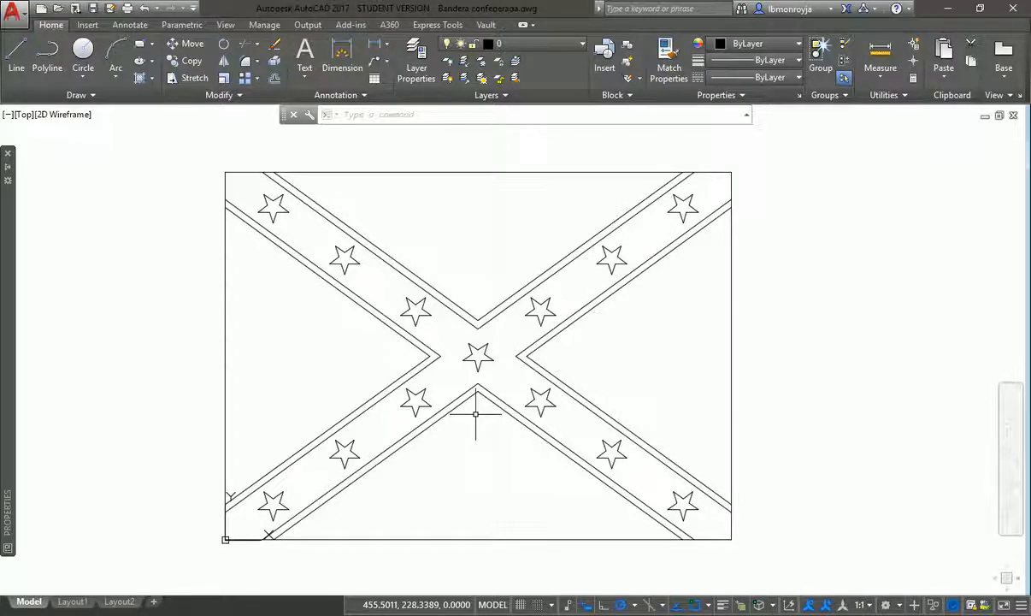
pyautogui.write('p')
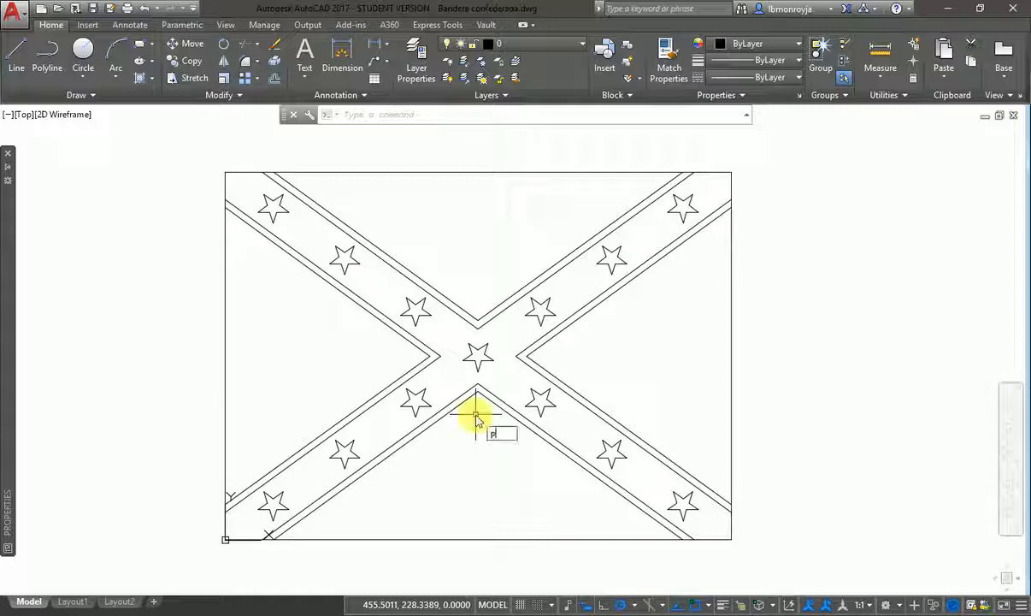
pyautogui.press('Return')
pyautogui.moveTo(617, 366)
pyautogui.mouseDown()
pyautogui.moveTo(538, 391)
pyautogui.moveTo(479, 392)
pyautogui.moveTo(462, 363)
pyautogui.mouseUp()
pyautogui.press('Escape')
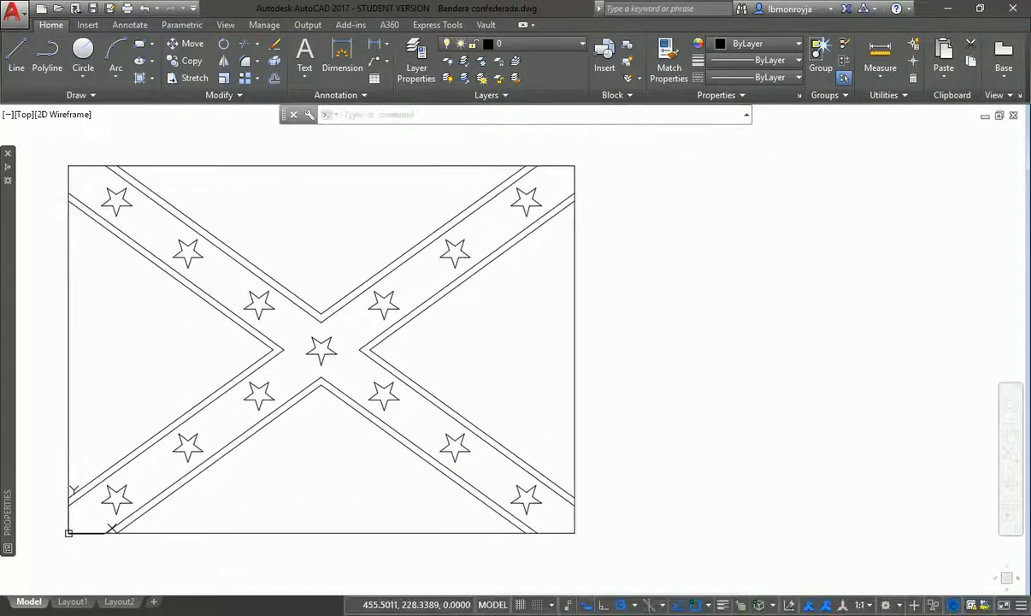
pyautogui.click(381, 314)
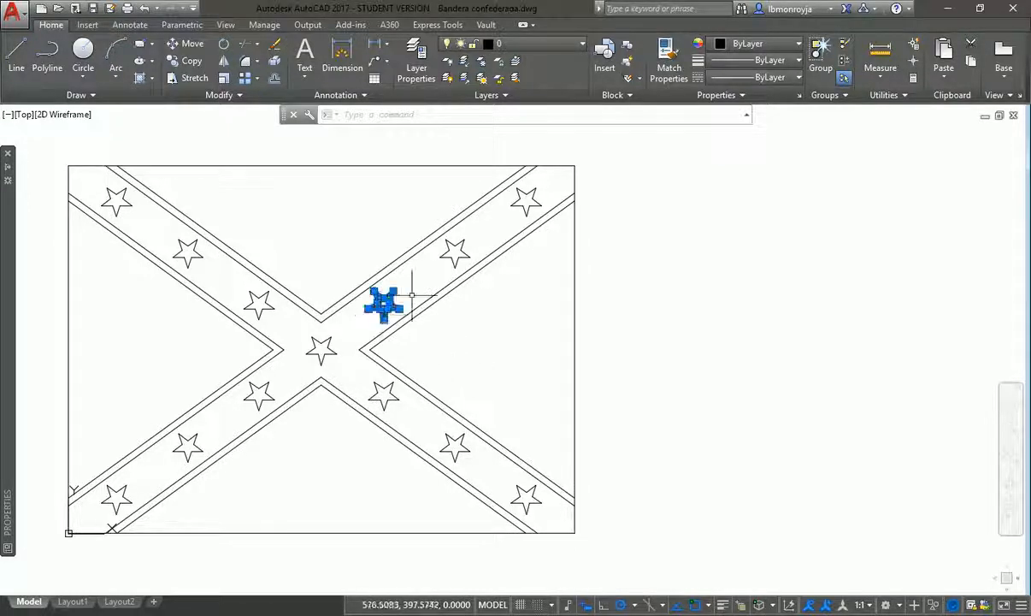
pyautogui.click(457, 262)
pyautogui.click(525, 202)
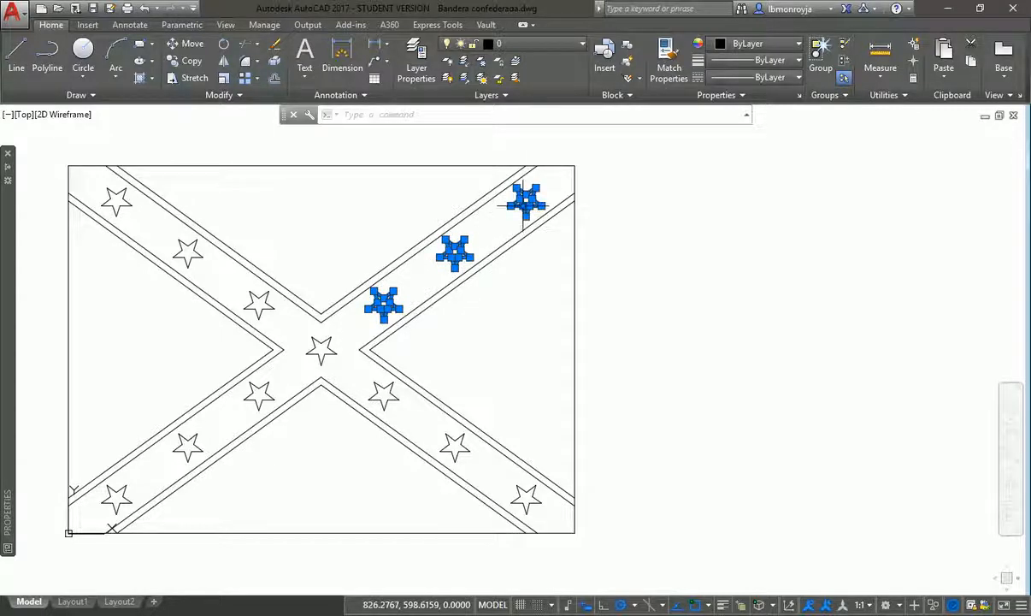
pyautogui.click(321, 349)
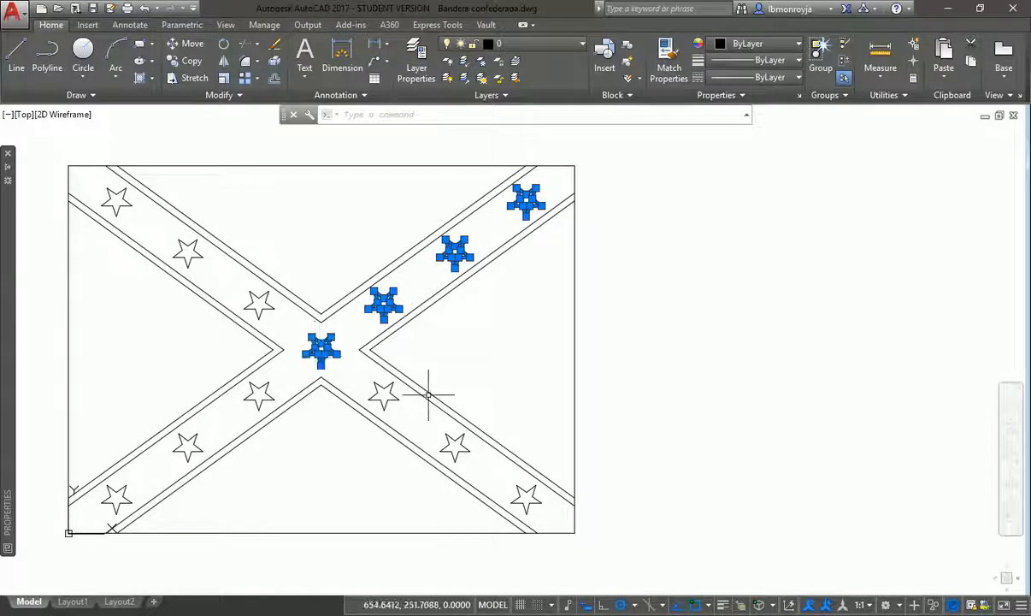
pyautogui.press('Escape')
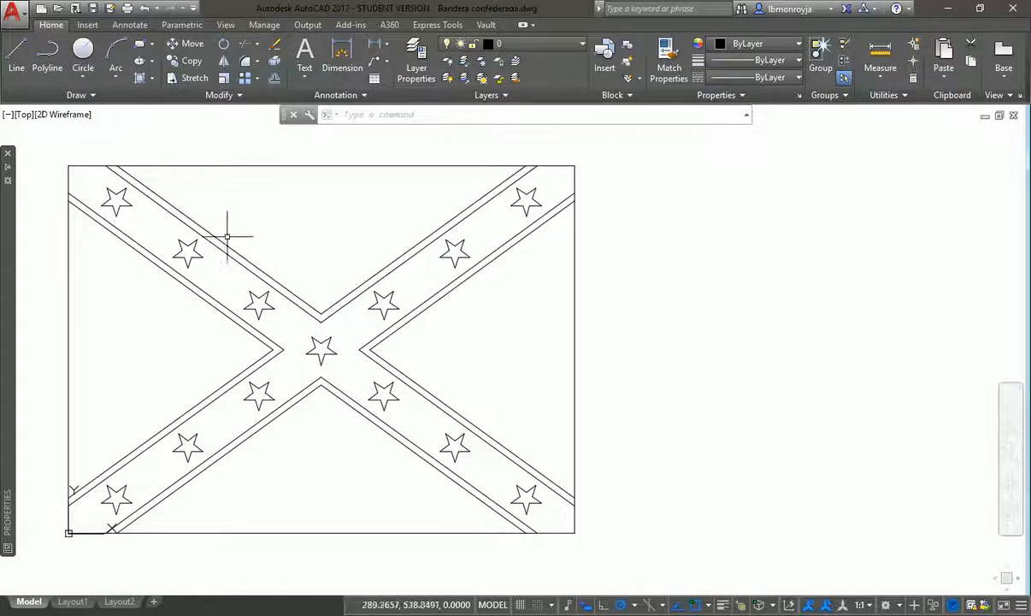
pyautogui.click(295, 165)
pyautogui.press('Escape')
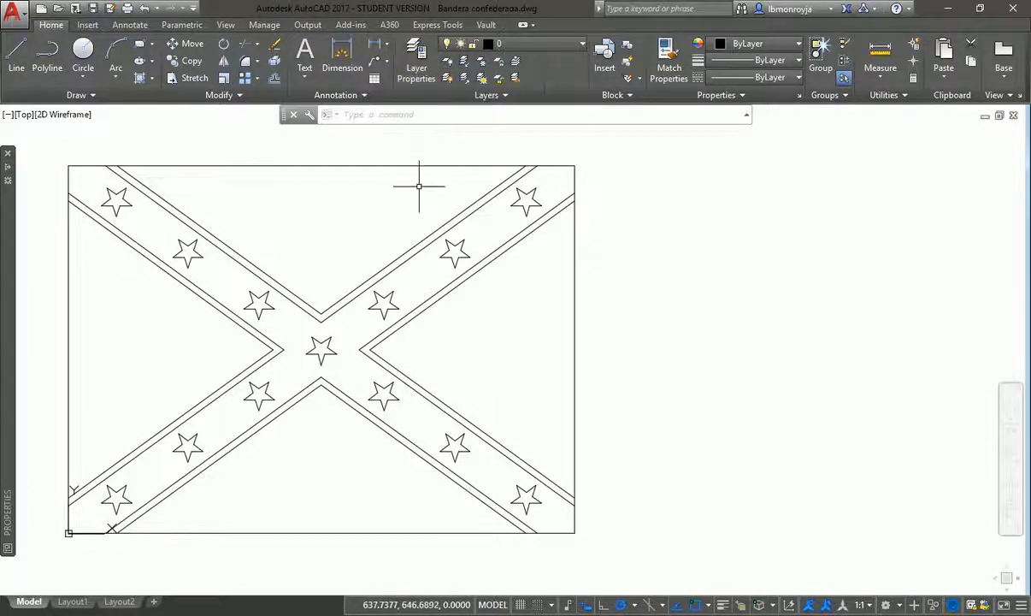
# Open the Layer Properties Manager, move it slightly down, and set the palette to auto-hide.
pyautogui.write('LA')
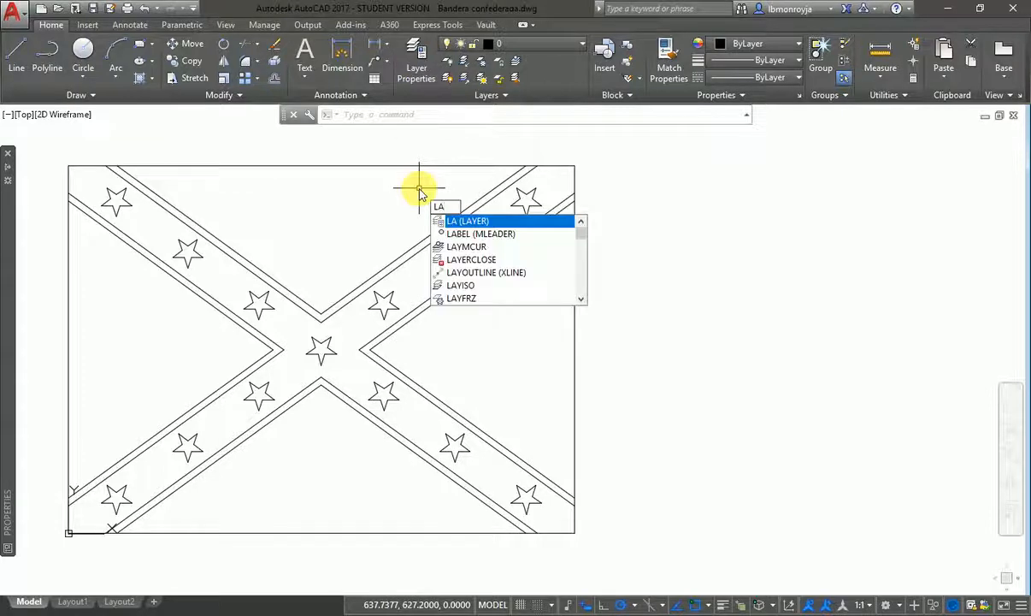
pyautogui.press('Return')
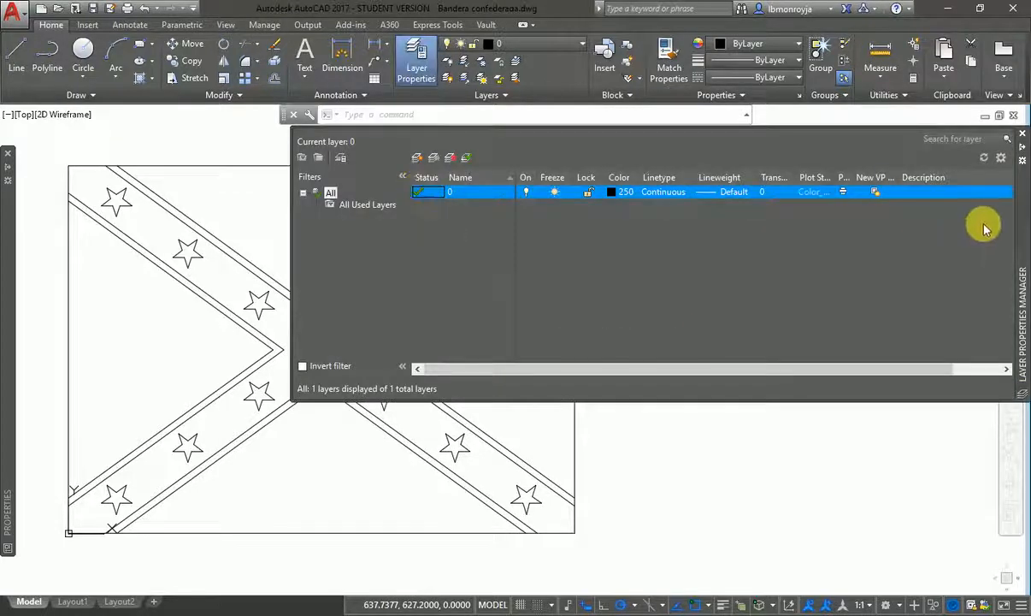
pyautogui.moveTo(1015, 223)
pyautogui.mouseDown()
pyautogui.moveTo(885, 263)
pyautogui.moveTo(956, 245)
pyautogui.moveTo(1013, 249)
pyautogui.moveTo(1012, 209)
pyautogui.moveTo(844, 287)
pyautogui.moveTo(933, 243)
pyautogui.moveTo(1026, 239)
pyautogui.mouseUp()
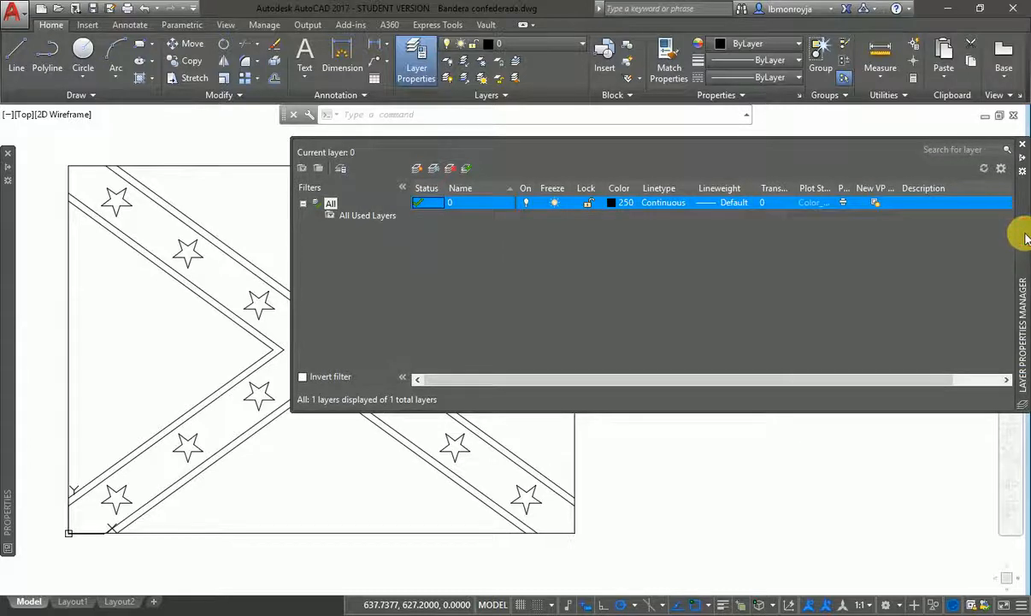
pyautogui.click(1023, 163)
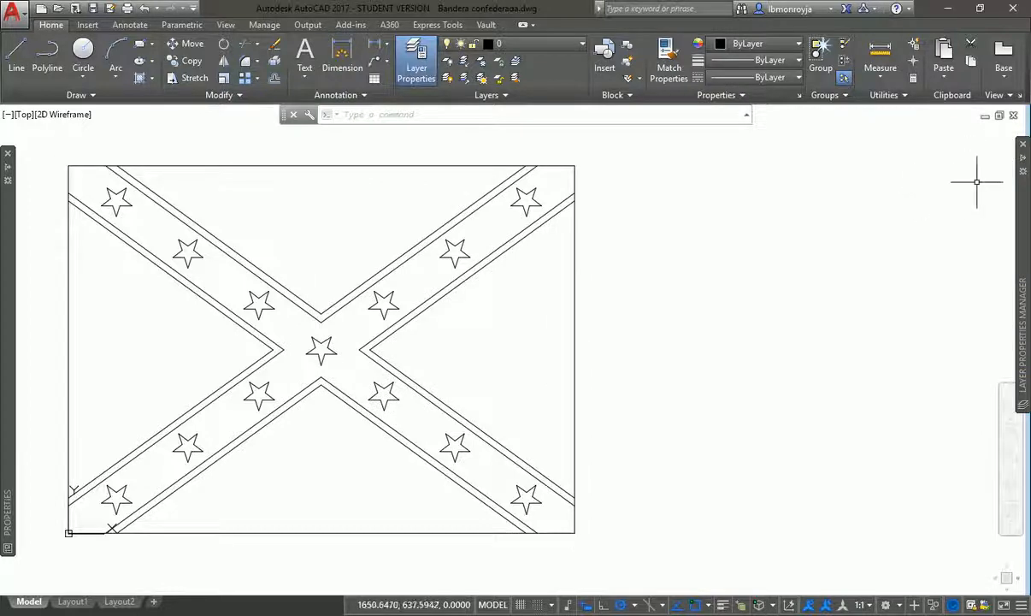
pyautogui.moveTo(1024, 202)
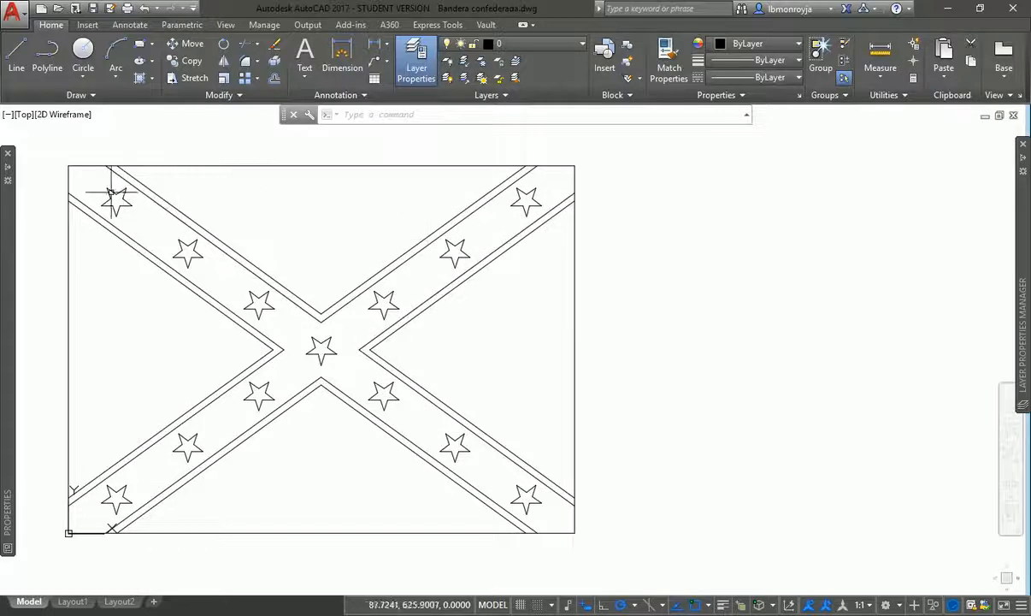
pyautogui.moveTo(15, 219)
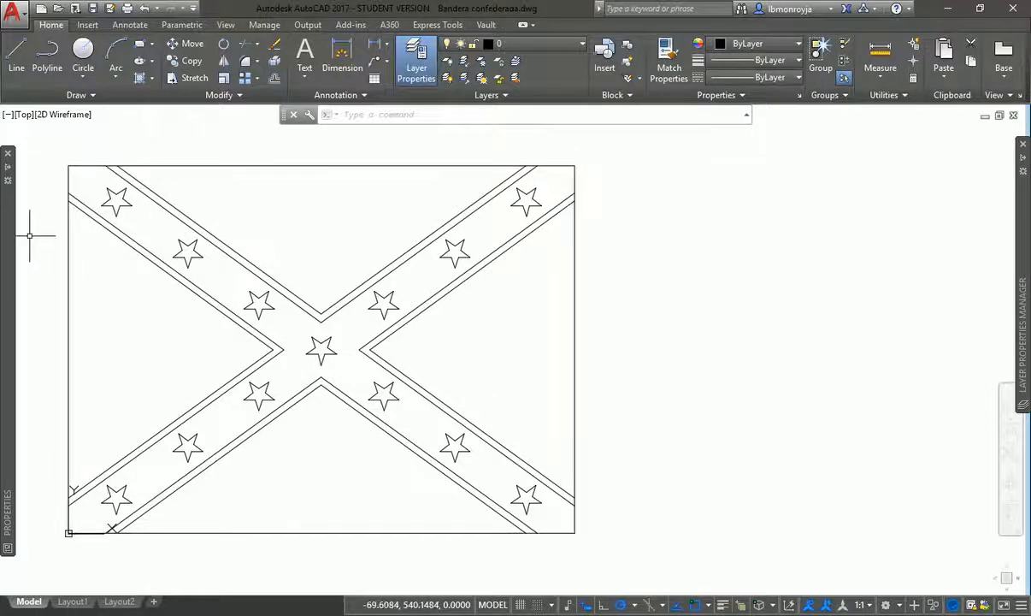
pyautogui.moveTo(14, 242)
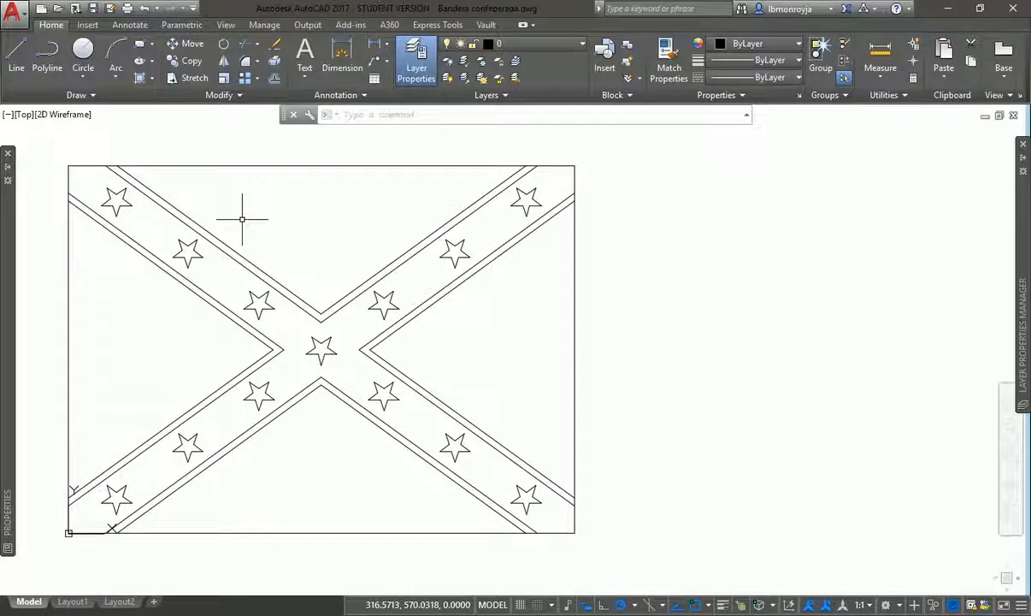
# Create a trial layer named Estrellas in the Layer Properties Manager and delete it again.
pyautogui.click(1020, 224)
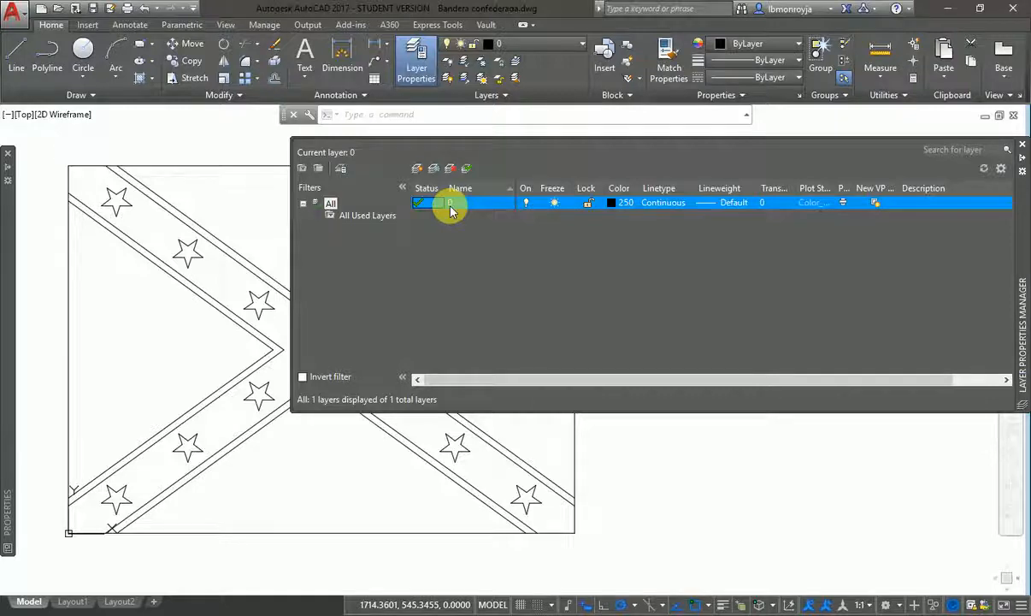
pyautogui.click(418, 173)
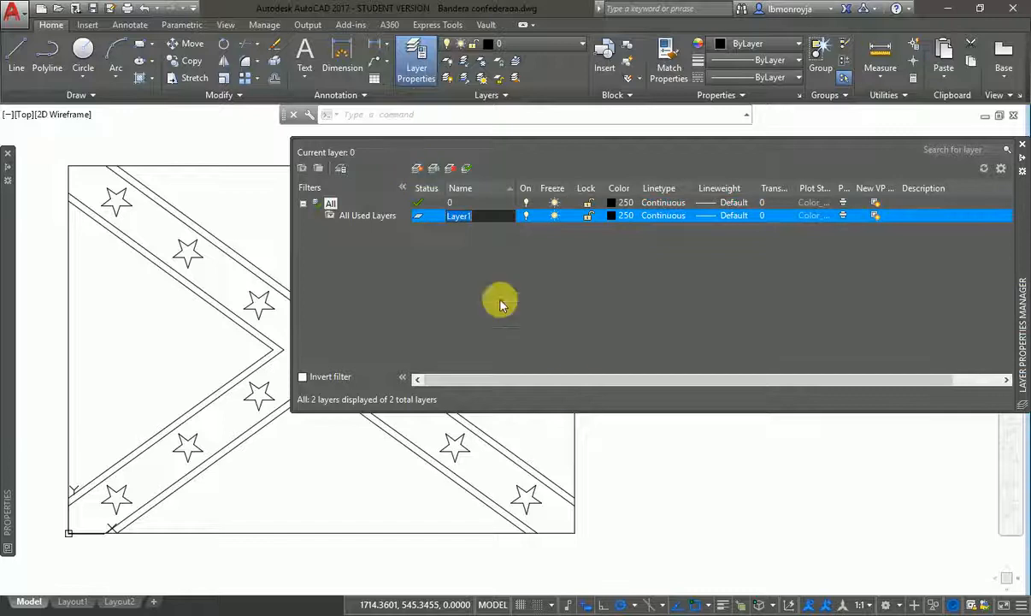
pyautogui.write('Es')
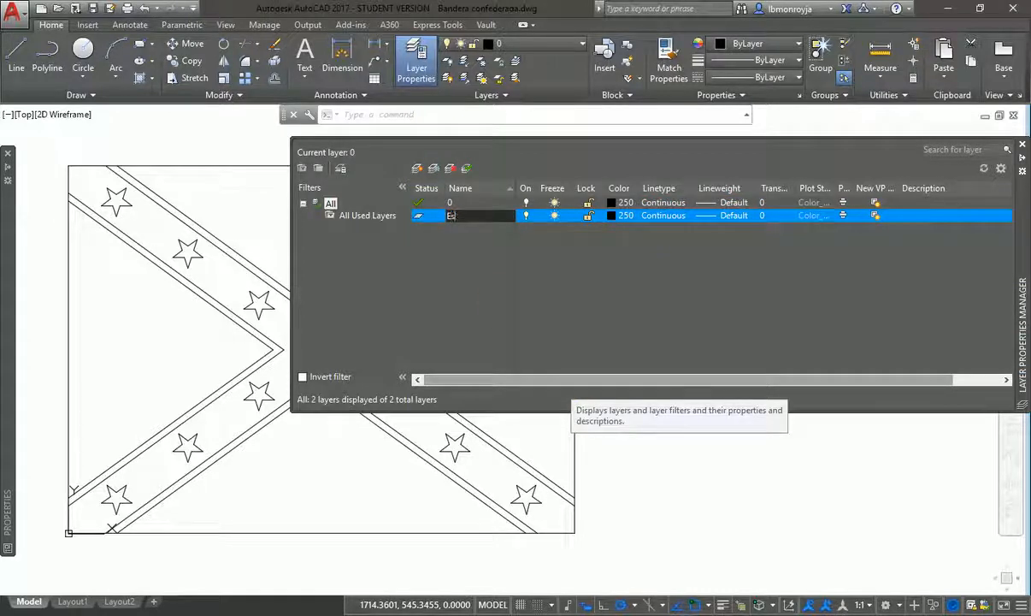
pyautogui.write('trellas')
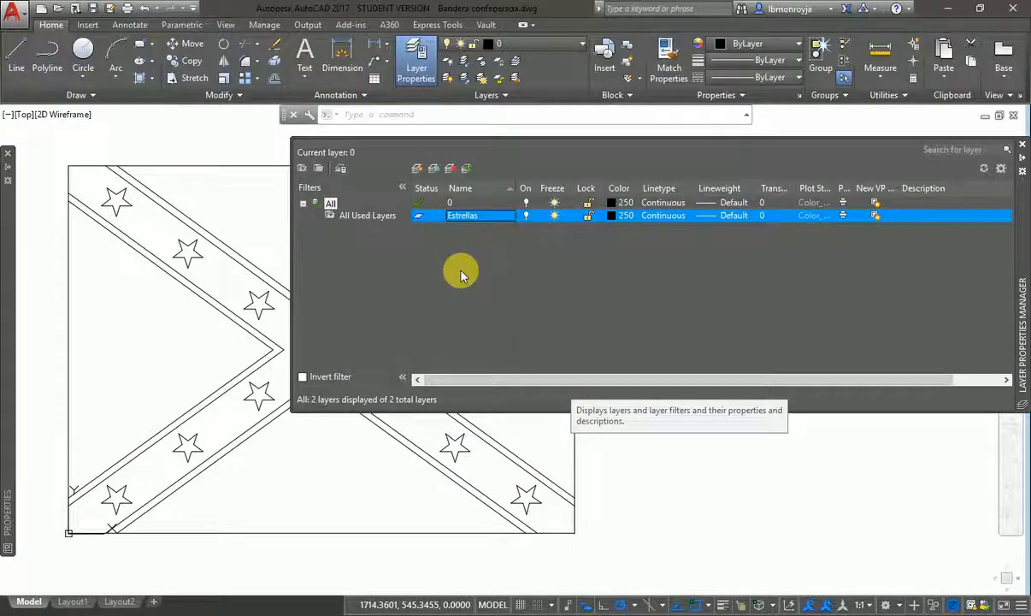
pyautogui.click(451, 169)
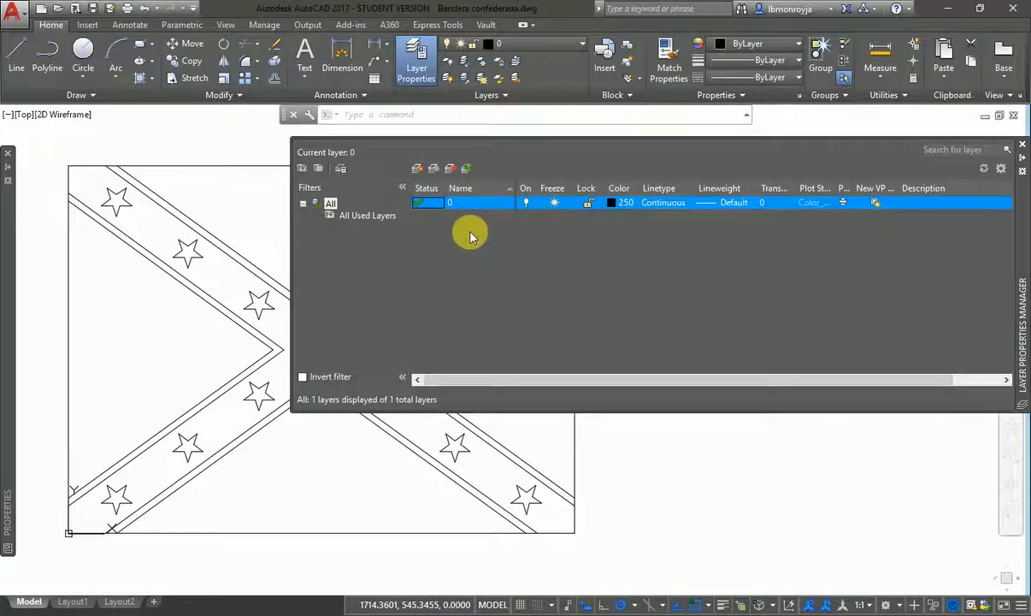
# Create a new layer named Estrellas for the flag's stars.
pyautogui.click(419, 168)
pyautogui.write('E')
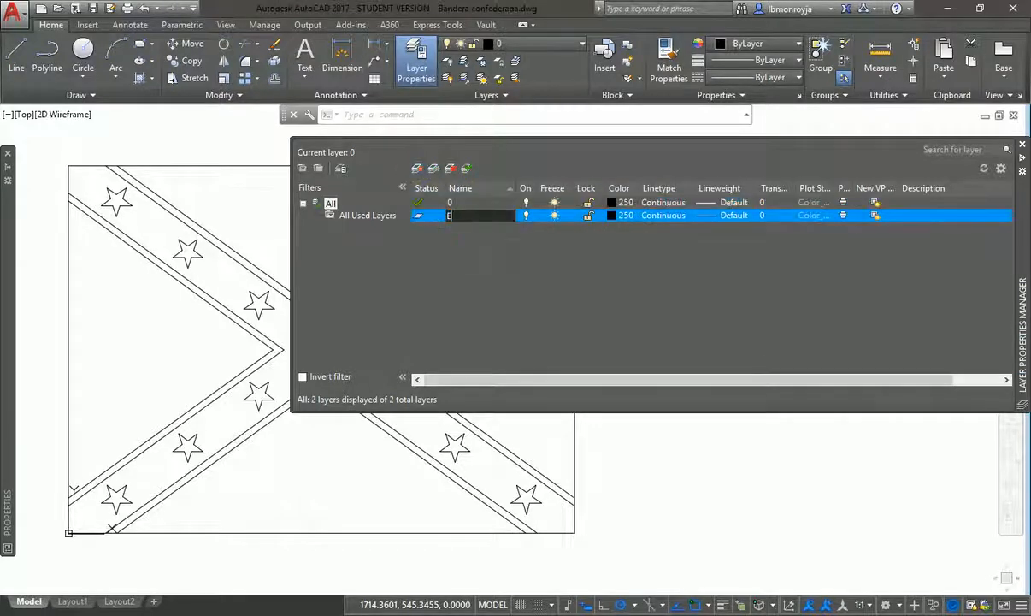
pyautogui.write('strellas')
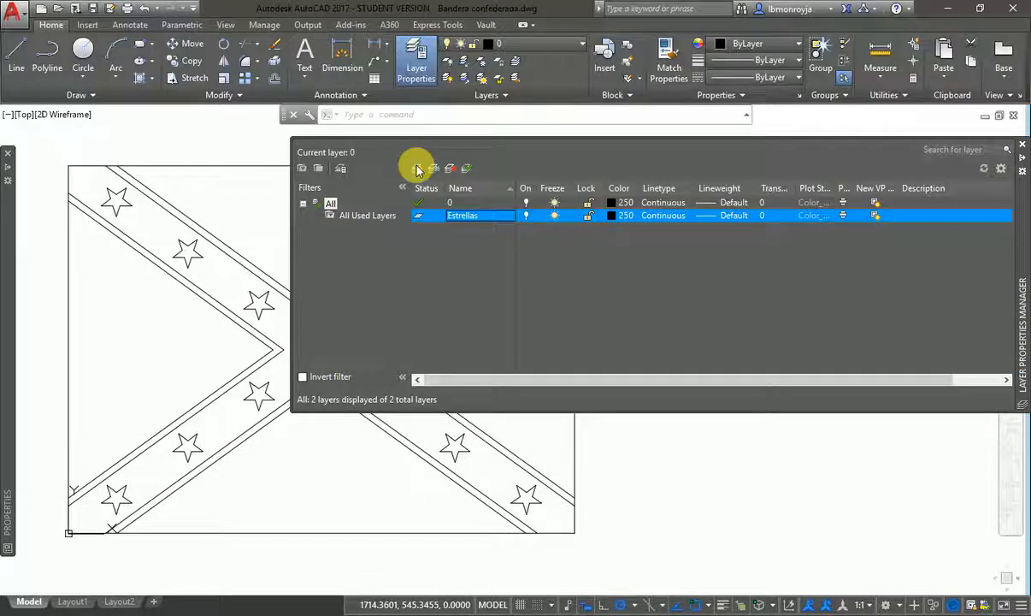
# Try to delete layer 0 and dismiss the resulting dialog.
pyautogui.click(453, 202)
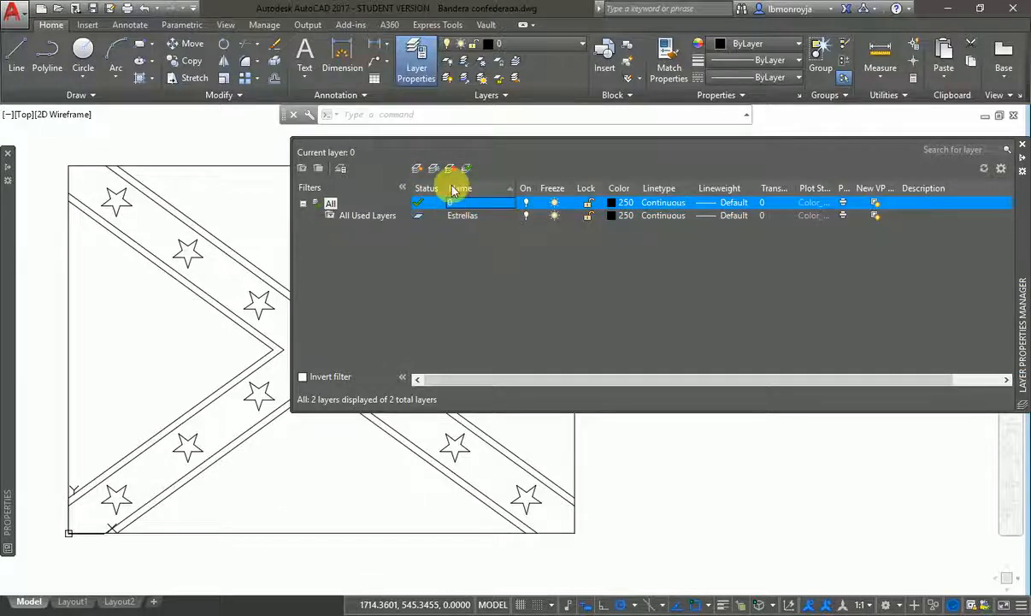
pyautogui.click(454, 204)
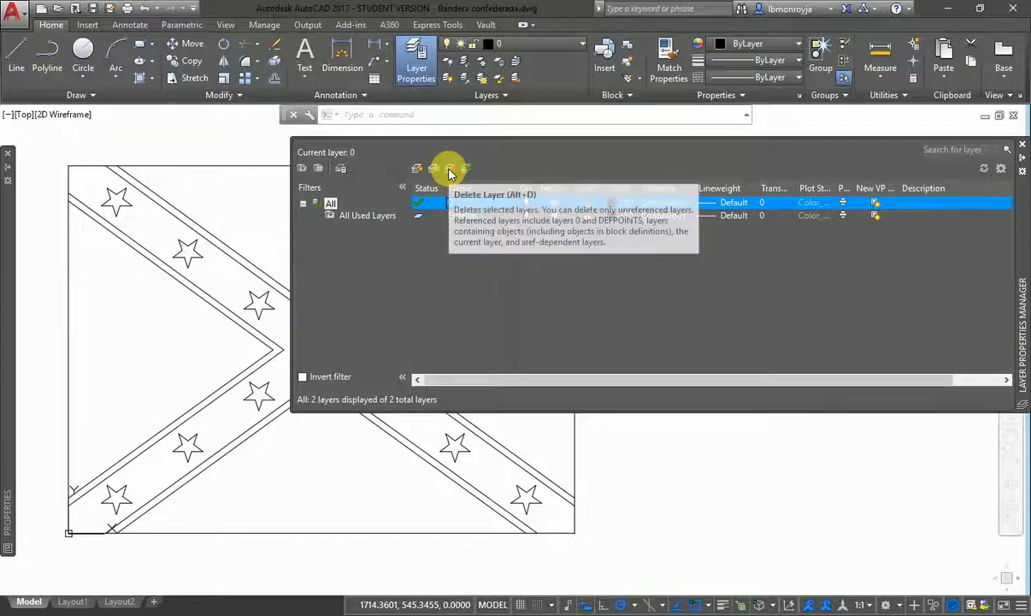
pyautogui.click(451, 170)
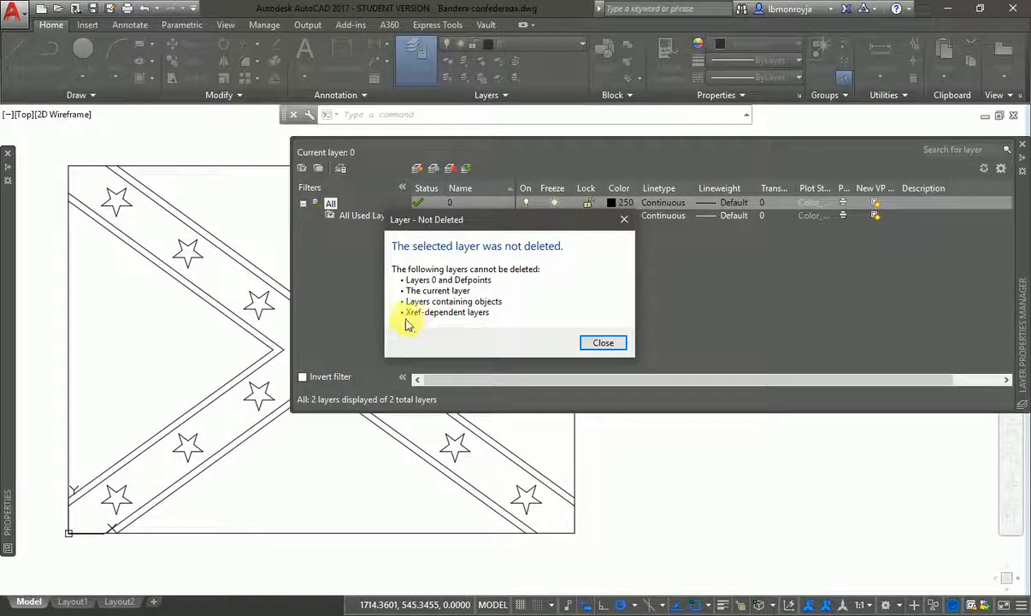
pyautogui.click(604, 344)
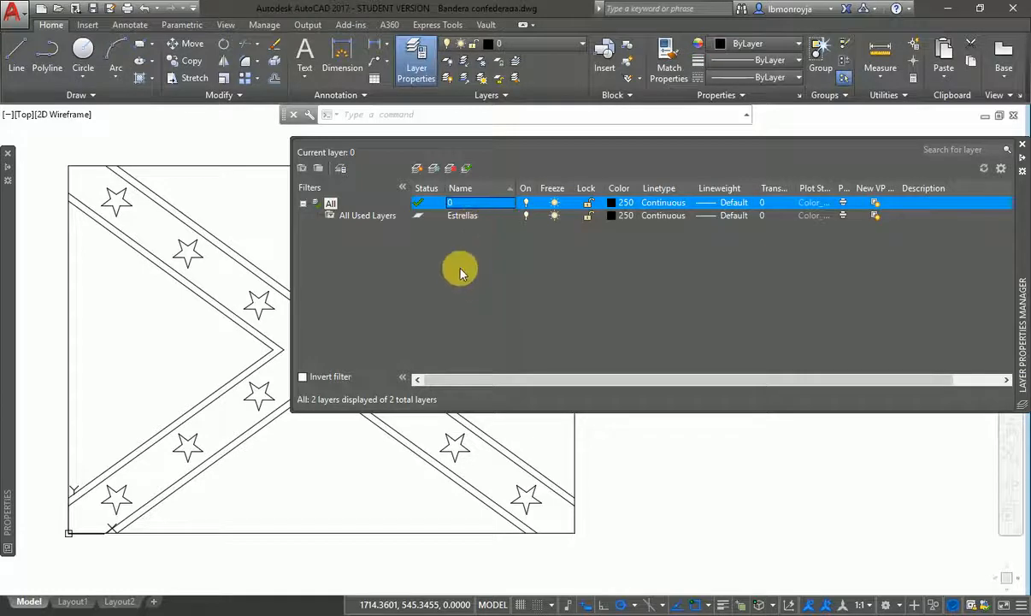
# Rename the Estrellas layer as Sterne.
pyautogui.click(470, 216)
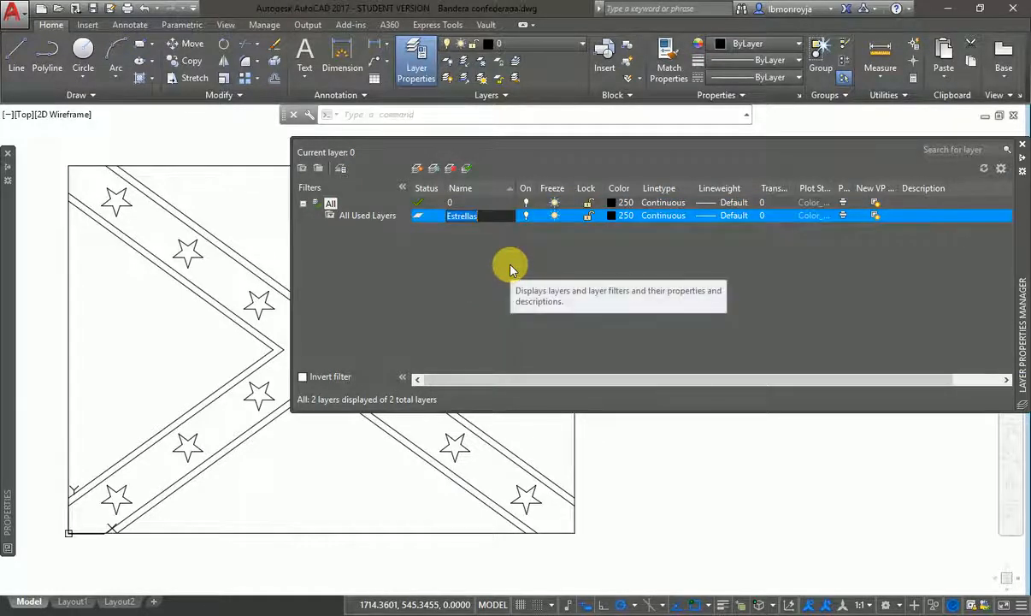
pyautogui.write('Sterne')
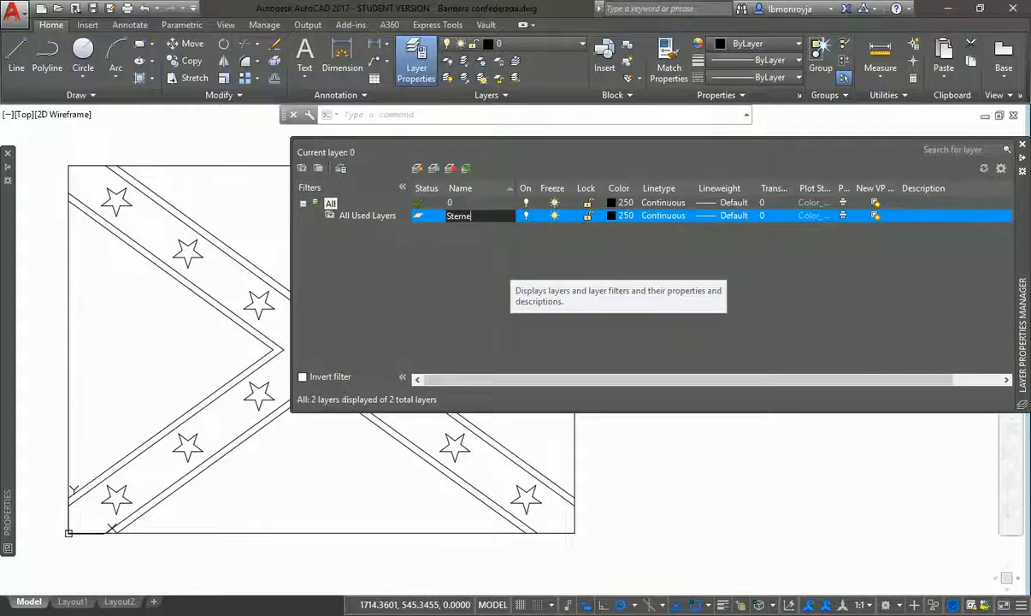
pyautogui.press('Return')
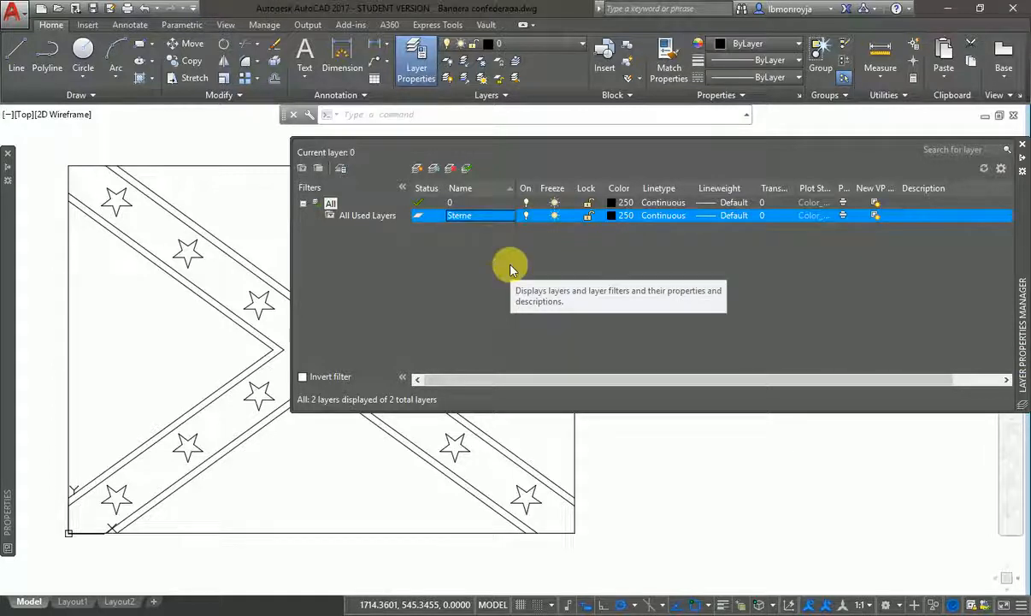
# Try to rename layer 0 and dismiss the resulting dialog.
pyautogui.click(459, 204)
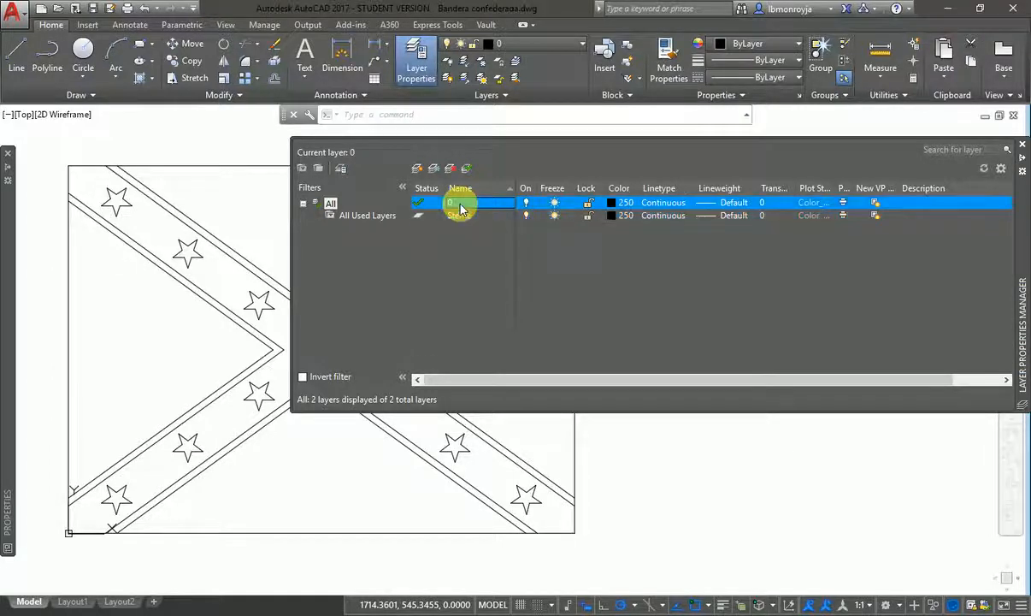
pyautogui.press('Return')
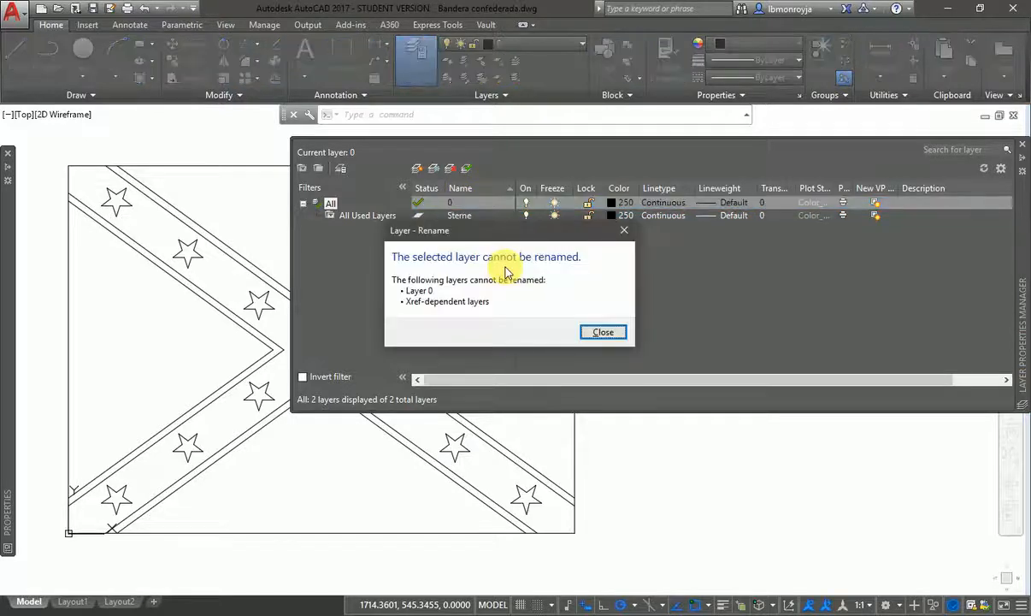
pyautogui.click(604, 333)
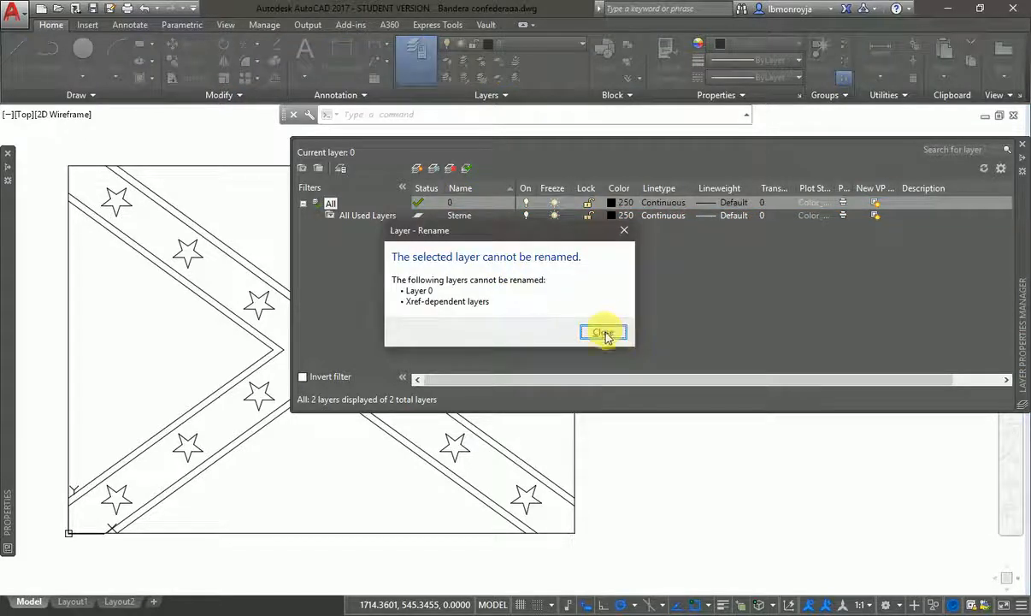
pyautogui.click(454, 204)
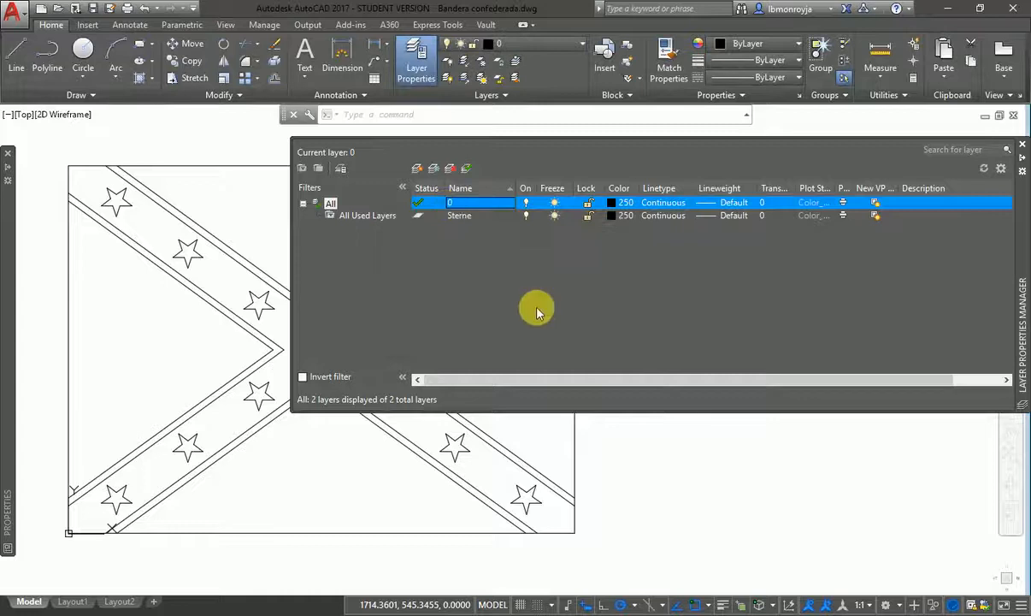
pyautogui.press('Return')
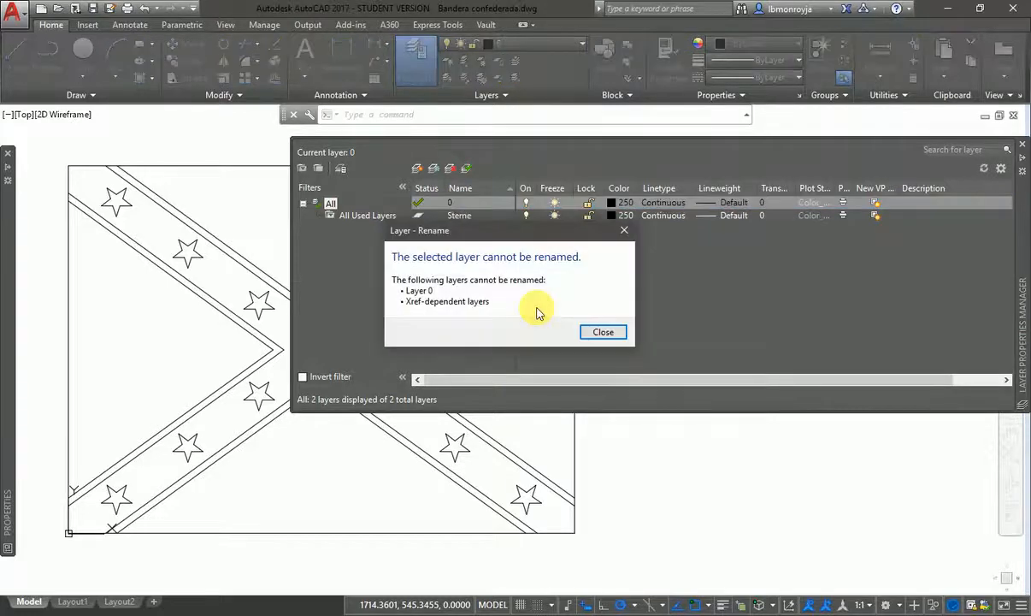
pyautogui.click(603, 332)
pyautogui.click(455, 206)
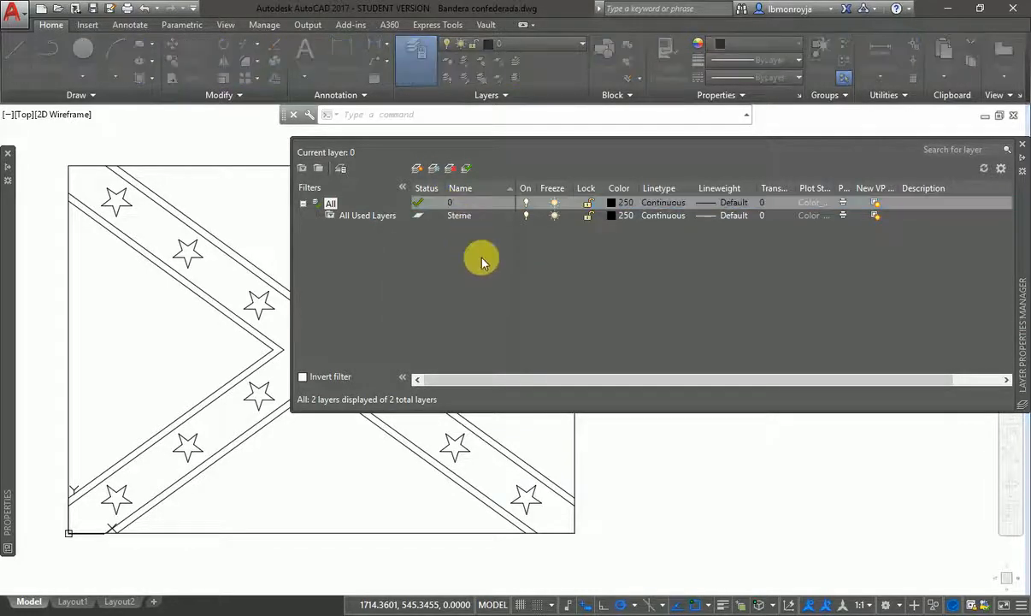
pyautogui.press('Return')
pyautogui.click(460, 208)
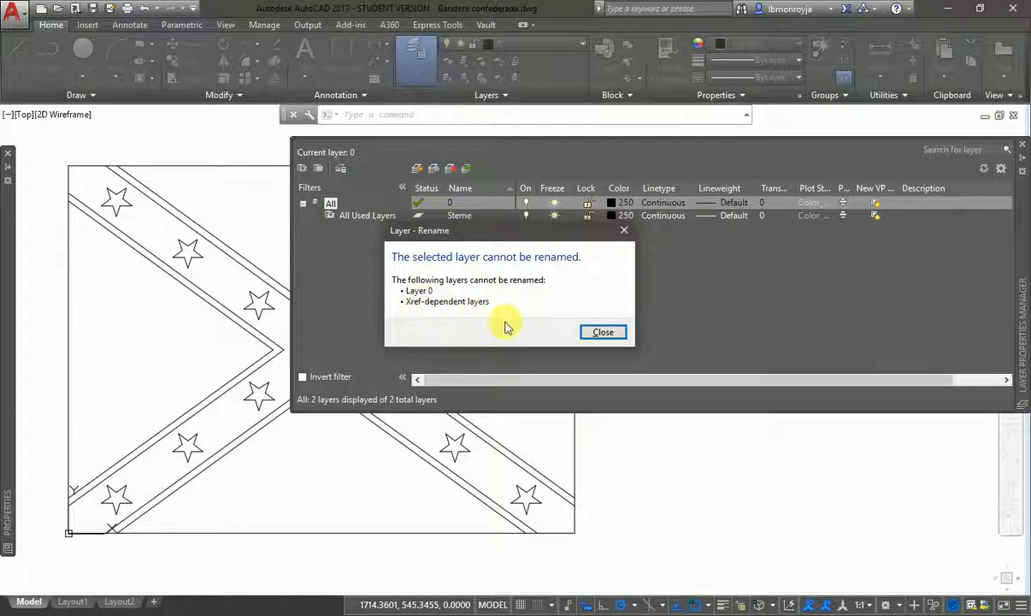
pyautogui.click(603, 332)
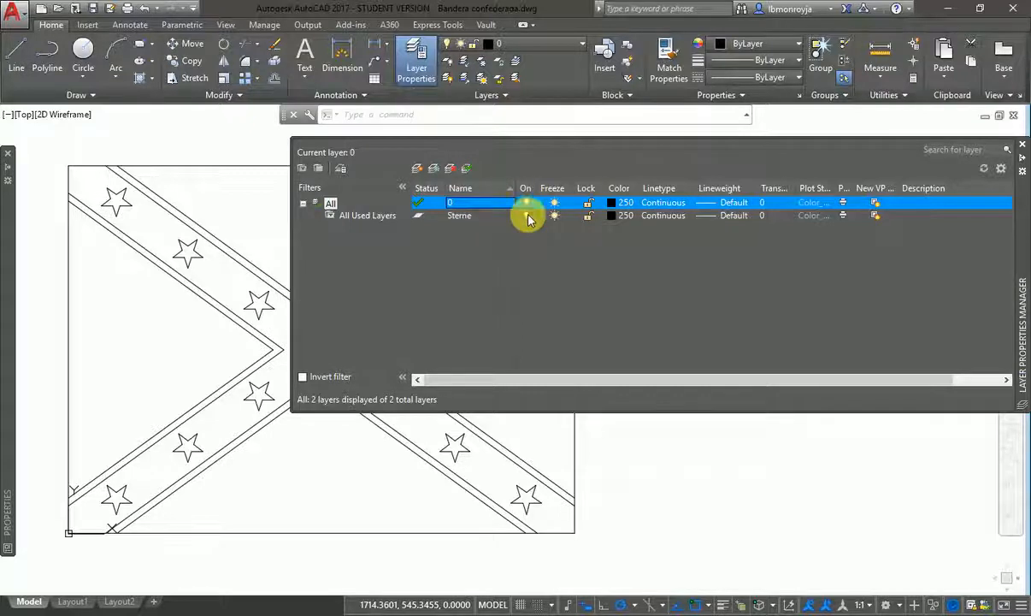
# Set the Sterne layer's colour to orange, index colour 30, in the Layer Properties Manager.
pyautogui.click(460, 215)
pyautogui.click(452, 203)
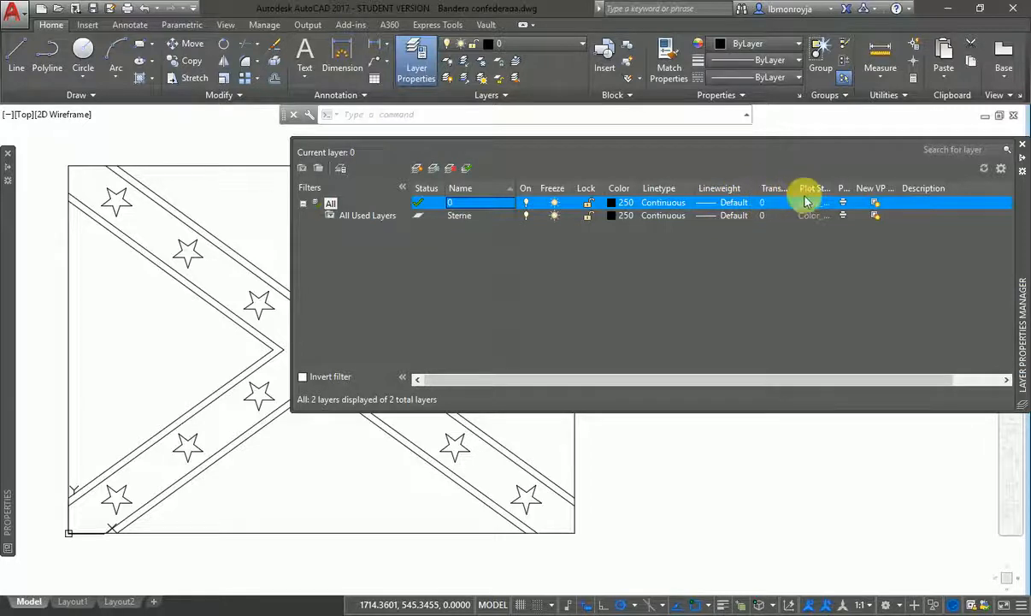
pyautogui.click(463, 218)
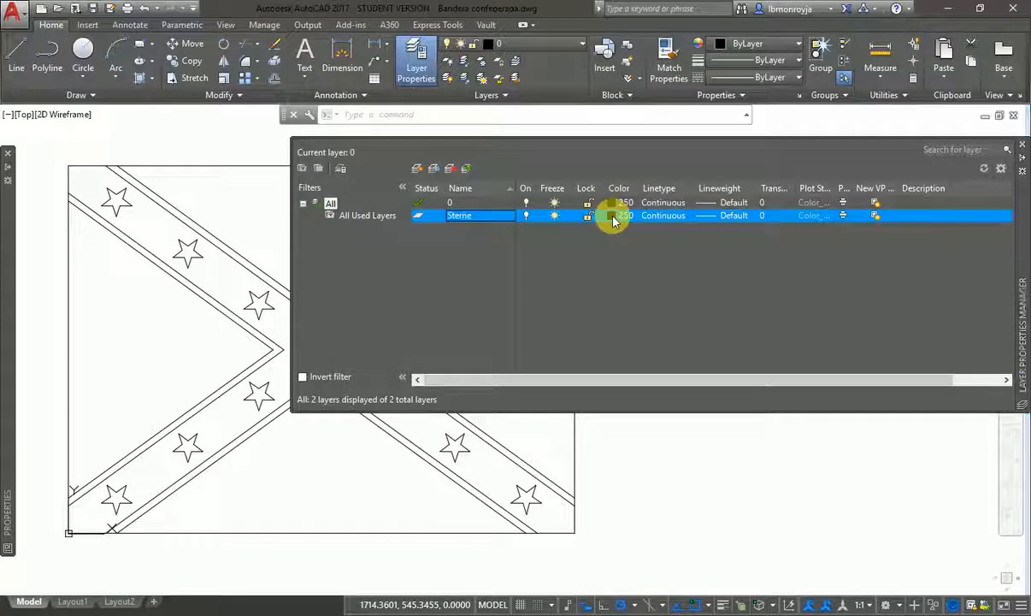
pyautogui.click(613, 217)
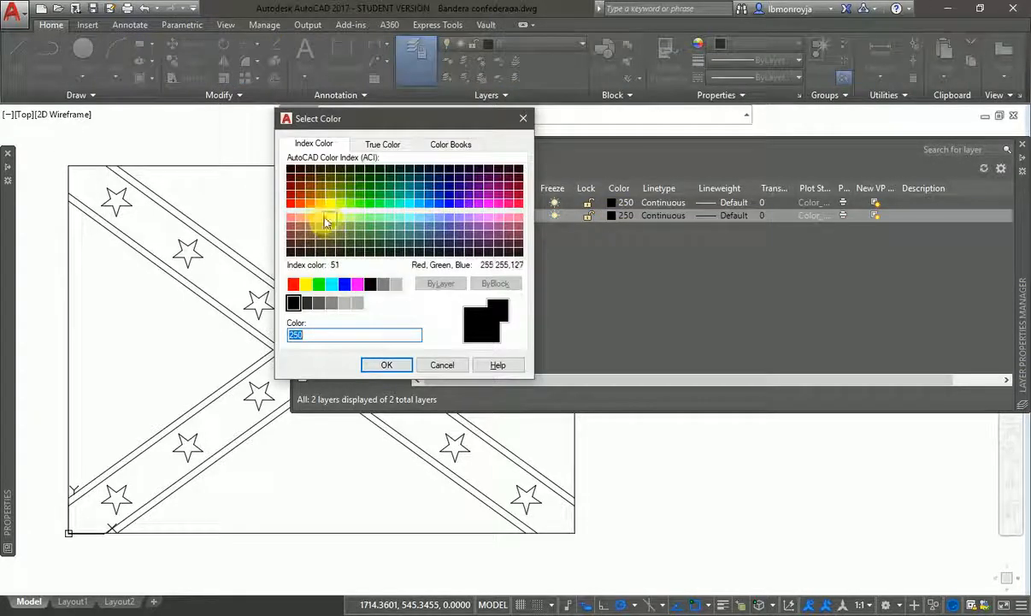
pyautogui.click(310, 203)
pyautogui.click(387, 366)
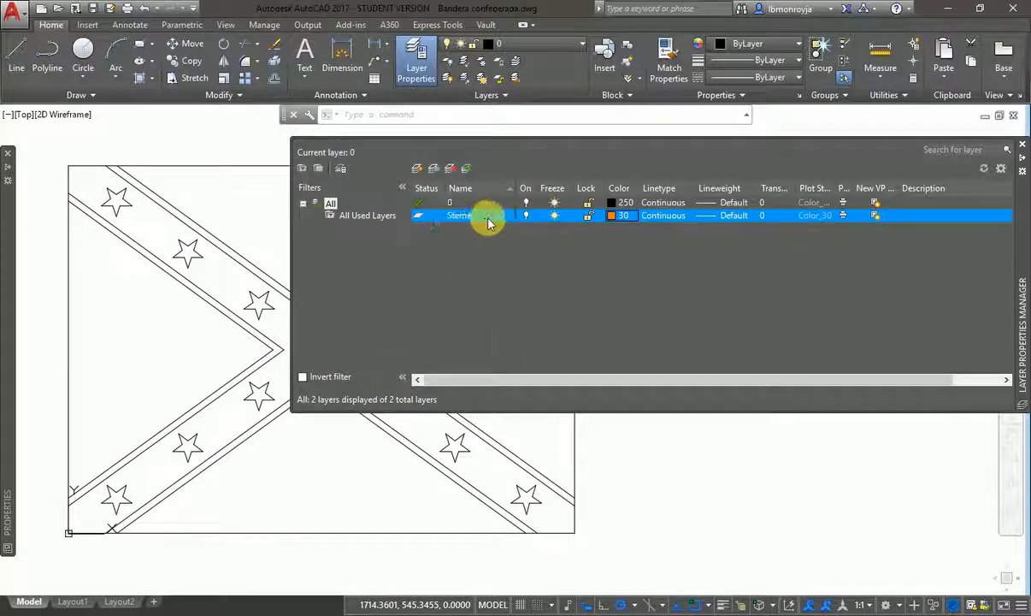
# Create and delete two trial layers, one based on the Sterne layer and one based on layer 0.
pyautogui.click(417, 169)
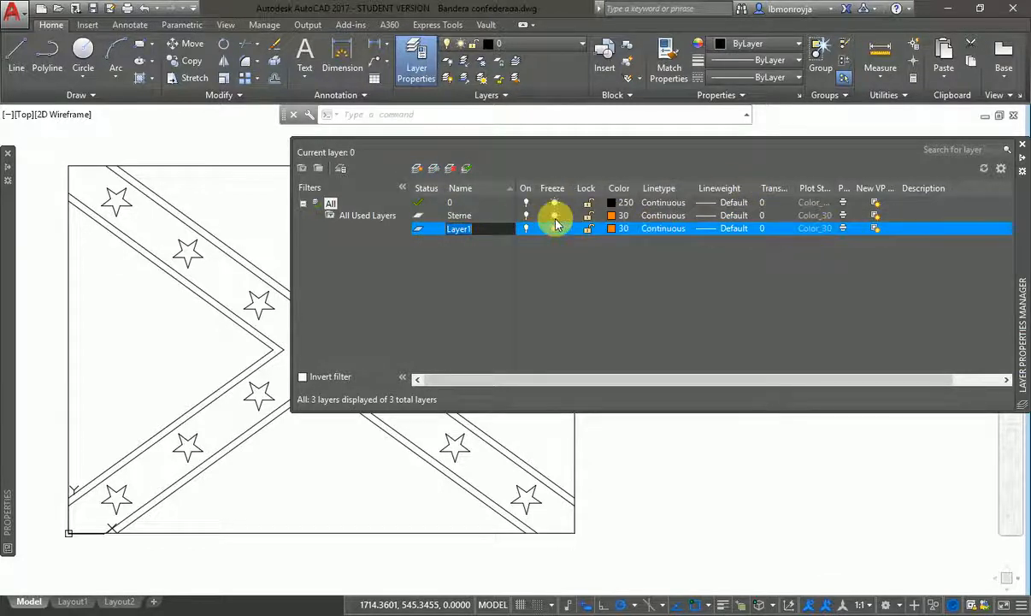
pyautogui.click(450, 169)
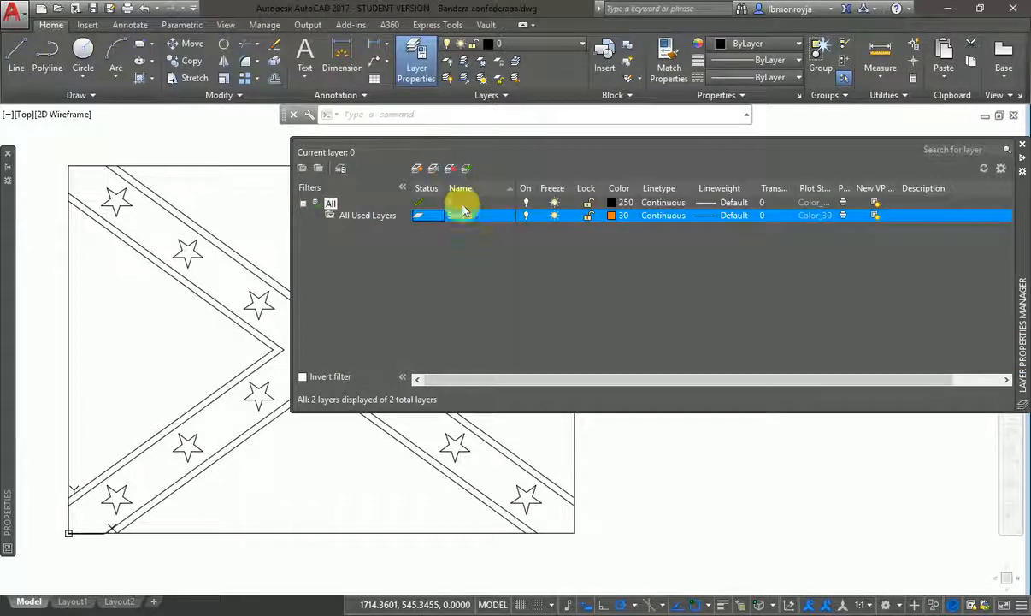
pyautogui.click(456, 203)
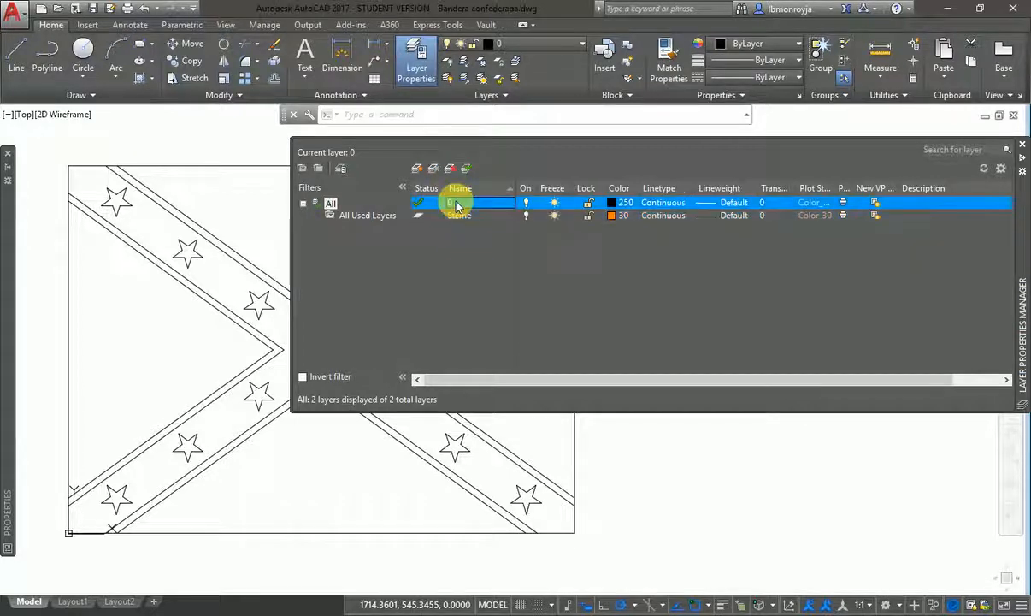
pyautogui.click(416, 168)
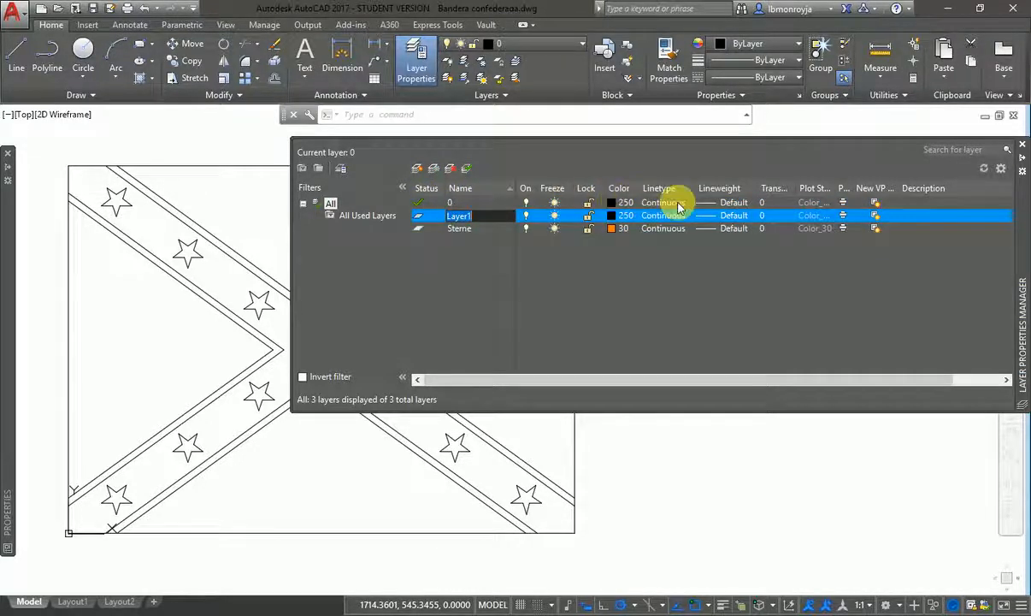
pyautogui.click(451, 170)
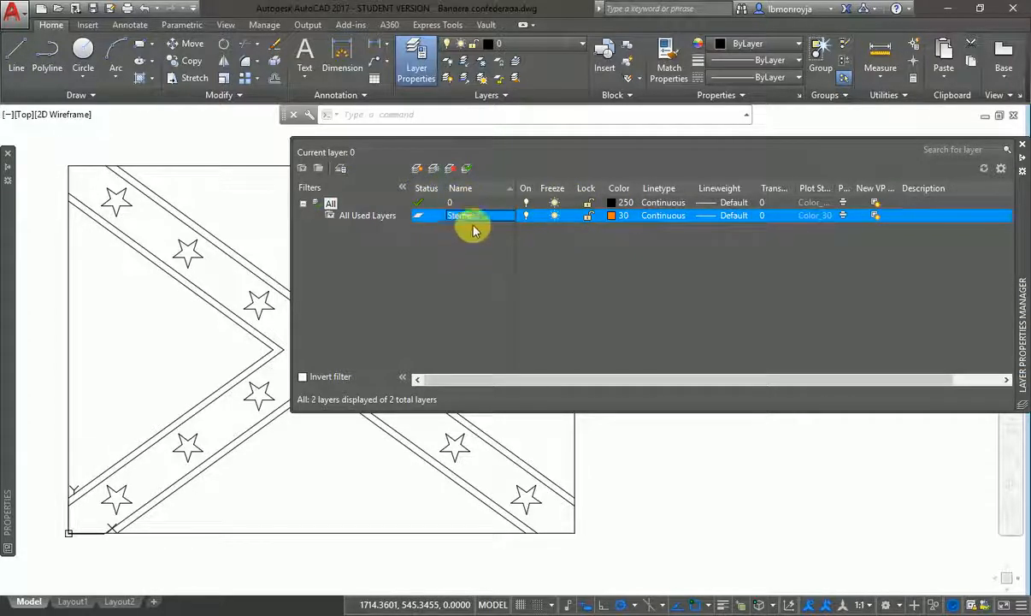
pyautogui.click(471, 204)
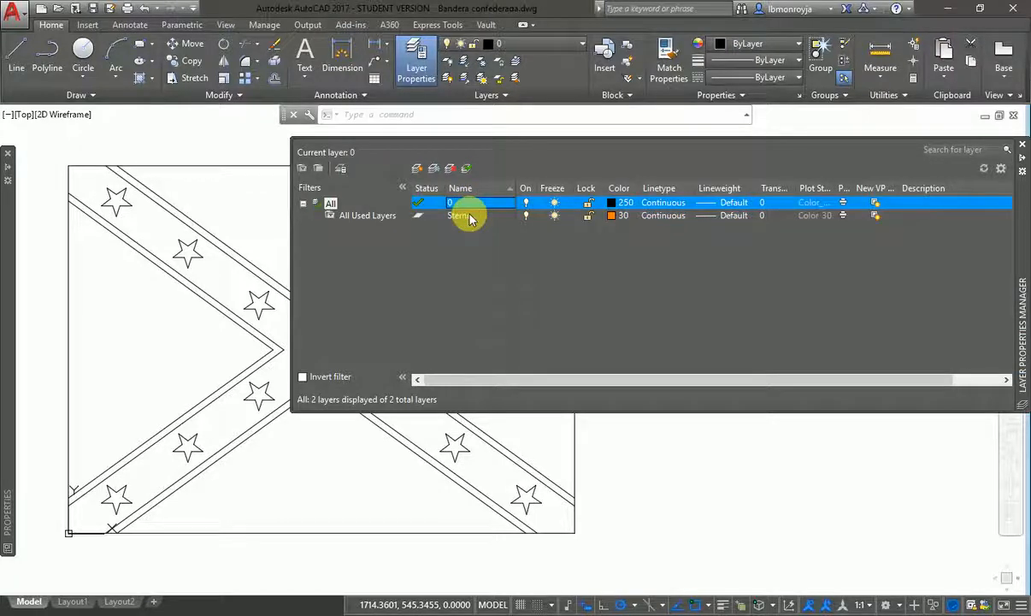
pyautogui.click(469, 216)
pyautogui.click(471, 203)
pyautogui.click(470, 216)
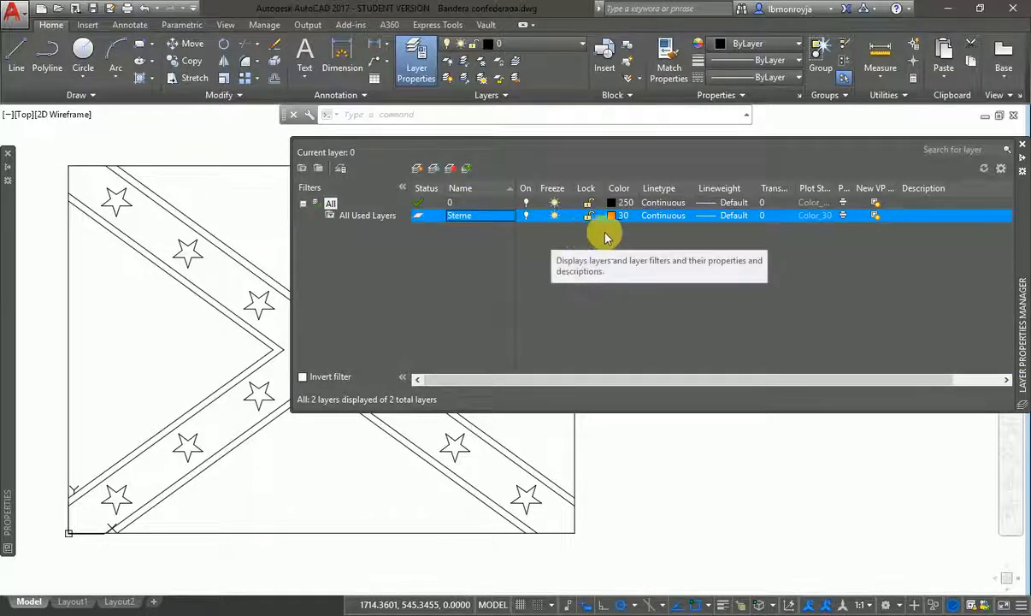
# Set the lineweight of both layer 0 and the Sterne layer to 0.30 mm.
pyautogui.click(707, 203)
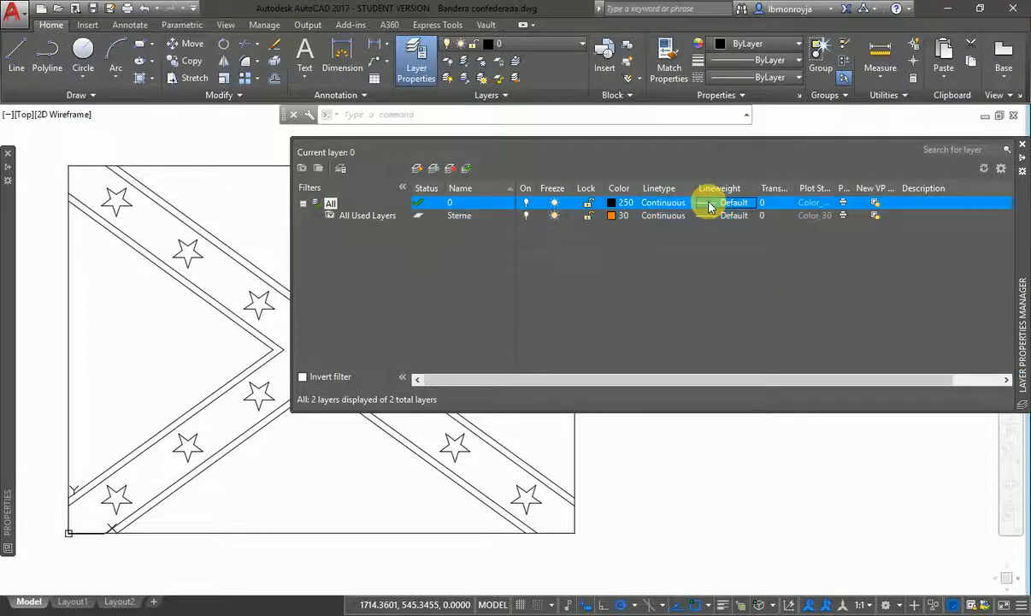
pyautogui.click(708, 205)
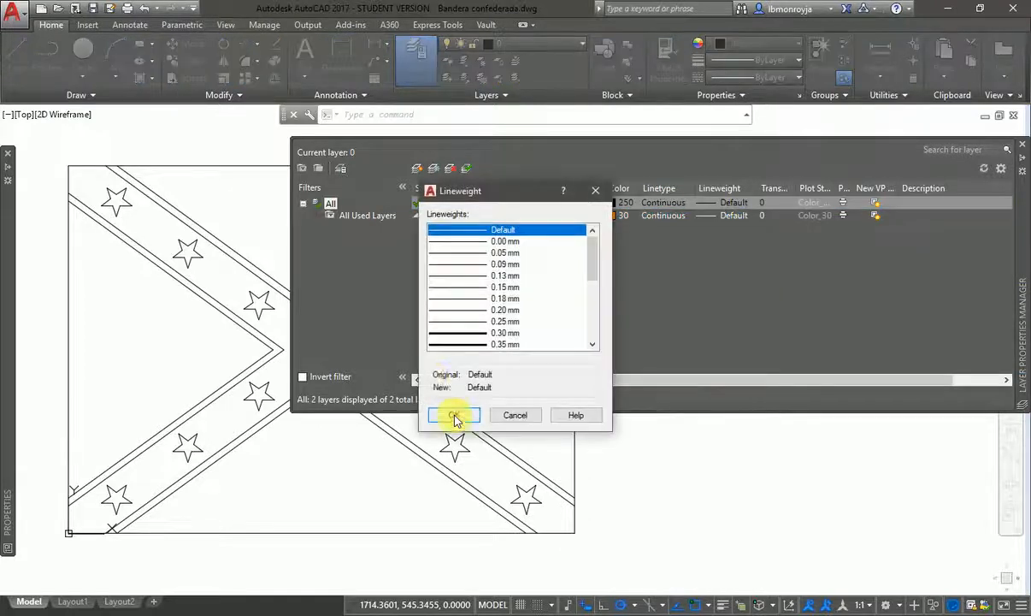
pyautogui.click(444, 333)
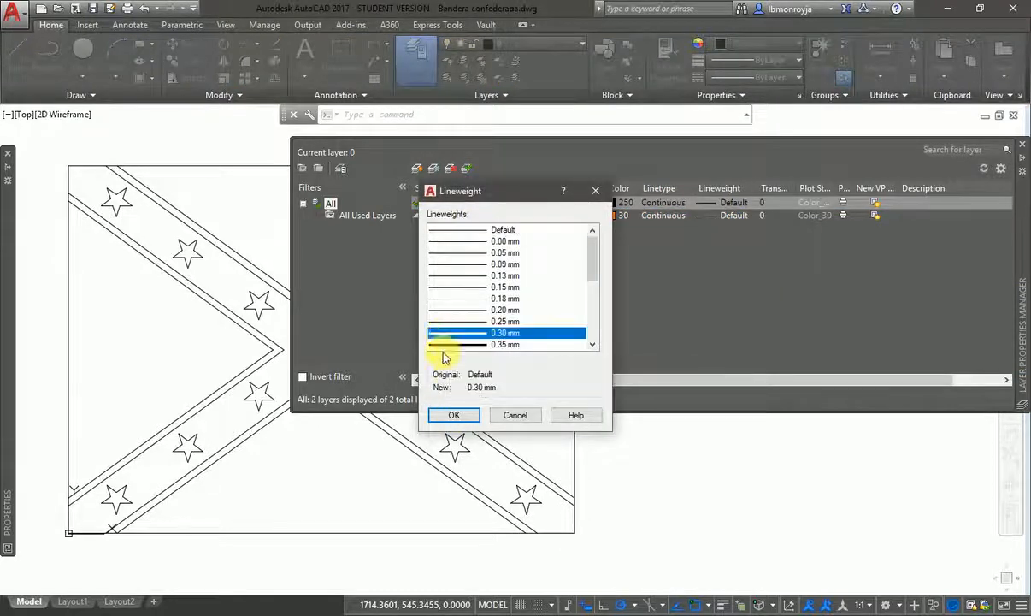
pyautogui.click(455, 415)
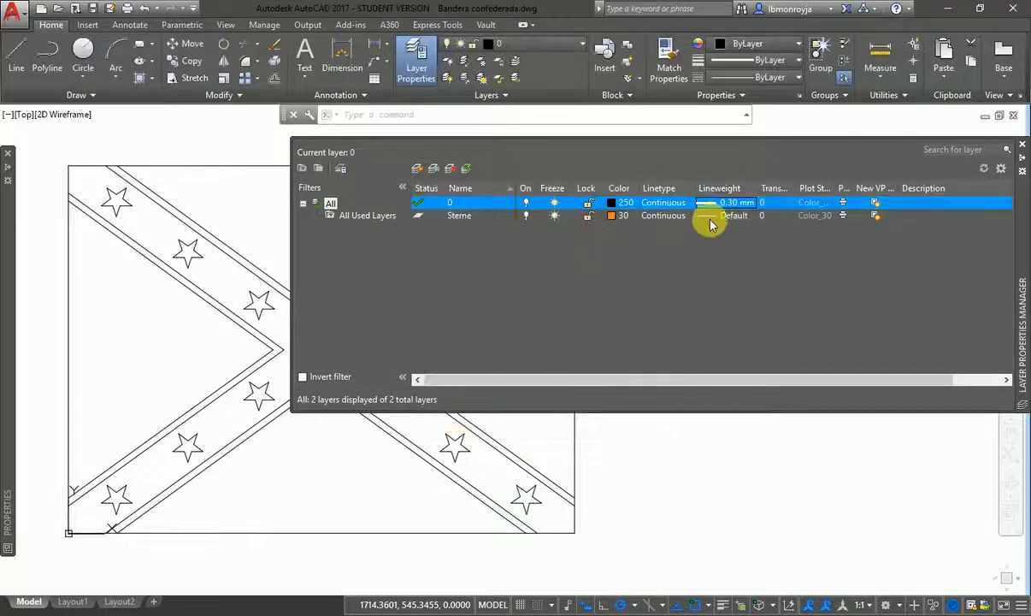
pyautogui.click(703, 217)
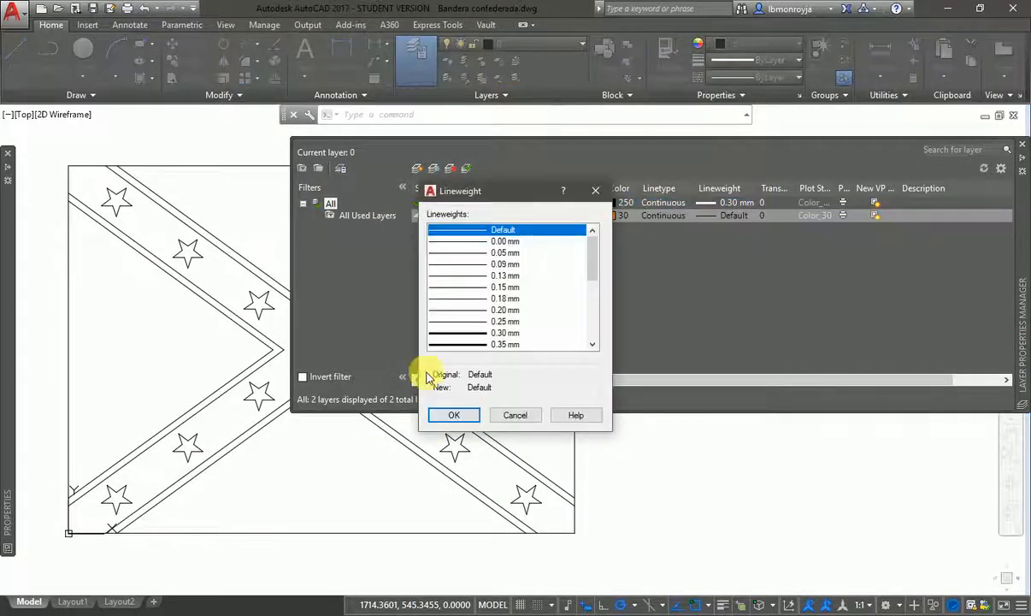
pyautogui.click(472, 333)
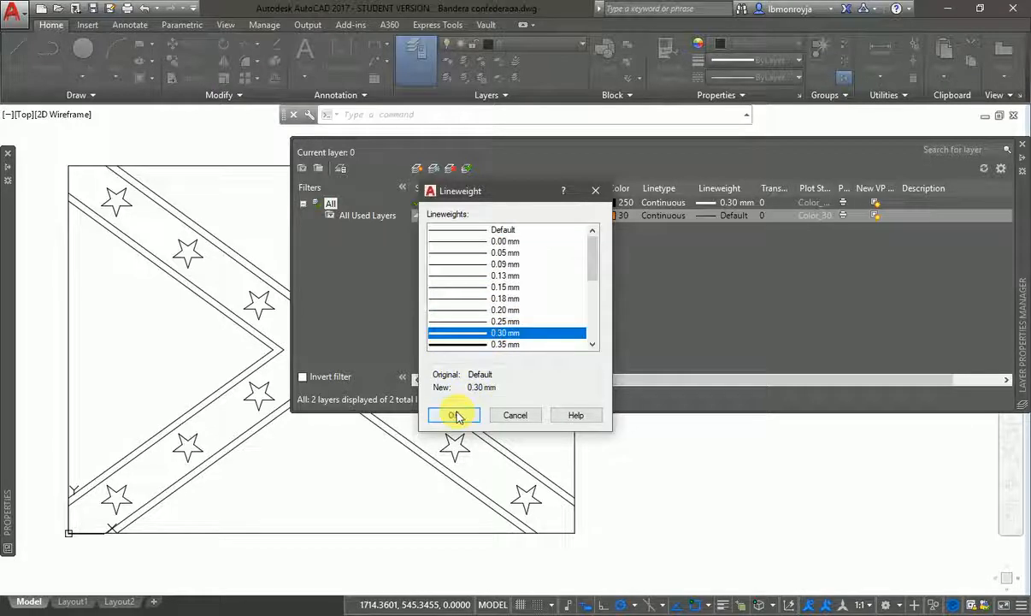
pyautogui.click(455, 416)
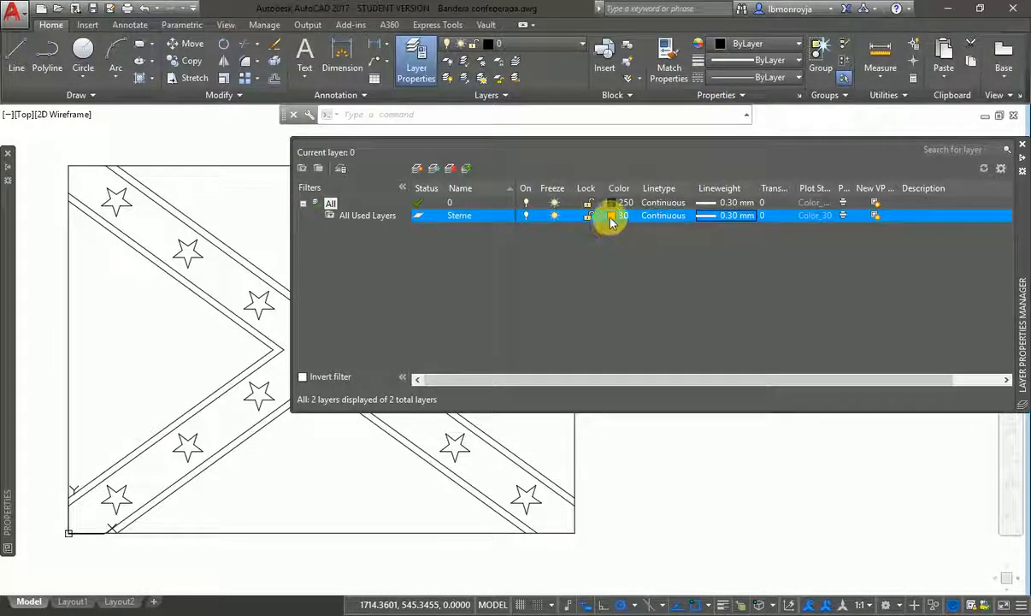
# Set the Sterne layer's colour to black, index colour 250.
pyautogui.click(611, 217)
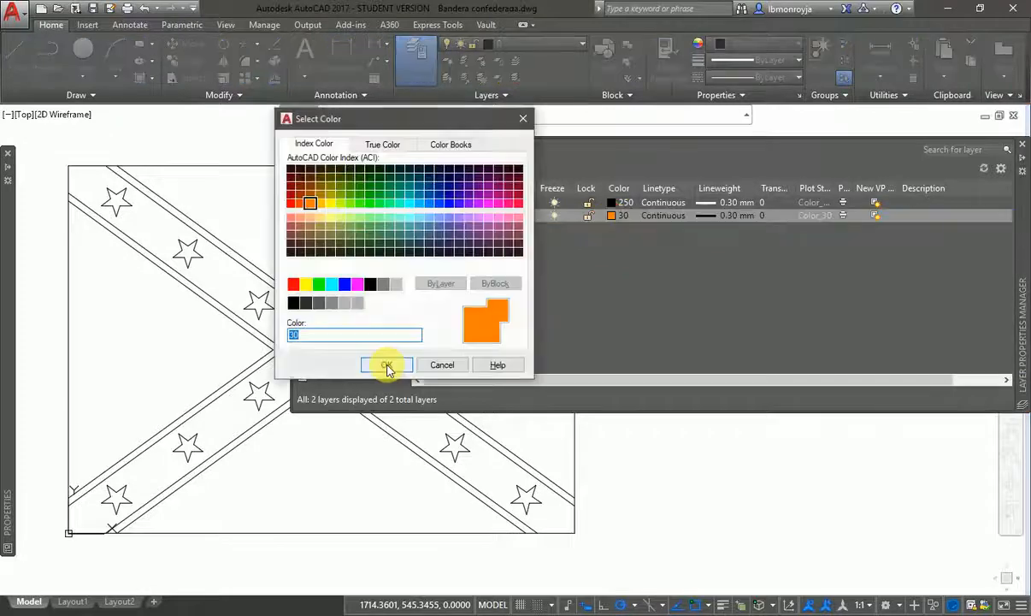
pyautogui.click(293, 303)
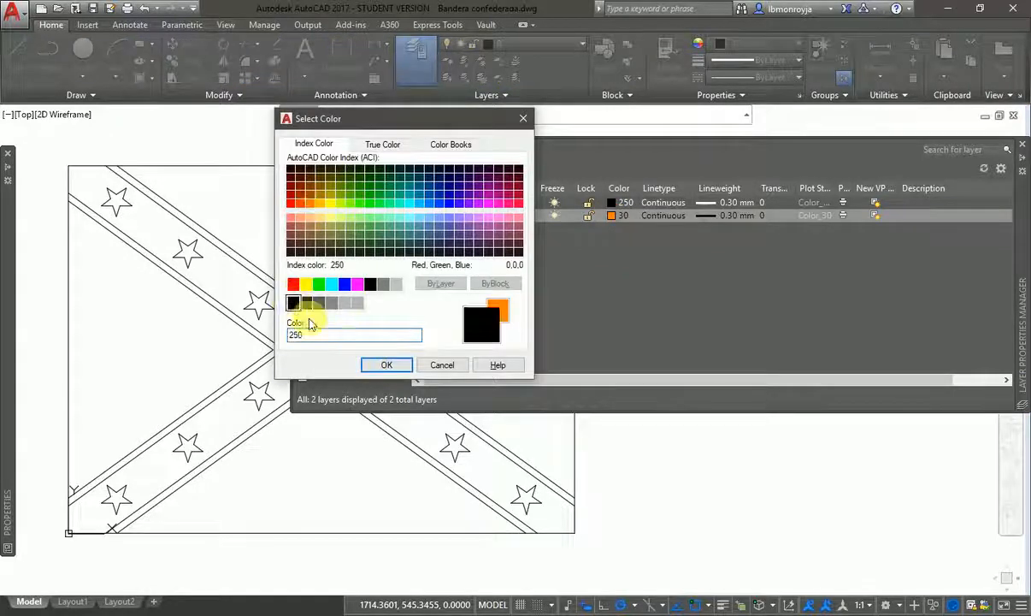
pyautogui.click(385, 366)
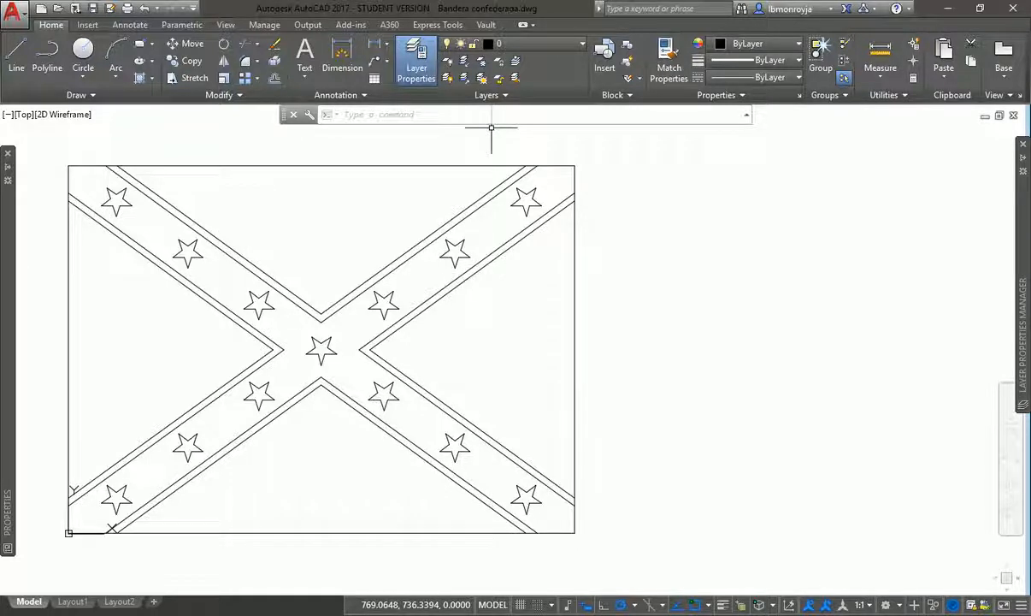
# Set the Sterne layer's colour to orange, index colour 30, without using the Layer Properties Manager.
pyautogui.click(548, 42)
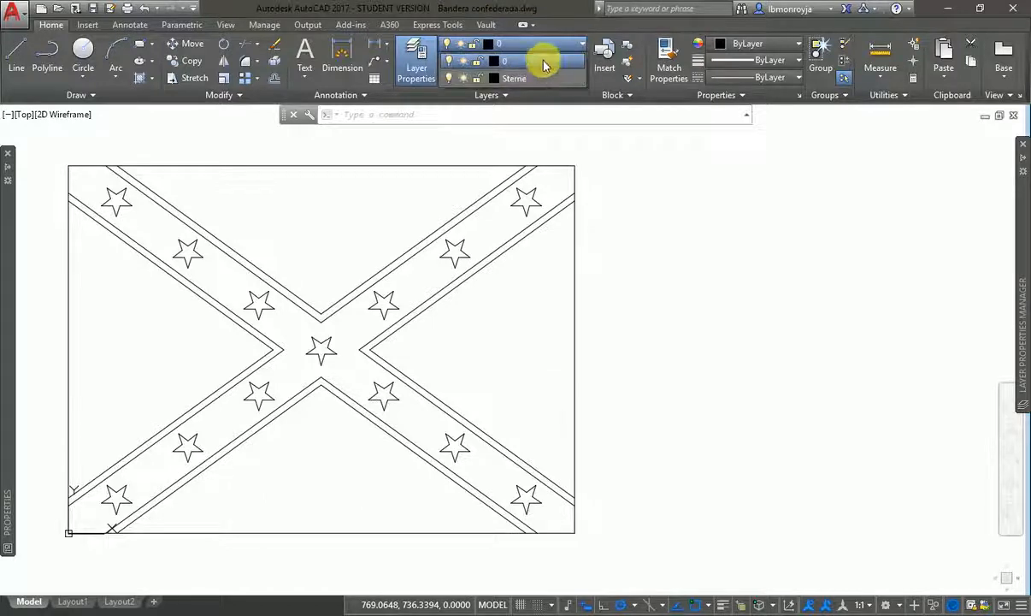
pyautogui.click(536, 42)
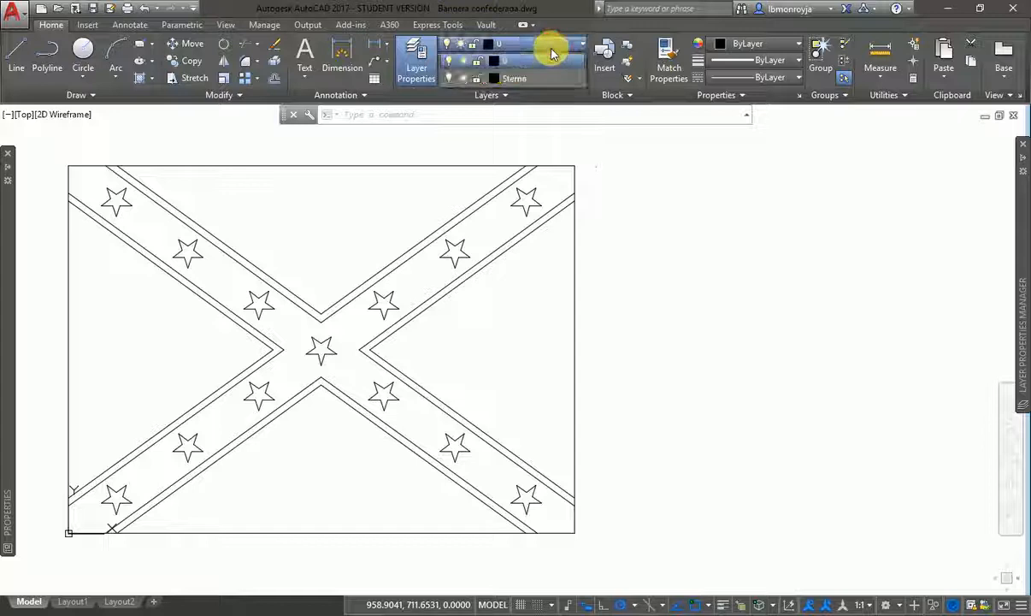
pyautogui.click(552, 48)
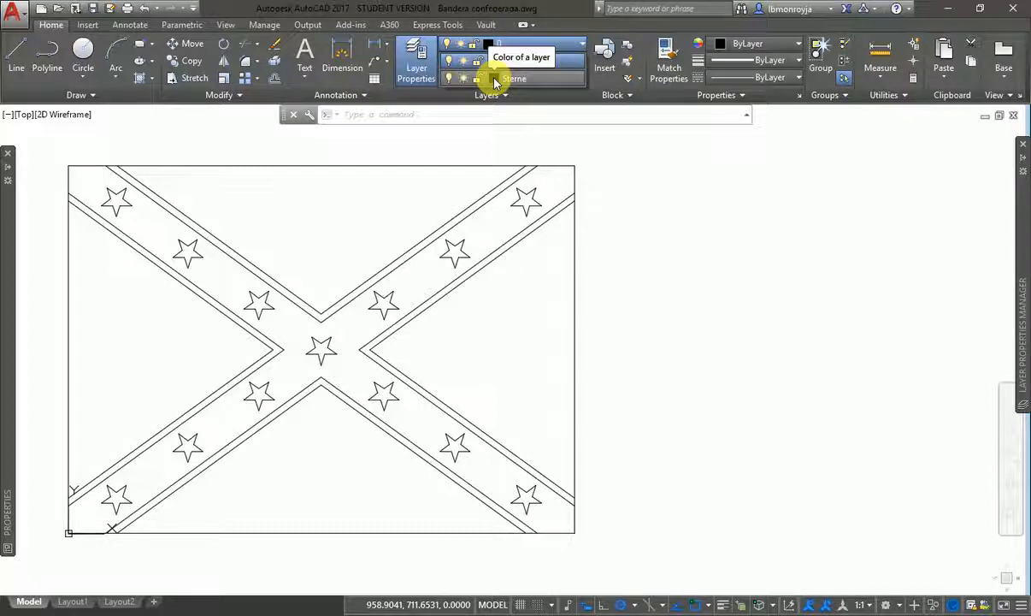
pyautogui.click(491, 84)
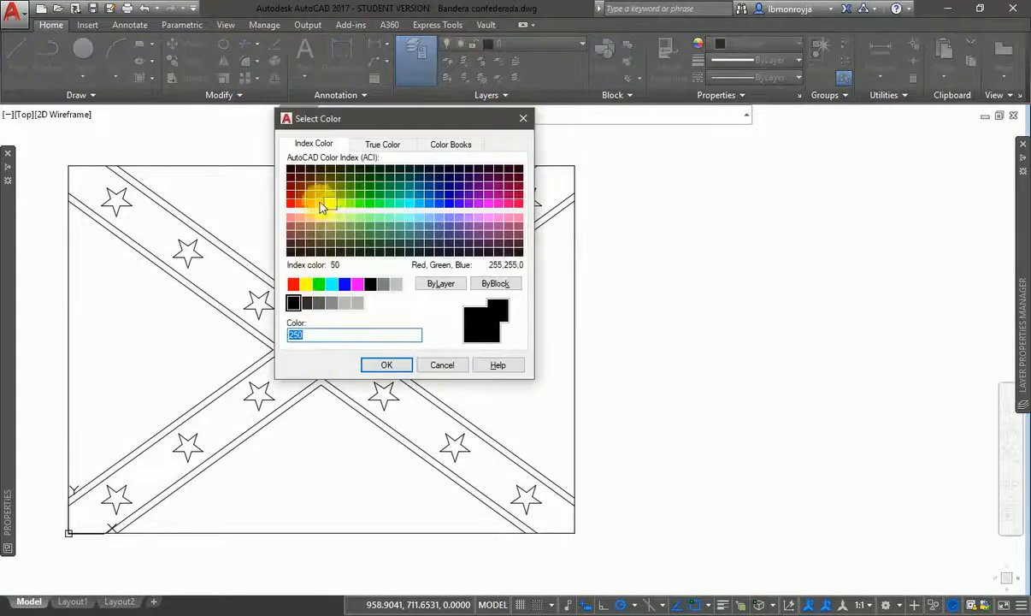
pyautogui.click(311, 206)
pyautogui.click(389, 364)
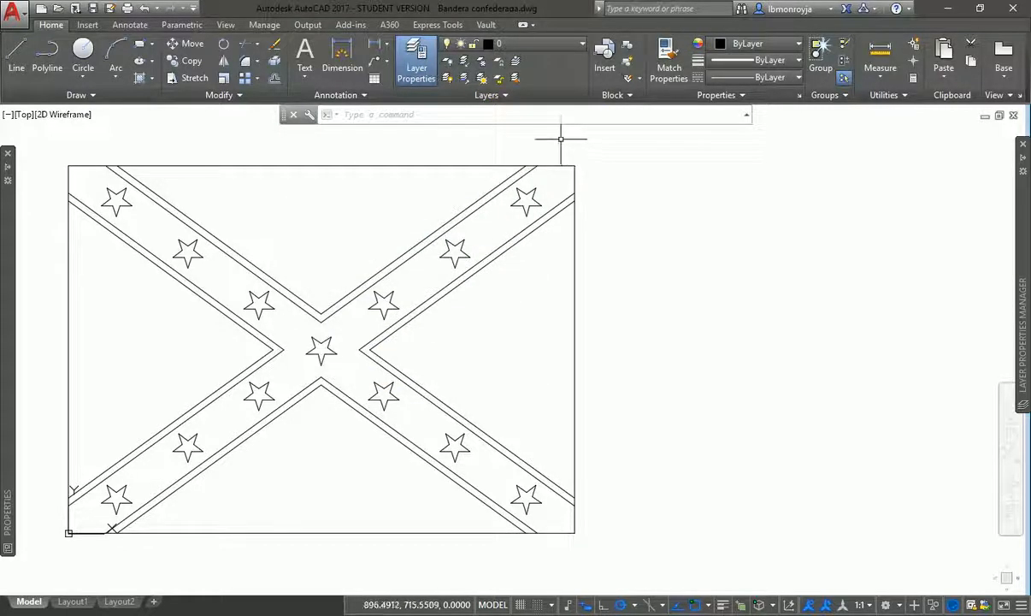
# Assign the three stars of the flag's upper-right arm to the Sterne layer and turn on the lineweight display.
pyautogui.click(525, 209)
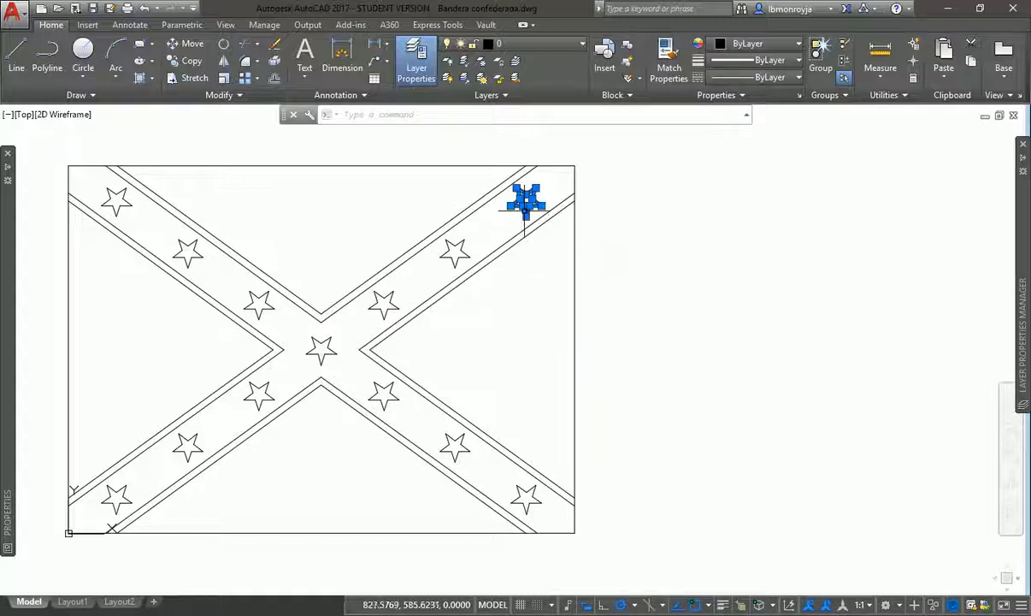
pyautogui.click(461, 248)
pyautogui.click(385, 296)
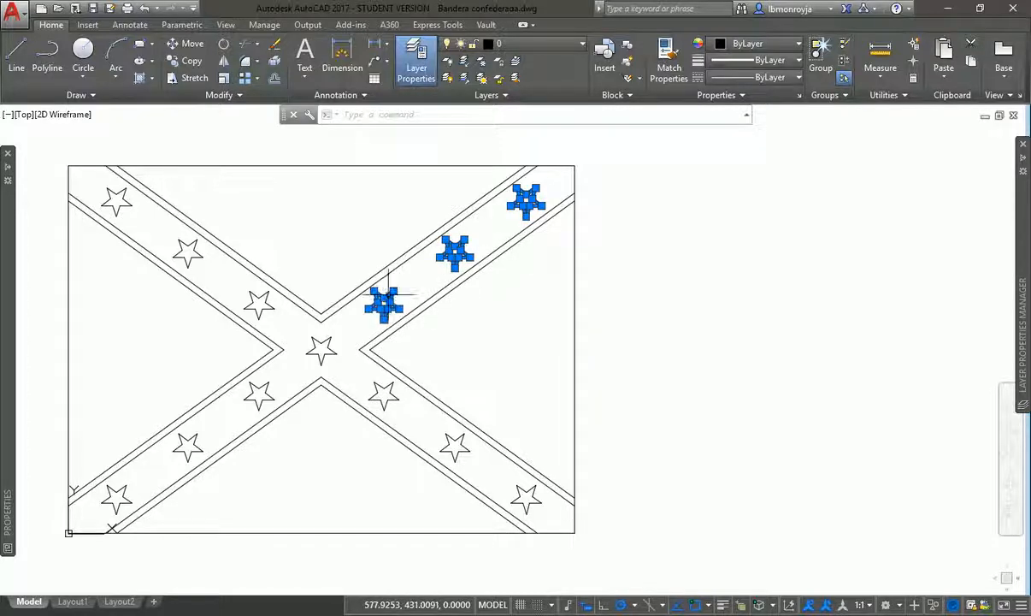
pyautogui.click(552, 47)
pyautogui.click(547, 78)
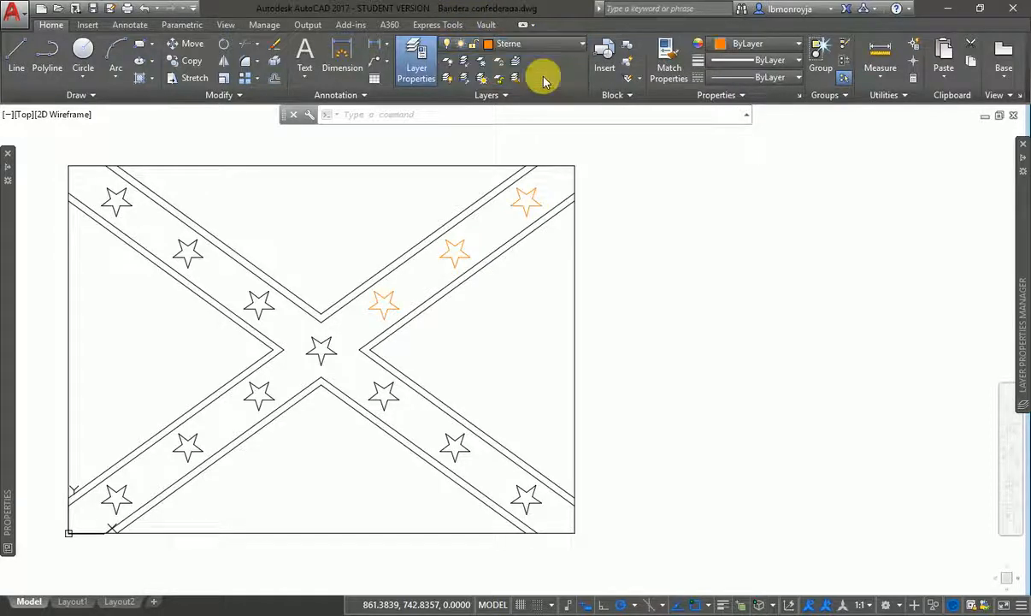
pyautogui.press('Escape')
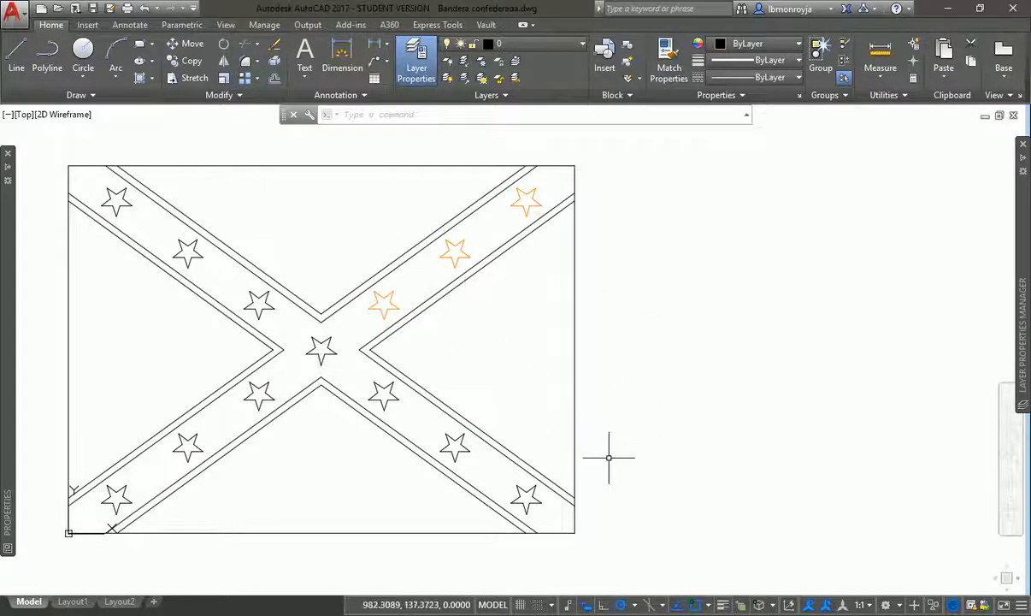
pyautogui.click(723, 605)
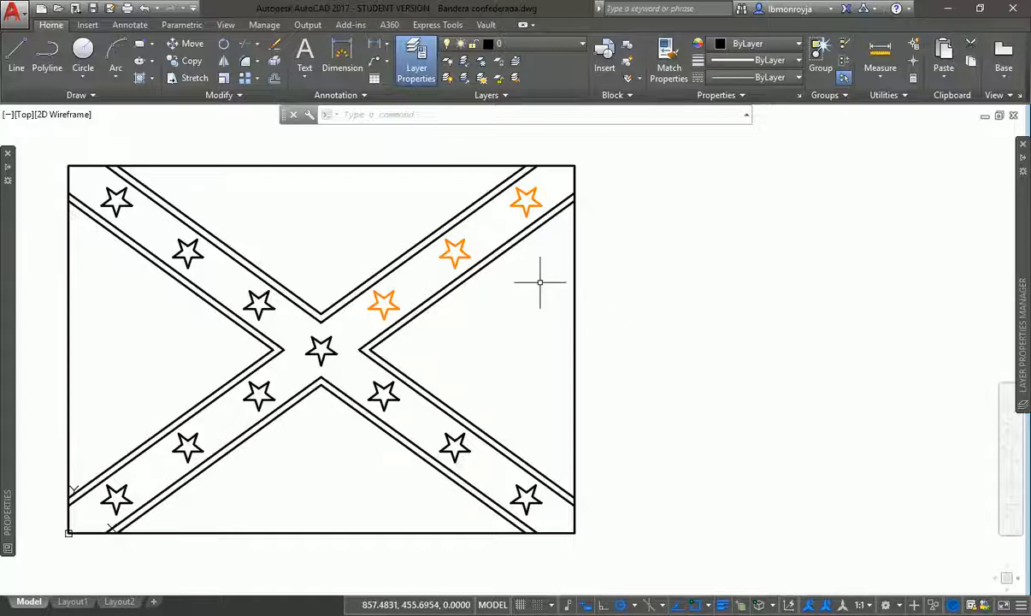
# Check which layer the outermost upper-right star and the flag's outer border each belong to.
pyautogui.click(521, 208)
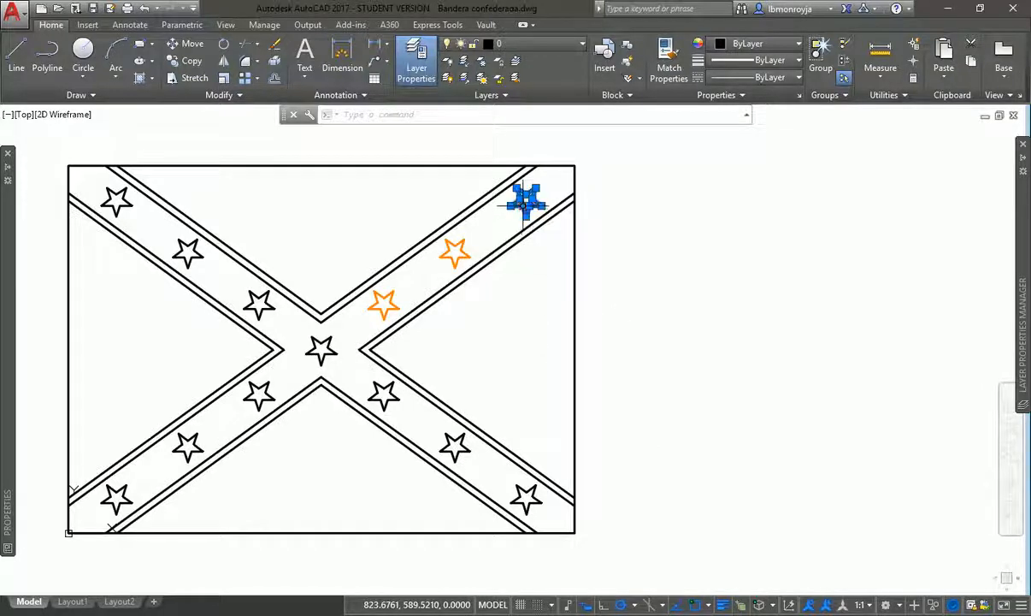
pyautogui.click(521, 49)
pyautogui.press('Escape')
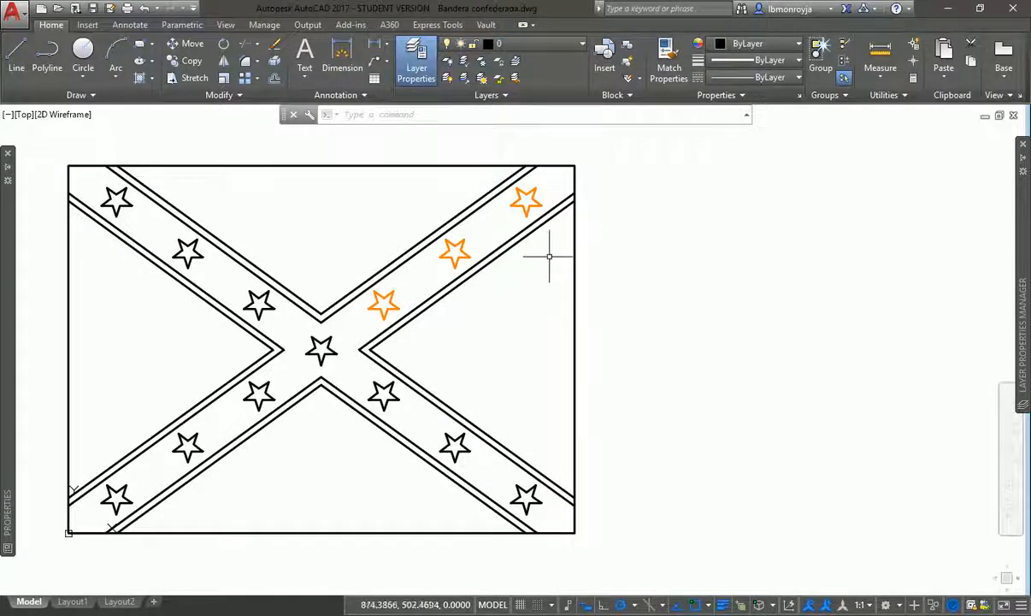
pyautogui.click(575, 226)
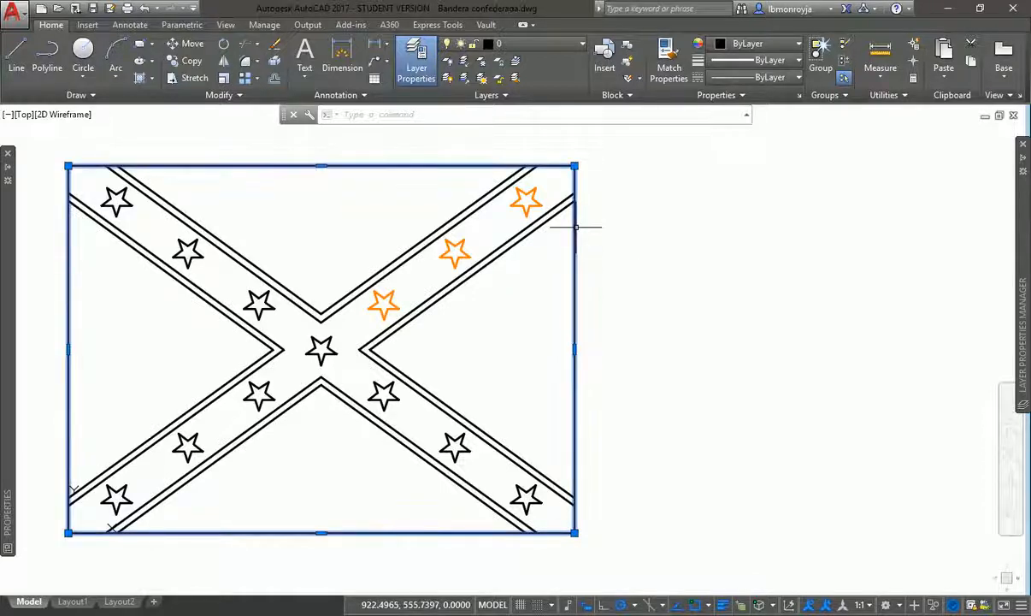
pyautogui.press('Escape')
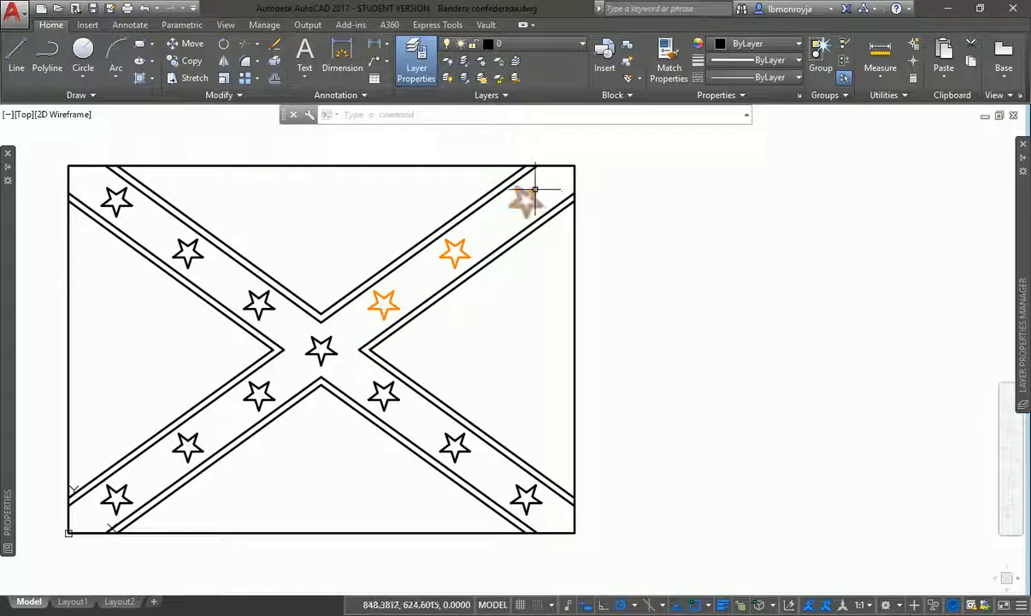
pyautogui.click(534, 189)
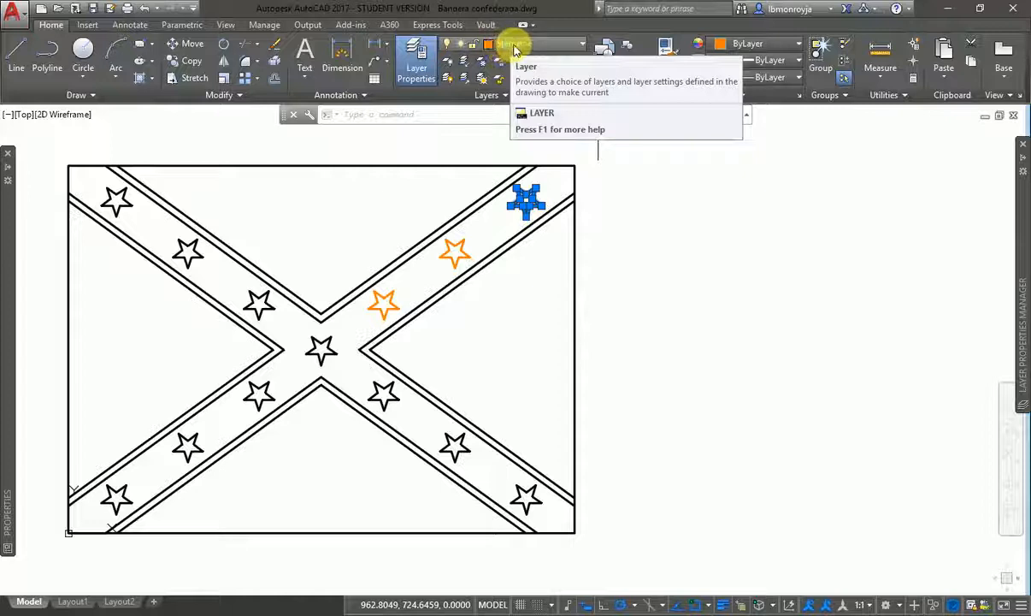
pyautogui.press('Escape')
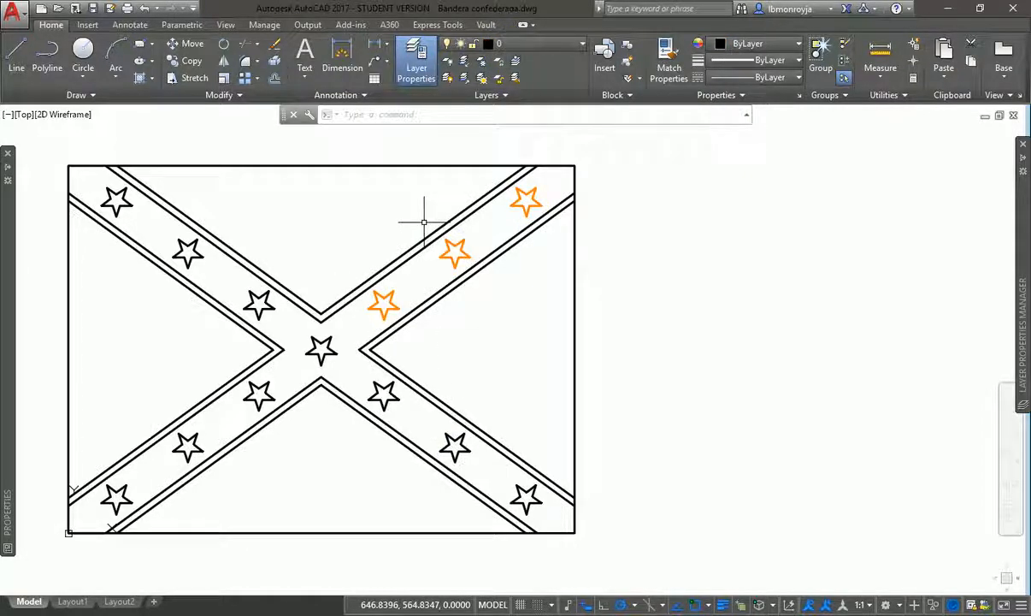
# Compare the layer shown for selections of same-layer objects with that for a star and a band line on different layers.
pyautogui.click(453, 250)
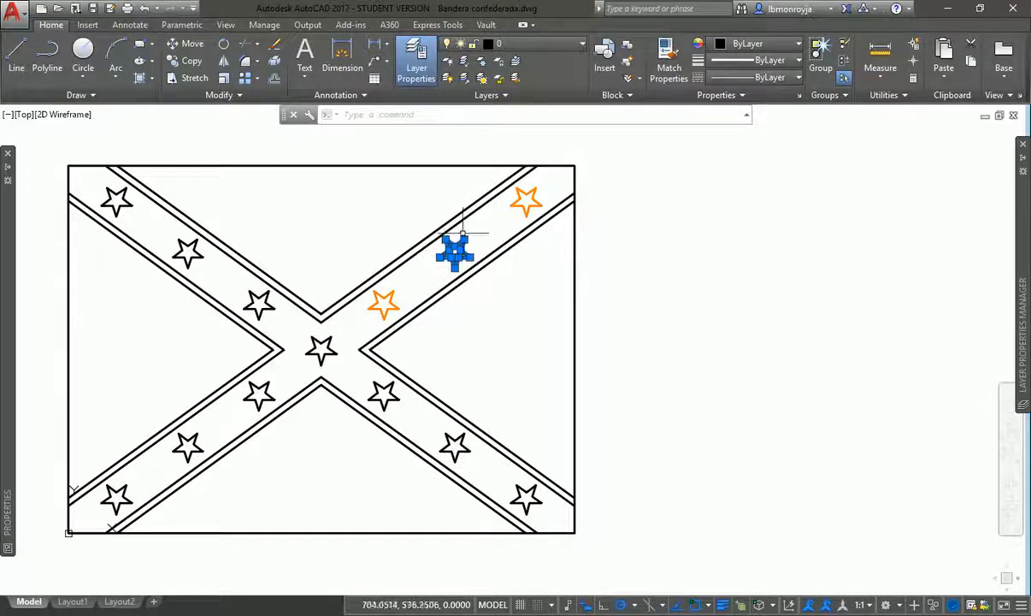
pyautogui.click(516, 204)
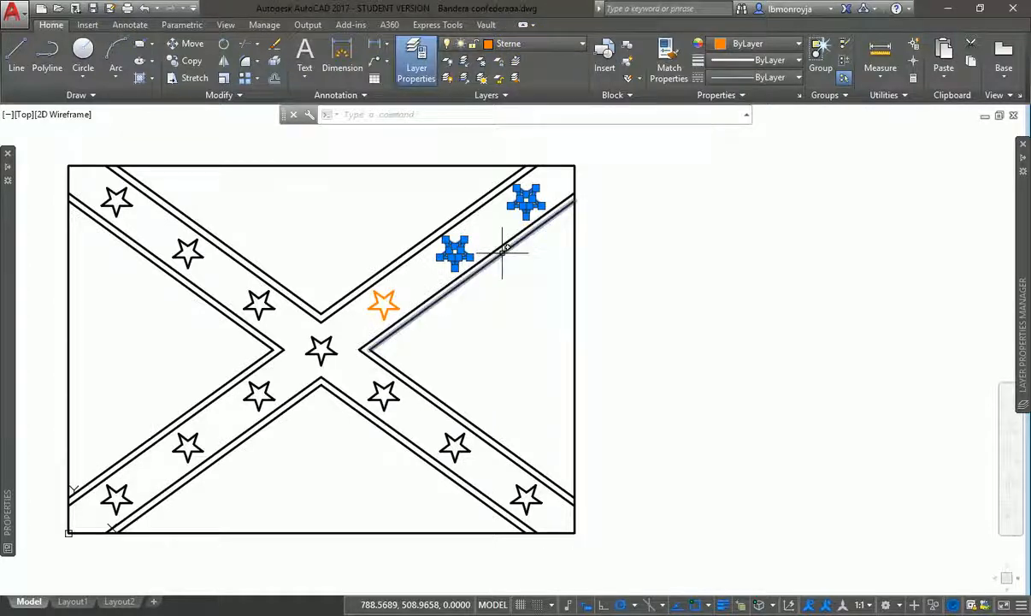
pyautogui.press('Escape')
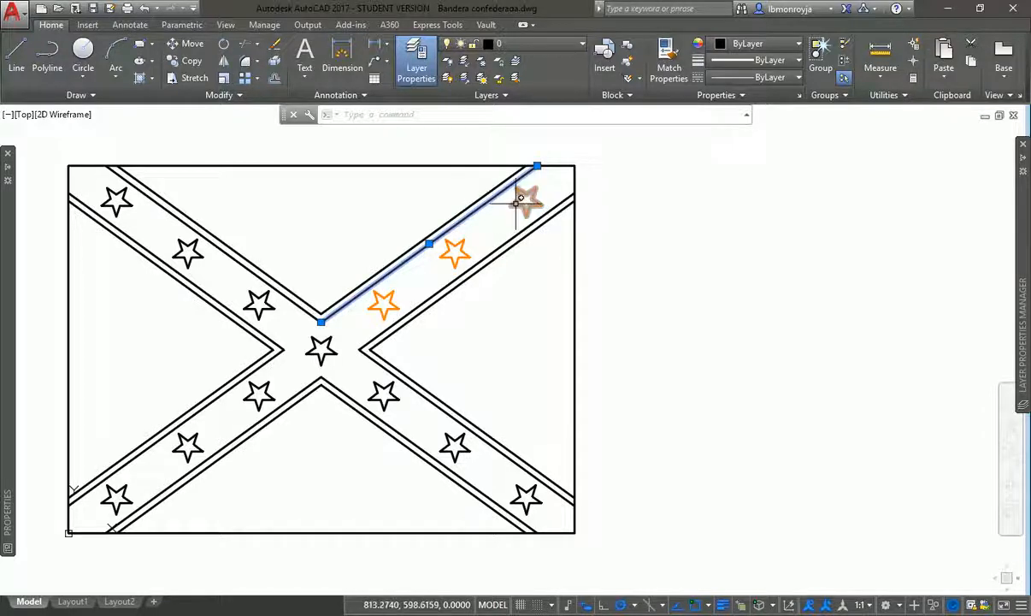
pyautogui.click(518, 199)
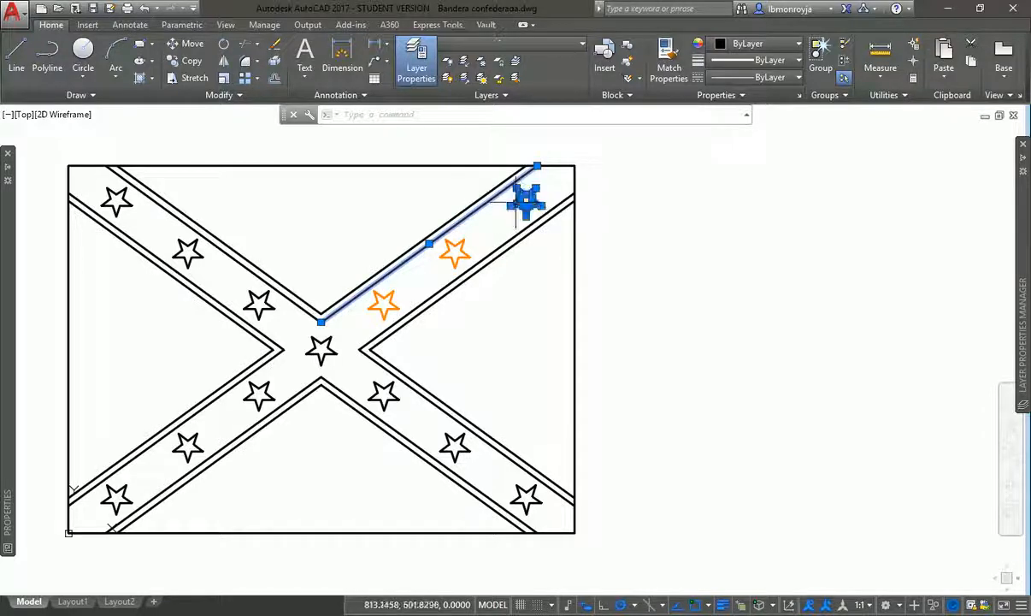
pyautogui.click(524, 47)
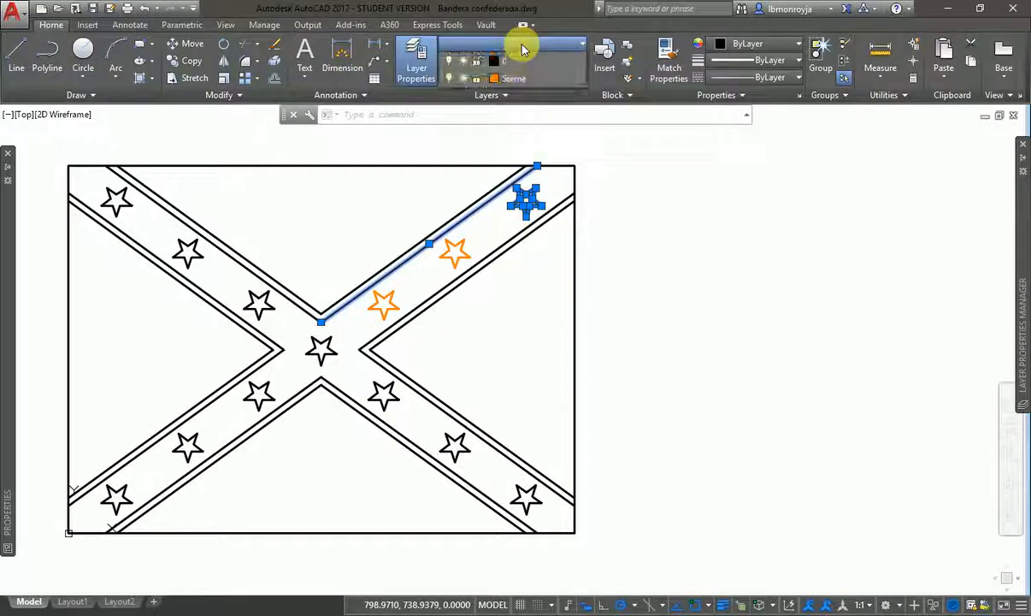
pyautogui.click(524, 44)
pyautogui.press('Escape')
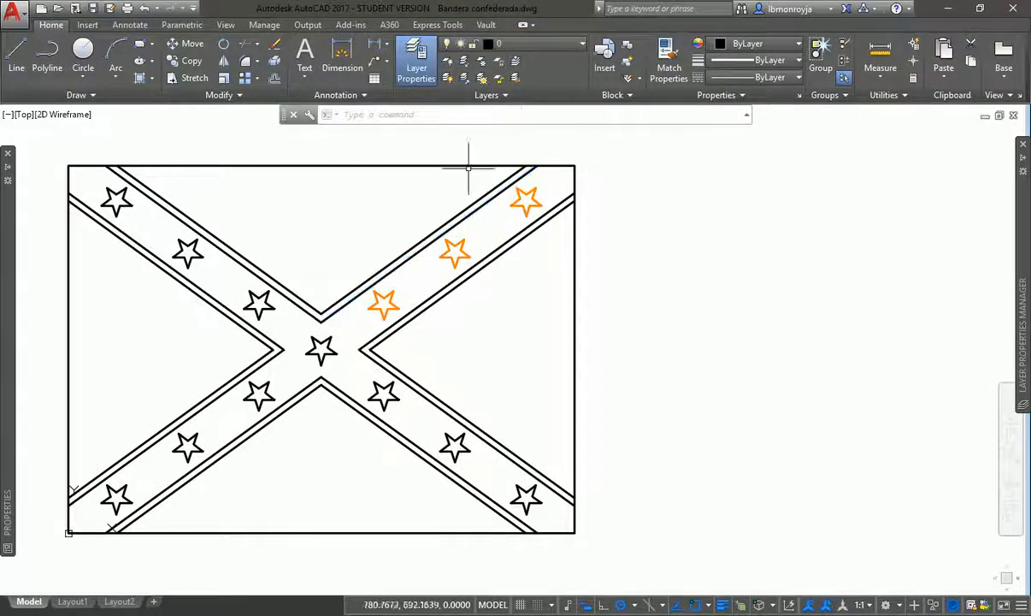
pyautogui.click(467, 217)
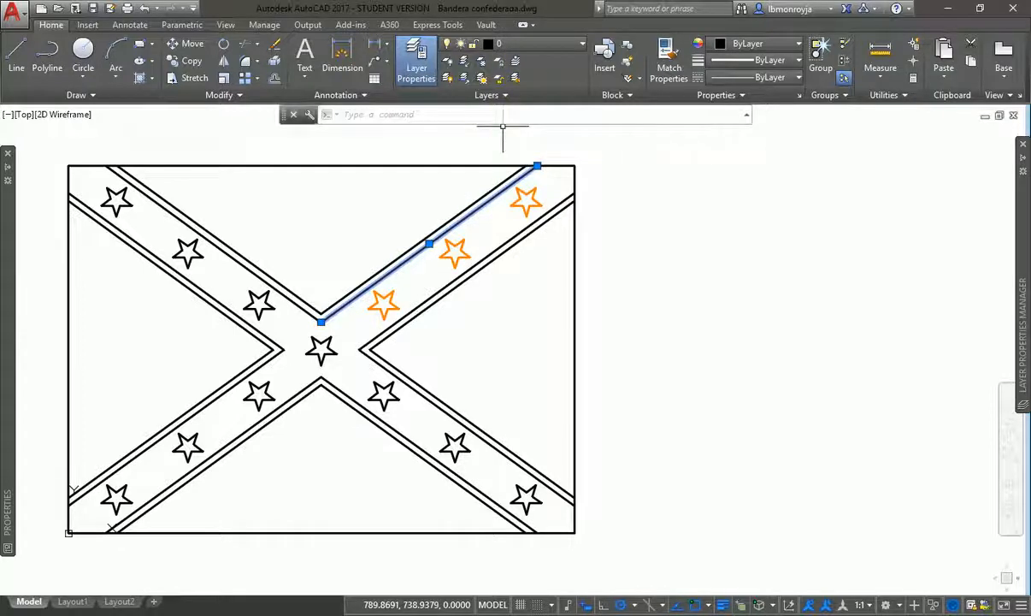
pyautogui.click(269, 310)
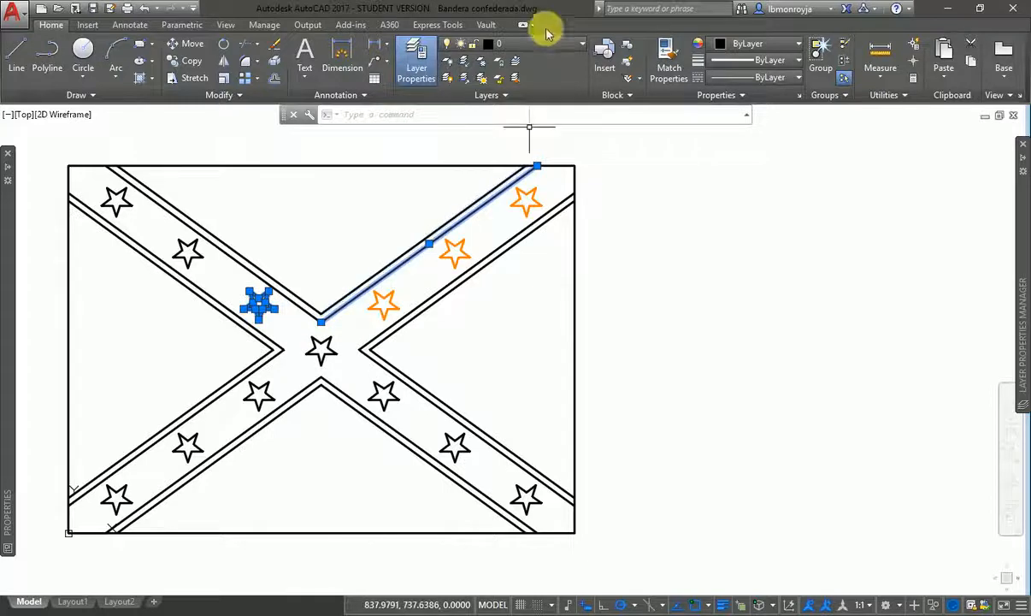
pyautogui.press('Escape')
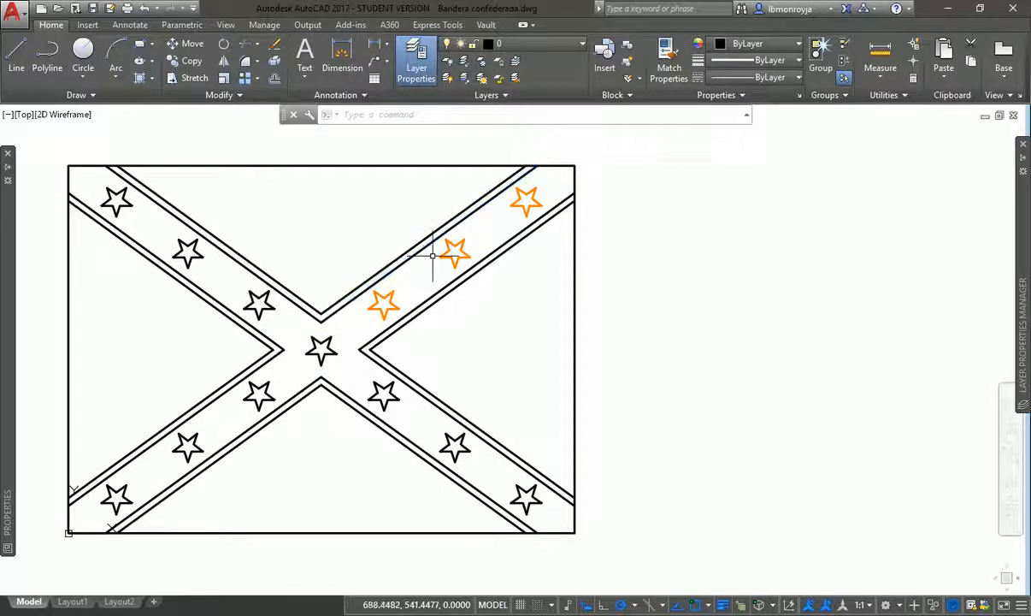
# Assign the innermost star of the upper-left arm to the Sterne layer, selecting it together with the innermost upper-right star.
pyautogui.click(389, 293)
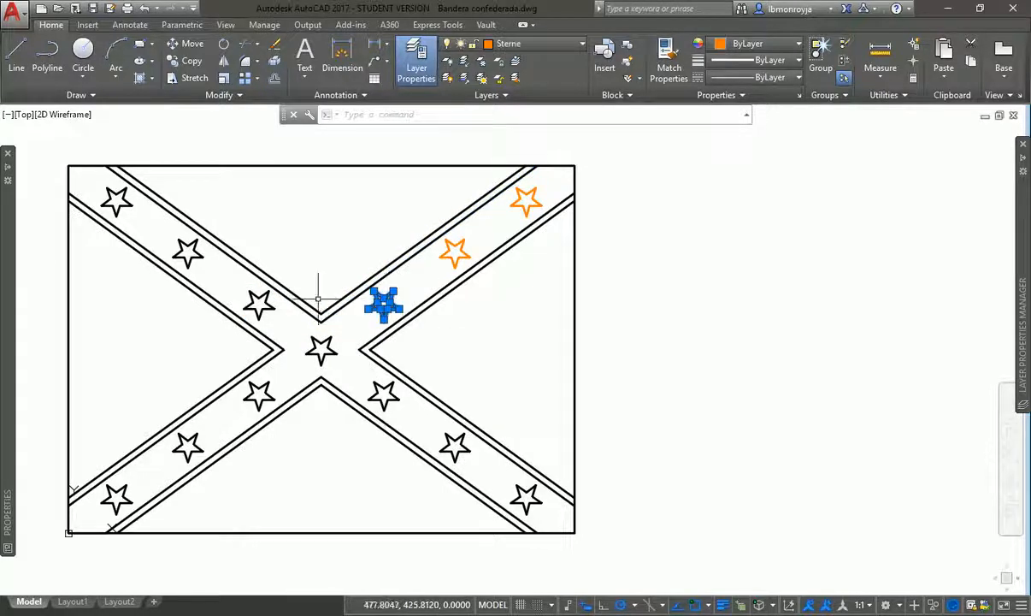
pyautogui.click(270, 304)
pyautogui.click(543, 45)
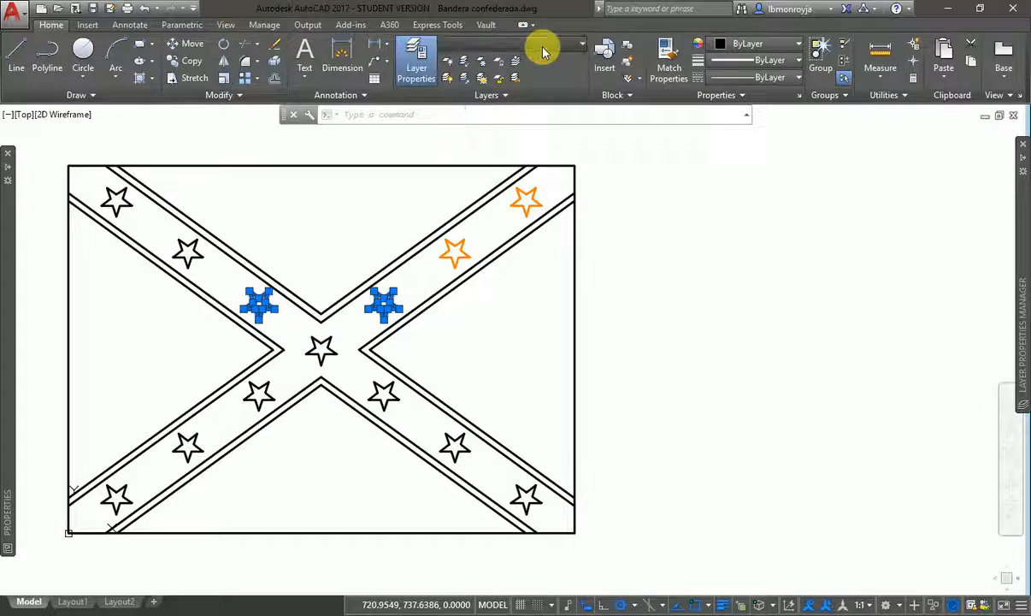
pyautogui.click(536, 78)
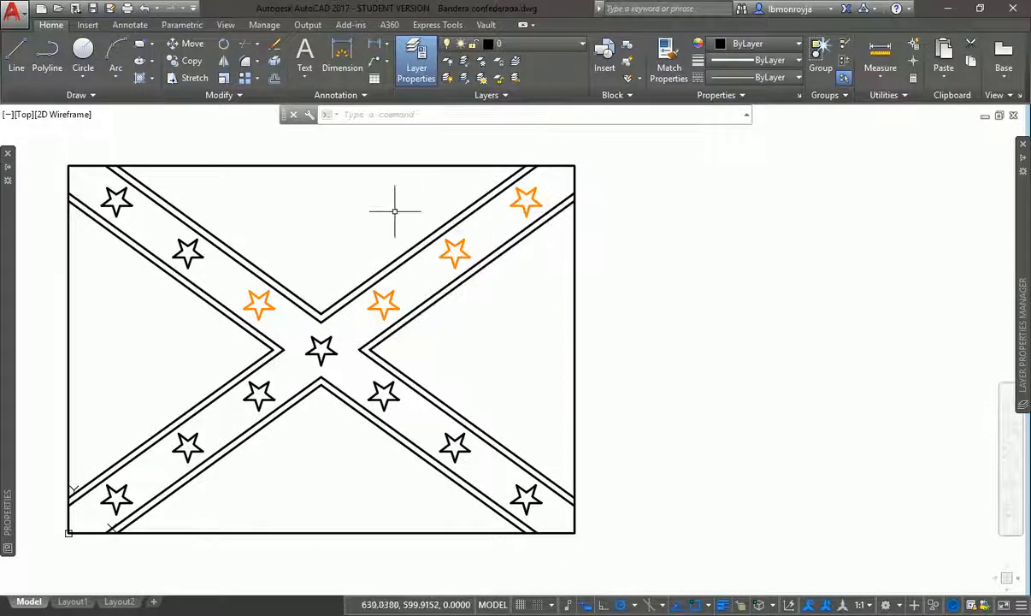
# Assign the two outer stars of the upper-left arm to the Sterne layer through their object properties.
pyautogui.click(128, 207)
pyautogui.moveTo(127, 205)
pyautogui.click(175, 231)
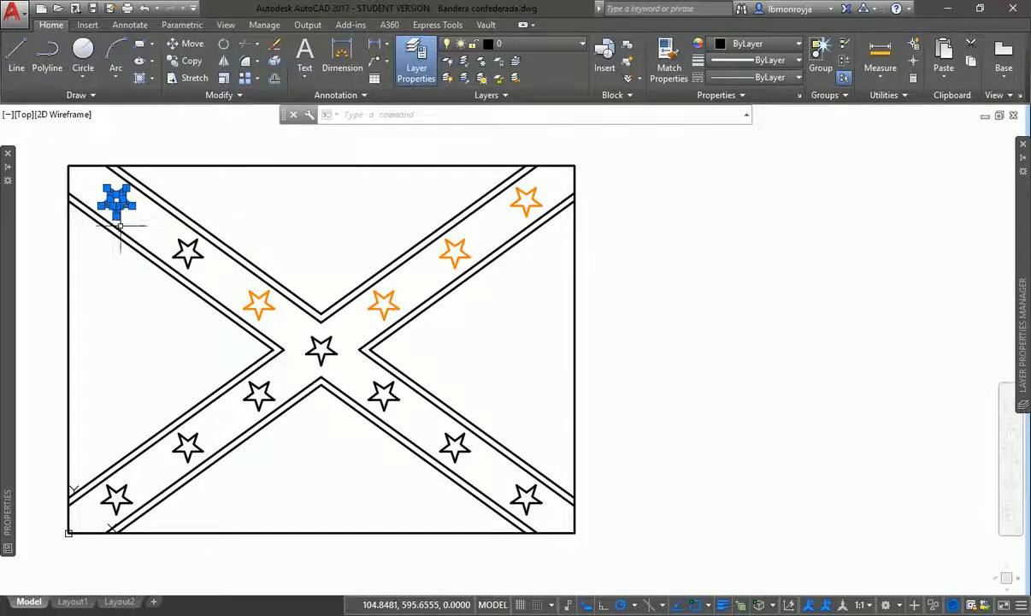
pyautogui.click(195, 249)
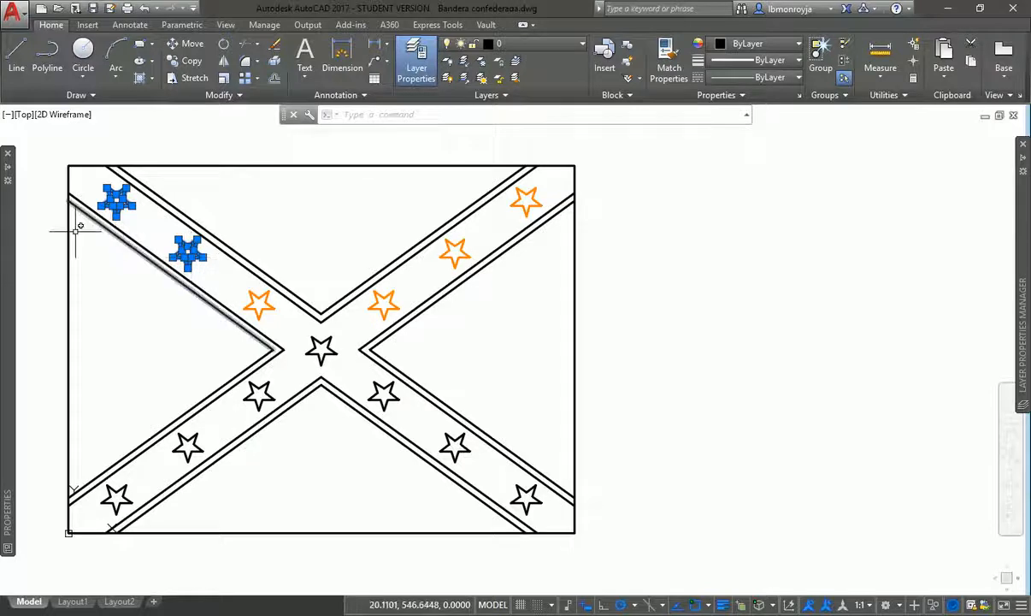
pyautogui.moveTo(11, 227)
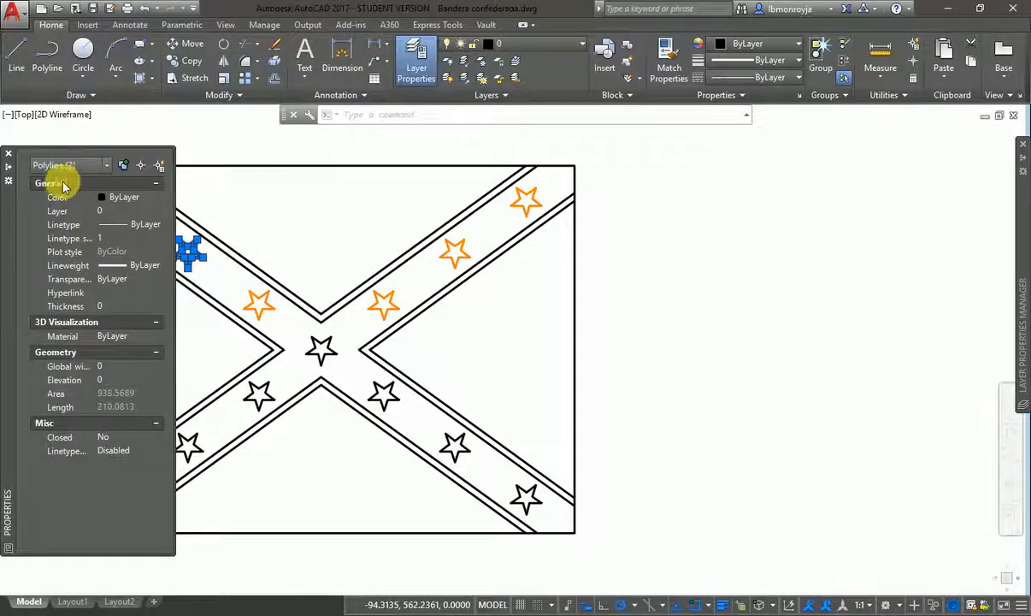
pyautogui.click(122, 214)
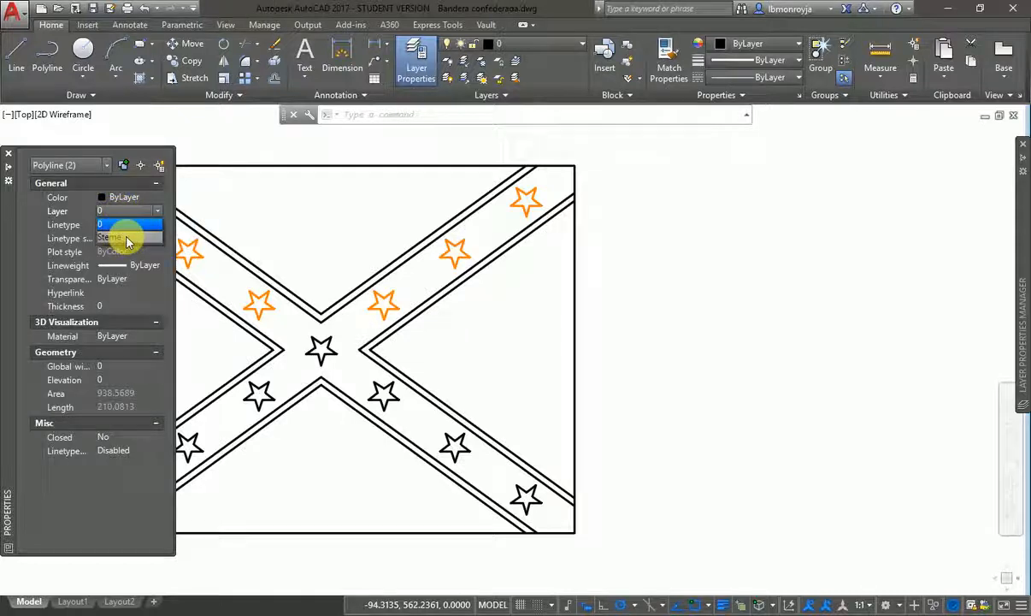
pyautogui.click(126, 238)
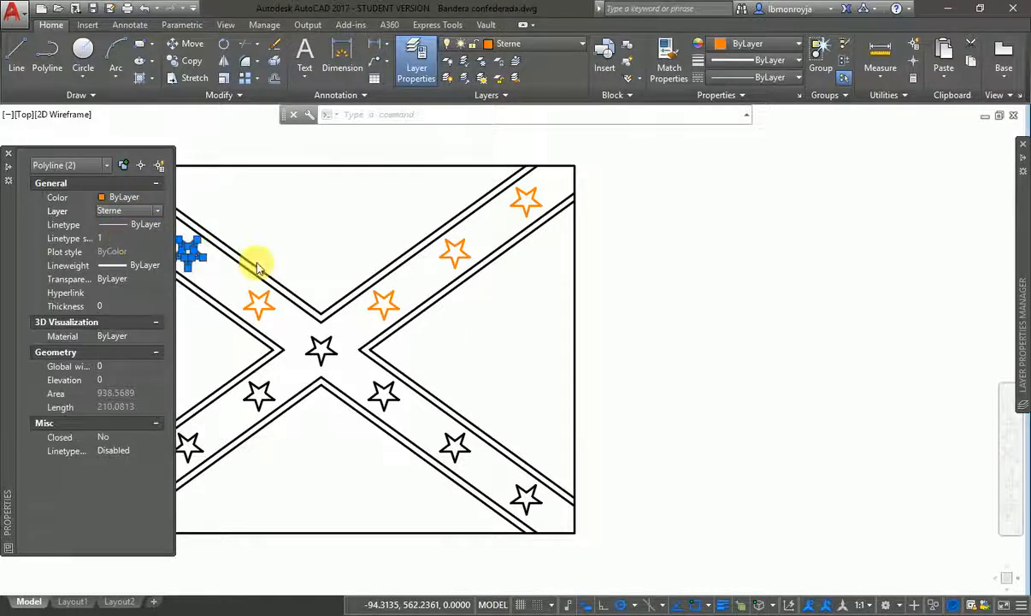
pyautogui.press('Escape')
pyautogui.click(283, 244)
pyautogui.click(307, 228)
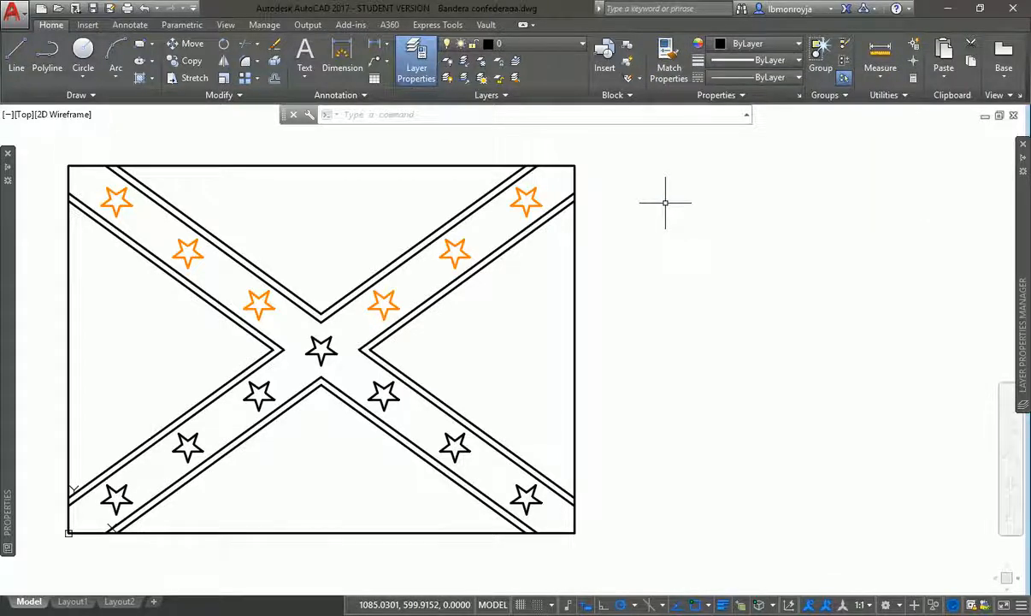
# Match the properties of the innermost upper-right star to the centre star and the three stars of the lower-right arm.
pyautogui.write('MA')
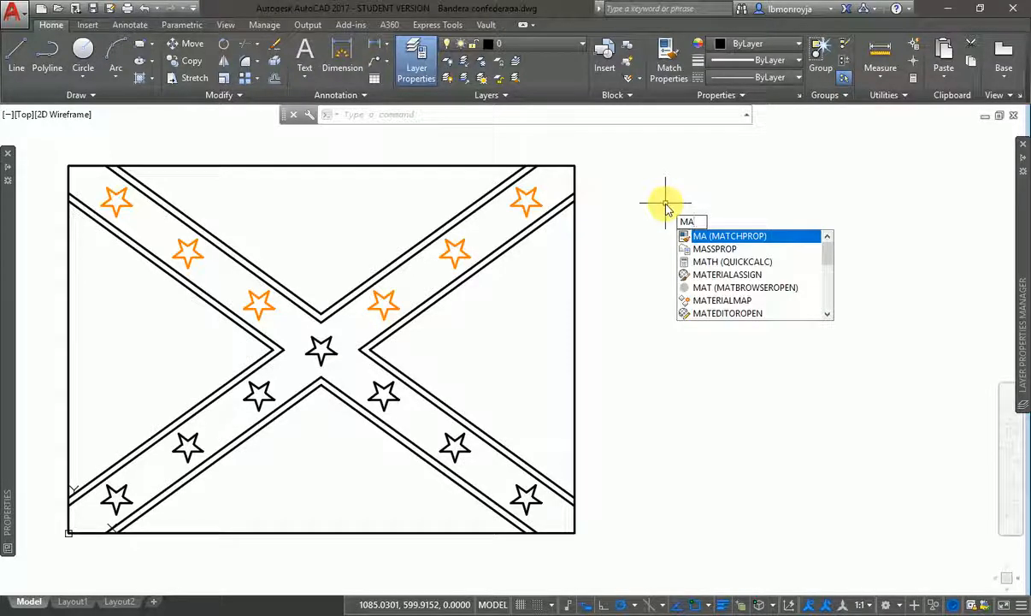
pyautogui.press('Return')
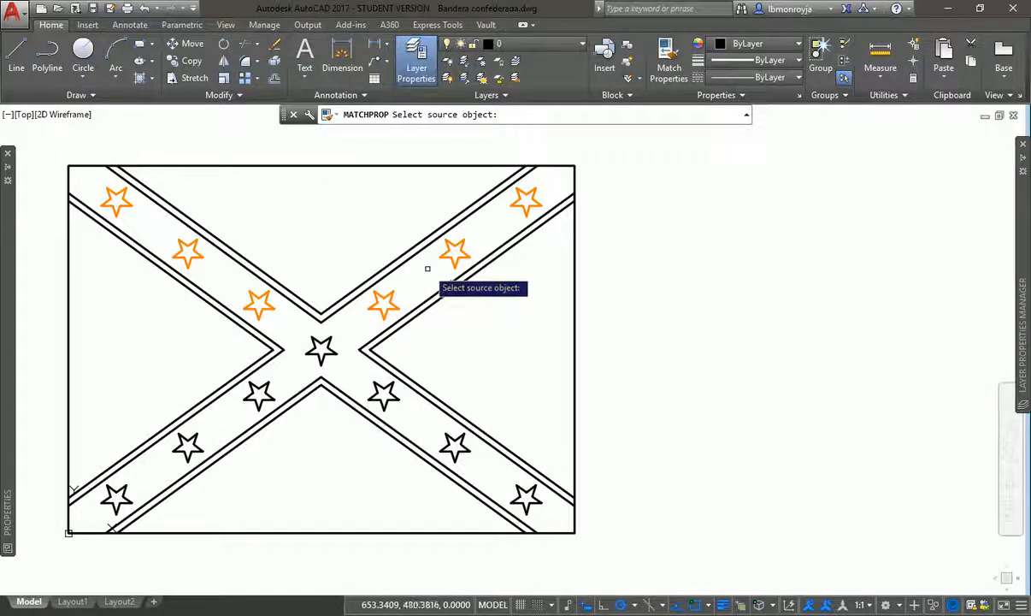
pyautogui.click(380, 308)
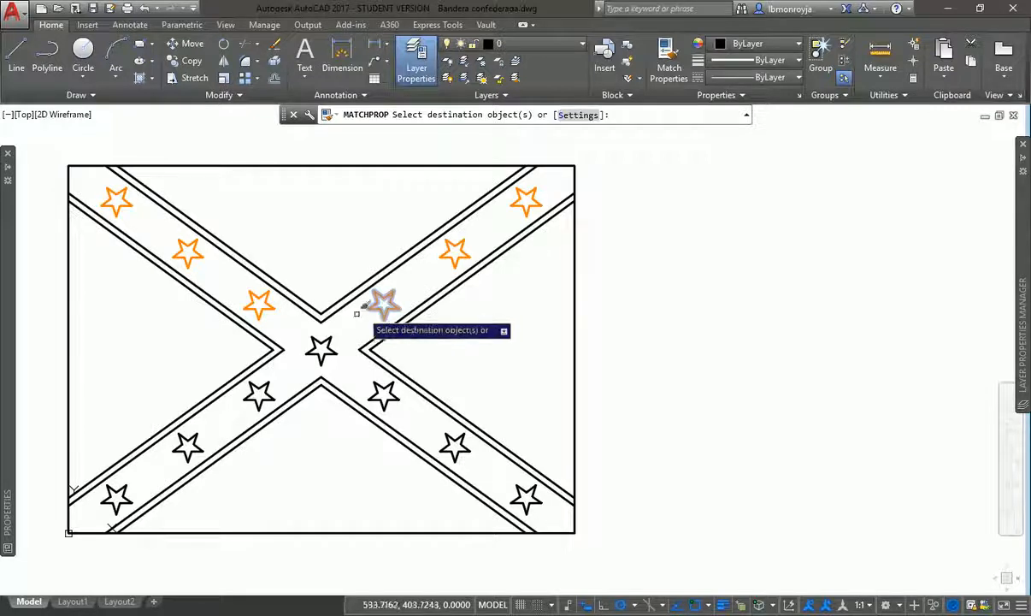
pyautogui.click(329, 341)
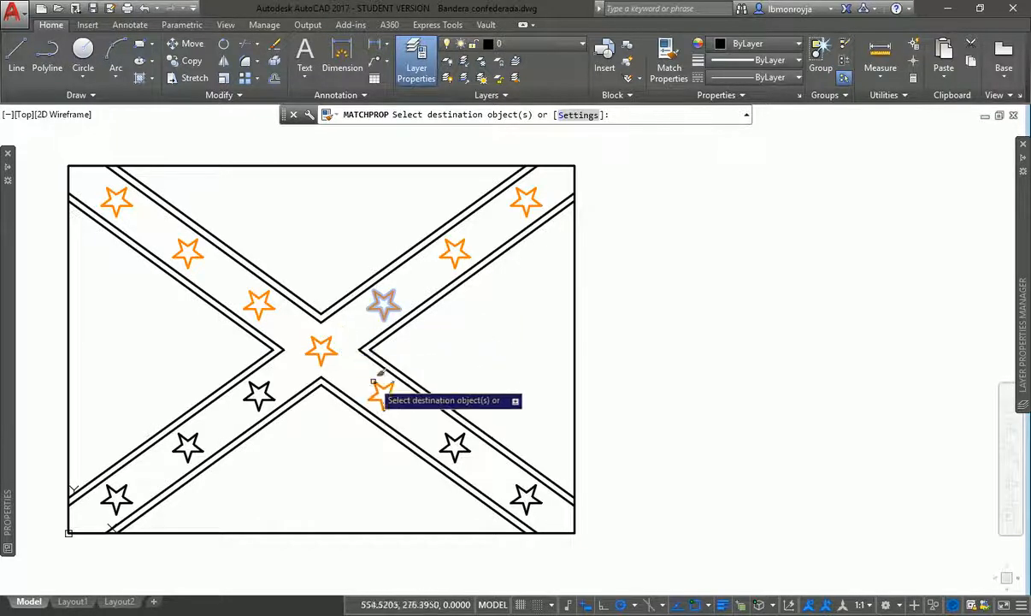
pyautogui.click(378, 387)
pyautogui.click(448, 439)
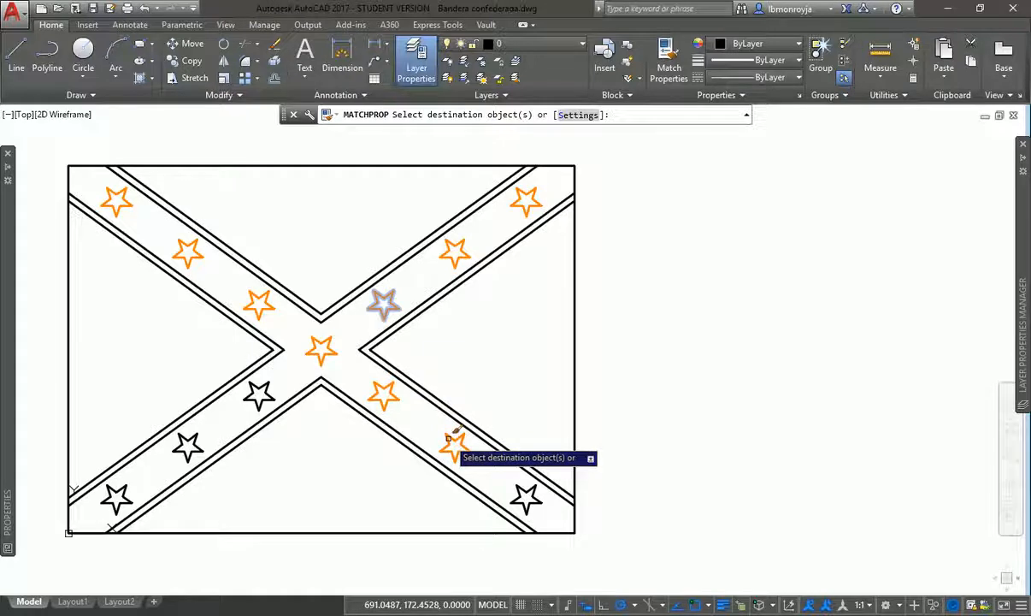
pyautogui.click(518, 487)
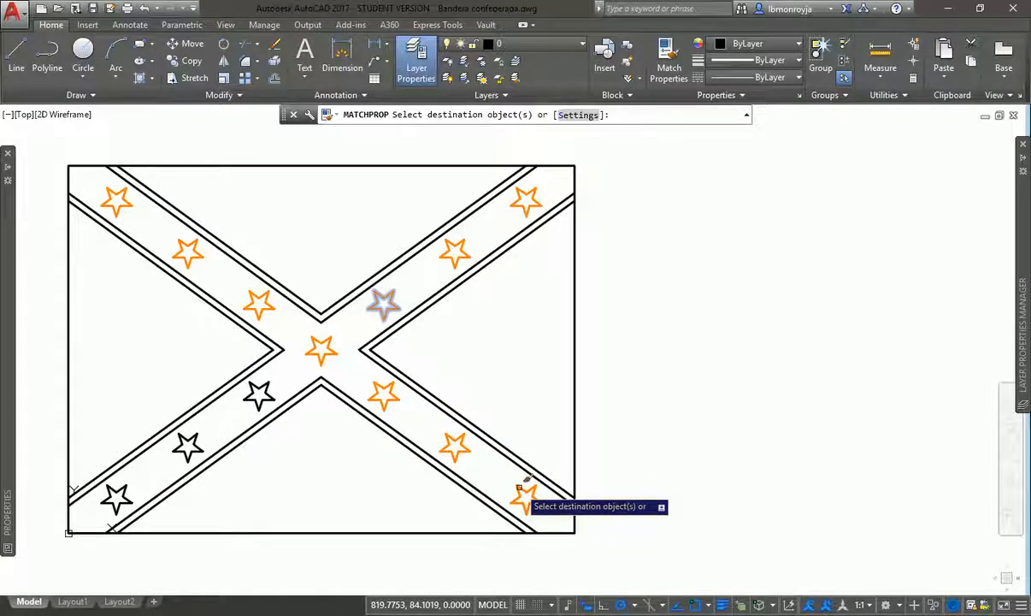
pyautogui.press('Return')
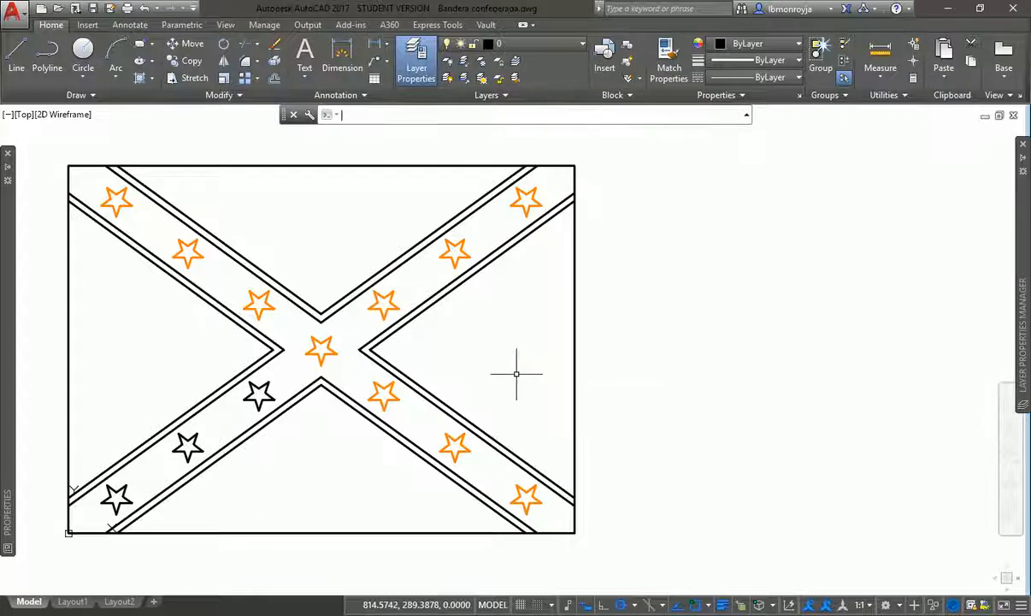
# Match the three stars of the lower-left arm to the innermost upper-right star, selecting the source star before starting Match Properties.
pyautogui.click(380, 301)
pyautogui.write('MA')
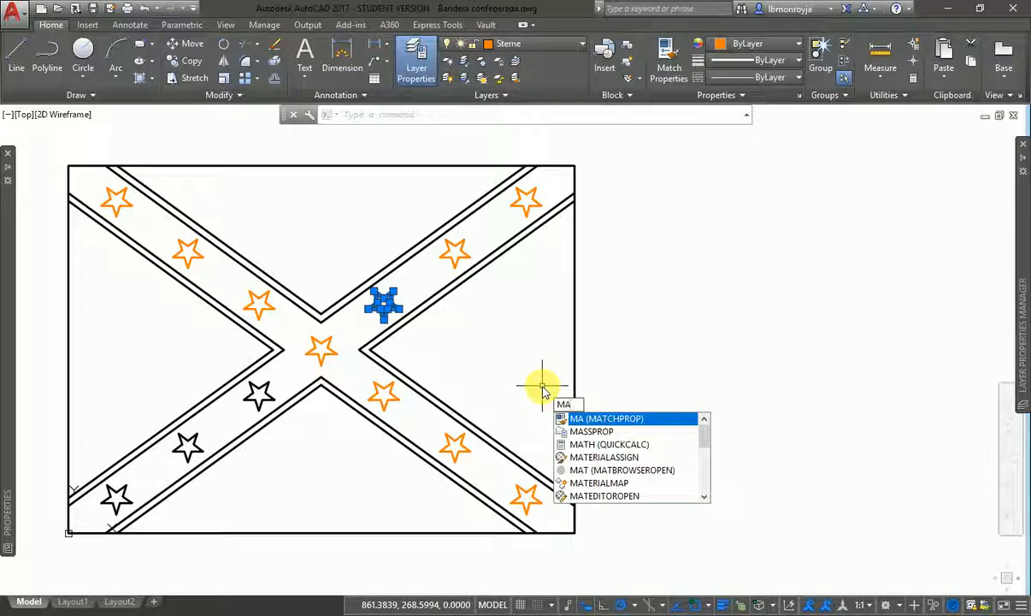
pyautogui.press('Return')
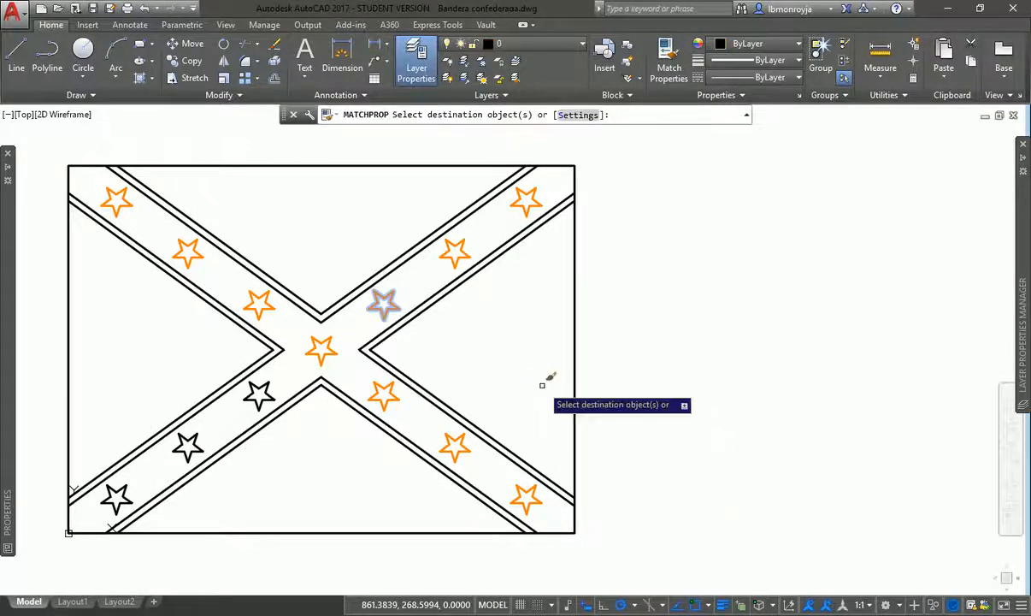
pyautogui.click(261, 396)
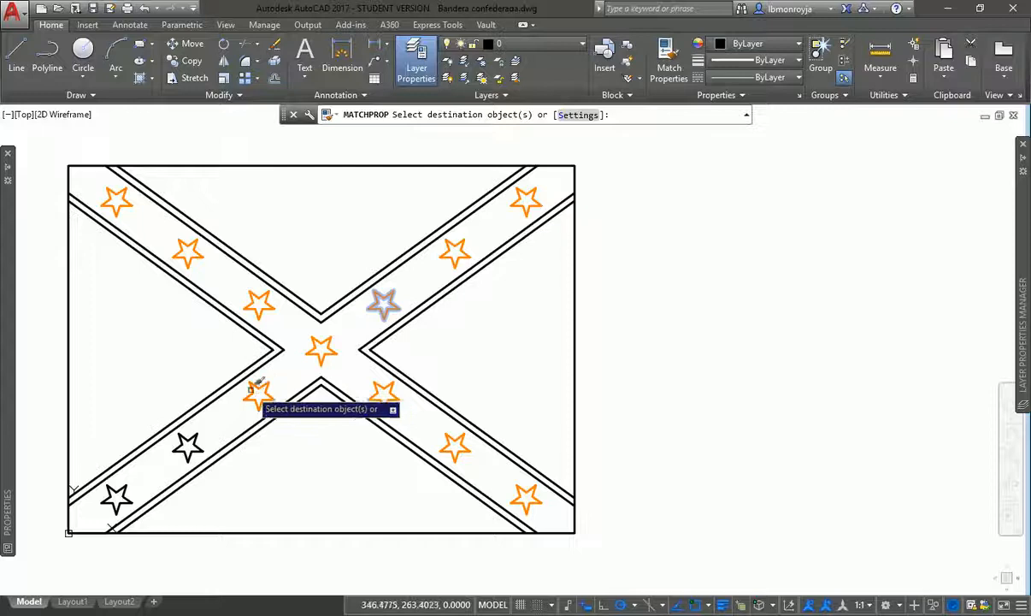
pyautogui.click(196, 435)
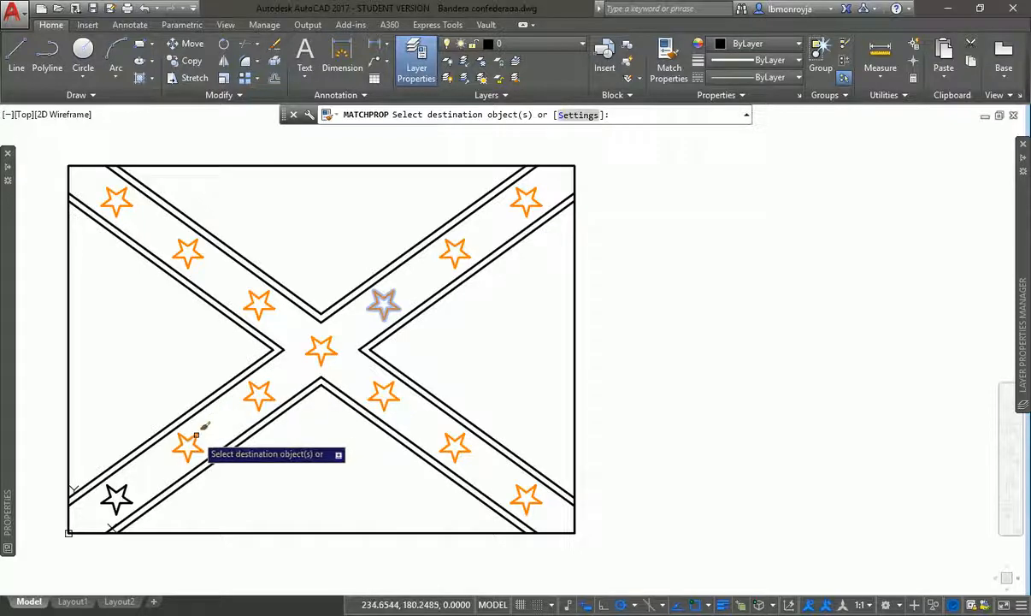
pyautogui.click(123, 487)
pyautogui.click(166, 486)
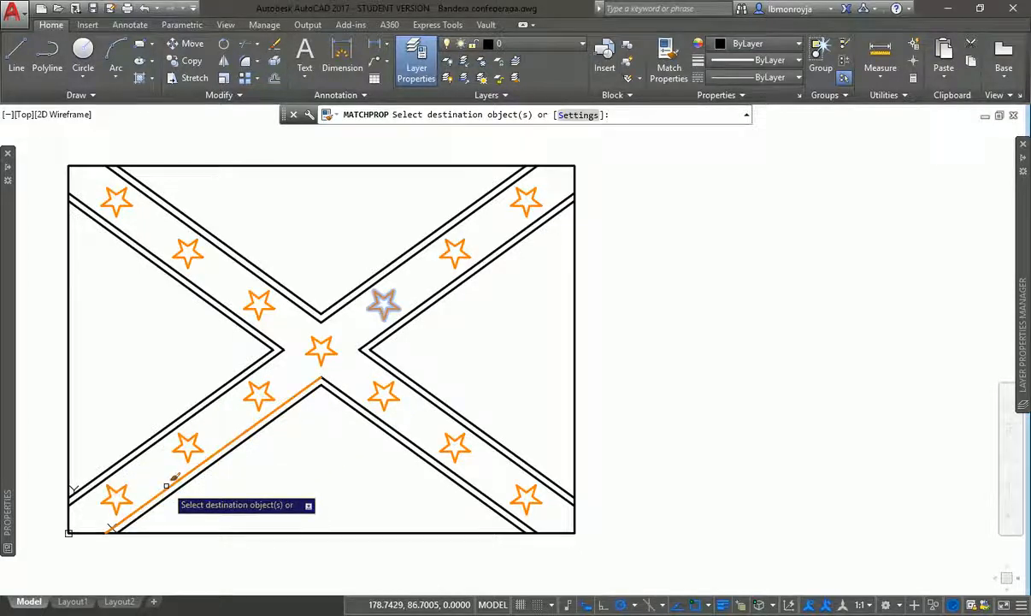
pyautogui.press('Escape')
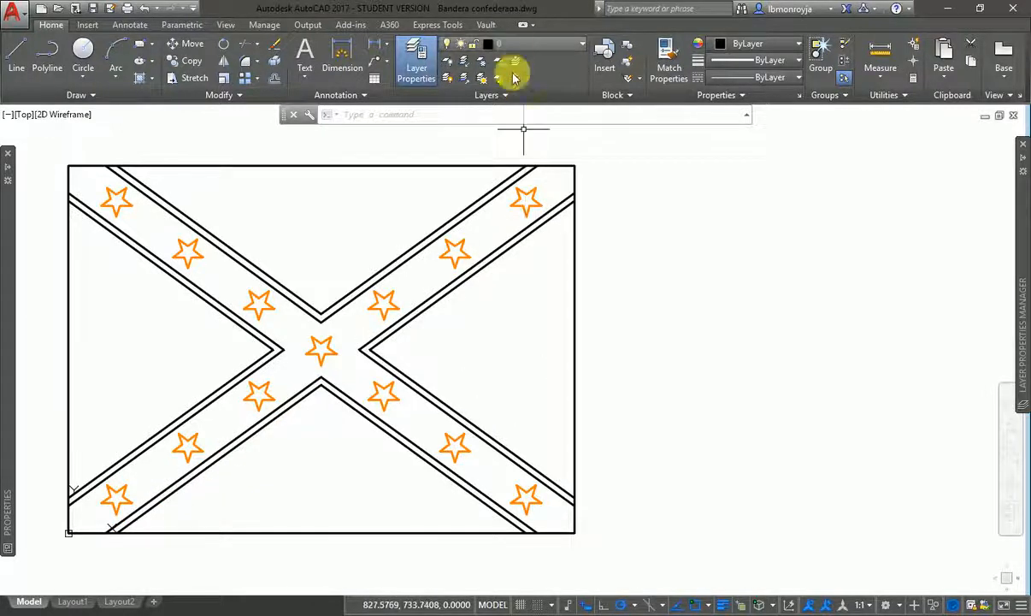
# Examine the layer list and the colour setting of the Sterne layer, leaving the colour selection without applying a change.
pyautogui.moveTo(8, 293)
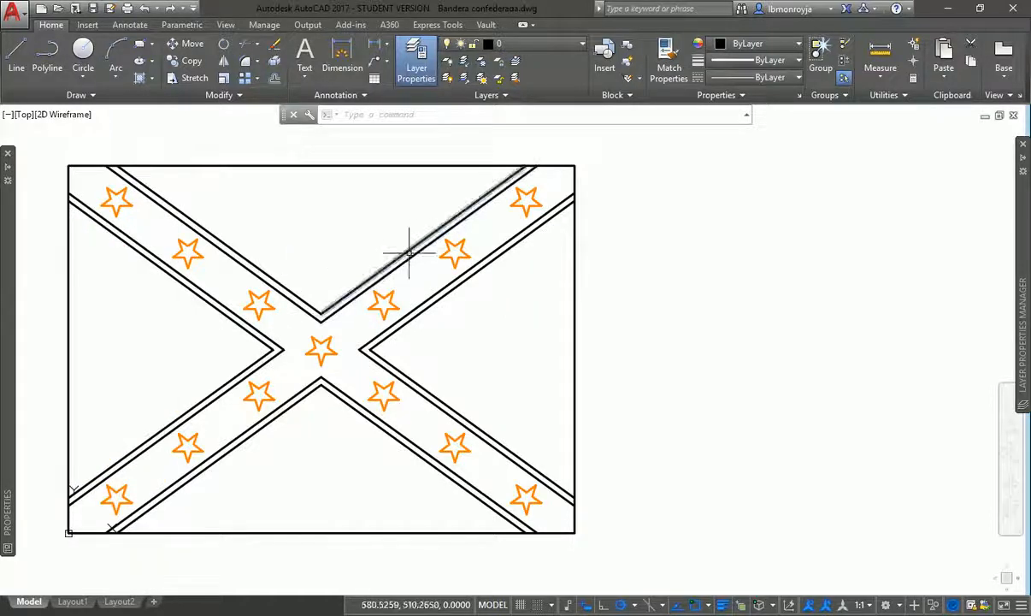
pyautogui.moveTo(446, 255)
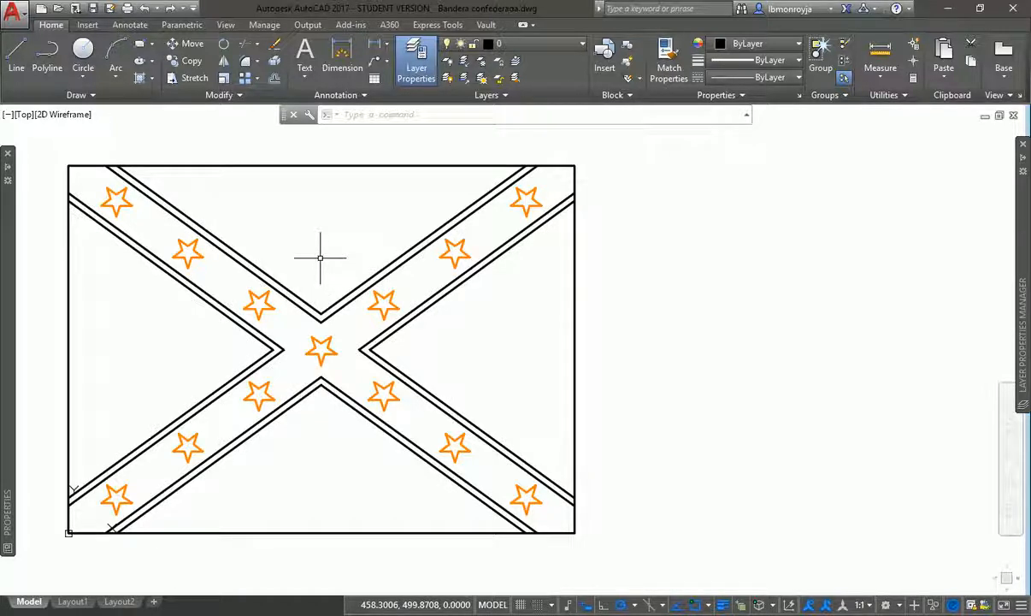
pyautogui.click(538, 44)
pyautogui.click(494, 77)
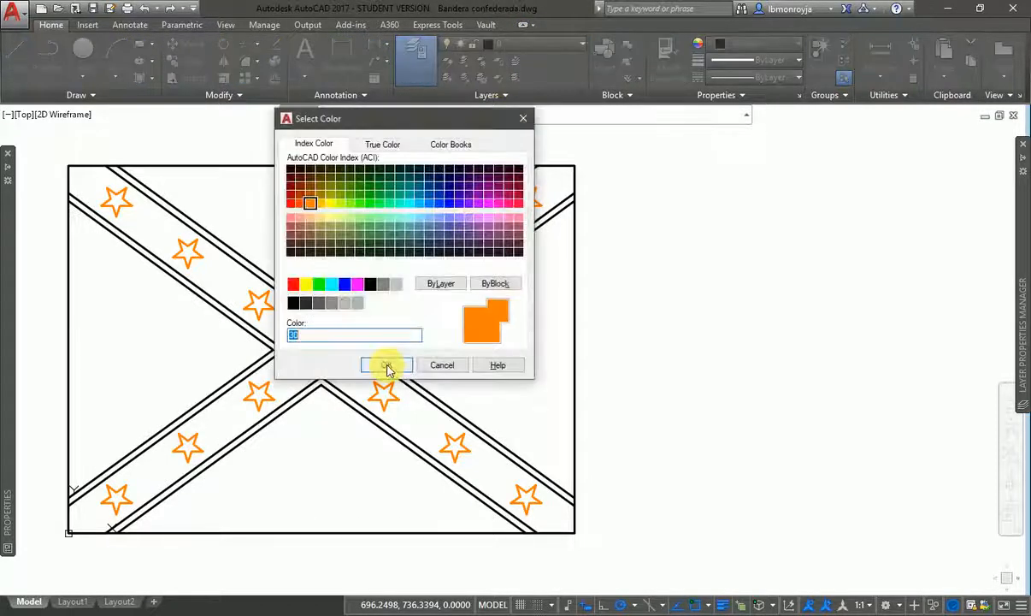
pyautogui.click(444, 366)
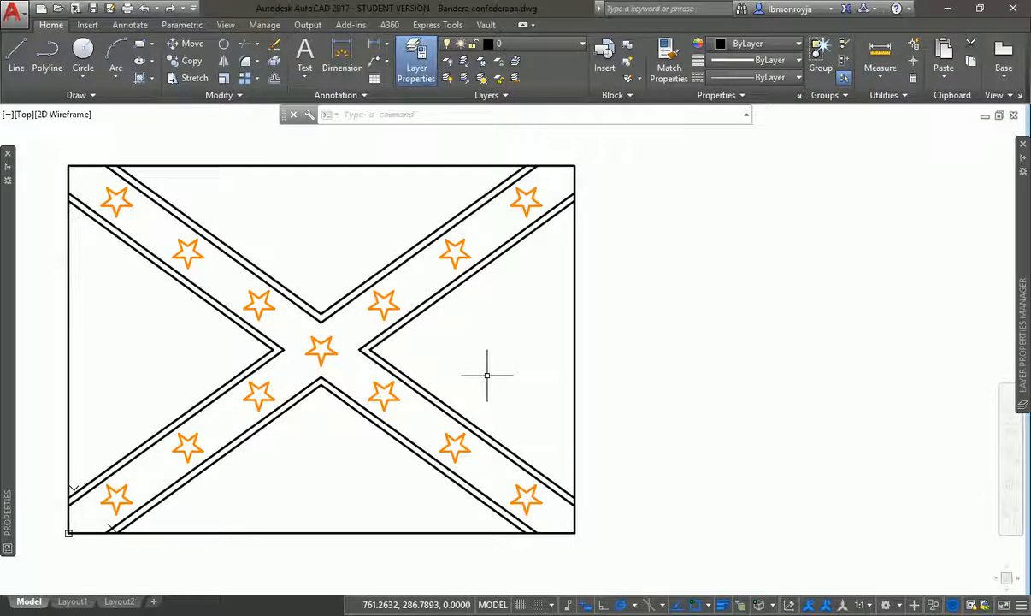
pyautogui.click(503, 176)
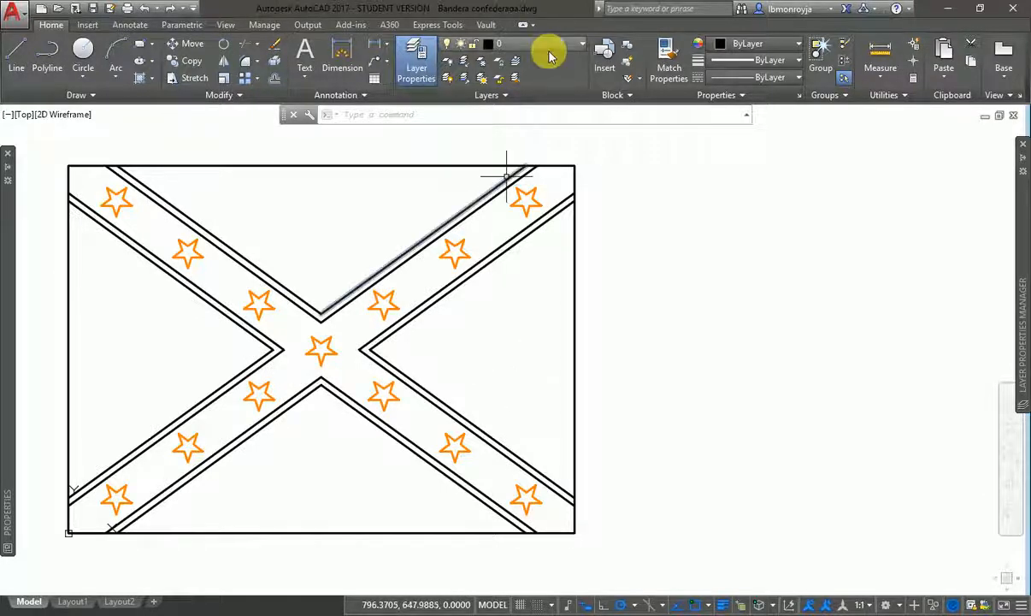
pyautogui.click(547, 49)
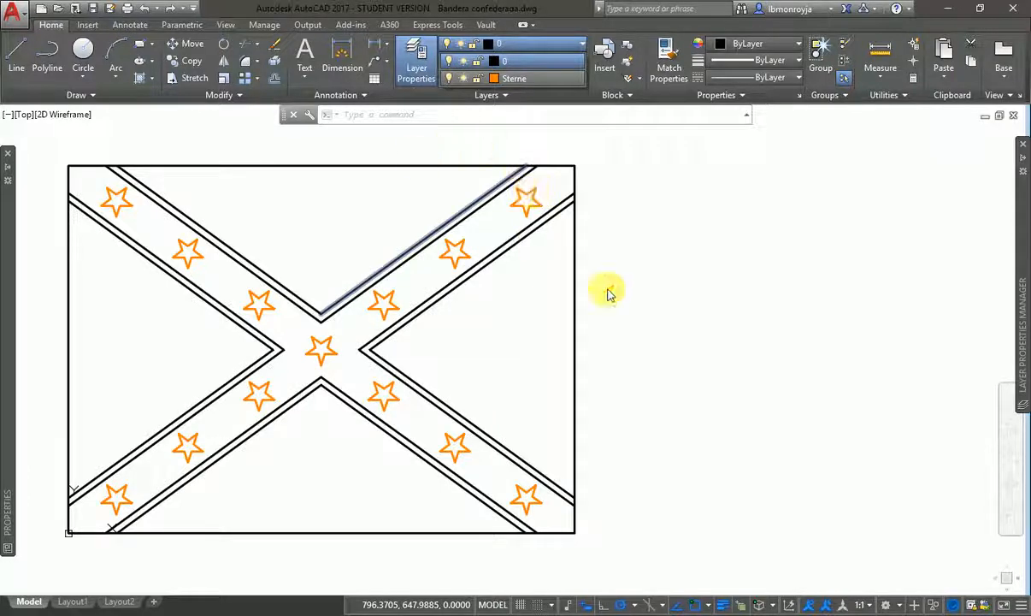
pyautogui.click(492, 275)
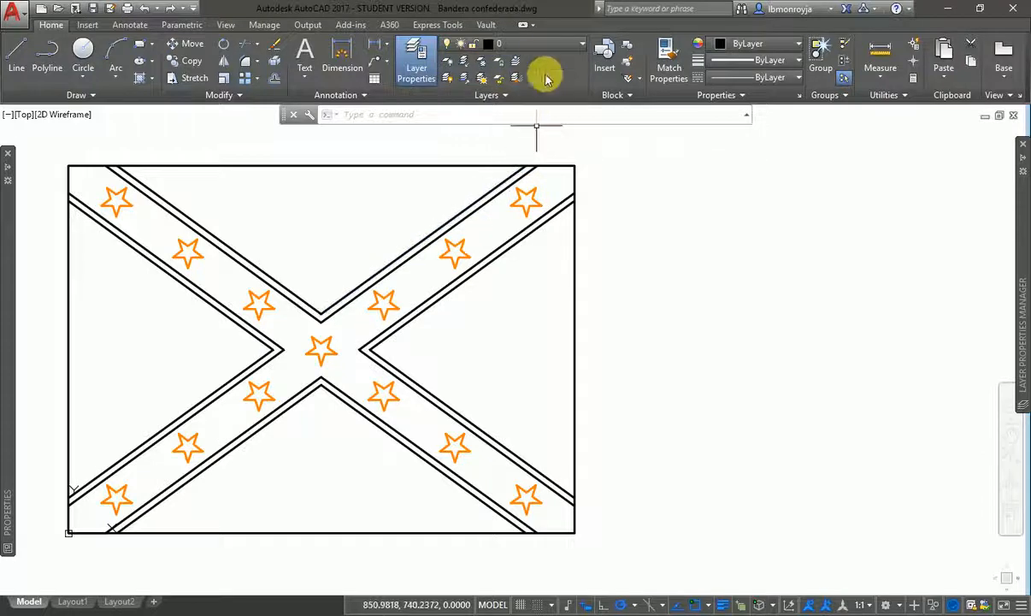
pyautogui.click(536, 43)
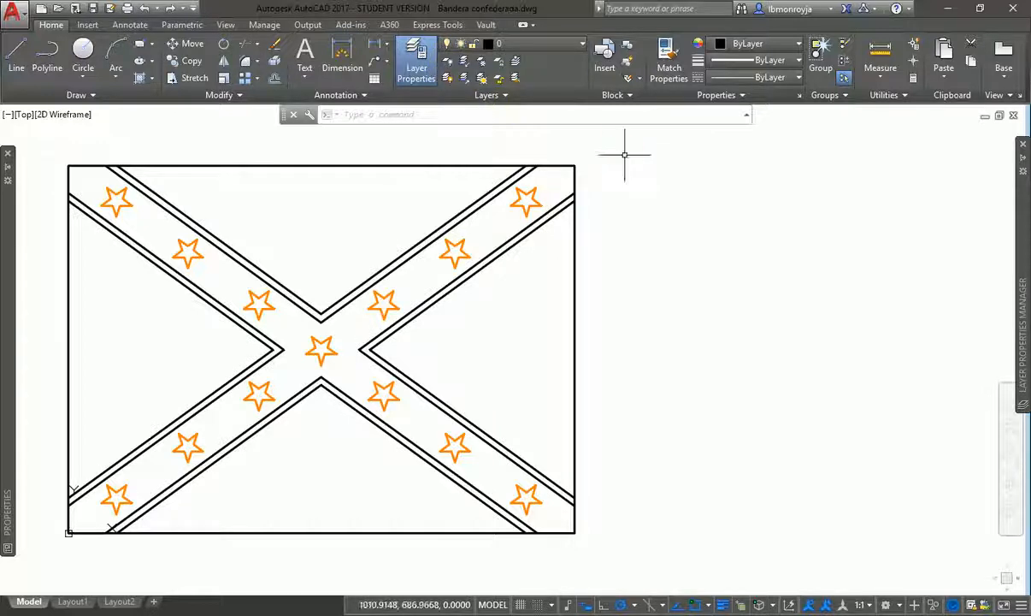
# Turn the Sterne layer off to hide the stars and turn it back on.
pyautogui.click(539, 45)
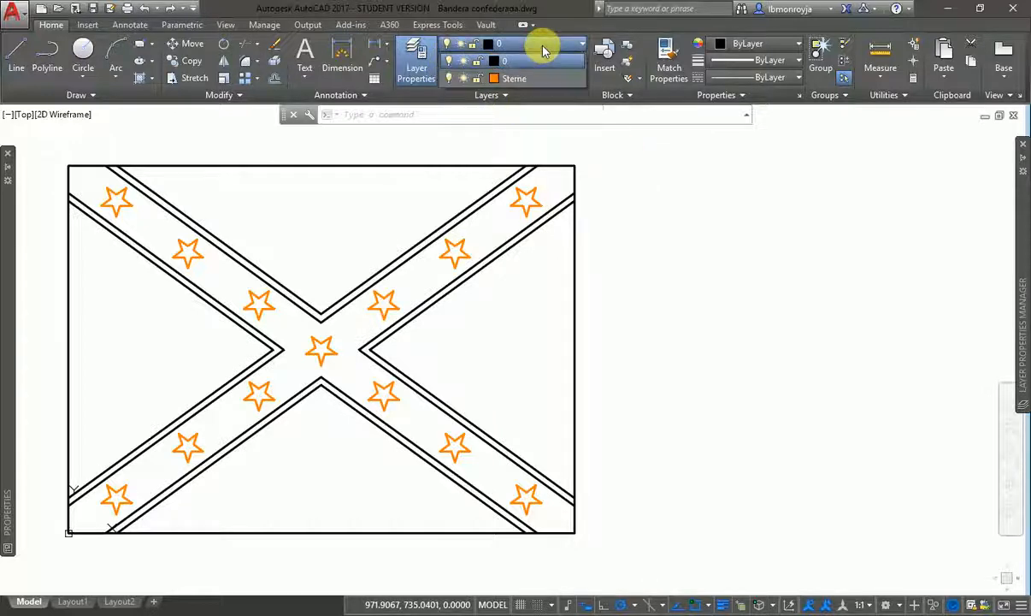
pyautogui.click(450, 80)
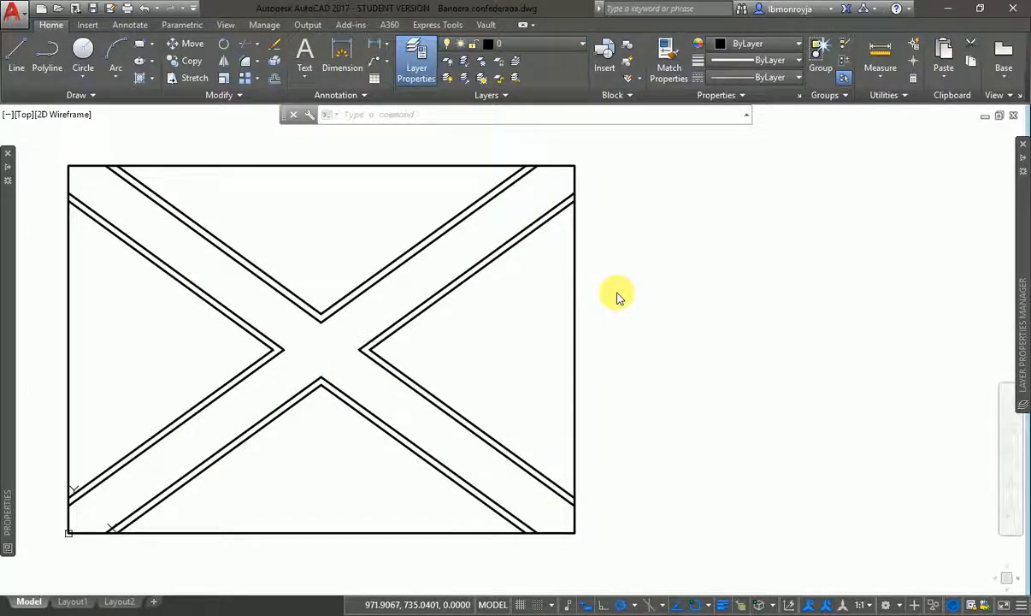
pyautogui.click(534, 46)
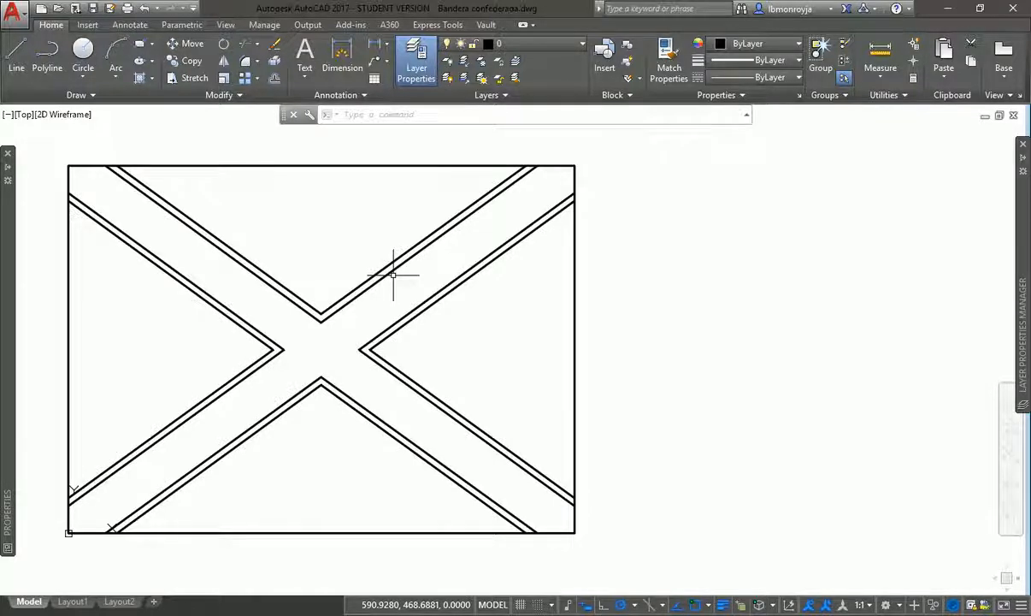
pyautogui.click(532, 42)
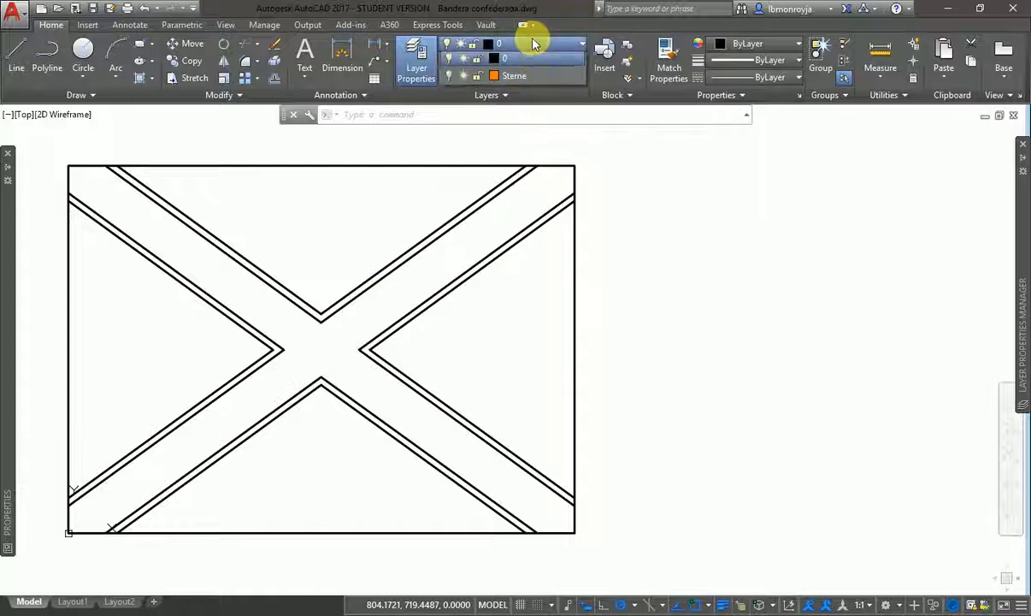
pyautogui.click(450, 78)
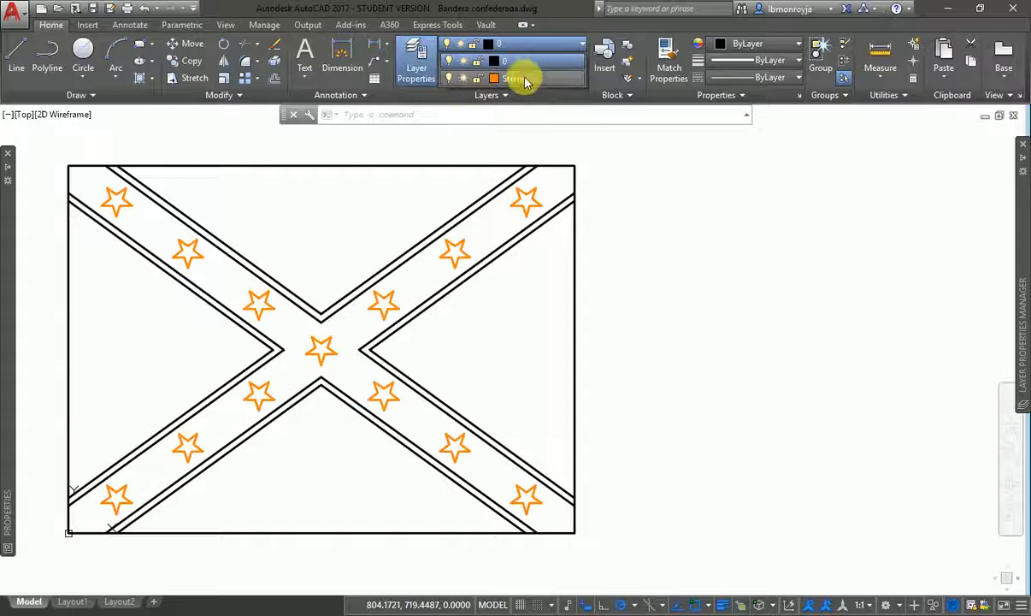
# Make Sterne the current layer and draw a freehand zigzag of four connected line segments to the right of the flag.
pyautogui.click(532, 78)
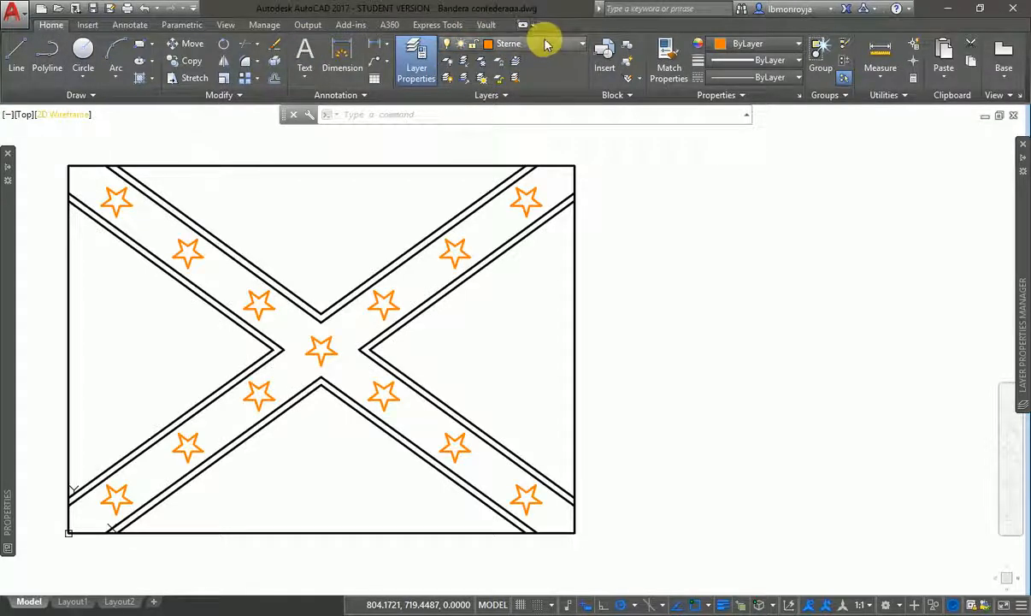
pyautogui.click(15, 60)
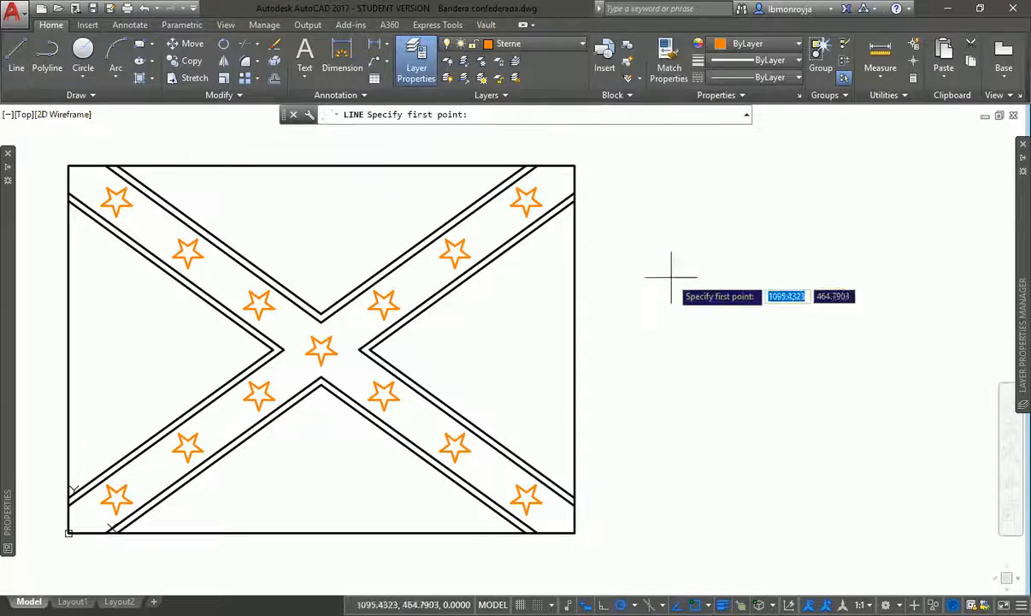
pyautogui.click(726, 216)
pyautogui.click(635, 373)
pyautogui.click(634, 293)
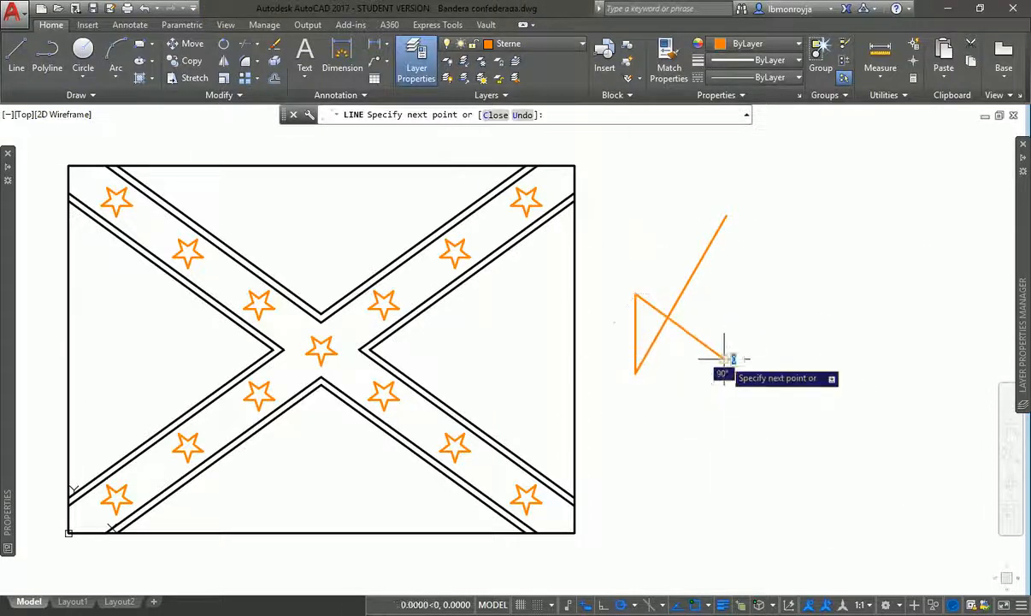
pyautogui.click(725, 359)
pyautogui.click(668, 260)
pyautogui.press('Escape')
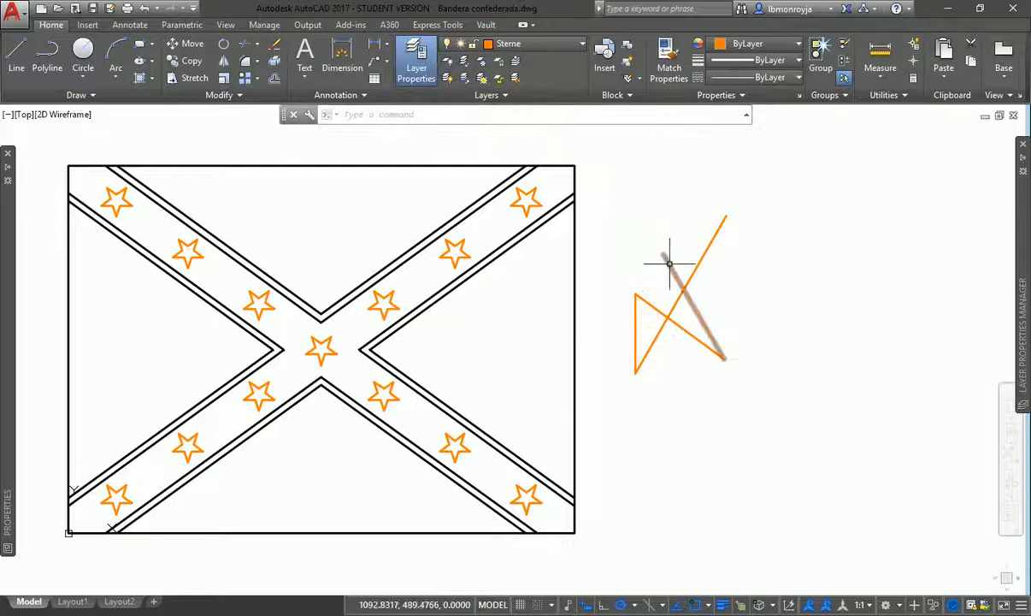
pyautogui.press('Escape')
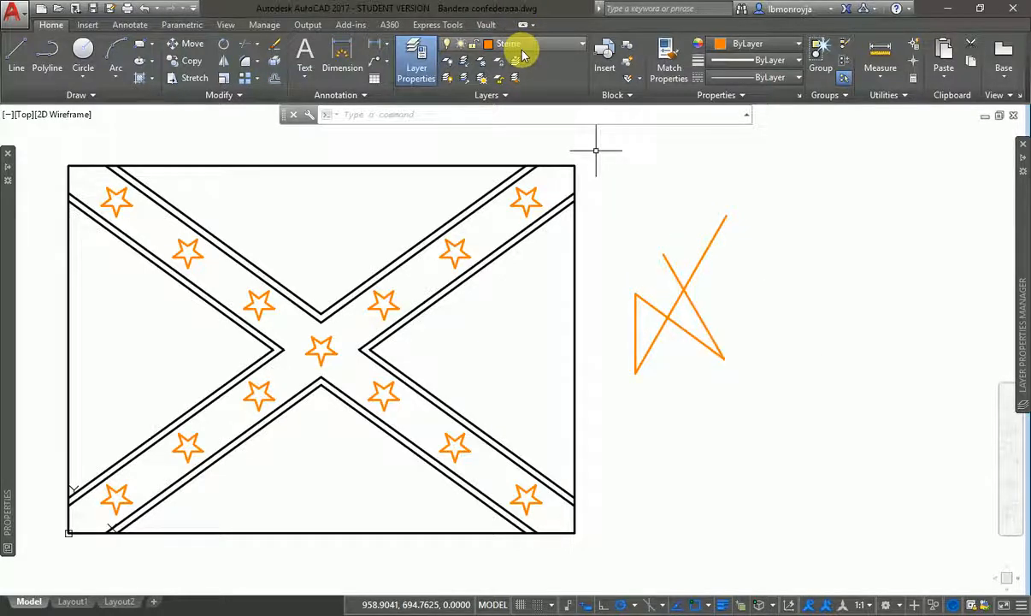
# Make layer 0 current and draw a circle centred where the zigzag lines cross, beside the flag.
pyautogui.click(536, 47)
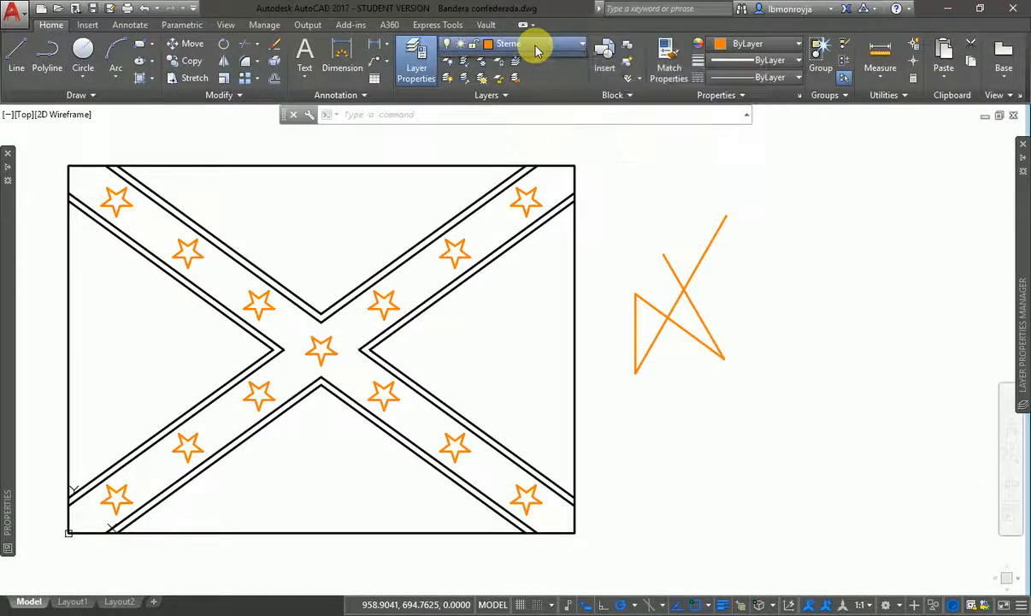
pyautogui.click(517, 81)
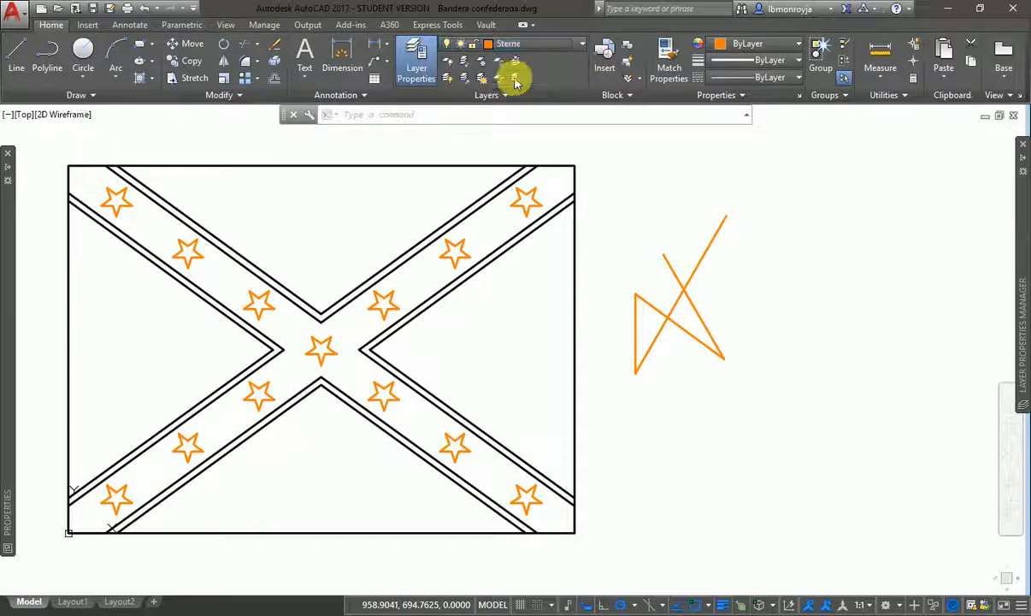
pyautogui.click(511, 46)
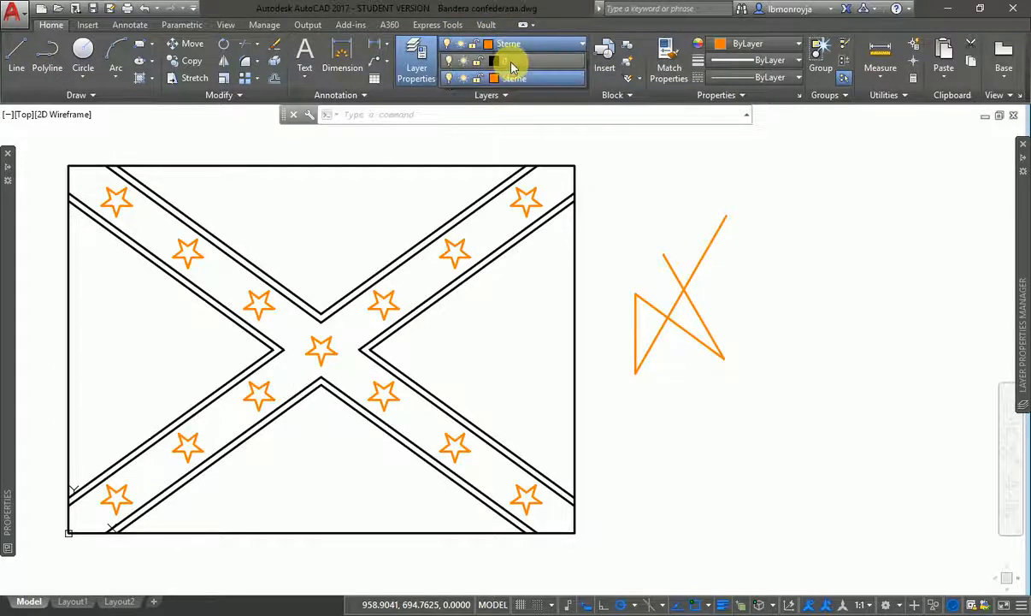
pyautogui.click(510, 61)
pyautogui.click(83, 53)
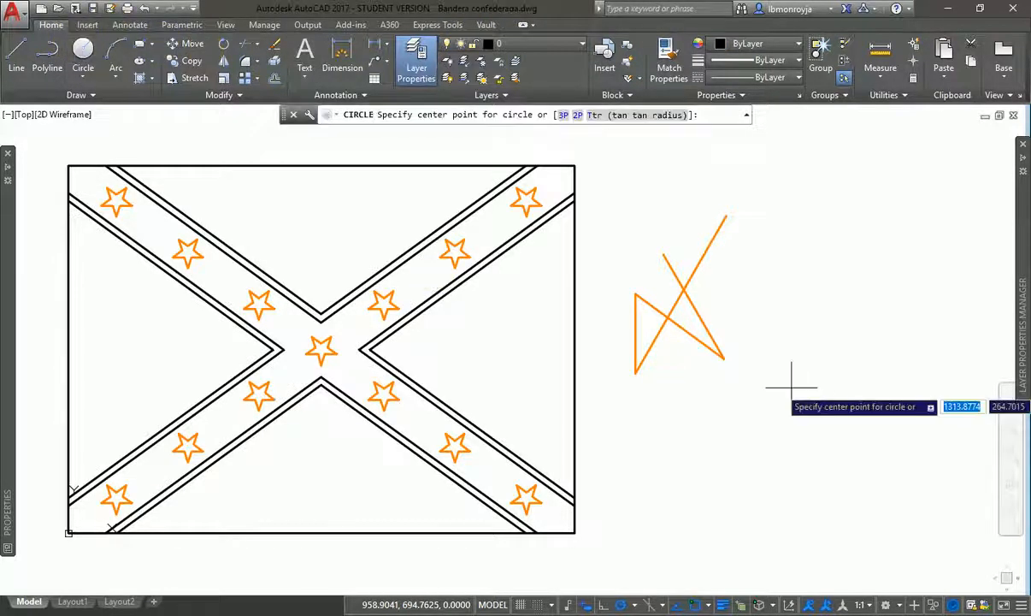
pyautogui.click(683, 288)
pyautogui.click(739, 289)
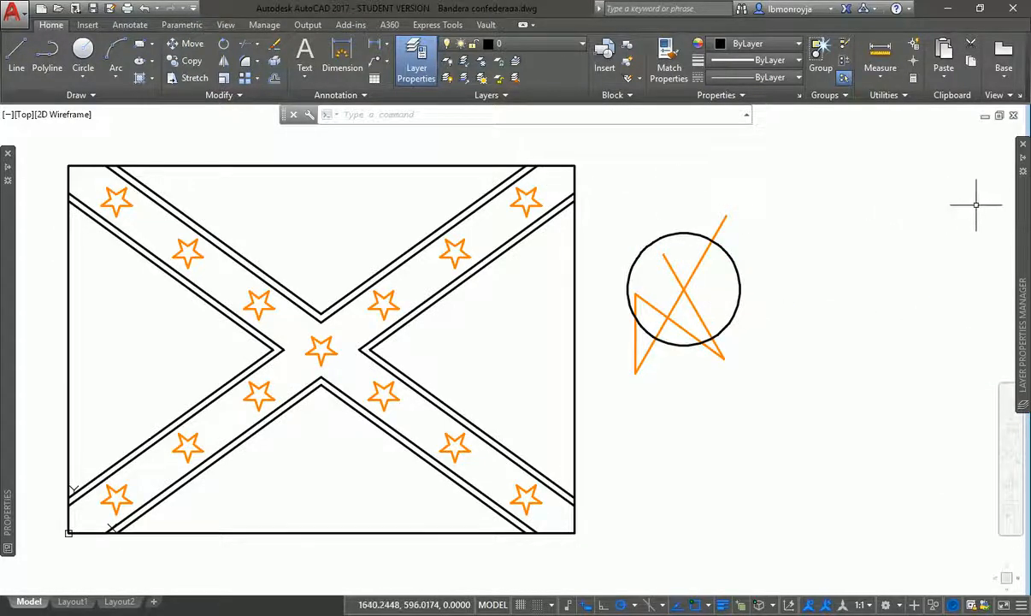
# Make Sterne the current layer and draw three connected line segments across the circle, the first about 383 units long at 15°.
pyautogui.moveTo(1020, 208)
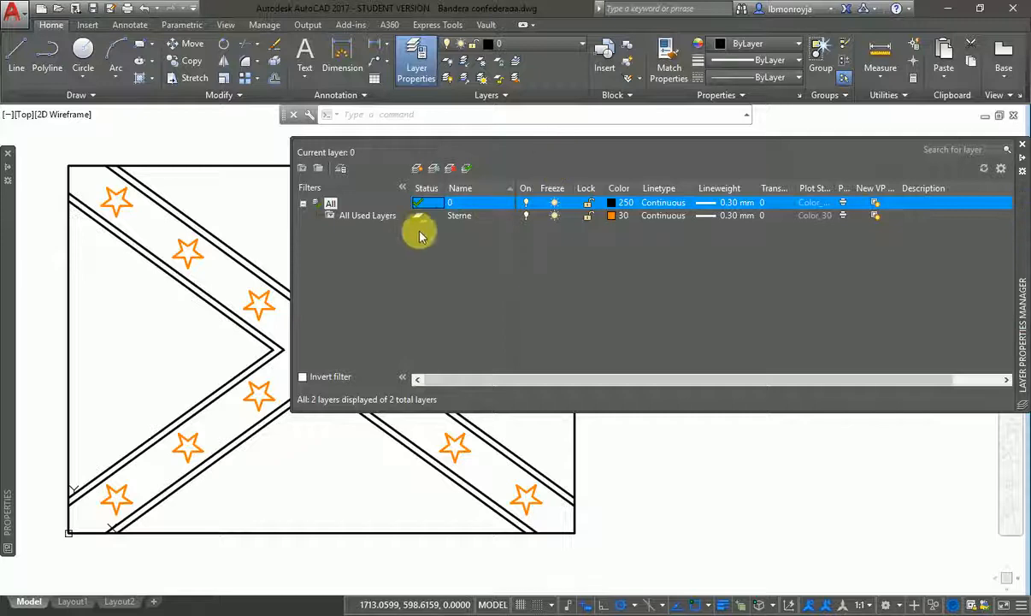
pyautogui.click(454, 216)
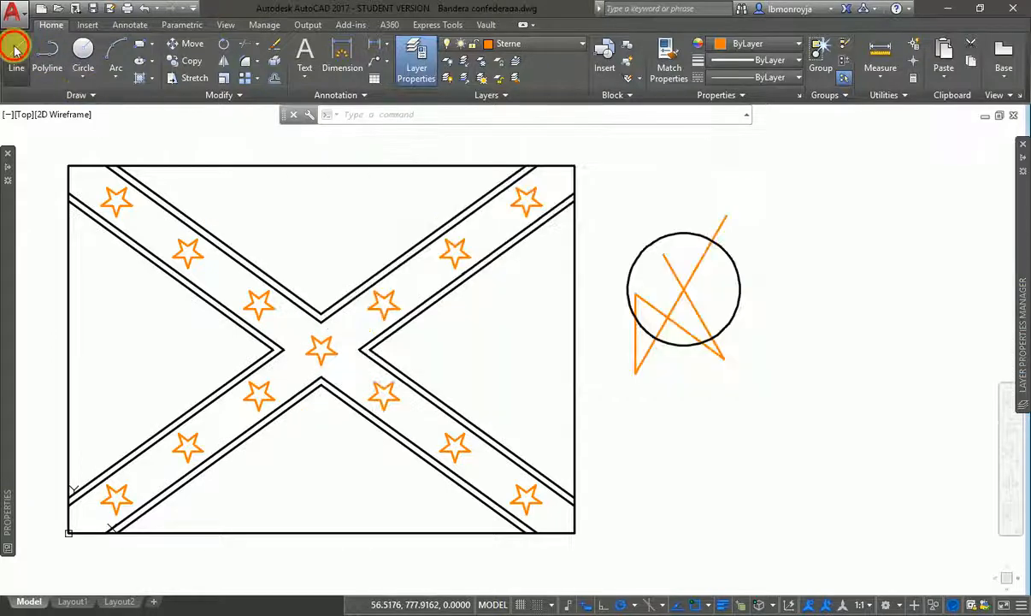
pyautogui.click(15, 53)
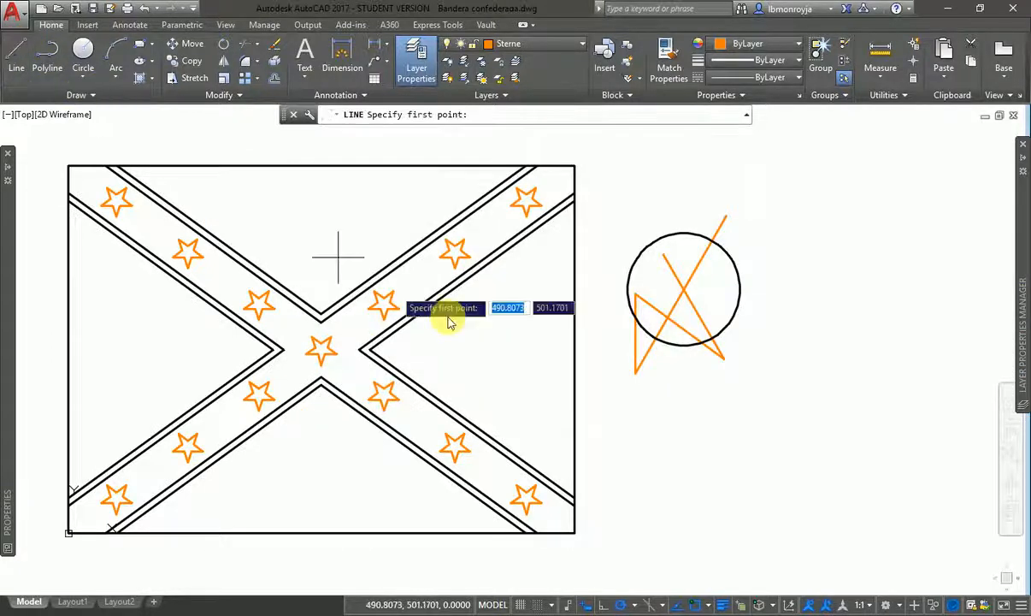
pyautogui.click(604, 344)
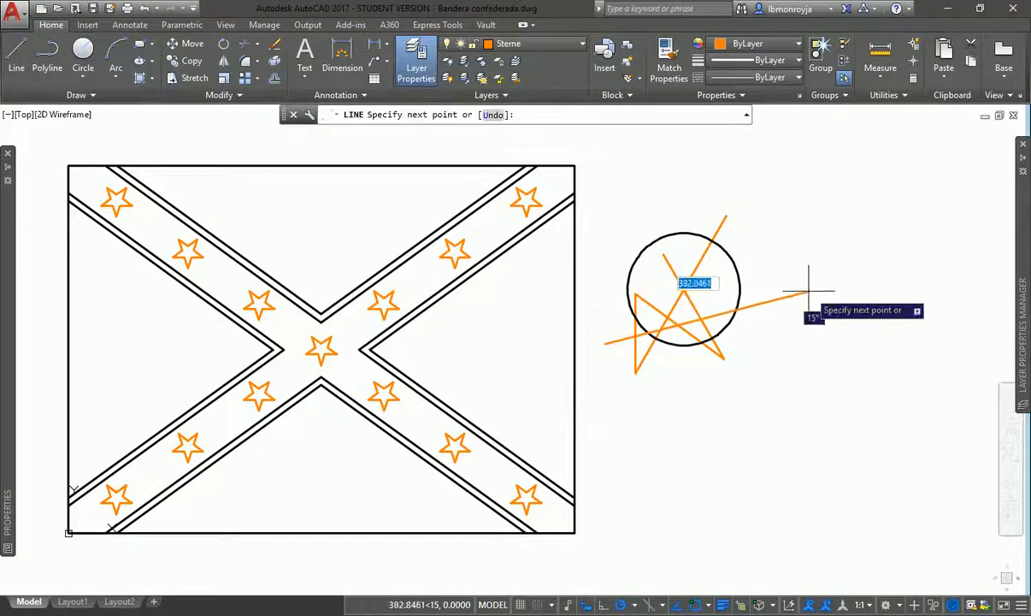
pyautogui.click(809, 291)
pyautogui.click(636, 224)
pyautogui.click(774, 433)
pyautogui.press('Return')
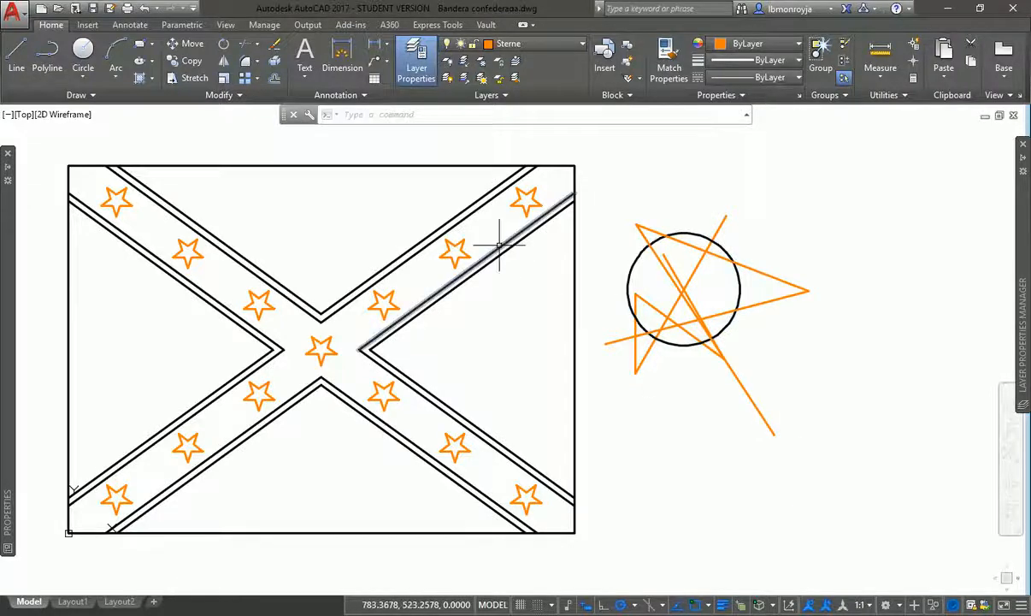
# Turn layer 0 off to hide the flag outlines and the circle.
pyautogui.click(528, 47)
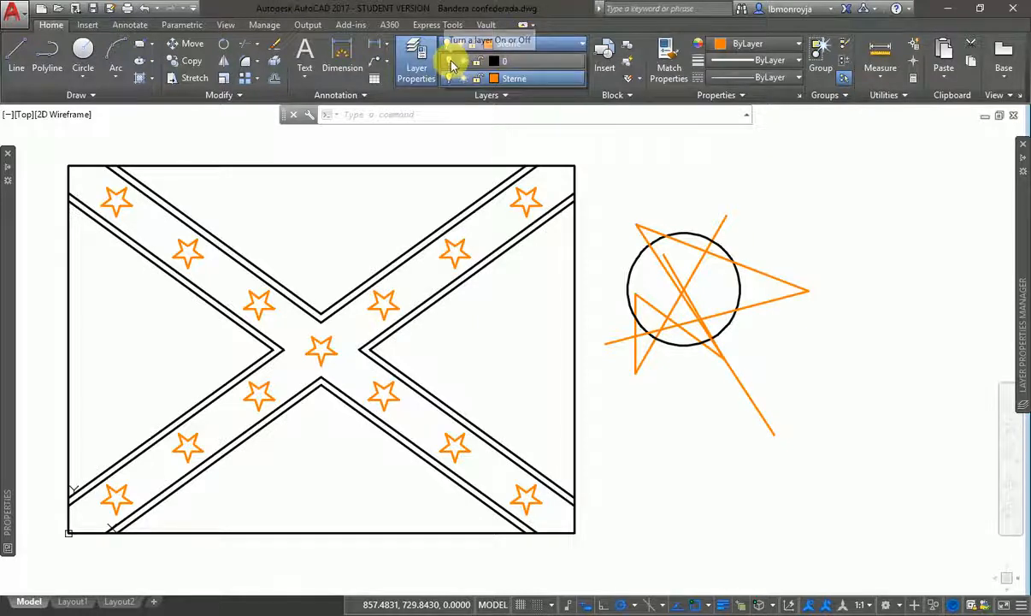
pyautogui.click(454, 62)
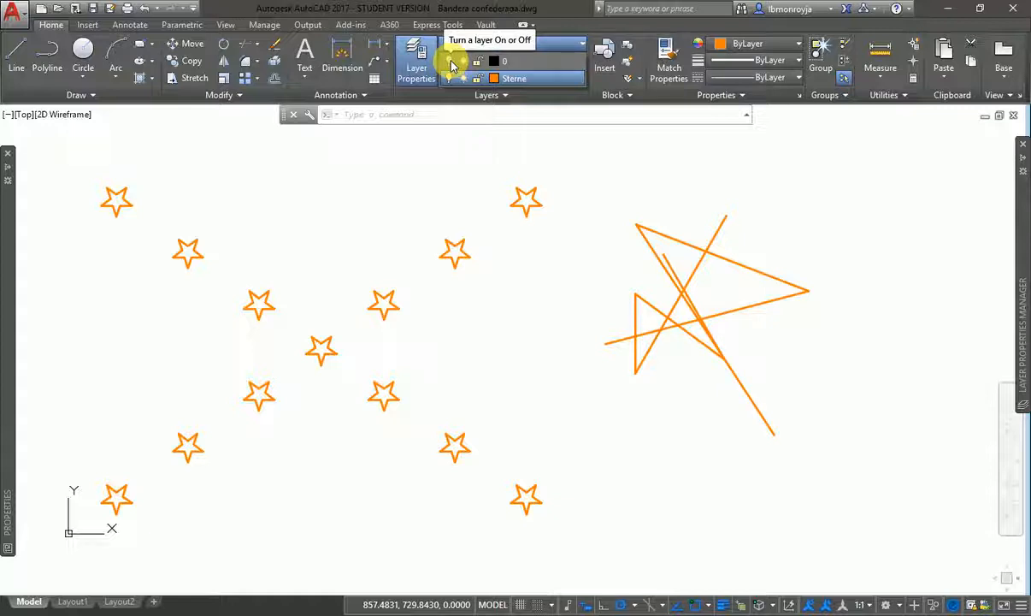
pyautogui.click(591, 280)
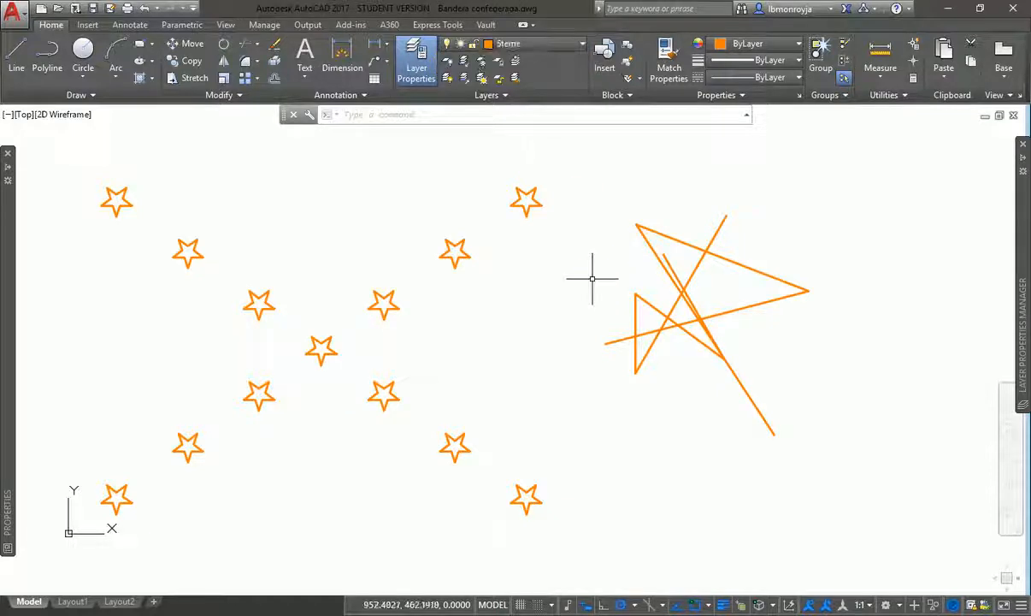
# Examine the remaining Sterne objects using zoom extents and real-time zoom.
pyautogui.write('z')
pyautogui.press('Return')
pyautogui.write('e')
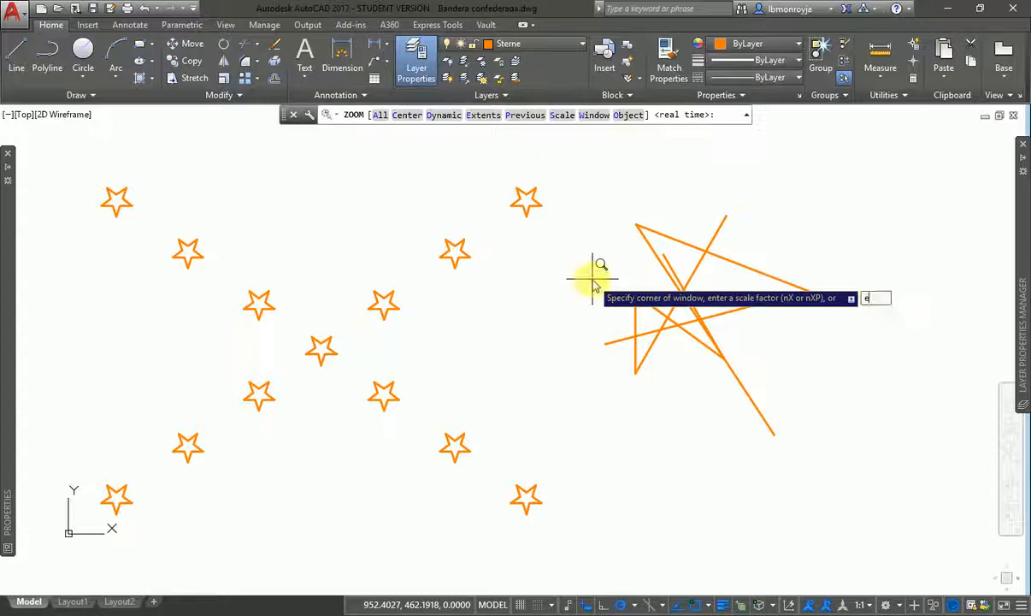
pyautogui.press('Return')
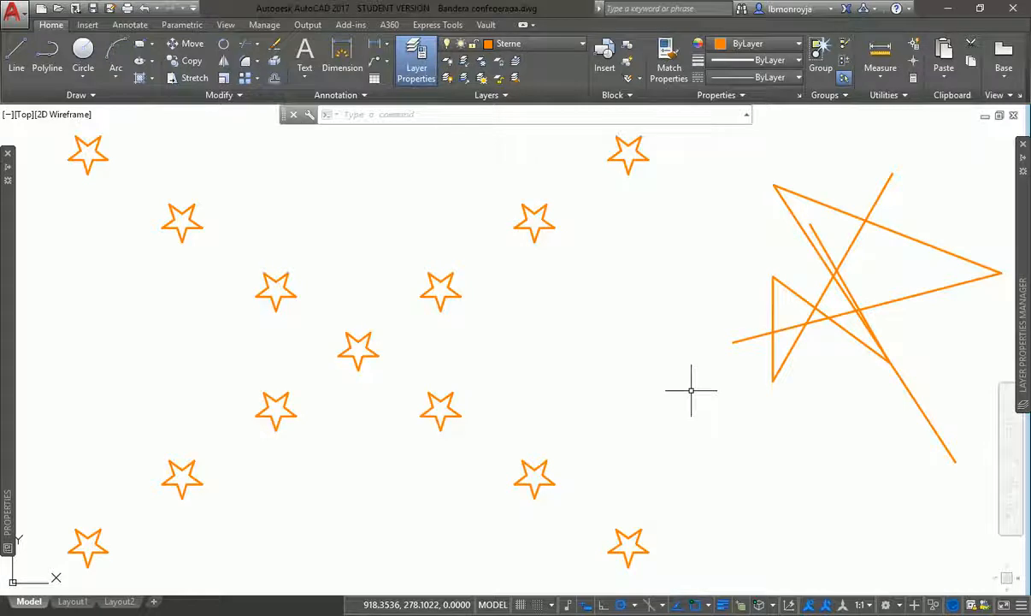
pyautogui.write('z')
pyautogui.press('Return')
pyautogui.press('Return')
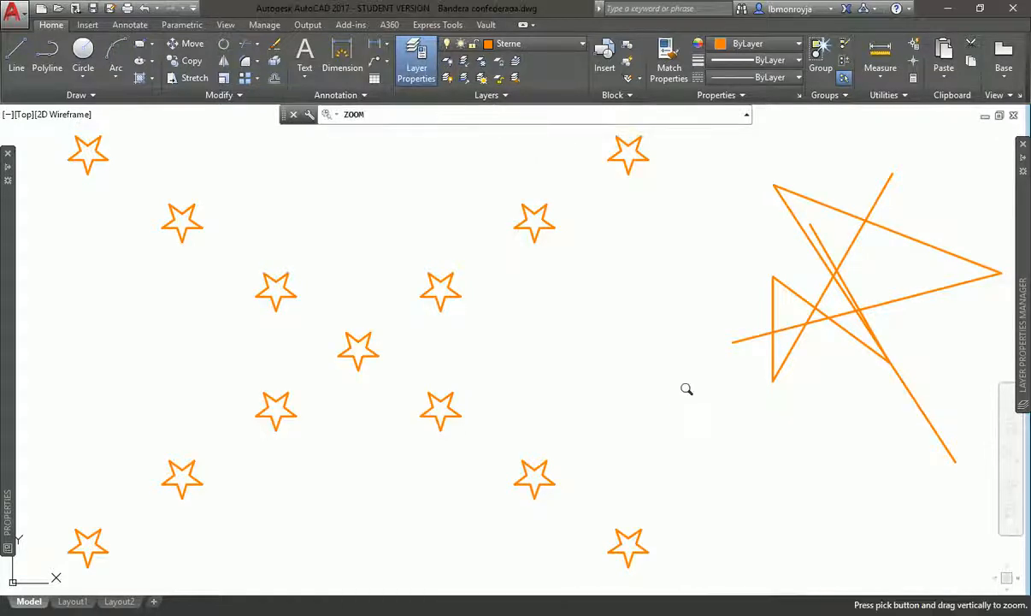
pyautogui.moveTo(674, 392); pyautogui.dragTo(676, 317)
pyautogui.press('Escape')
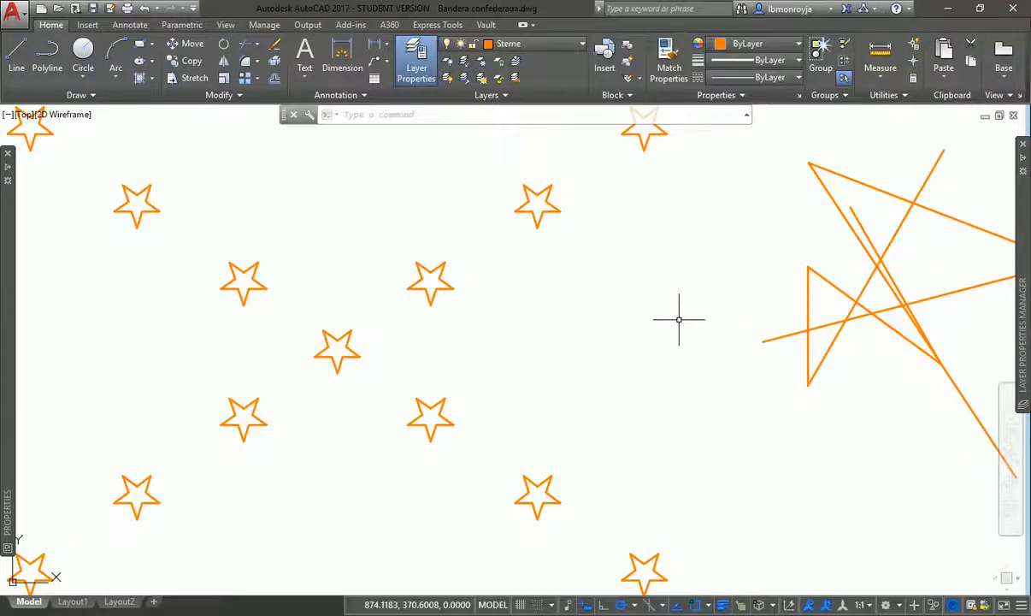
pyautogui.click(707, 332)
pyautogui.press('Return')
pyautogui.press('Return')
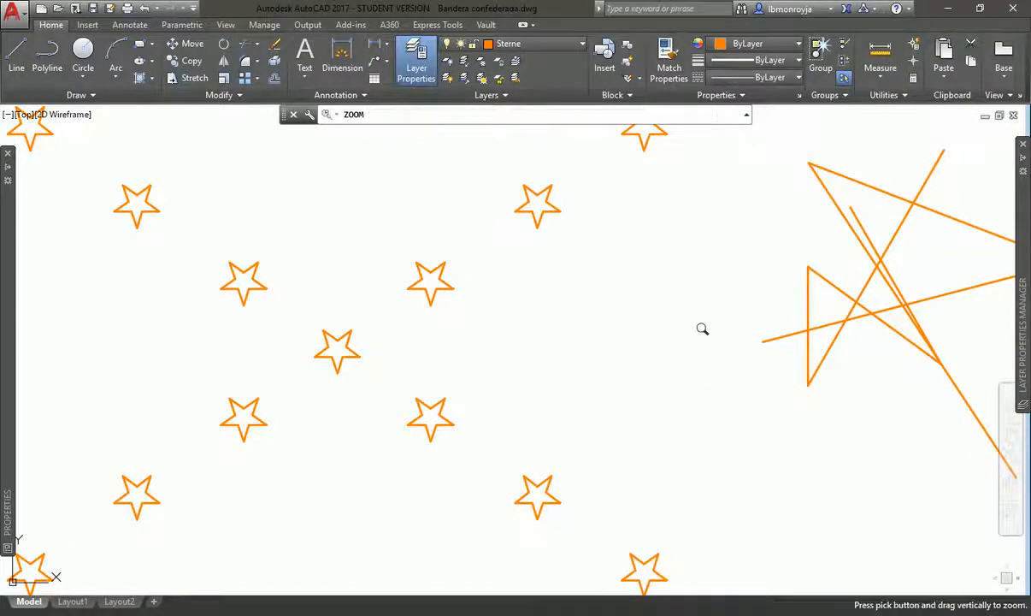
pyautogui.press('Escape')
pyautogui.press('Return')
pyautogui.press('Return')
pyautogui.press('Escape')
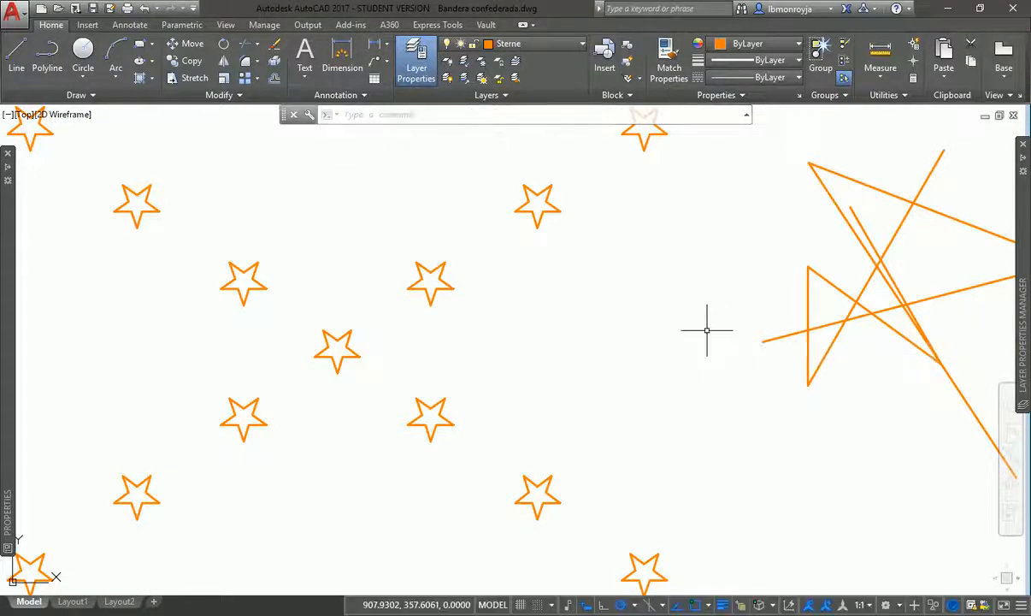
pyautogui.write('z')
pyautogui.press('Return')
pyautogui.press('Return')
pyautogui.moveTo(716, 316); pyautogui.dragTo(732, 293)
pyautogui.press('Escape')
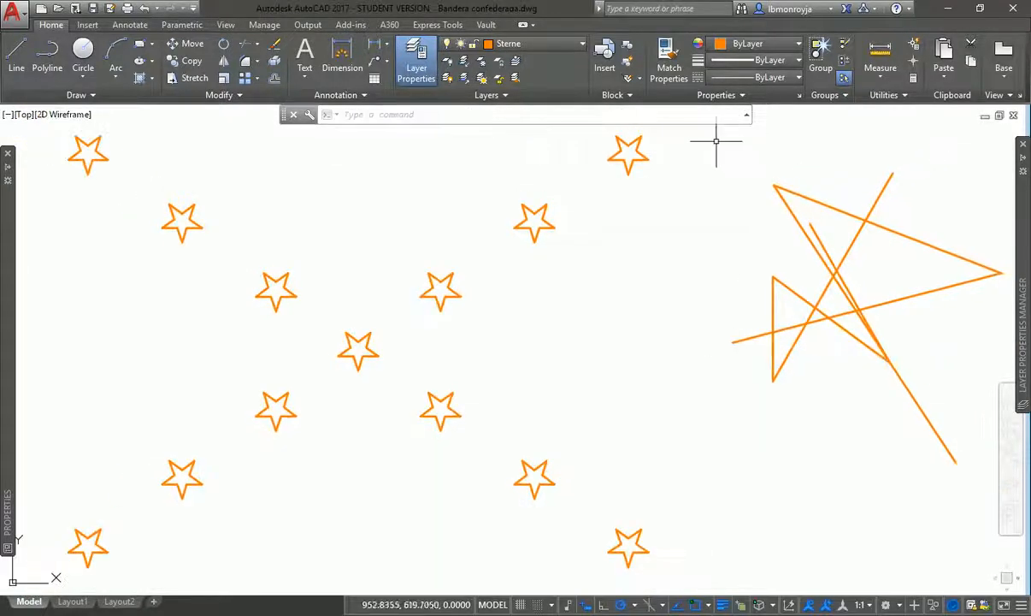
# Delete all the freehand line segments beside the stars.
pyautogui.click(715, 142)
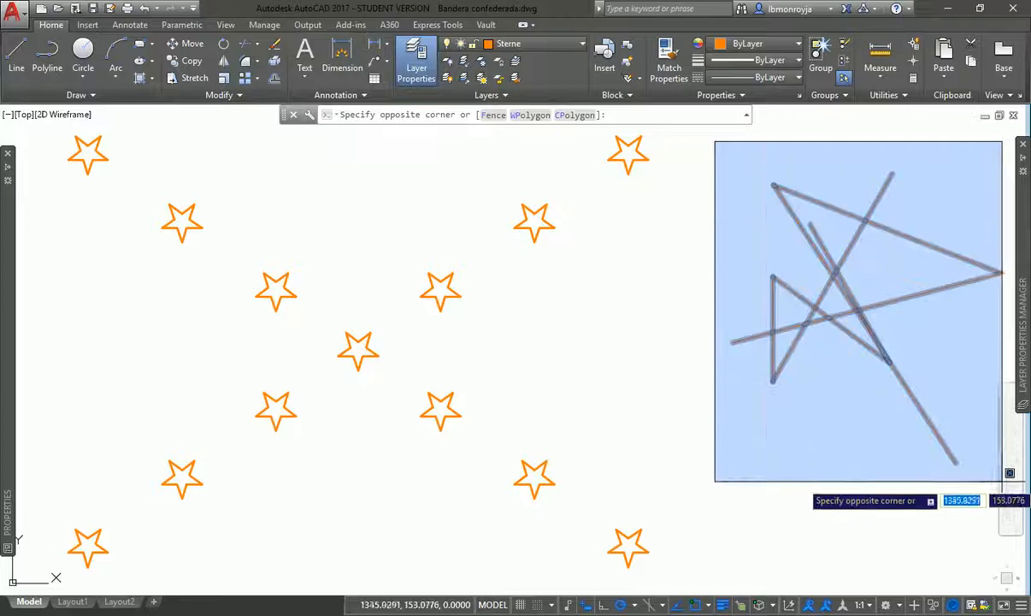
pyautogui.click(995, 481)
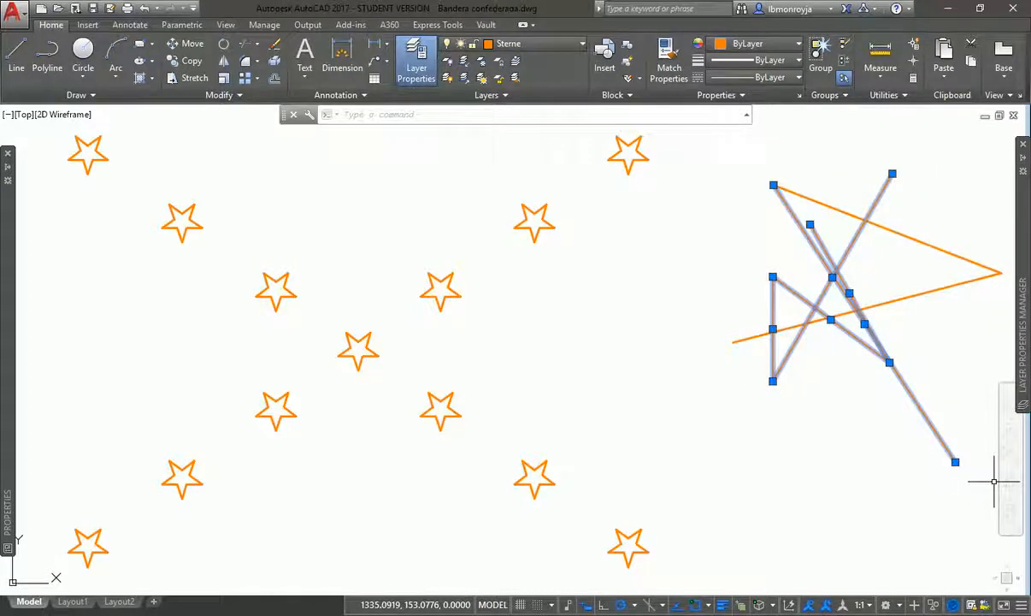
pyautogui.press('Delete')
pyautogui.click(928, 292)
pyautogui.click(927, 291)
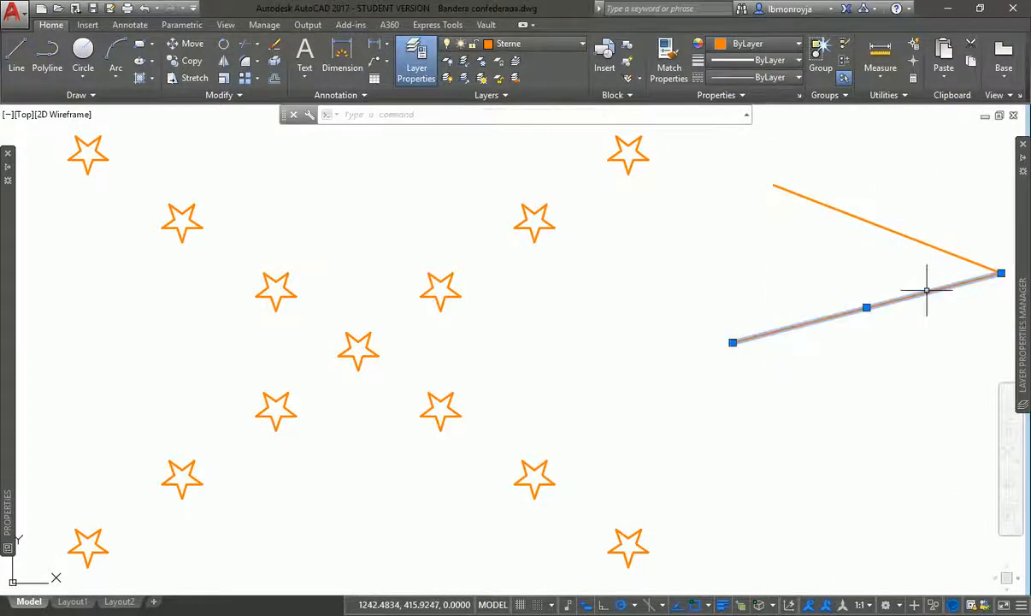
pyautogui.click(916, 238)
pyautogui.press('Delete')
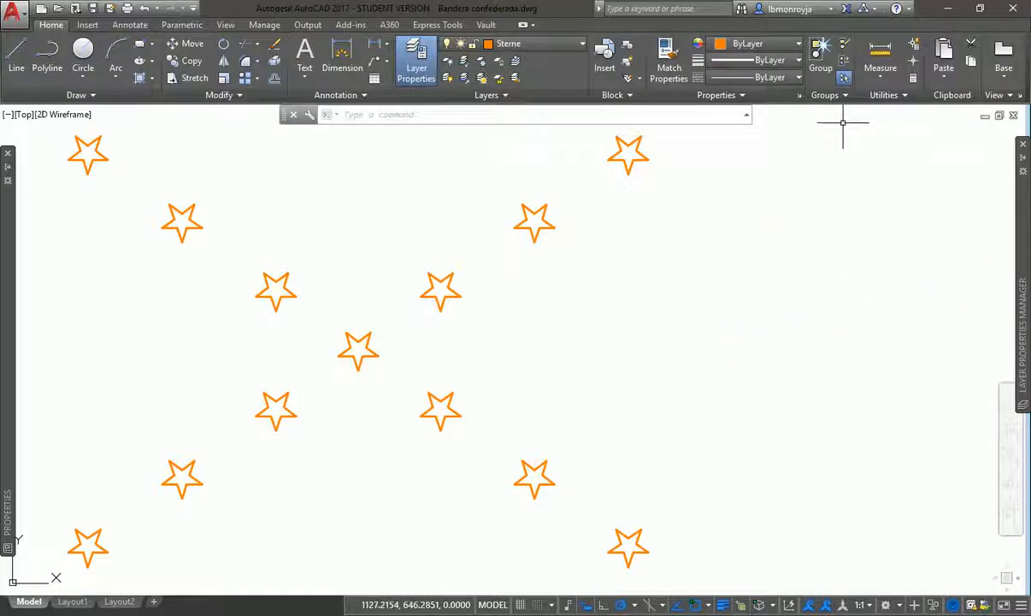
# Examine the isolated stars with zoom extents and a closer real-time zoom.
pyautogui.write('z')
pyautogui.press('Return')
pyautogui.write('e')
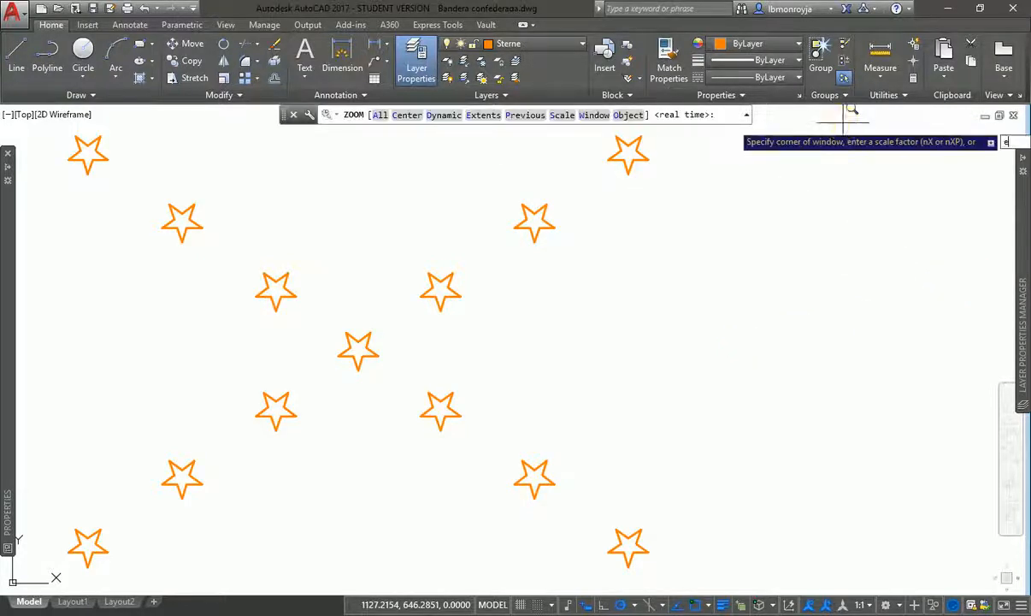
pyautogui.press('Return')
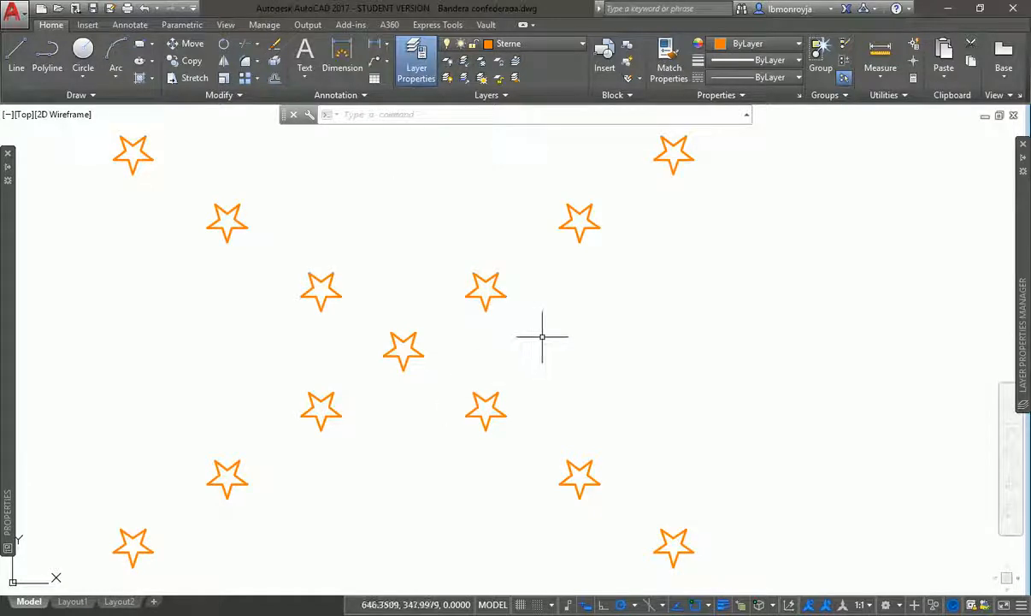
pyautogui.write('z')
pyautogui.press('Return')
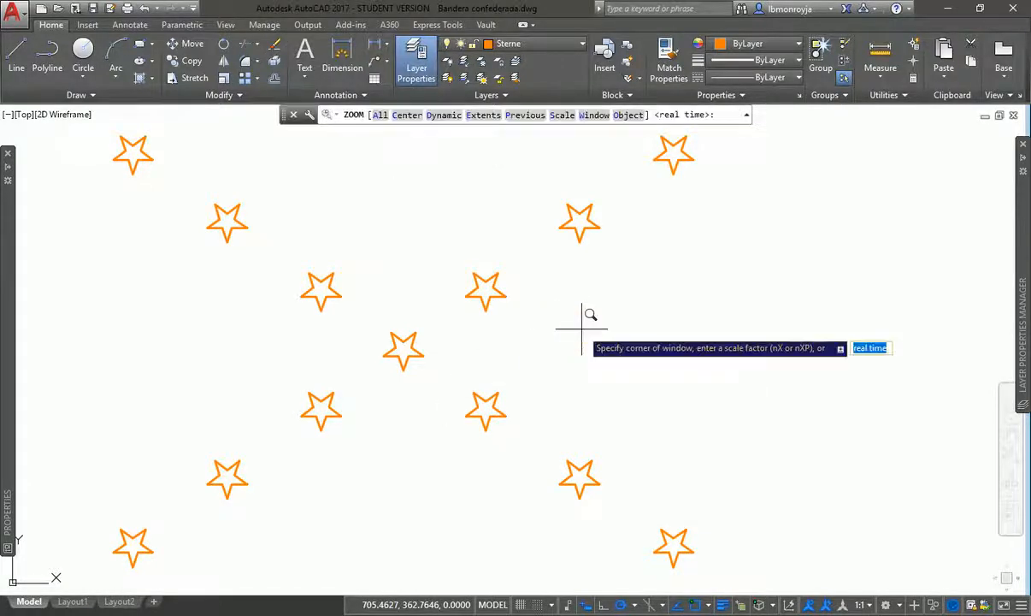
pyautogui.press('Return')
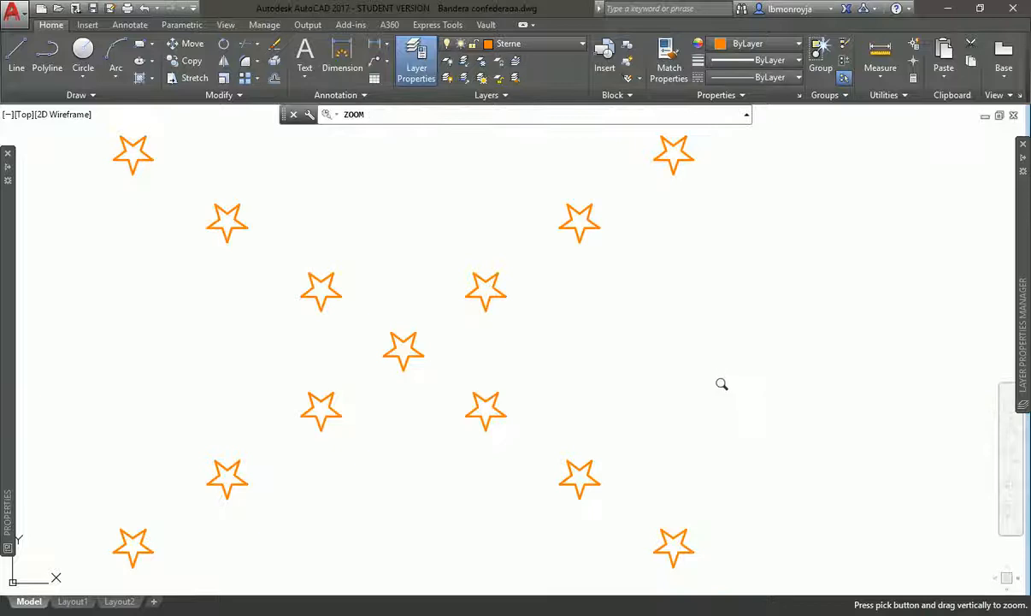
pyautogui.moveTo(721, 352); pyautogui.dragTo(716, 325)
pyautogui.press('Escape')
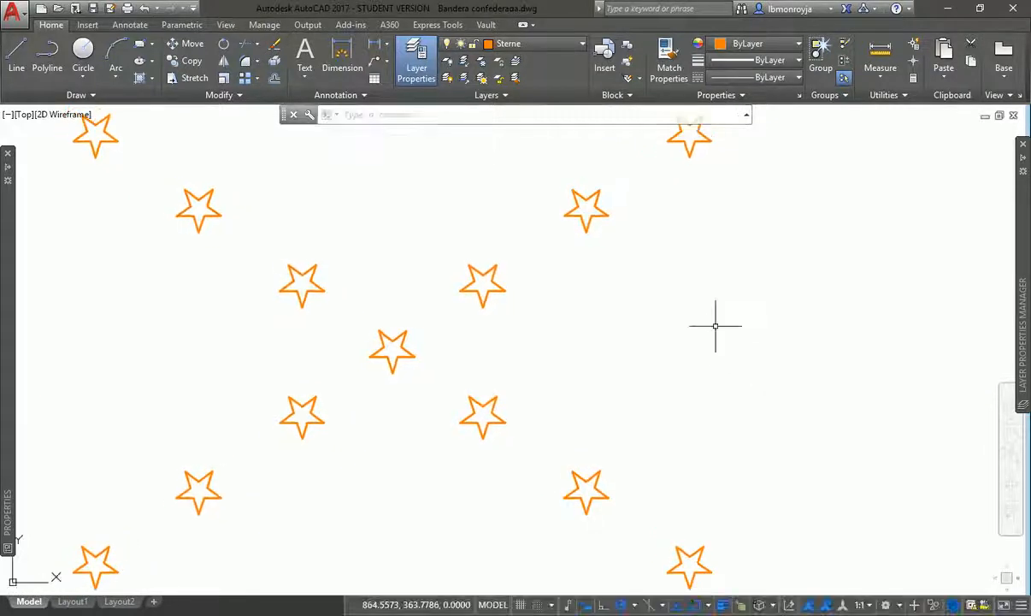
# Turn layer 0 back on and delete the circle beside the flag.
pyautogui.click(525, 44)
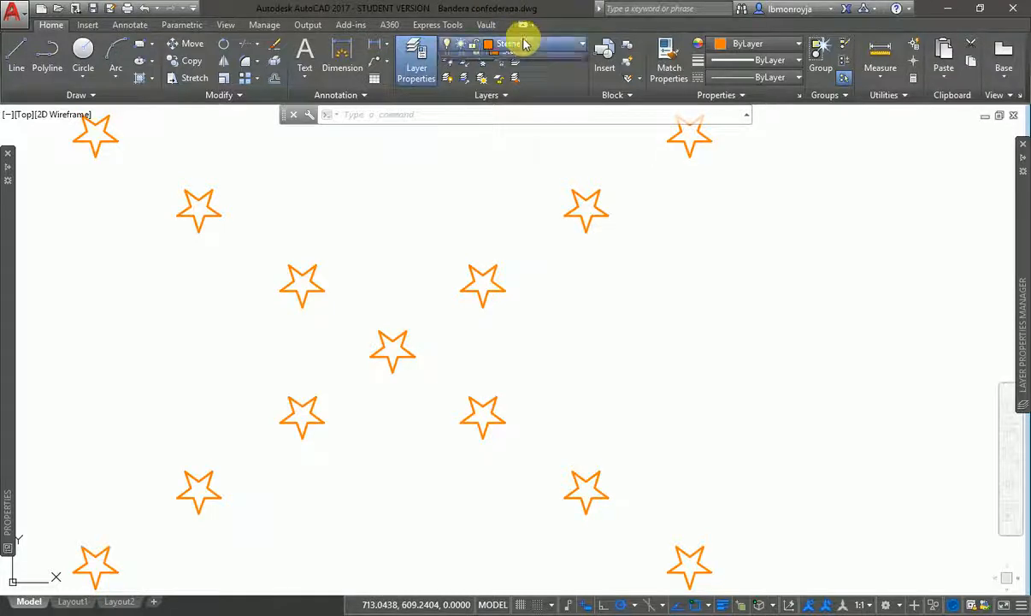
pyautogui.click(451, 57)
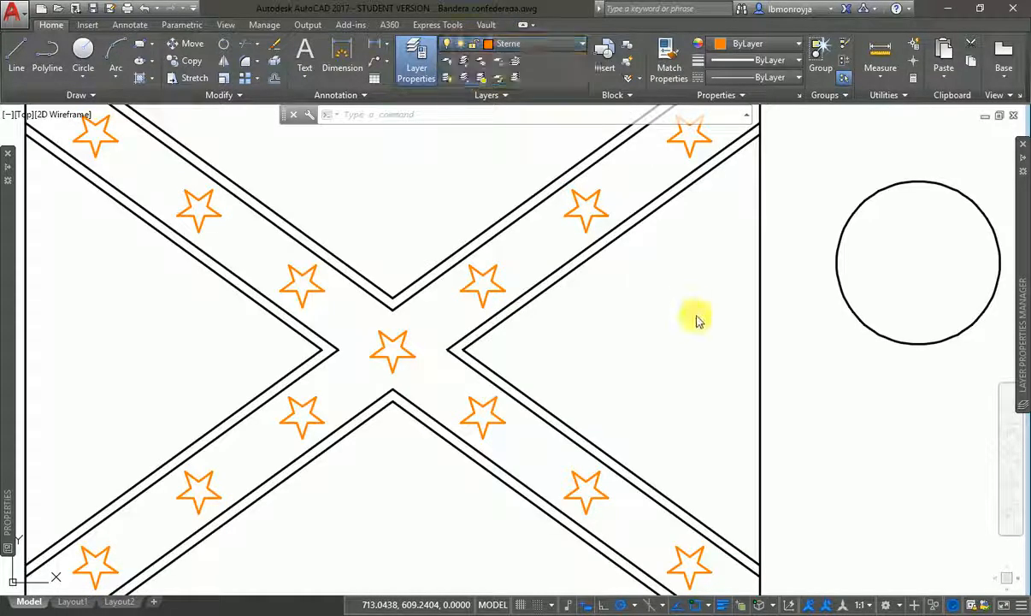
pyautogui.write('z')
pyautogui.press('Return')
pyautogui.write('e')
pyautogui.press('Return')
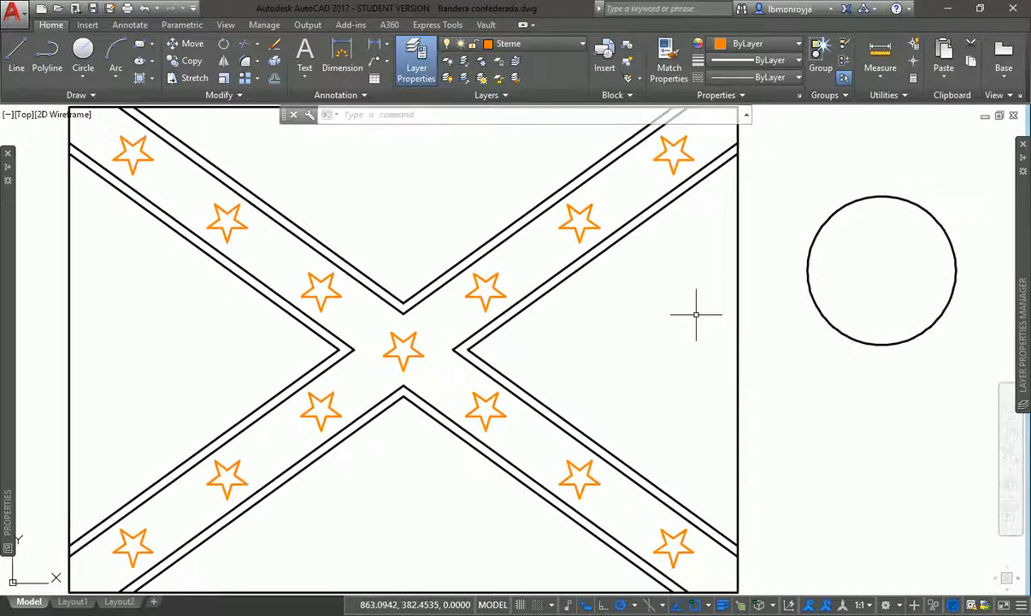
pyautogui.click(847, 332)
pyautogui.press('Delete')
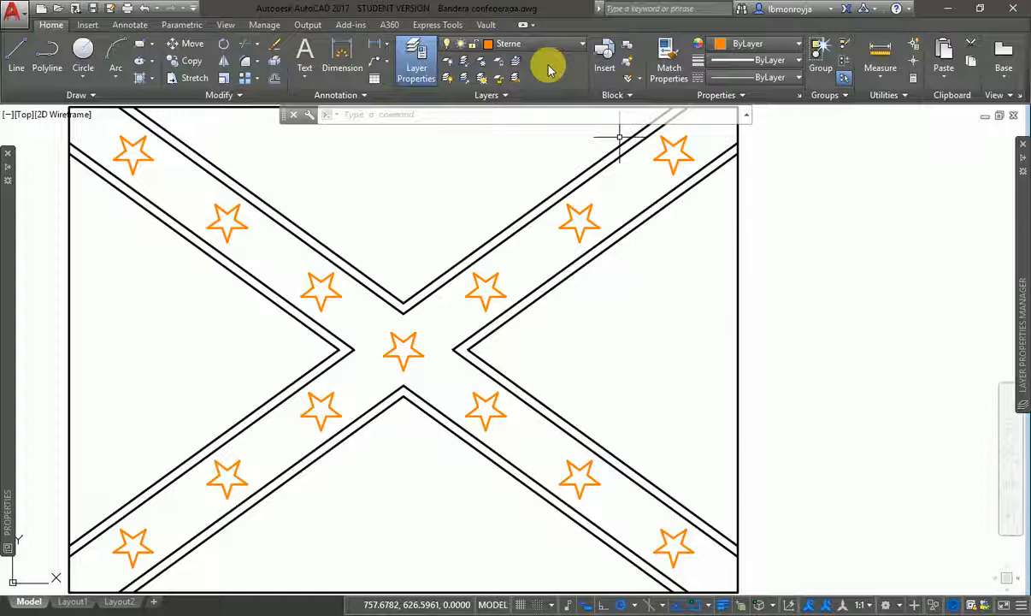
# Fit the whole flag in view and turn off layer 0.
pyautogui.write('p')
pyautogui.press('Return')
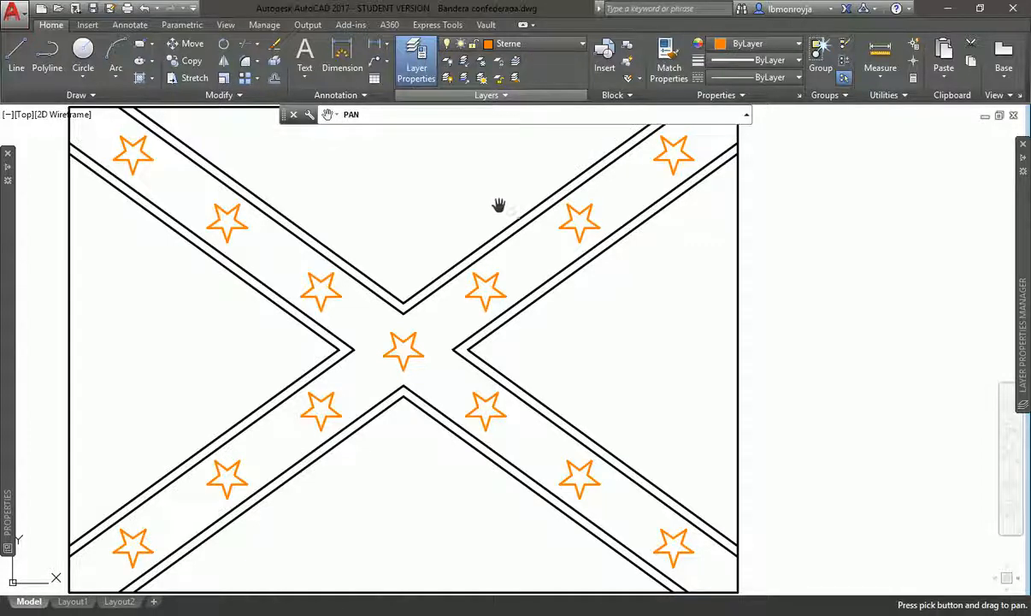
pyautogui.press('Escape')
pyautogui.write('z')
pyautogui.press('Return')
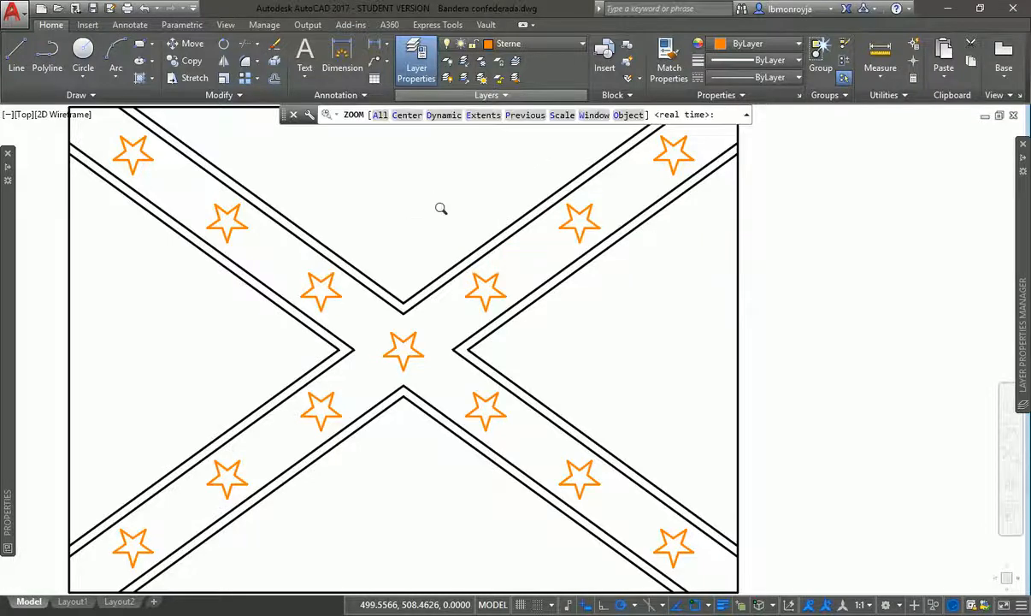
pyautogui.write('e')
pyautogui.press('Return')
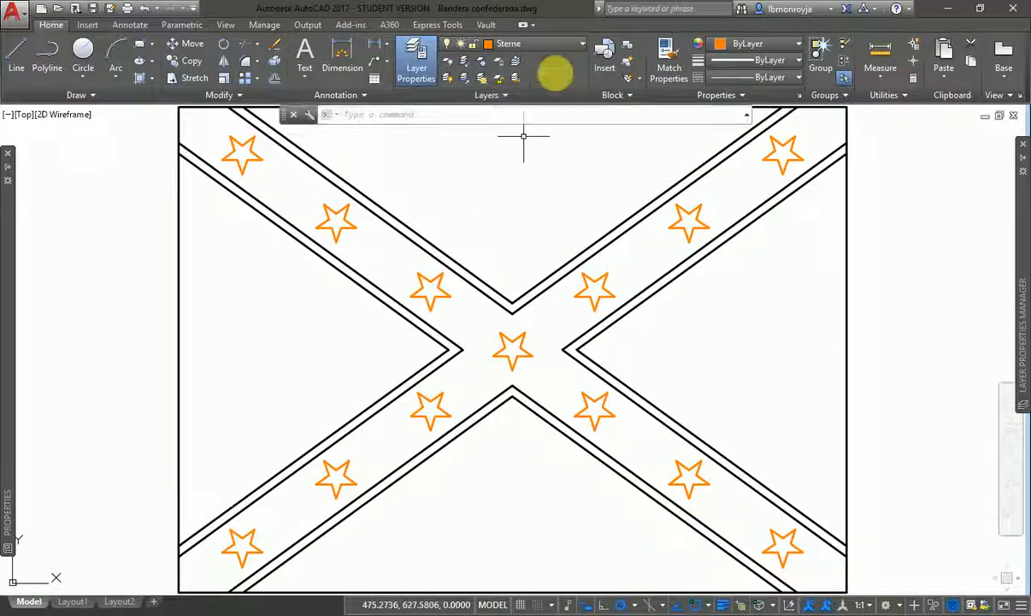
pyautogui.click(530, 44)
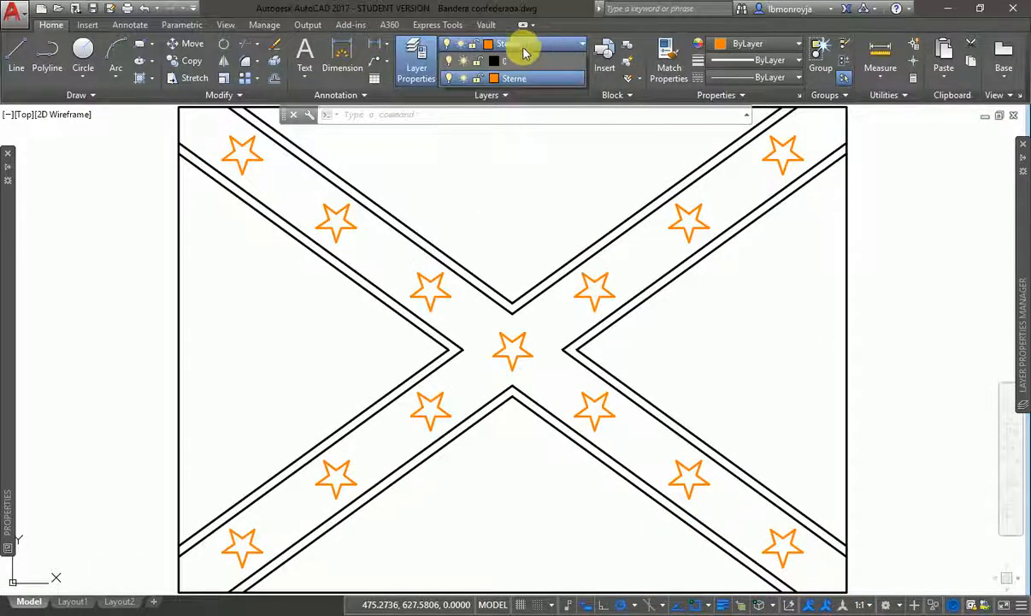
pyautogui.click(446, 62)
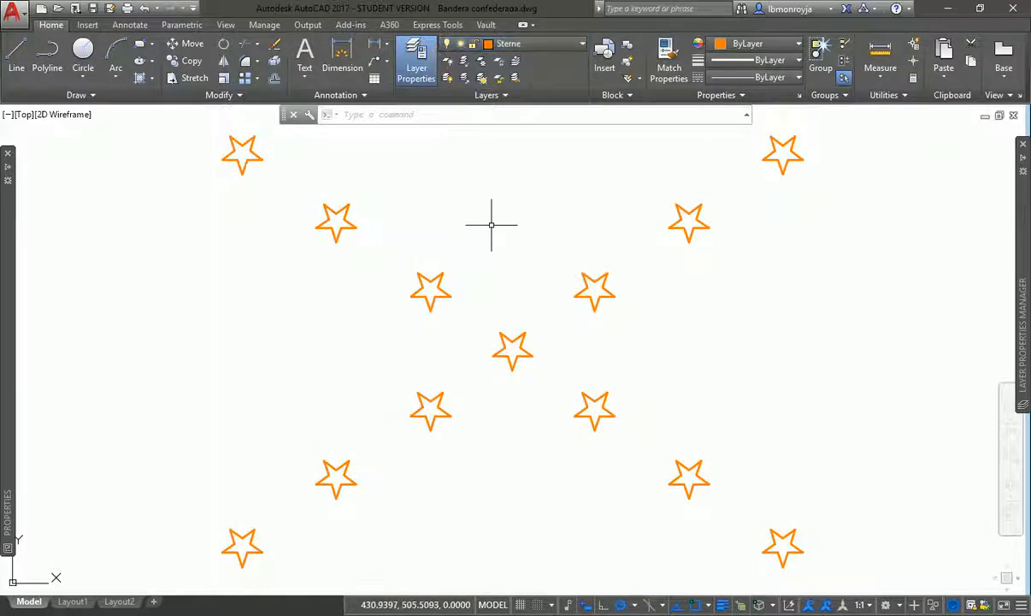
# Examine the stars with layer 0 off, using a real-time zoom out and zoom extents.
pyautogui.write('z')
pyautogui.press('Return')
pyautogui.press('Return')
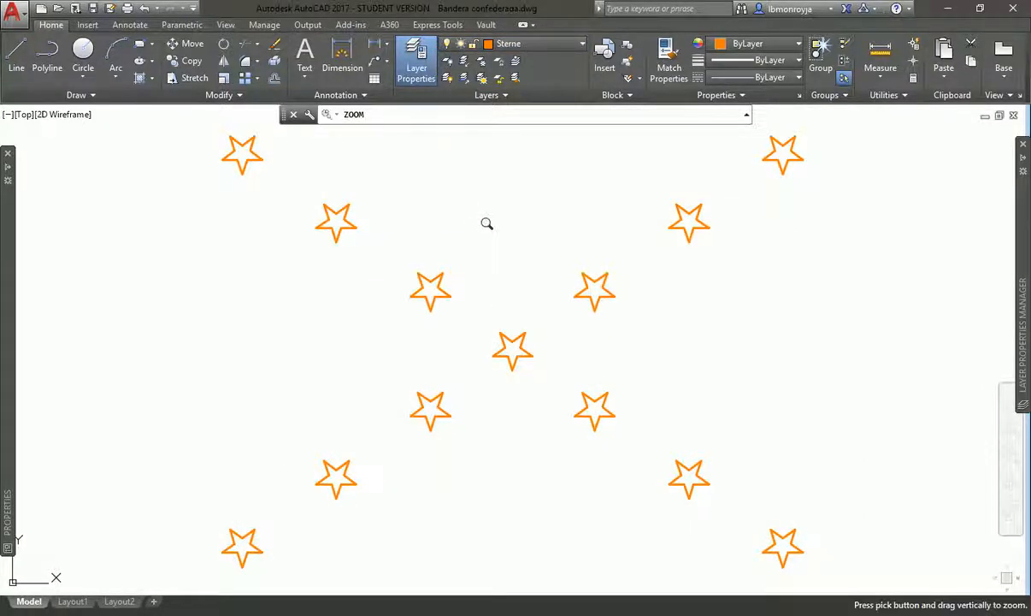
pyautogui.moveTo(494, 246)
pyautogui.mouseDown()
pyautogui.moveTo(511, 335)
pyautogui.moveTo(559, 347)
pyautogui.moveTo(596, 567)
pyautogui.moveTo(564, 490)
pyautogui.mouseUp()
pyautogui.press('Escape')
pyautogui.rightClick(559, 480)
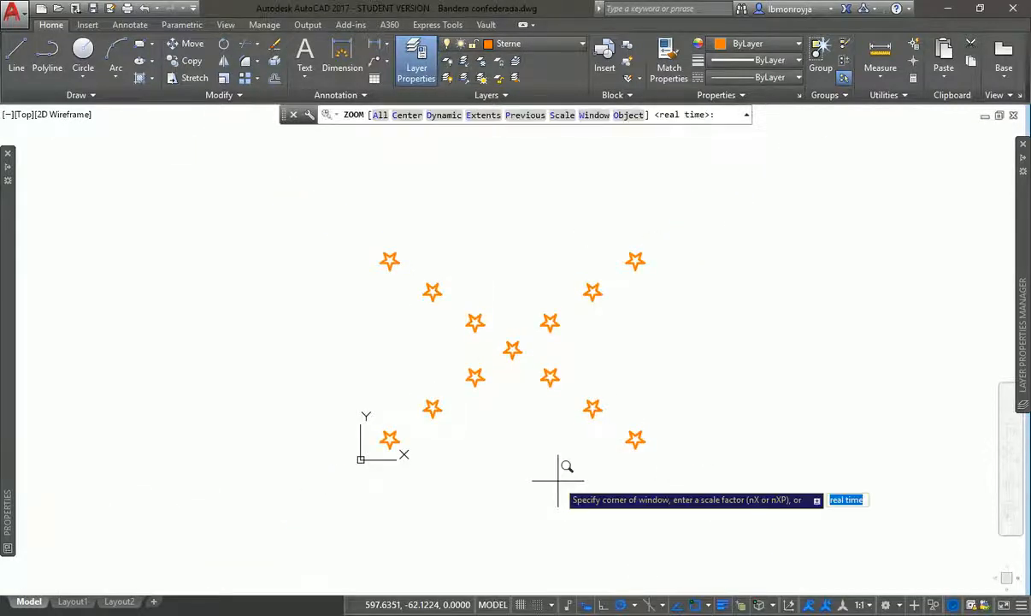
pyautogui.rightClick(559, 480)
pyautogui.write('e')
pyautogui.press('Return')
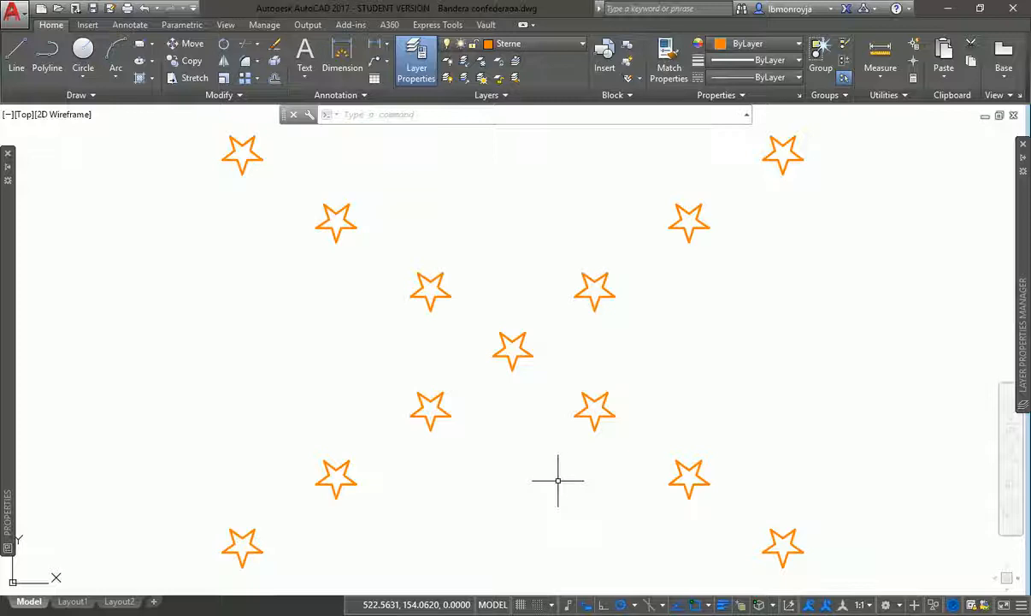
# Turn layer 0 back on and freeze it instead.
pyautogui.click(513, 44)
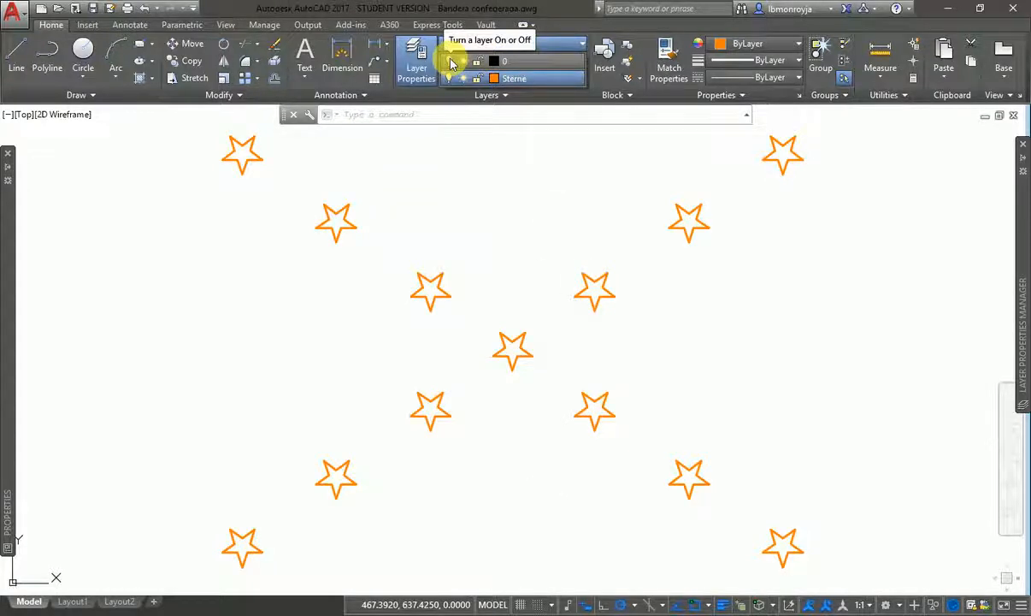
pyautogui.click(452, 62)
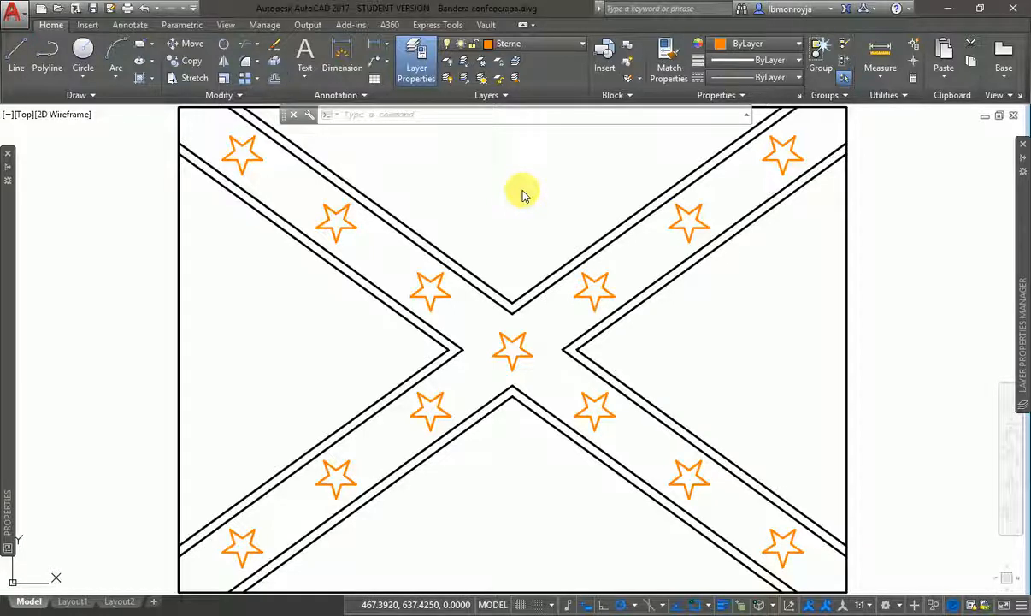
pyautogui.click(530, 45)
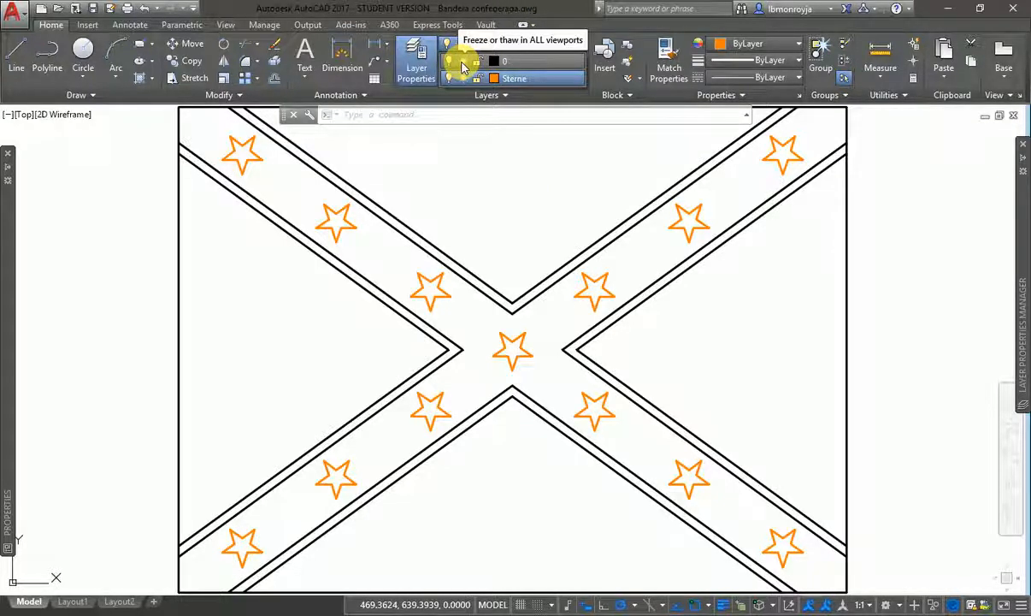
pyautogui.click(462, 65)
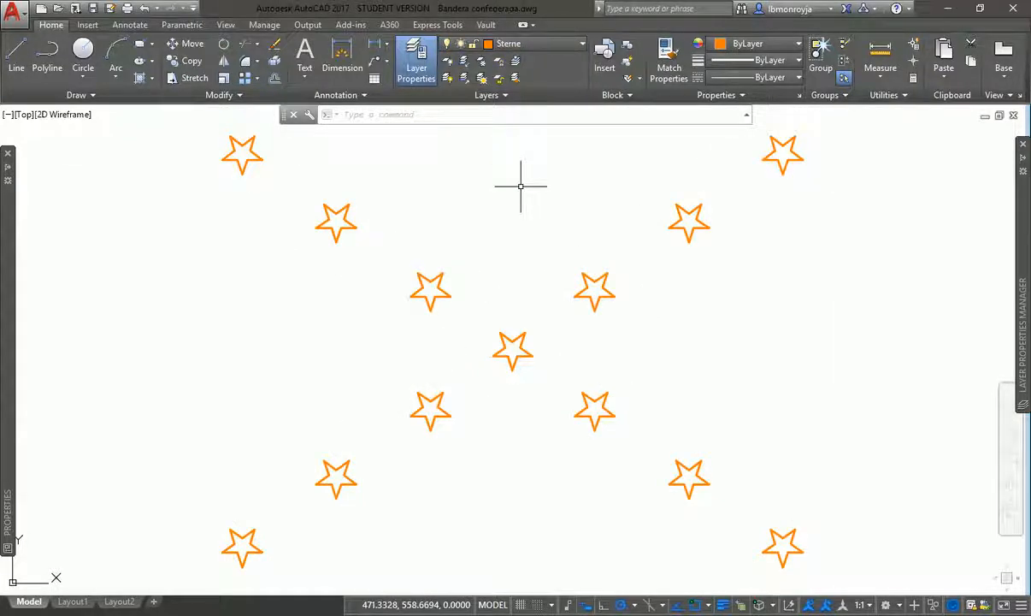
# Examine the stars with layer 0 frozen, zooming out in real time and fitting the drawing extents.
pyautogui.write('z')
pyautogui.press('Return')
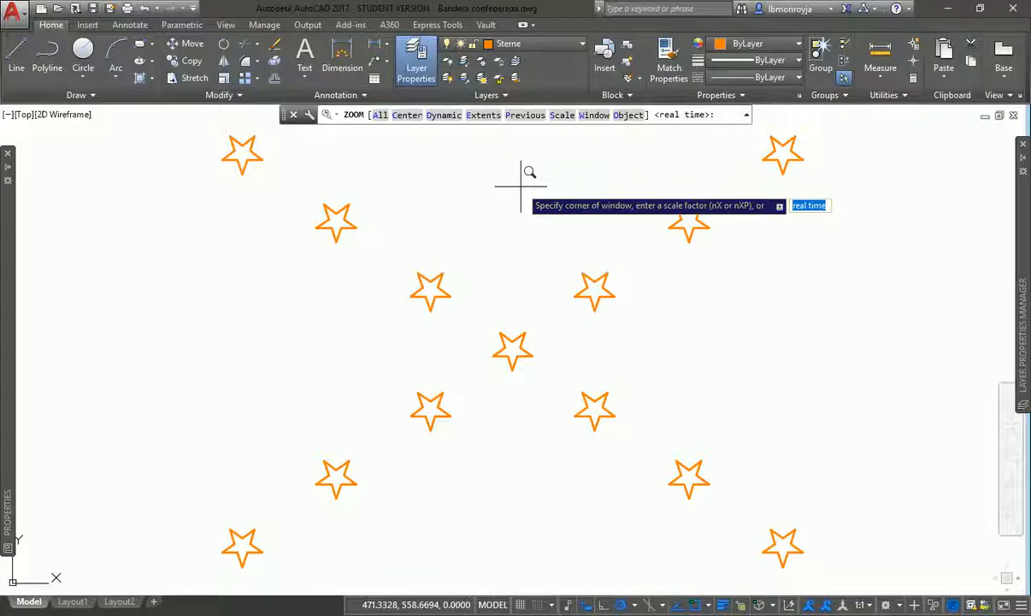
pyautogui.press('Return')
pyautogui.moveTo(517, 189); pyautogui.dragTo(548, 445)
pyautogui.press('Escape')
pyautogui.write('z')
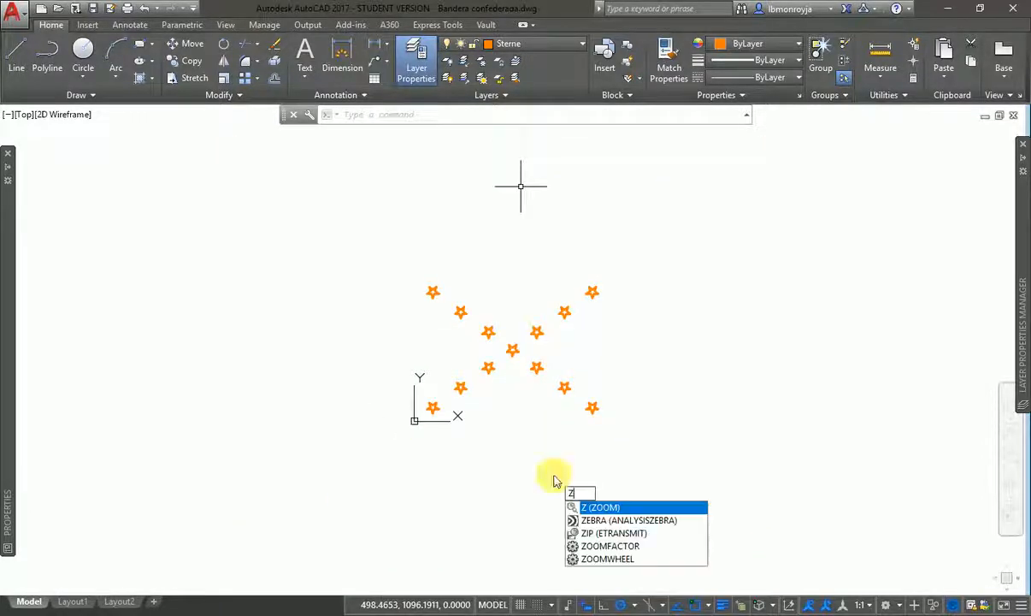
pyautogui.press('Return')
pyautogui.write('e')
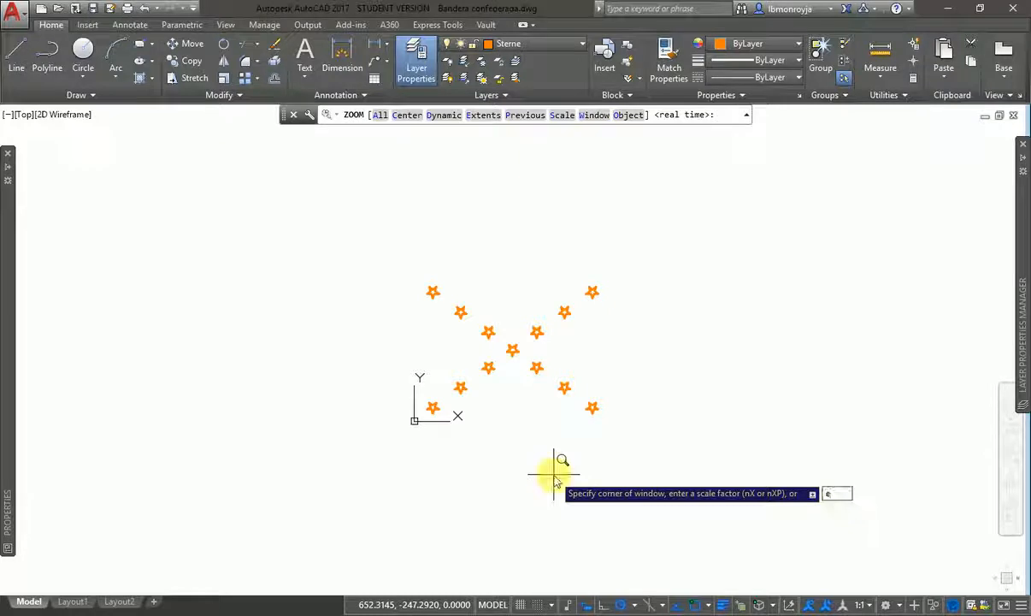
pyautogui.press('Return')
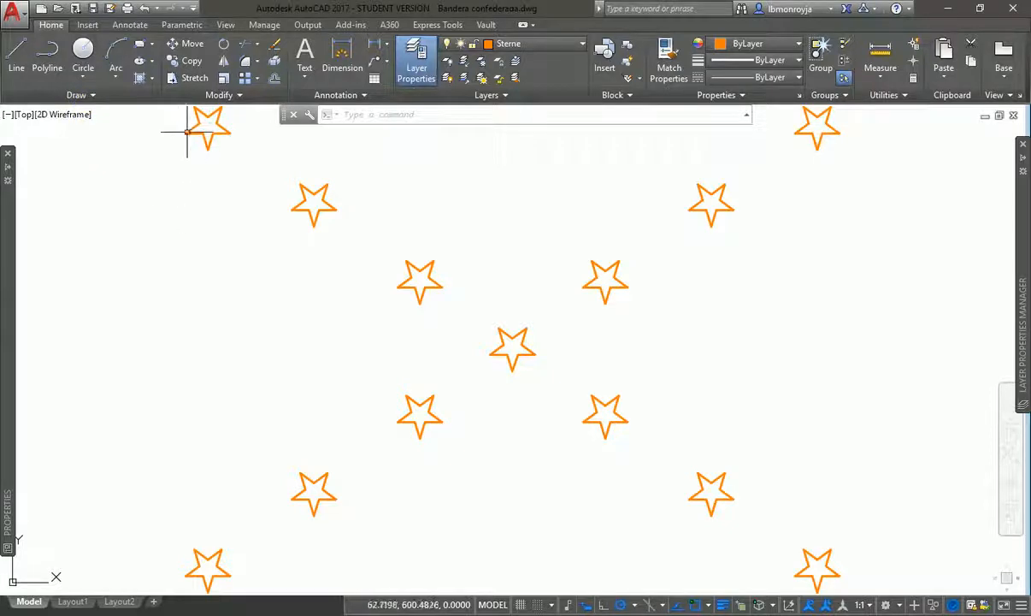
# Thaw layer 0 and bring the complete flag into view.
pyautogui.click(536, 44)
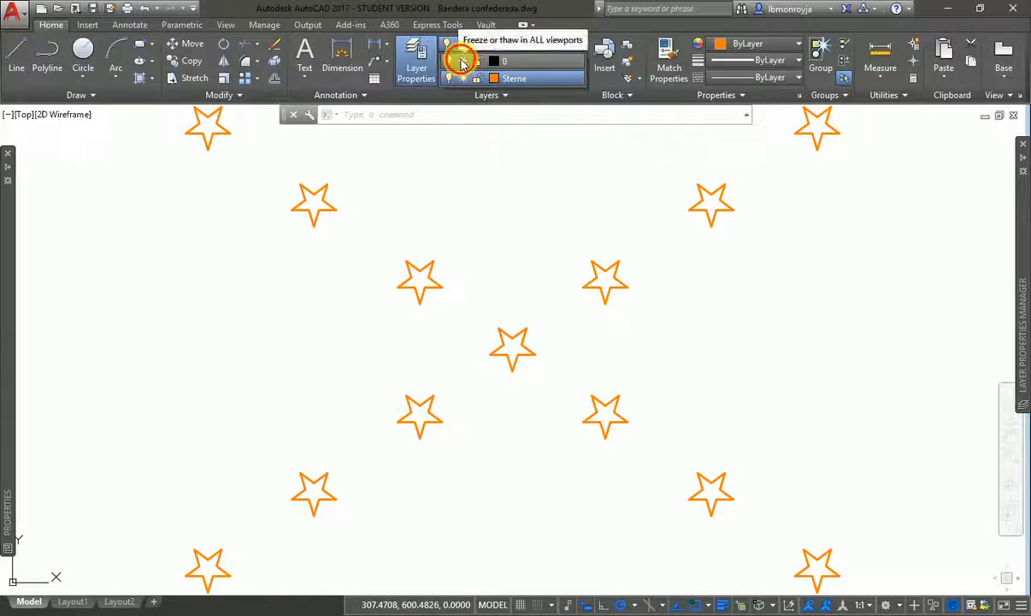
pyautogui.click(462, 60)
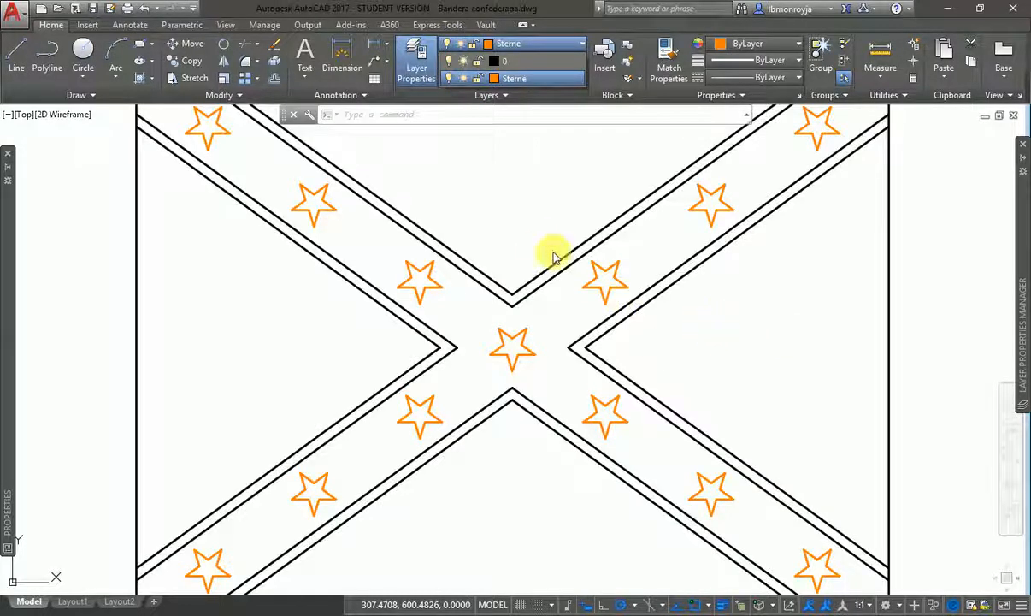
pyautogui.write('z')
pyautogui.press('Return')
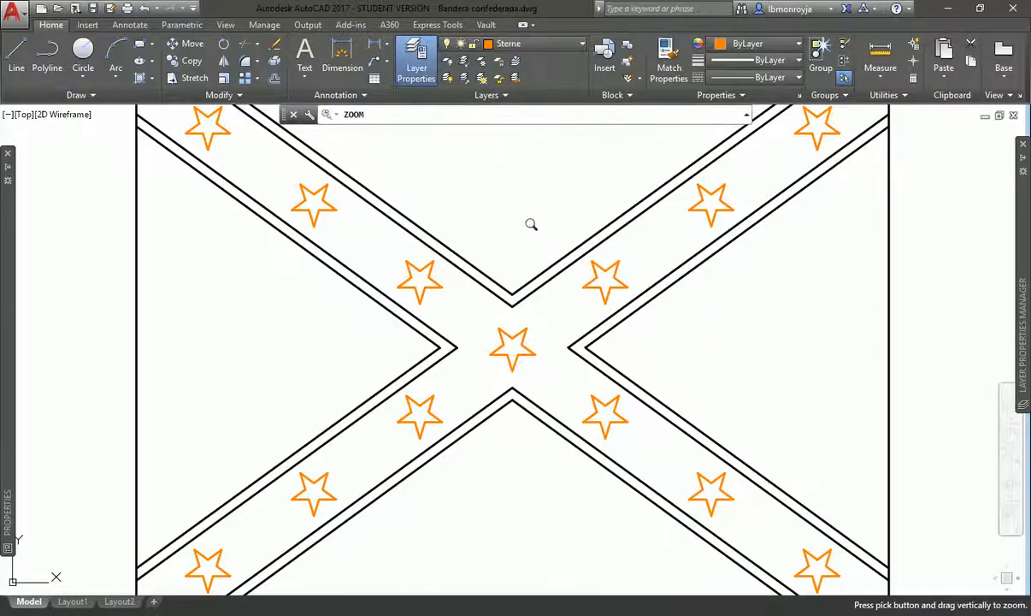
pyautogui.moveTo(532, 223)
pyautogui.mouseDown()
pyautogui.moveTo(522, 220)
pyautogui.moveTo(520, 254)
pyautogui.mouseUp()
pyautogui.press('Escape')
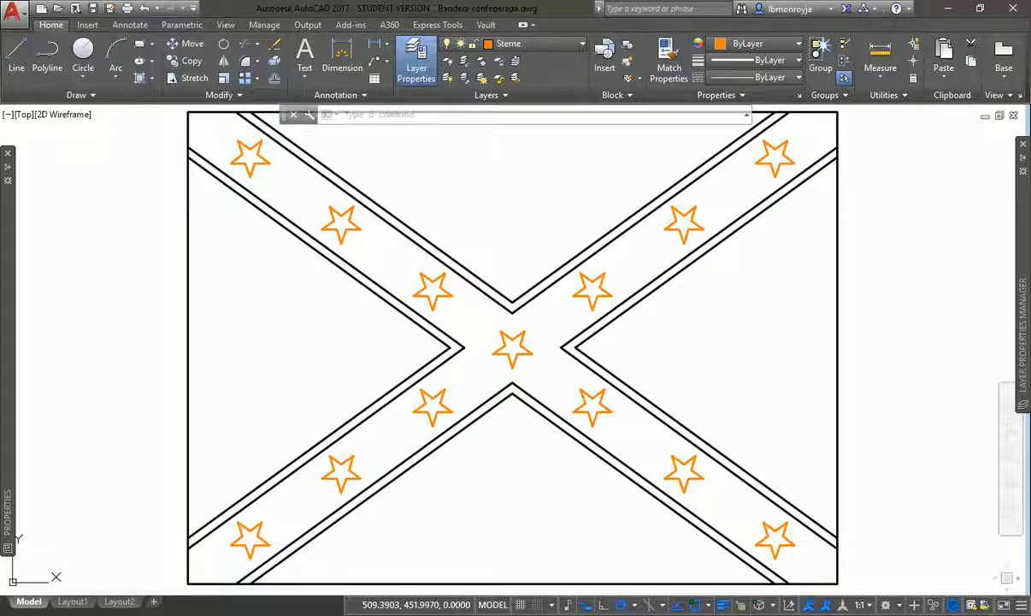
pyautogui.click(526, 45)
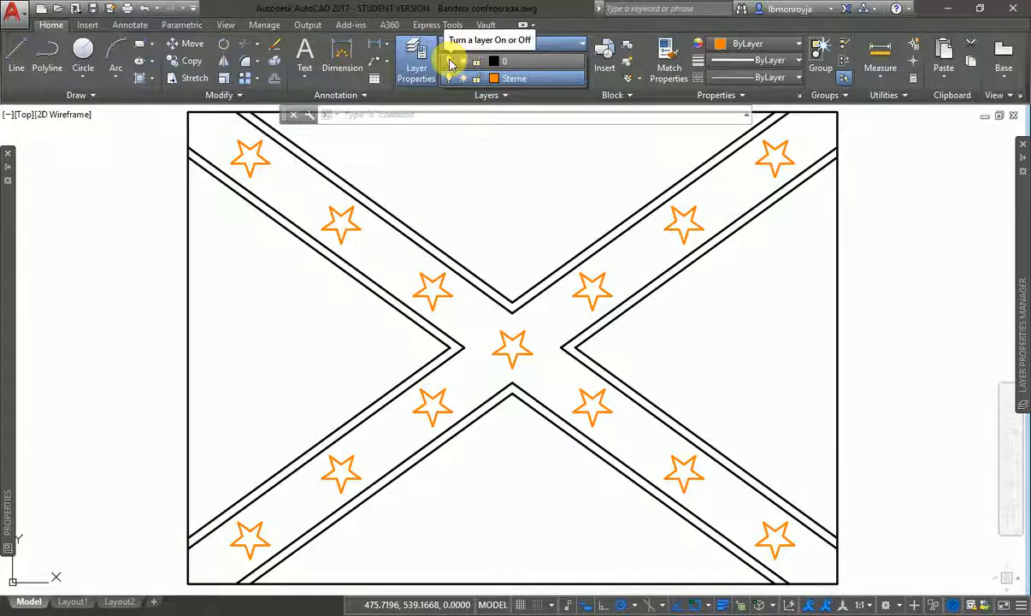
pyautogui.click(584, 244)
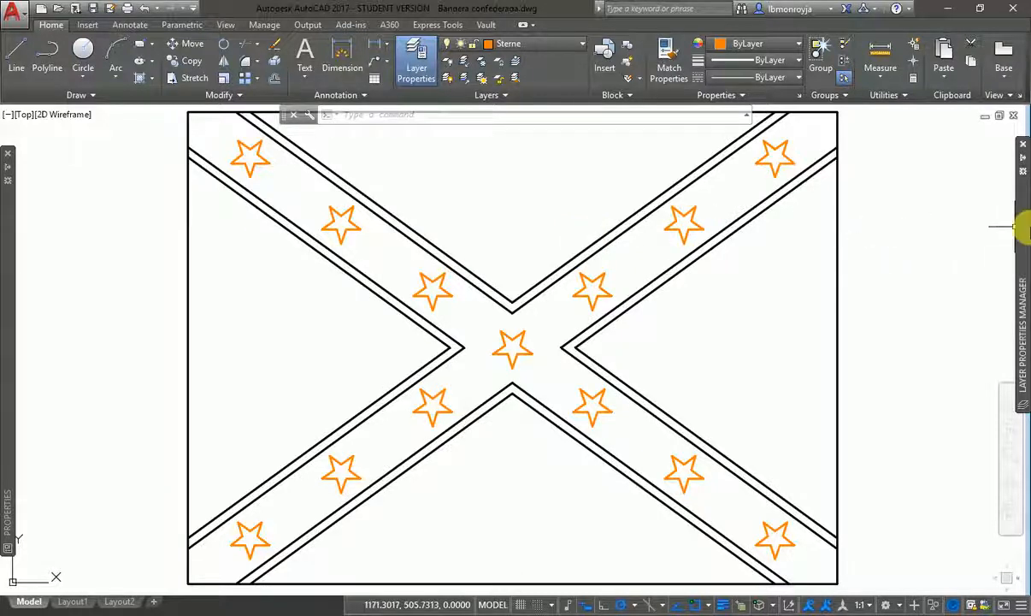
# Create a new layer named Construcciones.
pyautogui.moveTo(1015, 224)
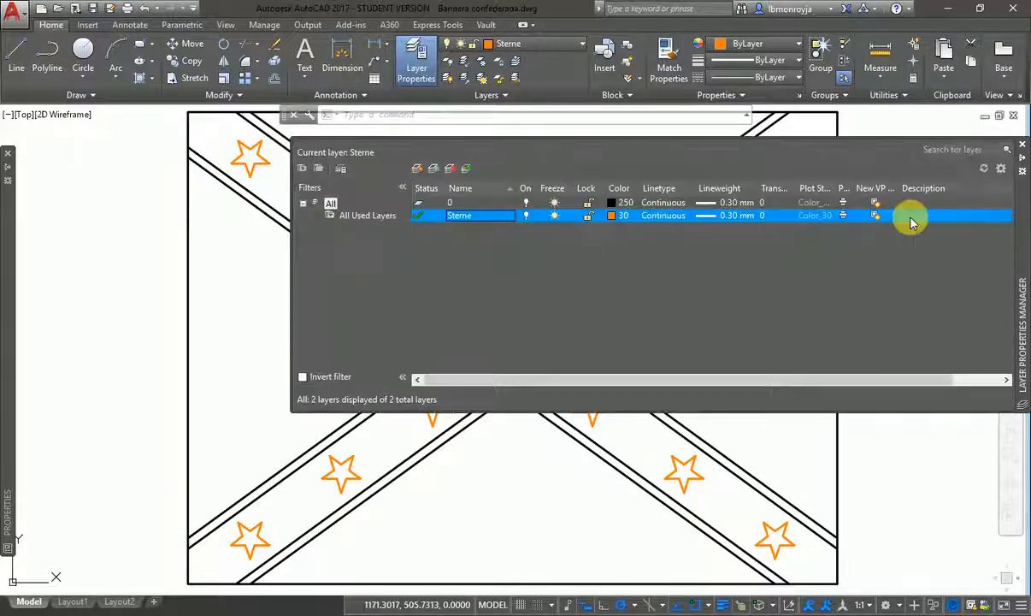
pyautogui.click(416, 170)
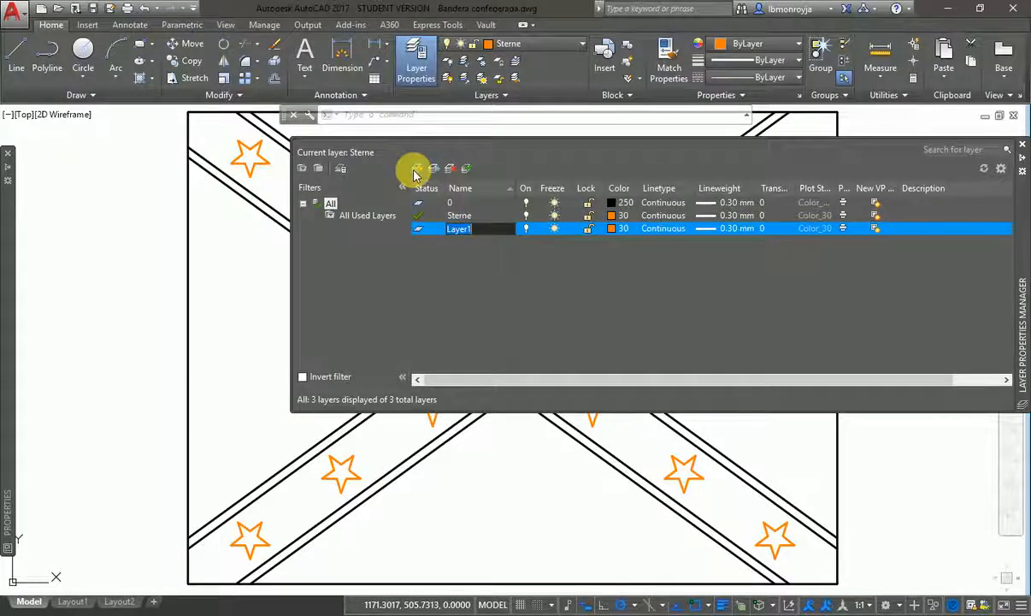
pyautogui.write('CO')
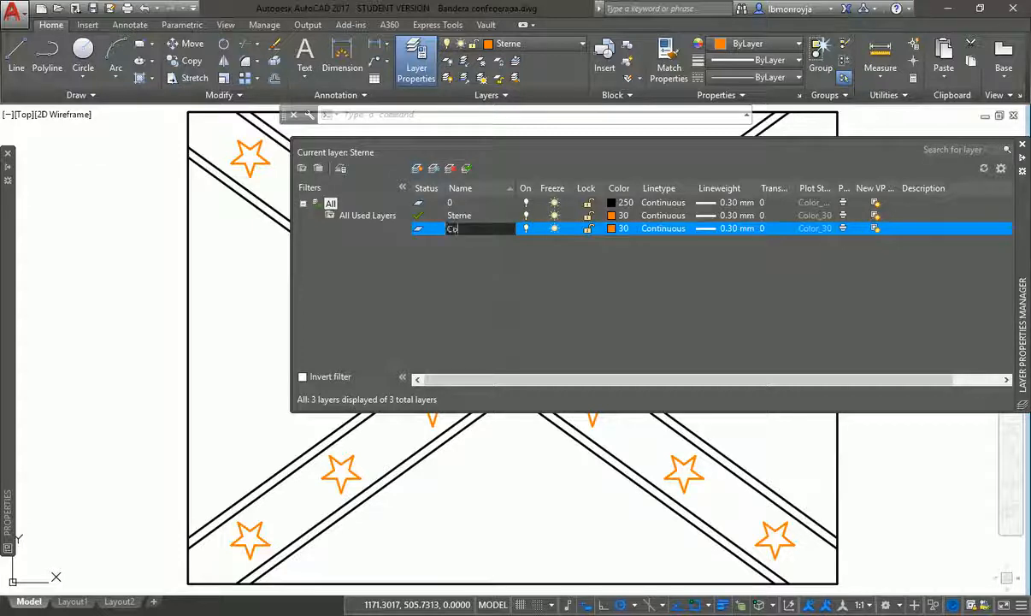
pyautogui.write('nstrucciones')
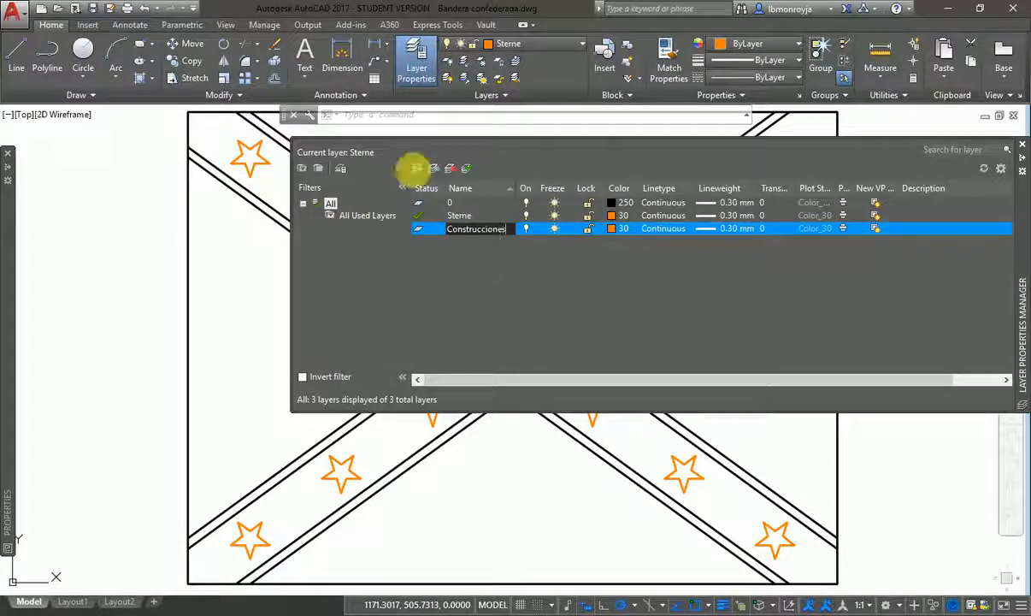
pyautogui.press('Return')
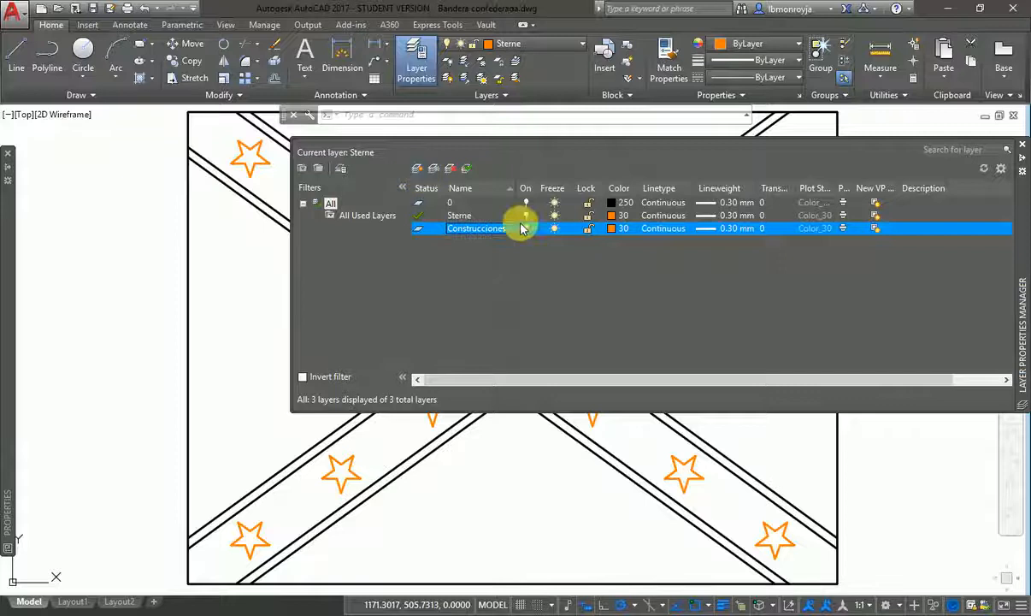
# Give the Construcciones layer green index color 92 and the Default lineweight.
pyautogui.click(612, 229)
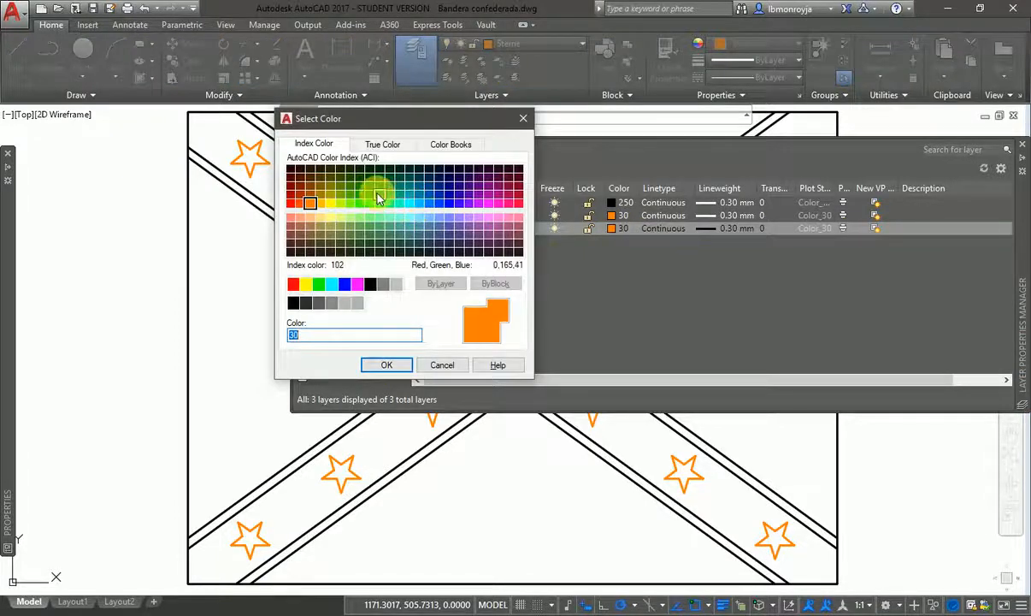
pyautogui.click(369, 195)
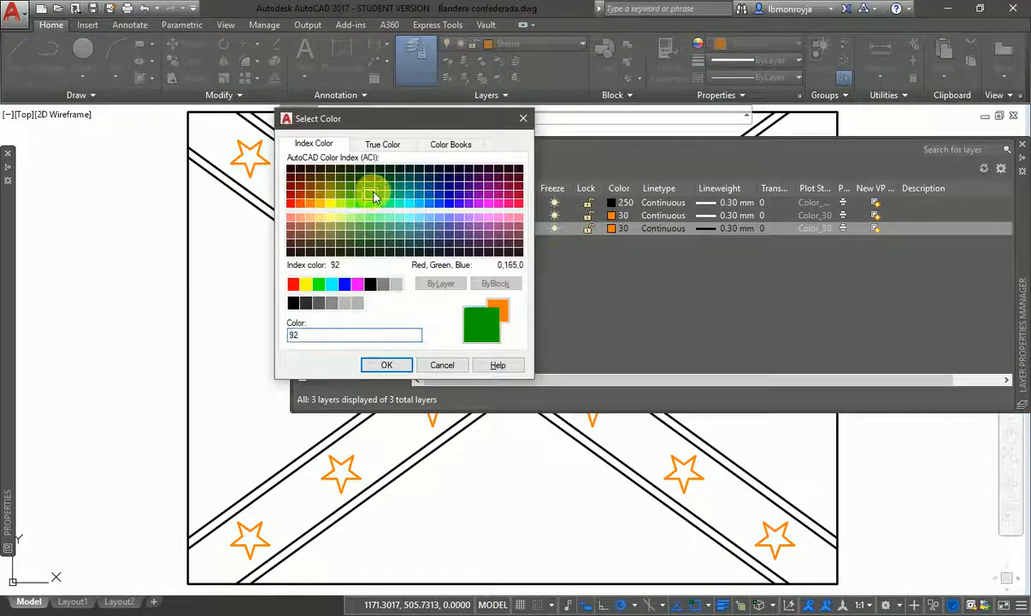
pyautogui.click(388, 366)
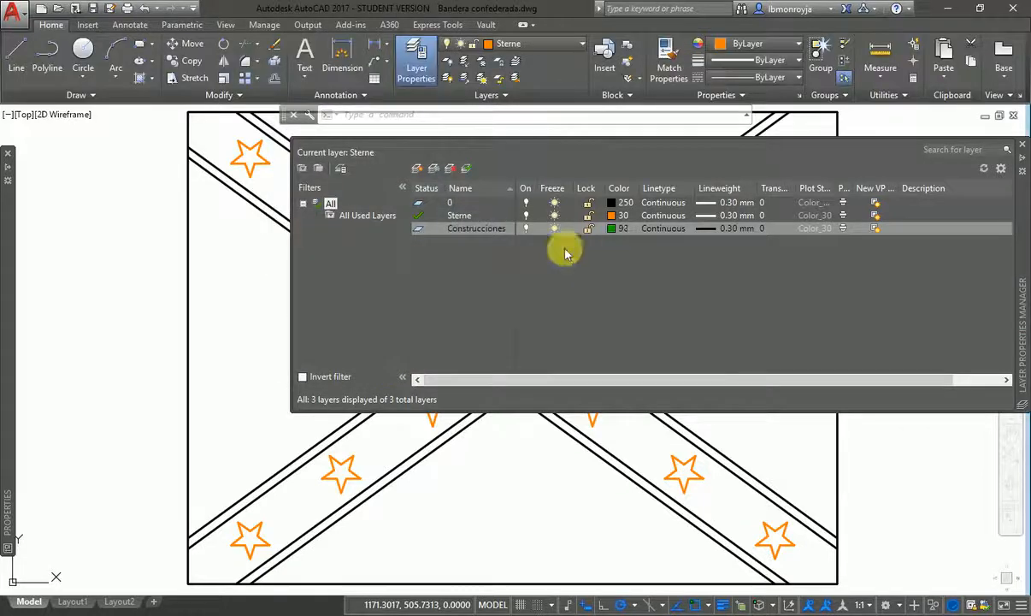
pyautogui.click(706, 234)
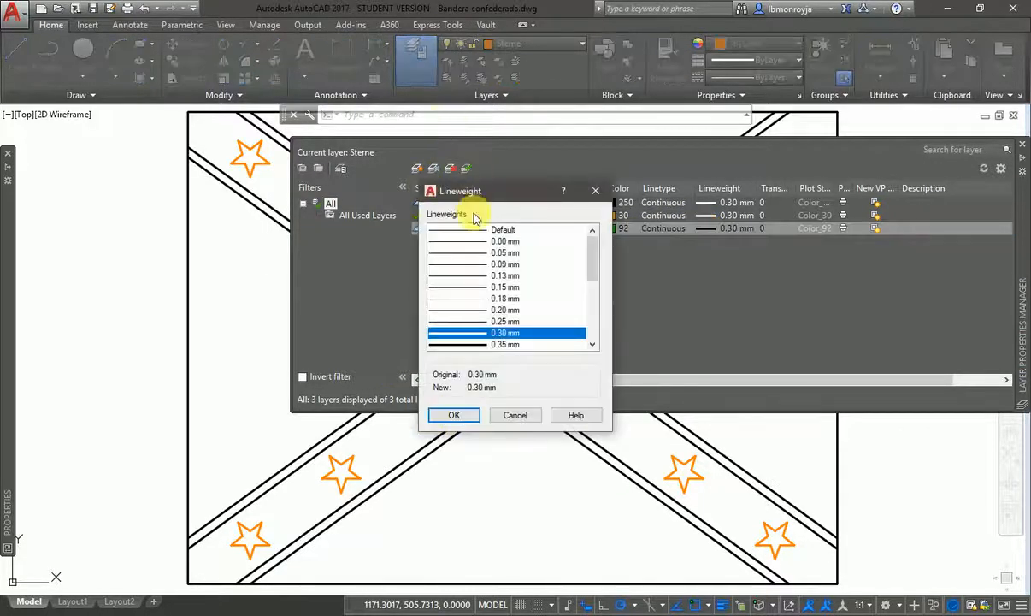
pyautogui.click(472, 230)
pyautogui.click(455, 415)
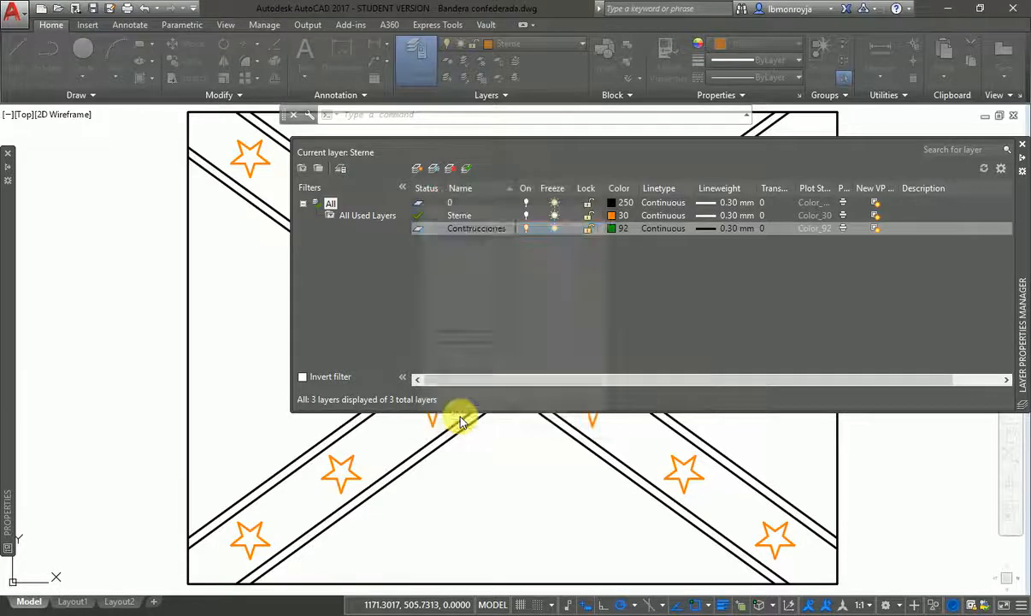
# Change the color of the Sterne layer to white, index color 7.
pyautogui.click(612, 216)
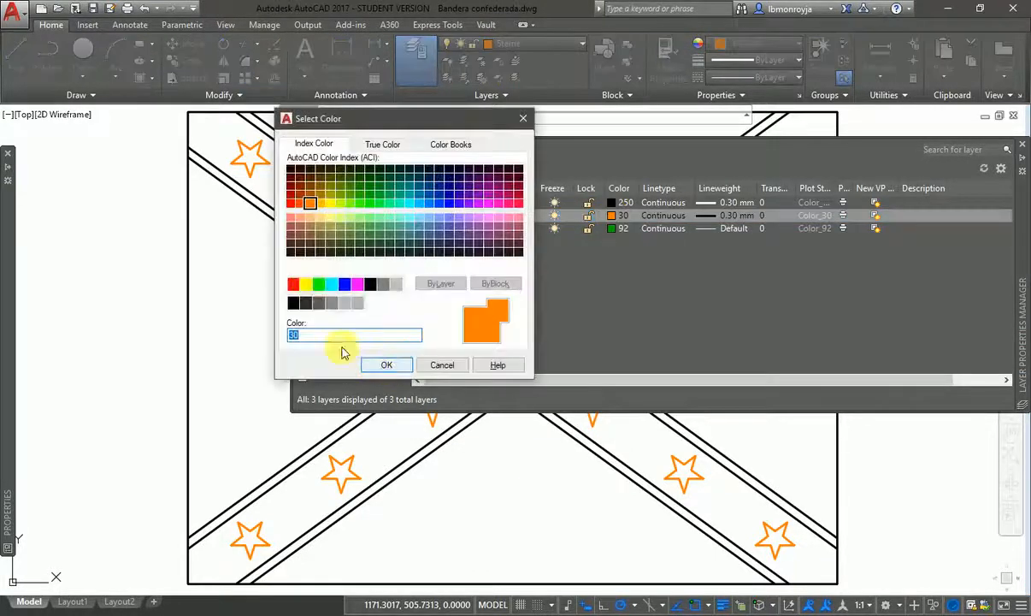
pyautogui.click(370, 283)
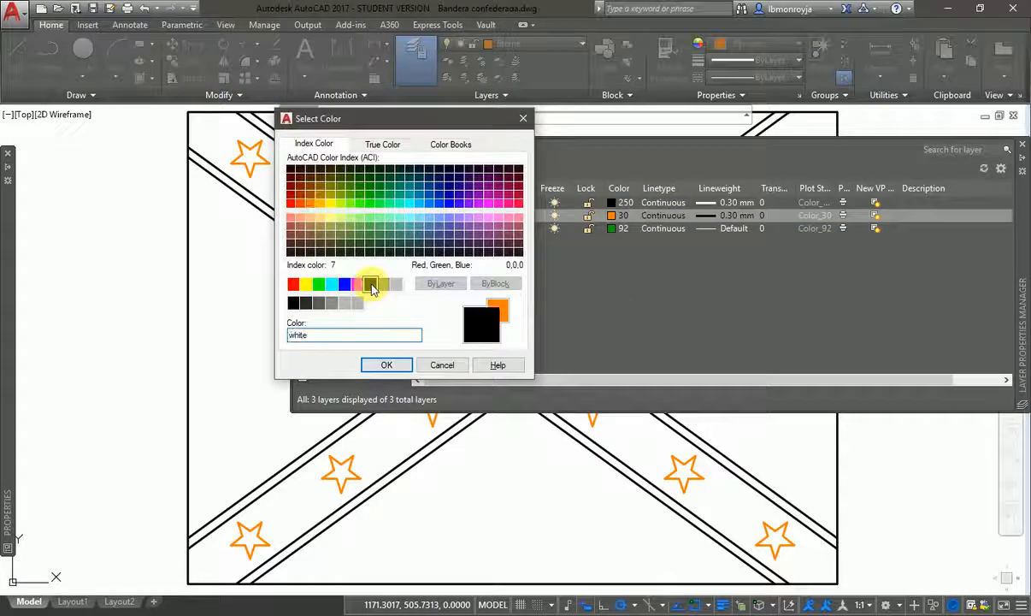
pyautogui.click(385, 370)
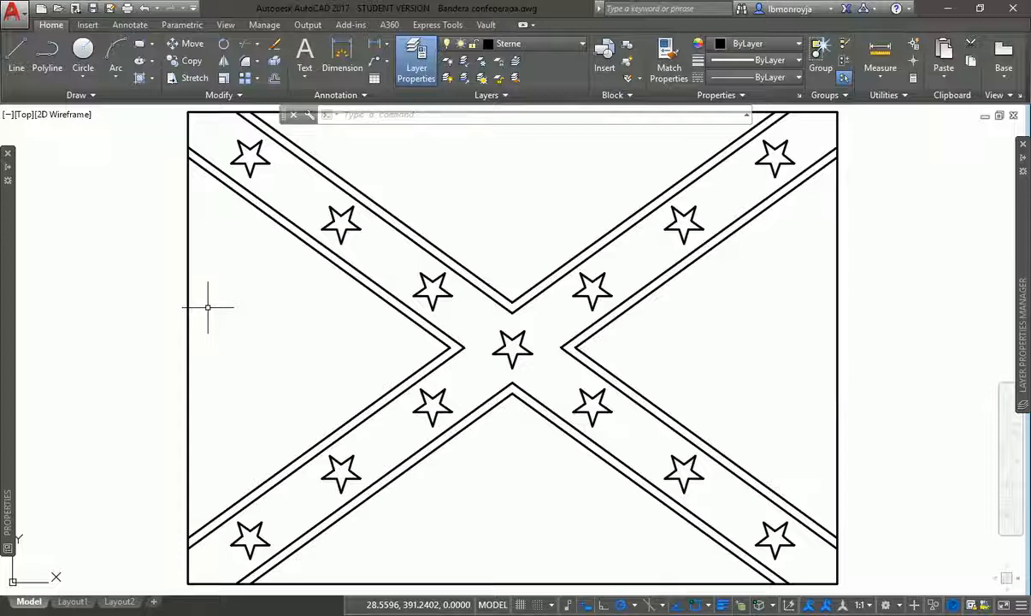
# Draw a circle of radius 140 centred on the central star, passing through the centres of the four nearest stars.
pyautogui.write('c')
pyautogui.press('Return')
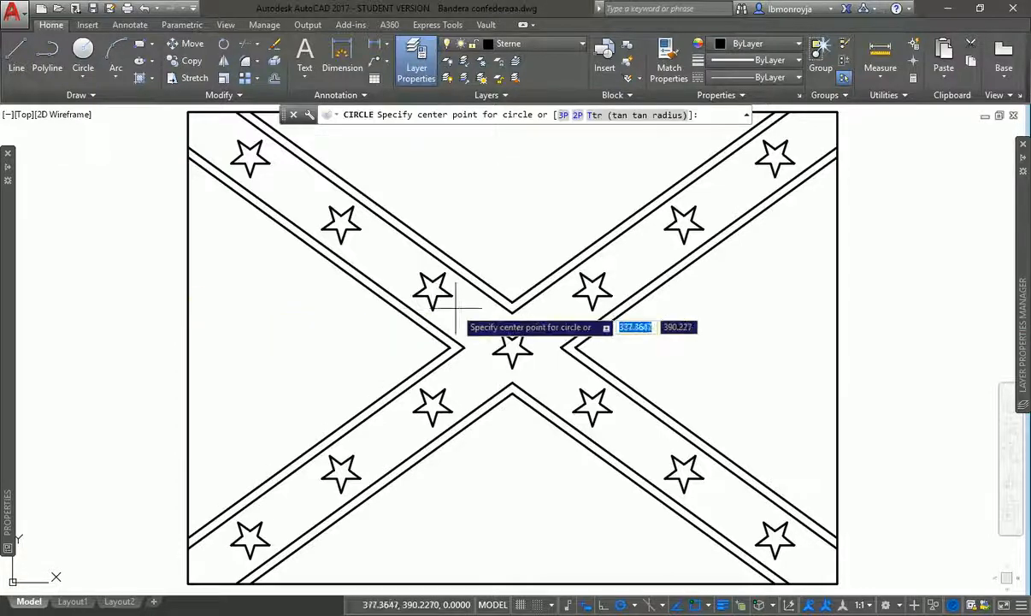
pyautogui.click(513, 347)
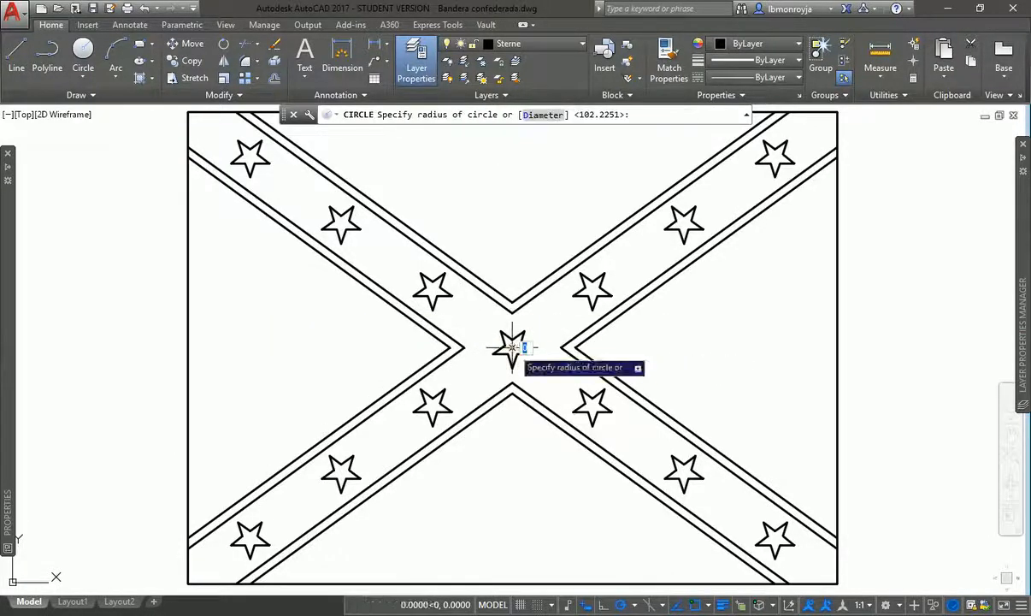
pyautogui.click(432, 289)
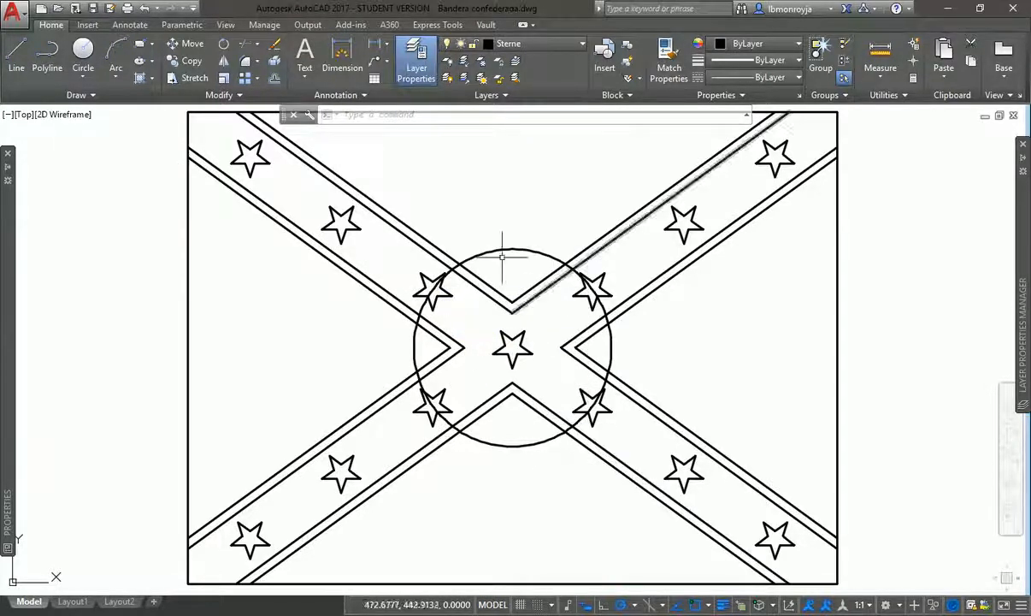
pyautogui.click(610, 348)
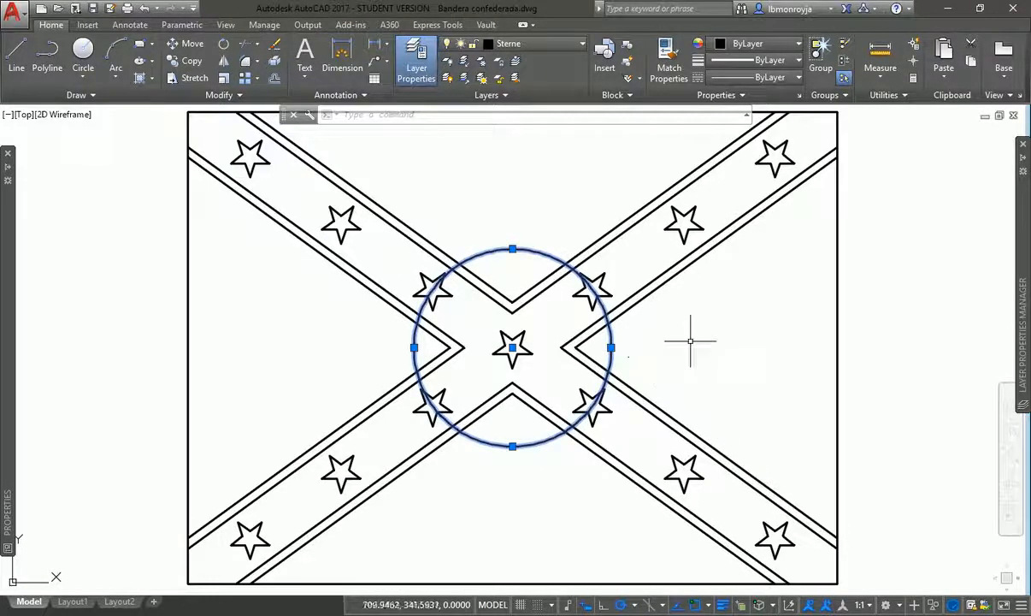
pyautogui.press('Escape')
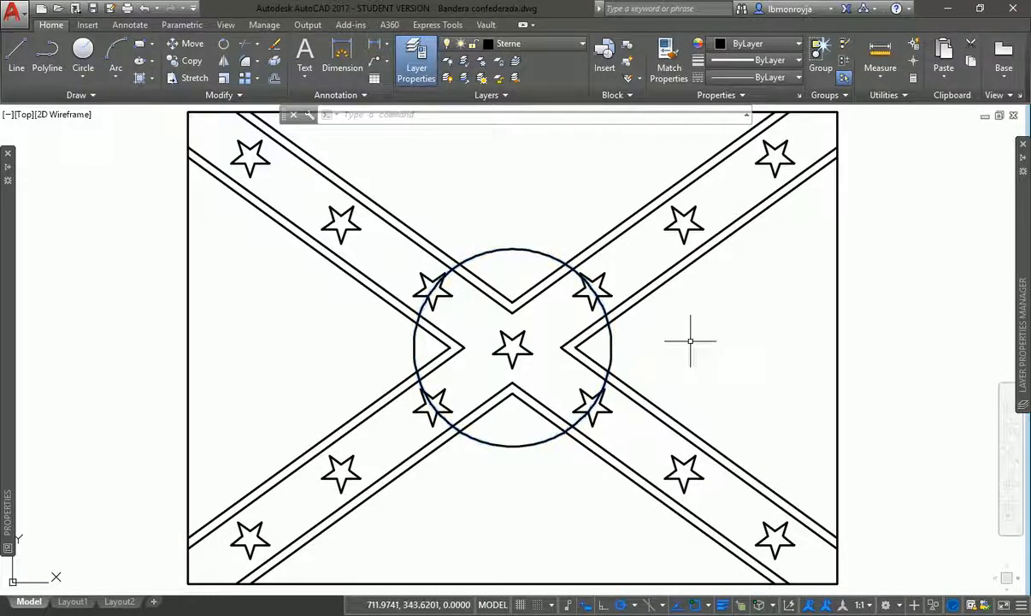
# Move the circle around the central star to the Construcciones layer.
pyautogui.click(610, 341)
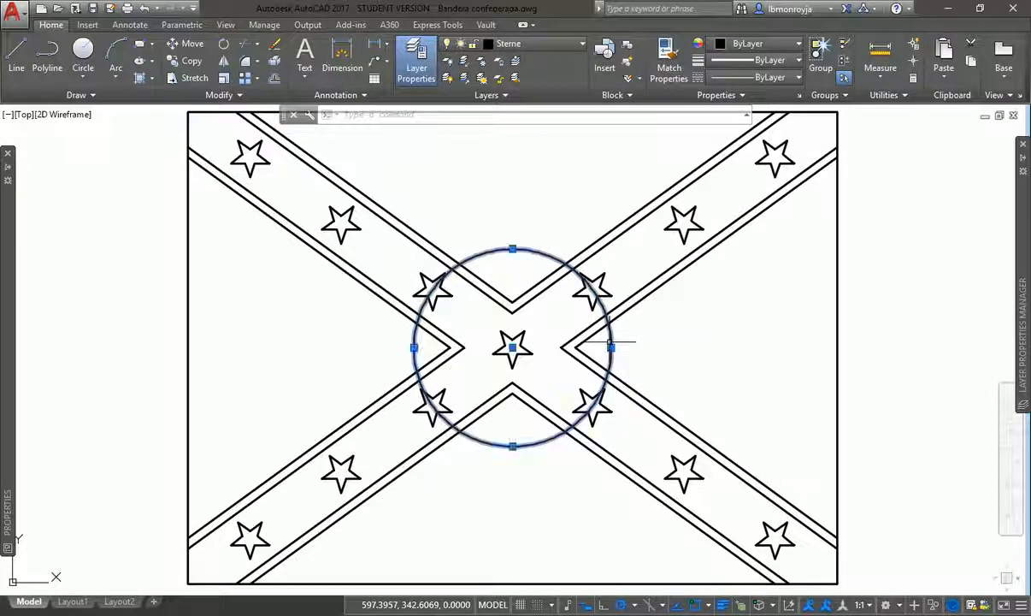
pyautogui.click(543, 48)
pyautogui.click(538, 79)
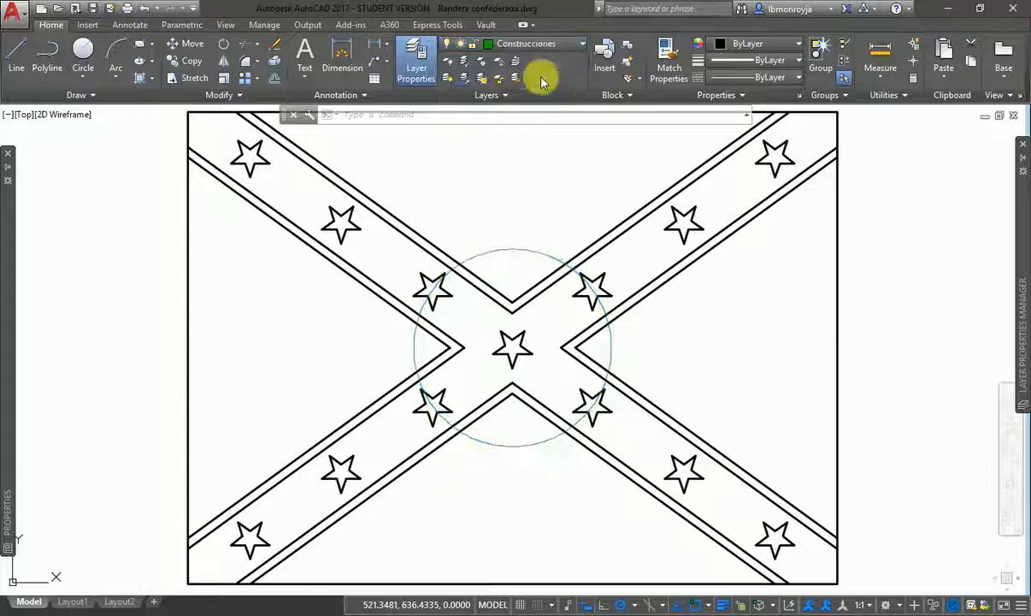
pyautogui.press('Escape')
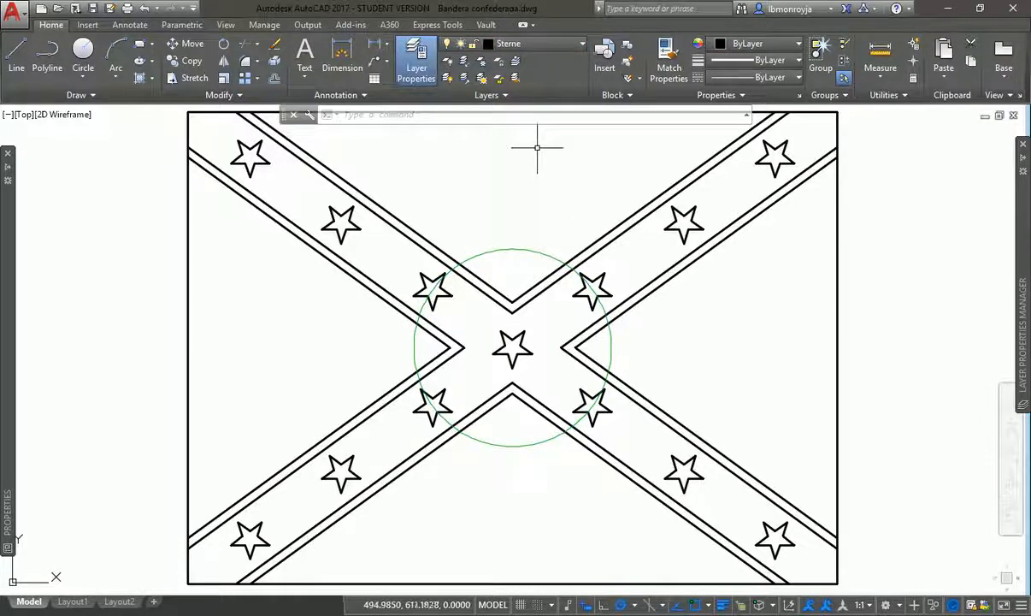
# Make Construcciones the current layer and draw a circle of radius 300 centred on the central star.
pyautogui.click(538, 47)
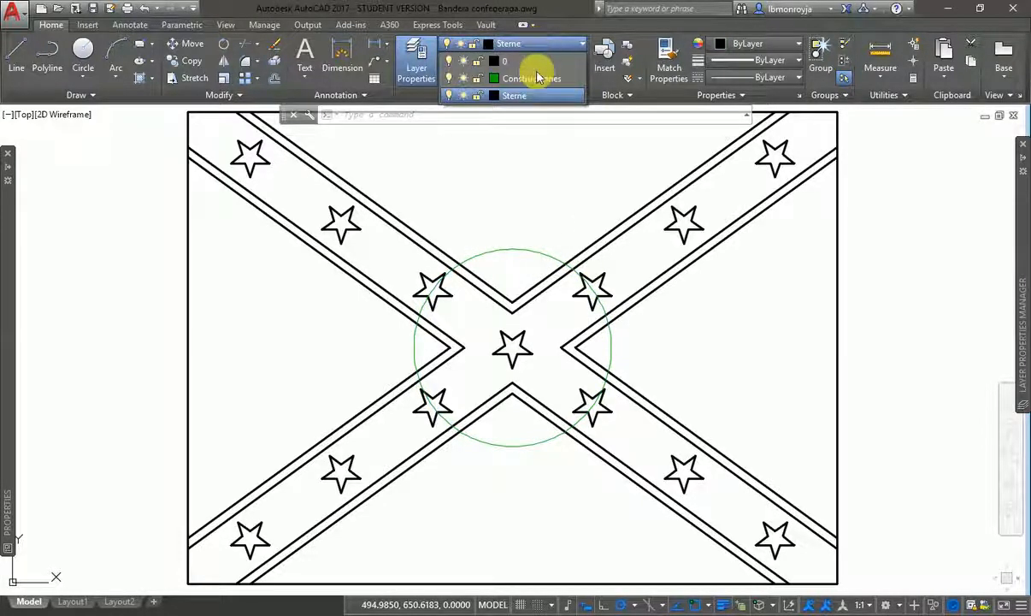
pyautogui.click(535, 78)
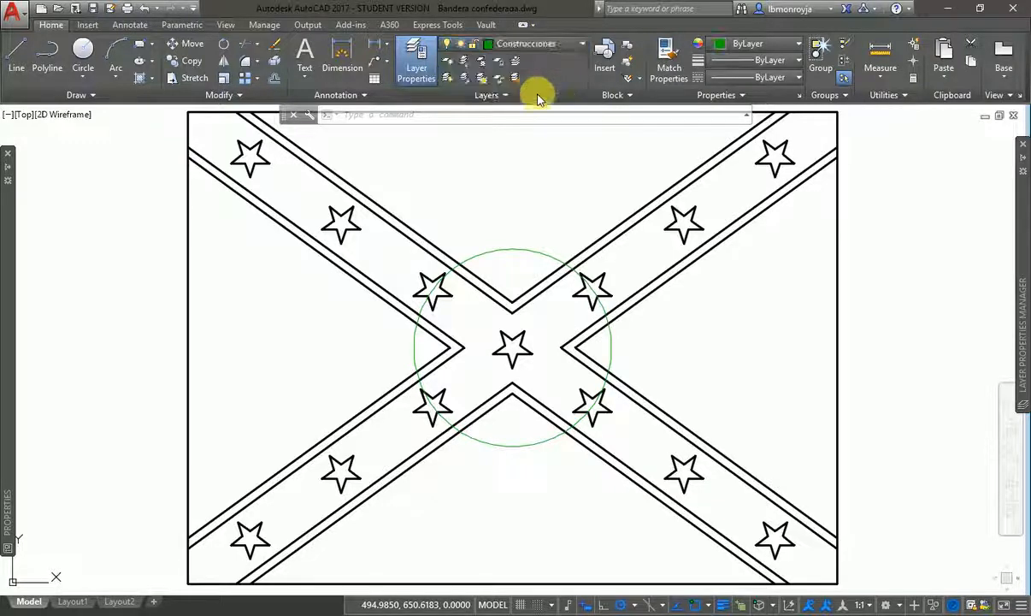
pyautogui.write('c')
pyautogui.press('Return')
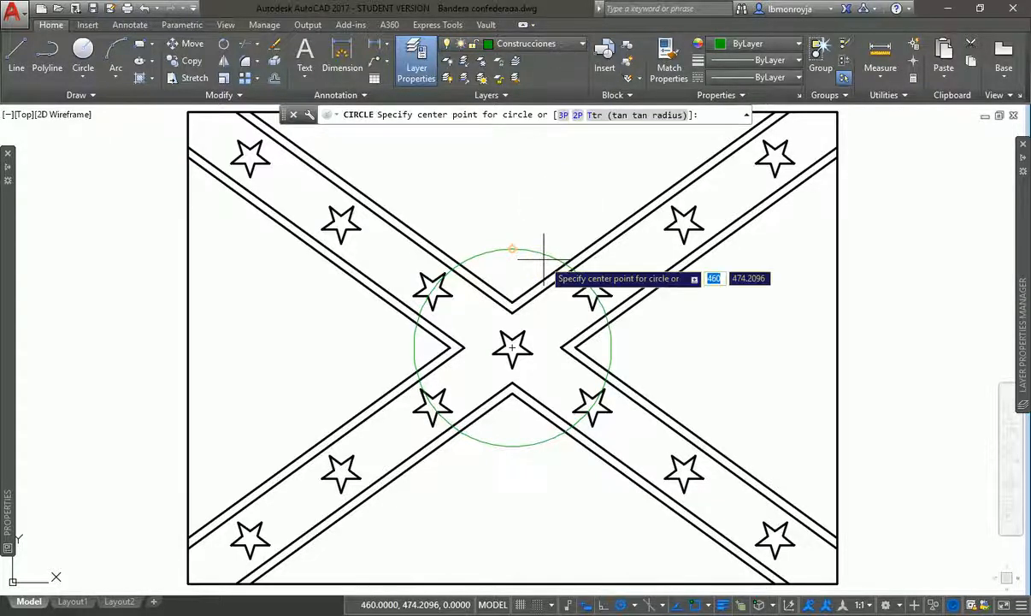
pyautogui.click(513, 347)
pyautogui.write('300')
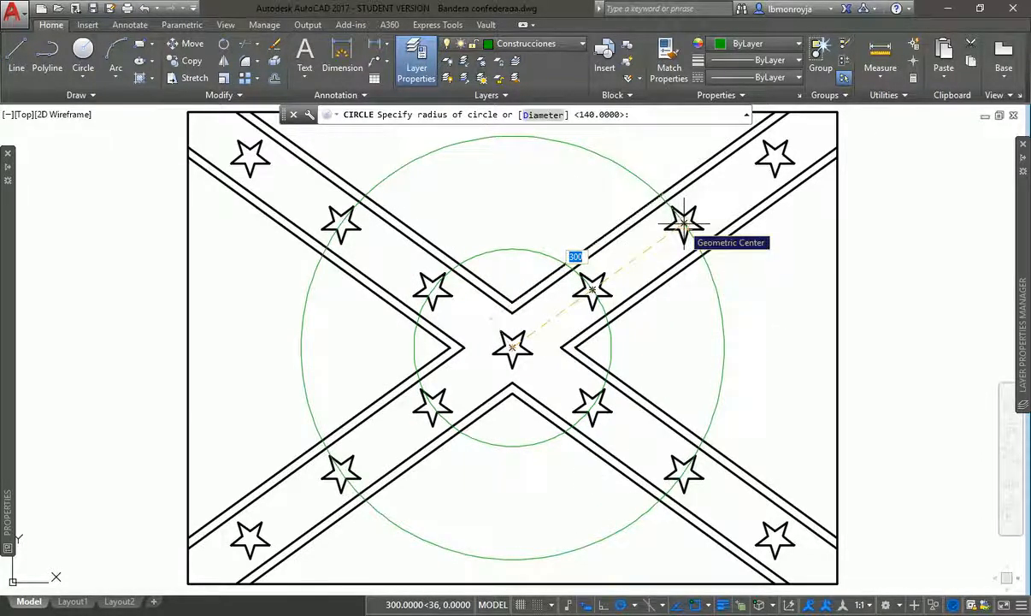
pyautogui.press('Return')
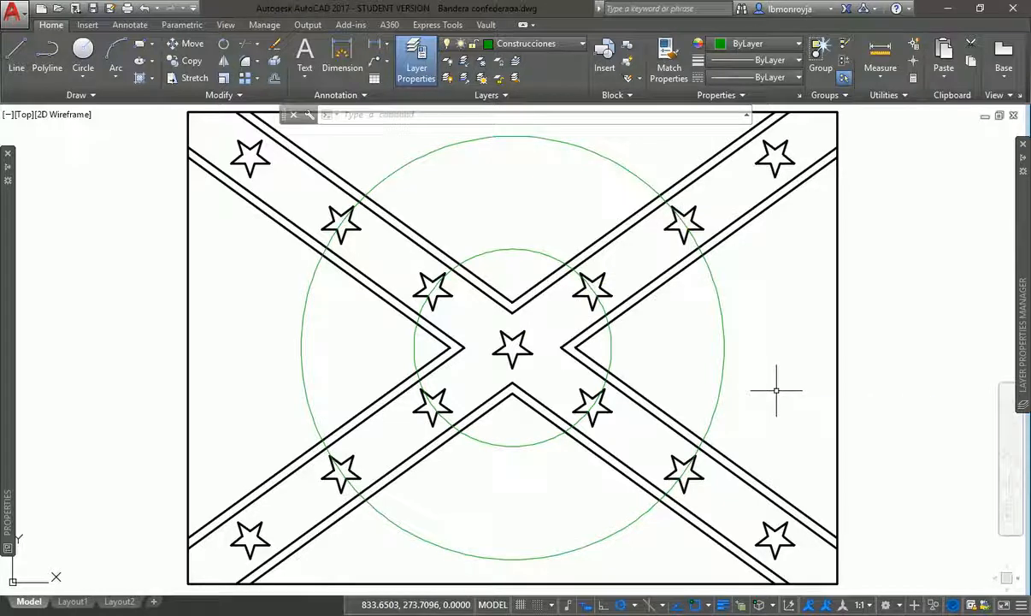
# Draw a third concentric circle from the central star out to the centre of the outermost star on the upper-right arm.
pyautogui.press('Return')
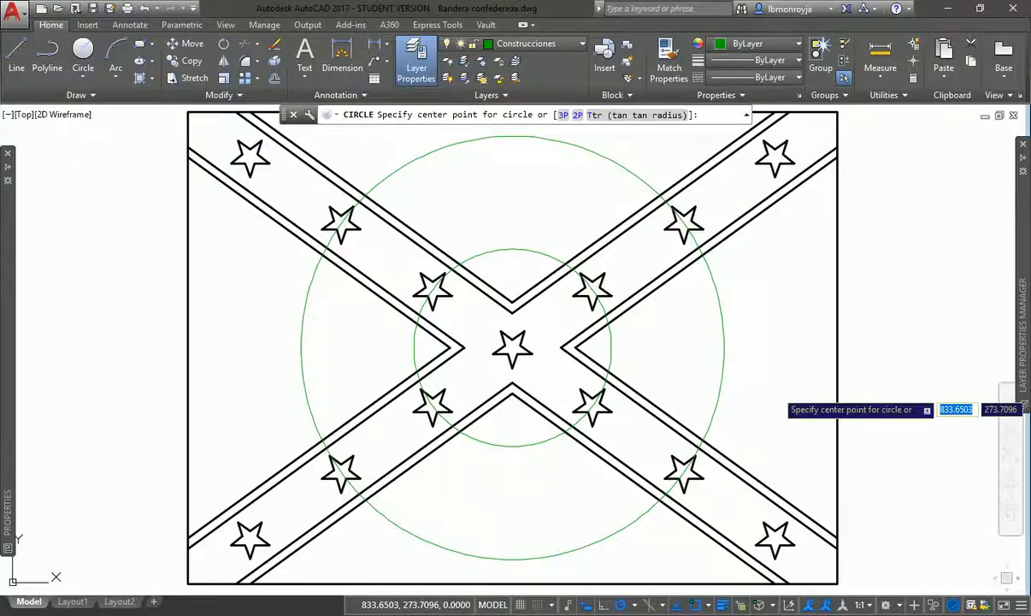
pyautogui.click(513, 346)
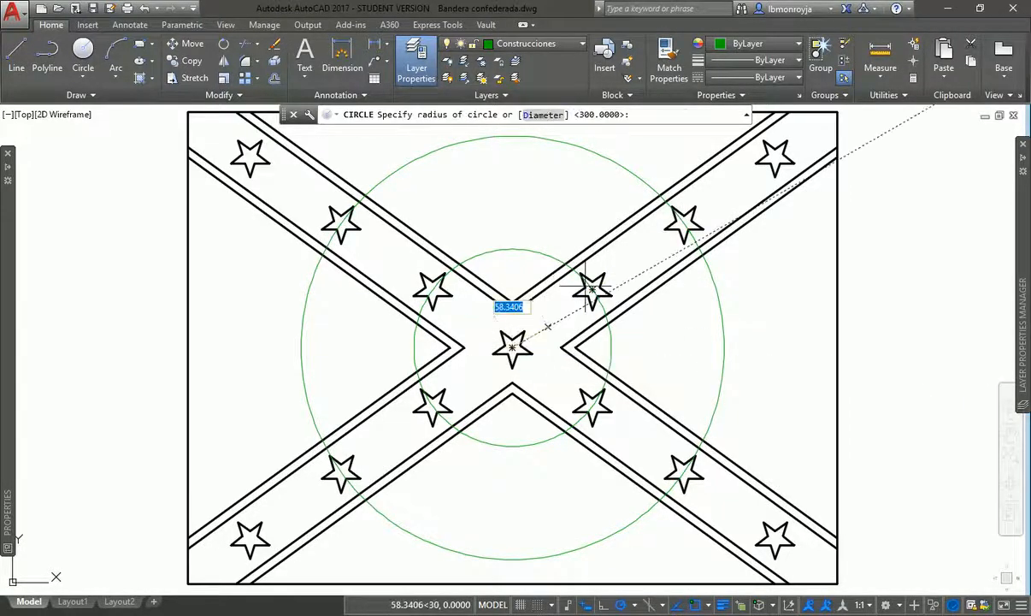
pyautogui.click(775, 157)
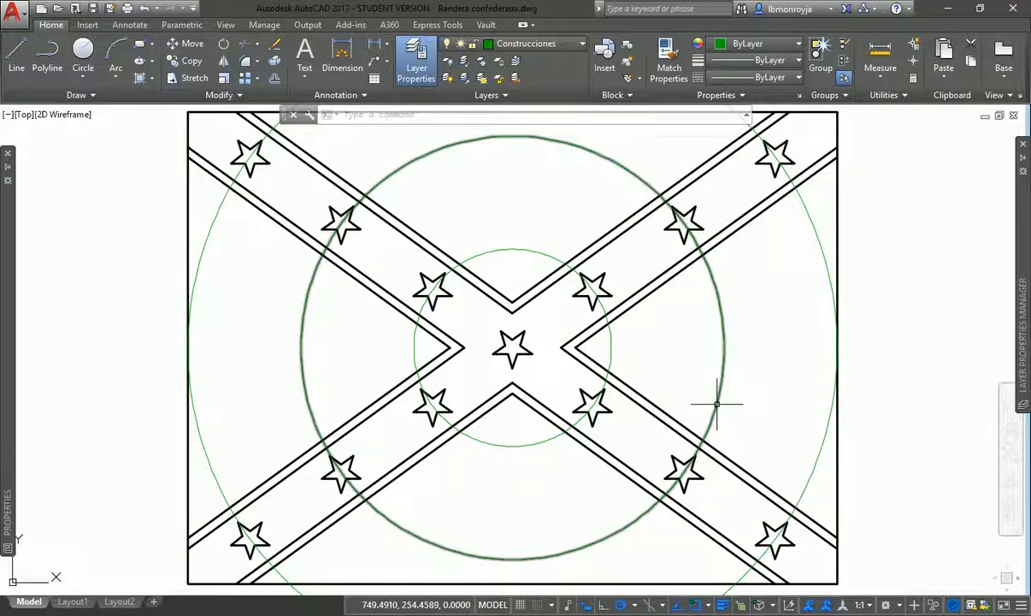
pyautogui.moveTo(717, 404)
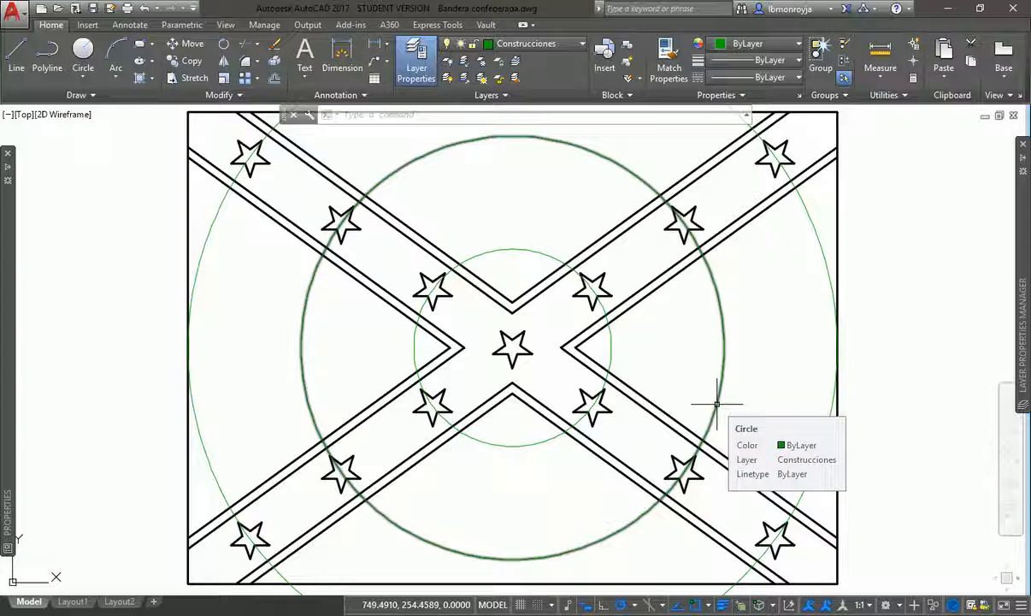
# Turn off the Construcciones layer even though it is the current layer.
pyautogui.write('z')
pyautogui.press('Return')
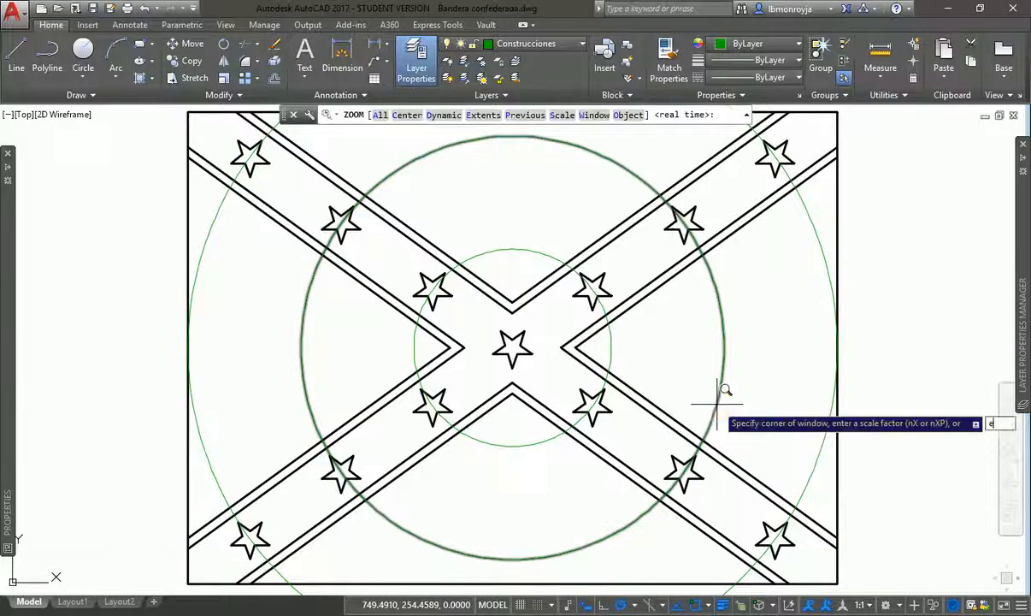
pyautogui.scroll(-1, 721, 387)
pyautogui.moveTo(722, 389); pyautogui.dragTo(716, 404)
pyautogui.press('Escape')
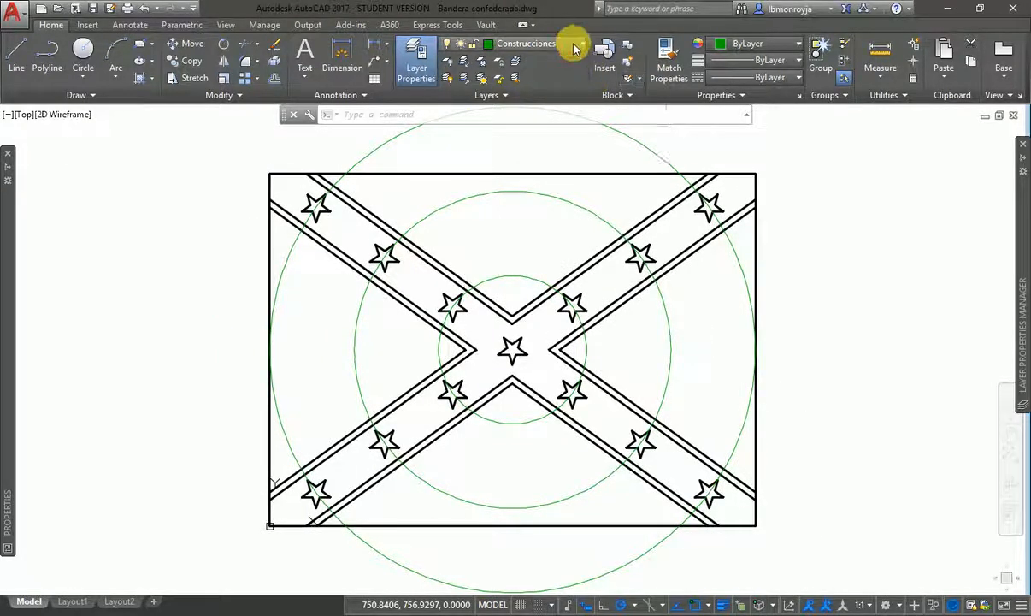
pyautogui.click(523, 46)
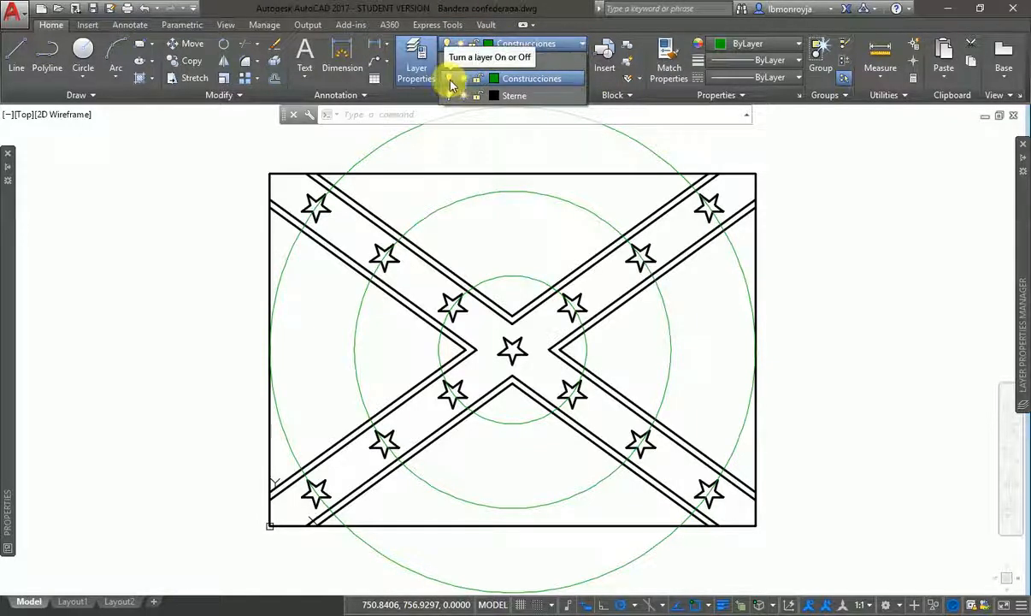
pyautogui.click(535, 79)
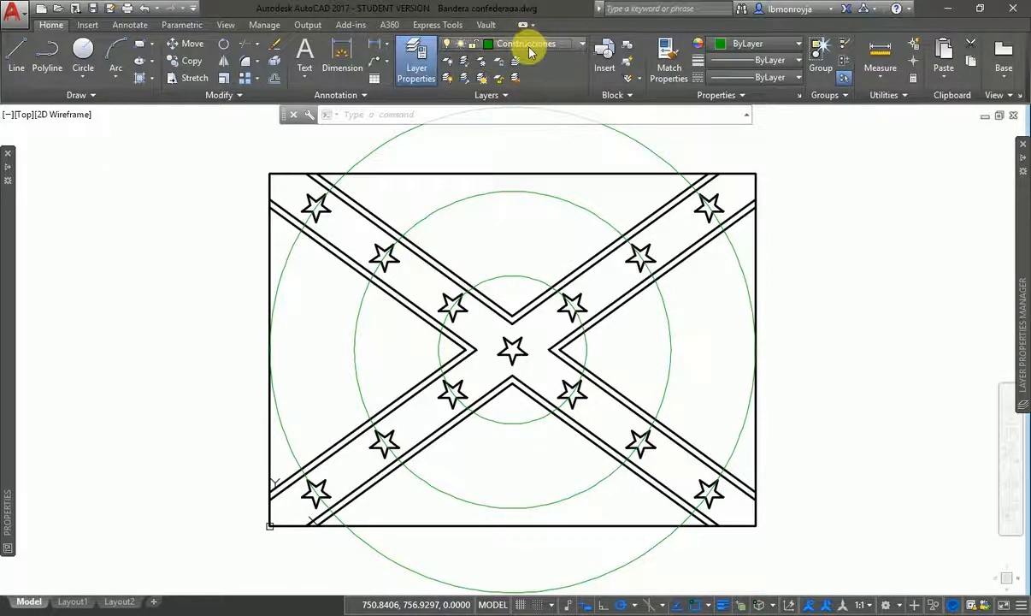
pyautogui.click(531, 50)
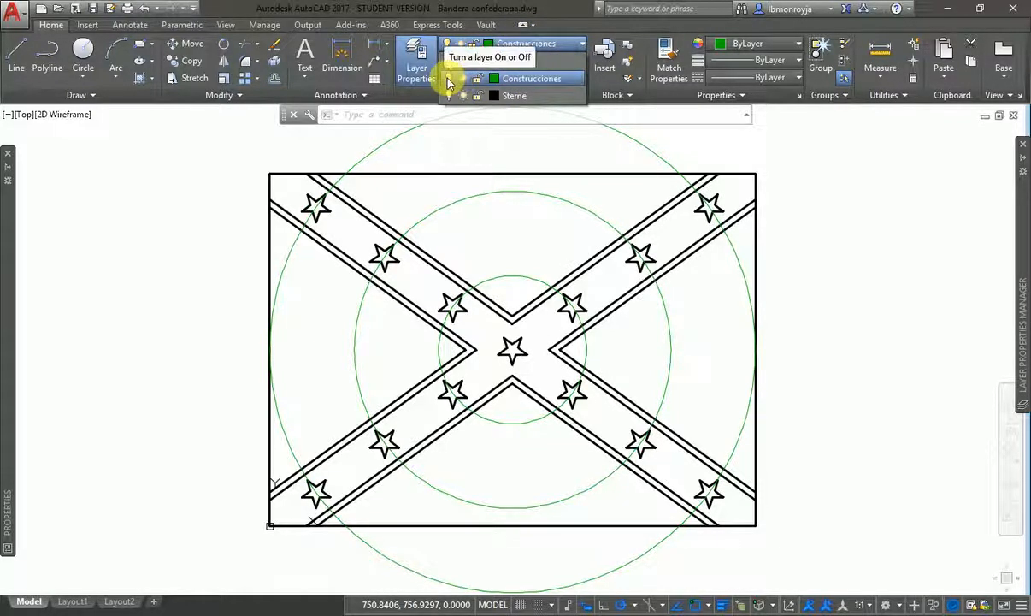
pyautogui.click(448, 79)
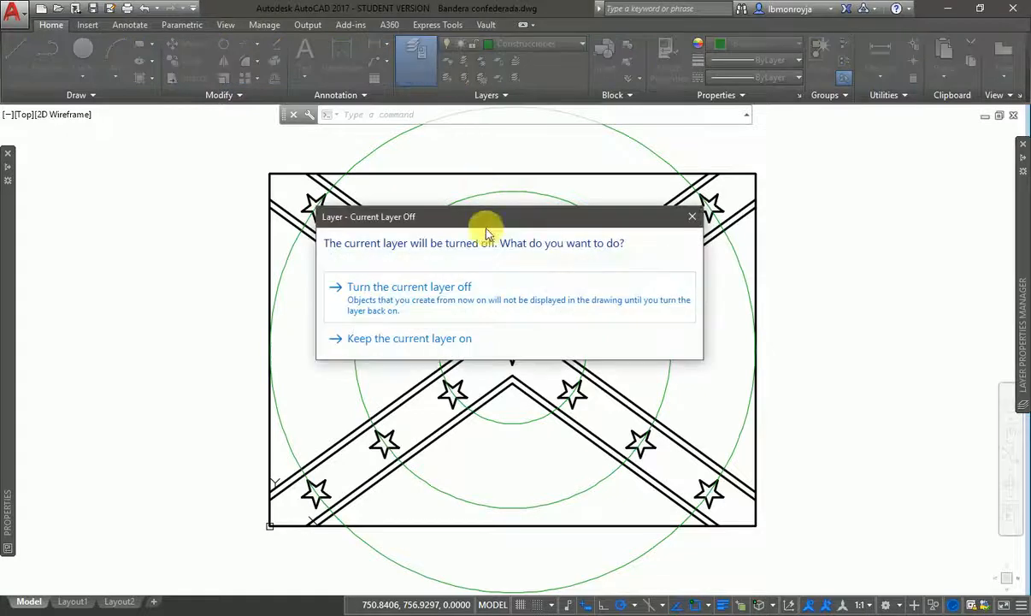
pyautogui.moveTo(483, 219); pyautogui.dragTo(485, 282)
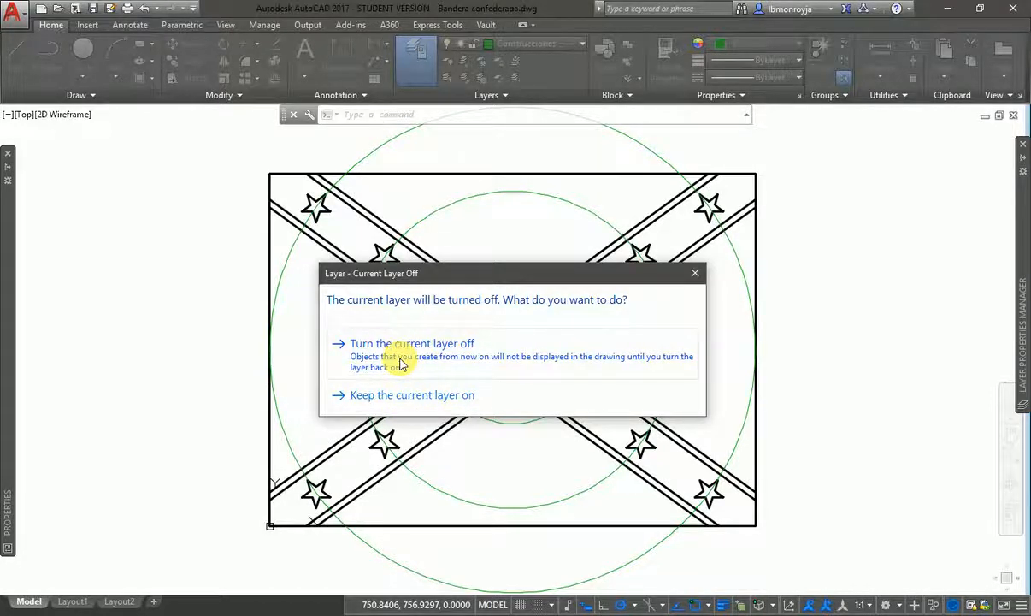
pyautogui.click(402, 360)
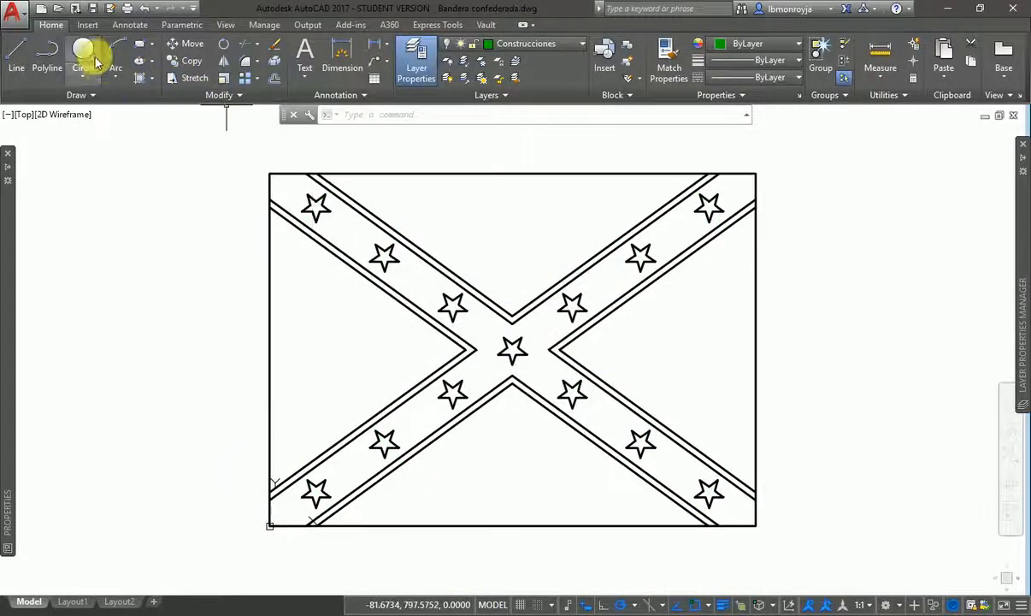
# Draw two diagonal lines on the hidden Construcciones layer, each joining the centres of opposite outermost stars across the flag.
pyautogui.click(18, 54)
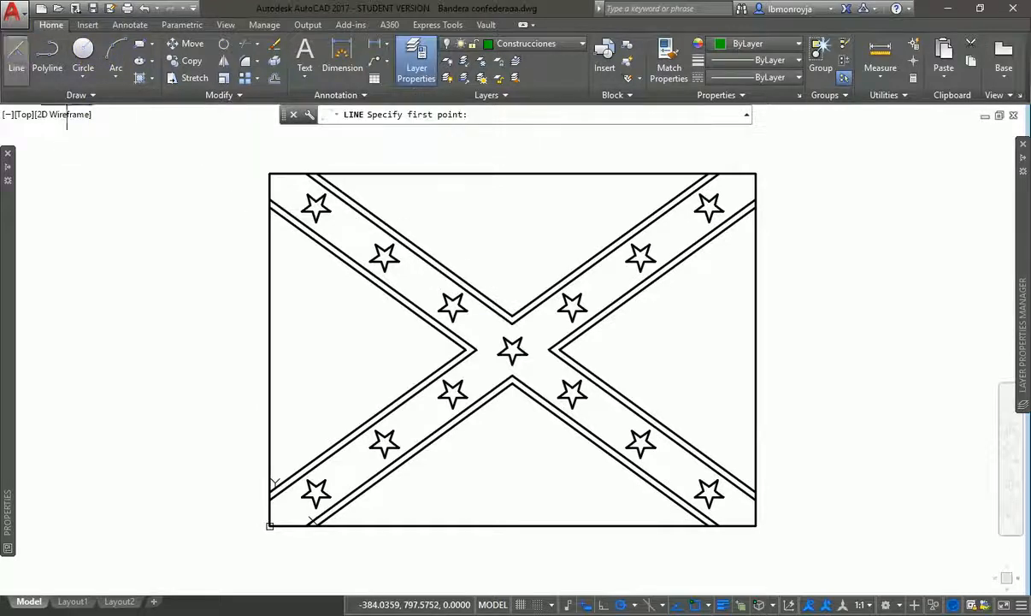
pyautogui.click(315, 206)
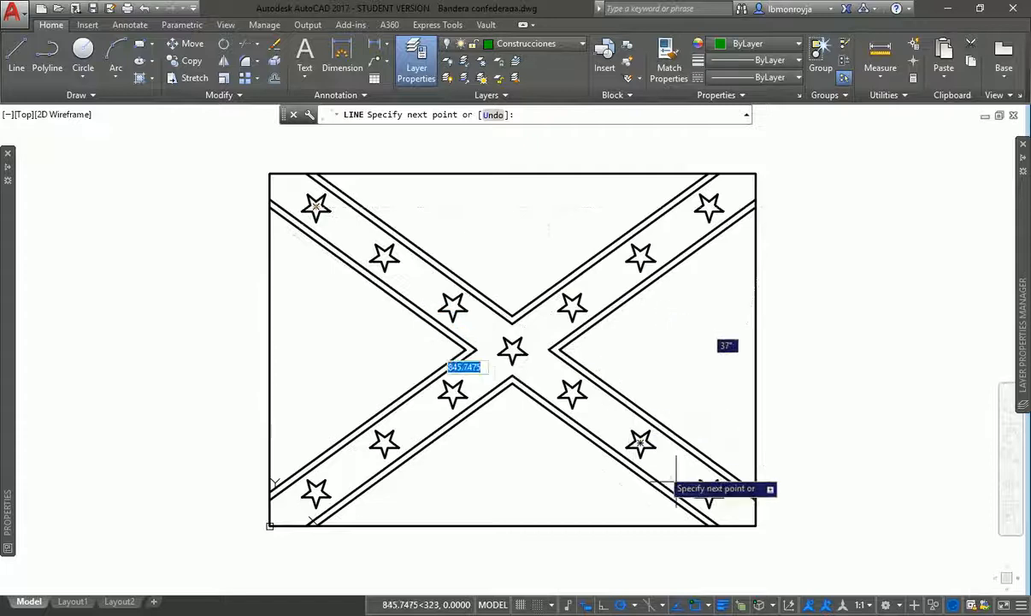
pyautogui.click(708, 493)
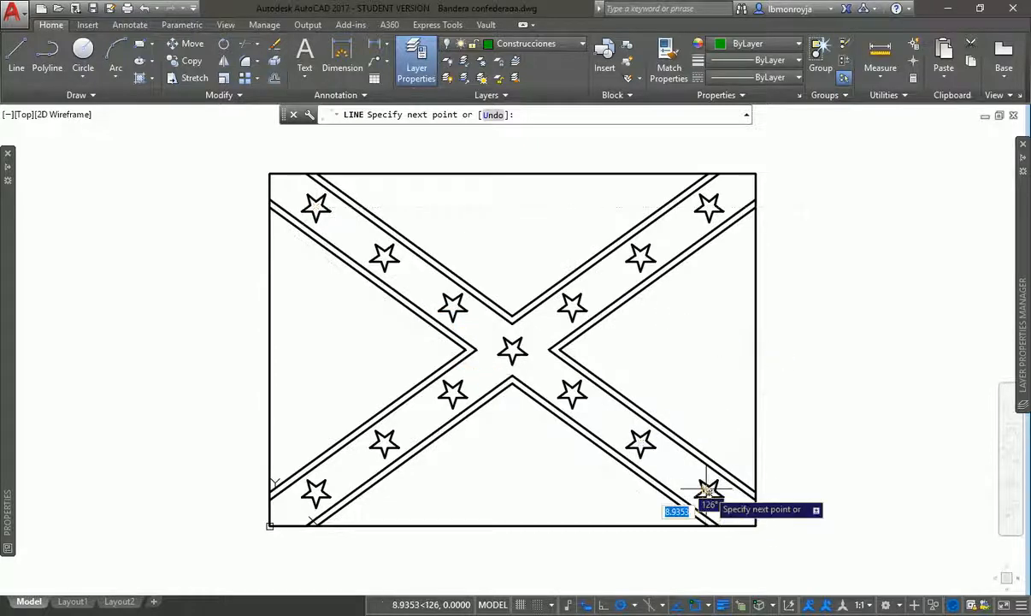
pyautogui.press('Escape')
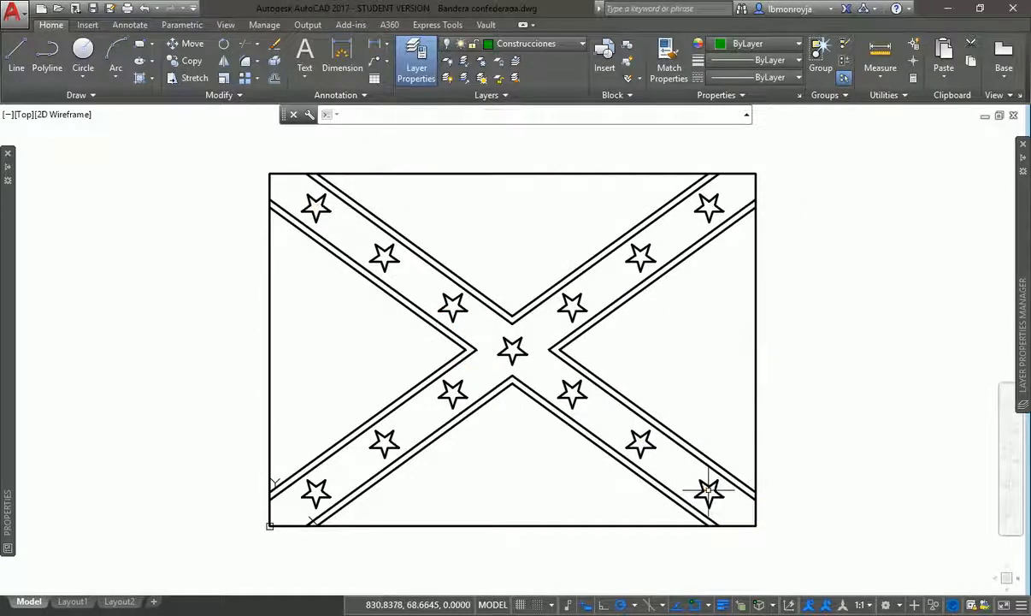
pyautogui.click(15, 56)
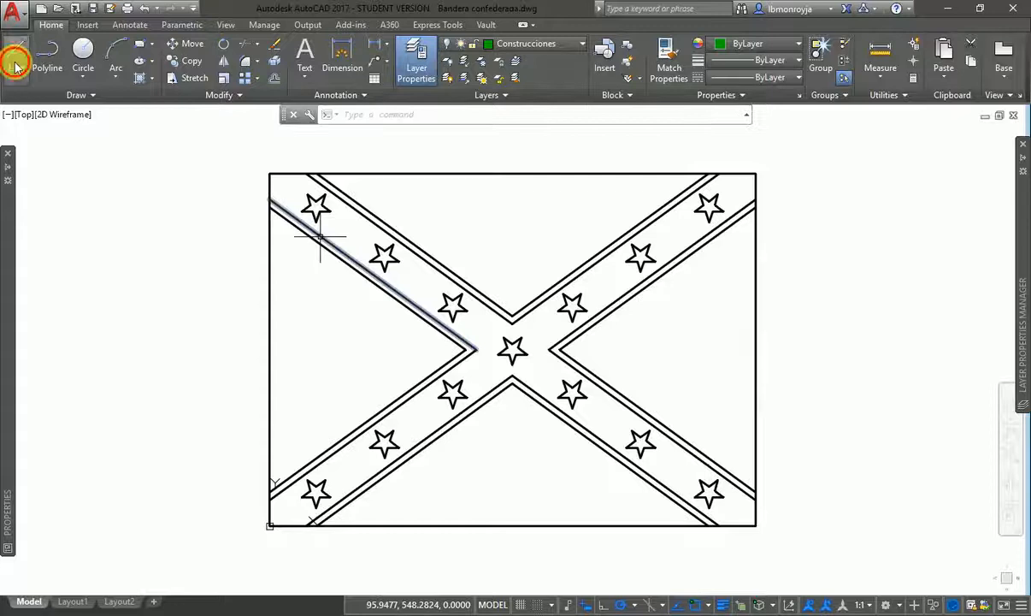
pyautogui.click(315, 492)
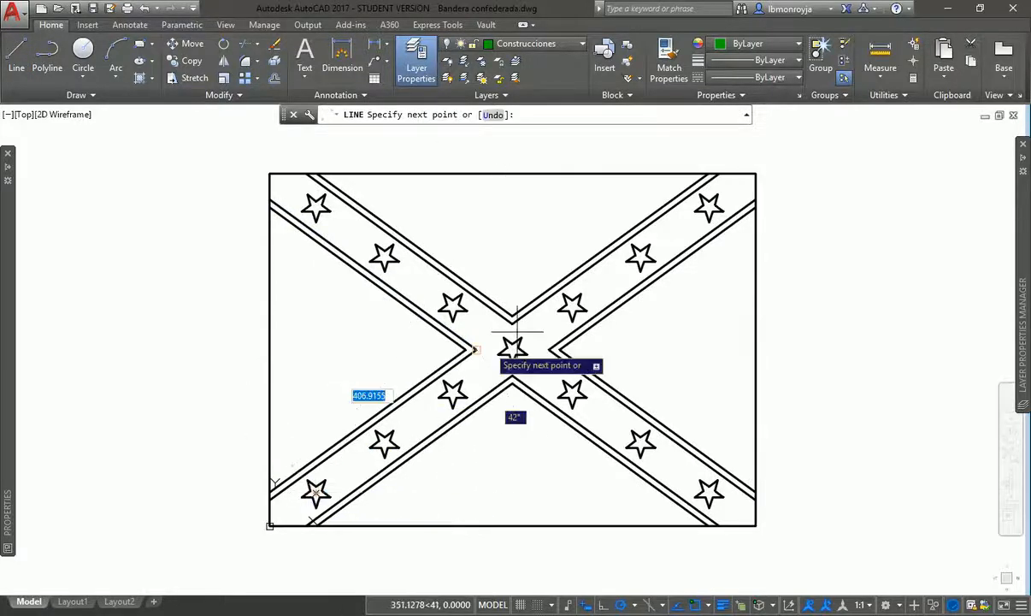
pyautogui.click(708, 207)
pyautogui.press('Escape')
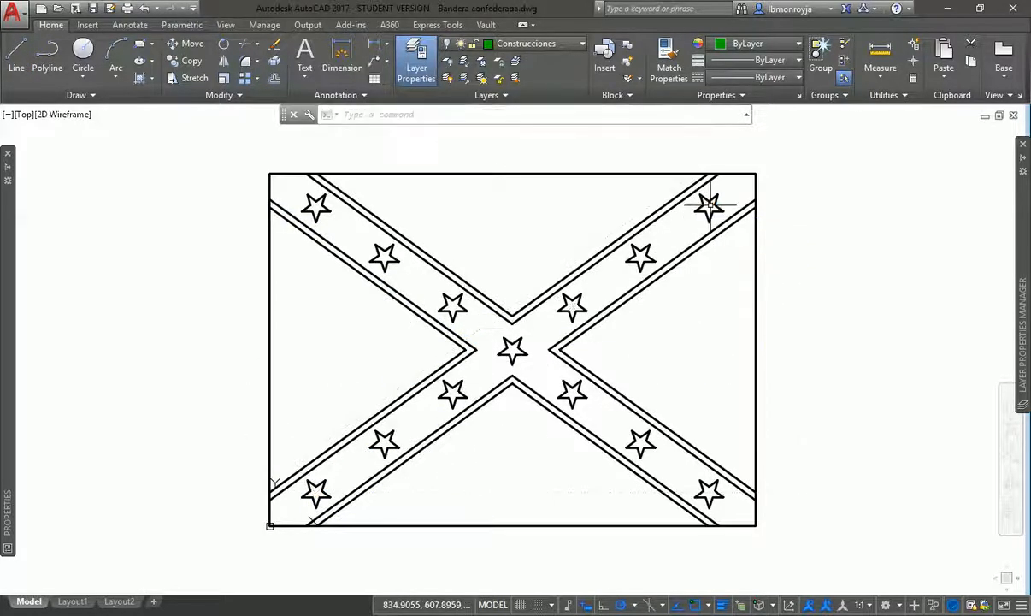
# Turn the Construcciones layer back on and select the diagonal line from the lower-left to the upper-right outermost star.
pyautogui.click(518, 45)
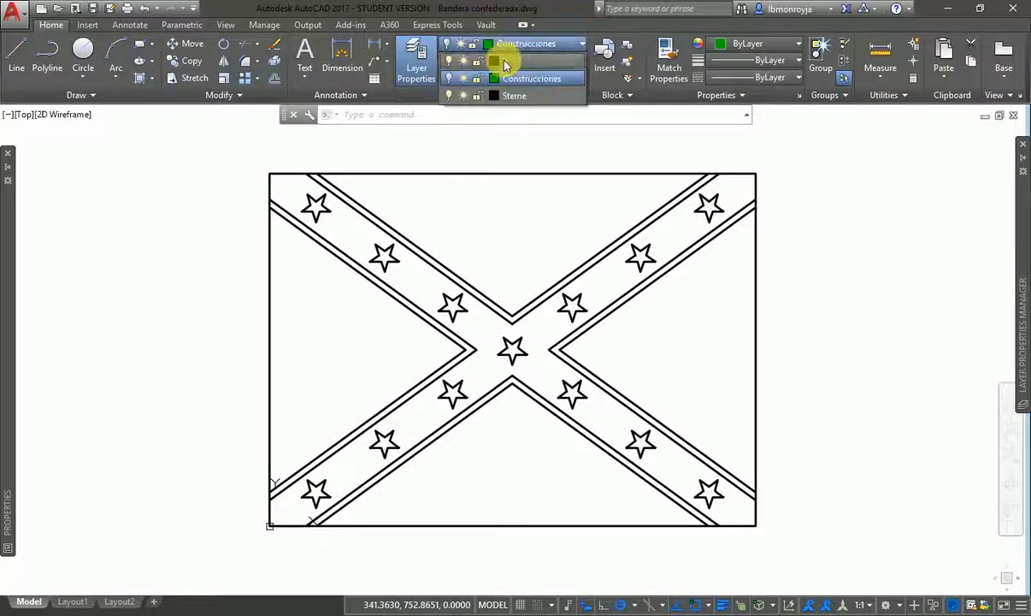
pyautogui.click(451, 81)
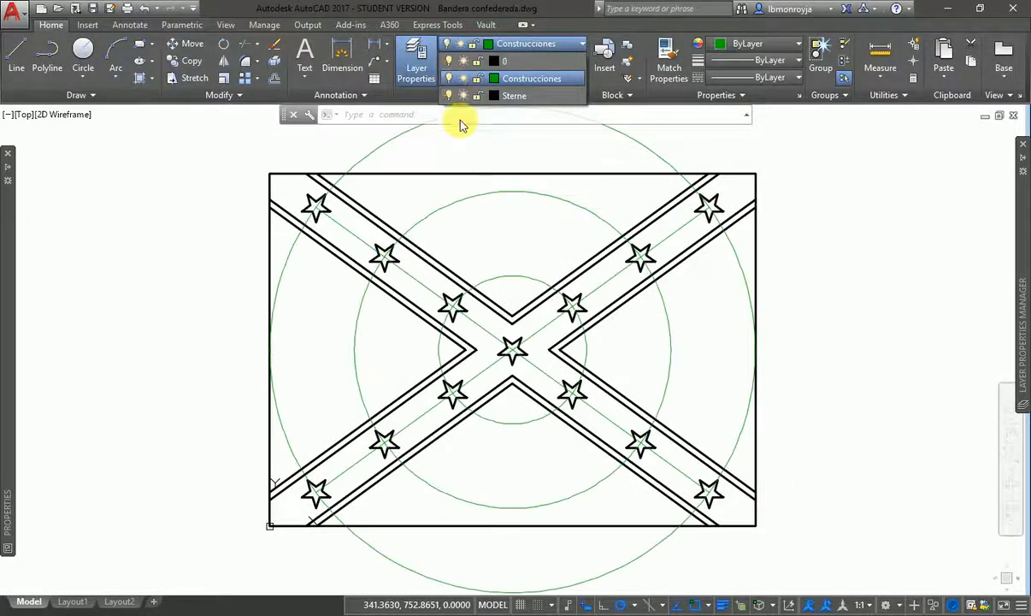
pyautogui.click(599, 288)
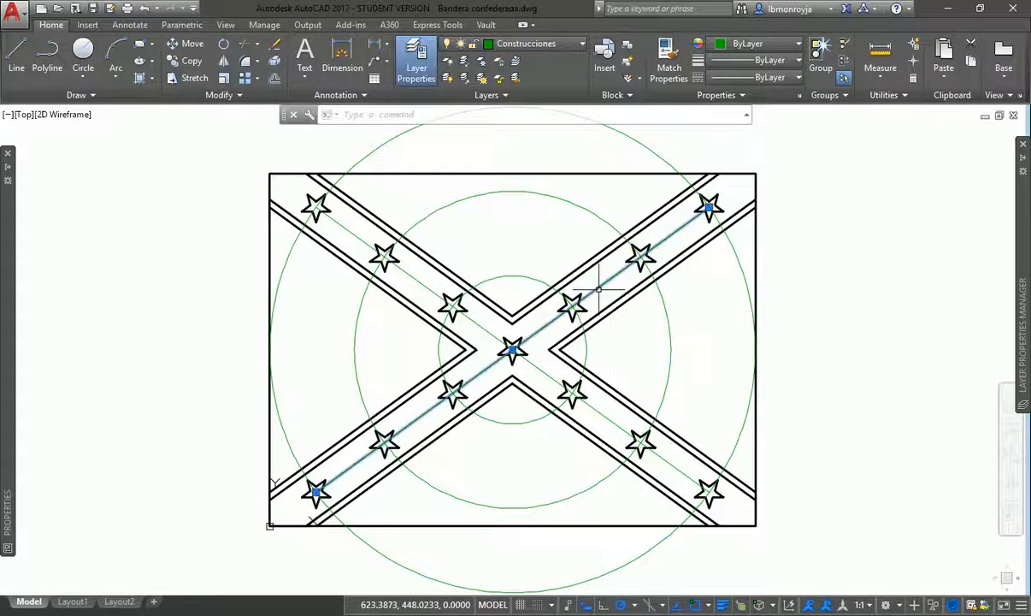
# Clear the selection and try to freeze the Construcciones layer while it is the current layer.
pyautogui.click(423, 279)
pyautogui.press('Escape')
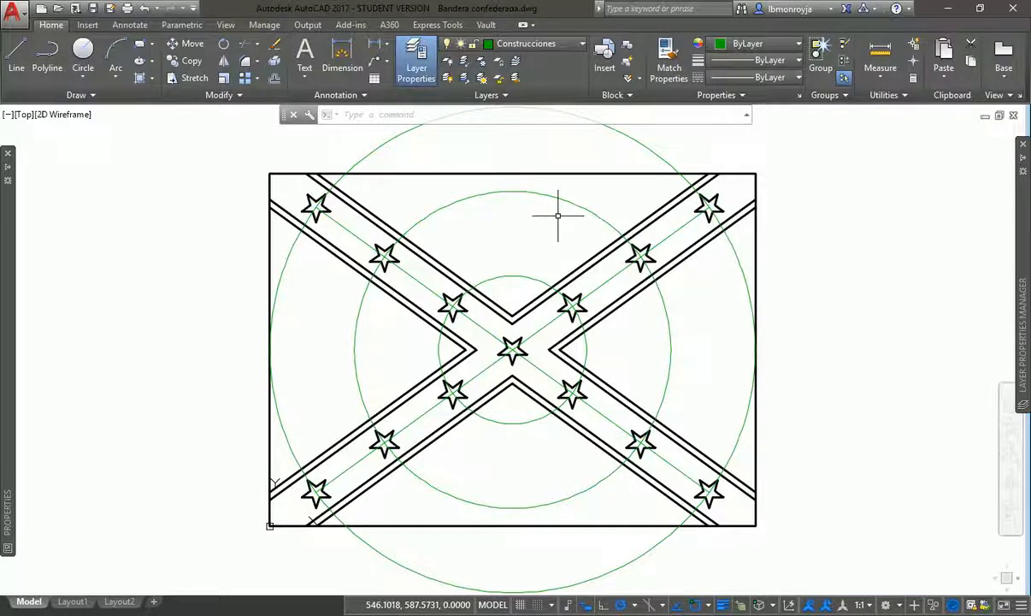
pyautogui.click(533, 51)
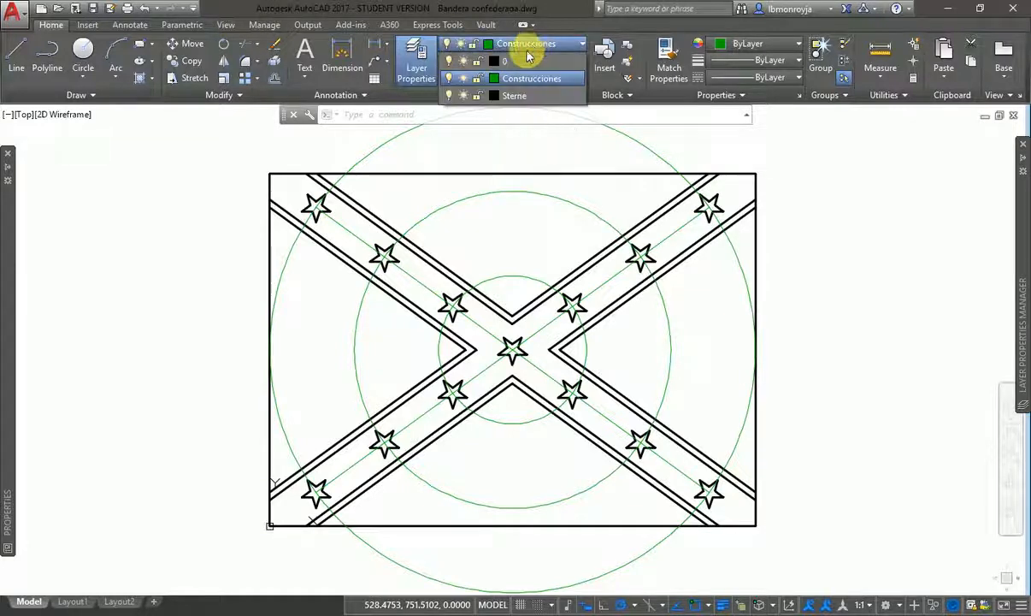
pyautogui.click(465, 82)
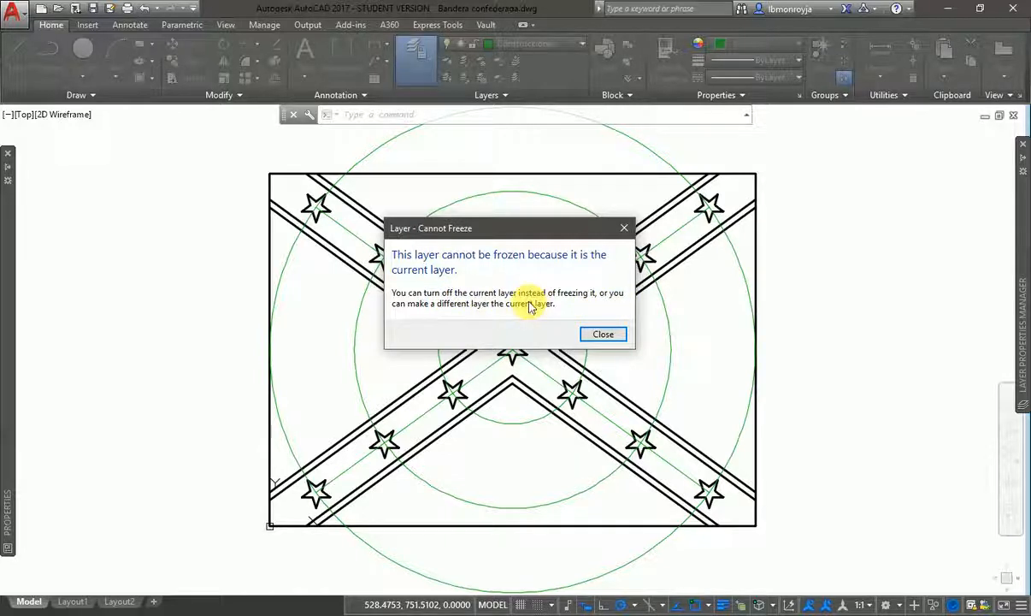
pyautogui.click(605, 335)
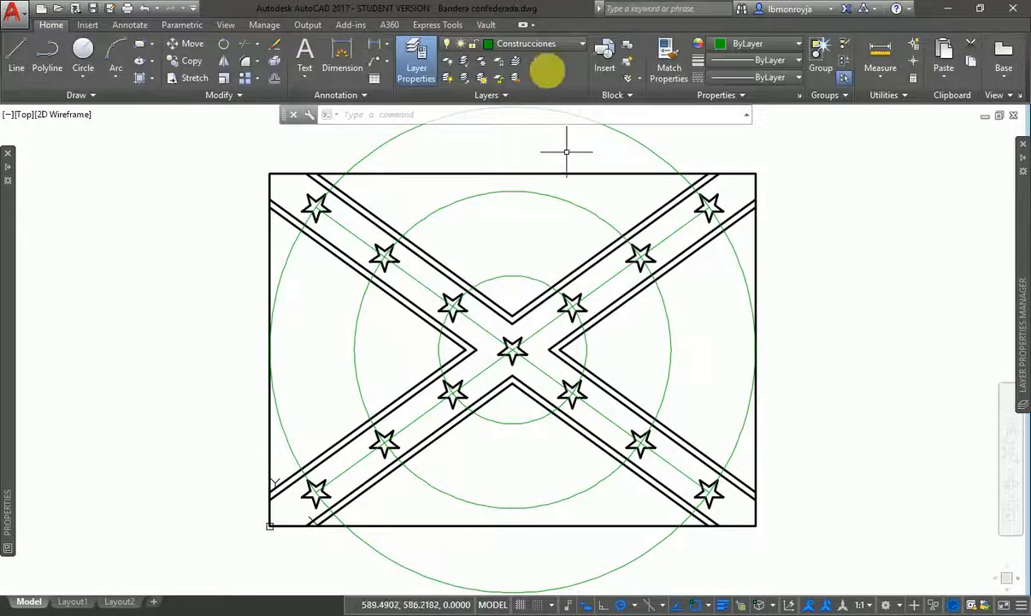
# Make Sterne the current layer, and freeze and thaw the Construcciones layer.
pyautogui.click(544, 44)
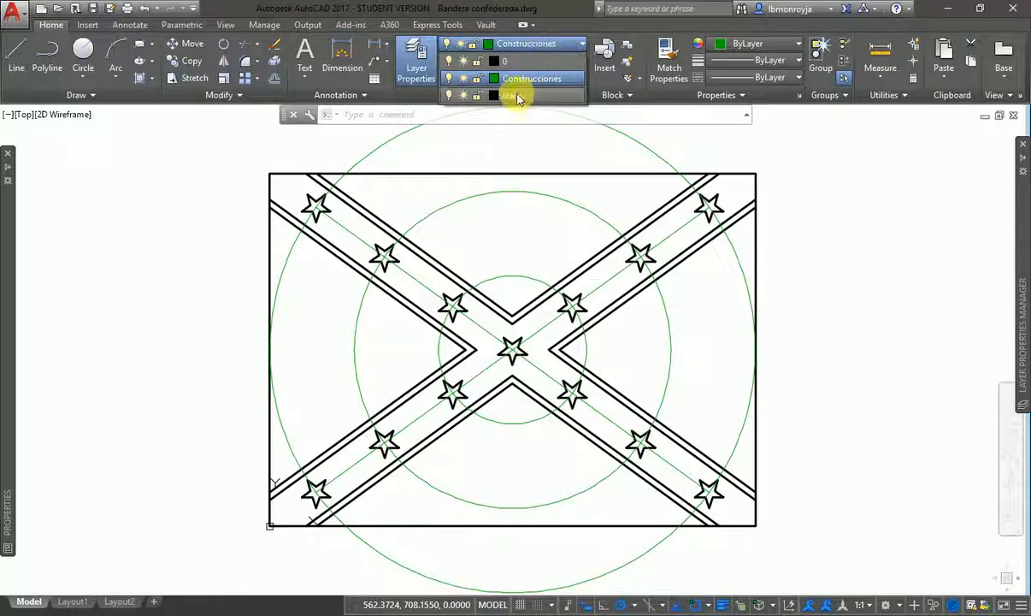
pyautogui.click(517, 96)
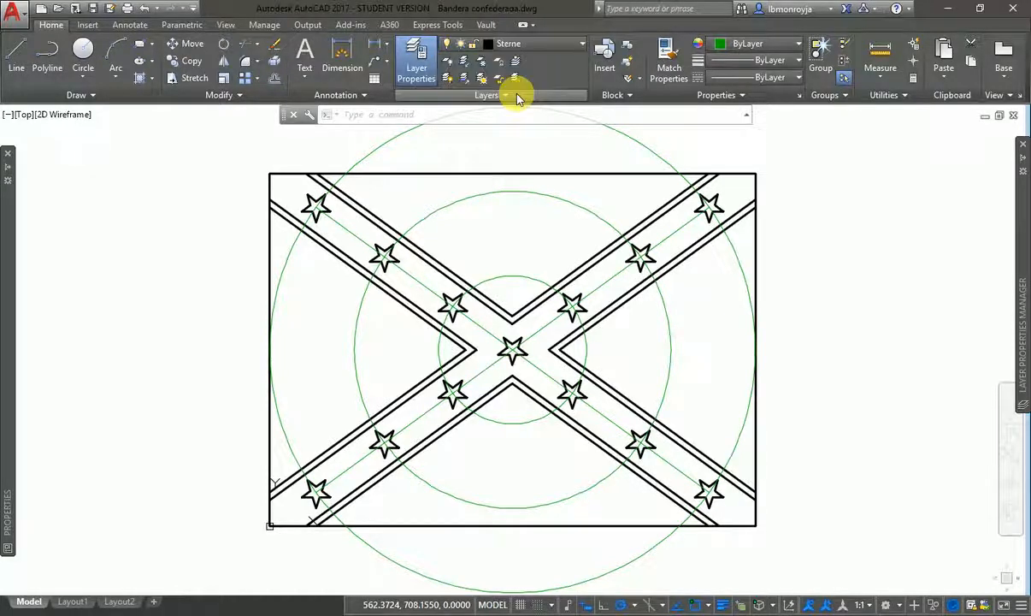
pyautogui.click(522, 43)
pyautogui.click(462, 81)
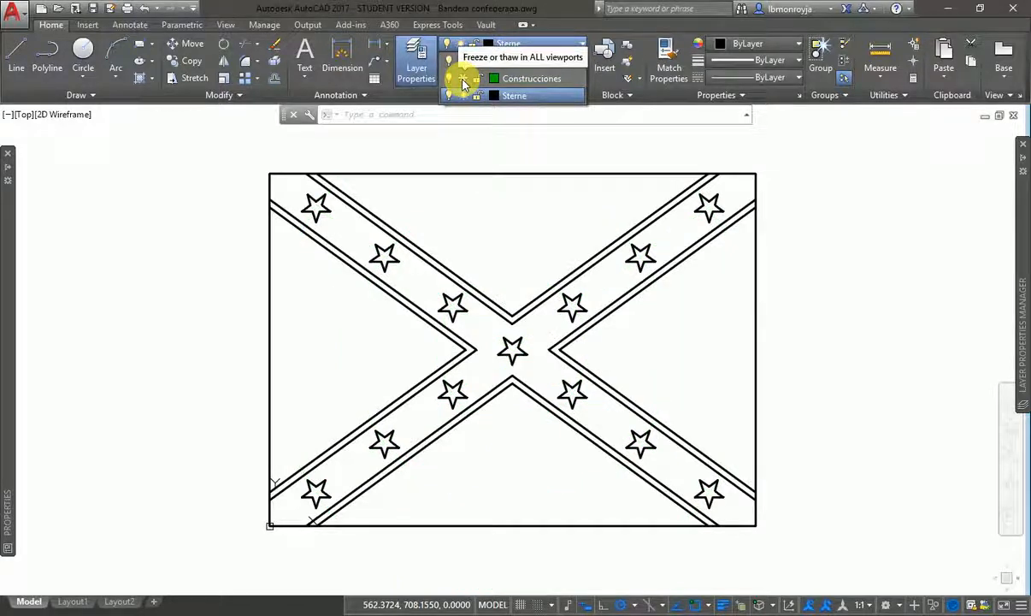
pyautogui.click(462, 81)
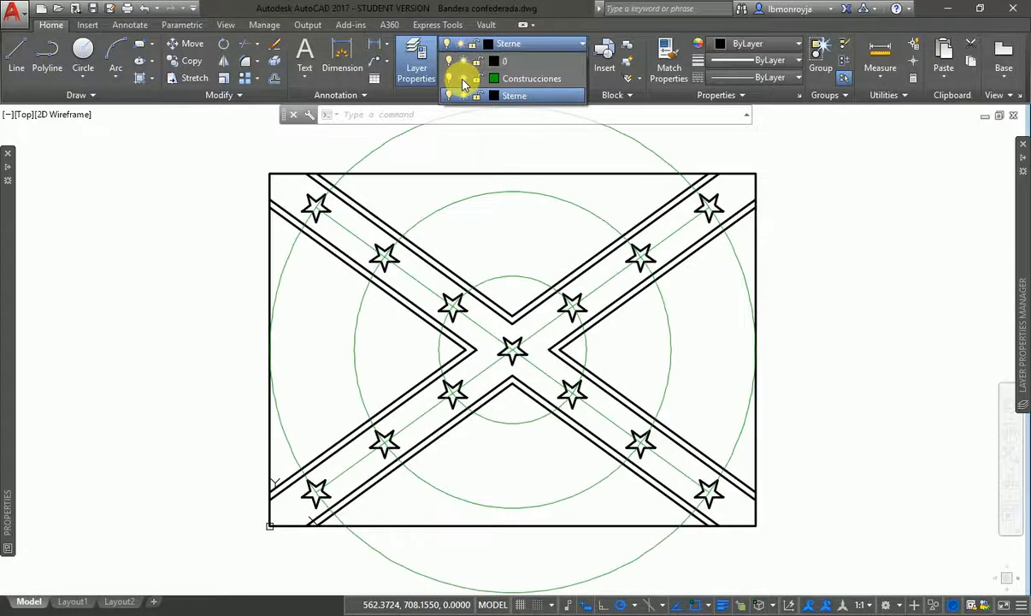
pyautogui.click(629, 220)
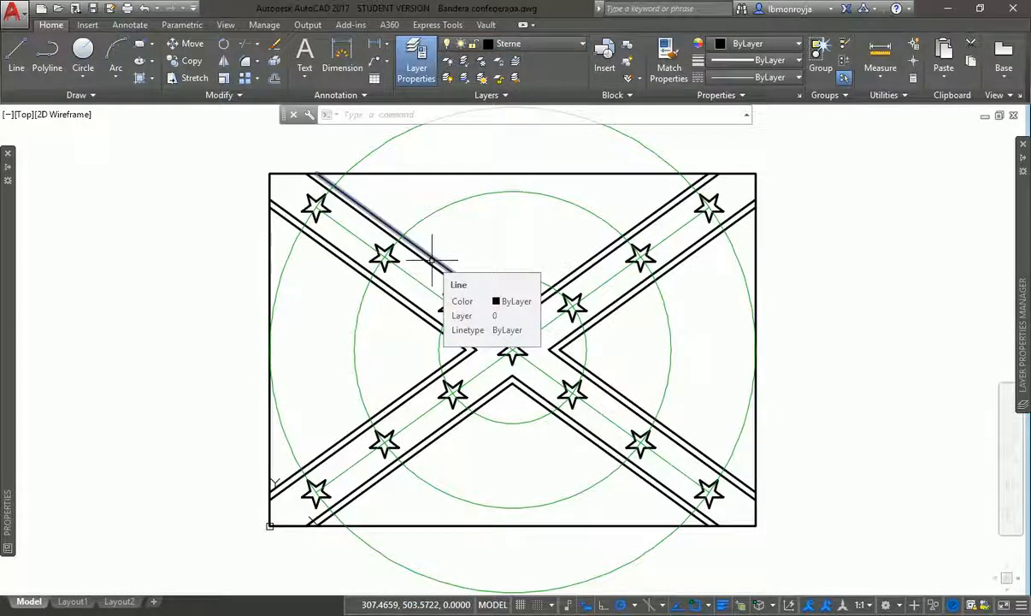
pyautogui.click(668, 236)
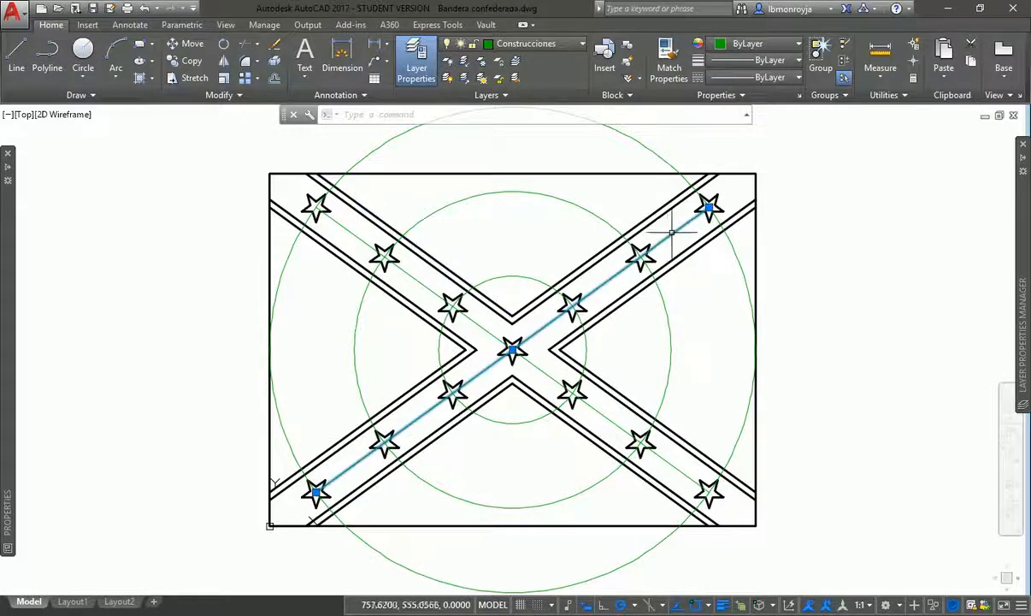
pyautogui.click(709, 206)
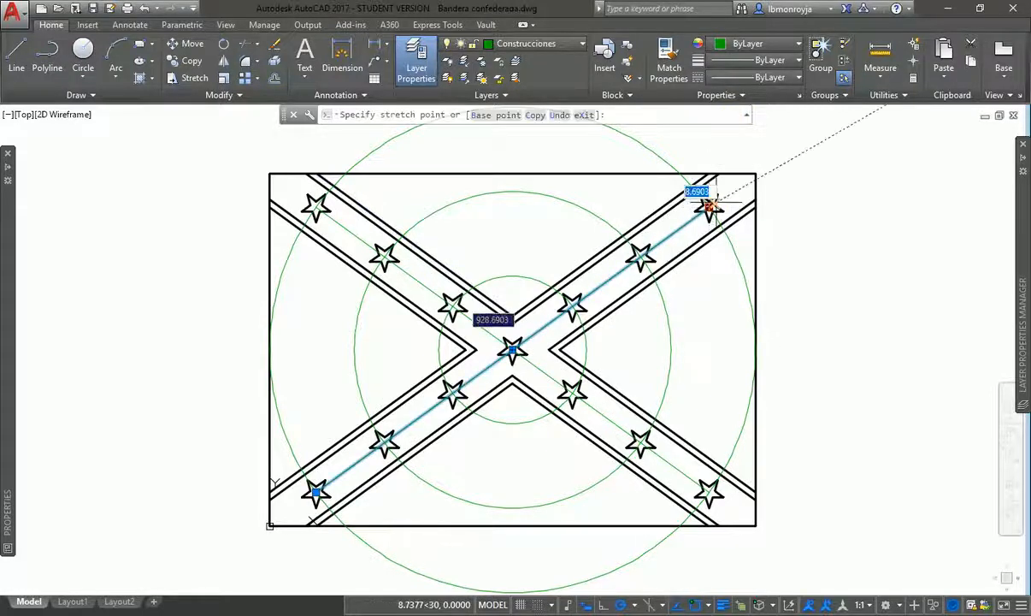
pyautogui.click(756, 172)
pyautogui.press('Escape')
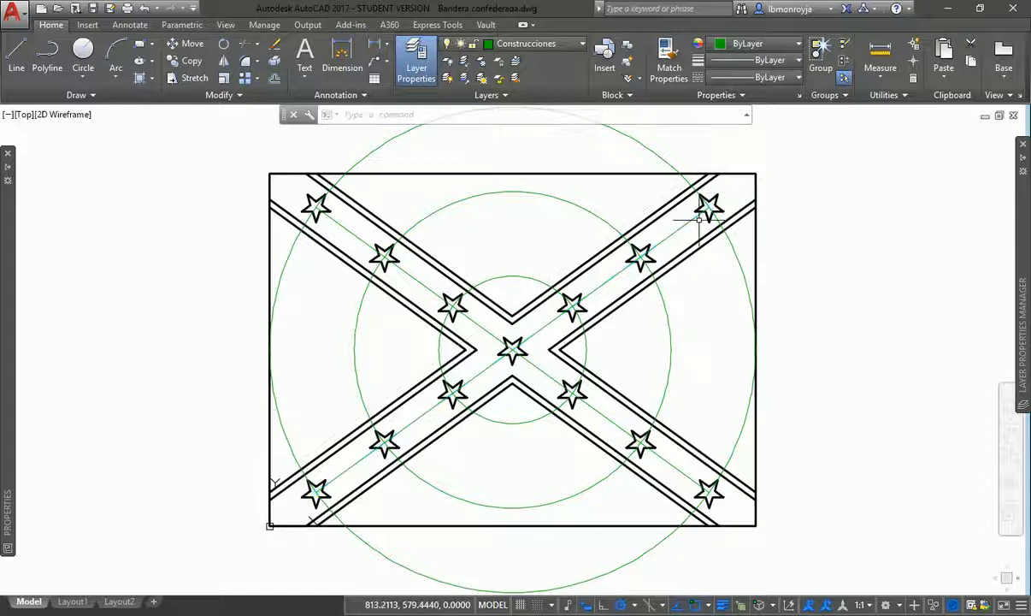
# Extend both ends of the two diagonal construction lines to the flag's outer rectangle.
pyautogui.click(756, 186)
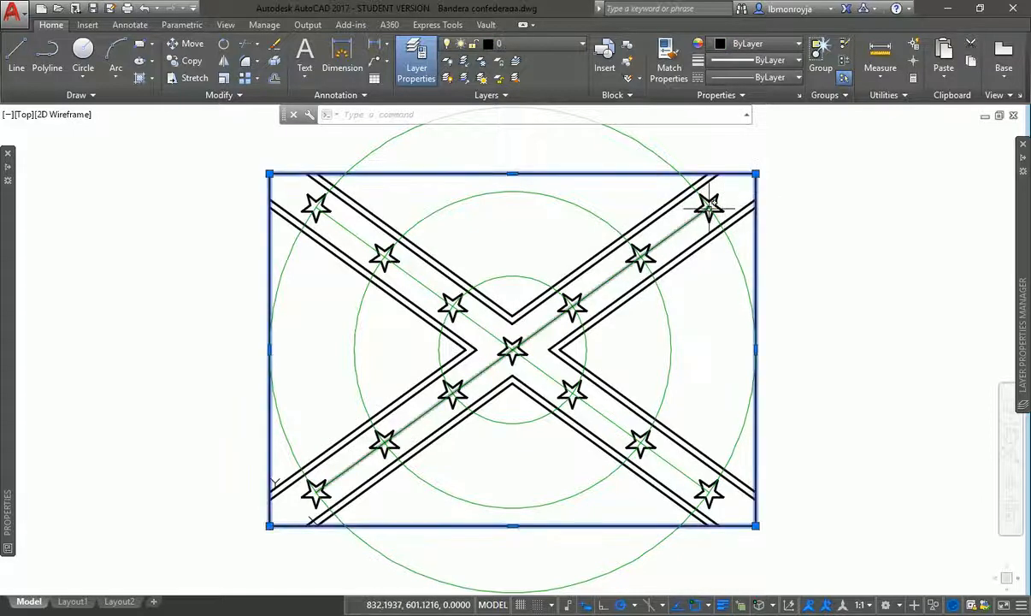
pyautogui.write('EX')
pyautogui.press('Return')
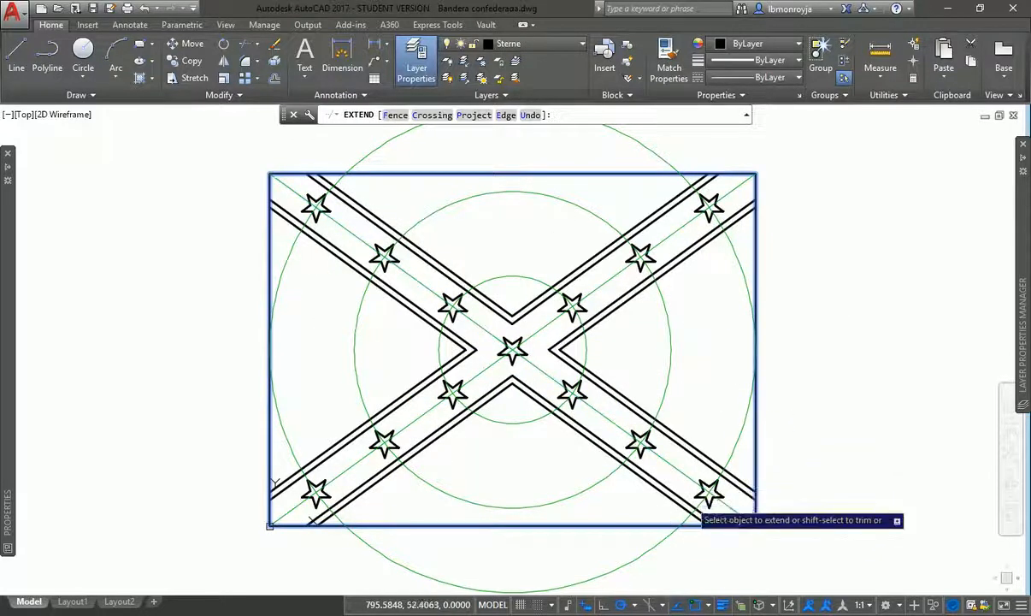
pyautogui.press('Escape')
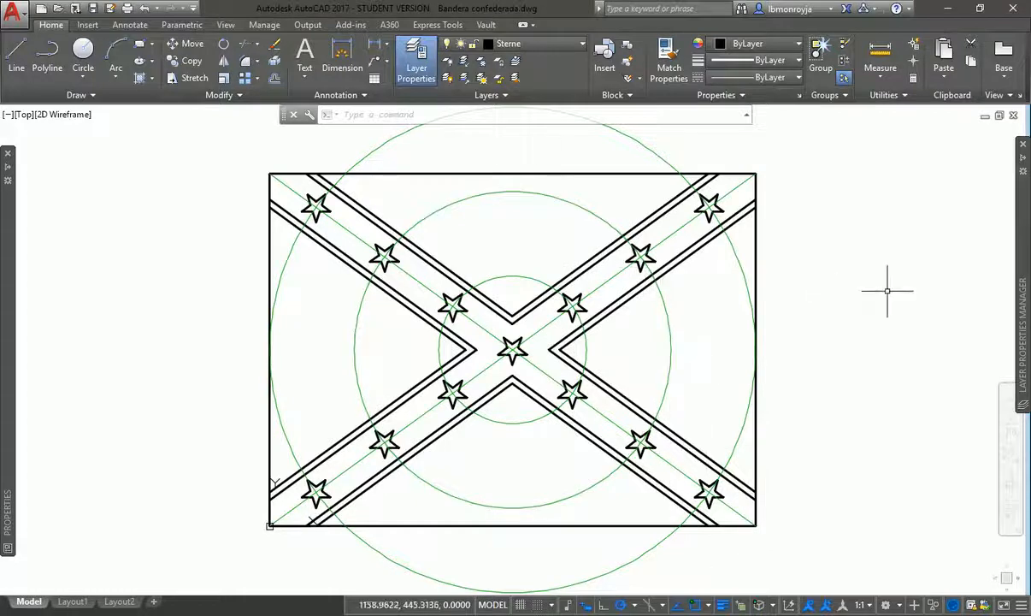
# Toggle the sort order of the layers by name twice in the layer manager.
pyautogui.moveTo(1020, 235)
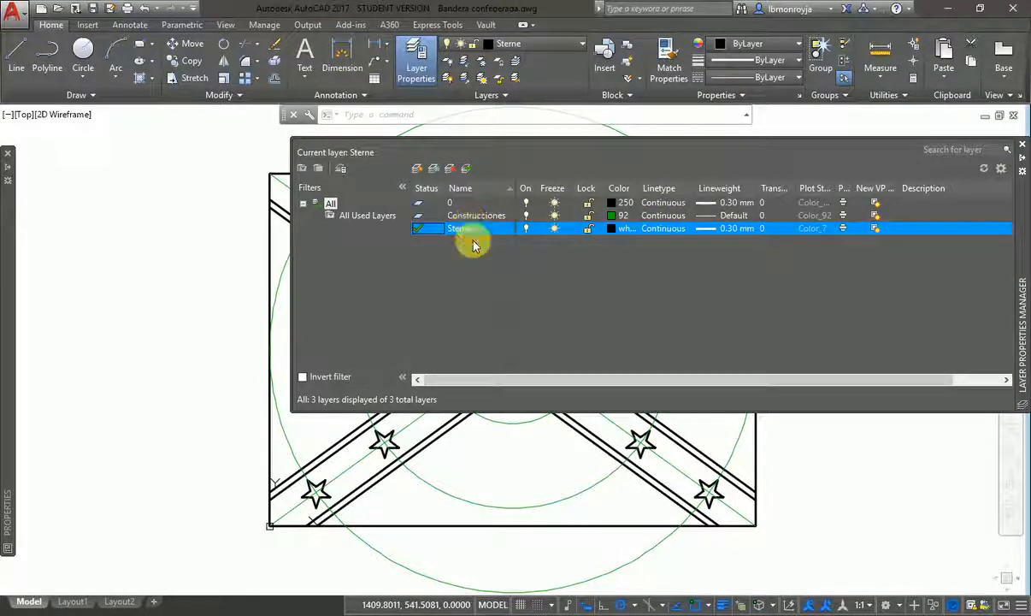
pyautogui.click(462, 188)
pyautogui.click(462, 188)
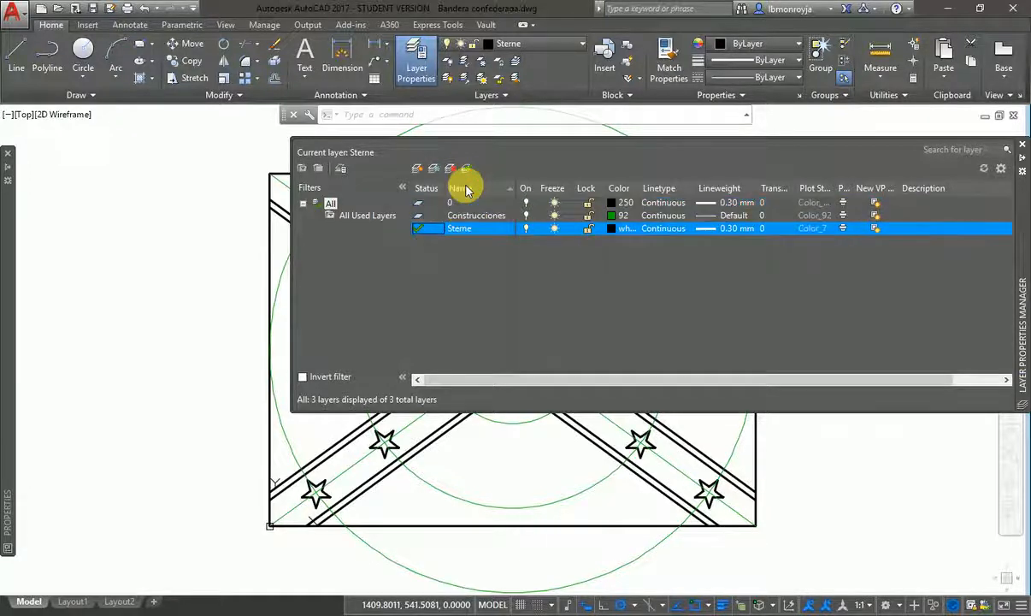
pyautogui.click(459, 232)
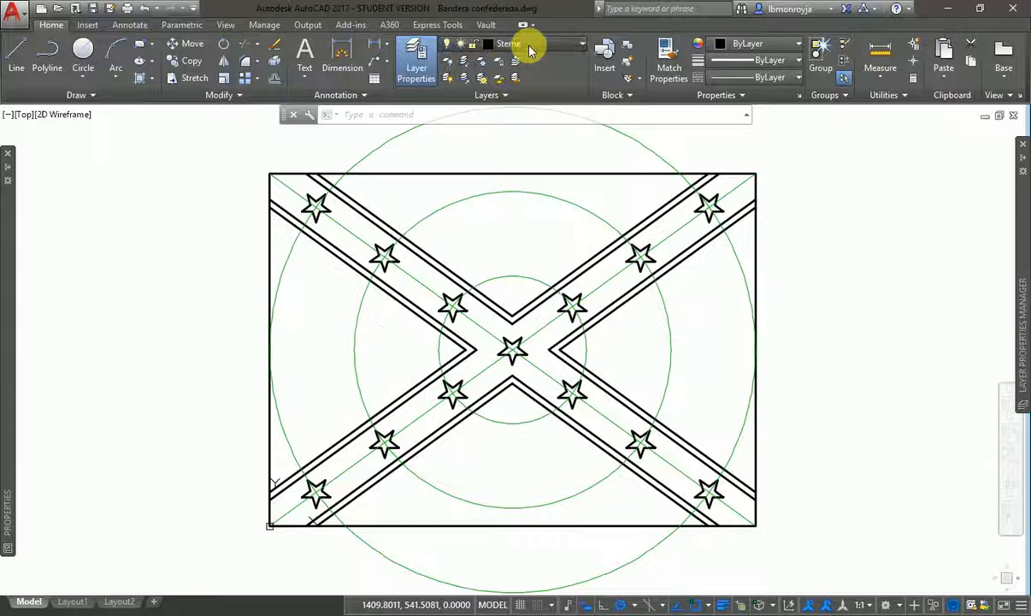
pyautogui.click(530, 50)
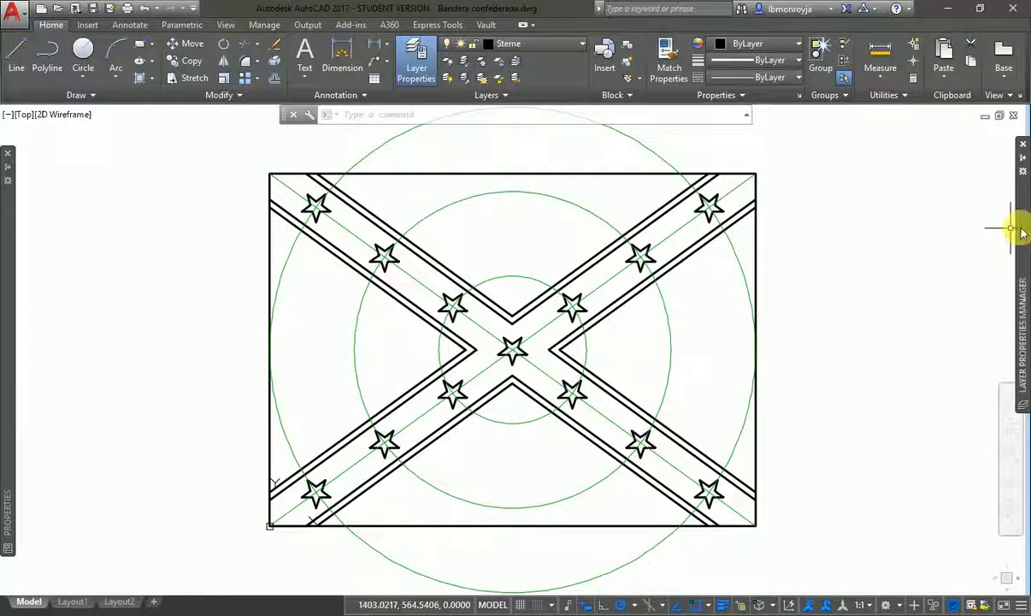
# Load the ACAD_ISO08W100 linetype from acadiso.lin and assign it to the Construcciones layer.
pyautogui.moveTo(1019, 225)
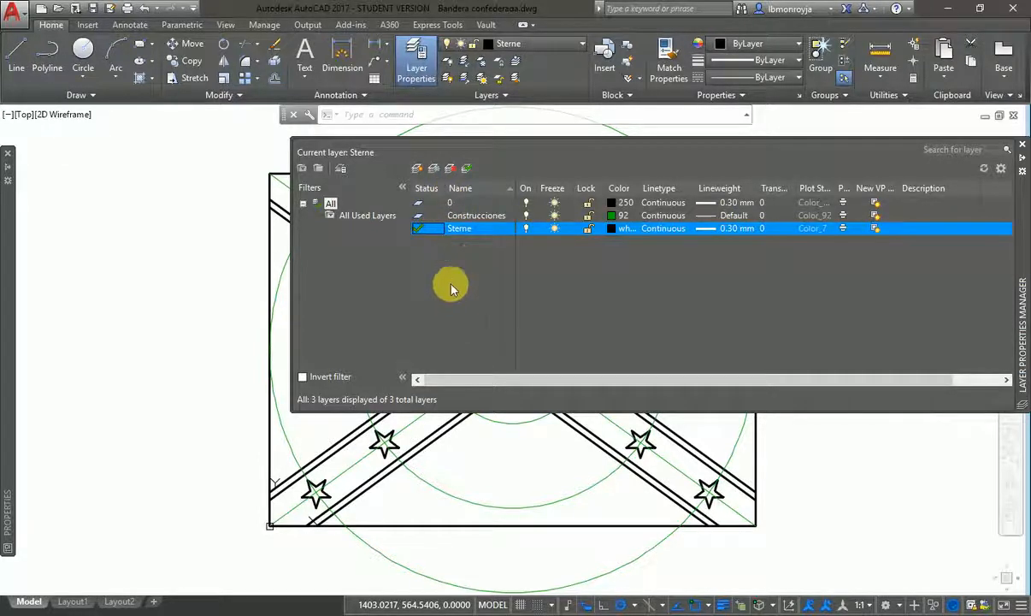
pyautogui.click(662, 216)
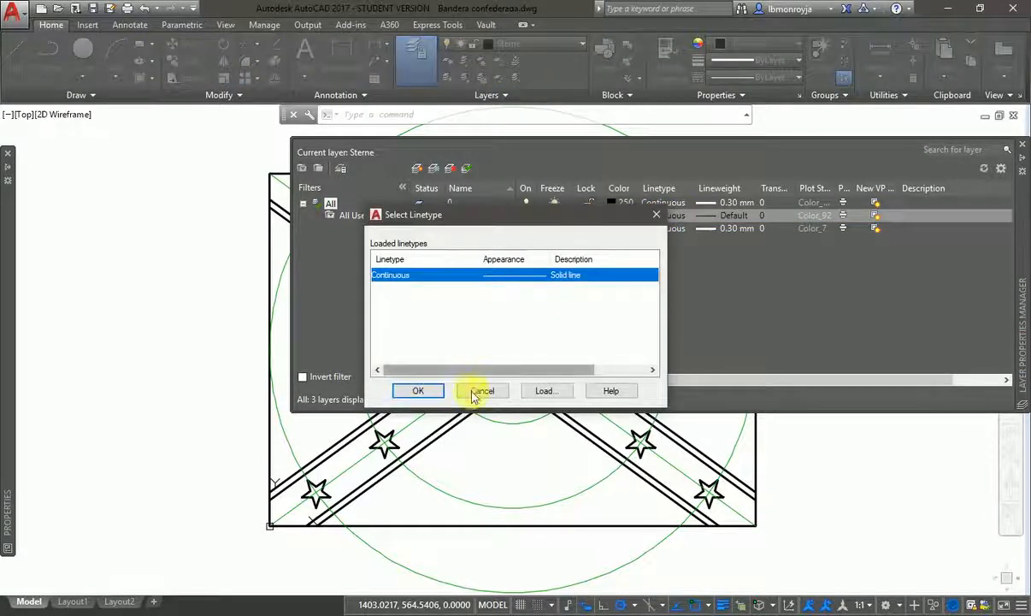
pyautogui.click(481, 395)
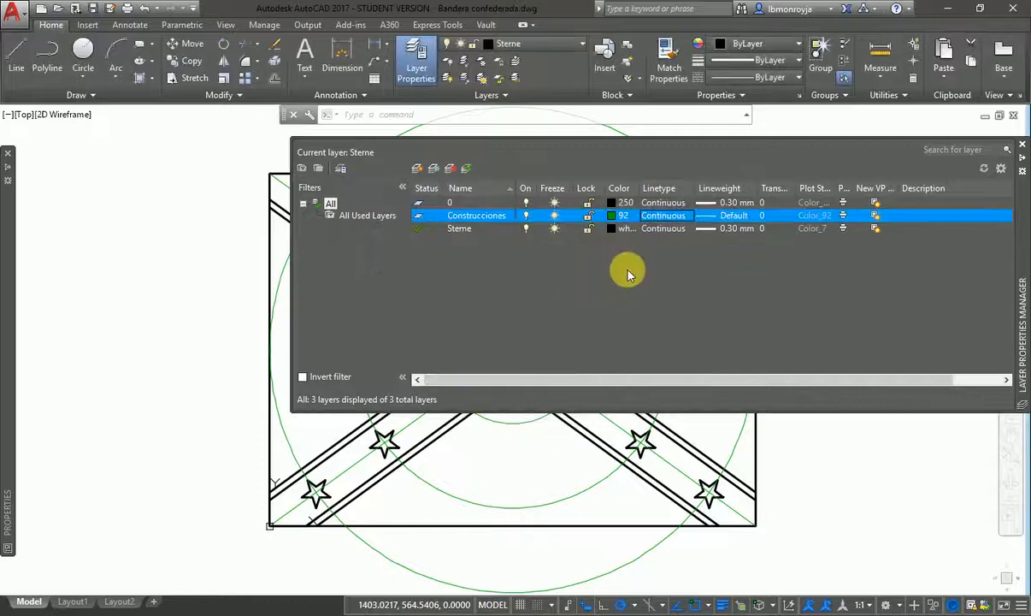
pyautogui.click(662, 221)
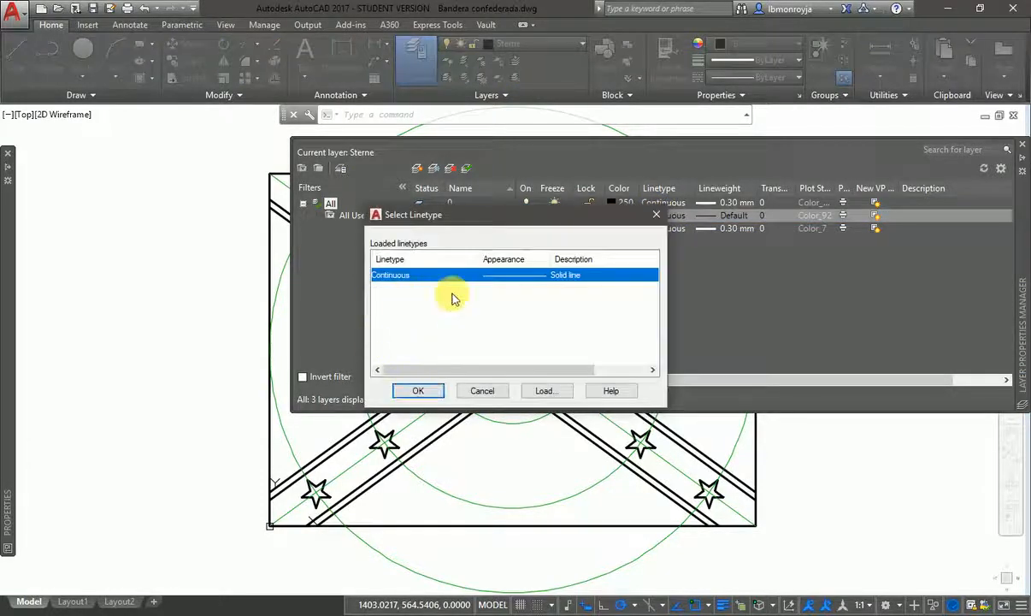
pyautogui.moveTo(466, 224); pyautogui.dragTo(246, 202)
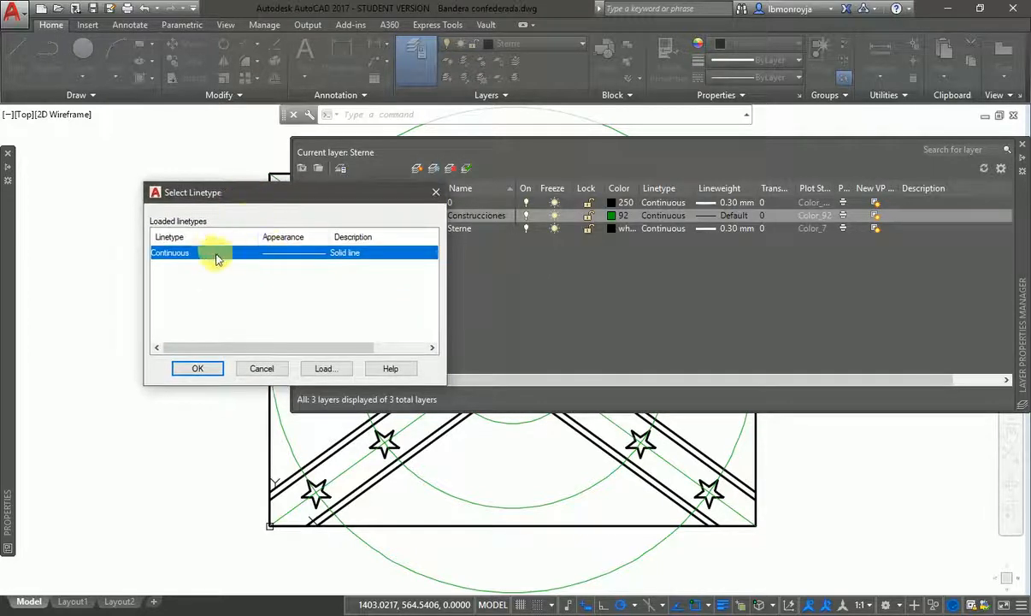
pyautogui.click(325, 369)
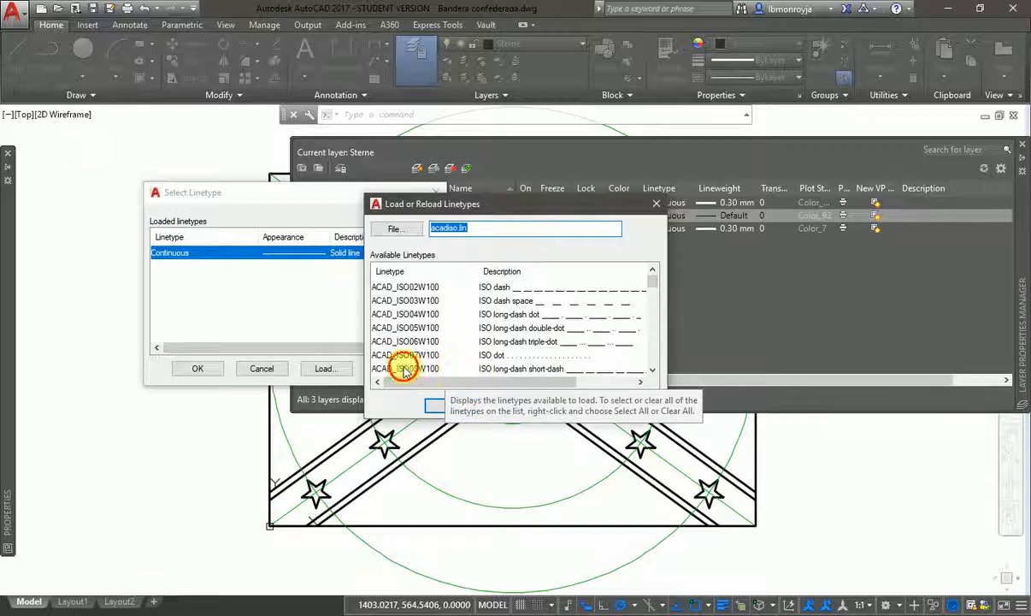
pyautogui.click(405, 369)
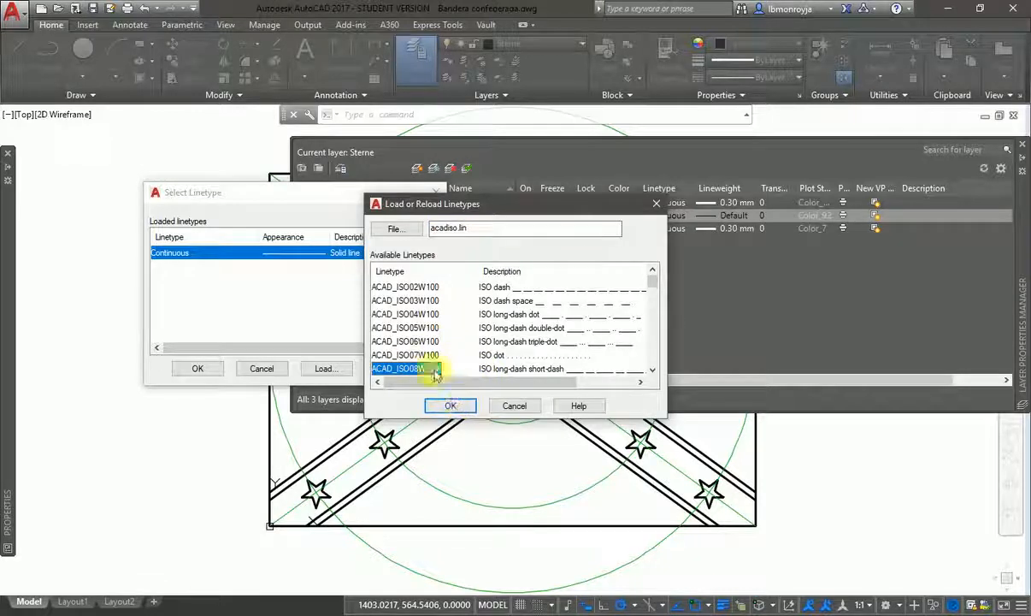
pyautogui.click(456, 407)
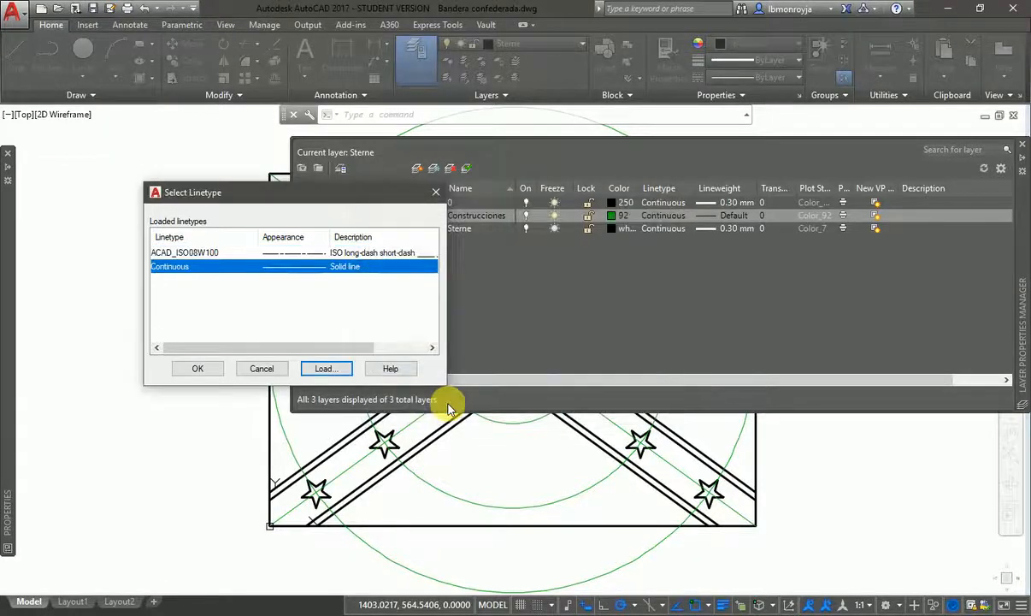
pyautogui.click(198, 253)
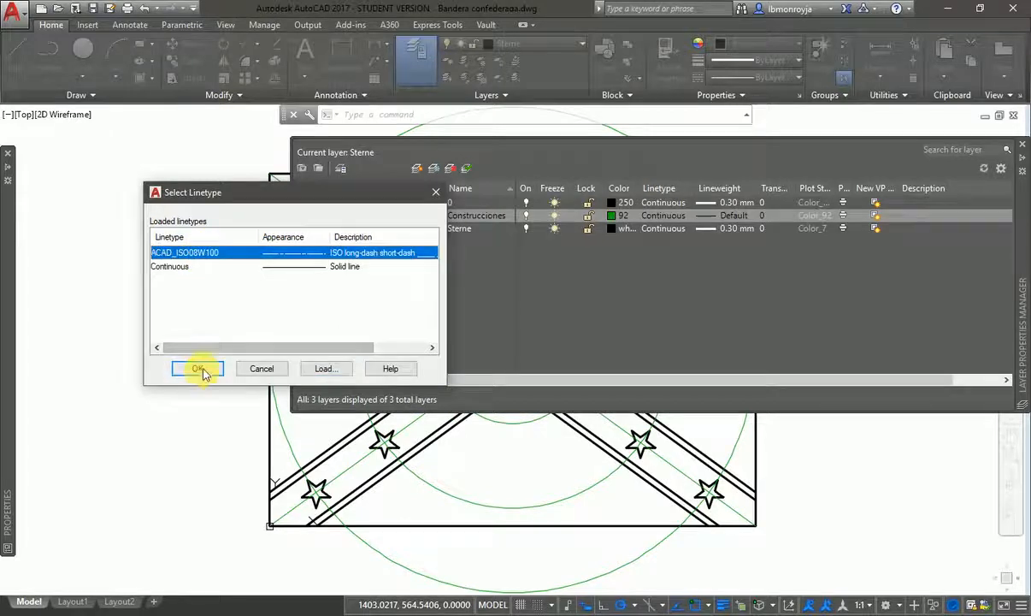
pyautogui.click(199, 368)
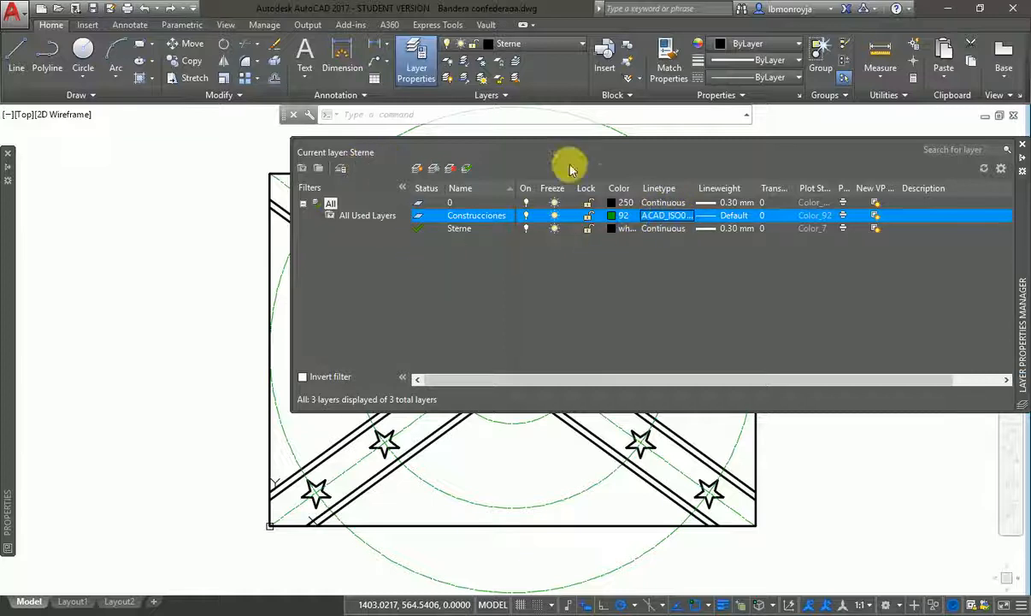
pyautogui.click(228, 214)
pyautogui.press('Escape')
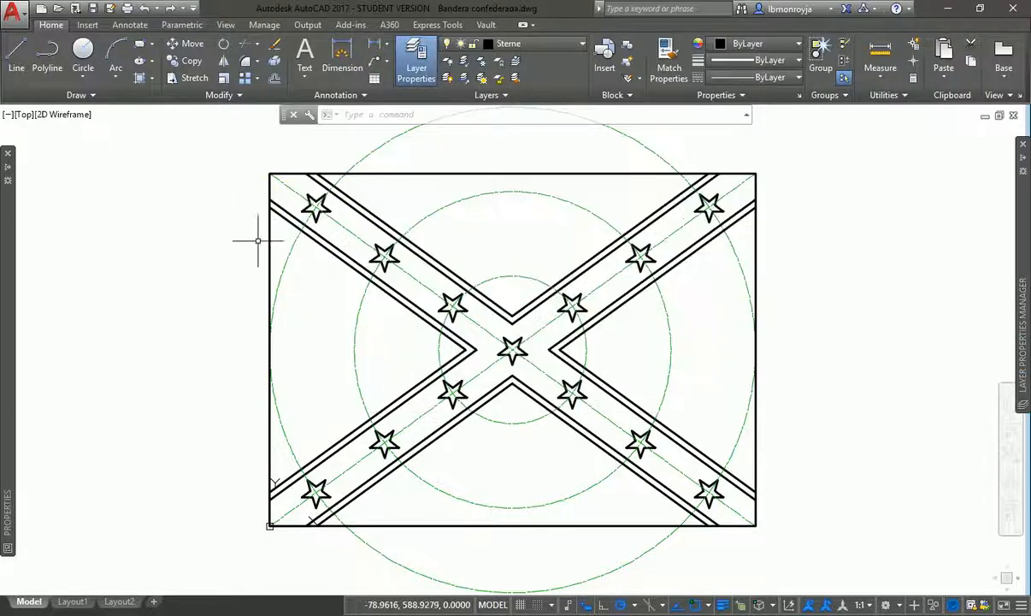
# Examine the construction lines' linetype up close around the innermost star of the upper-left arm, and return to the whole flag.
pyautogui.write('z')
pyautogui.press('Return')
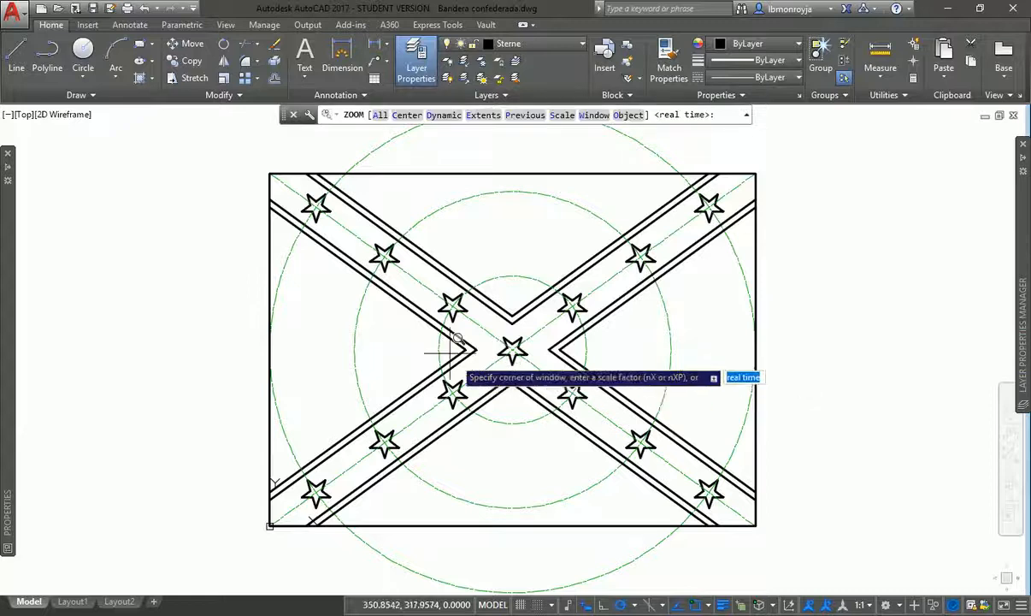
pyautogui.click(396, 342)
pyautogui.click(525, 244)
pyautogui.click(525, 244)
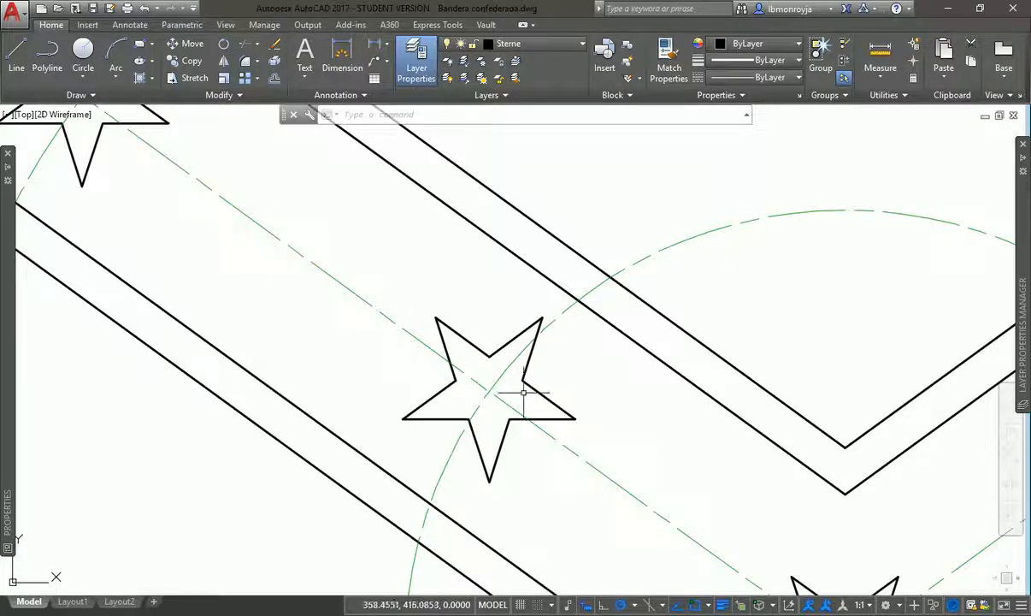
pyautogui.middleClick(592, 222)
pyautogui.middleClick(593, 222)
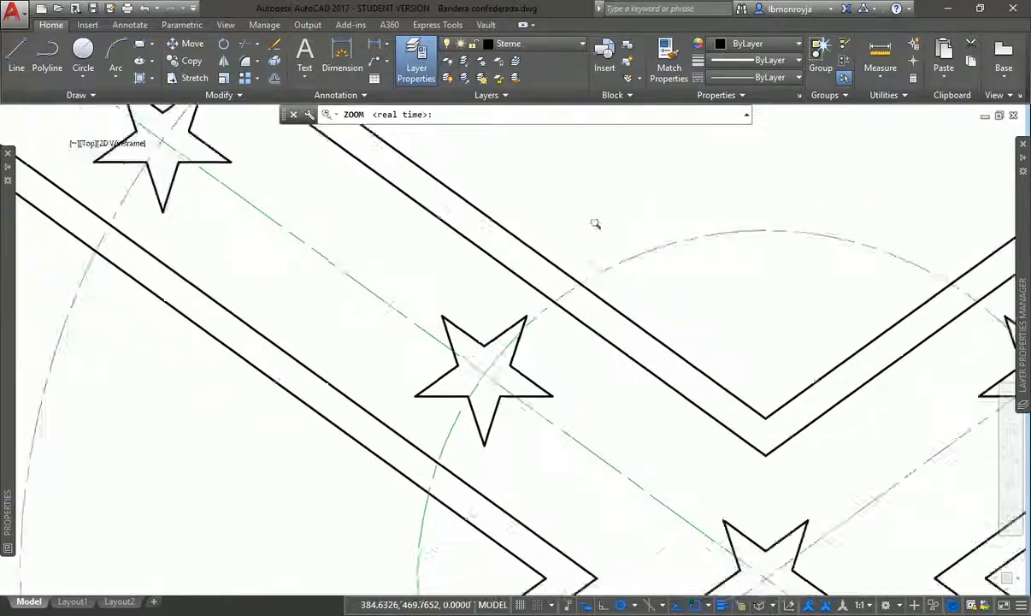
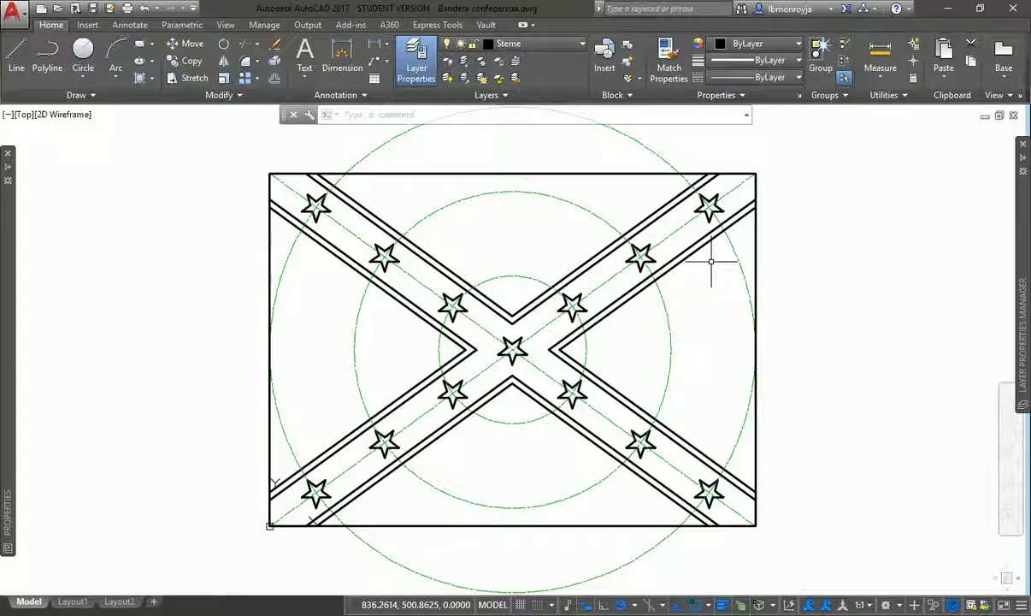
# Turn off the layers of a star and the middle construction circle by picking them, accepting turning off the current layer Sterne.
pyautogui.click(563, 43)
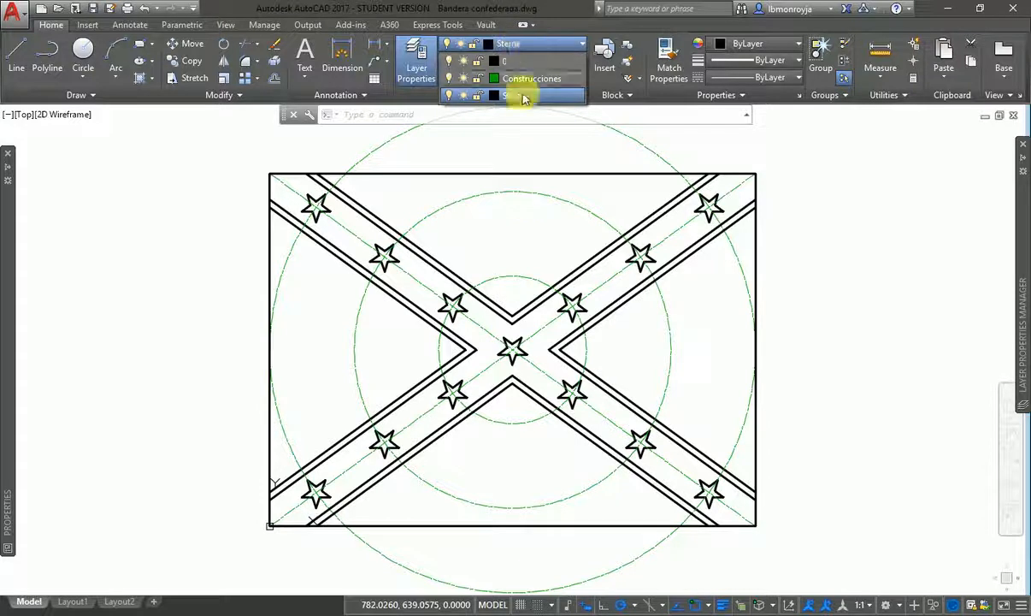
pyautogui.click(524, 234)
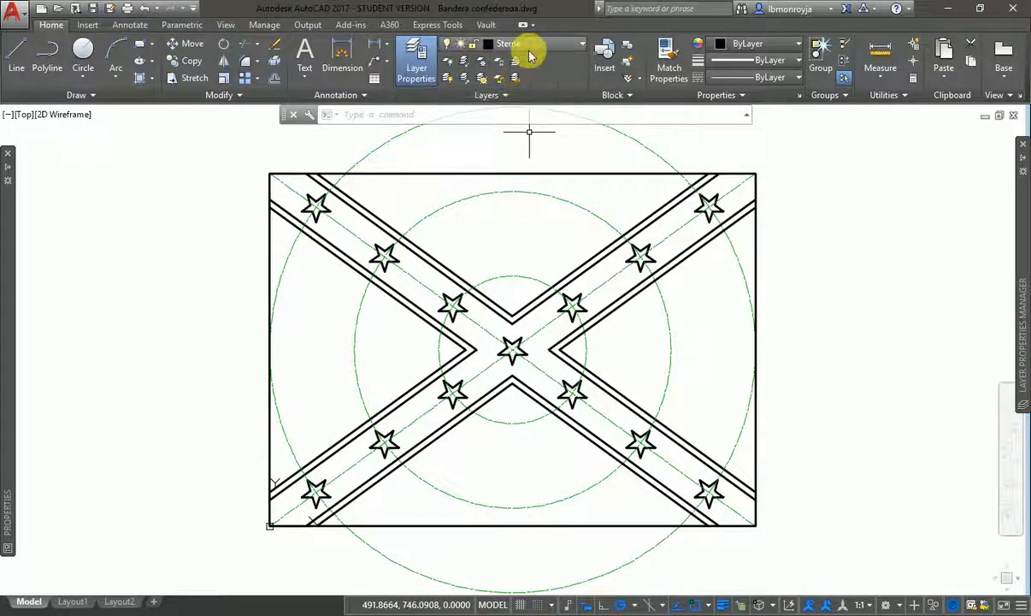
pyautogui.click(451, 66)
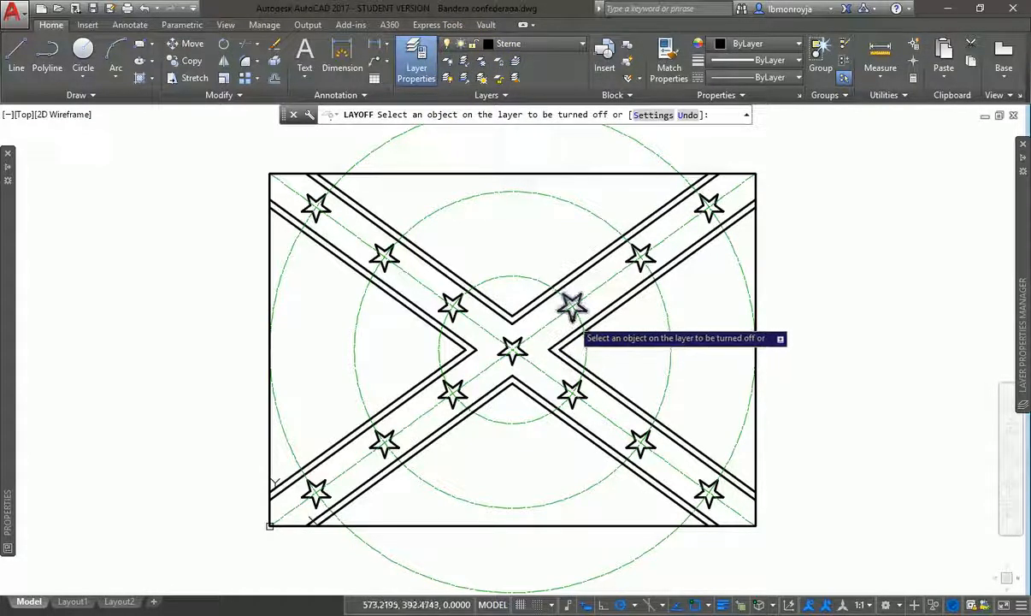
pyautogui.click(571, 310)
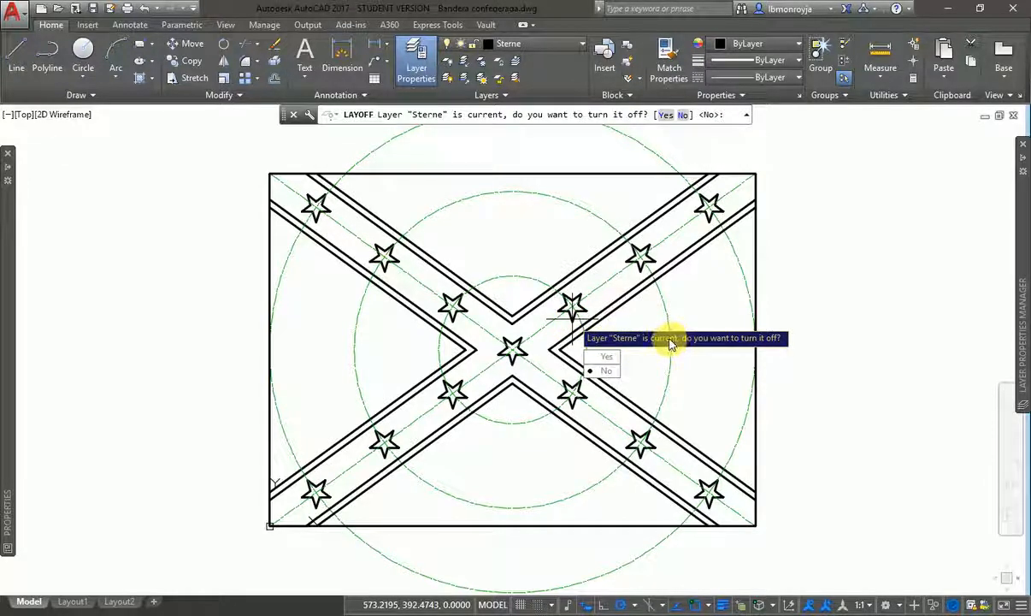
pyautogui.click(607, 357)
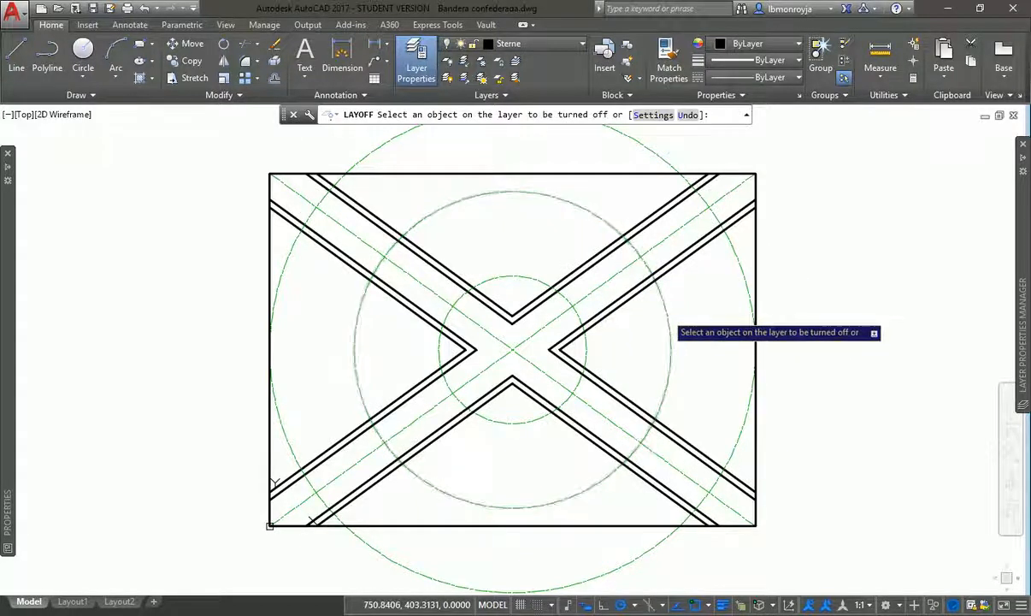
pyautogui.click(665, 313)
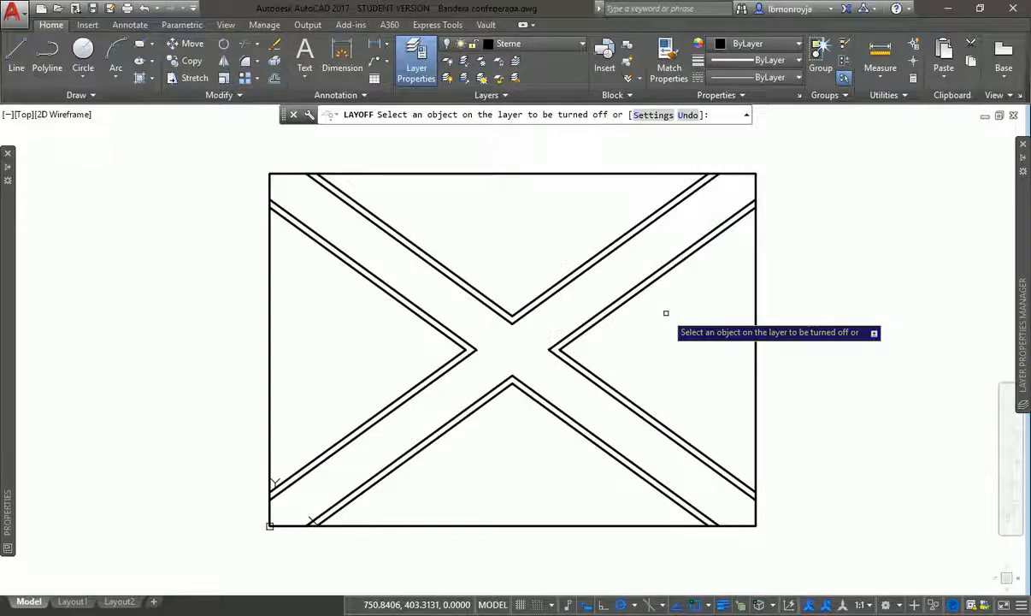
pyautogui.press('Return')
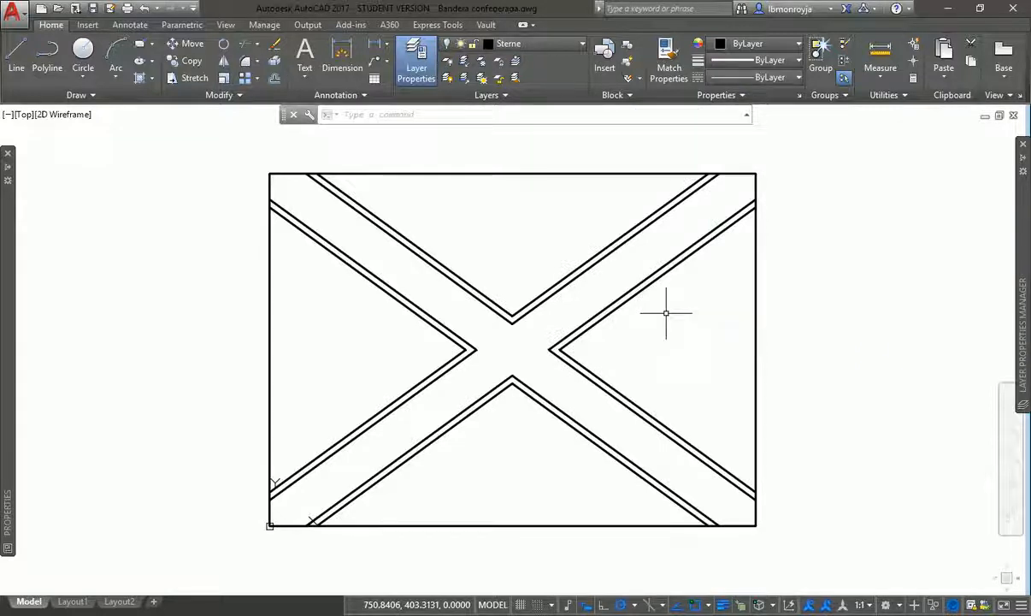
# Turn all layers in the drawing back on.
pyautogui.click(450, 79)
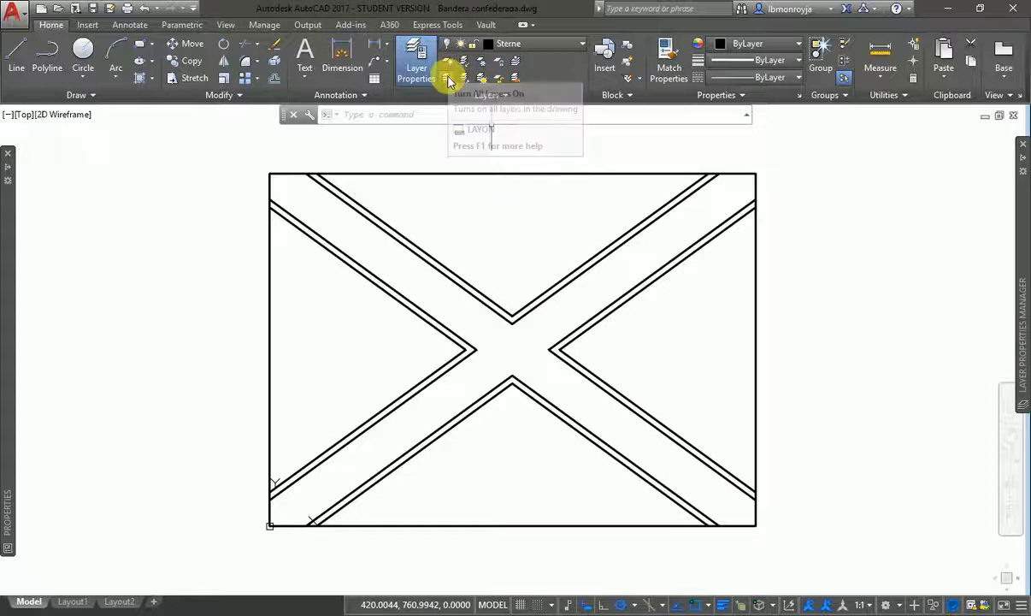
pyautogui.click(449, 80)
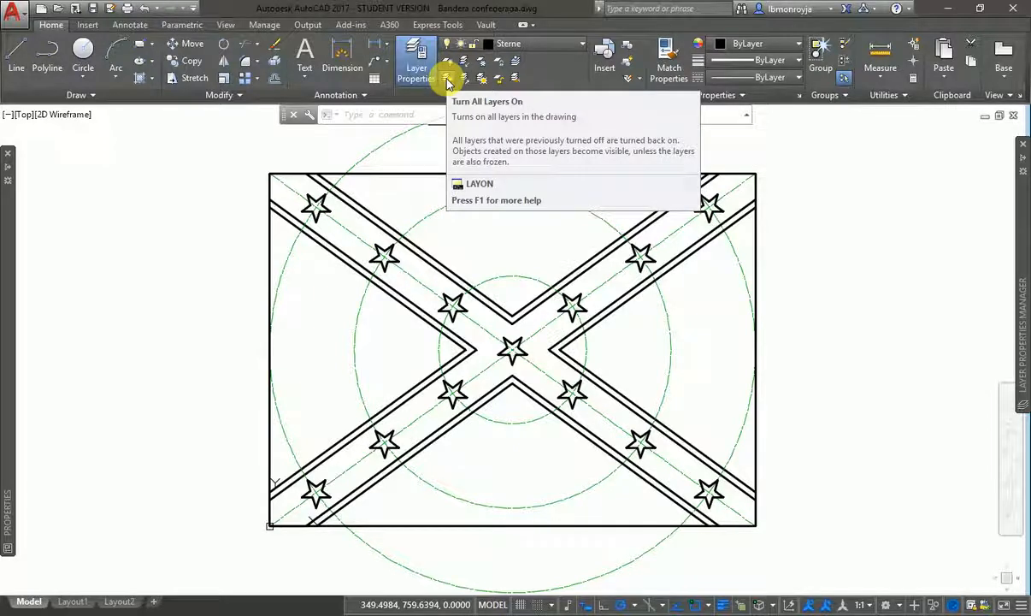
pyautogui.click(447, 80)
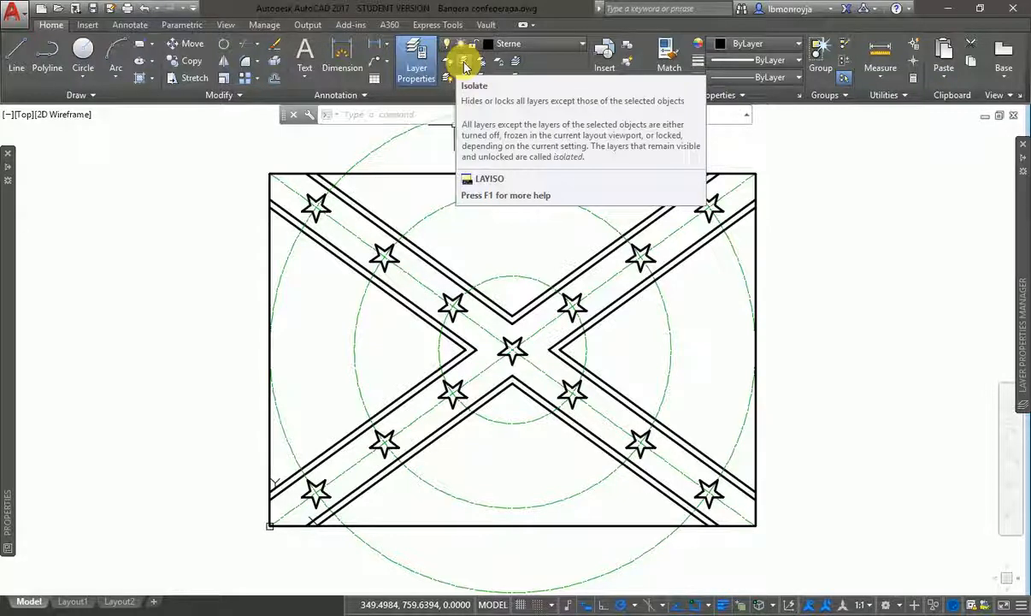
# Isolate the layer of the flag's diagonal band lines and restore the hidden layers with Unisolate.
pyautogui.click(465, 66)
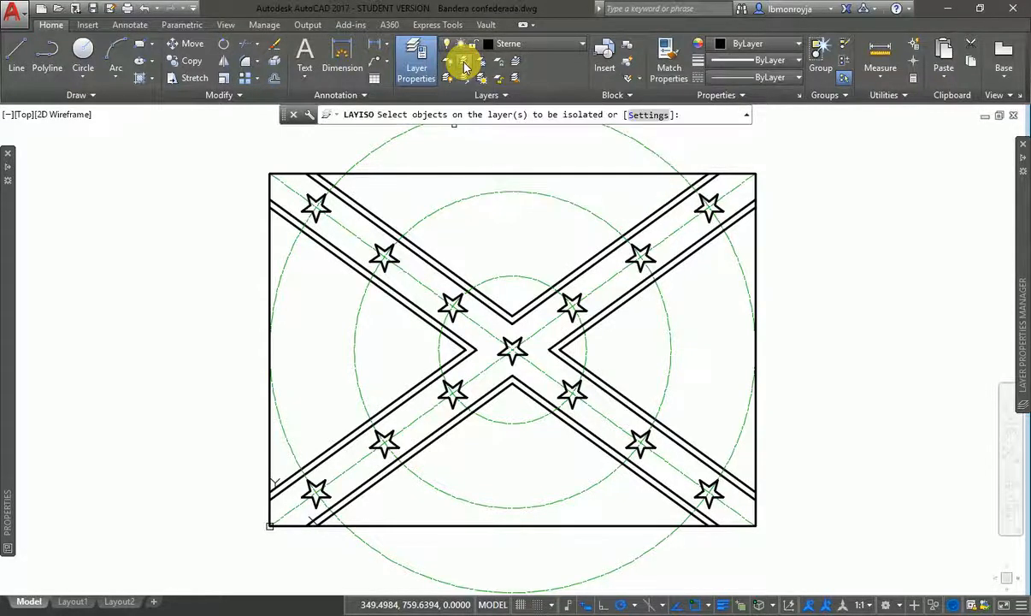
pyautogui.click(573, 271)
pyautogui.press('Return')
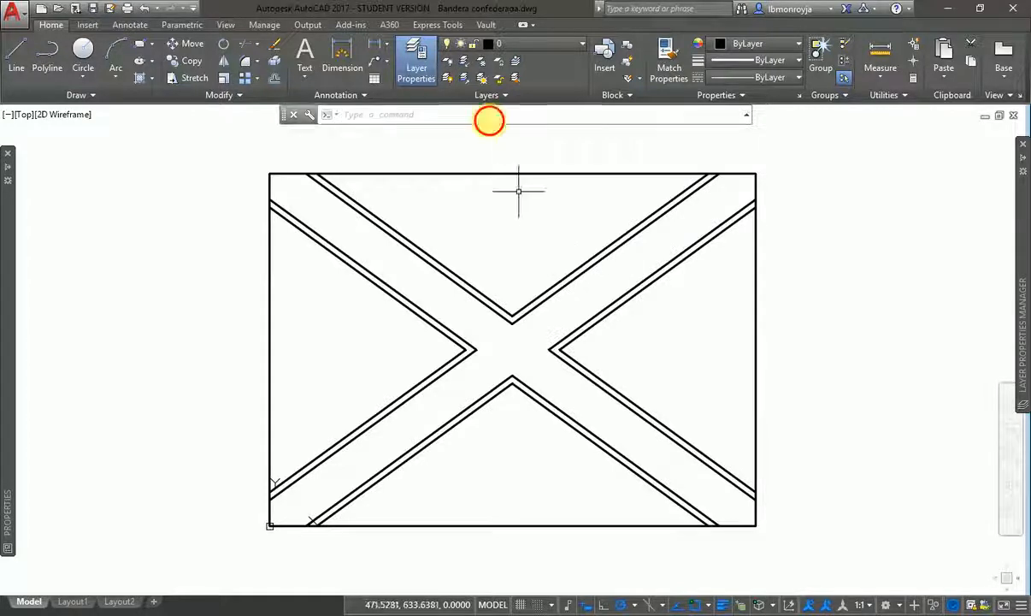
pyautogui.click(463, 81)
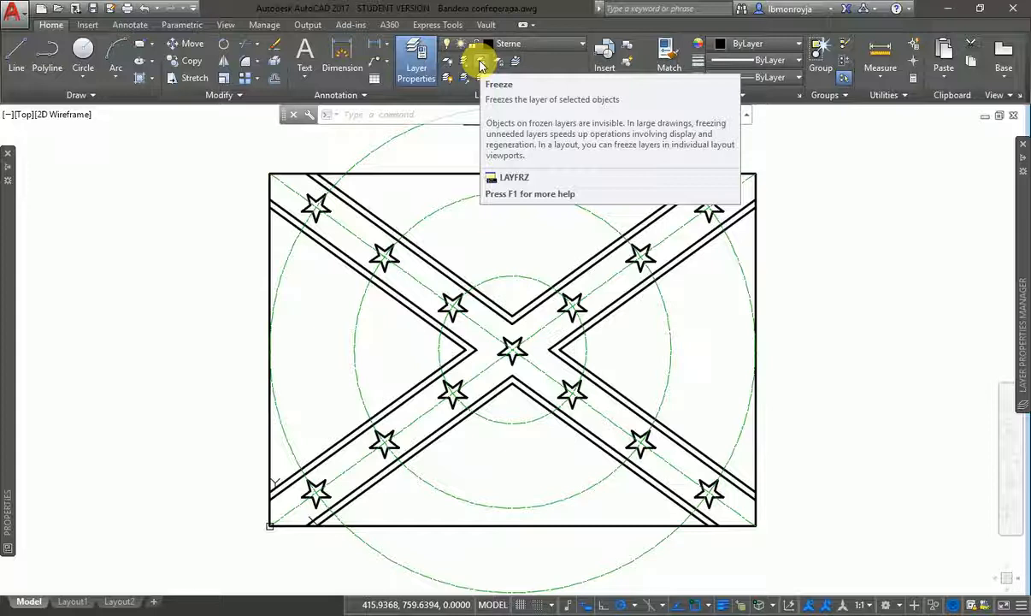
# Freeze the Construcciones layer by picking a construction circle, and thaw all layers again.
pyautogui.click(481, 66)
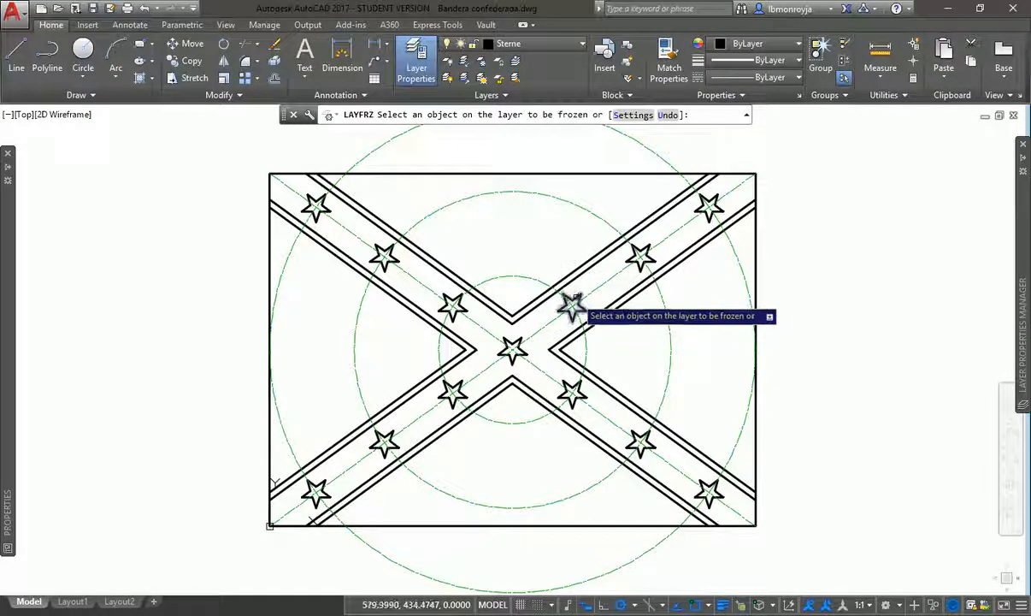
pyautogui.click(590, 213)
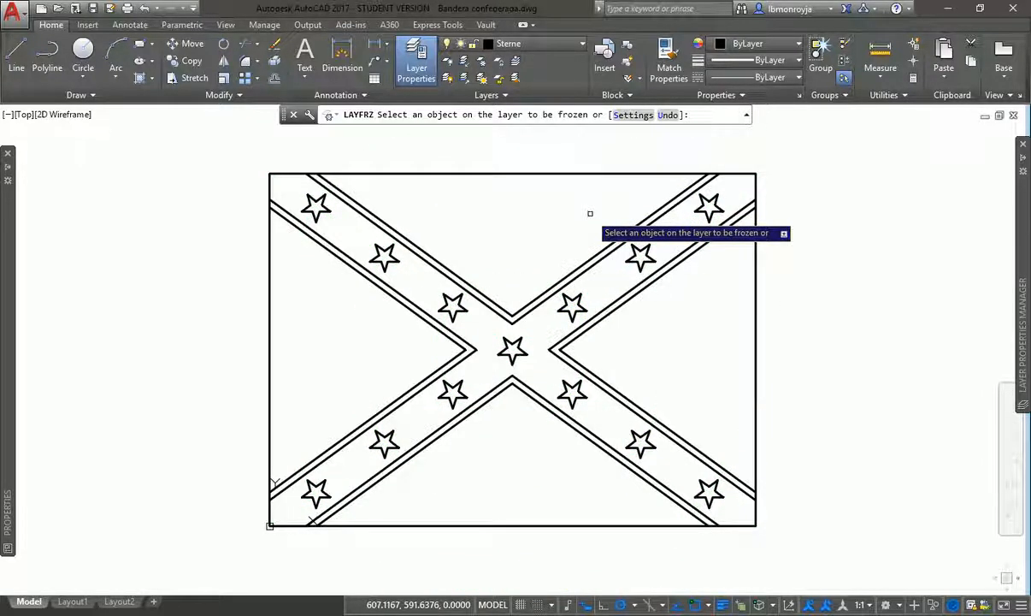
pyautogui.press('Return')
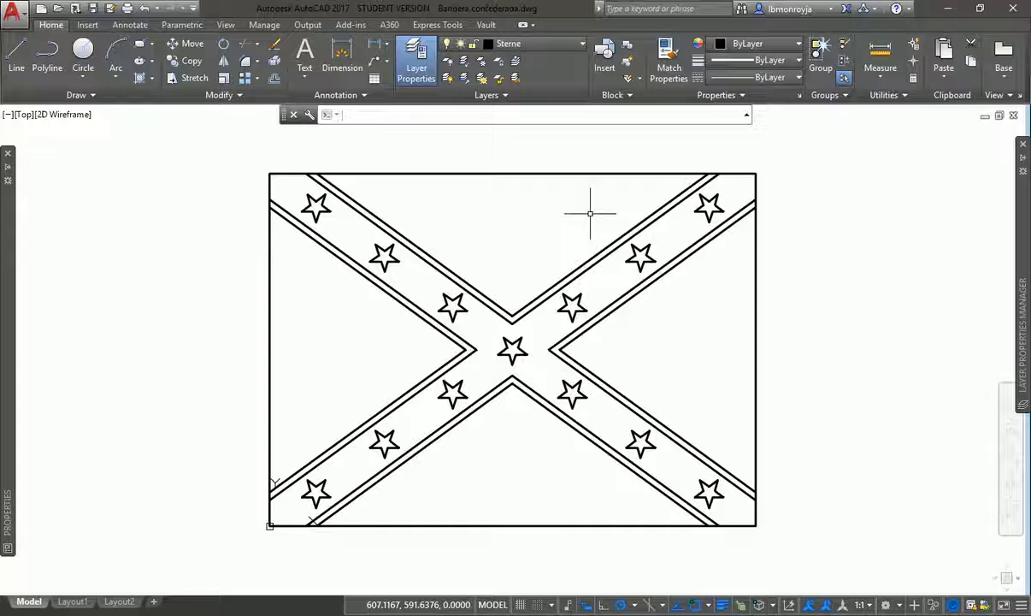
pyautogui.click(483, 79)
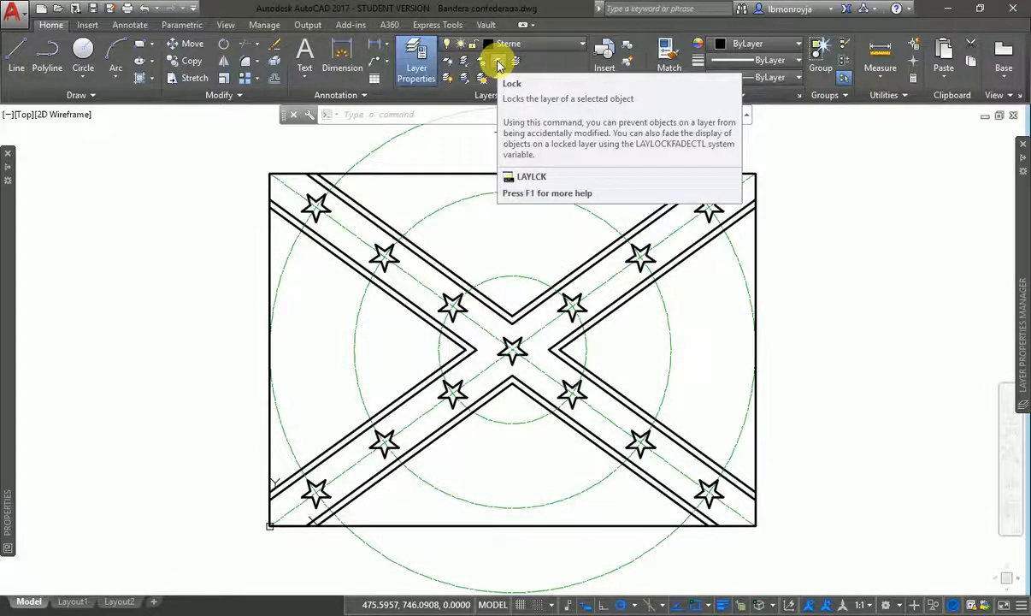
# Lock the Construcciones layer and layer 0 by picking a construction circle and a diagonal band line.
pyautogui.click(499, 65)
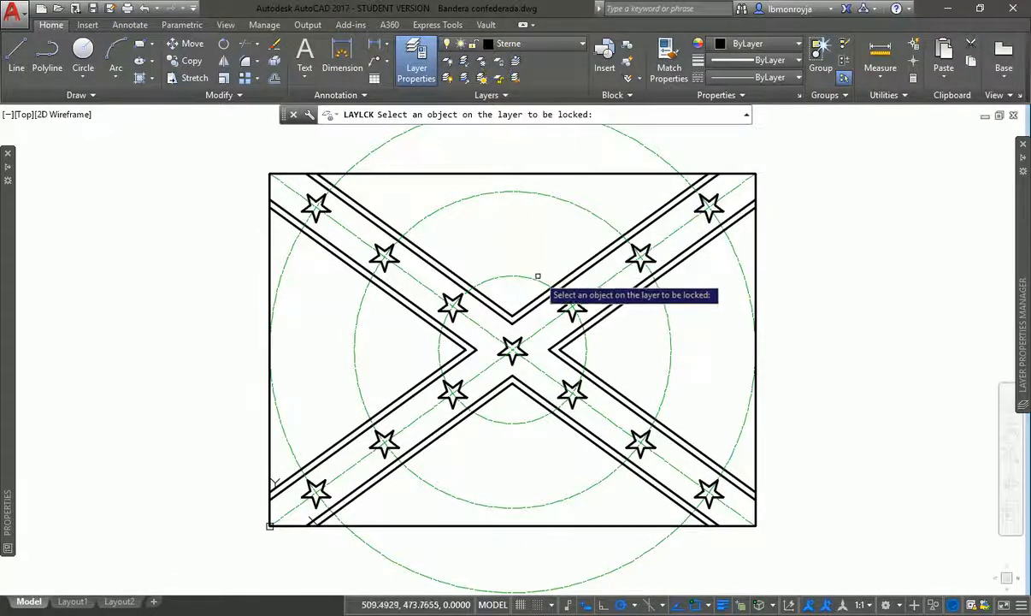
pyautogui.click(584, 208)
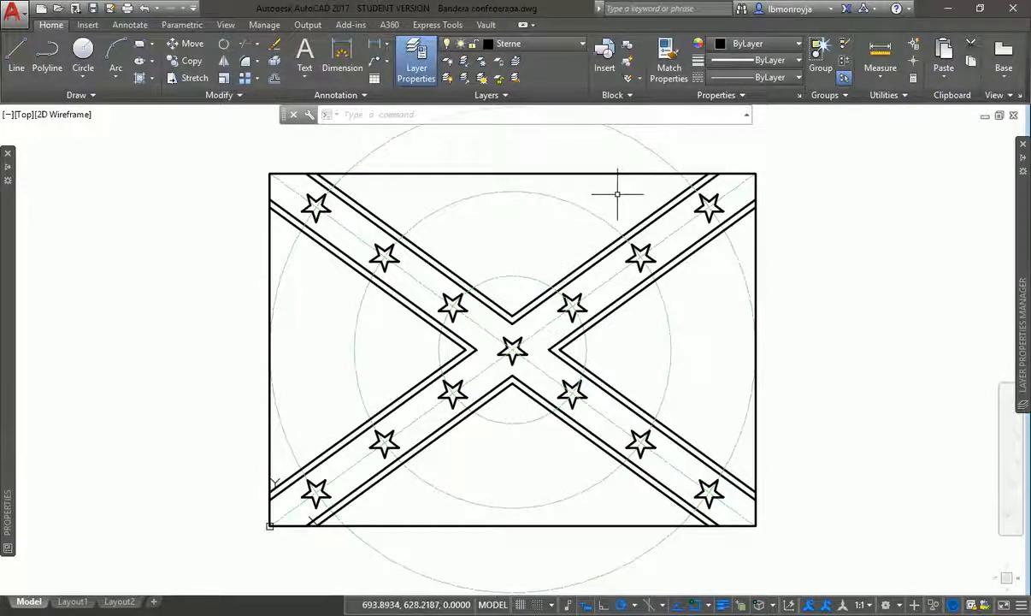
pyautogui.click(501, 69)
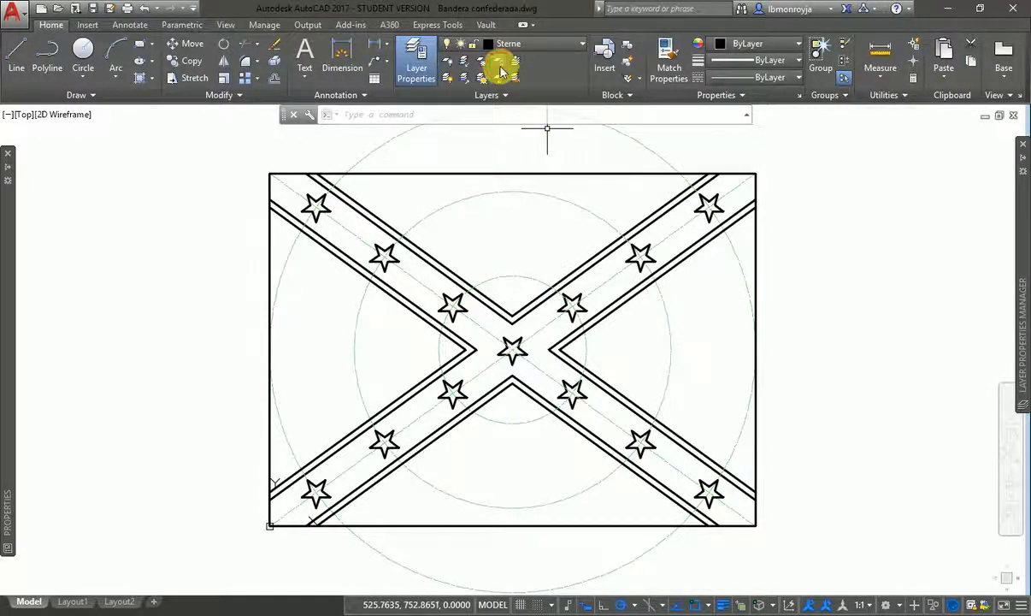
pyautogui.click(707, 242)
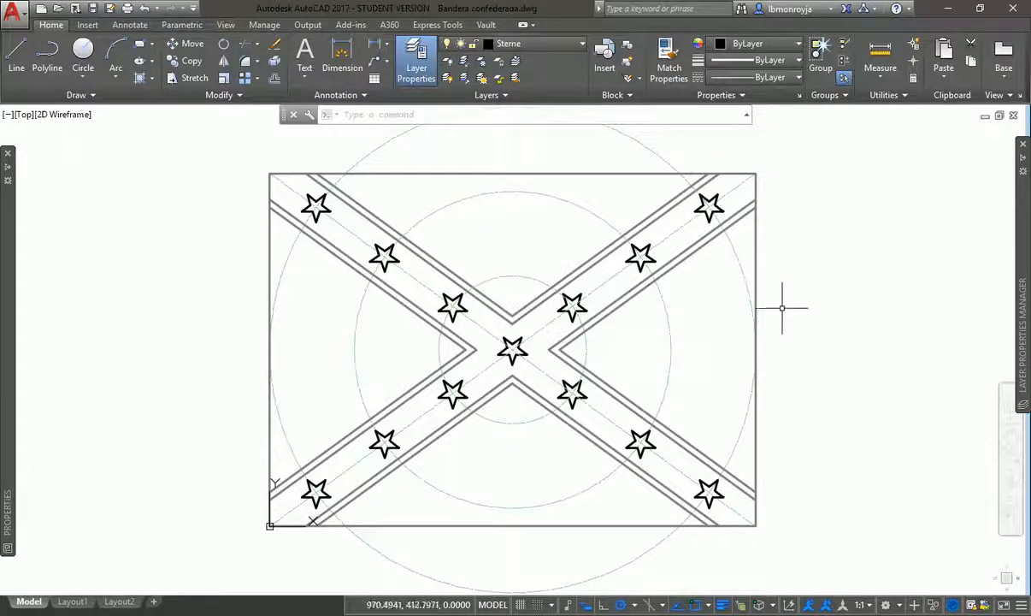
# Try to copy the whole flag sideways with layers 0 and Construcciones locked, and cancel the copy.
pyautogui.click(773, 150)
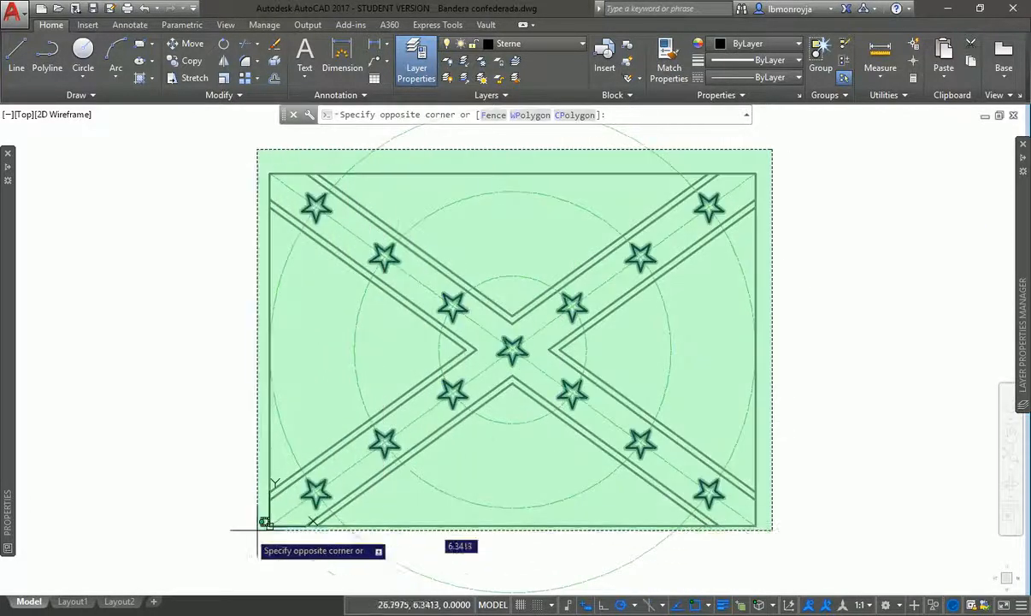
pyautogui.click(221, 536)
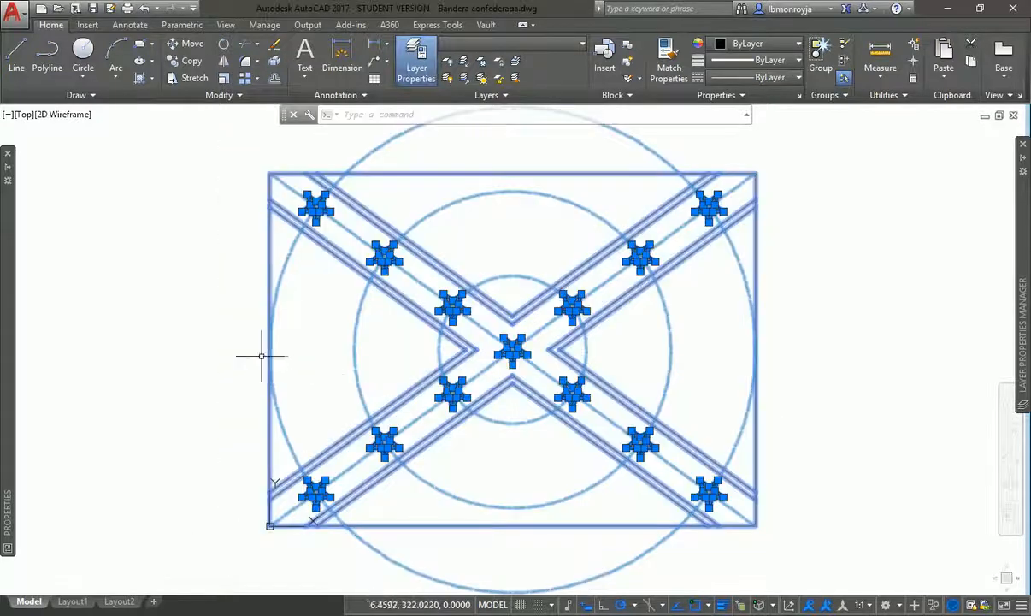
pyautogui.write('co')
pyautogui.press('Return')
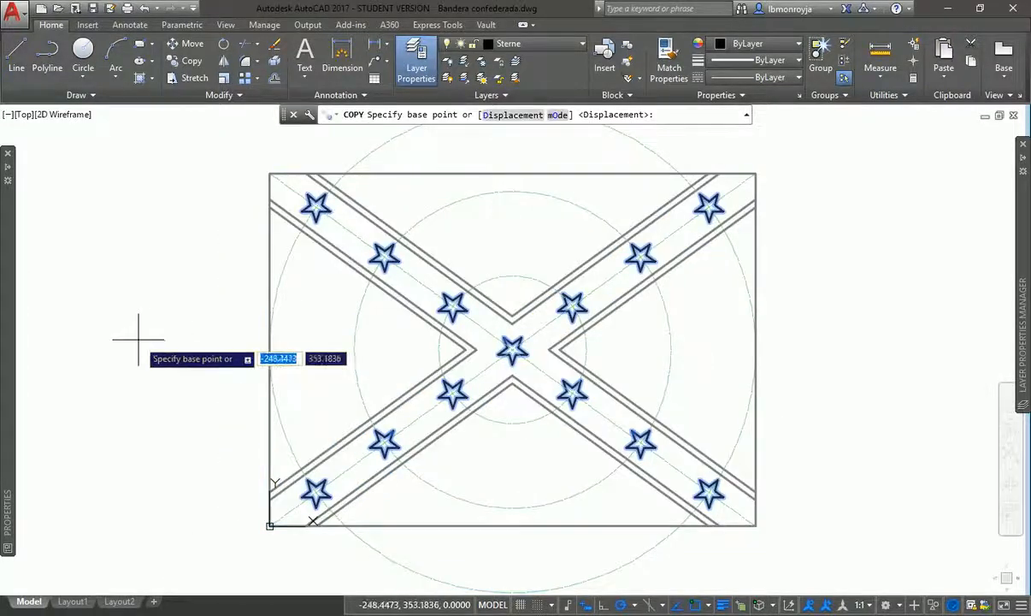
pyautogui.click(138, 340)
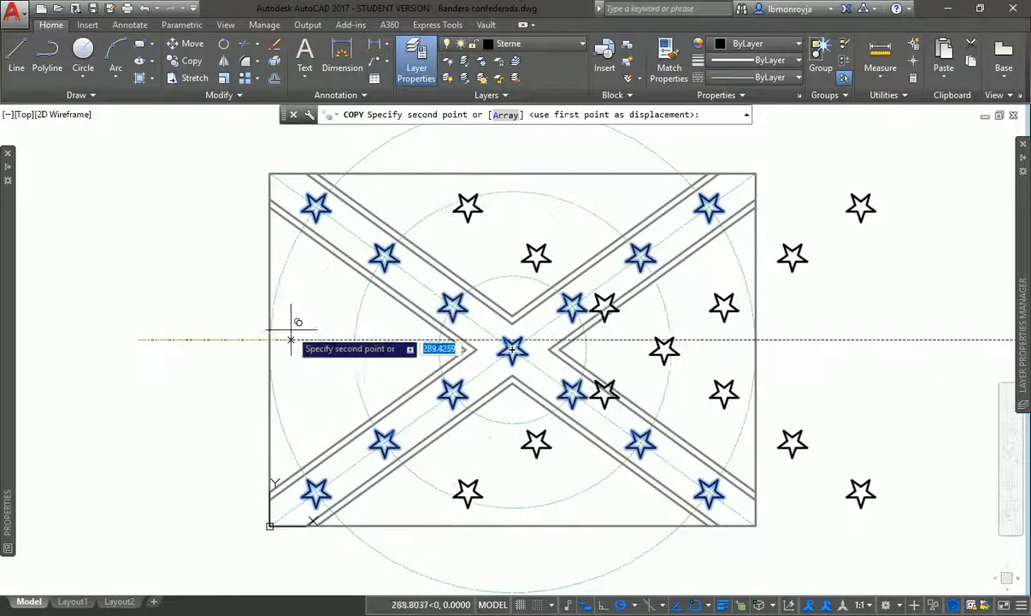
pyautogui.press('Escape')
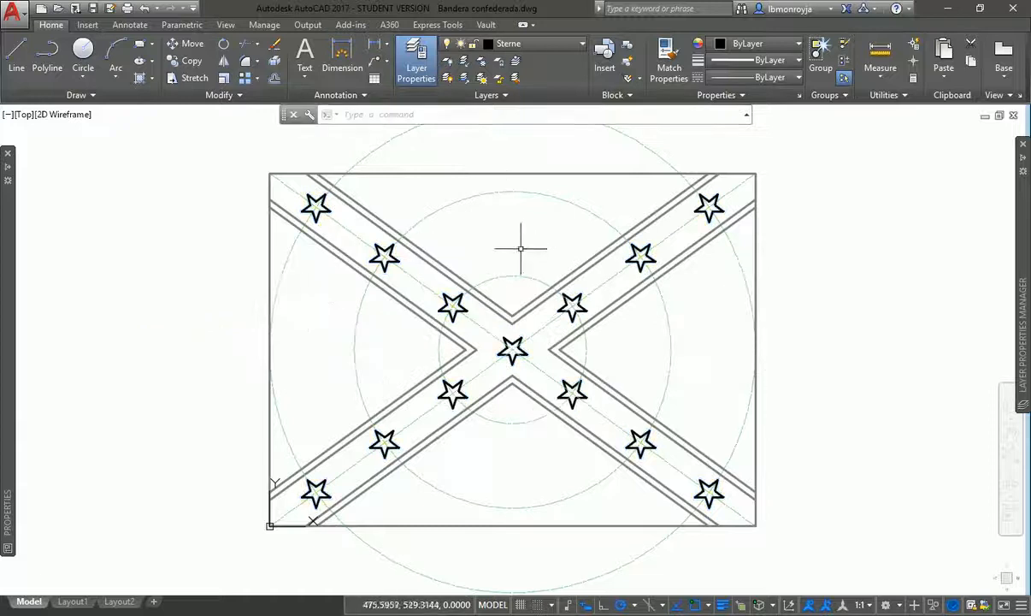
# Unlock the Construcciones layer and layer 0.
pyautogui.click(534, 43)
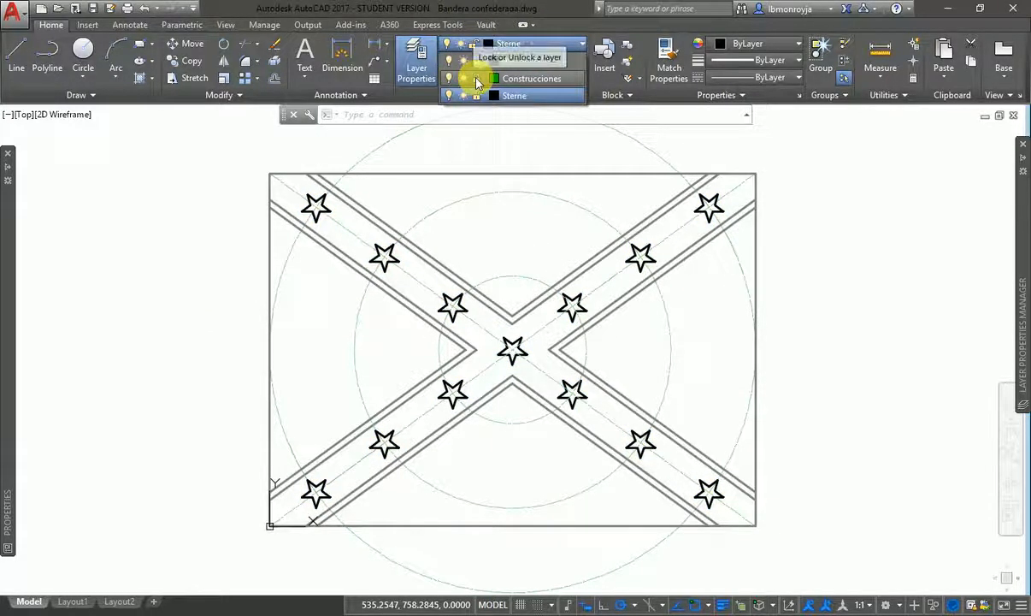
pyautogui.click(476, 78)
pyautogui.click(476, 61)
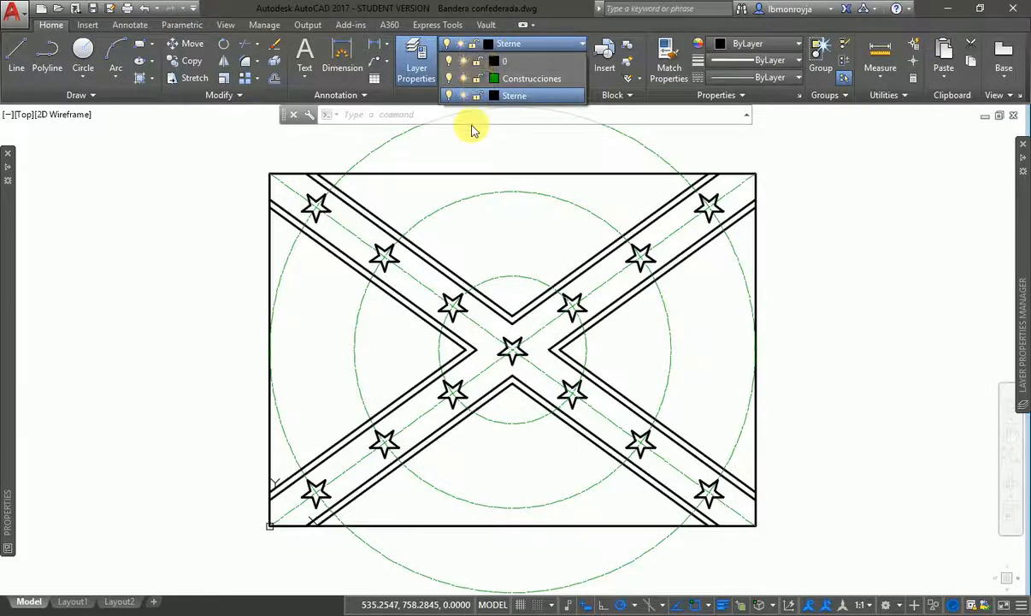
# Lock only layer 0, which holds the flag's rectangle and diagonal bands.
pyautogui.click(544, 44)
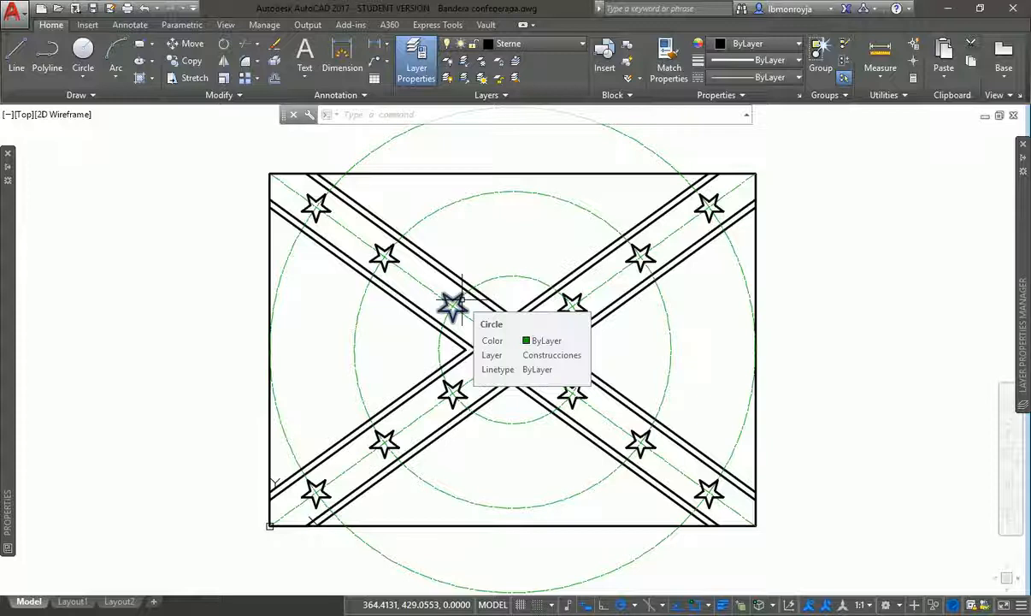
pyautogui.click(548, 44)
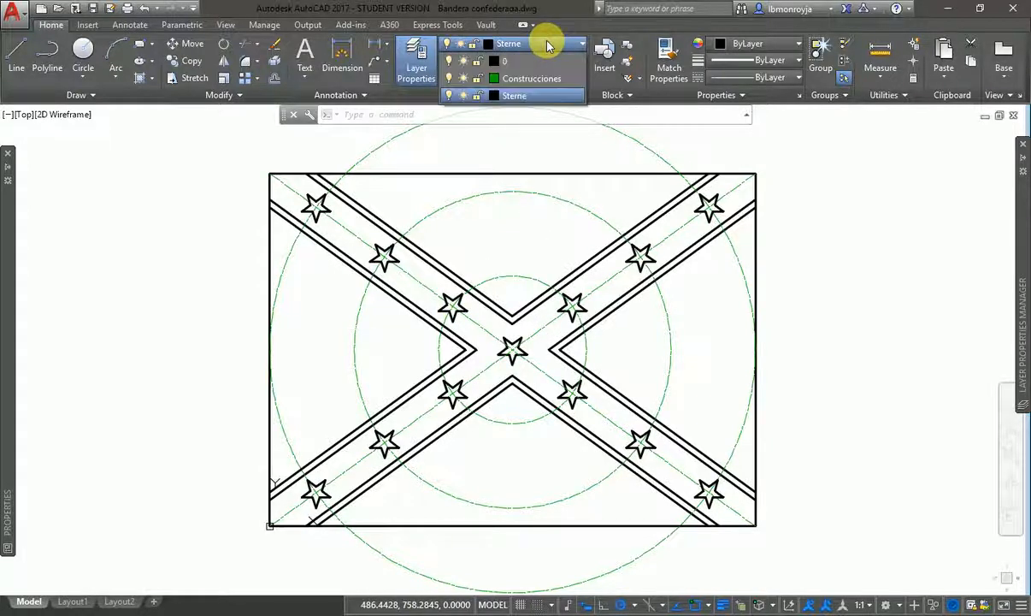
pyautogui.click(478, 62)
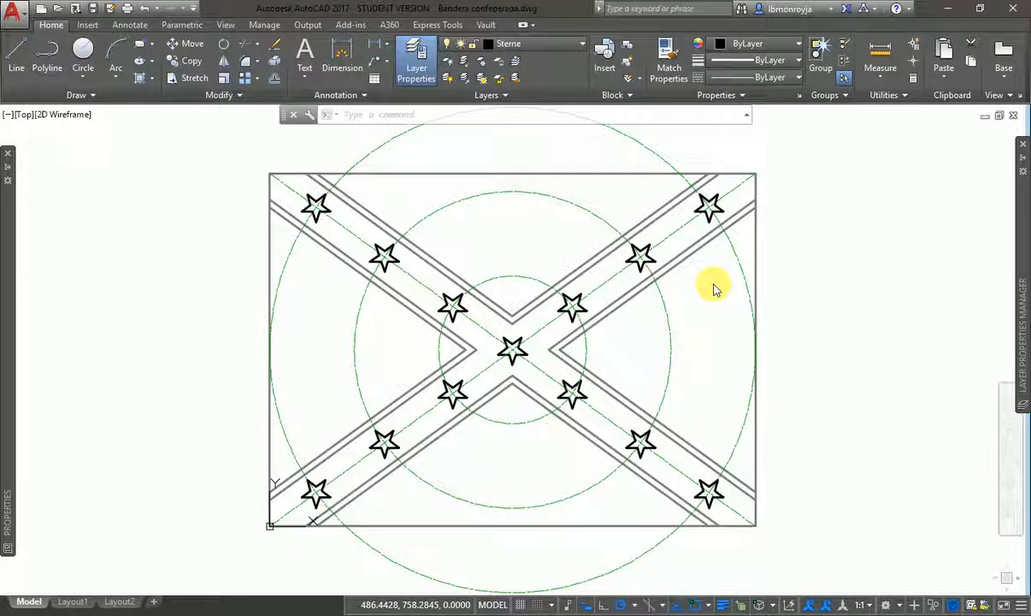
# Trim the arcs of the outermost construction circle above and below the flag, using the outer rectangle as cutting edge.
pyautogui.click(246, 50)
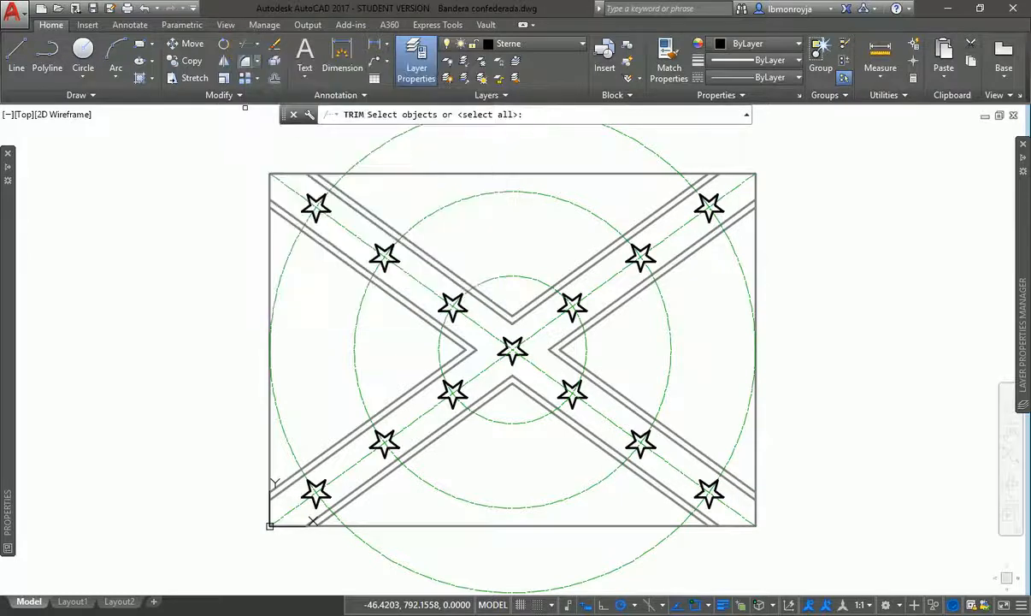
pyautogui.click(455, 173)
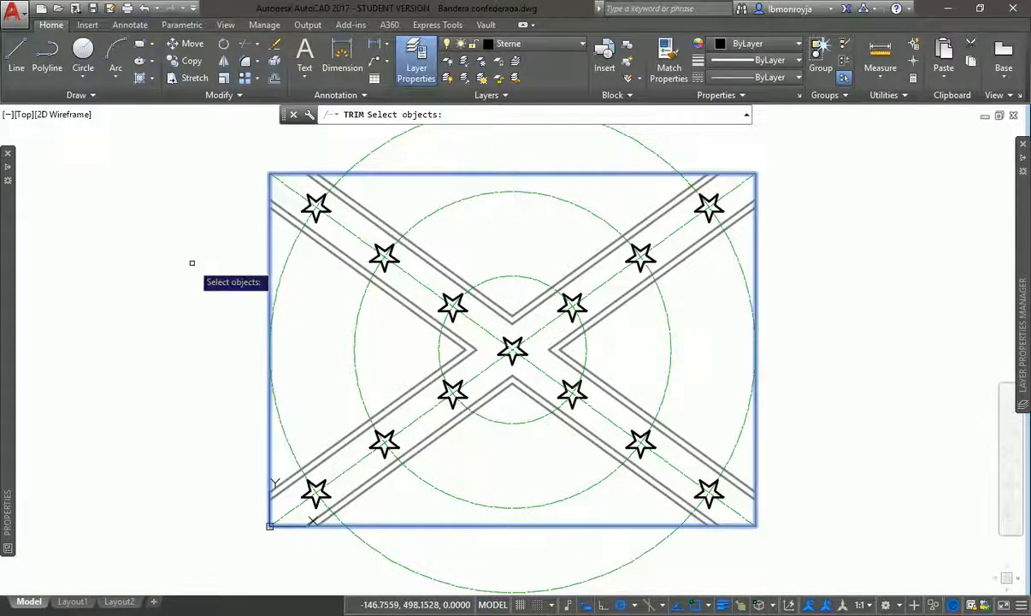
pyautogui.press('Return')
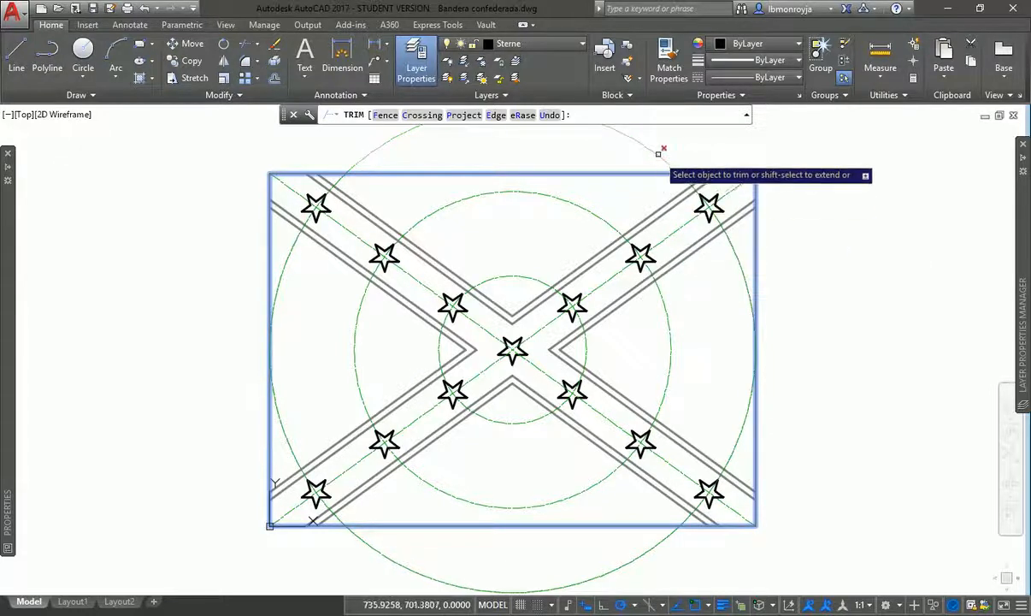
pyautogui.click(658, 152)
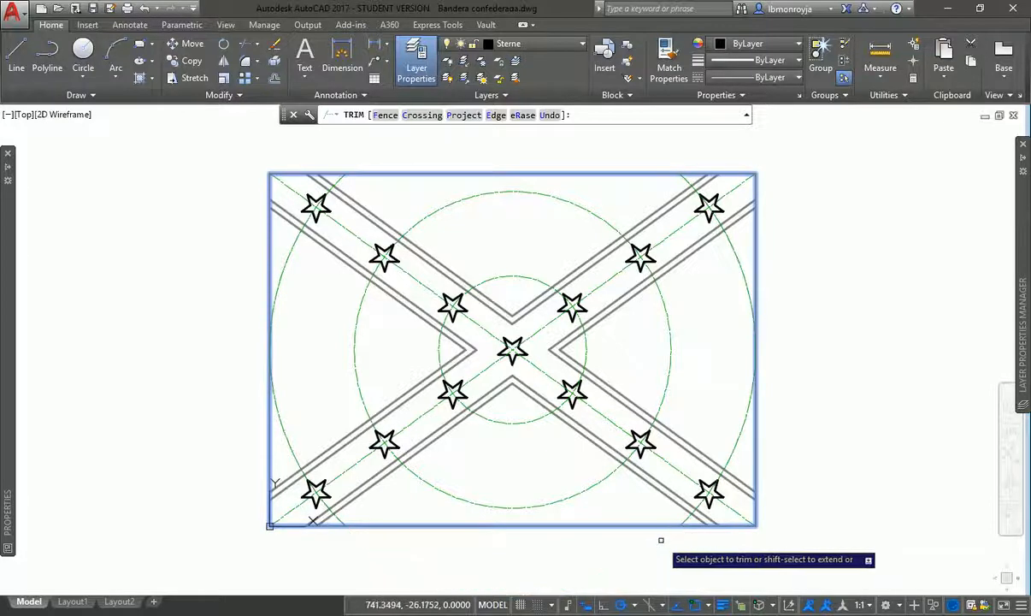
# Finish trimming, examine the two remaining side arcs of the outermost construction circle by selecting them, and clear the selection.
pyautogui.press('Return')
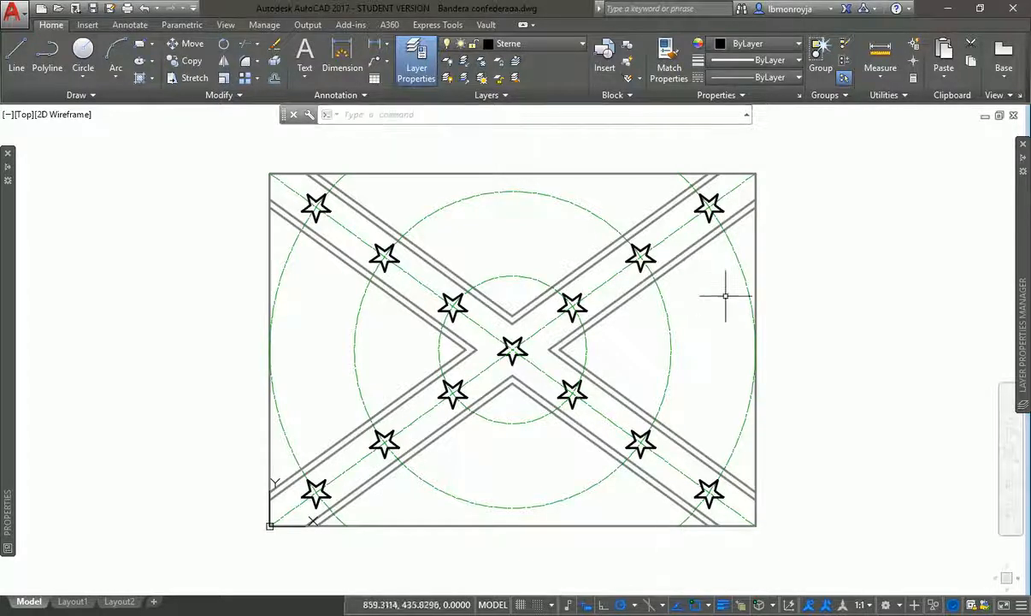
pyautogui.click(755, 256)
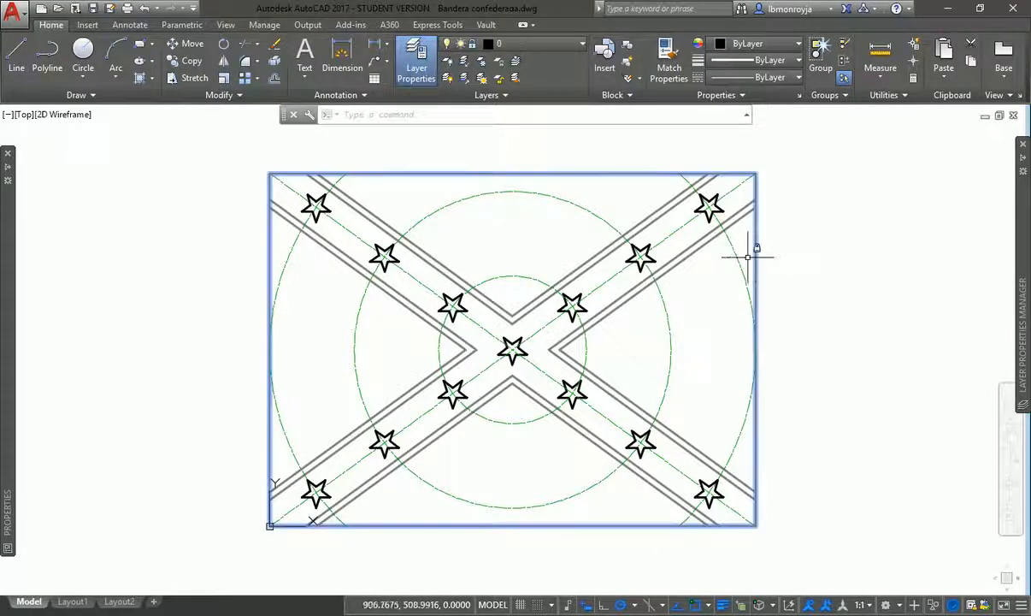
pyautogui.press('Escape')
pyautogui.click(737, 256)
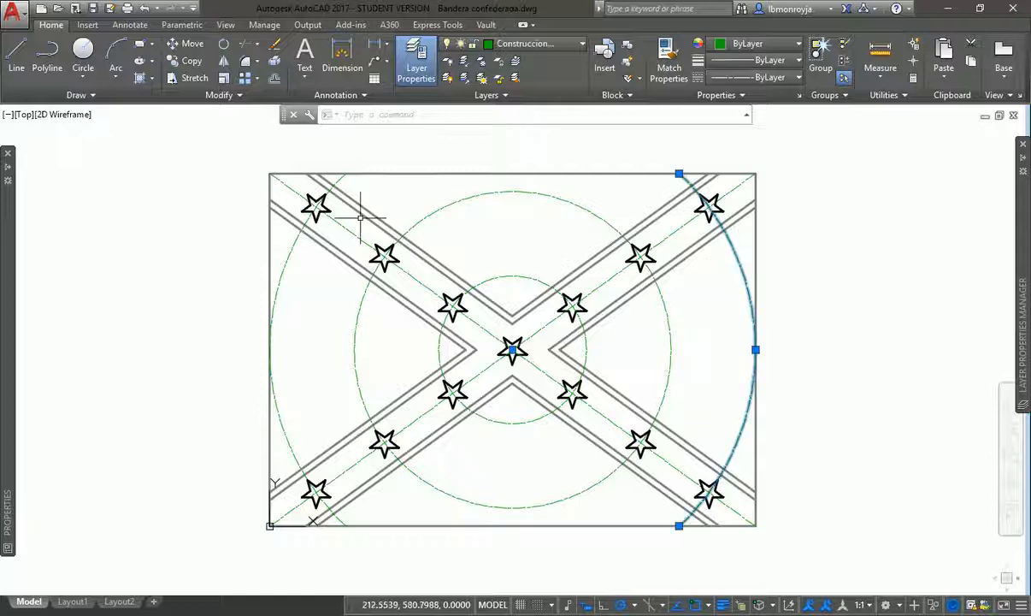
pyautogui.click(291, 252)
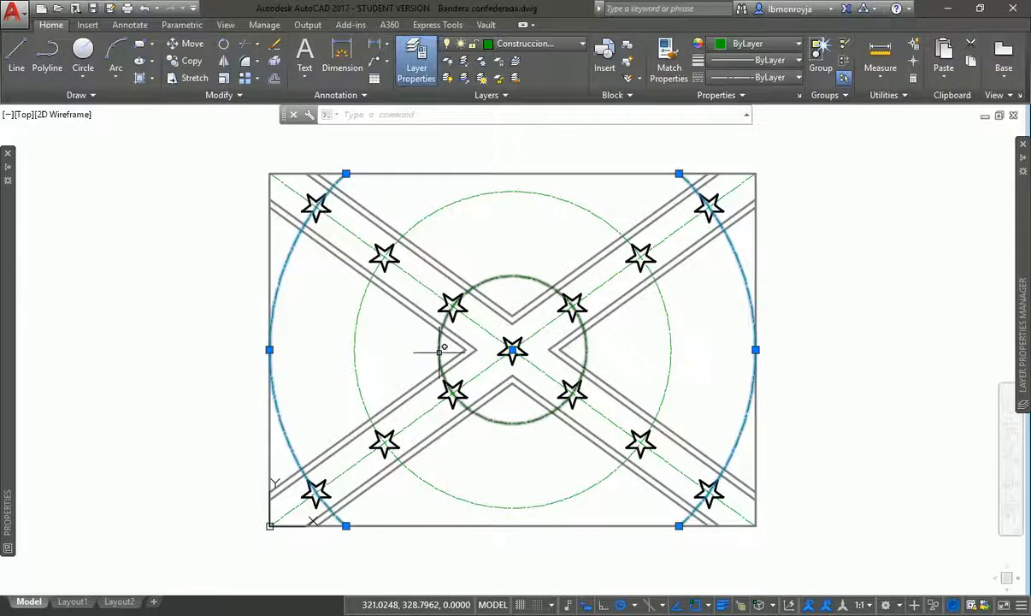
pyautogui.press('Escape')
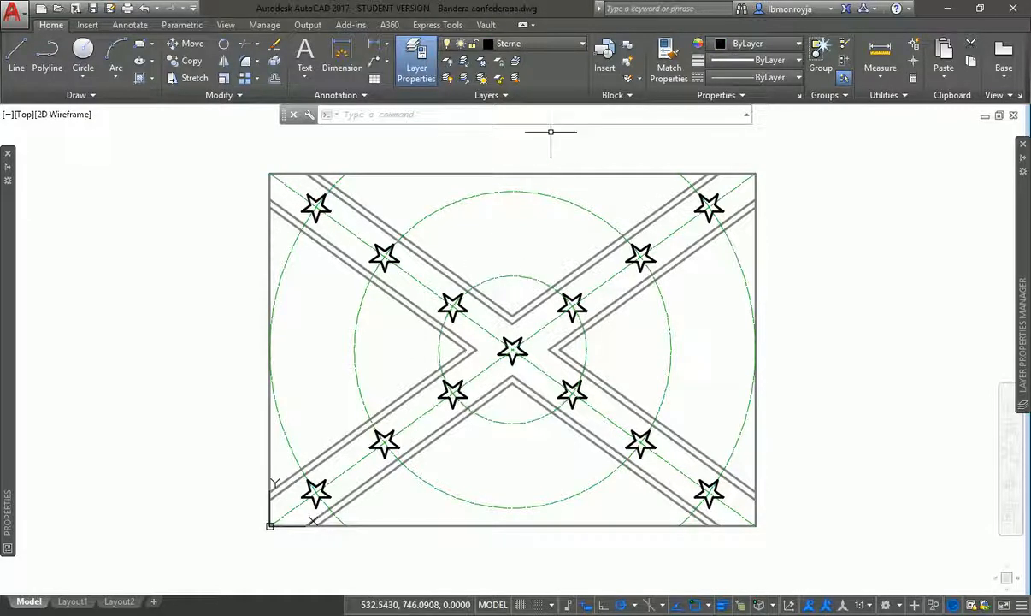
pyautogui.click(530, 44)
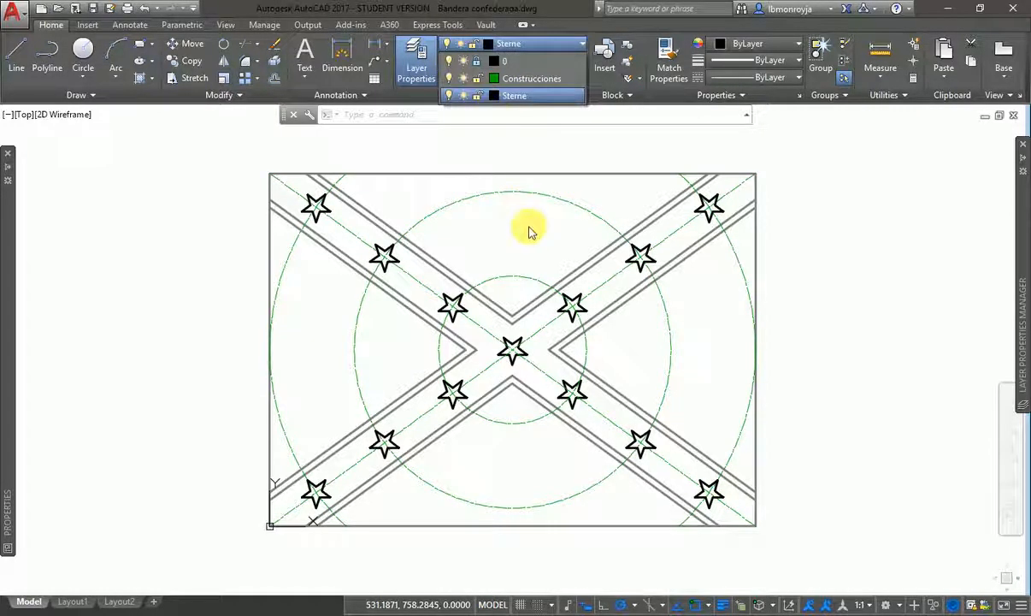
pyautogui.click(502, 148)
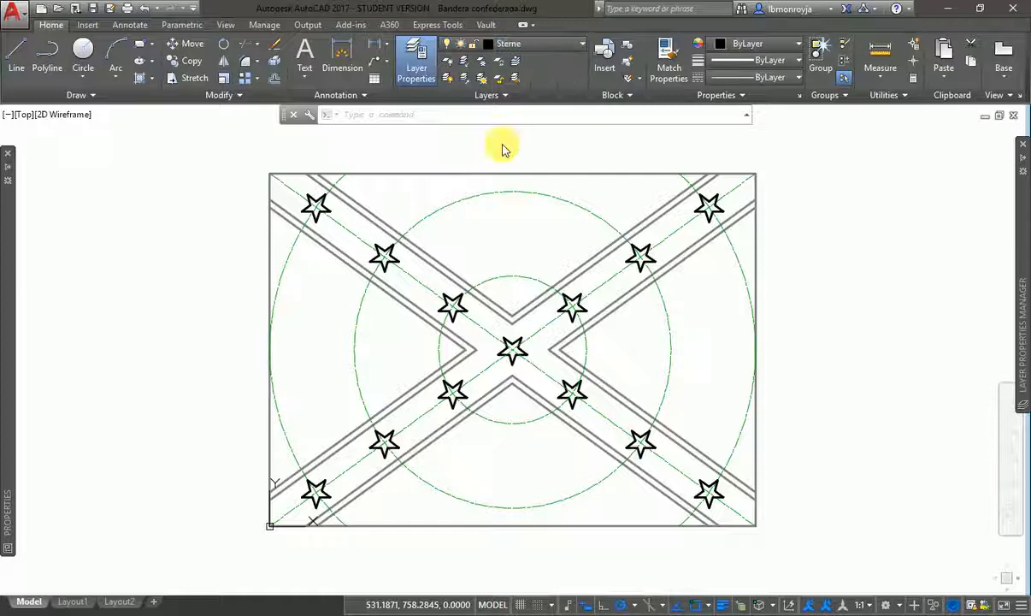
pyautogui.click(535, 46)
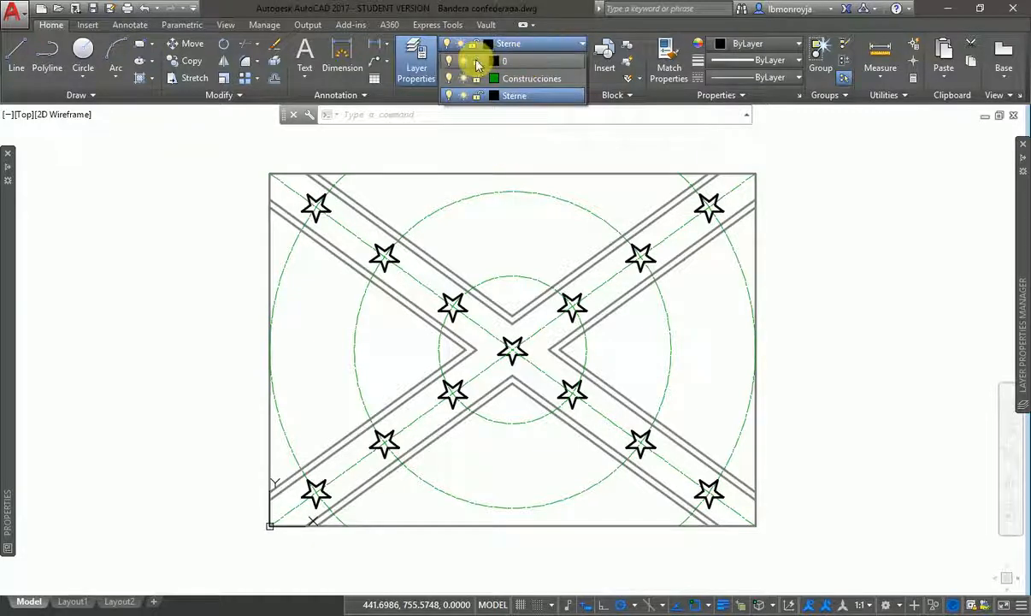
pyautogui.click(7, 41)
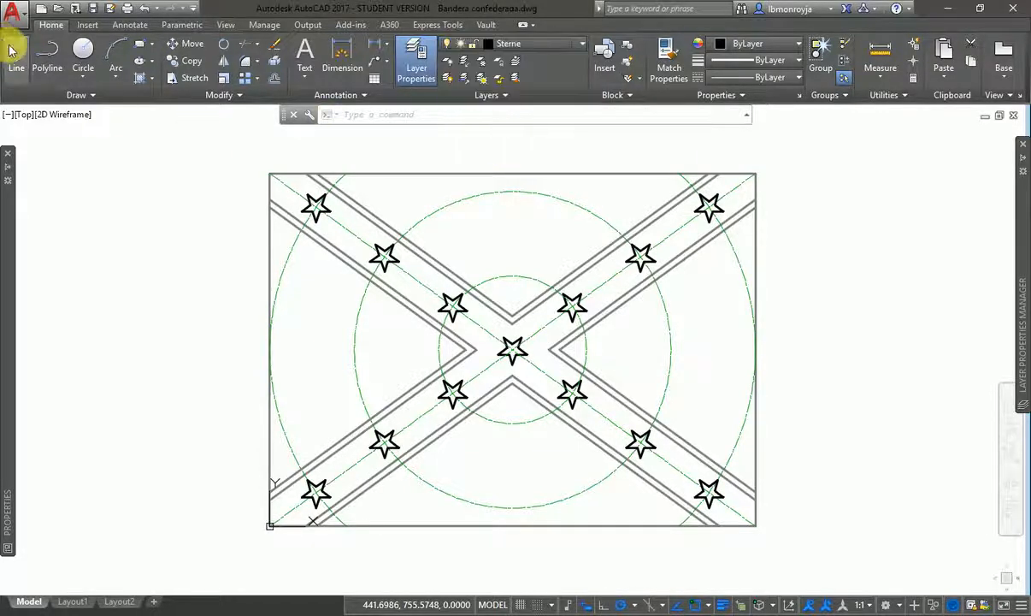
pyautogui.click(536, 45)
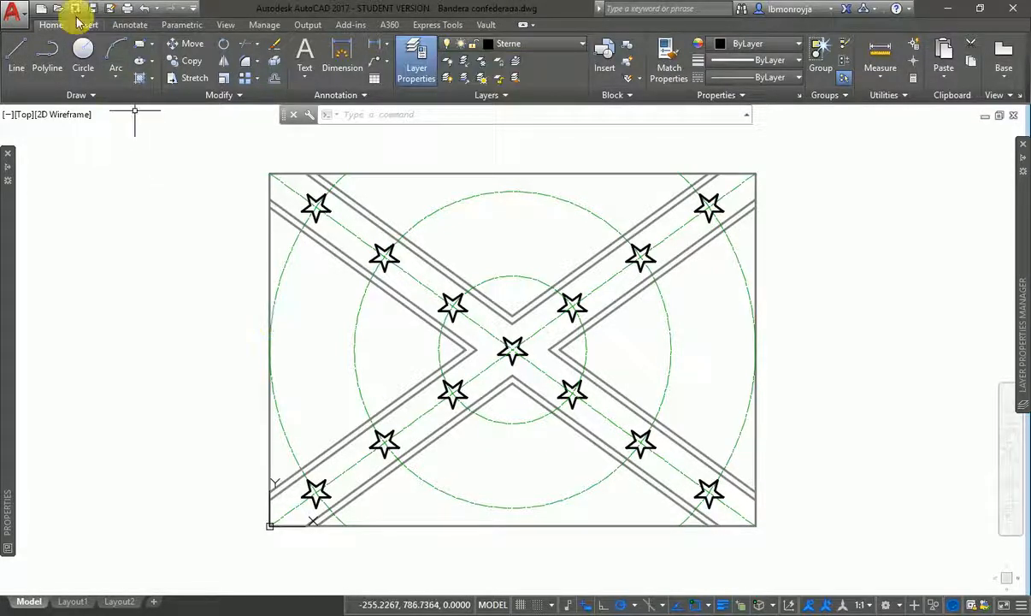
# Draw a circle of about 144 radius centred on the upper inner vertex of the crossing bands, and delete it.
pyautogui.click(83, 49)
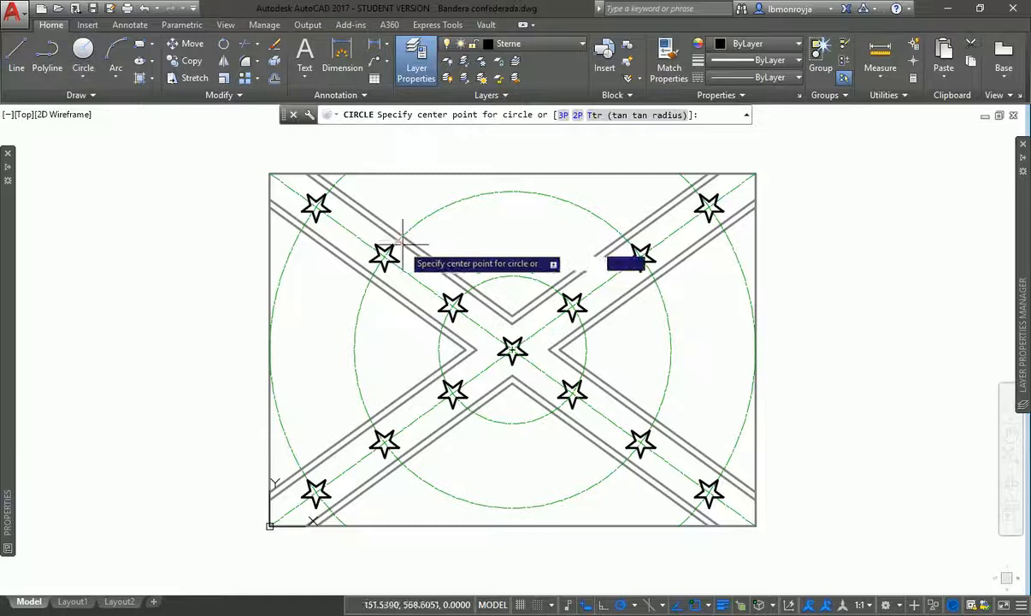
pyautogui.click(513, 317)
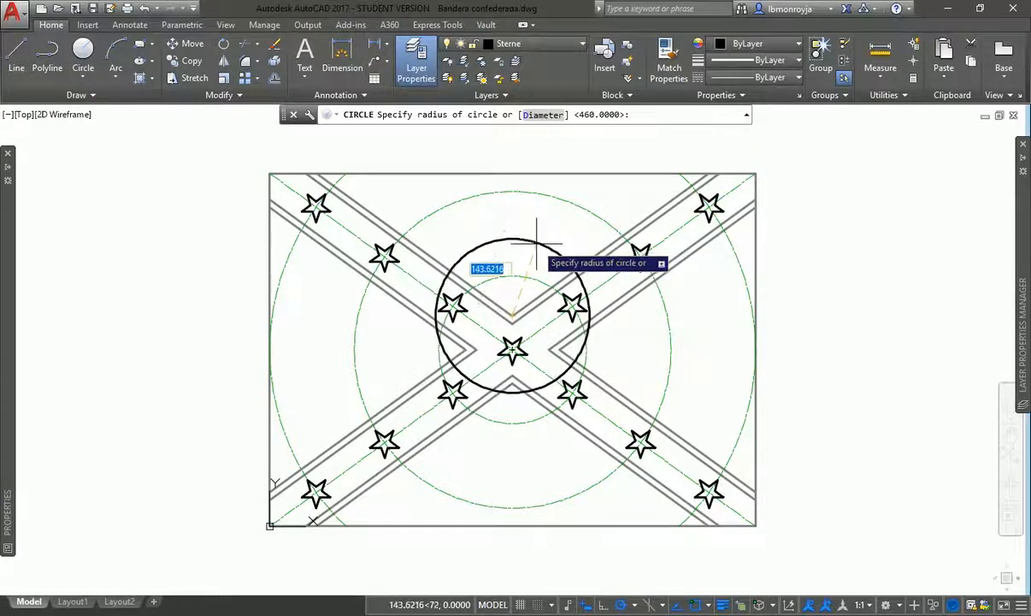
pyautogui.click(537, 242)
pyautogui.click(537, 242)
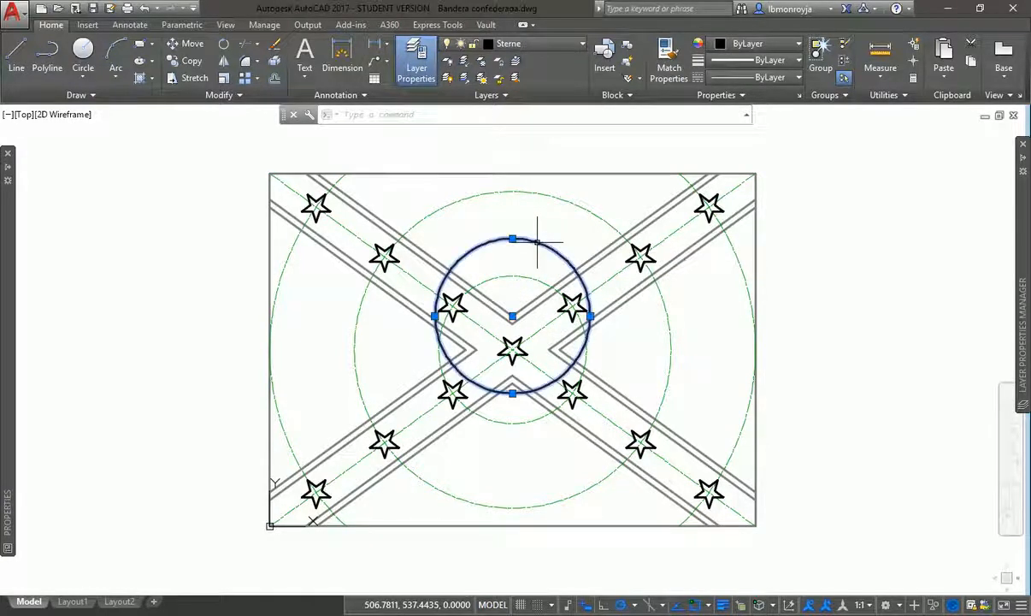
pyautogui.press('Delete')
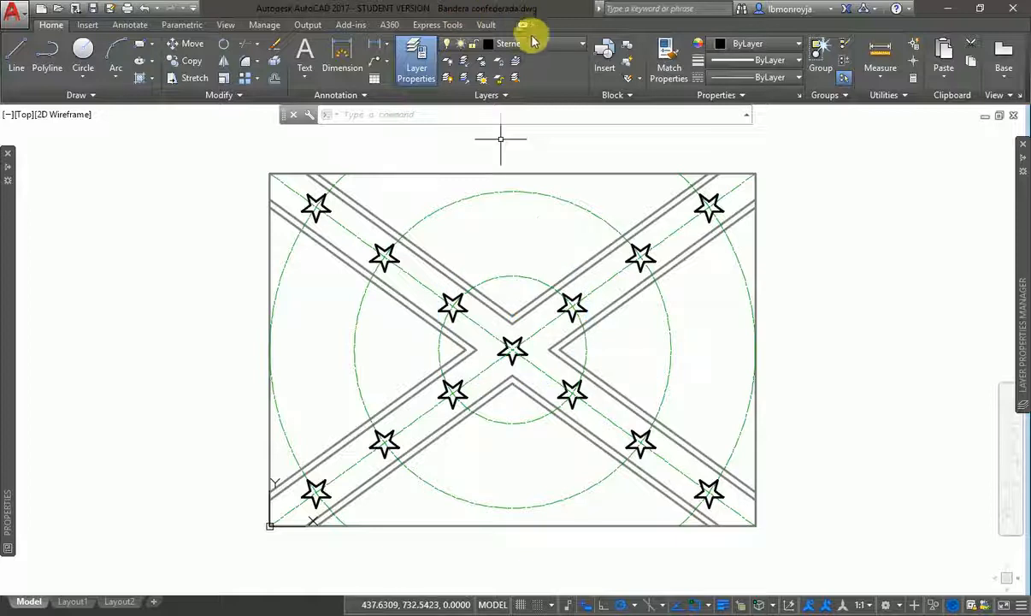
# Lock the current Sterne layer, which holds the stars.
pyautogui.click(529, 41)
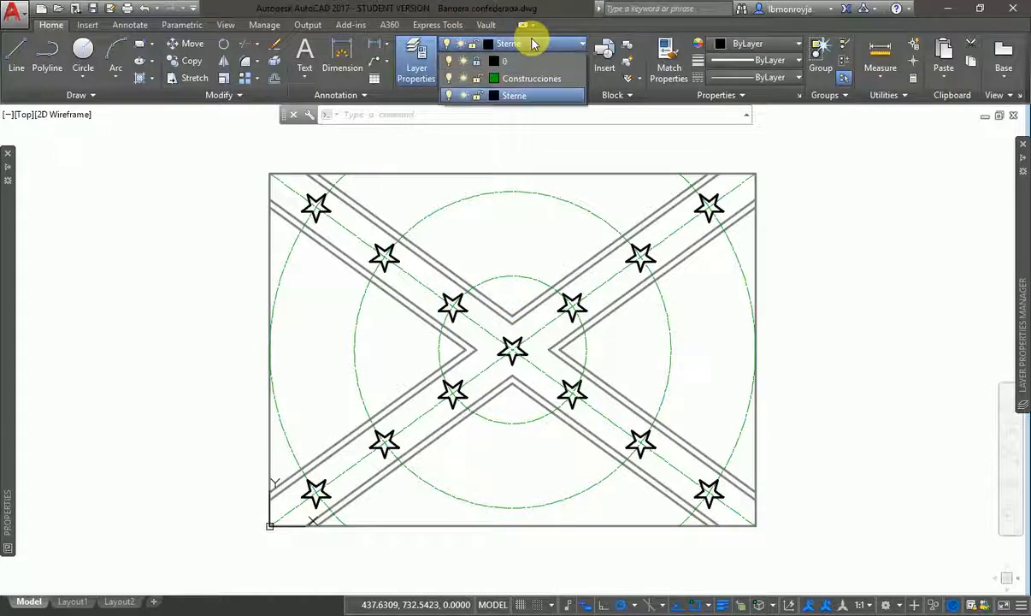
pyautogui.click(477, 100)
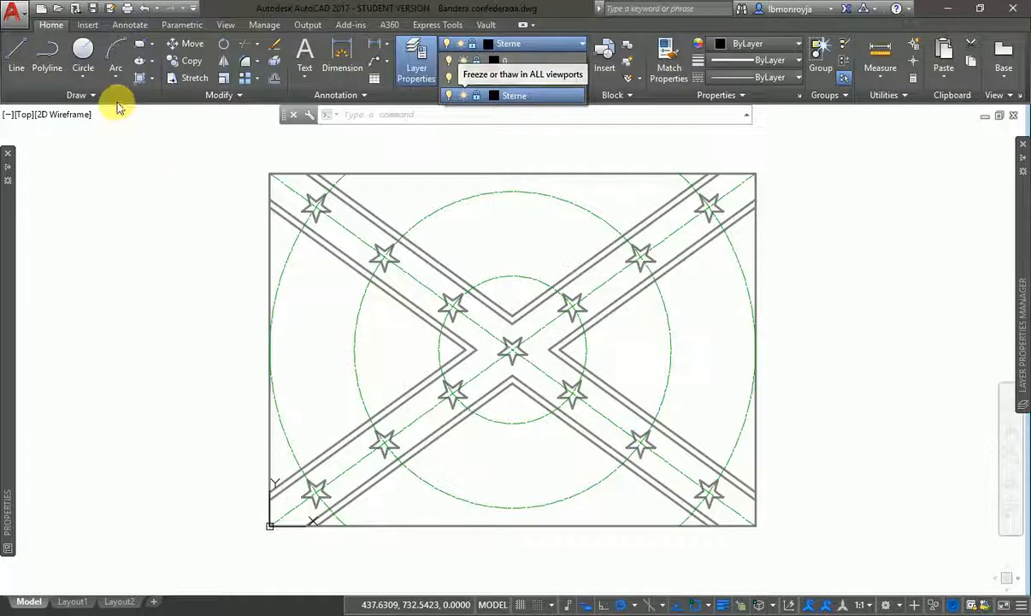
pyautogui.click(146, 184)
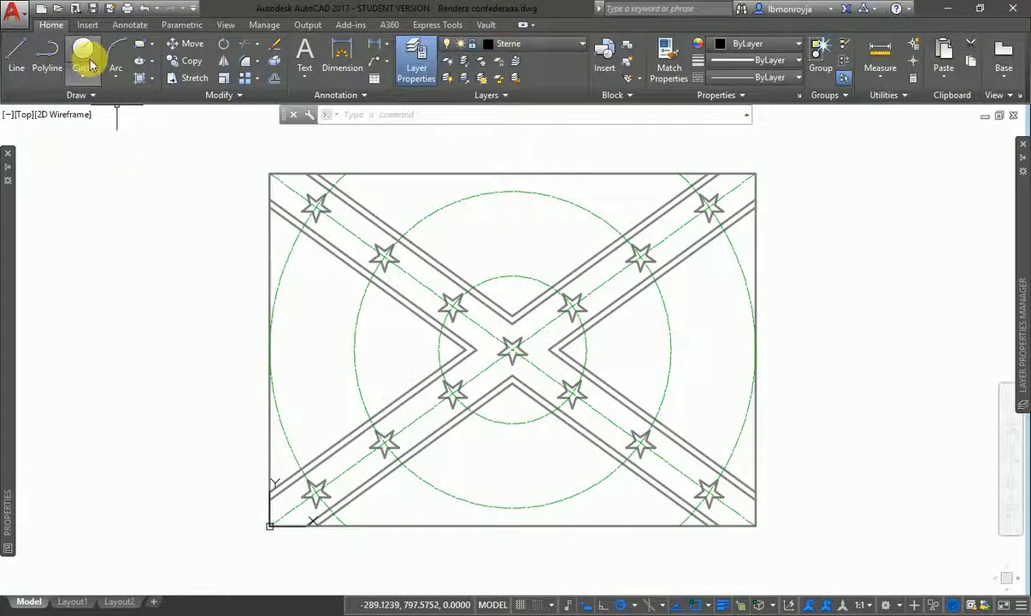
# Draw a closed, irregular eight-sided outline of lines across the flag on the locked Sterne layer, and undo it.
pyautogui.click(16, 53)
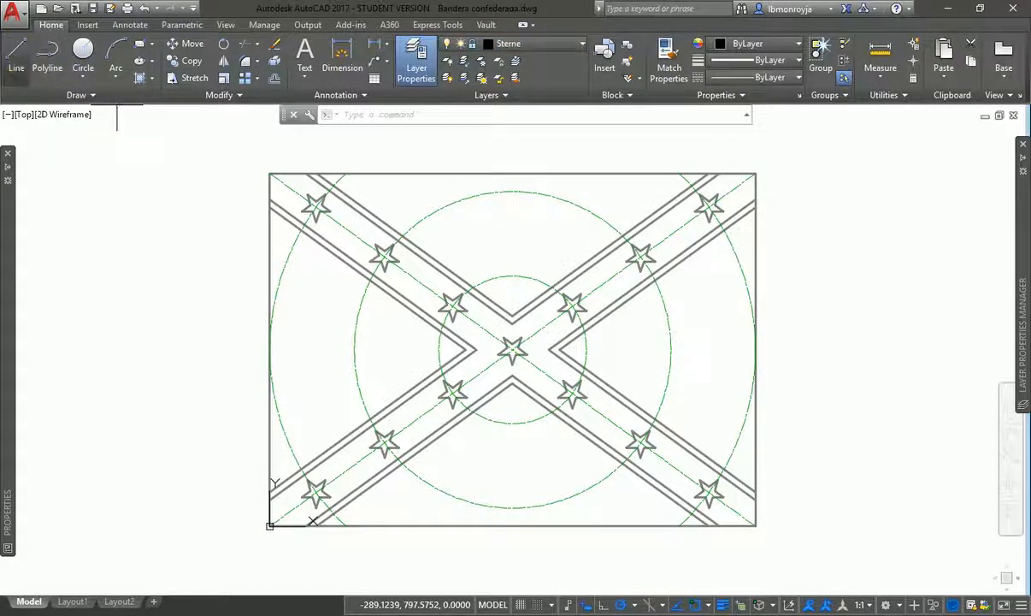
pyautogui.click(301, 303)
pyautogui.click(413, 193)
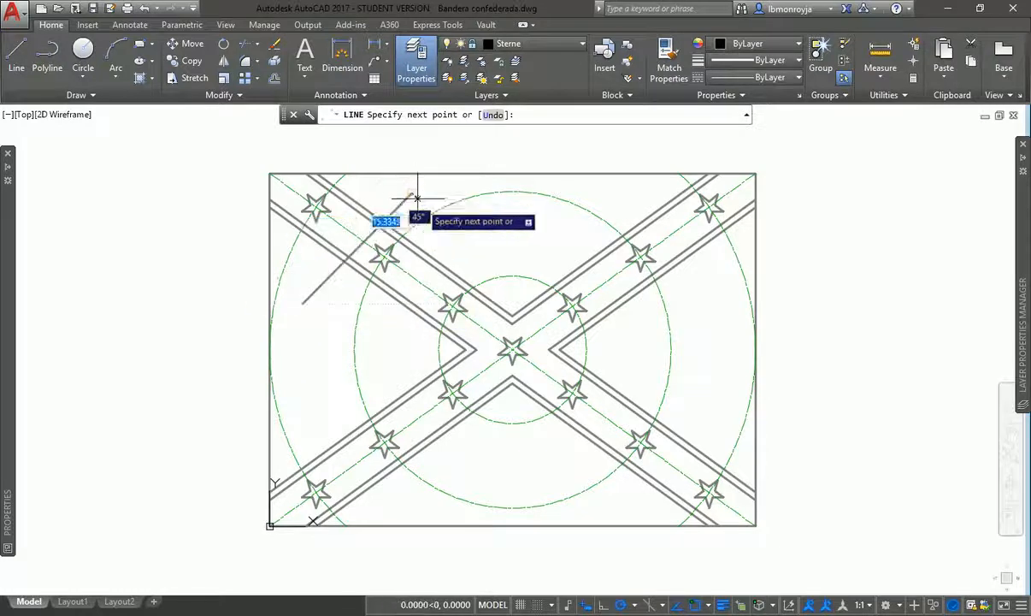
pyautogui.click(563, 238)
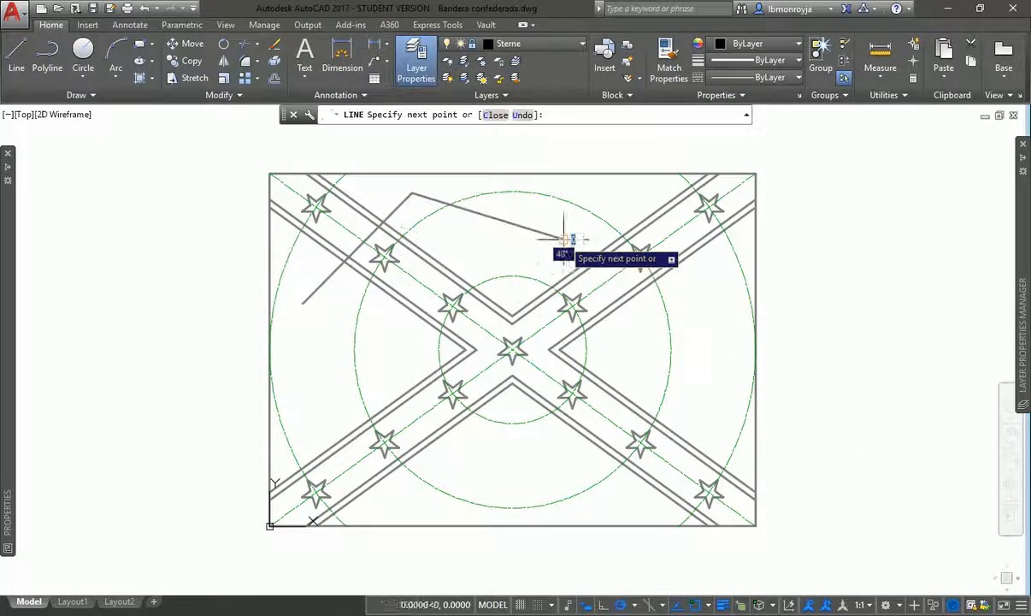
pyautogui.click(647, 351)
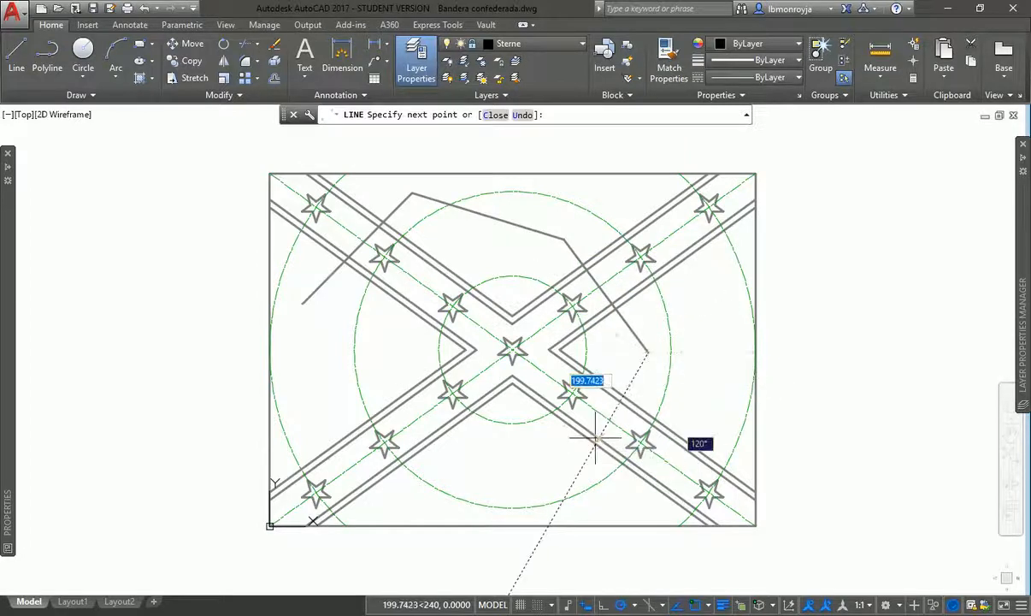
pyautogui.click(550, 457)
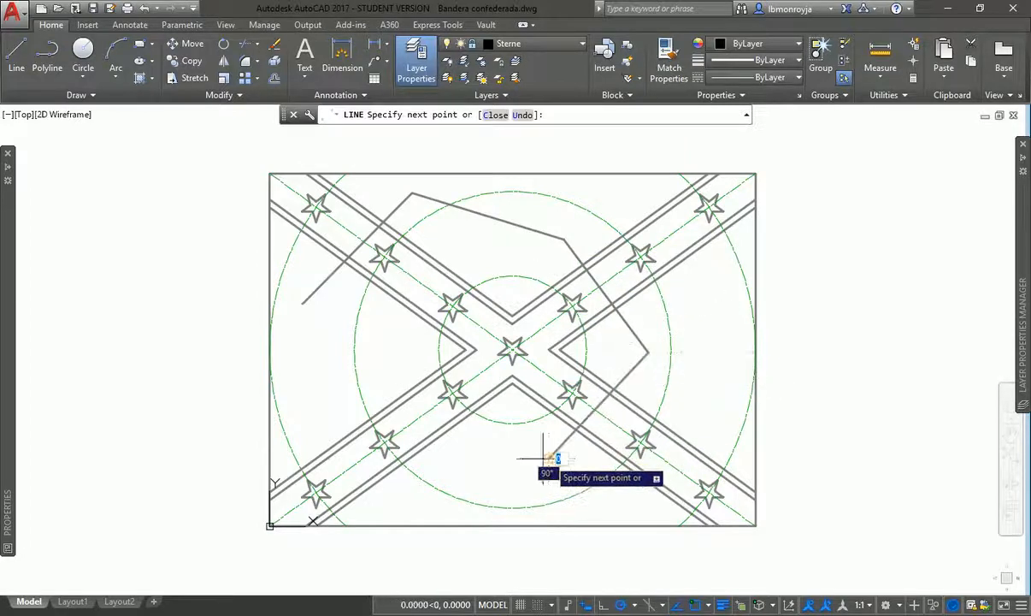
pyautogui.click(462, 457)
pyautogui.click(387, 369)
pyautogui.click(290, 356)
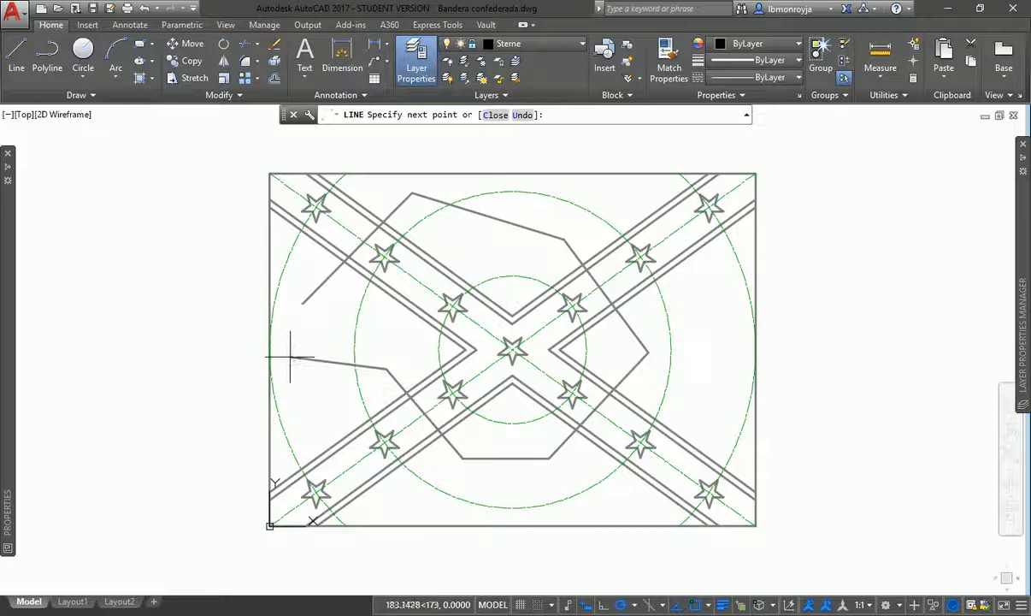
pyautogui.click(301, 299)
pyautogui.press('Return')
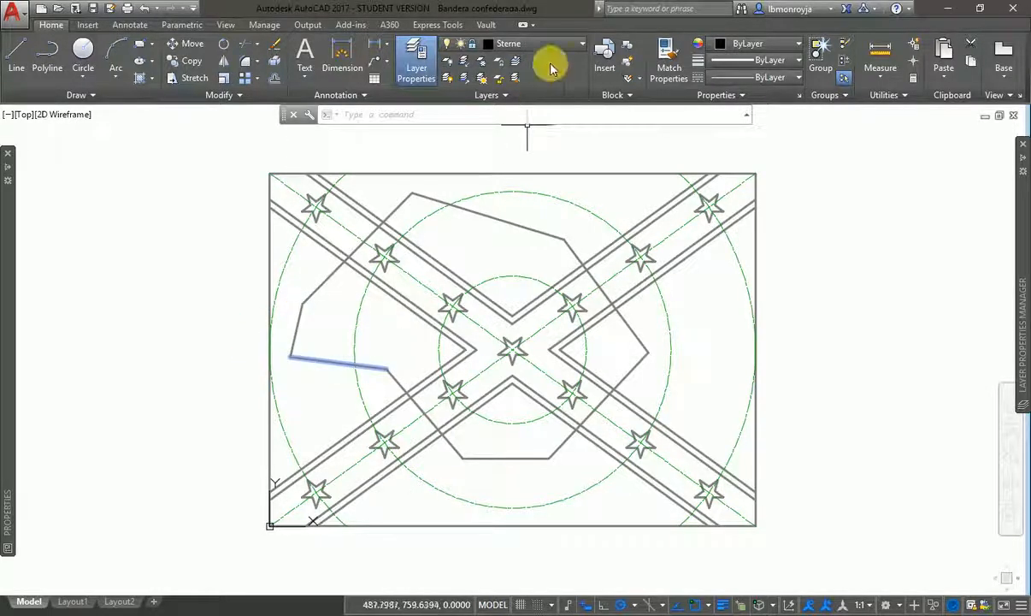
pyautogui.hotkey('ctrl', 'z')
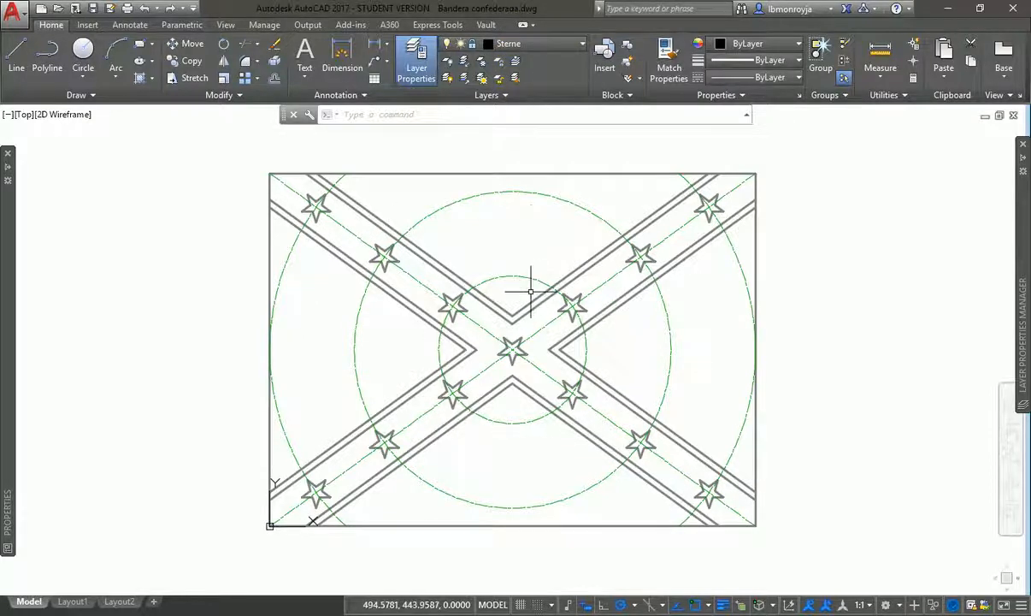
# Unlock layer 0 and the Sterne layer.
pyautogui.click(545, 44)
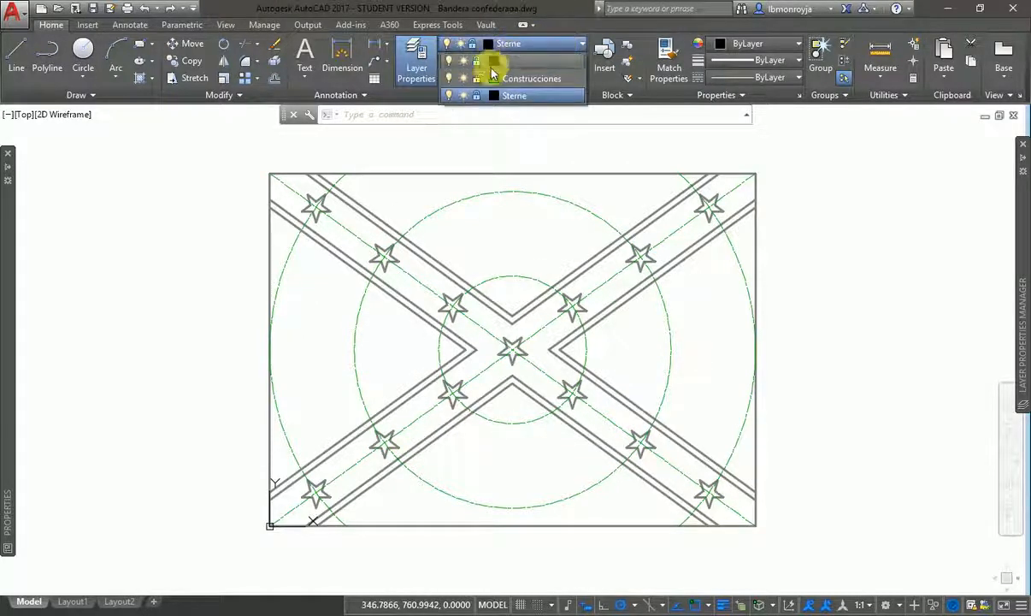
pyautogui.click(477, 62)
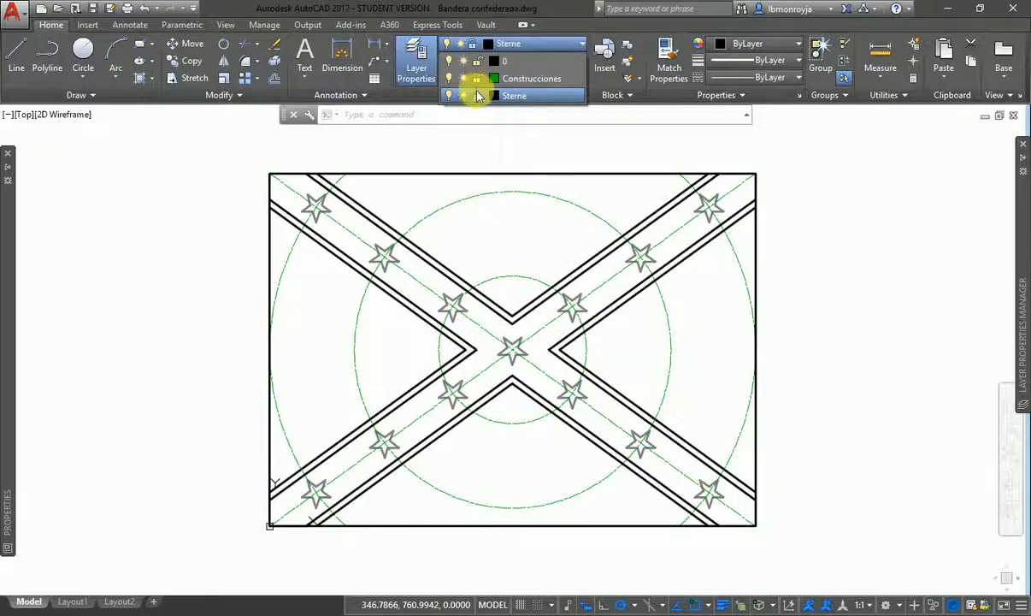
pyautogui.click(477, 96)
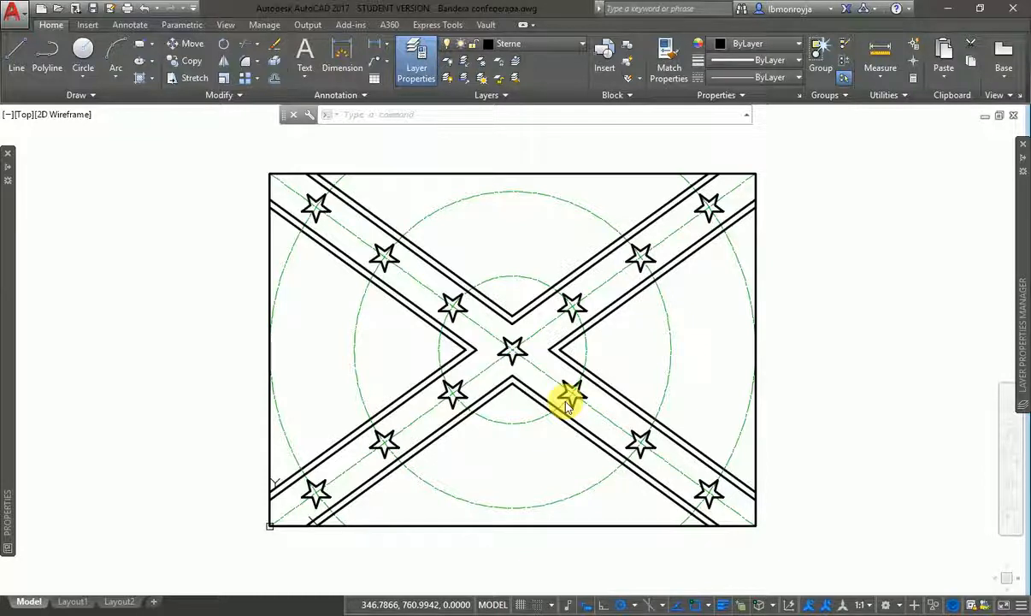
pyautogui.click(1018, 231)
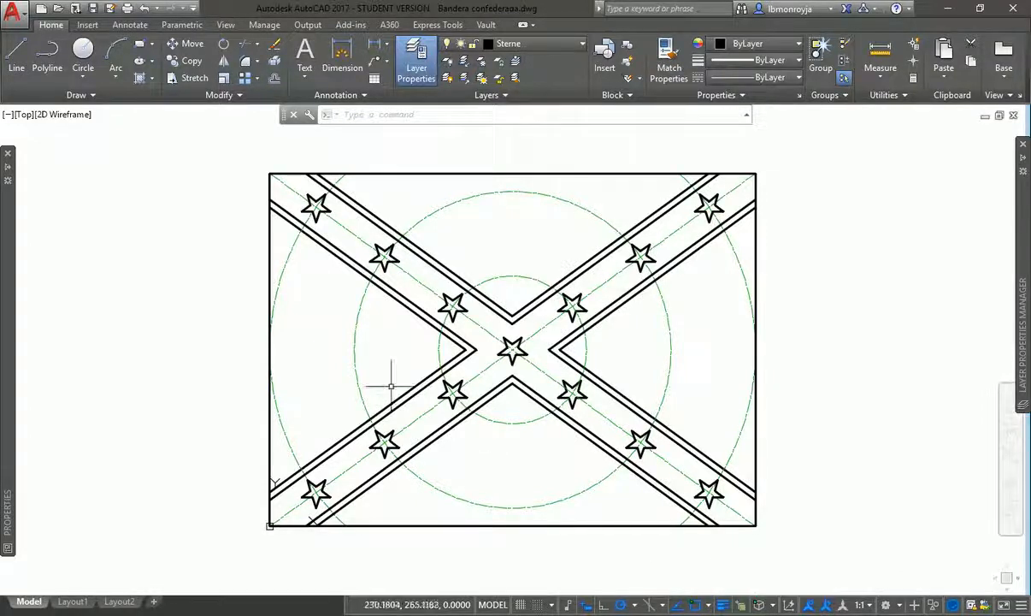
# Lock the Construcciones layer.
pyautogui.moveTo(2, 245)
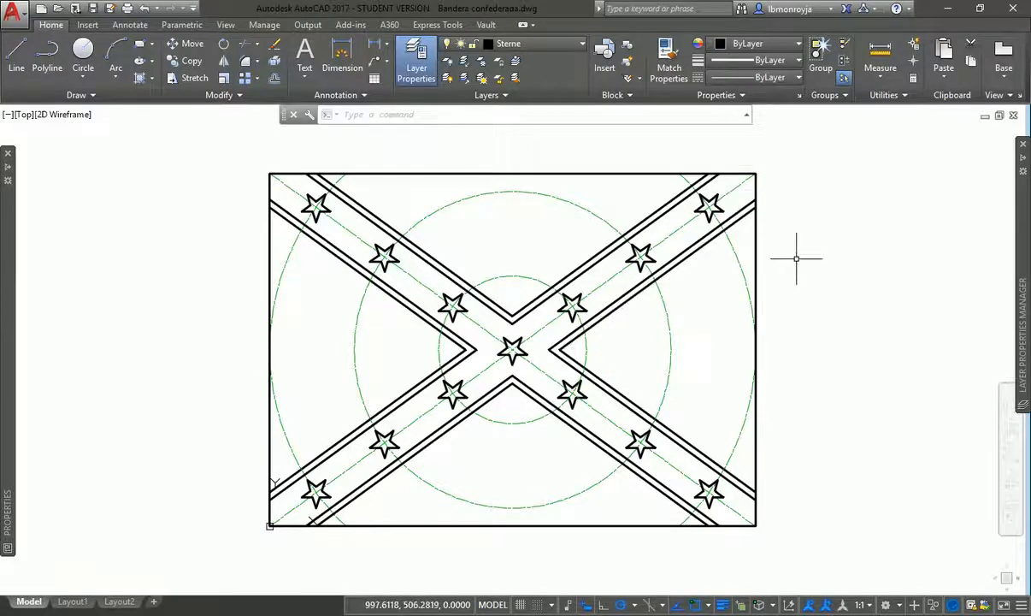
pyautogui.write('p')
pyautogui.press('Return')
pyautogui.moveTo(829, 323)
pyautogui.mouseDown()
pyautogui.moveTo(752, 315)
pyautogui.moveTo(634, 328)
pyautogui.mouseUp()
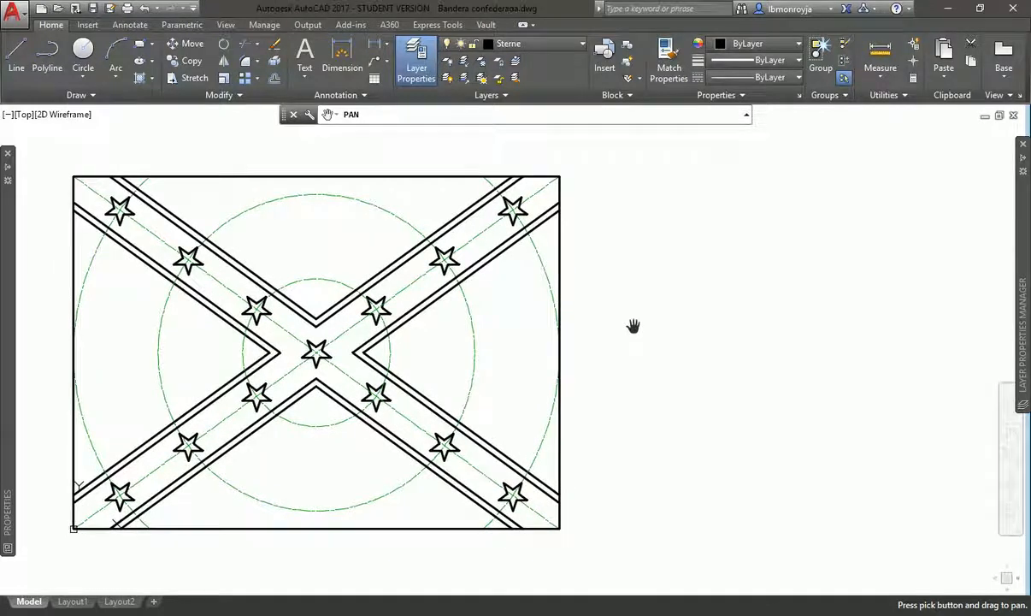
pyautogui.press('Escape')
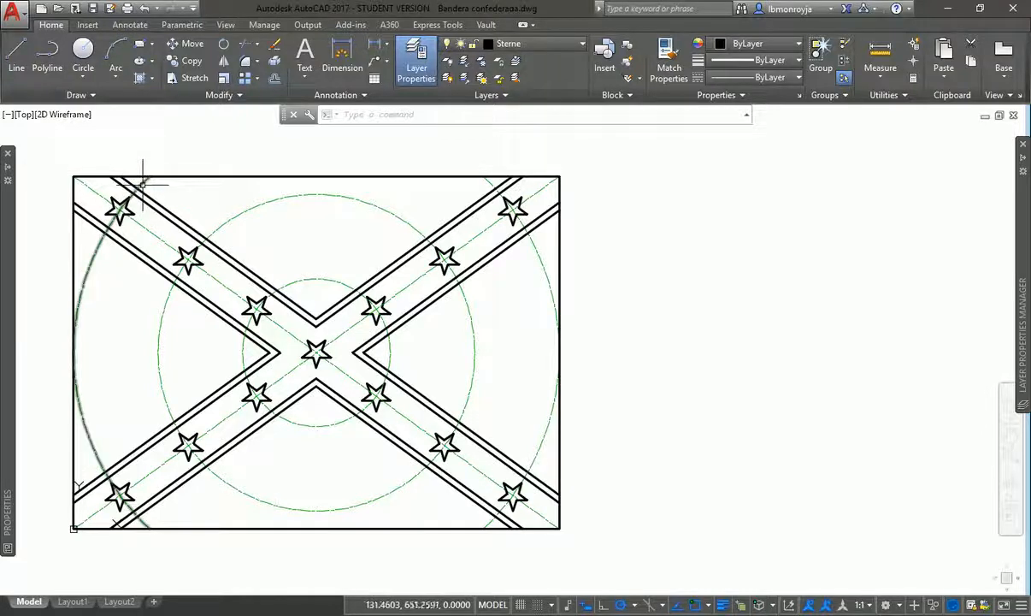
pyautogui.click(532, 44)
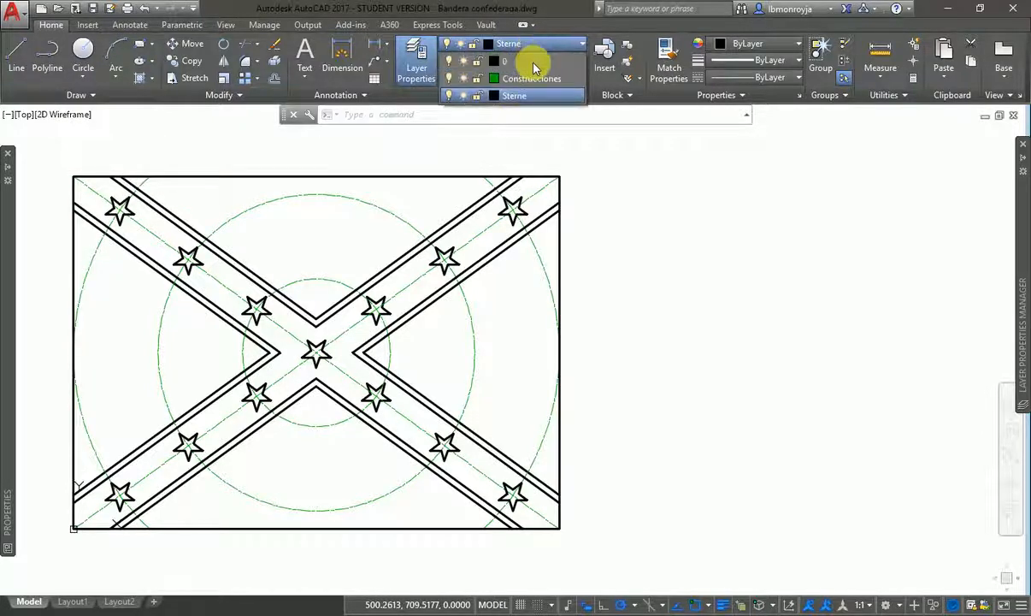
pyautogui.click(477, 78)
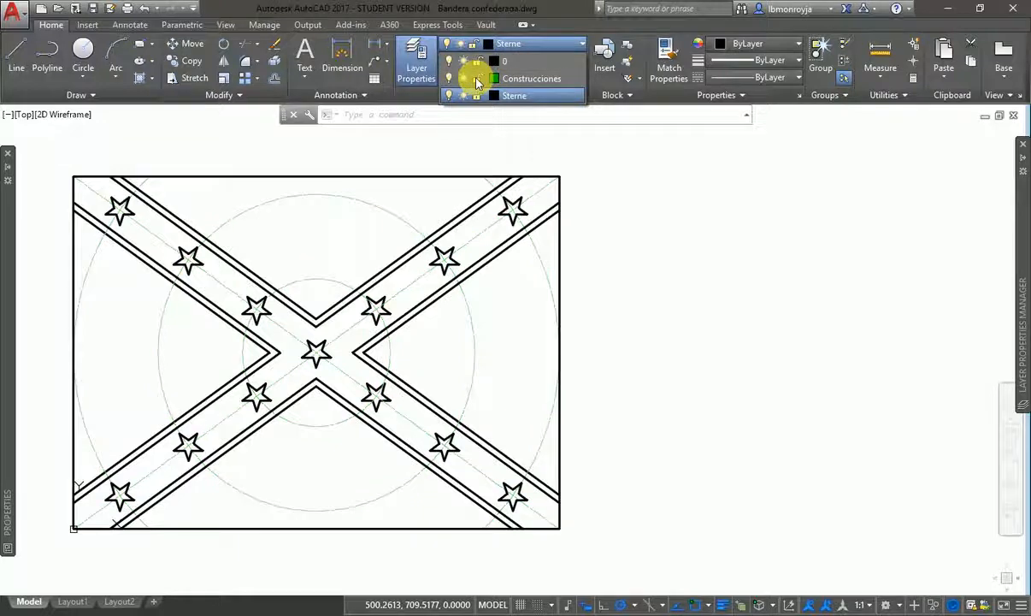
pyautogui.click(53, 195)
# Copy the whole flag from its lower-left corner horizontally to the empty space on its right.
pyautogui.click(51, 158)
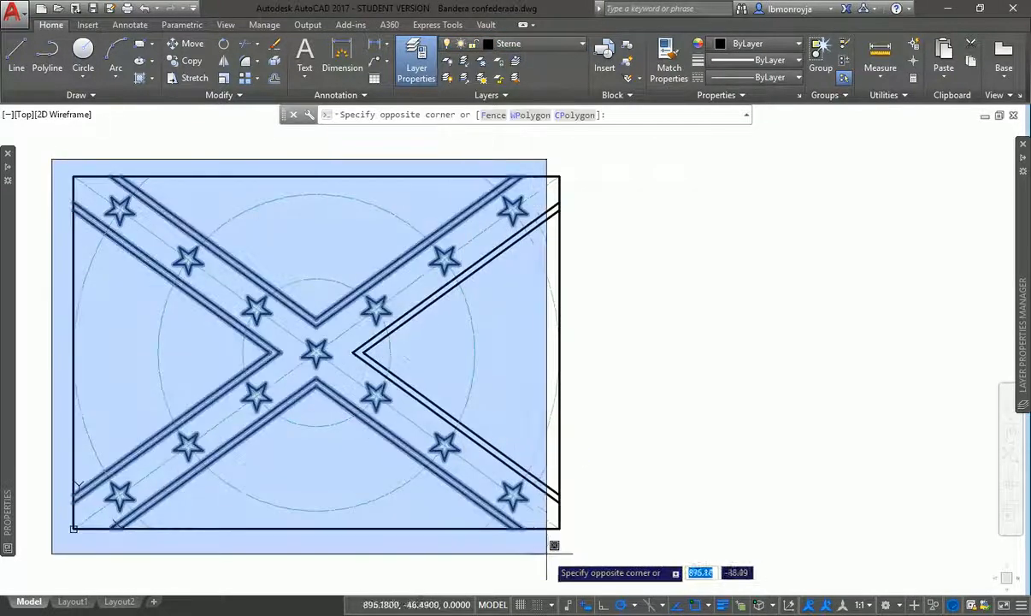
pyautogui.click(601, 563)
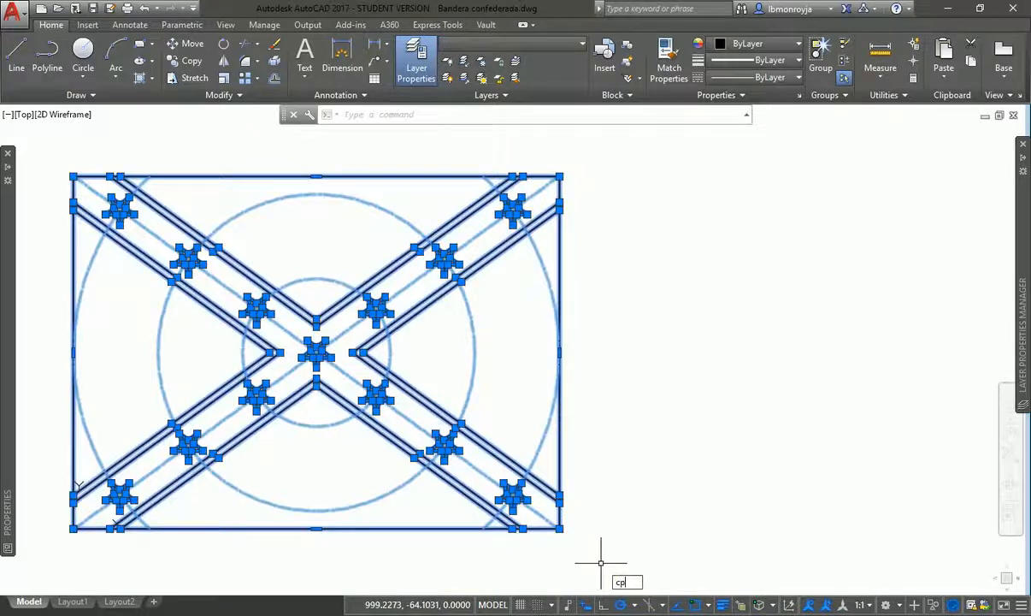
pyautogui.press('Return')
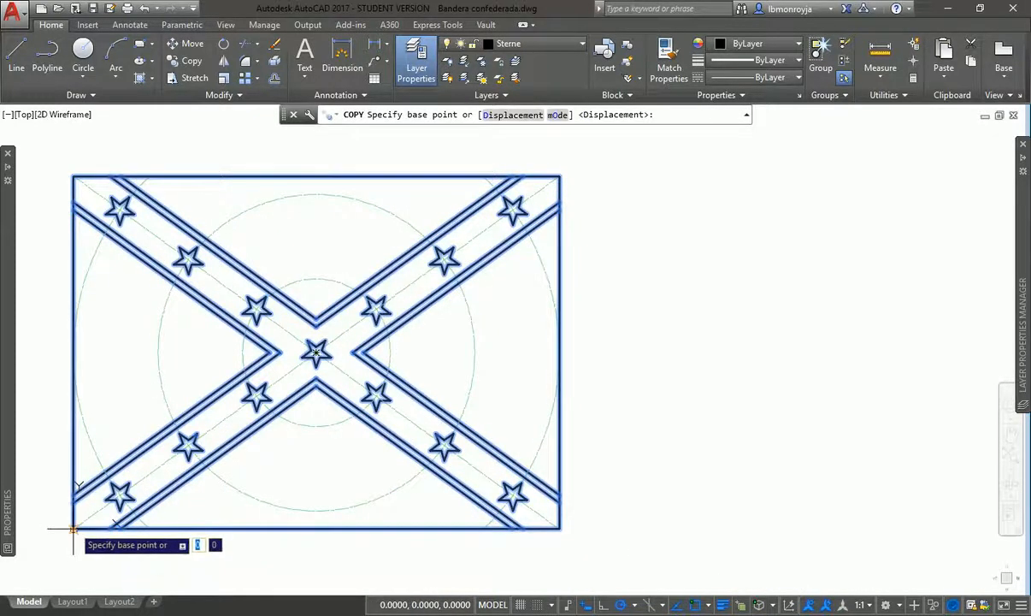
pyautogui.click(73, 528)
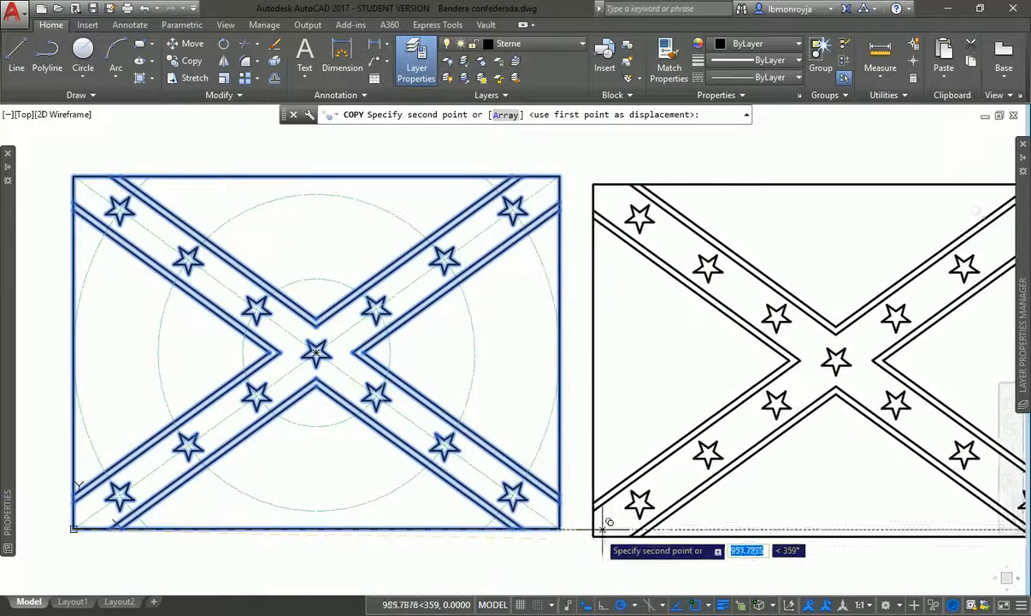
pyautogui.click(618, 529)
pyautogui.press('Return')
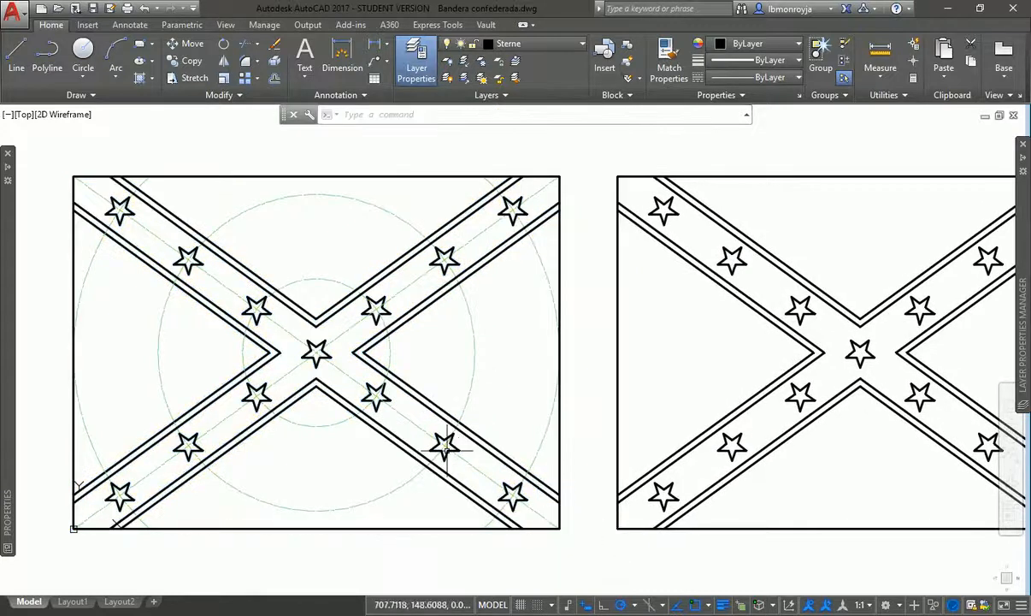
# Create a new layer named pintura.
pyautogui.write('z')
pyautogui.press('Return')
pyautogui.press('Return')
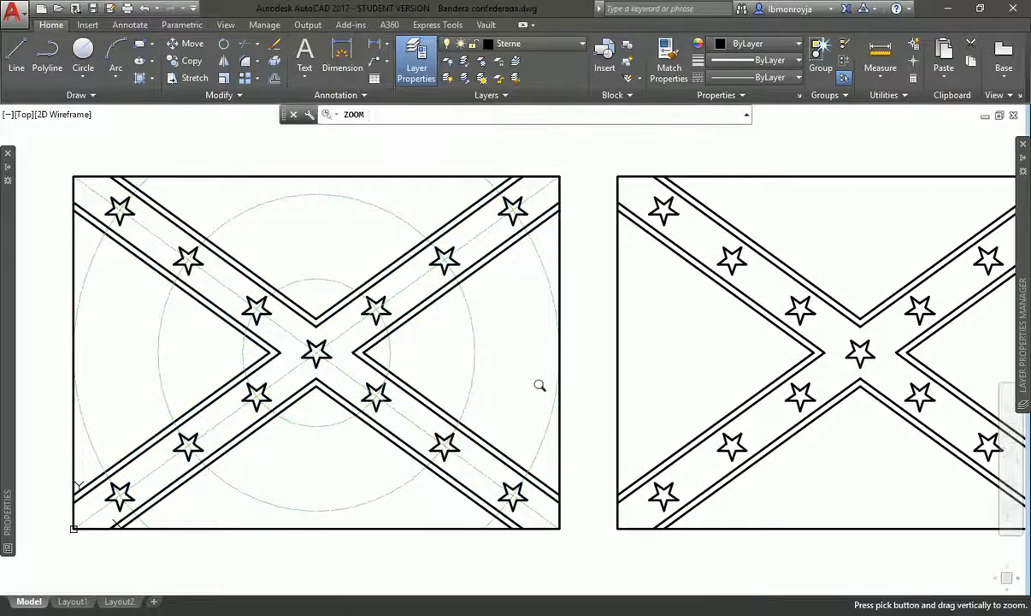
pyautogui.moveTo(540, 385); pyautogui.dragTo(541, 431)
pyautogui.press('Escape')
pyautogui.press('Return')
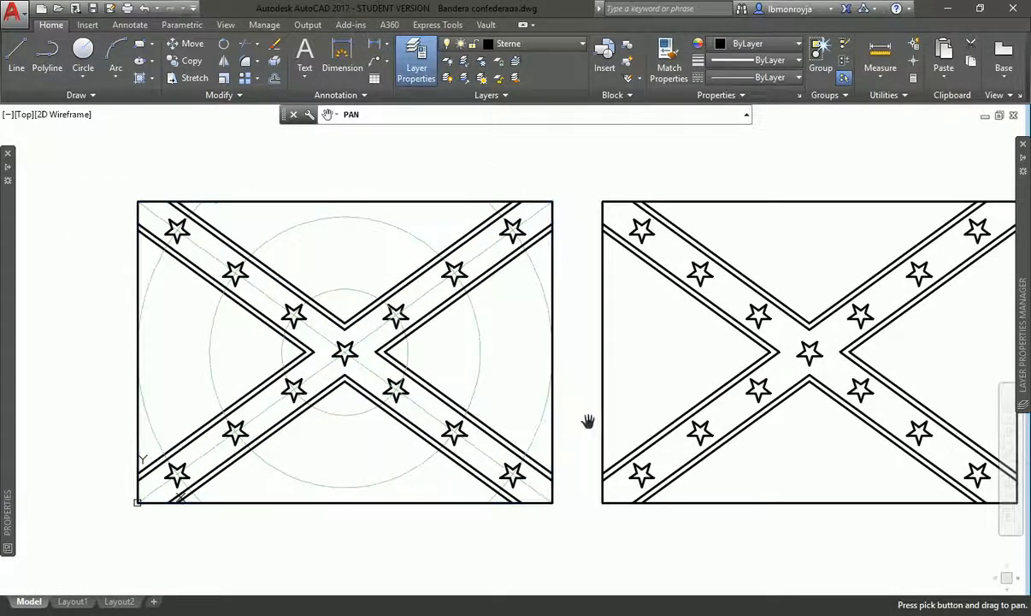
pyautogui.moveTo(569, 423); pyautogui.dragTo(492, 417)
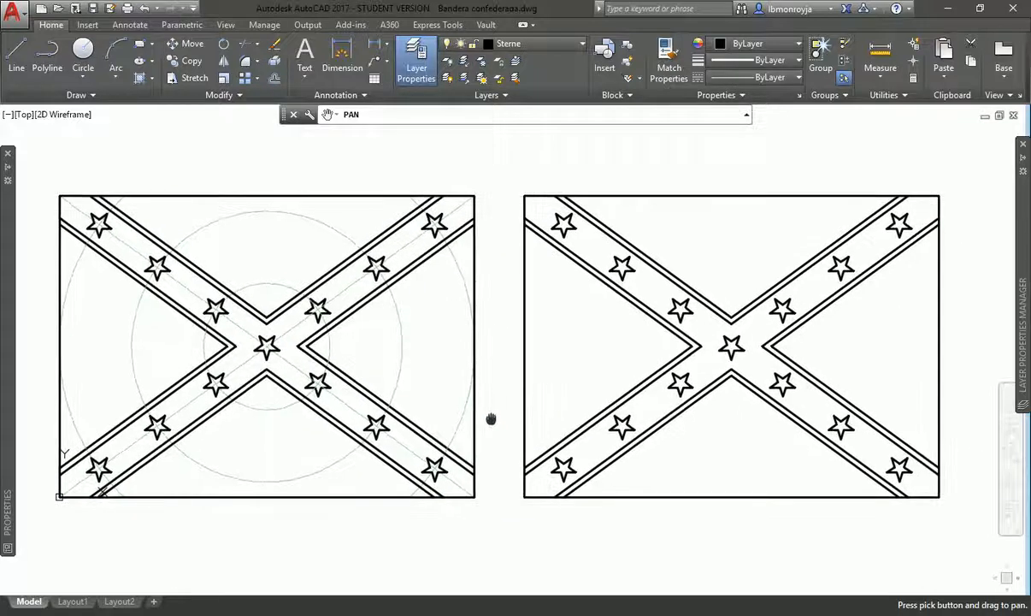
pyautogui.press('Escape')
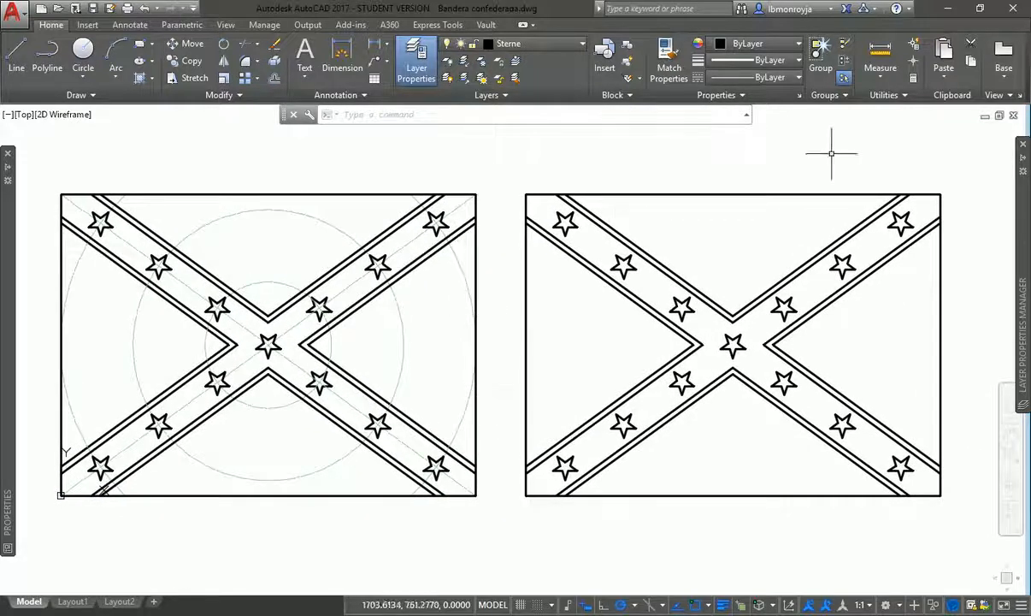
pyautogui.moveTo(1017, 212)
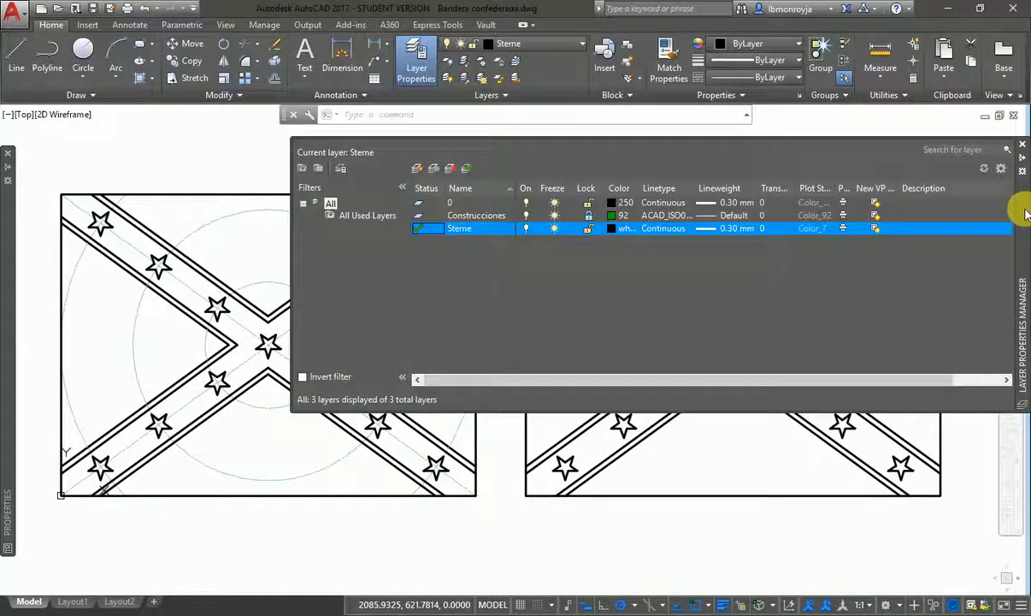
pyautogui.click(418, 171)
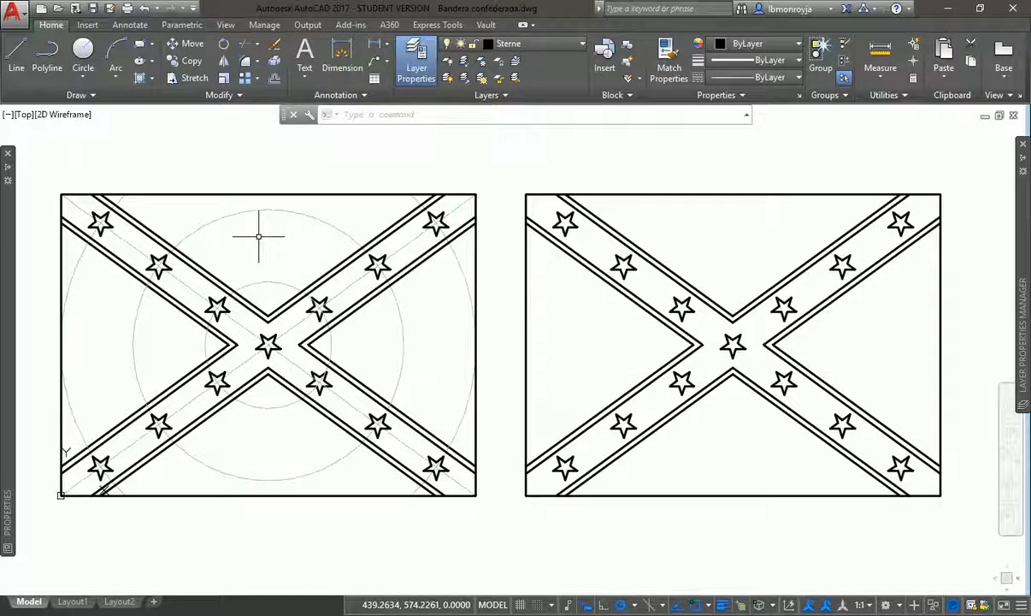
# Rename the Sterne layer as Estrellas.
pyautogui.moveTo(1019, 256)
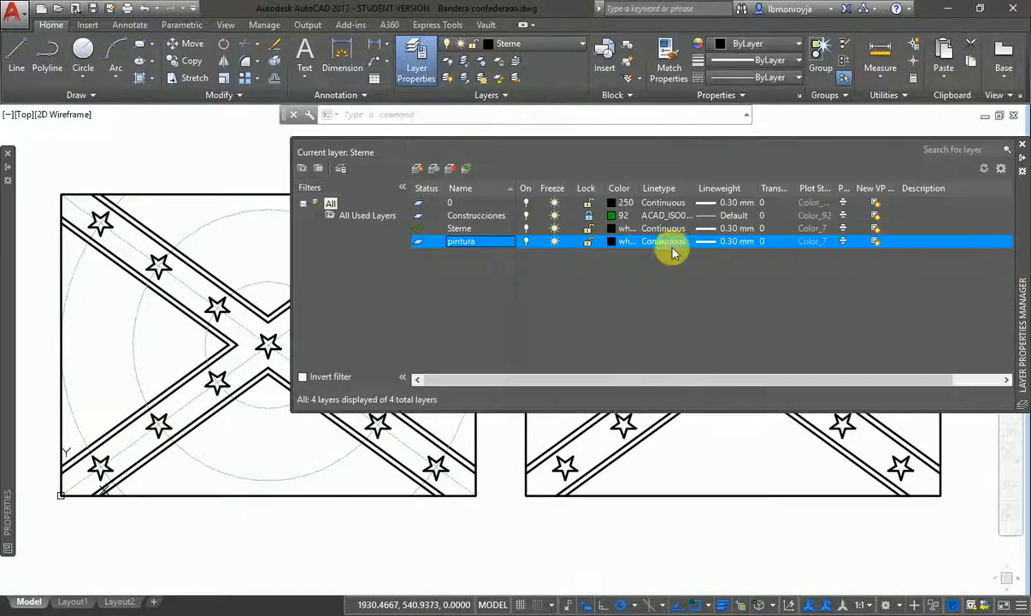
pyautogui.click(475, 231)
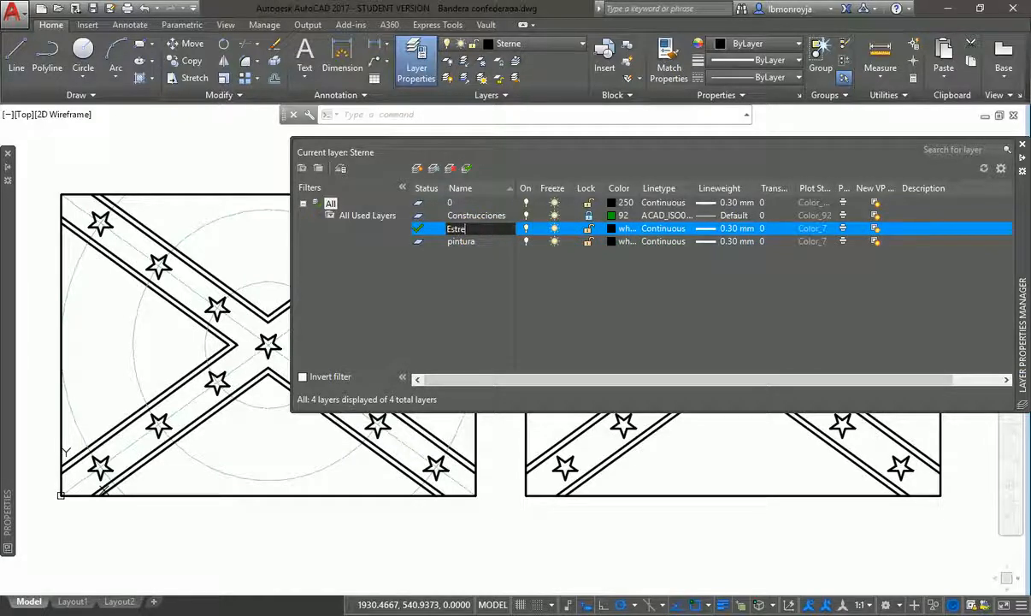
pyautogui.press('Return')
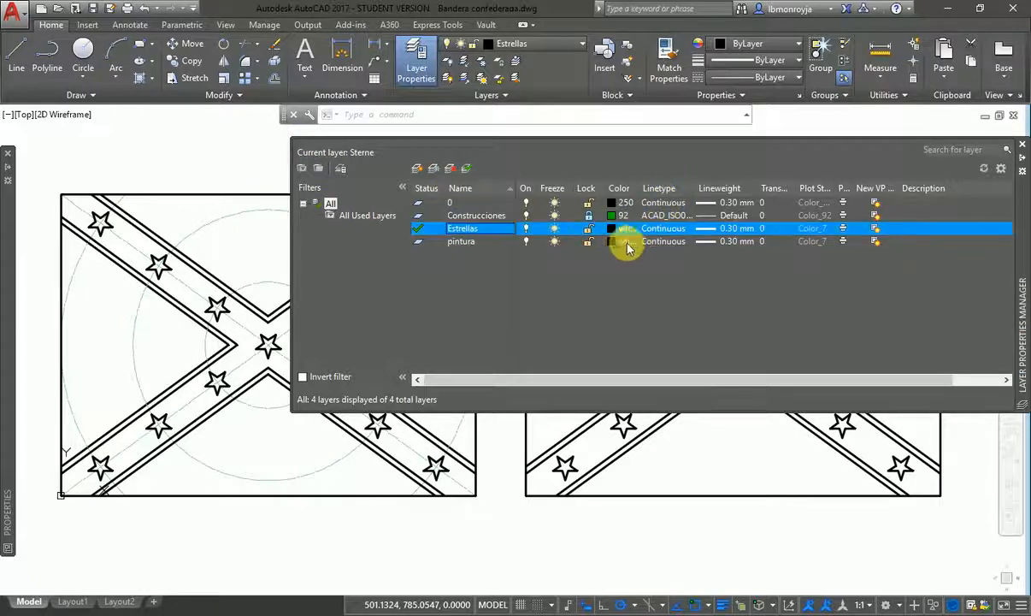
pyautogui.click(216, 145)
pyautogui.click(217, 144)
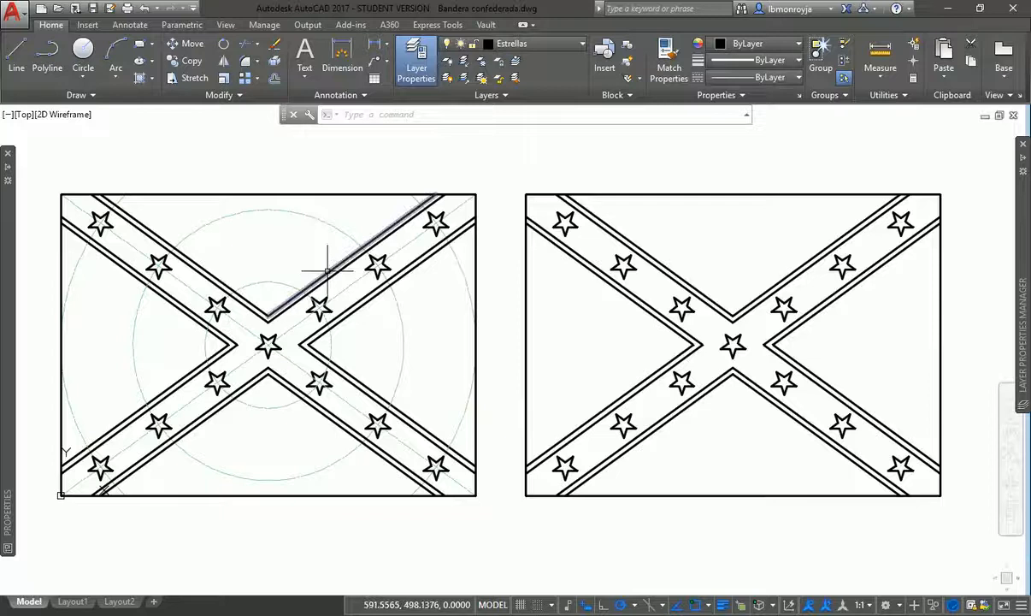
pyautogui.hotkey('ctrl', 'Tab')
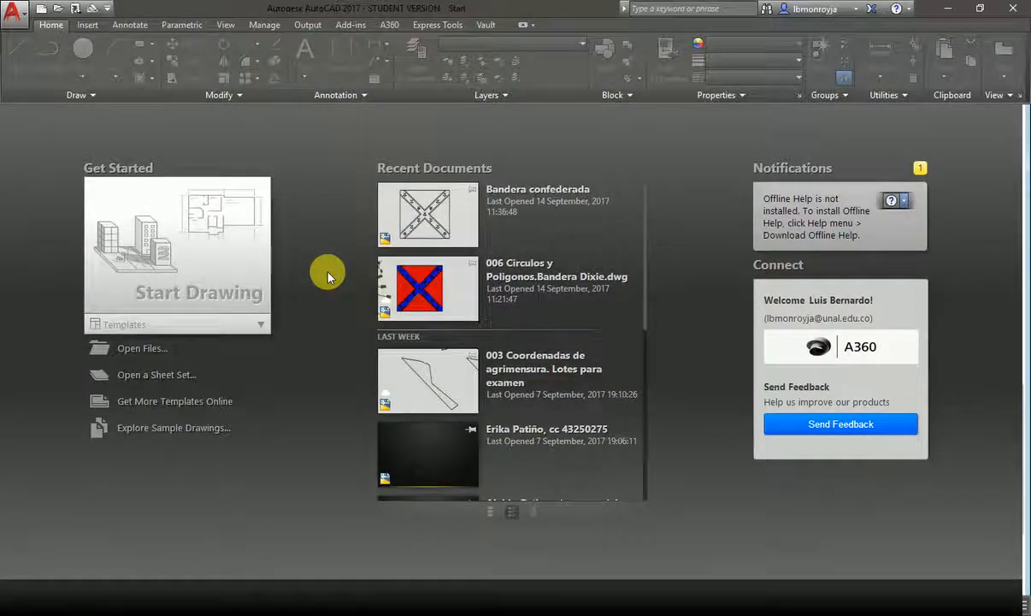
pyautogui.hotkey('ctrl', 'Tab')
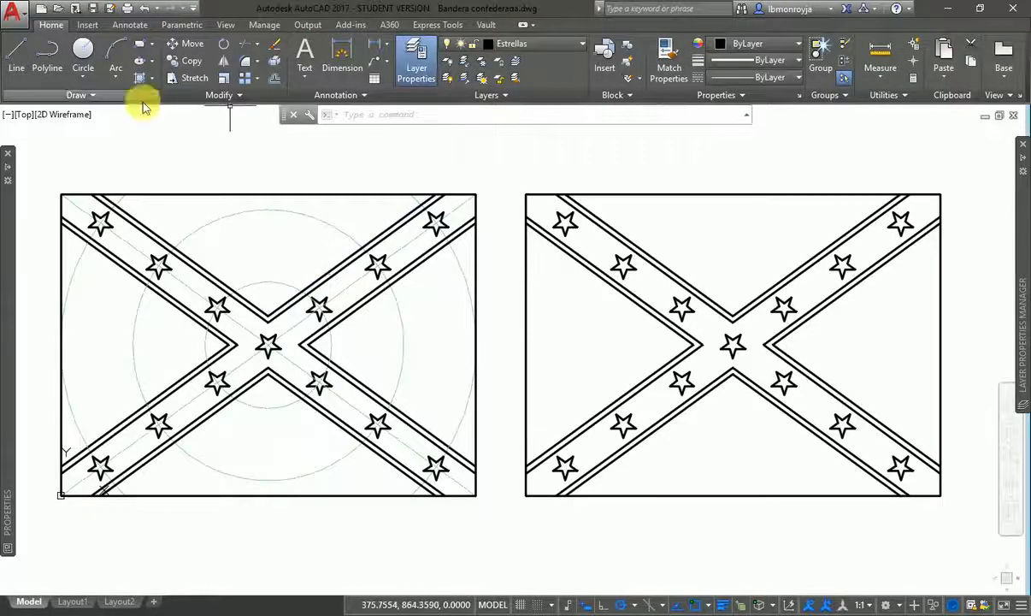
# Make pintura the current layer and fill the four triangular fields of the copied flag with a solid red hatch.
pyautogui.click(553, 43)
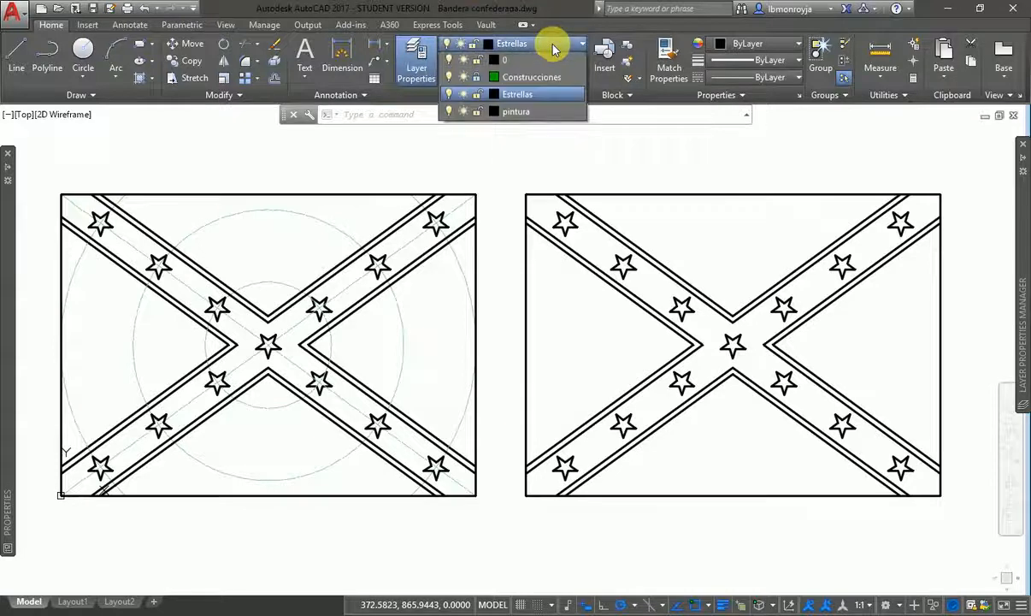
pyautogui.click(526, 114)
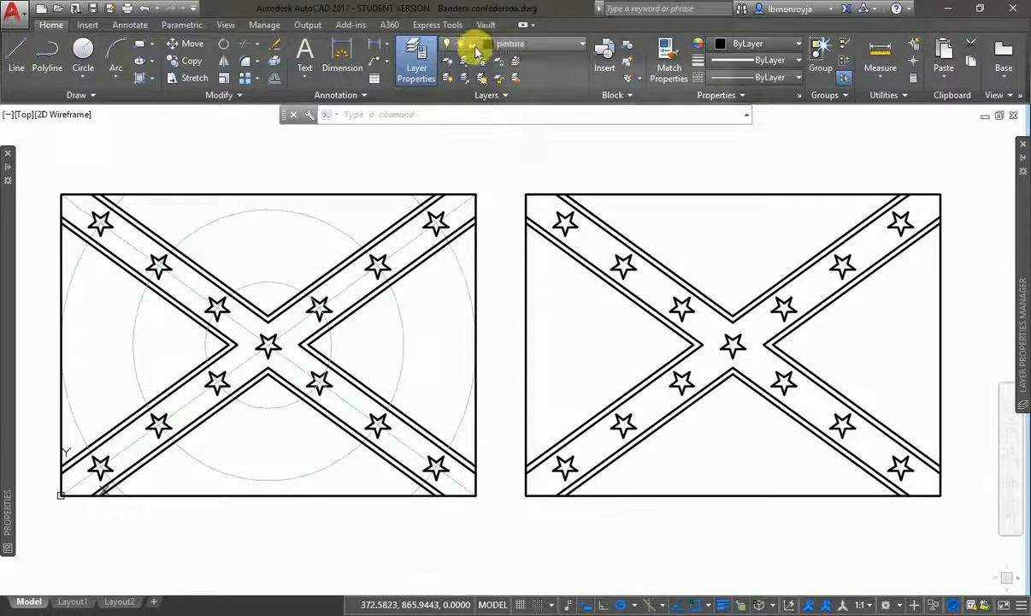
pyautogui.click(140, 78)
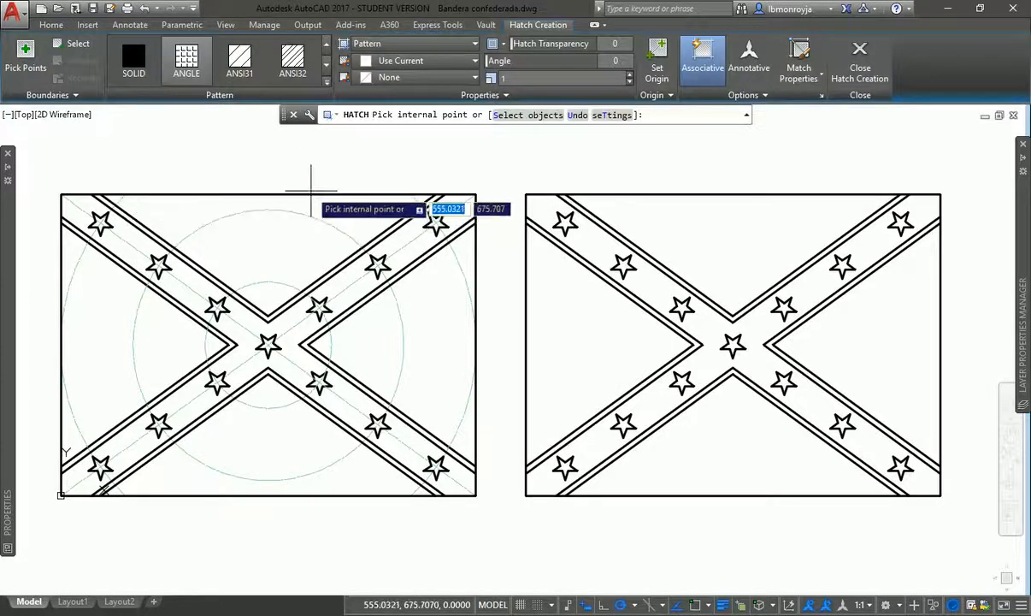
pyautogui.click(136, 62)
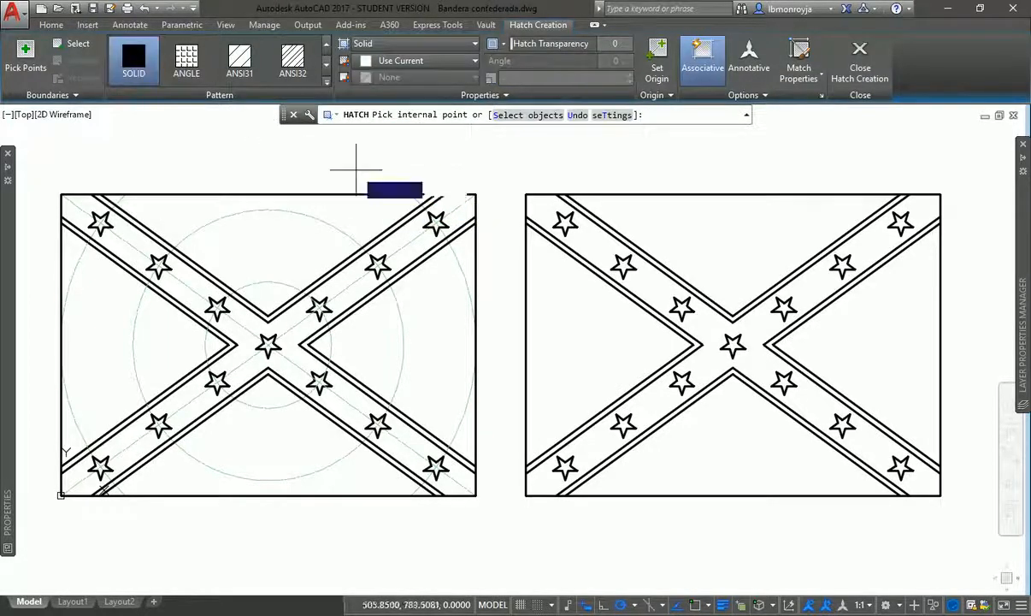
pyautogui.click(582, 206)
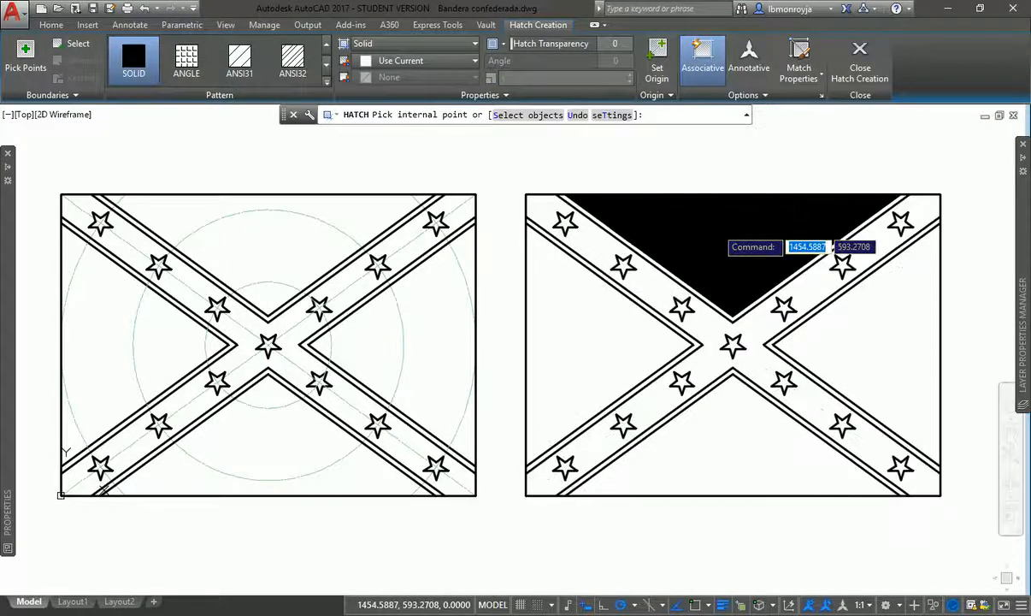
pyautogui.click(440, 63)
pyautogui.click(361, 223)
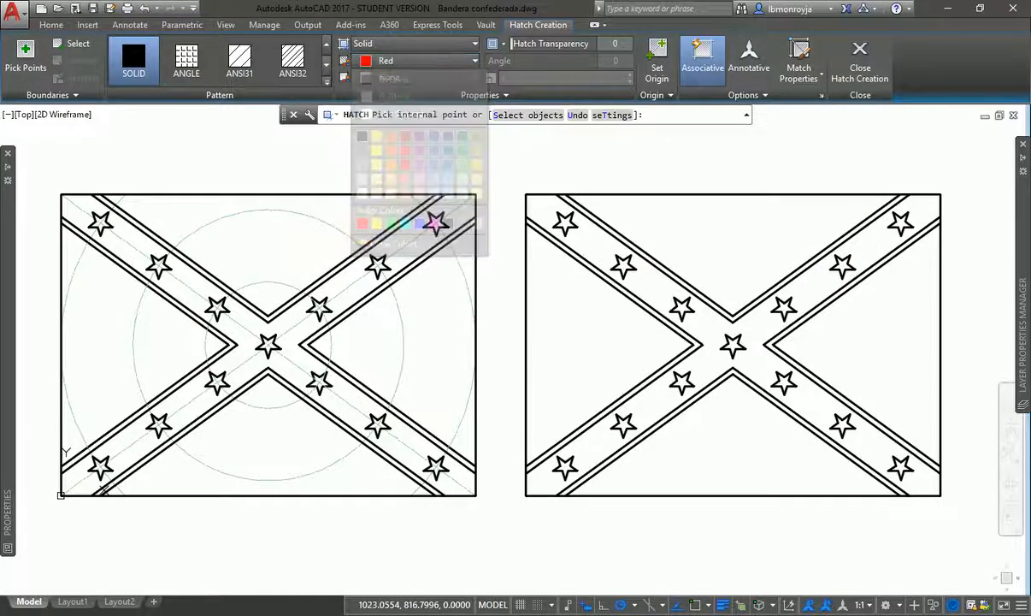
pyautogui.click(734, 220)
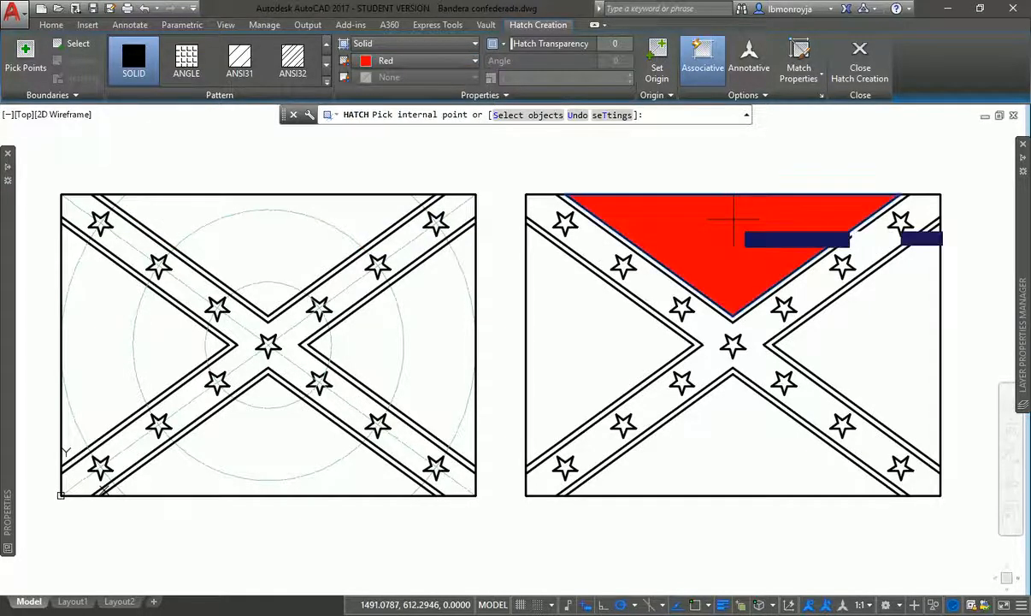
pyautogui.click(590, 342)
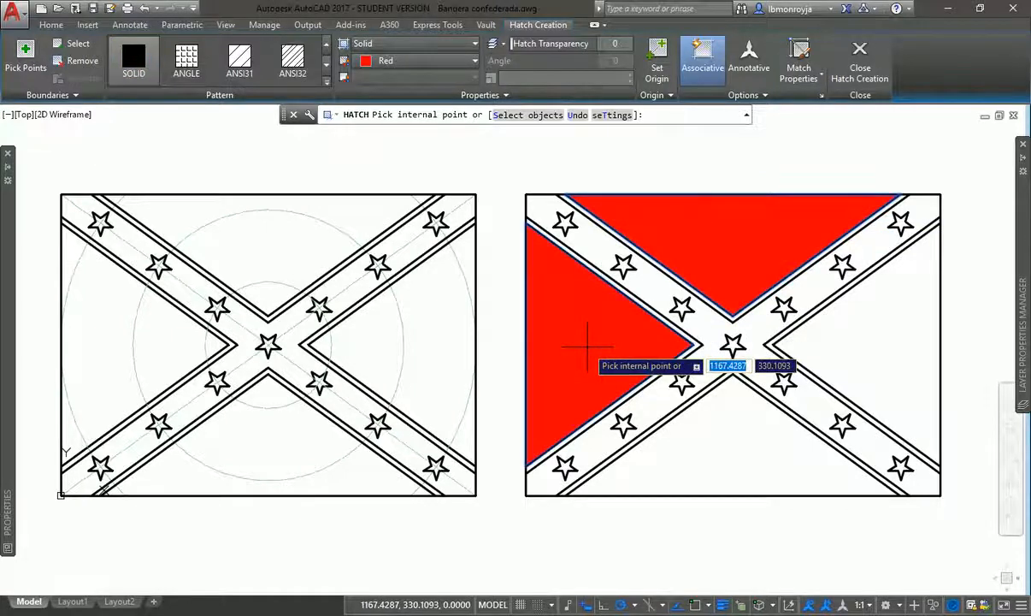
pyautogui.click(699, 424)
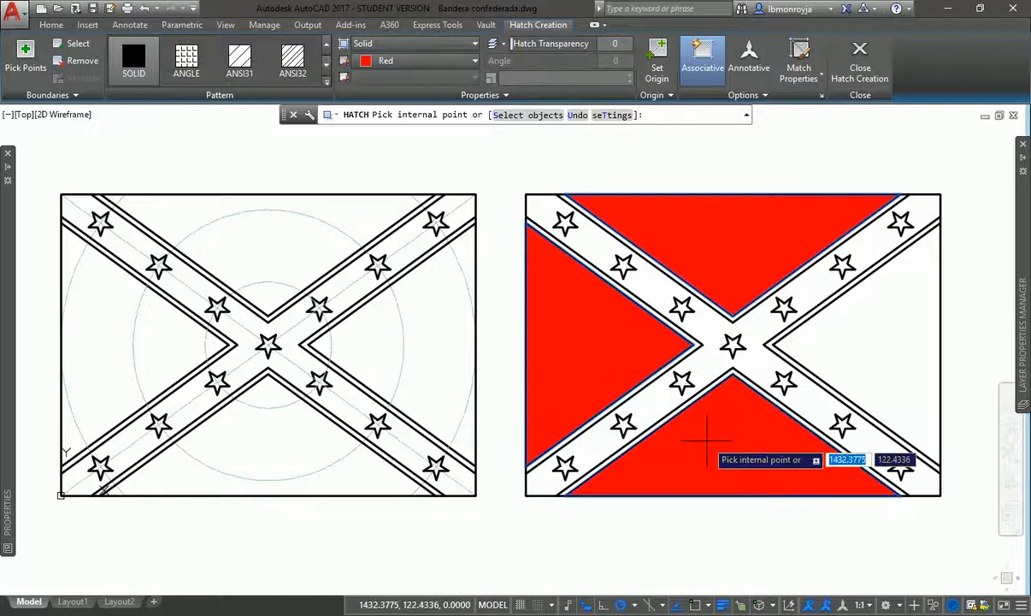
pyautogui.click(869, 363)
pyautogui.press('Return')
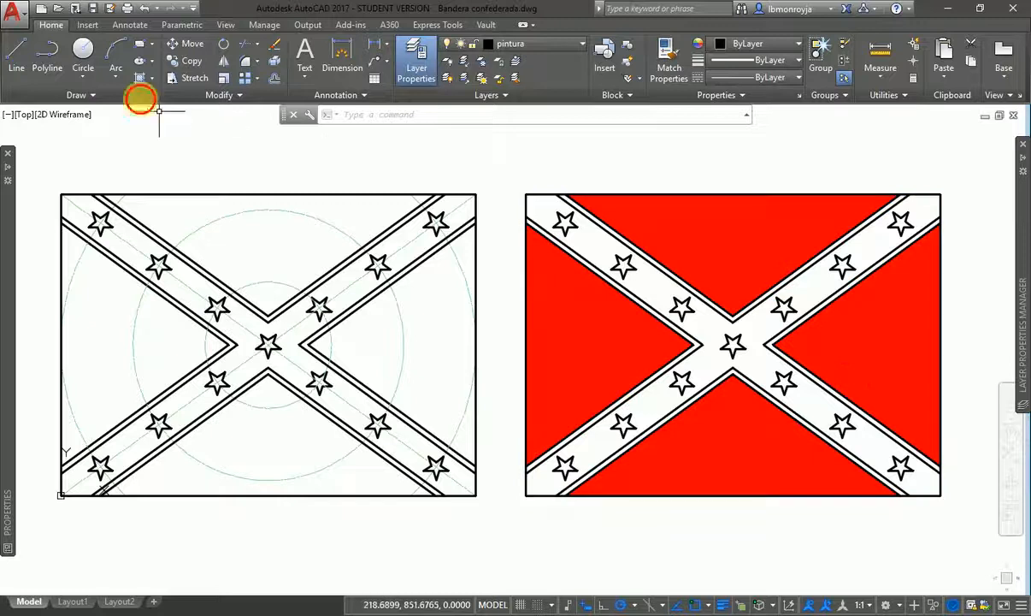
# Fill the diagonal cross of the copied flag around its stars with a solid blue hatch.
pyautogui.click(141, 82)
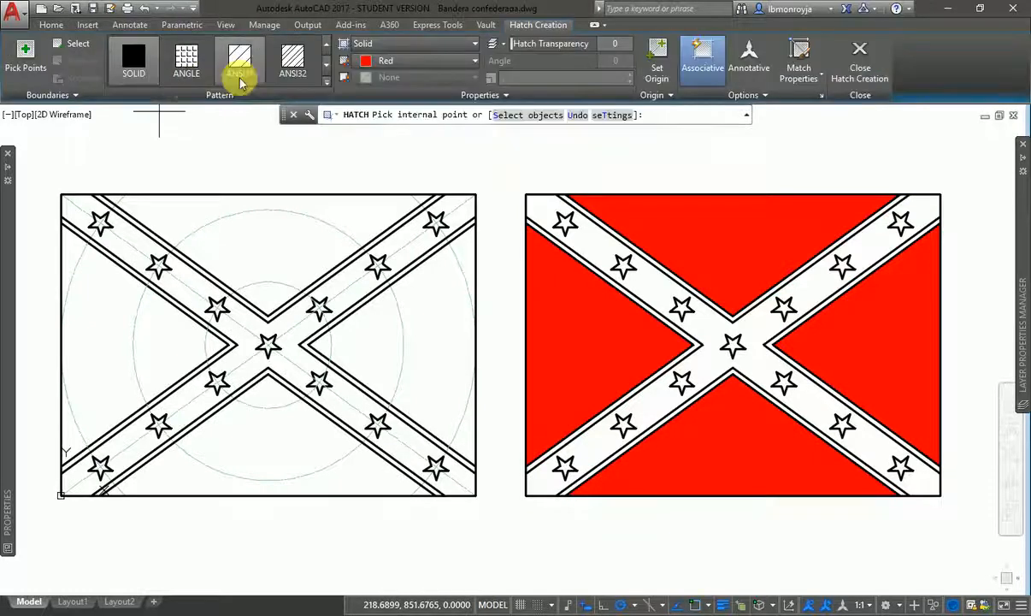
pyautogui.click(396, 63)
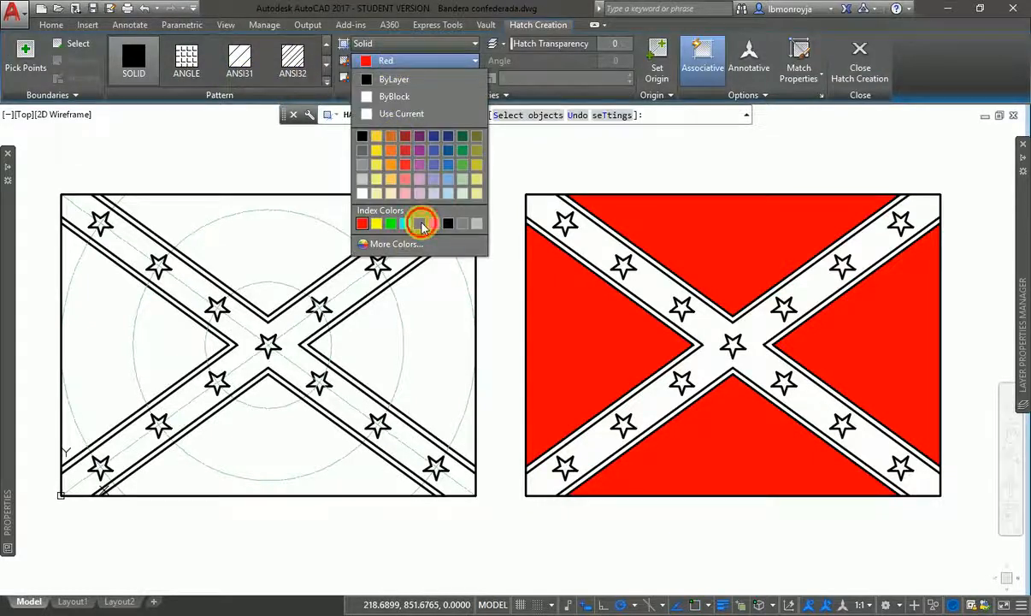
pyautogui.click(419, 223)
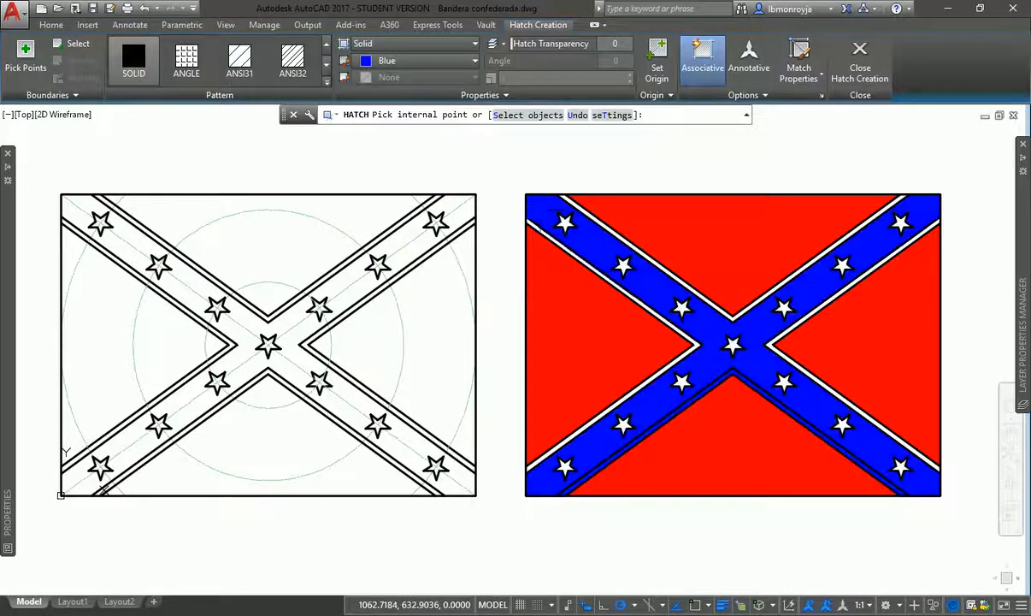
pyautogui.click(540, 208)
pyautogui.press('Return')
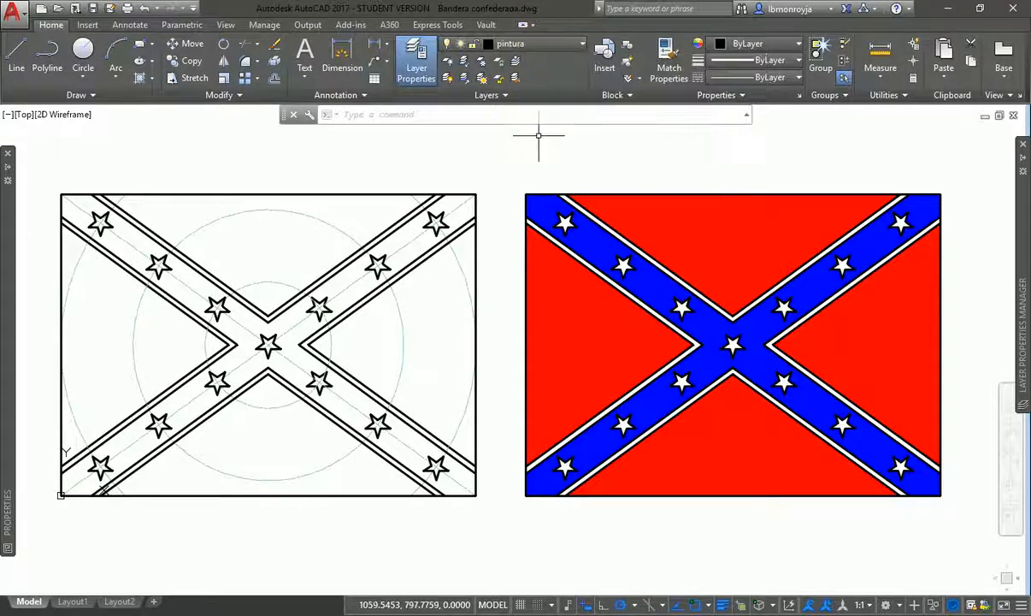
# Undo the blue hatch and the red hatch on the copied flag.
pyautogui.hotkey('ctrl', 'z')
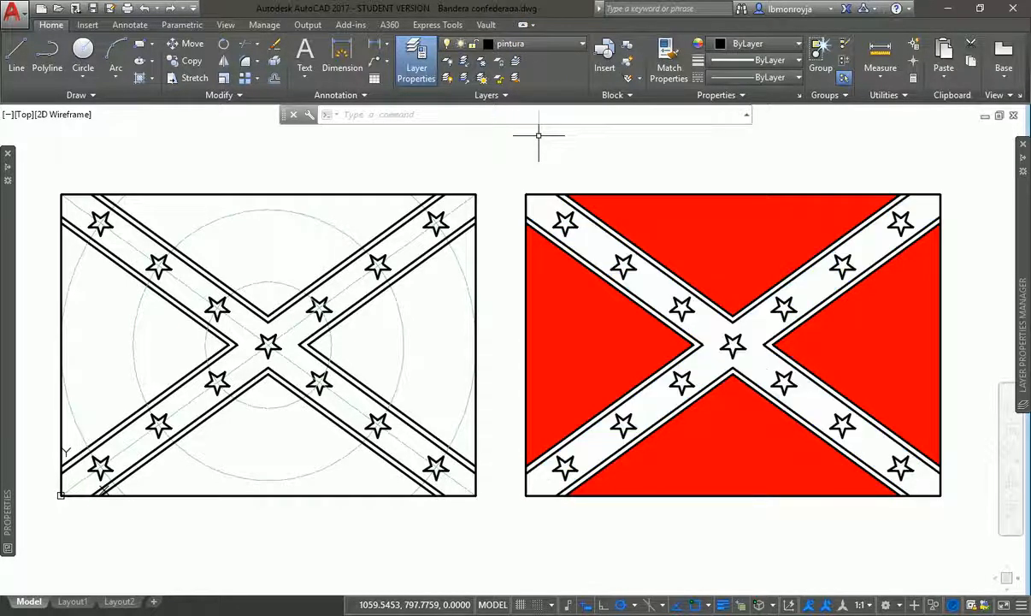
pyautogui.hotkey('ctrl', 'z')
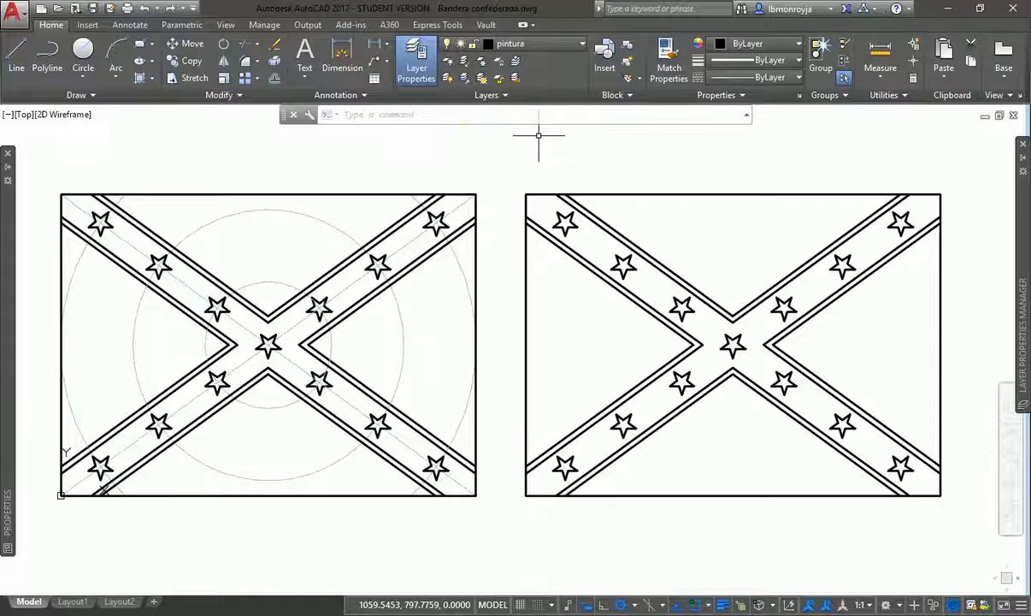
# Freeze the Construcciones layer to hide the construction lines and circles.
pyautogui.click(551, 43)
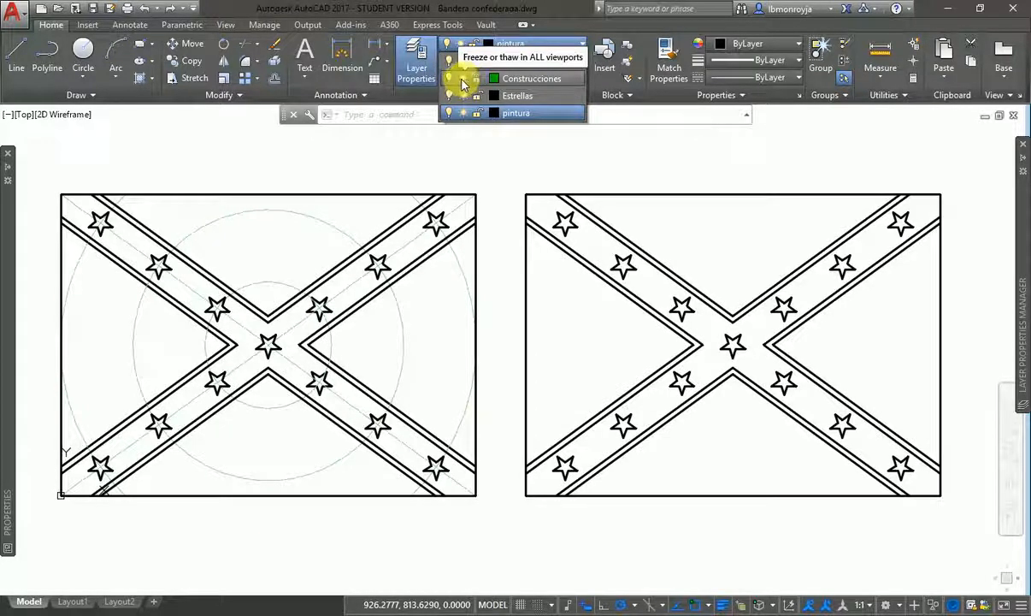
pyautogui.click(463, 80)
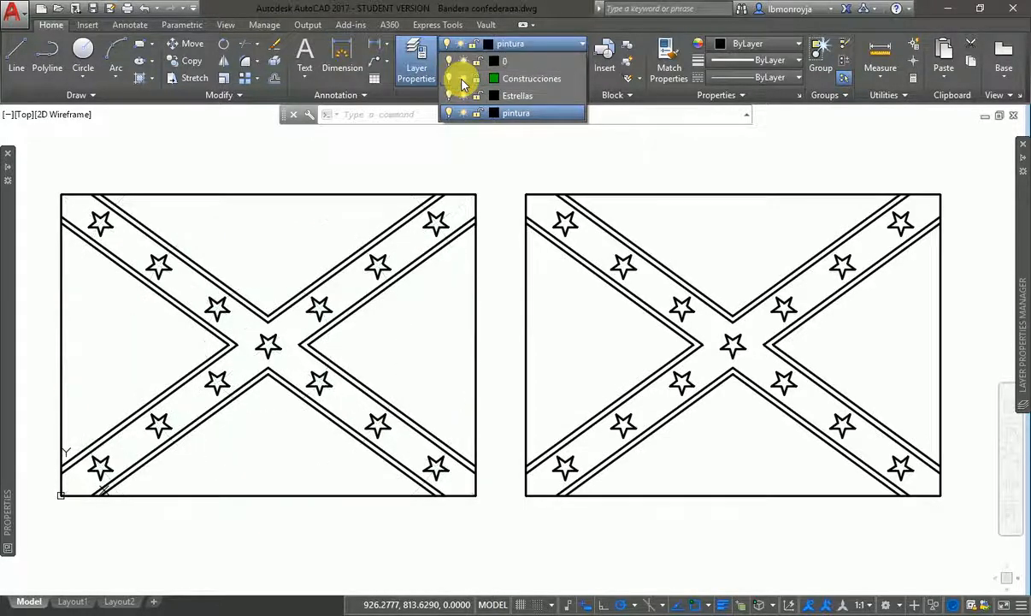
pyautogui.click(486, 190)
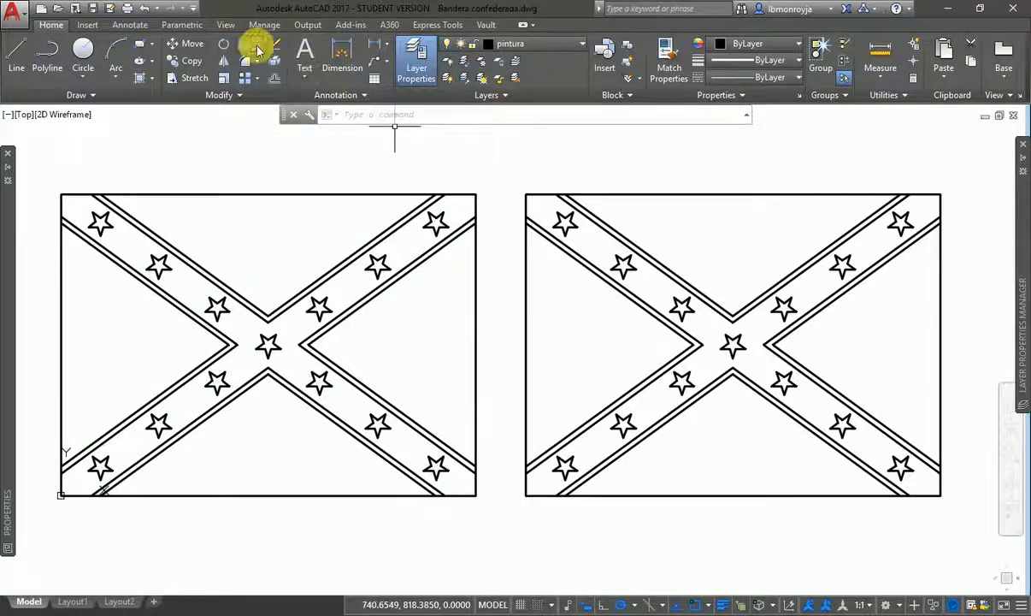
# Fill the four triangular fields of the original flag with a solid red hatch.
pyautogui.click(142, 81)
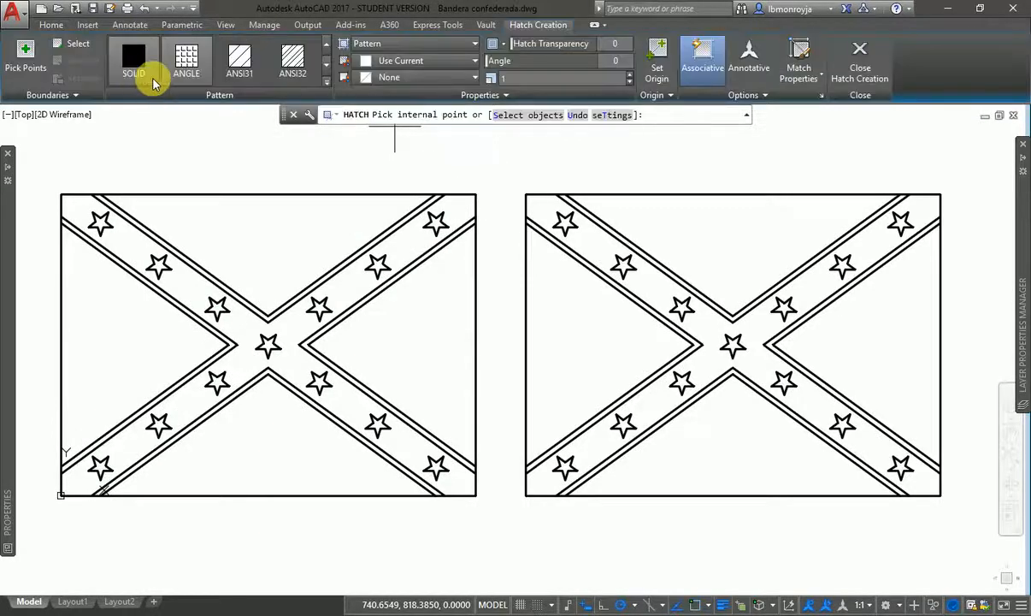
pyautogui.click(397, 62)
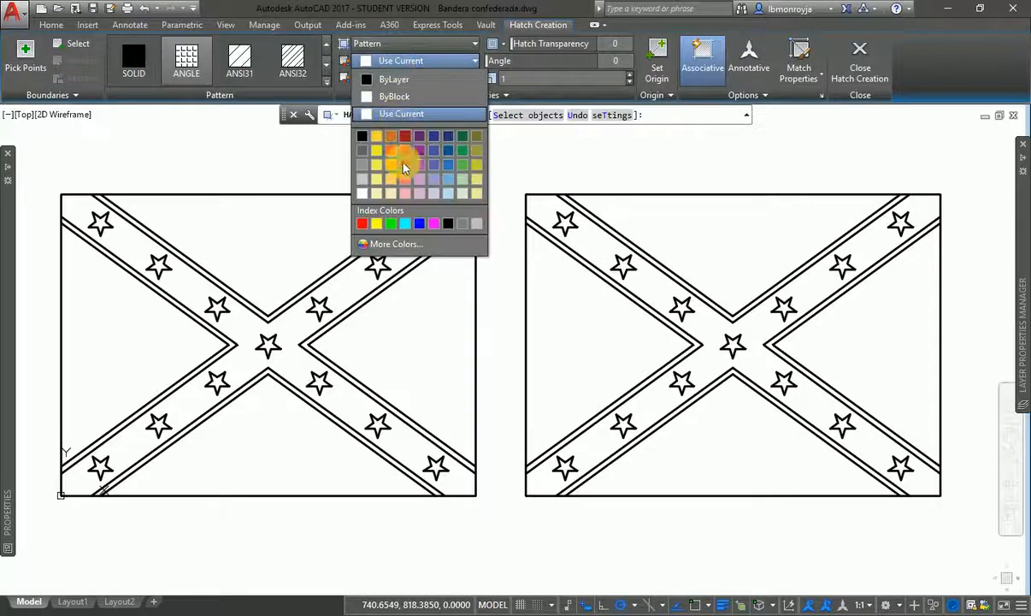
pyautogui.click(361, 223)
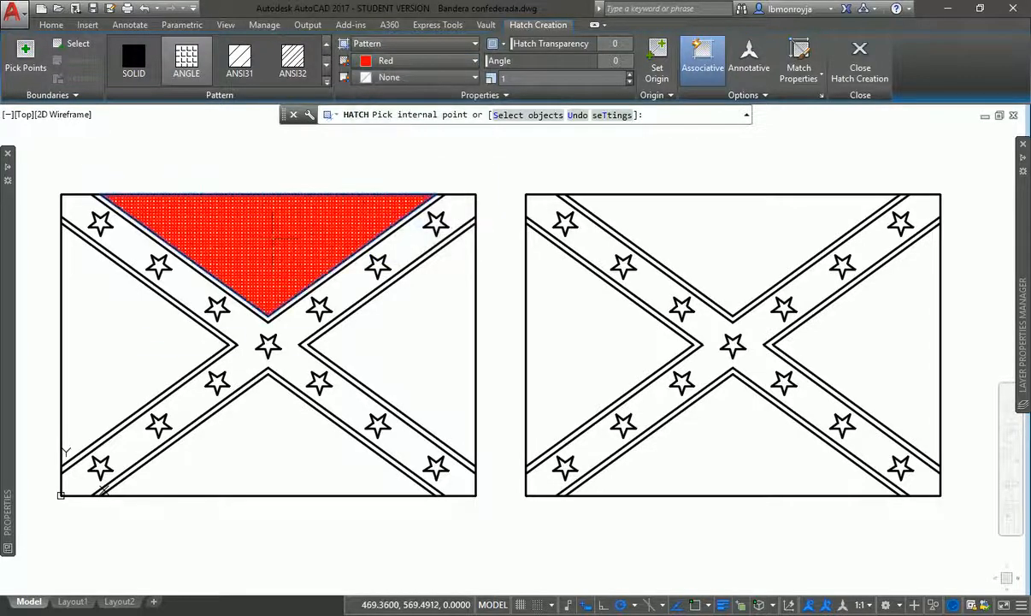
pyautogui.click(272, 239)
pyautogui.click(126, 320)
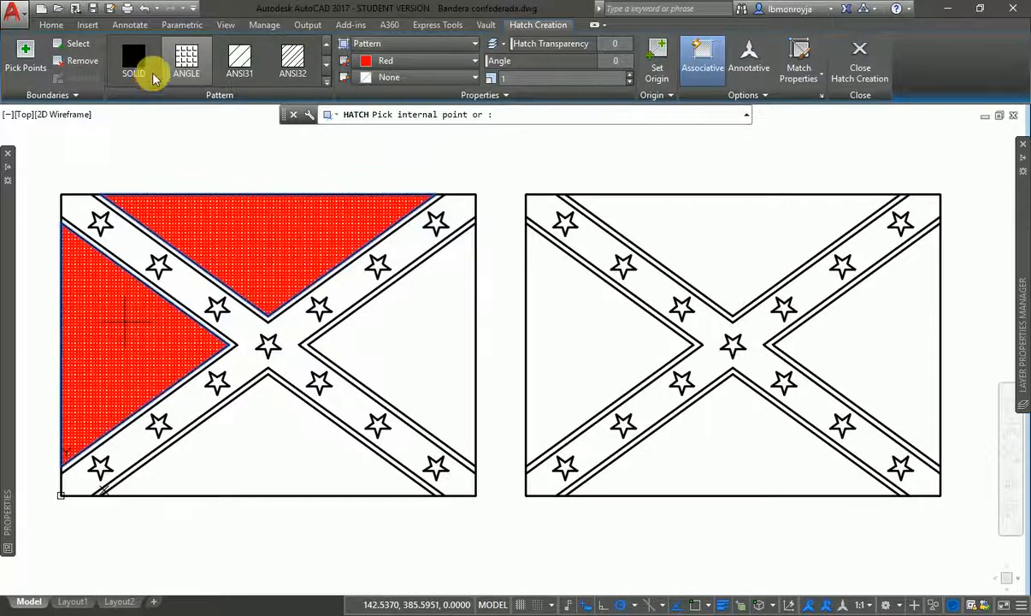
pyautogui.click(140, 68)
pyautogui.click(294, 463)
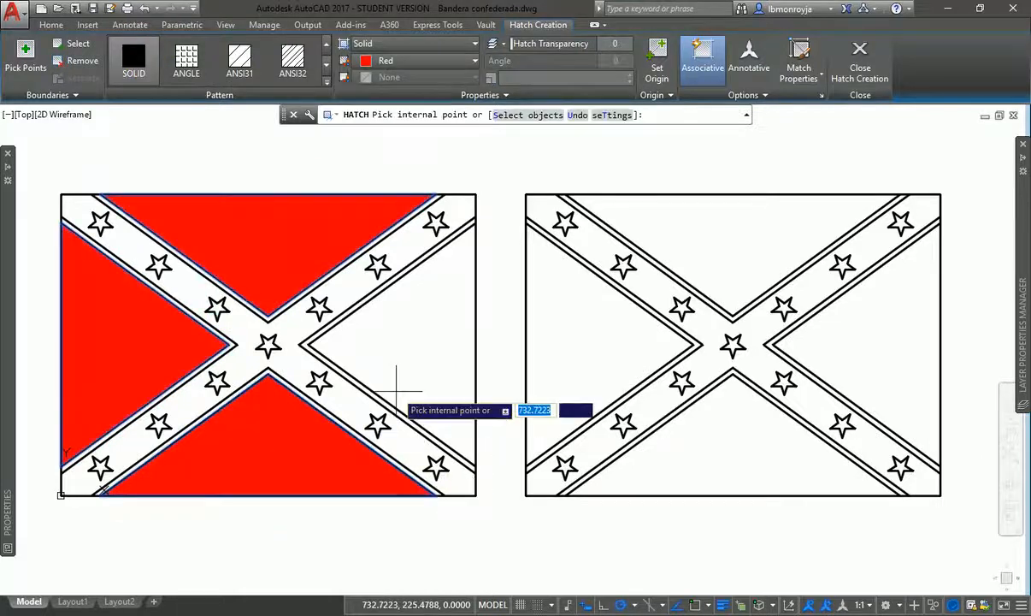
pyautogui.click(398, 379)
pyautogui.press('Return')
# Fill the original flag's diagonal cross around the stars with a solid blue hatch.
pyautogui.press('Return')
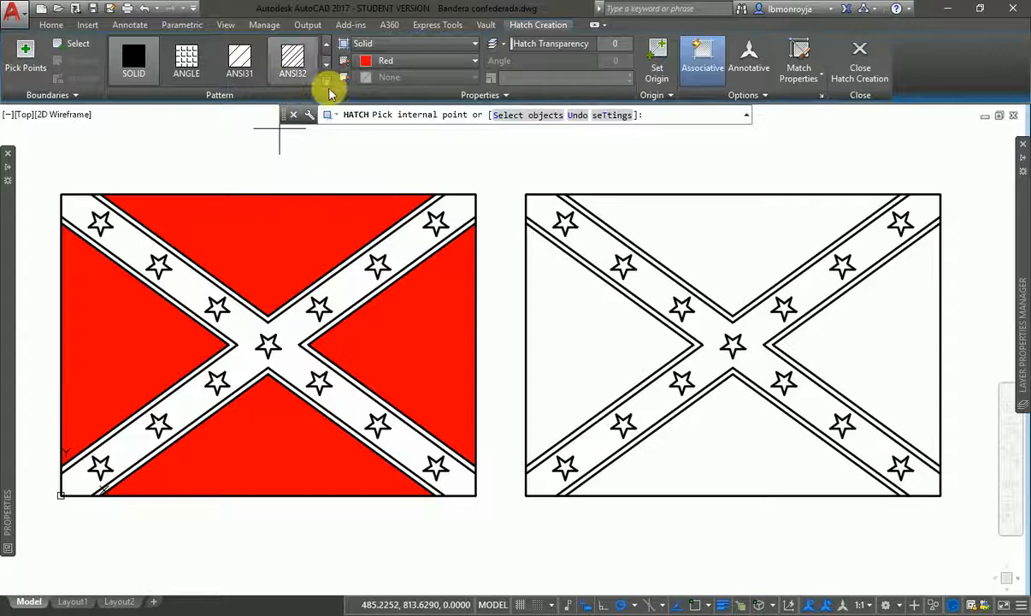
pyautogui.click(402, 63)
pyautogui.click(419, 224)
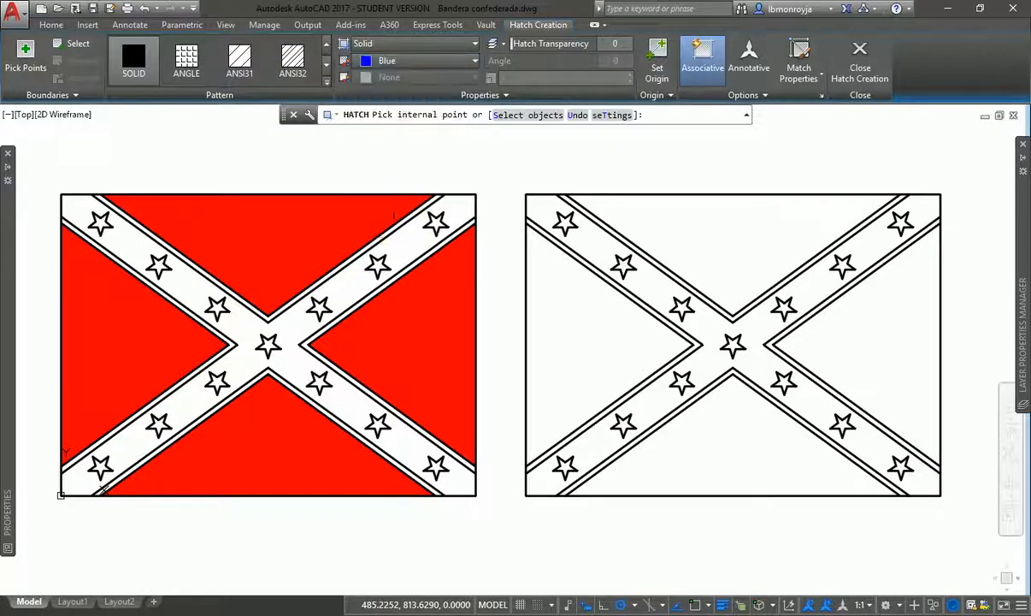
pyautogui.click(396, 237)
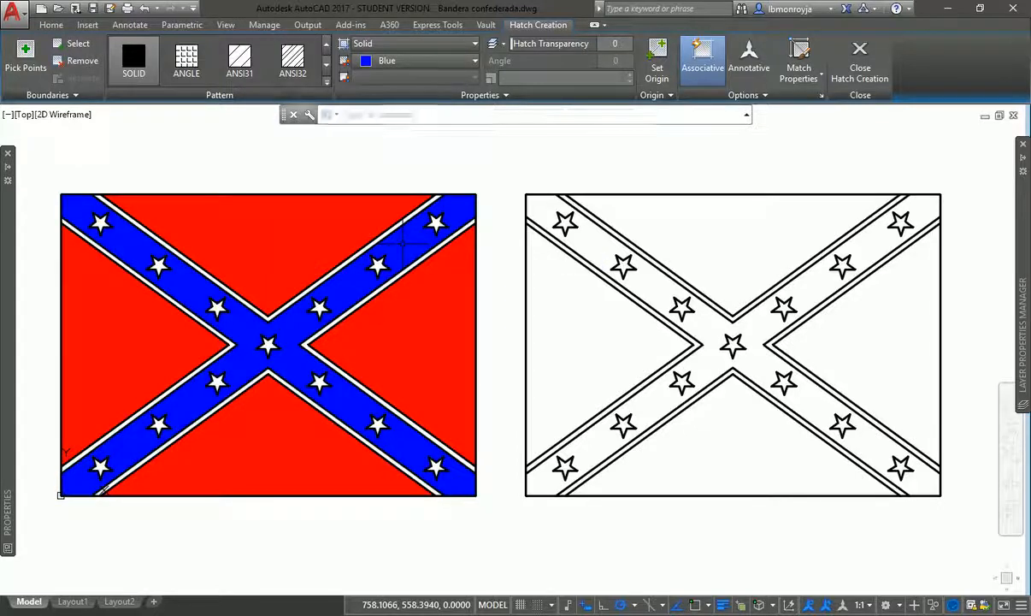
pyautogui.press('Return')
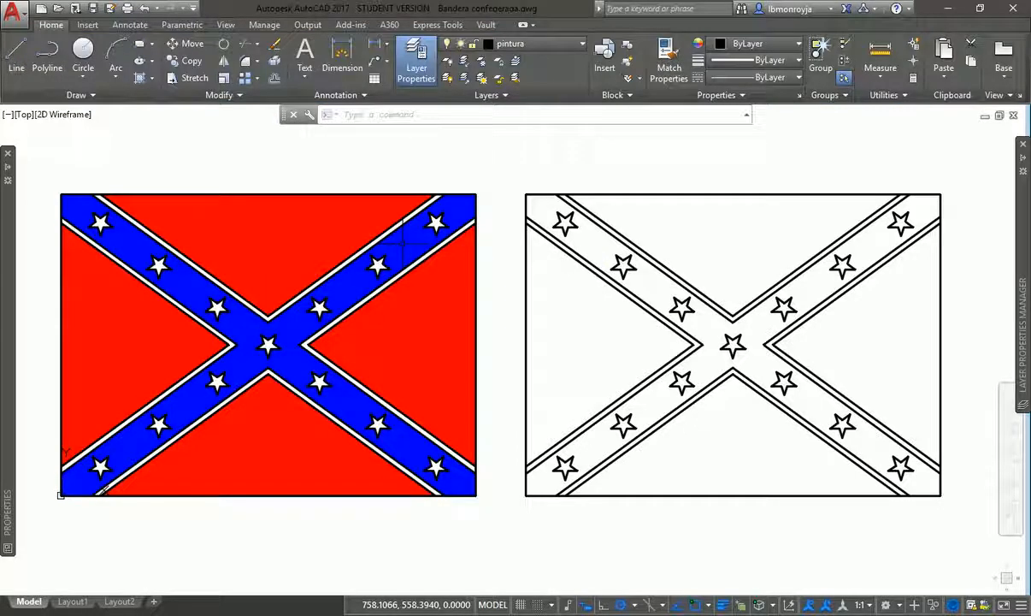
# Delete the entire uncoloured copy of the flag beside the original.
pyautogui.click(509, 169)
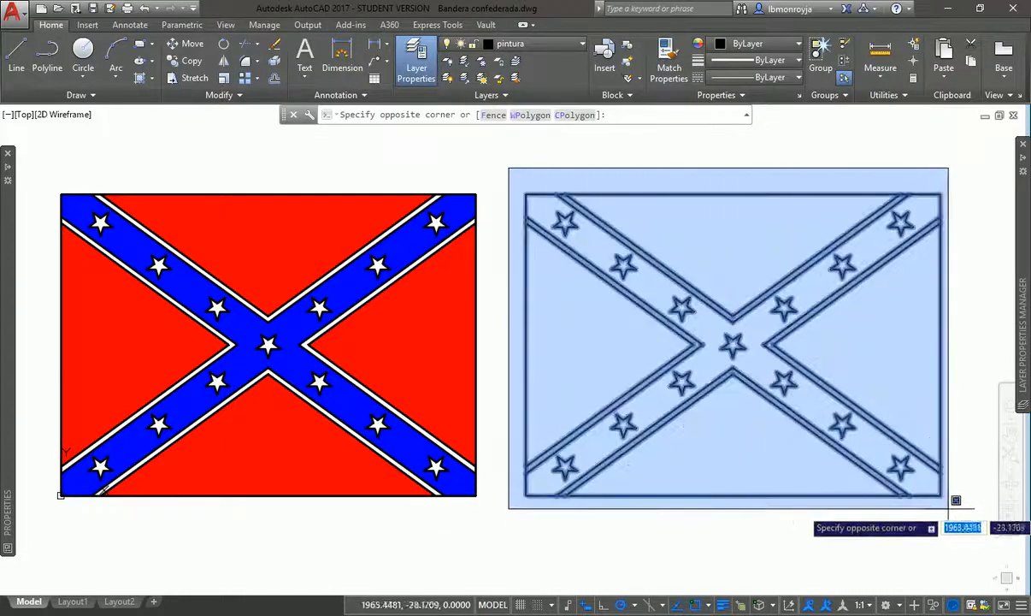
pyautogui.click(949, 506)
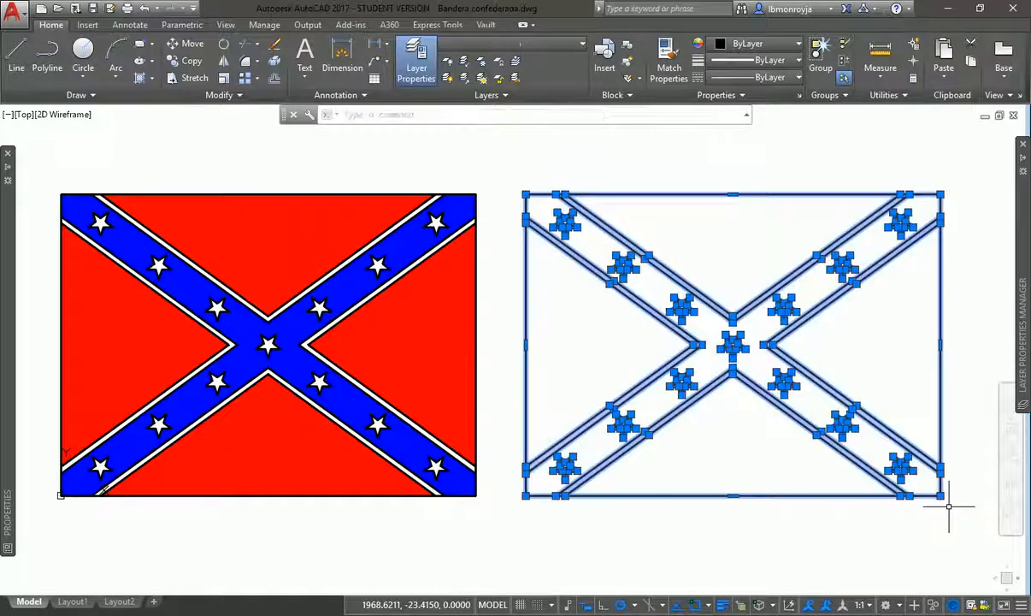
pyautogui.press('Delete')
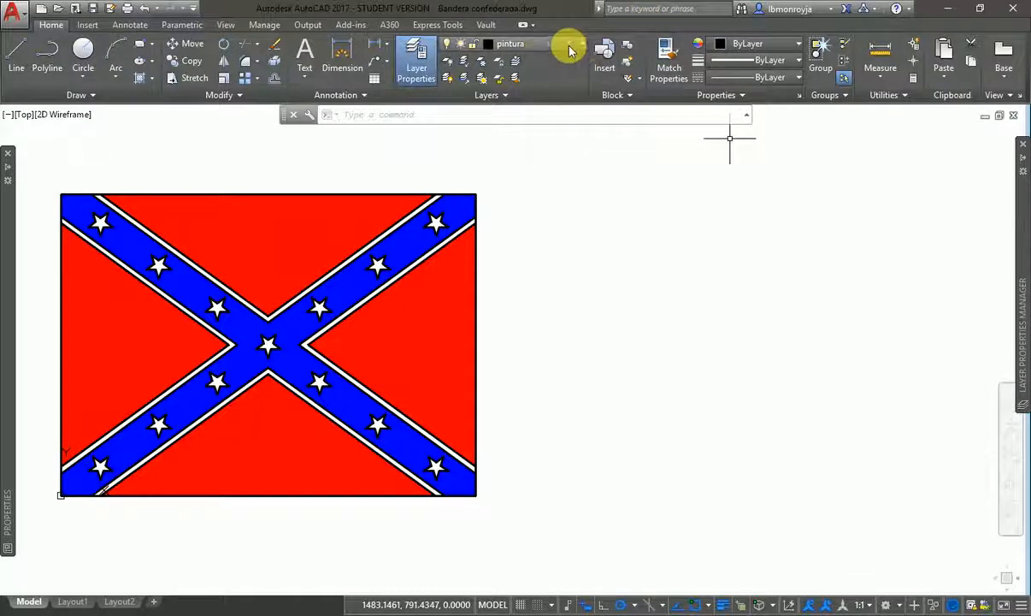
# Try to freeze the pintura layer while it is the current layer.
pyautogui.click(539, 45)
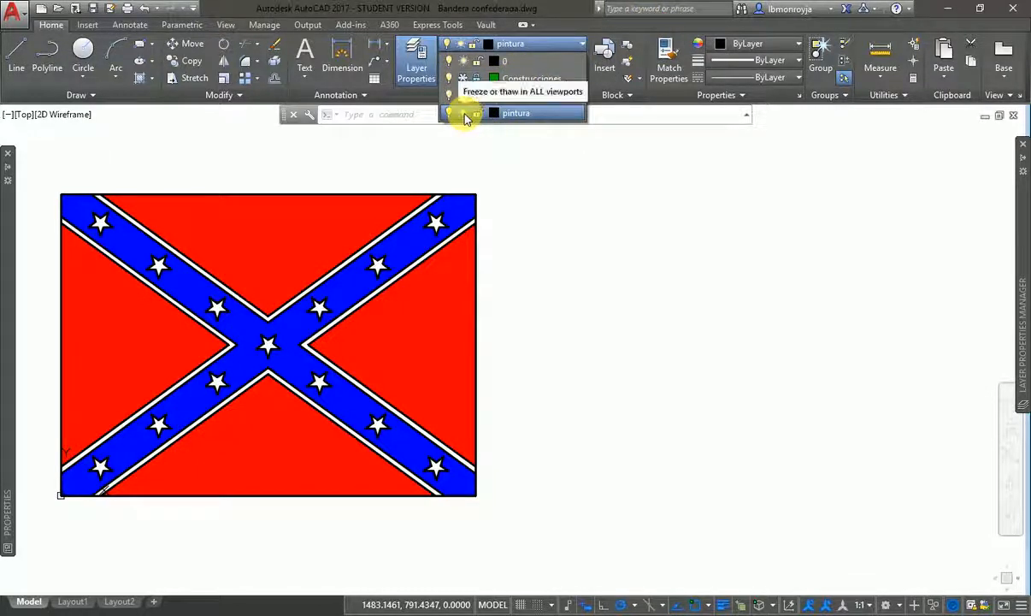
pyautogui.click(464, 114)
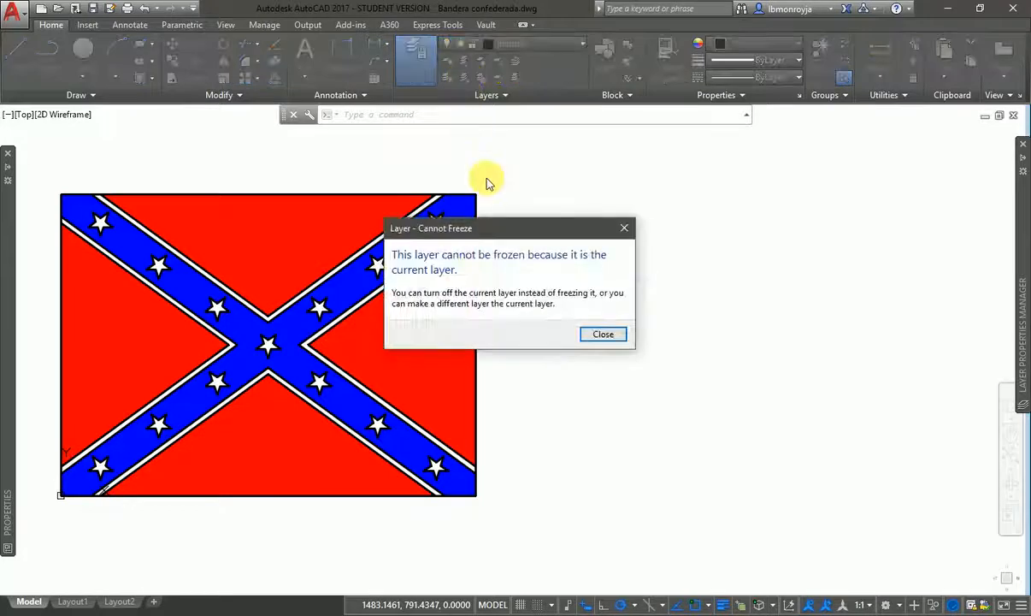
pyautogui.press('Return')
# With layer 0 made current, freeze the pintura layer and thaw the Construcciones layer.
pyautogui.click(530, 42)
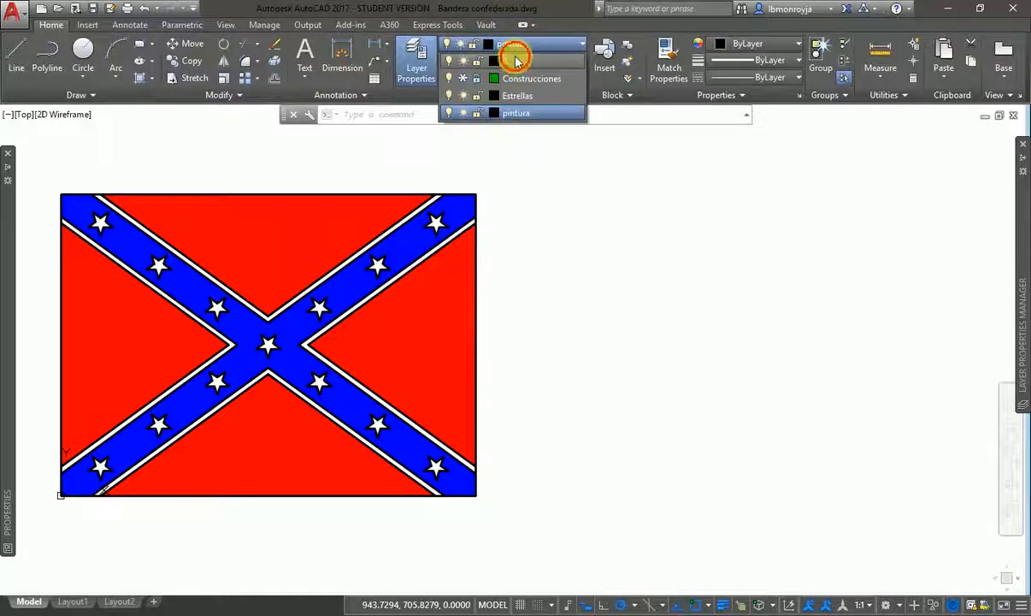
pyautogui.click(516, 60)
pyautogui.click(516, 42)
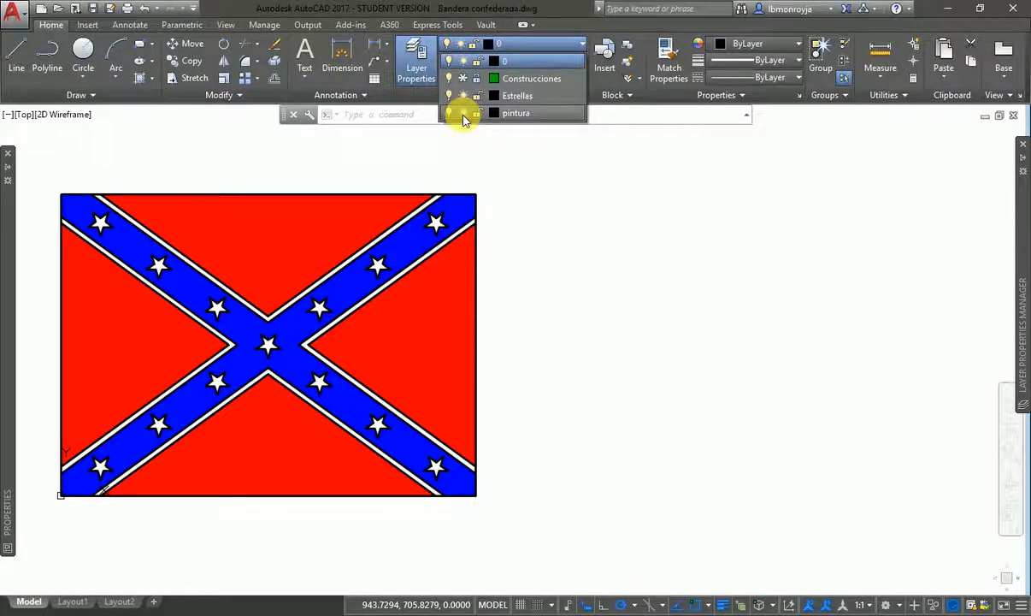
pyautogui.click(463, 113)
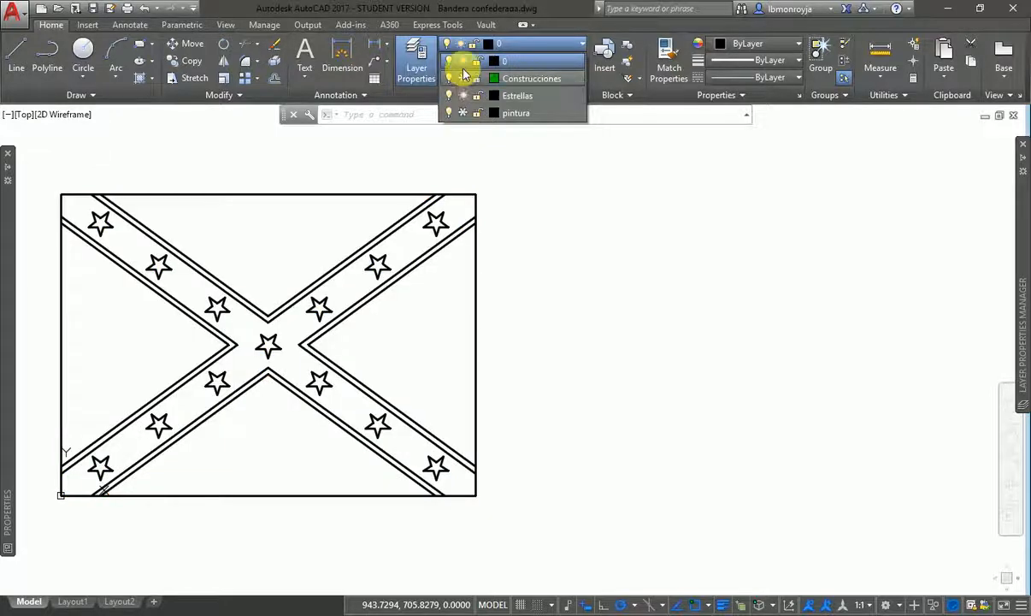
pyautogui.click(463, 78)
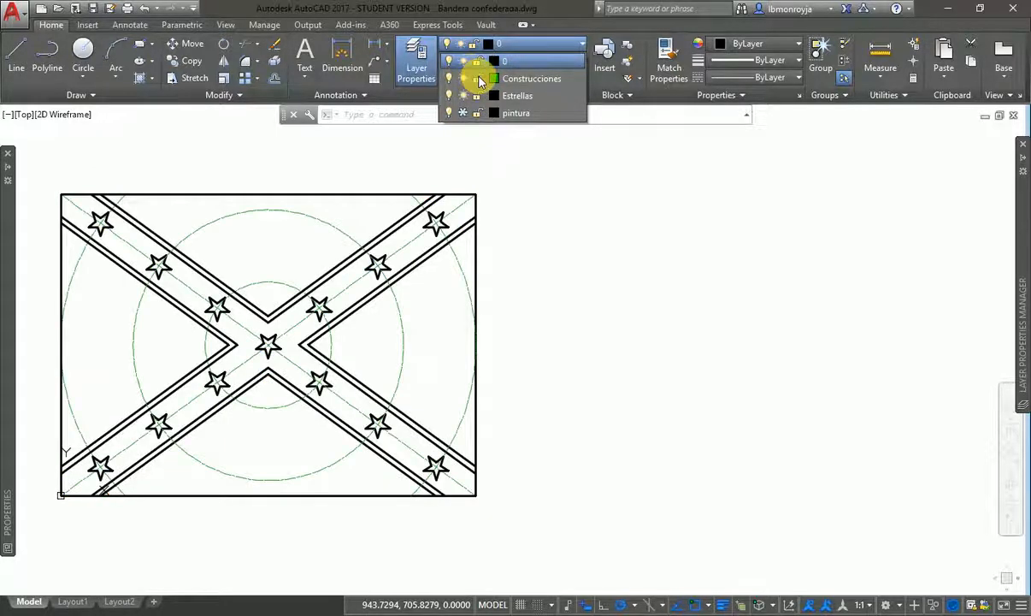
# Thaw pintura, freeze and thaw Construcciones to compare the flag's display, and freeze pintura again.
pyautogui.click(462, 113)
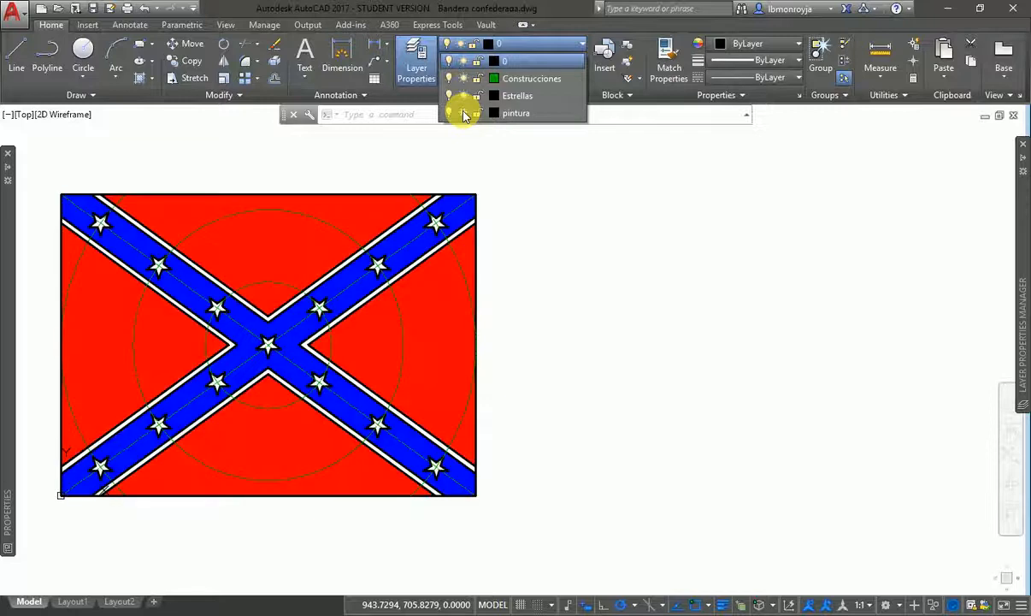
pyautogui.click(462, 78)
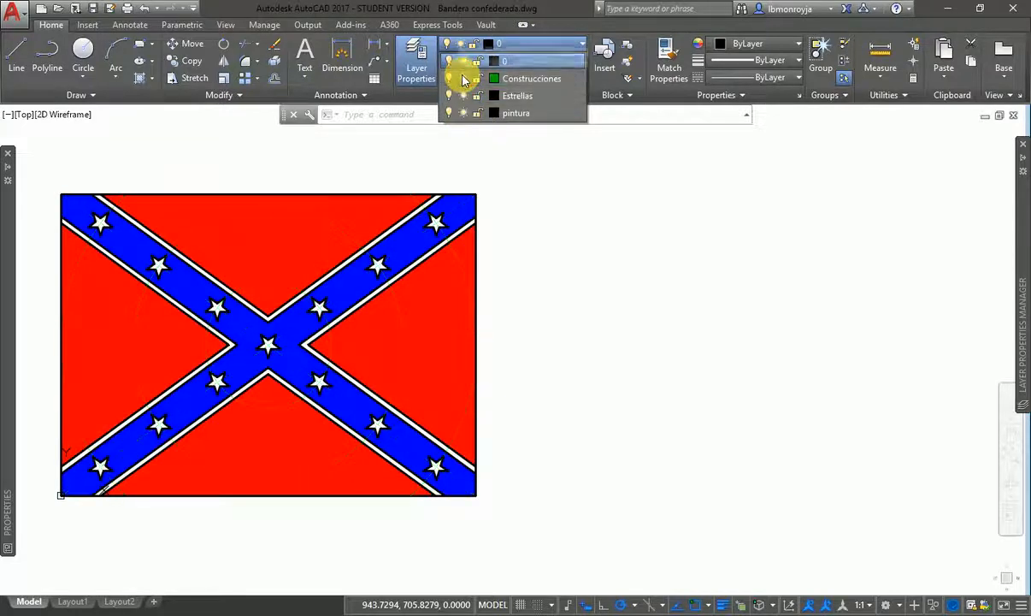
pyautogui.click(463, 78)
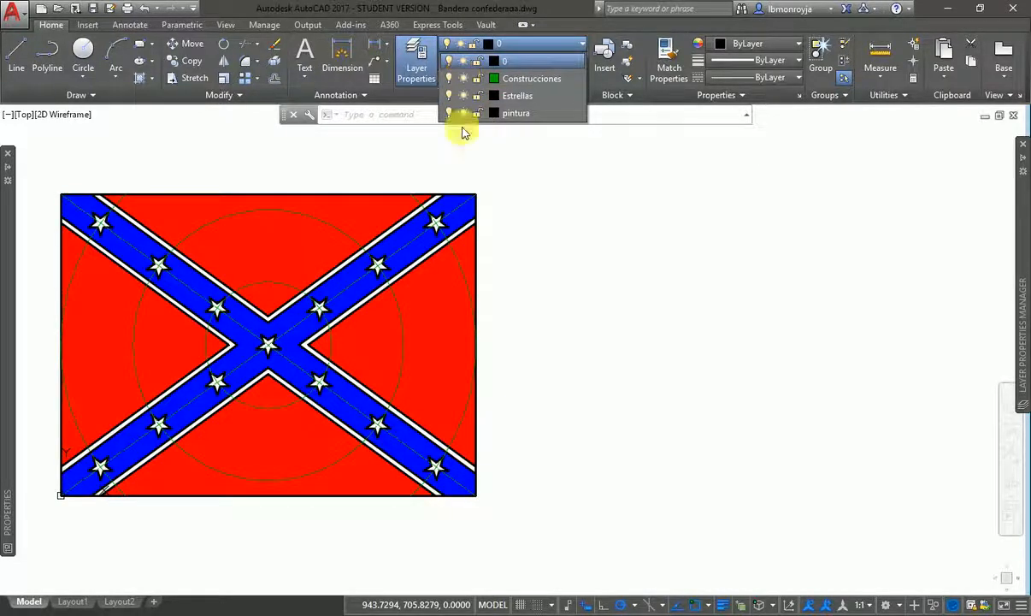
pyautogui.click(464, 113)
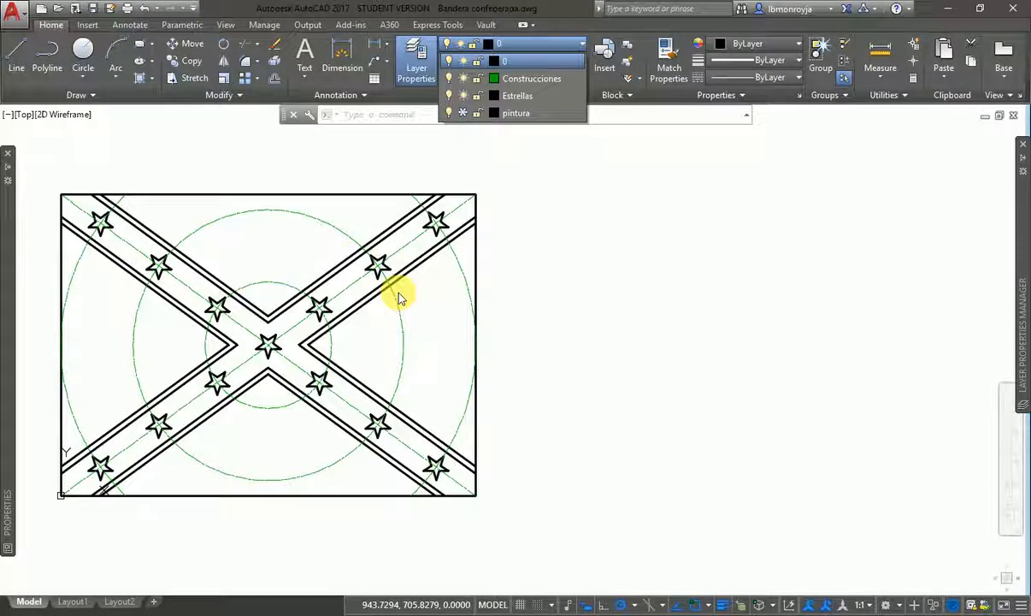
pyautogui.click(292, 258)
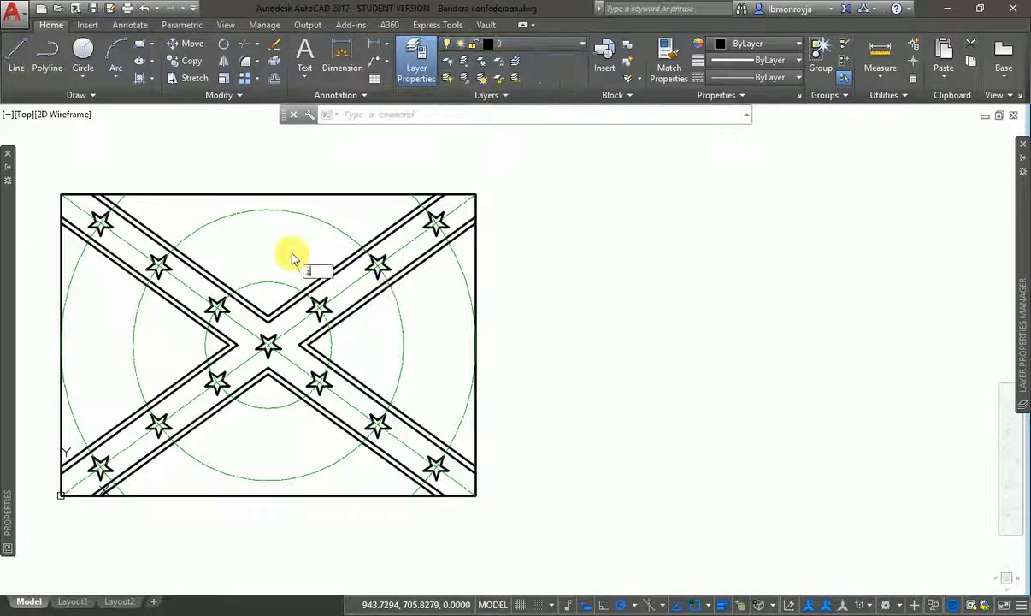
# Zoom in on the whole flag with a zoom window and pan it slightly down to fit the view.
pyautogui.write('z')
pyautogui.press('Return')
pyautogui.click(51, 184)
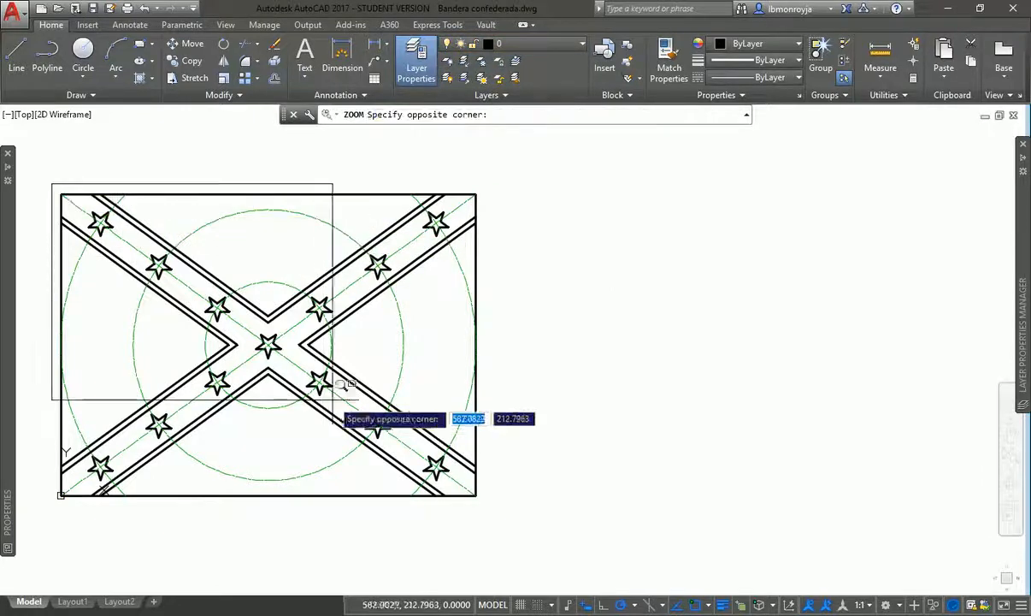
pyautogui.click(507, 487)
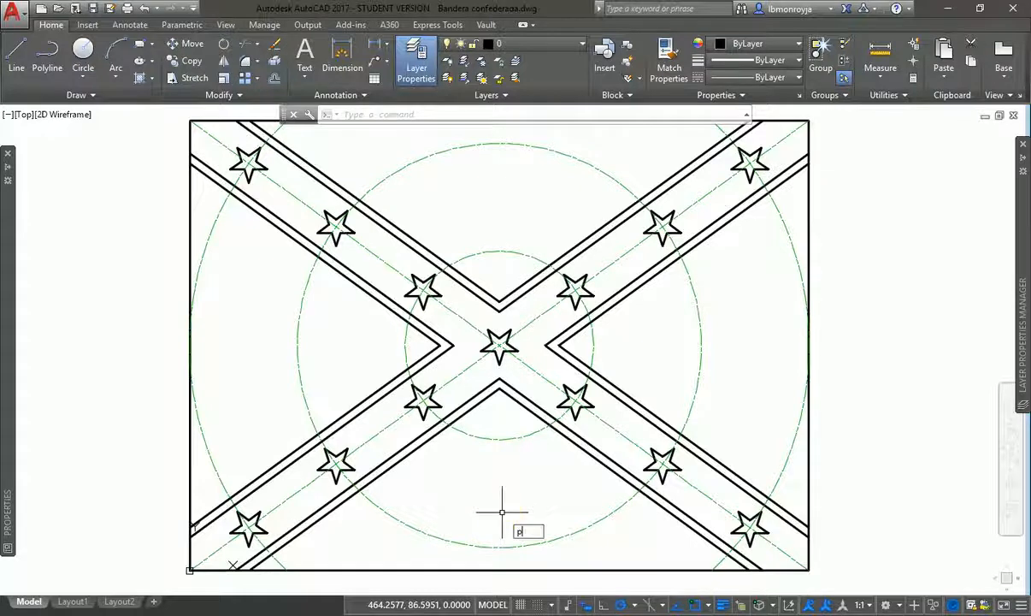
pyautogui.press('Return')
pyautogui.moveTo(863, 300); pyautogui.dragTo(861, 314)
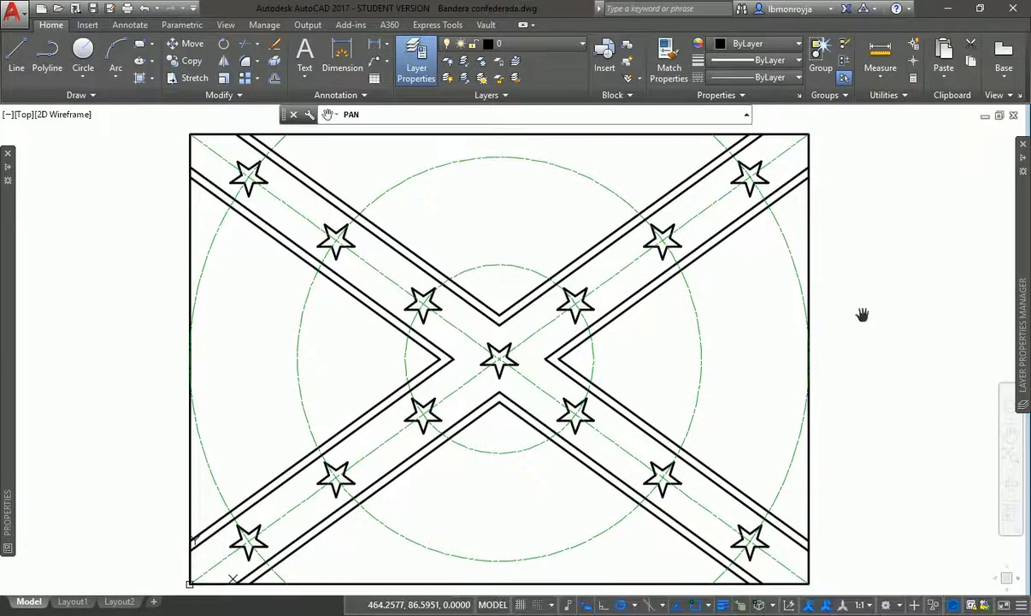
# Thaw the pintura layer to show the flag's colours and freeze it again.
pyautogui.click(353, 11)
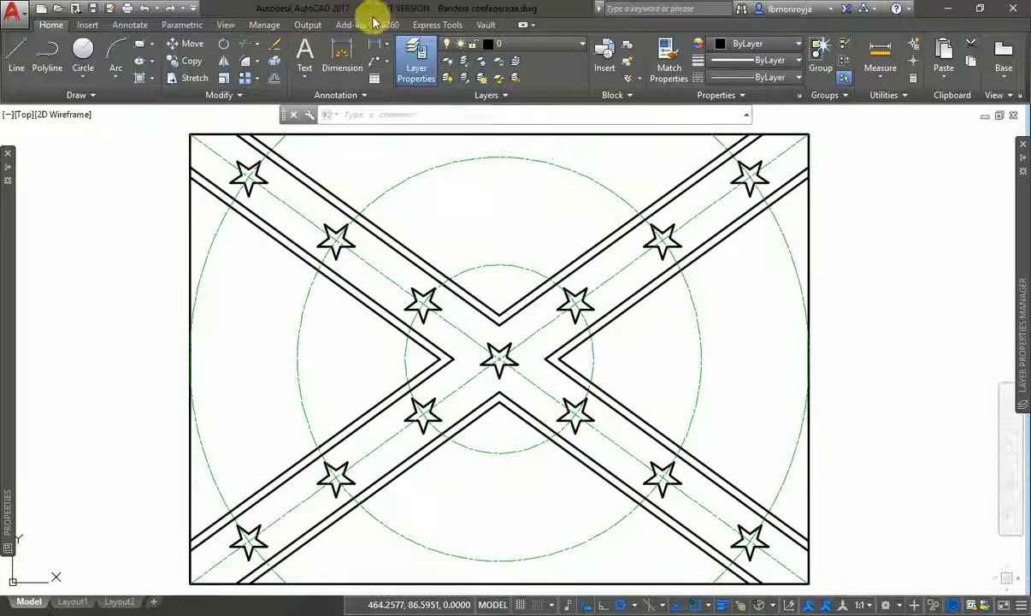
pyautogui.click(517, 43)
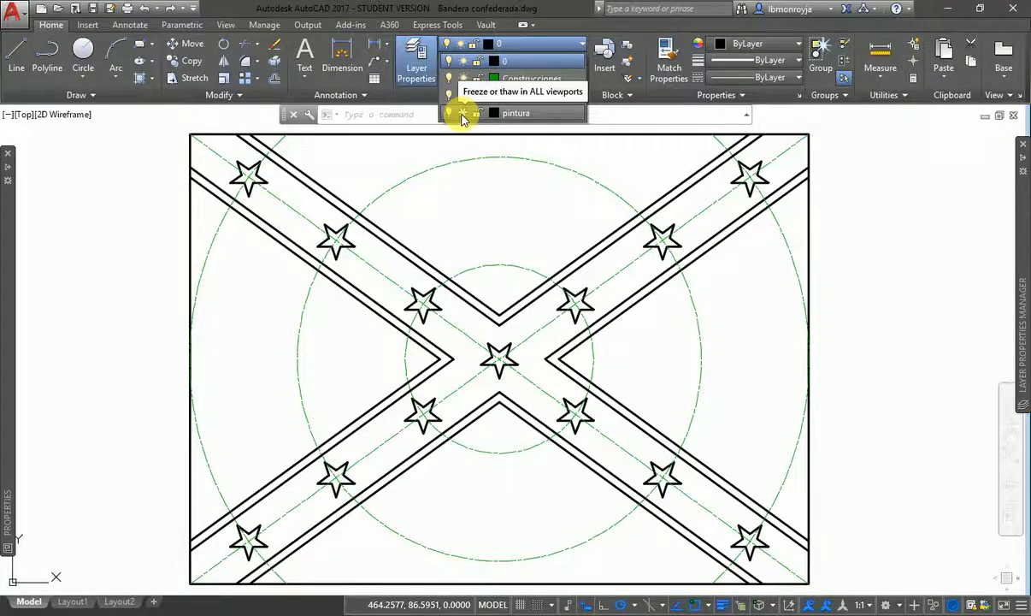
pyautogui.click(462, 115)
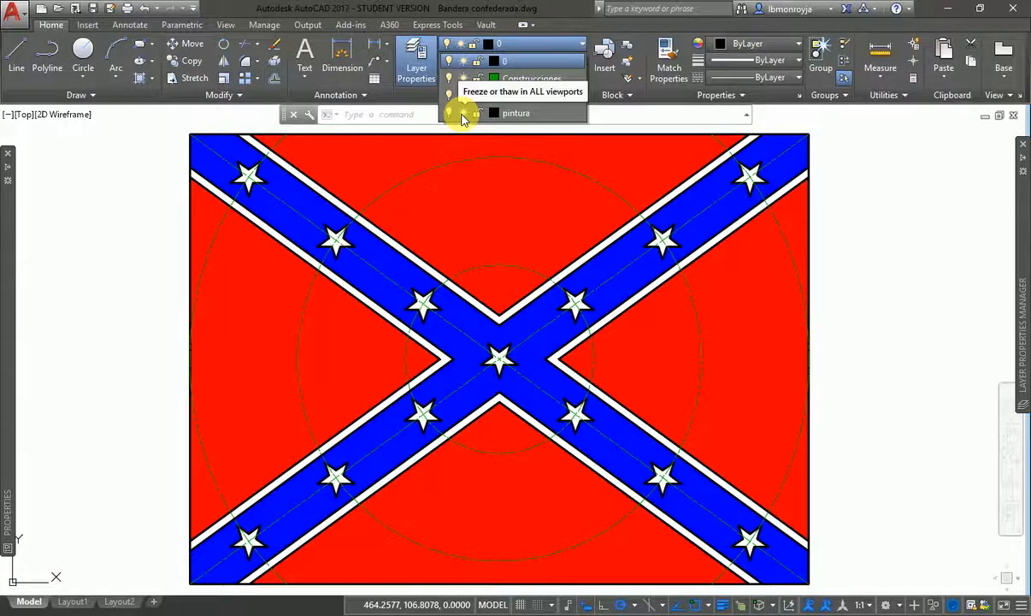
pyautogui.click(461, 114)
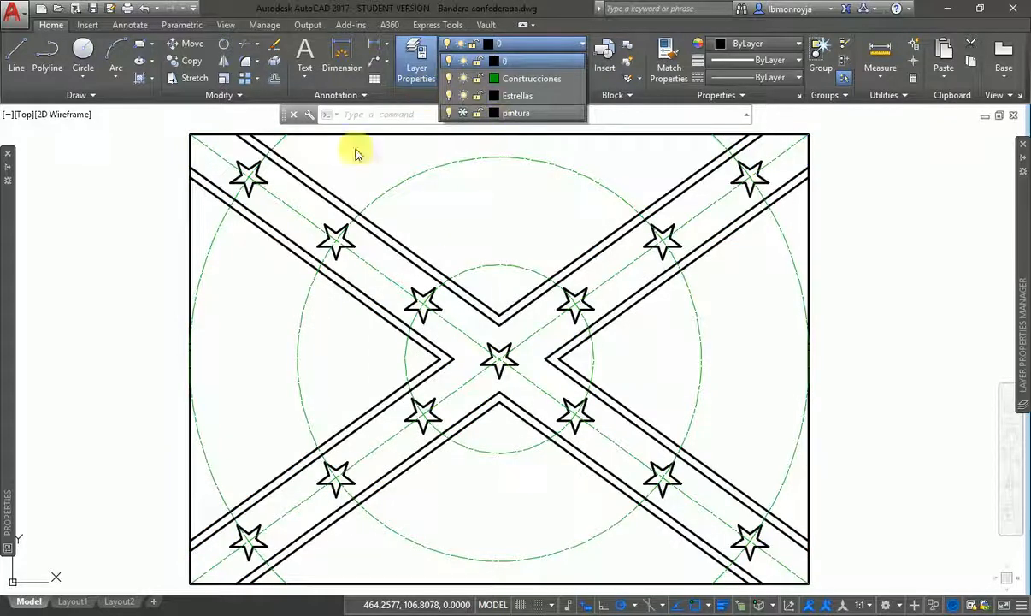
pyautogui.click(219, 321)
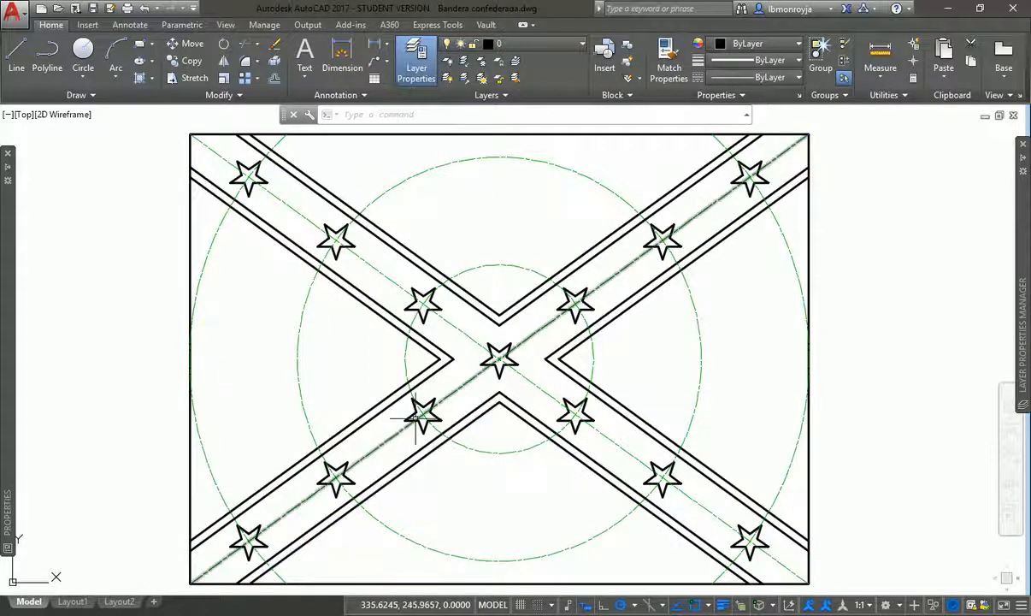
# Place a trial horizontal linear dimension between the middle stars of the two upper arms and delete it.
pyautogui.moveTo(416, 419)
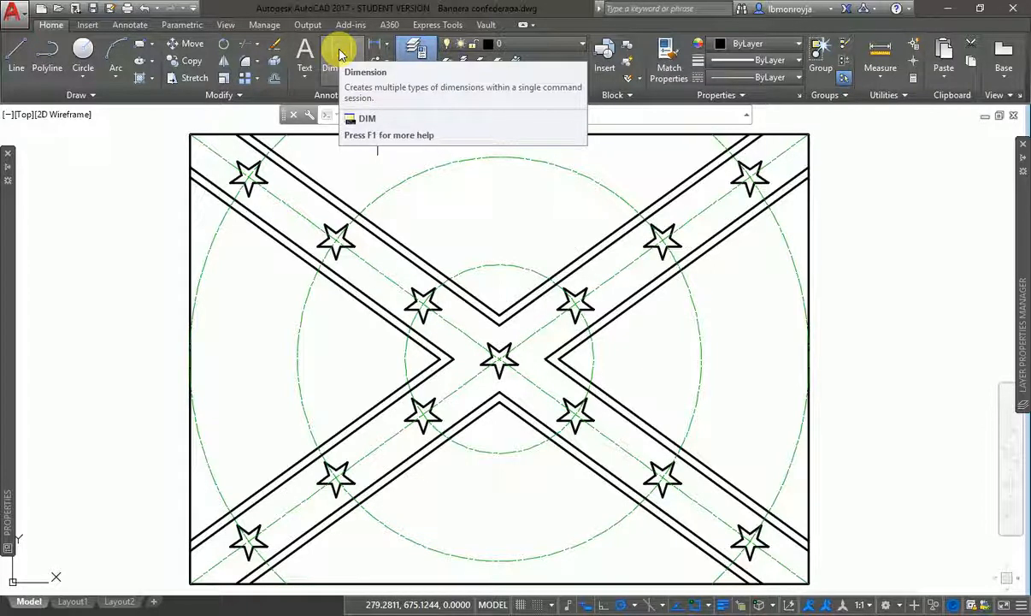
pyautogui.click(386, 47)
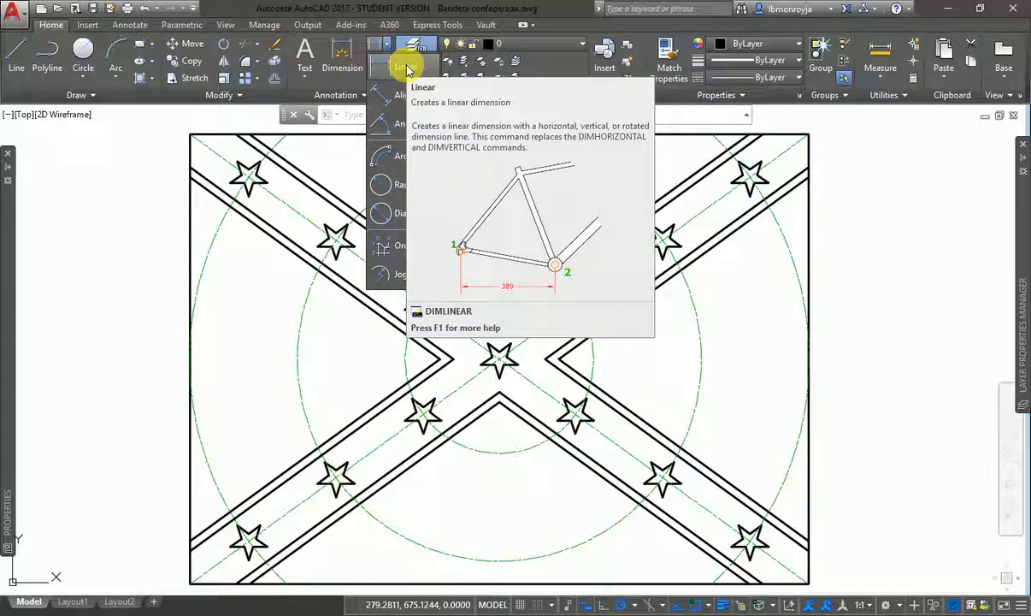
pyautogui.click(407, 68)
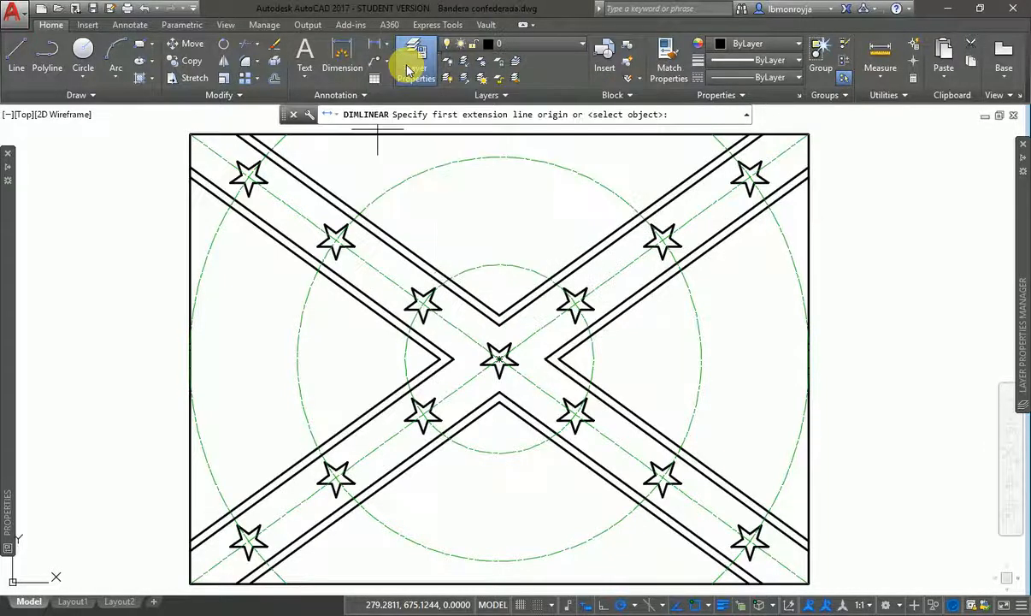
pyautogui.click(337, 240)
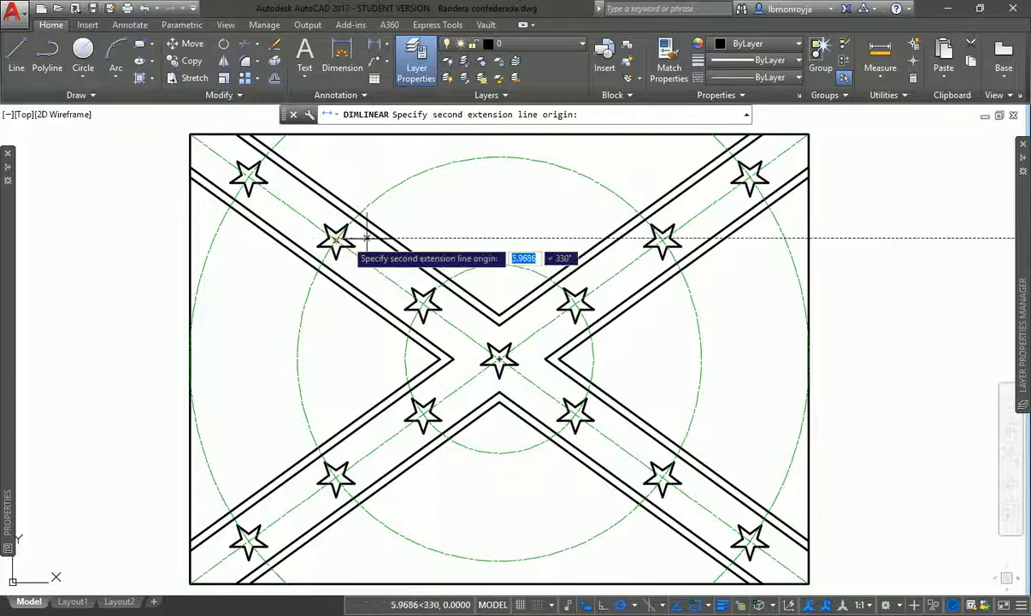
pyautogui.click(662, 238)
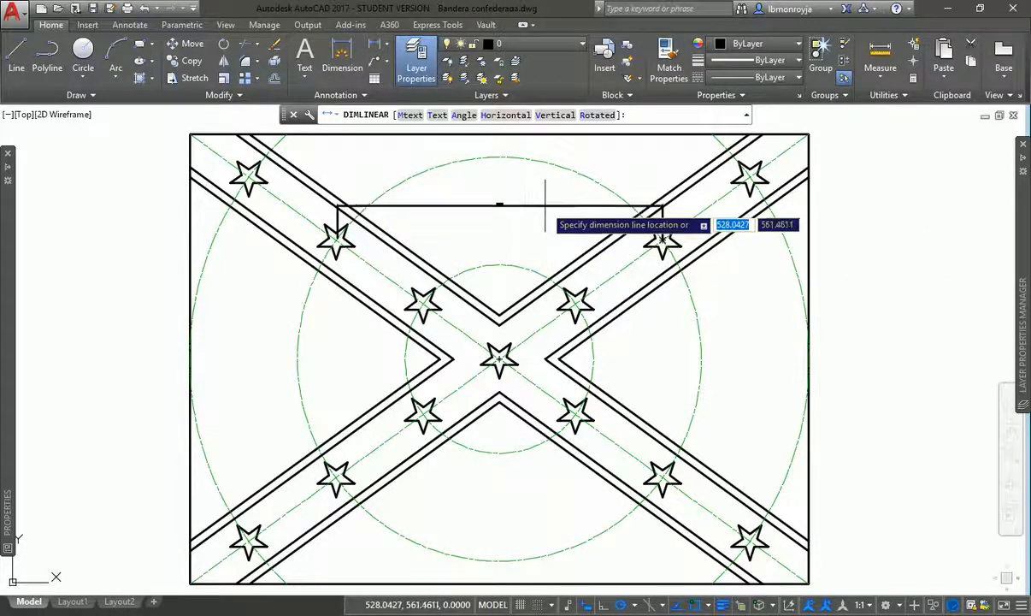
pyautogui.click(545, 197)
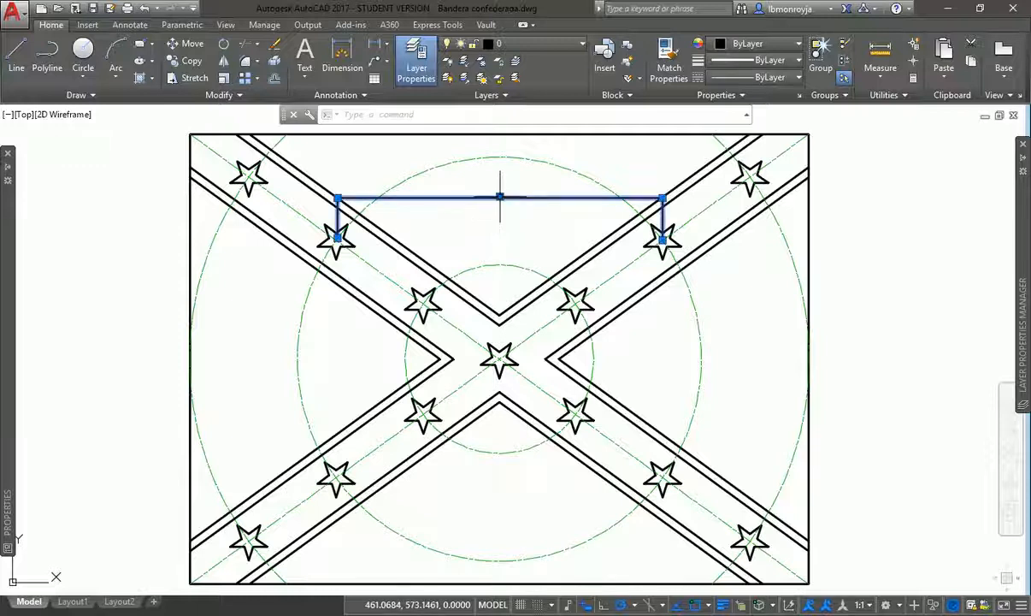
pyautogui.press('Delete')
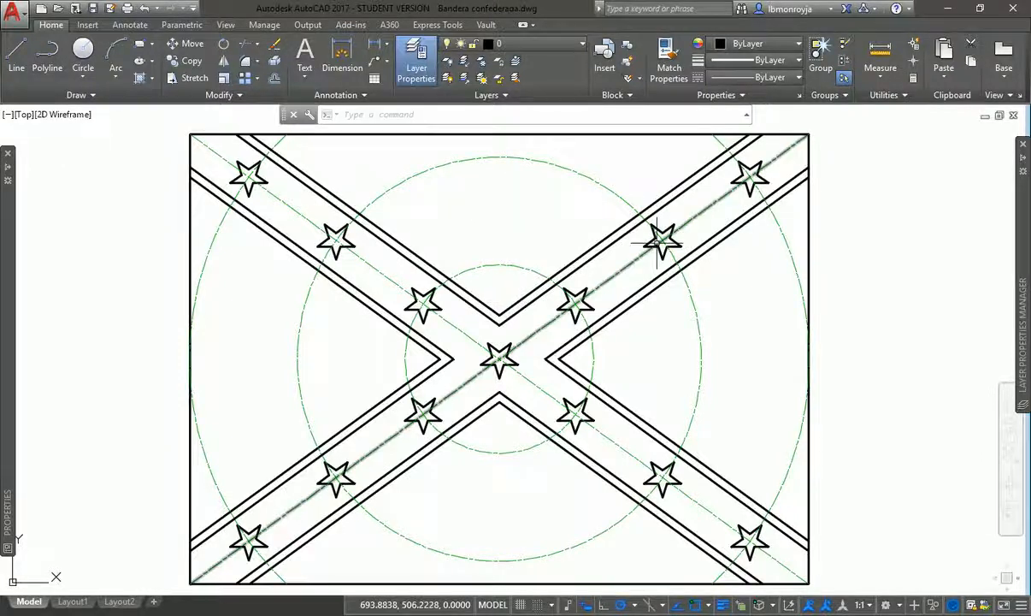
# Create a new layer named dimensiones based on the Construcciones layer.
pyautogui.moveTo(1020, 224)
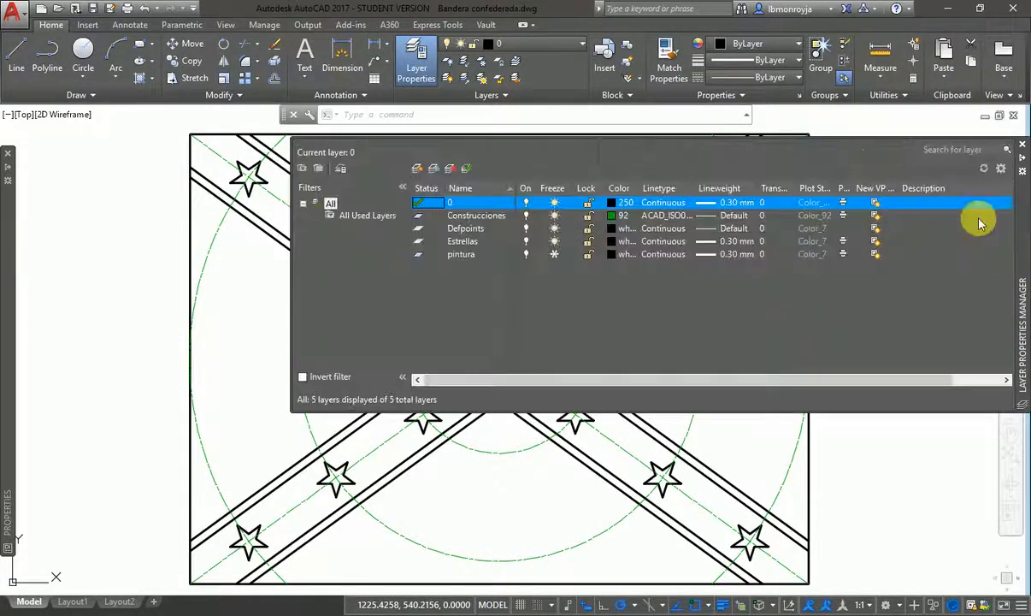
pyautogui.click(477, 217)
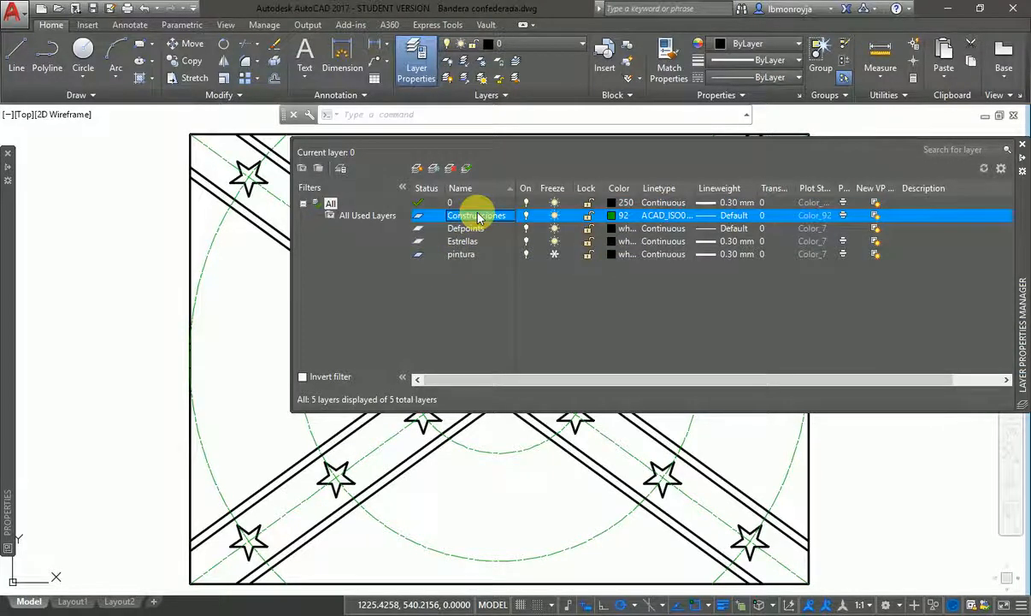
pyautogui.click(417, 169)
pyautogui.write('dimen')
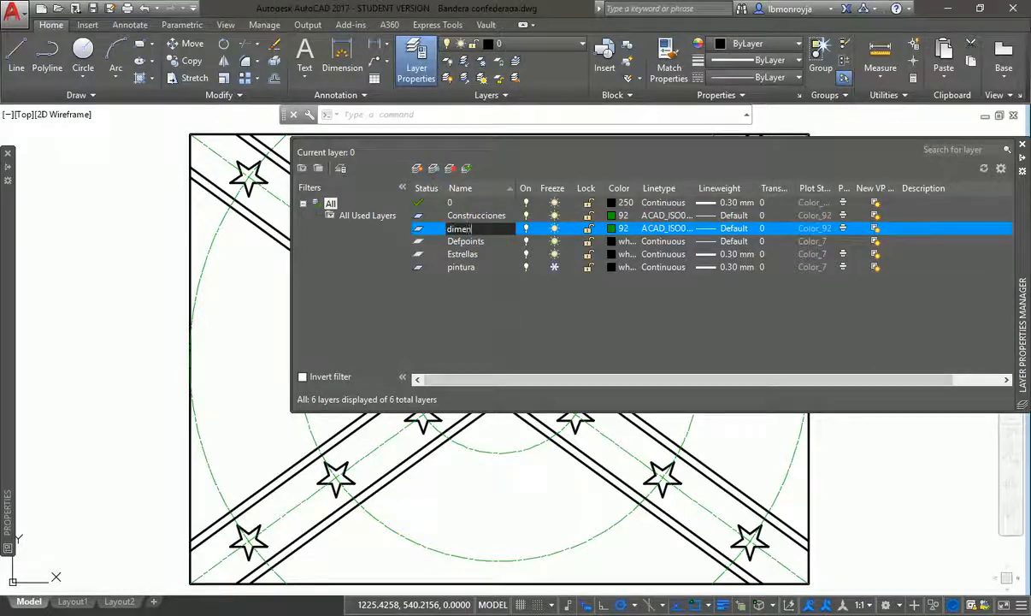
pyautogui.write('siones')
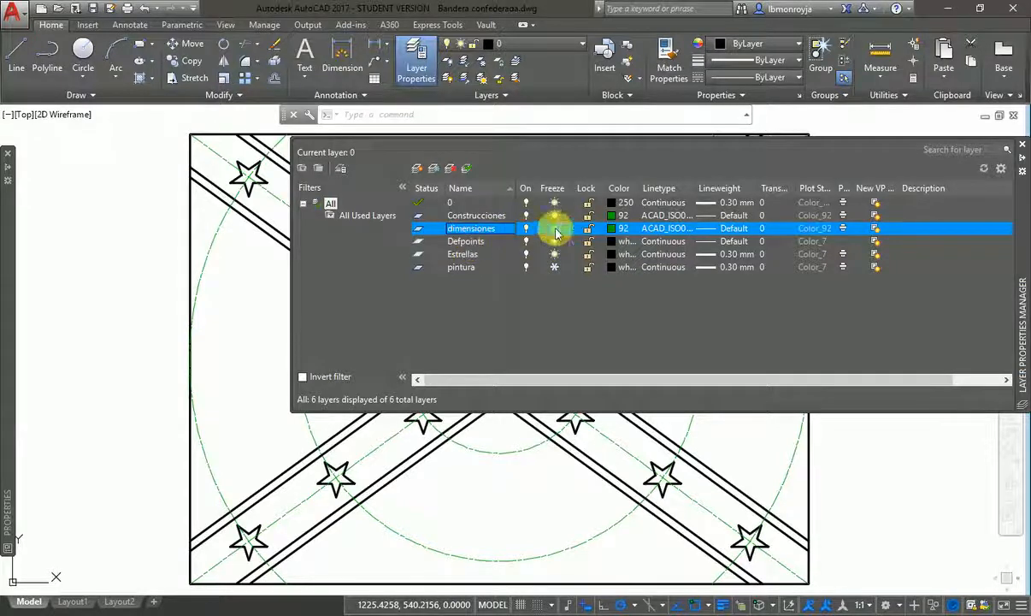
# Set the dimensiones layer's colour to blue and its linetype to Continuous.
pyautogui.click(612, 229)
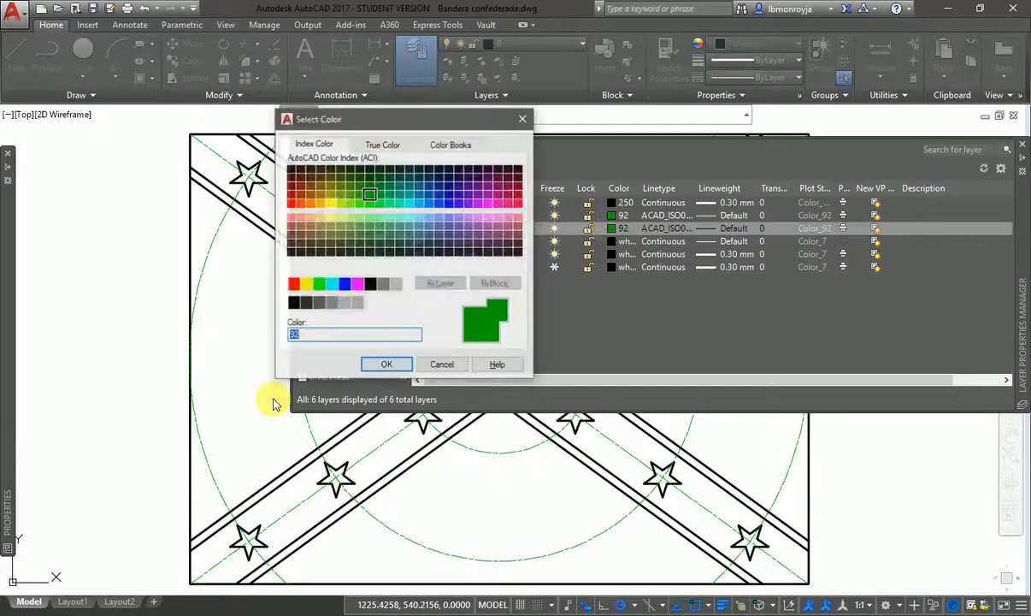
pyautogui.click(345, 285)
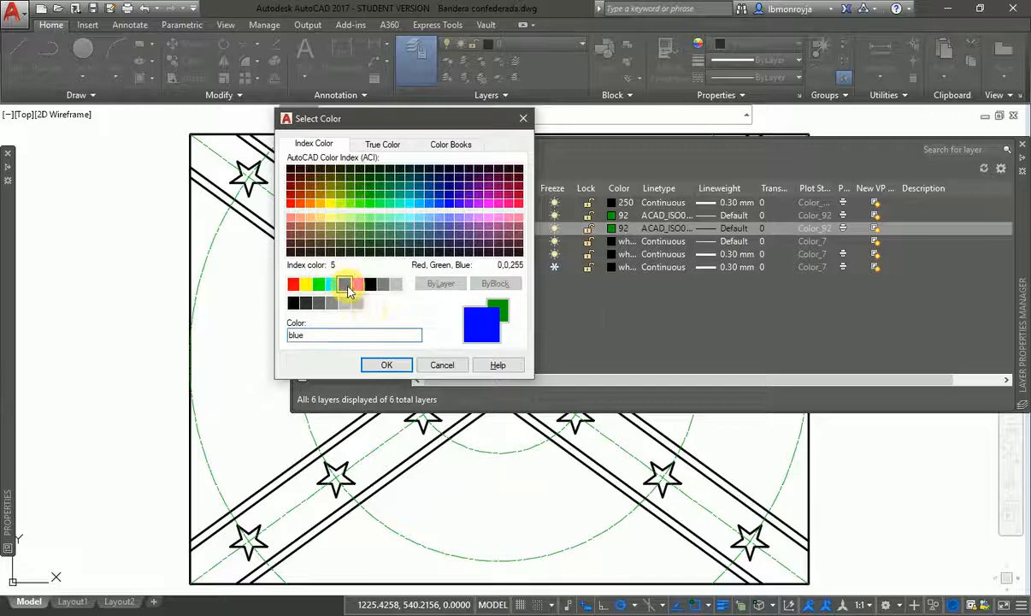
pyautogui.click(387, 365)
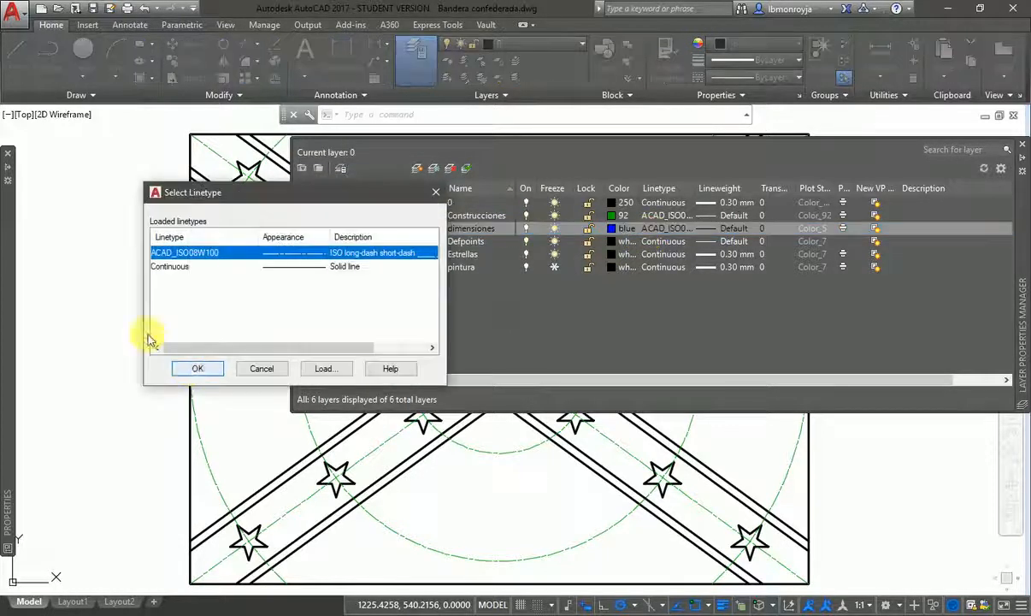
pyautogui.click(182, 267)
pyautogui.click(200, 369)
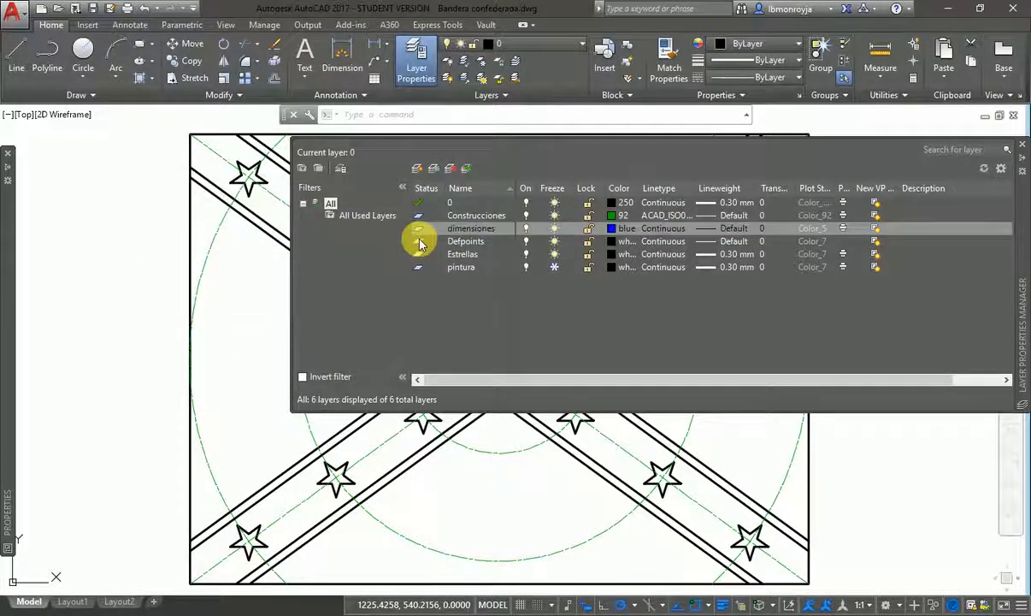
pyautogui.click(513, 233)
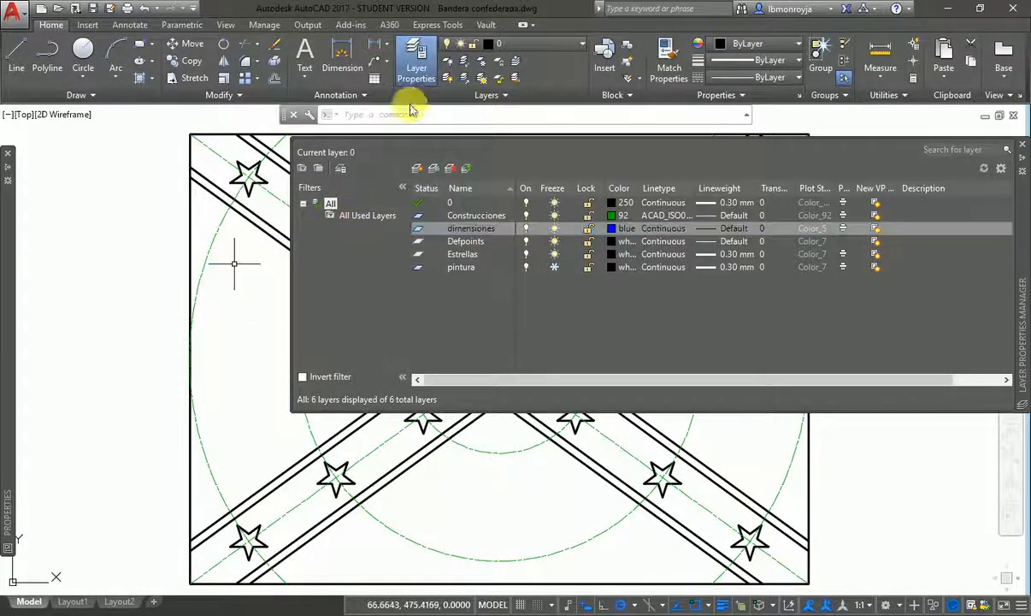
pyautogui.click(134, 312)
pyautogui.click(134, 312)
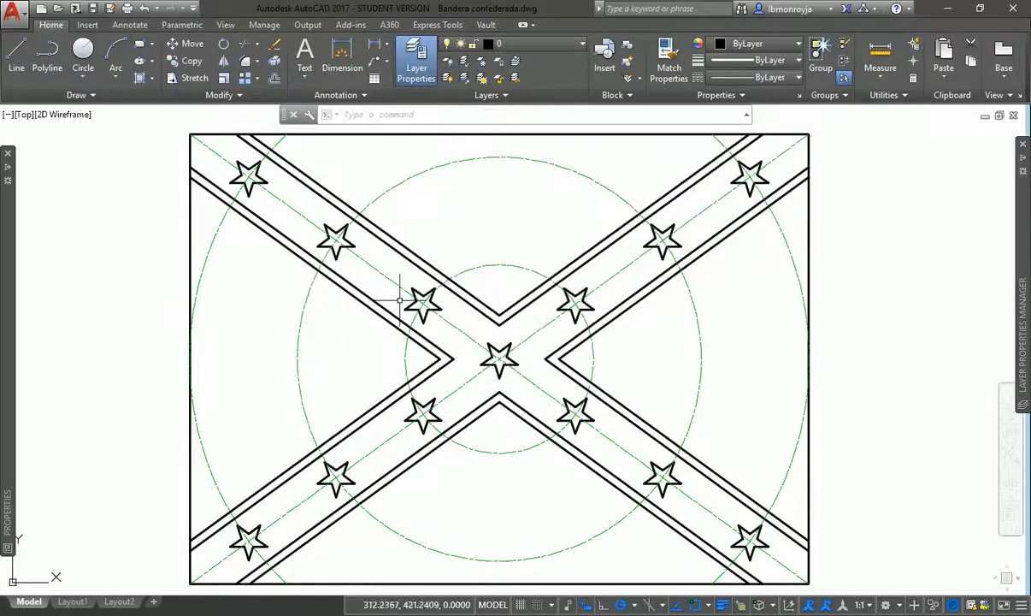
# Place an aligned dimension between the centres of the inner and middle stars on the upper-left arm.
pyautogui.click(387, 44)
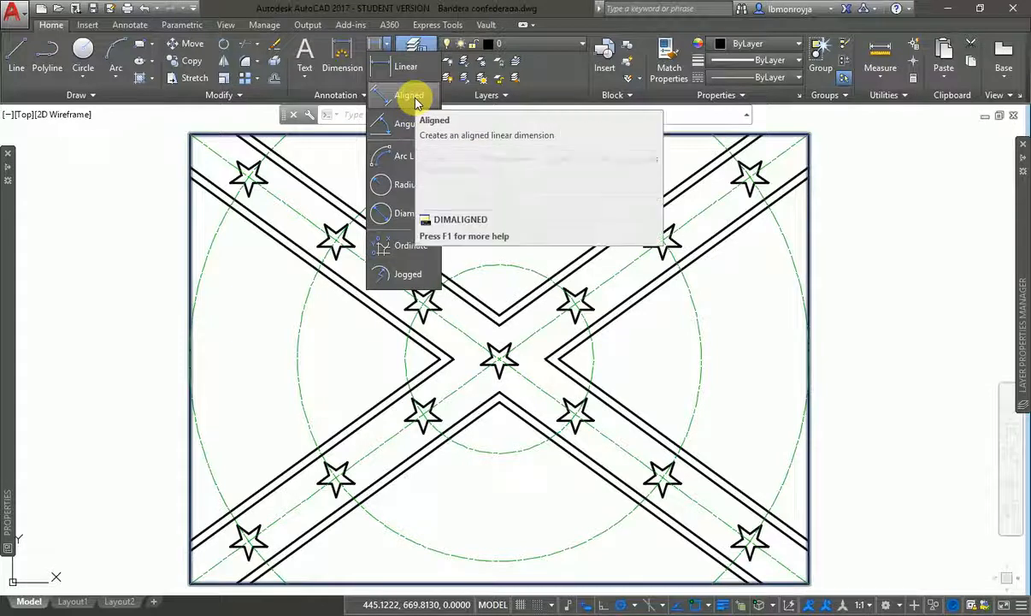
pyautogui.click(411, 97)
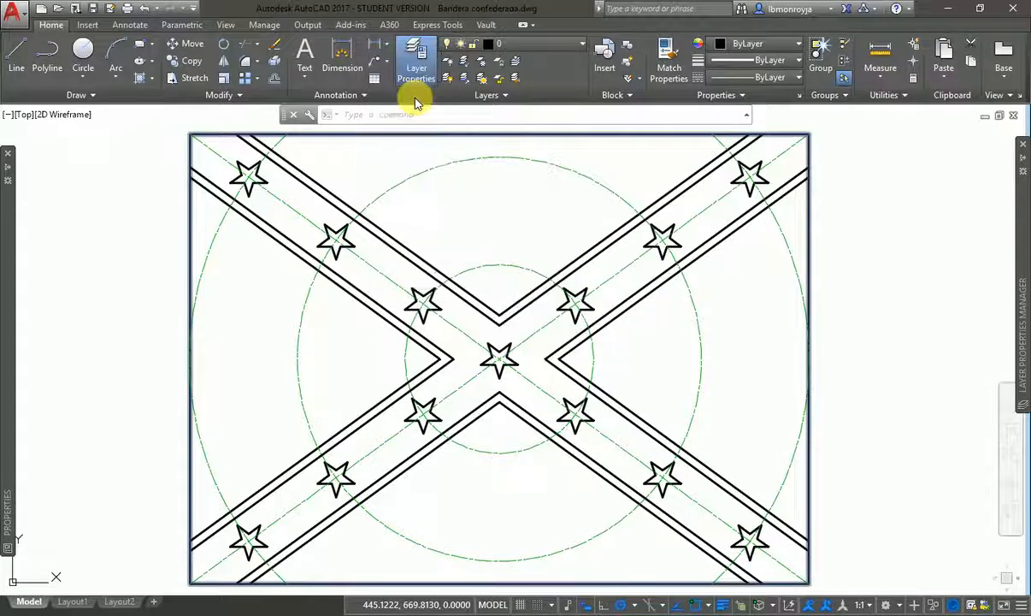
pyautogui.click(423, 302)
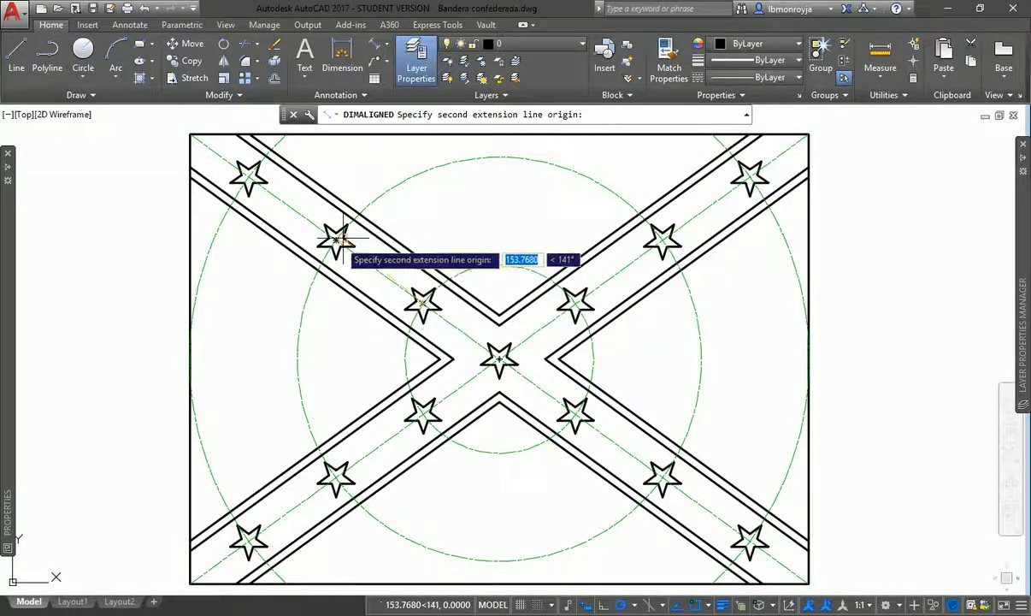
pyautogui.click(336, 240)
pyautogui.click(432, 221)
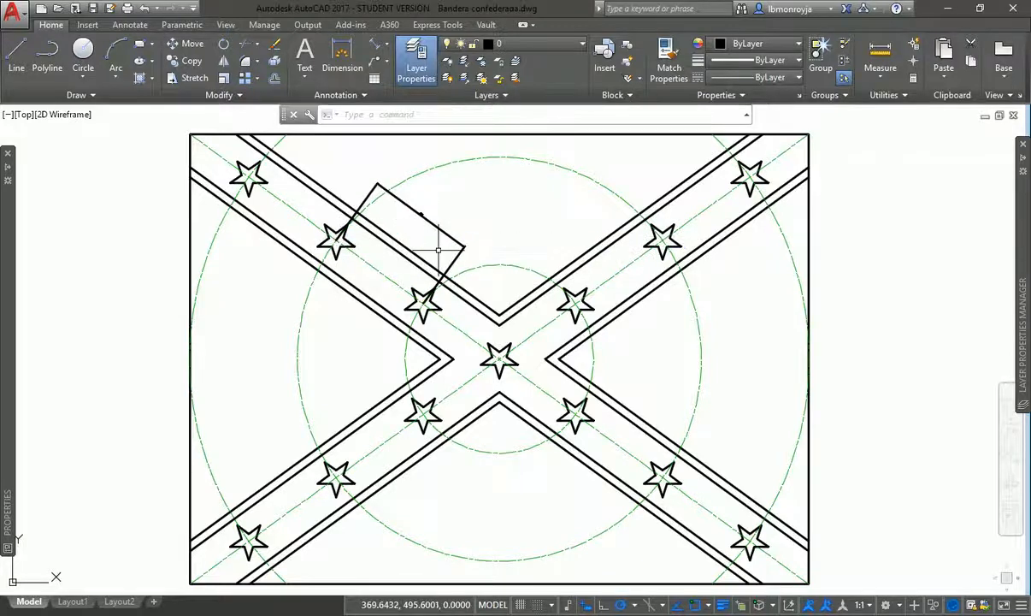
# Zoom in to read the aligned dimension's text, zoom back to the drawing extents and delete the dimension.
pyautogui.write('z')
pyautogui.press('Return')
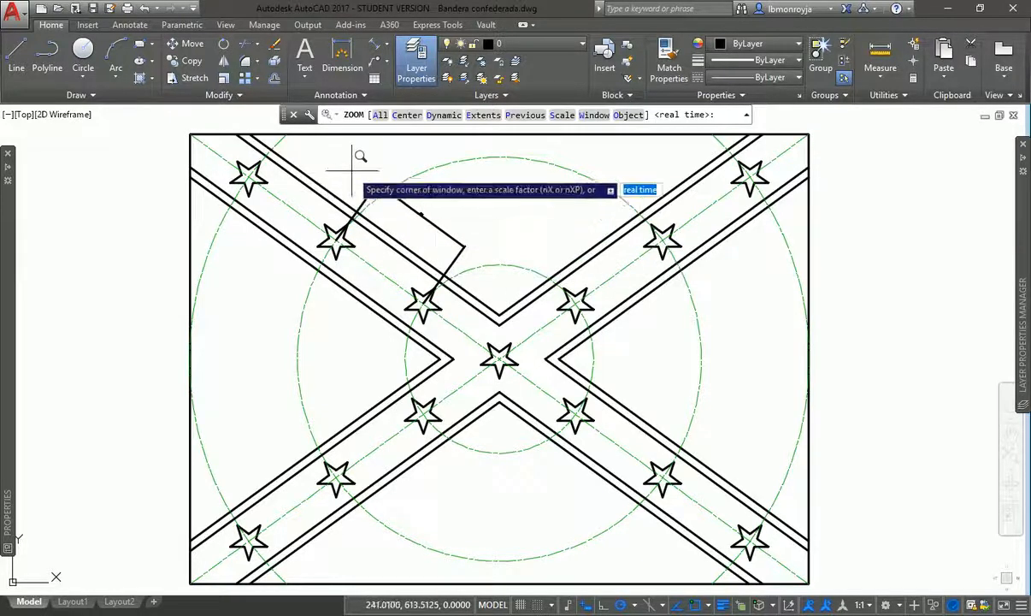
pyautogui.click(308, 162)
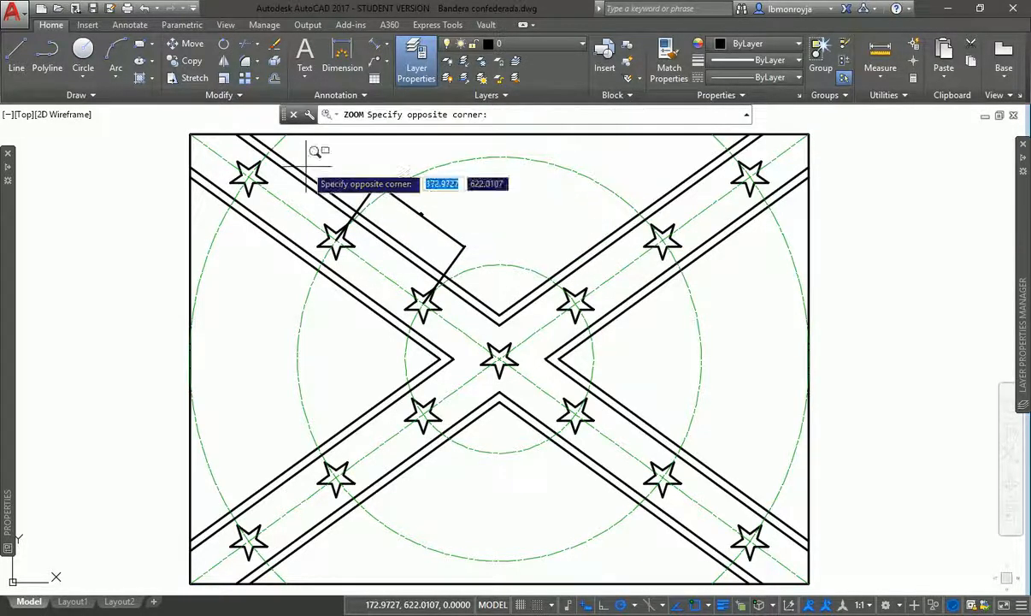
pyautogui.click(474, 328)
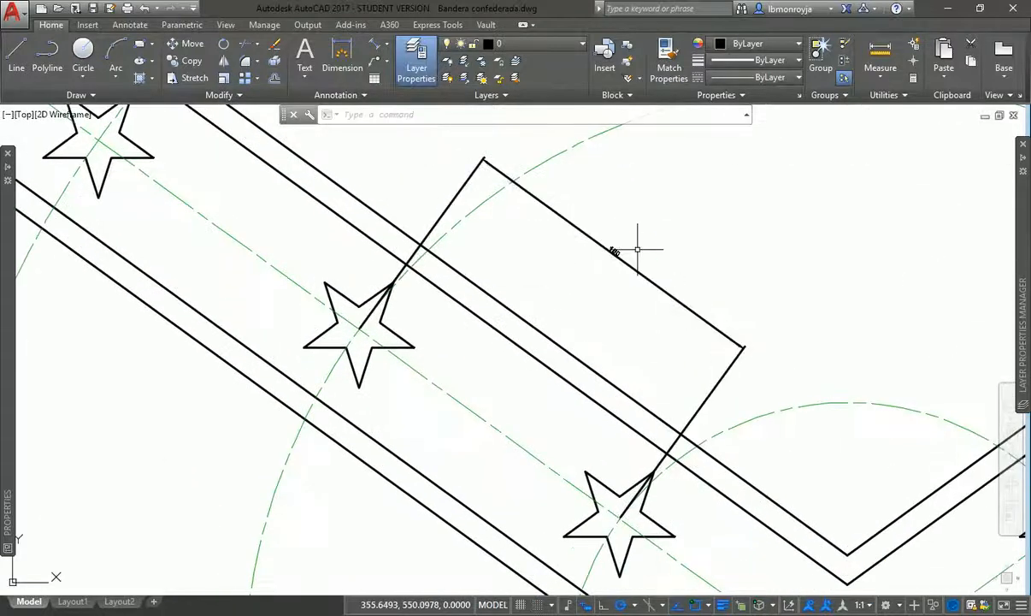
pyautogui.press('Return')
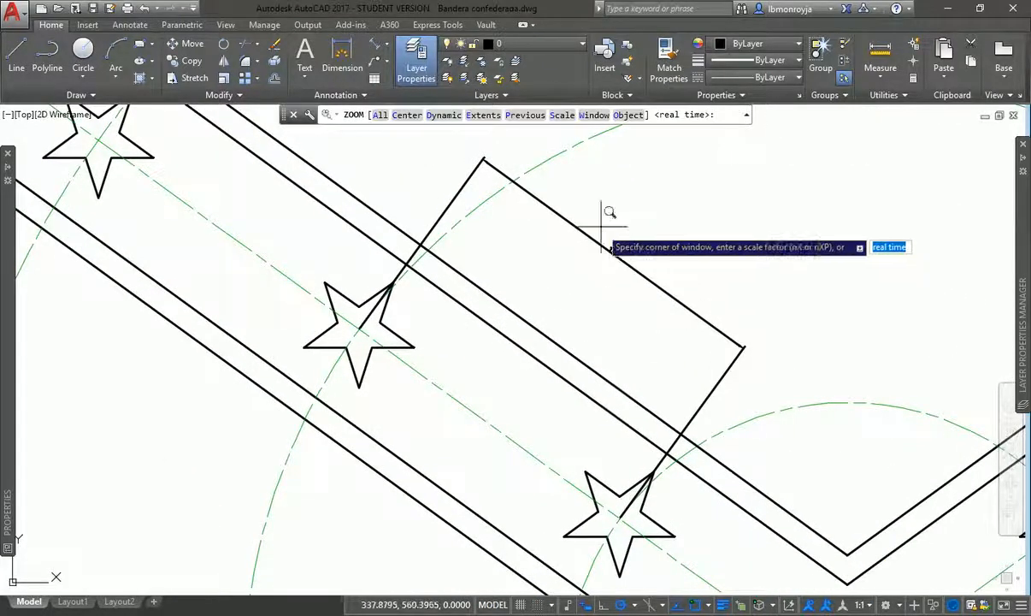
pyautogui.click(608, 233)
pyautogui.click(614, 248)
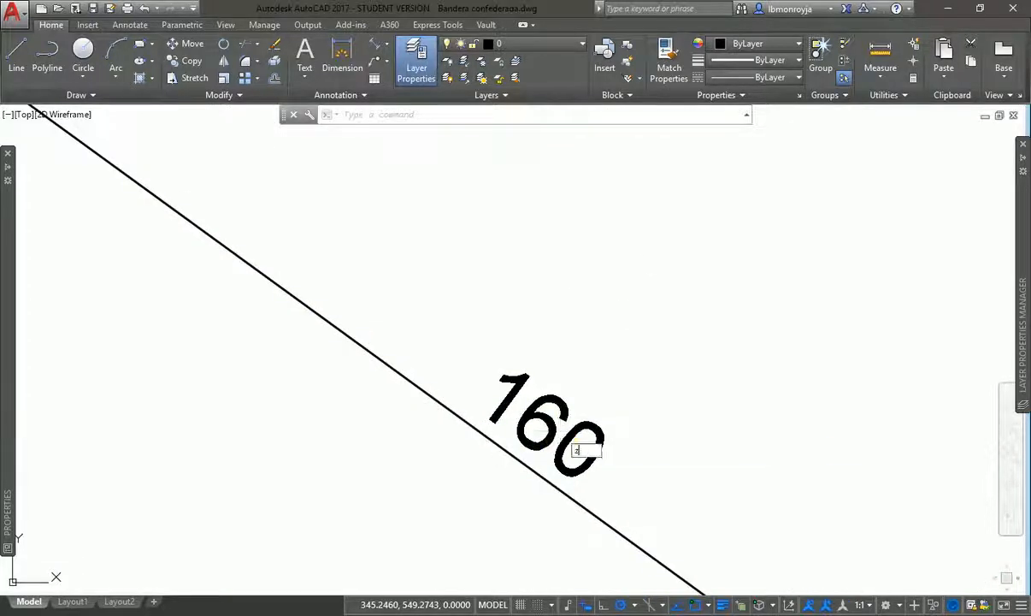
pyautogui.press('Return')
pyautogui.write('e')
pyautogui.press('Return')
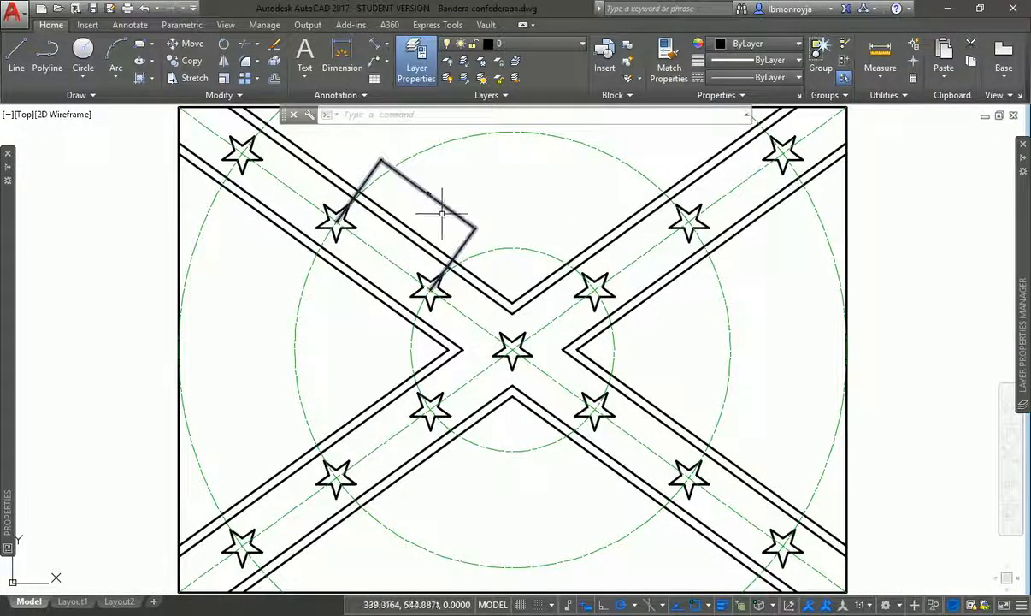
pyautogui.press('Delete')
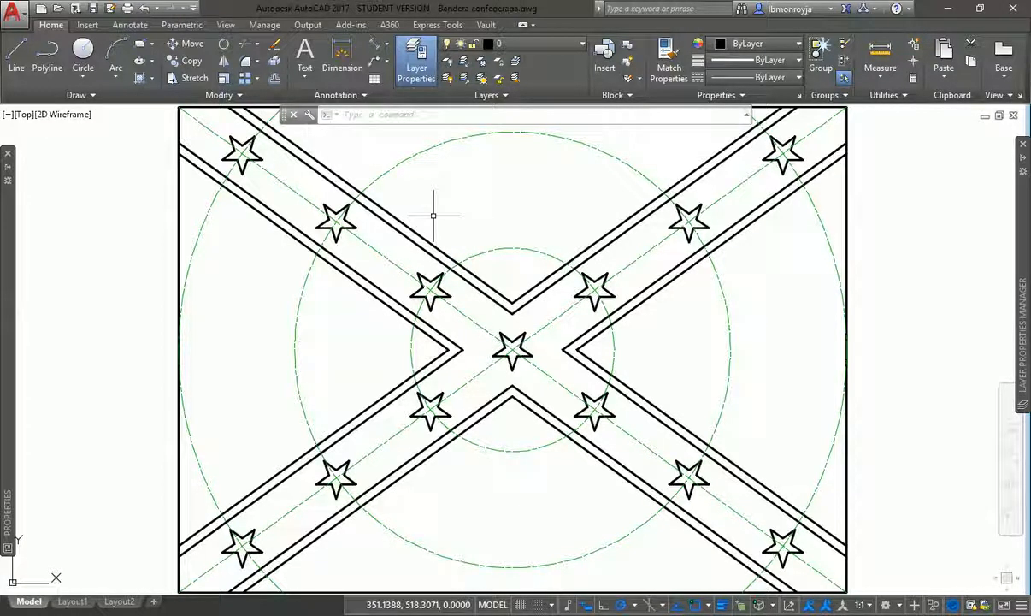
# Place an angular dimension between the two inner edges of the V on the flag's right side.
pyautogui.click(387, 49)
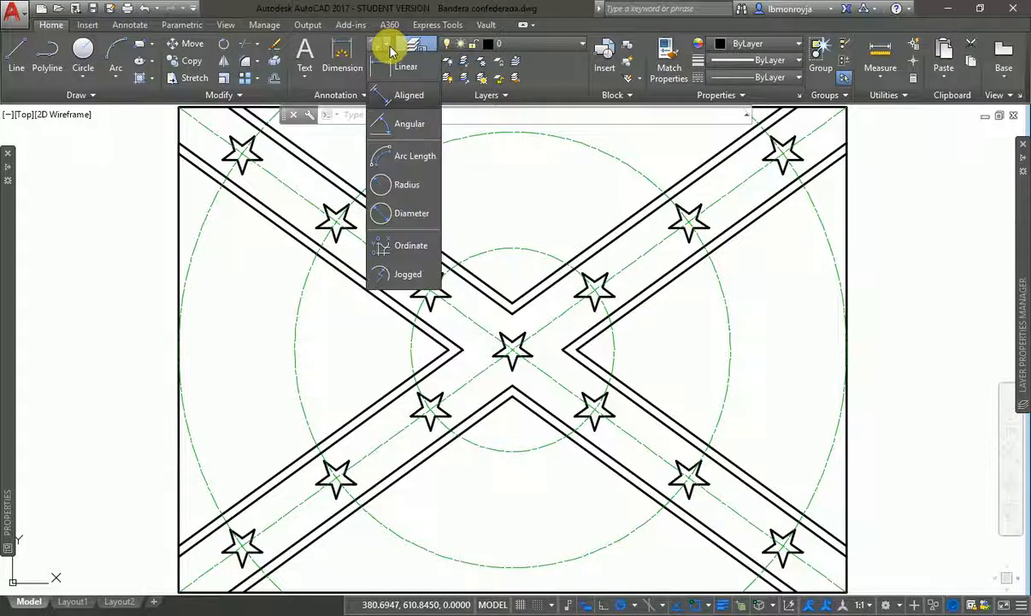
pyautogui.click(414, 127)
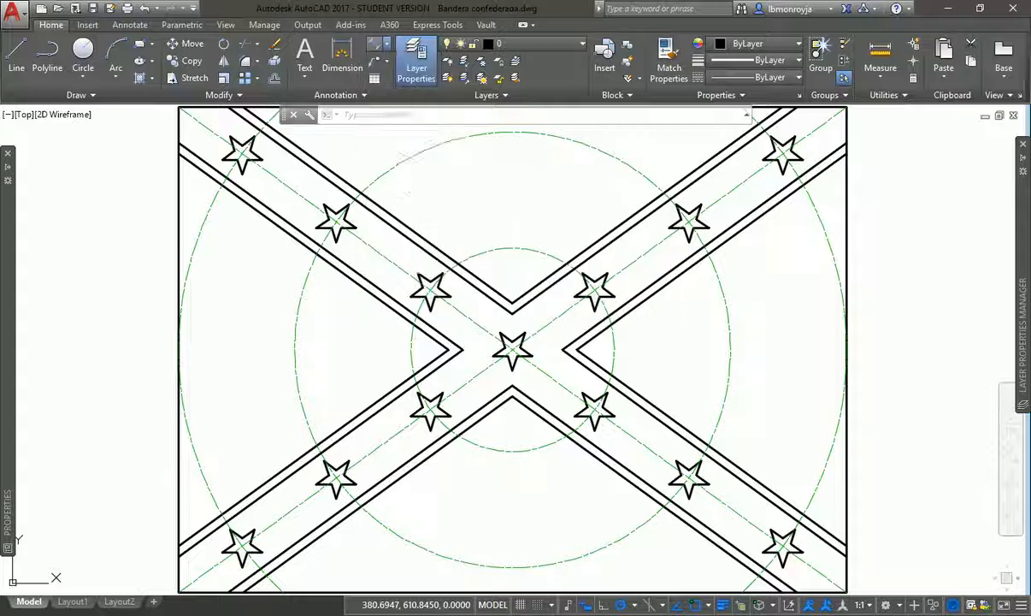
pyautogui.click(673, 418)
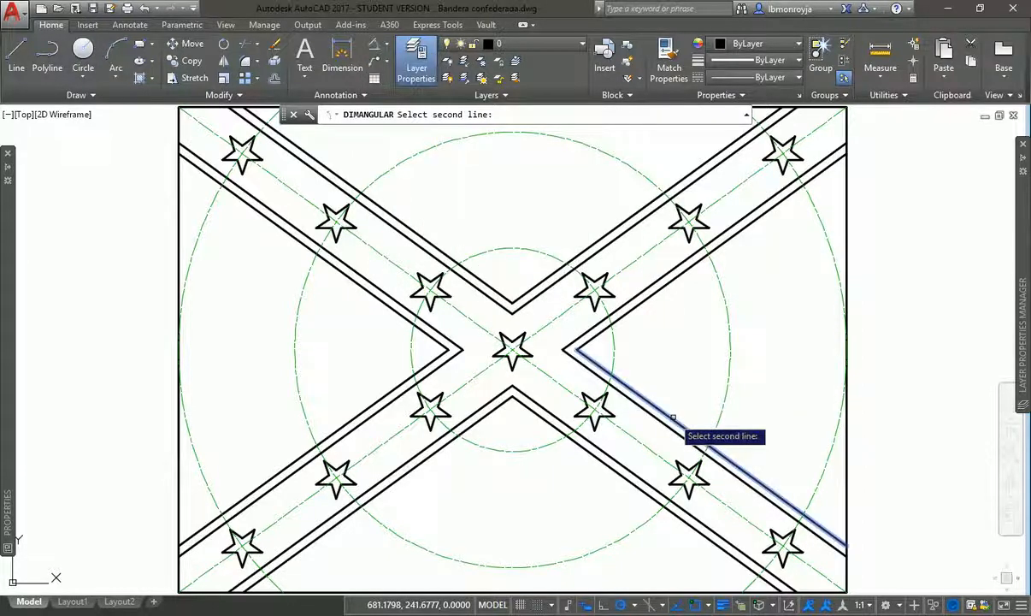
pyautogui.click(641, 303)
pyautogui.click(663, 346)
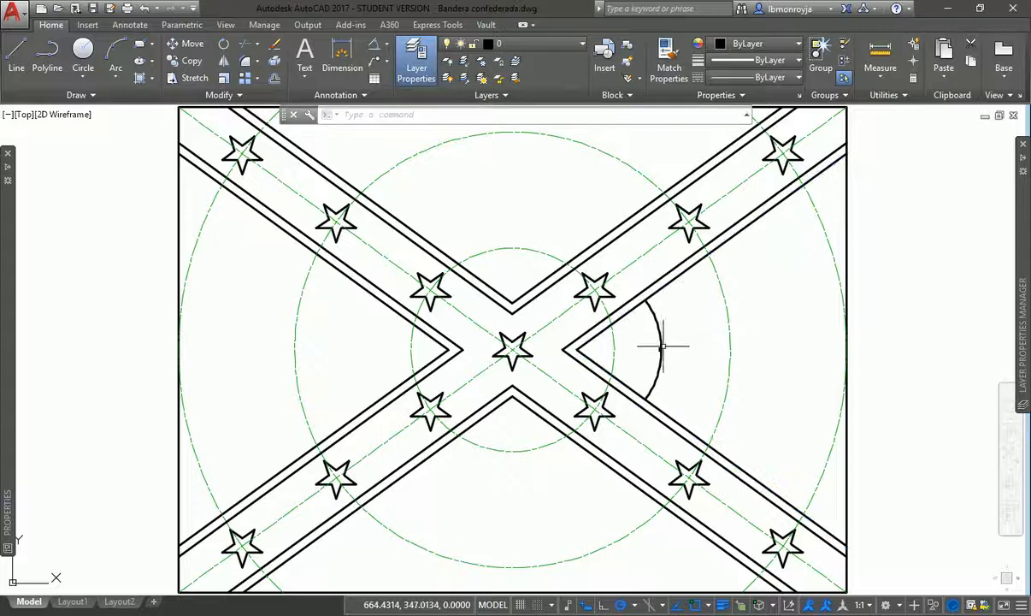
# Zoom in to read the angular dimension's text, delete the dimension and zoom back out to the whole flag.
pyautogui.write('z')
pyautogui.press('Return')
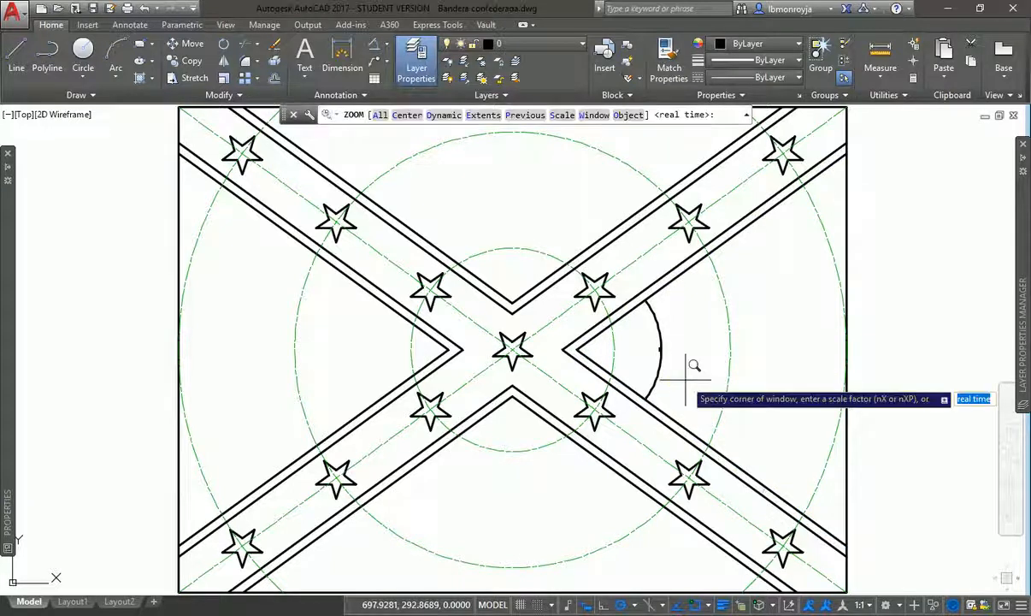
pyautogui.click(619, 285)
pyautogui.click(692, 395)
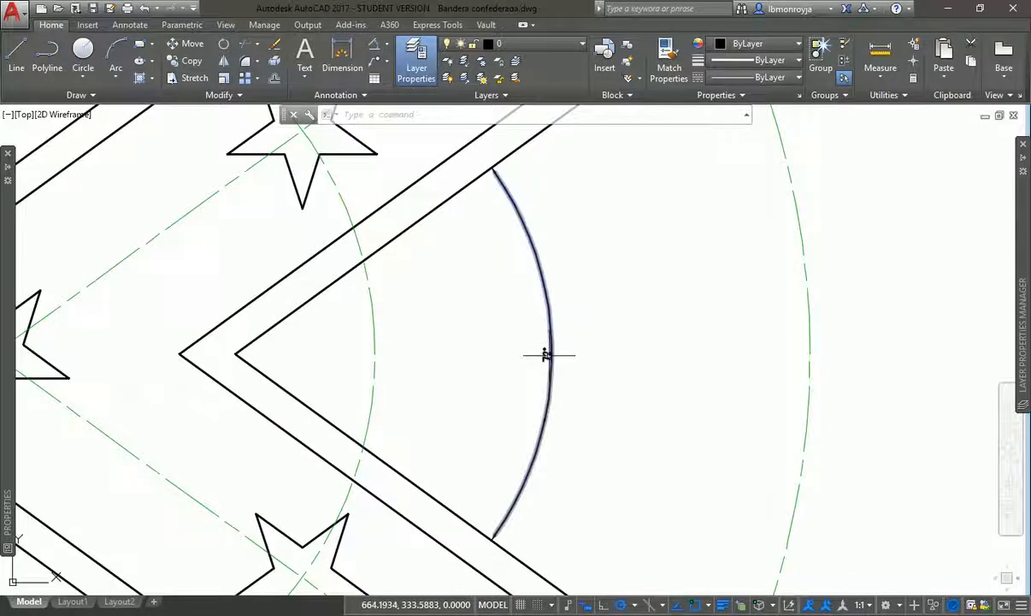
pyautogui.press('Delete')
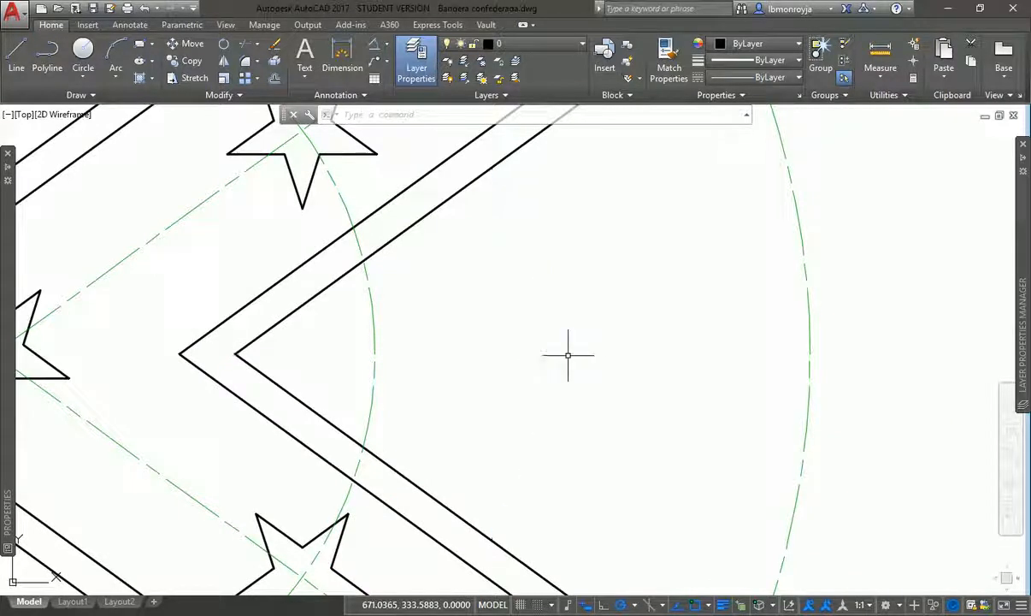
pyautogui.write('z')
pyautogui.press('Return')
pyautogui.press('Return')
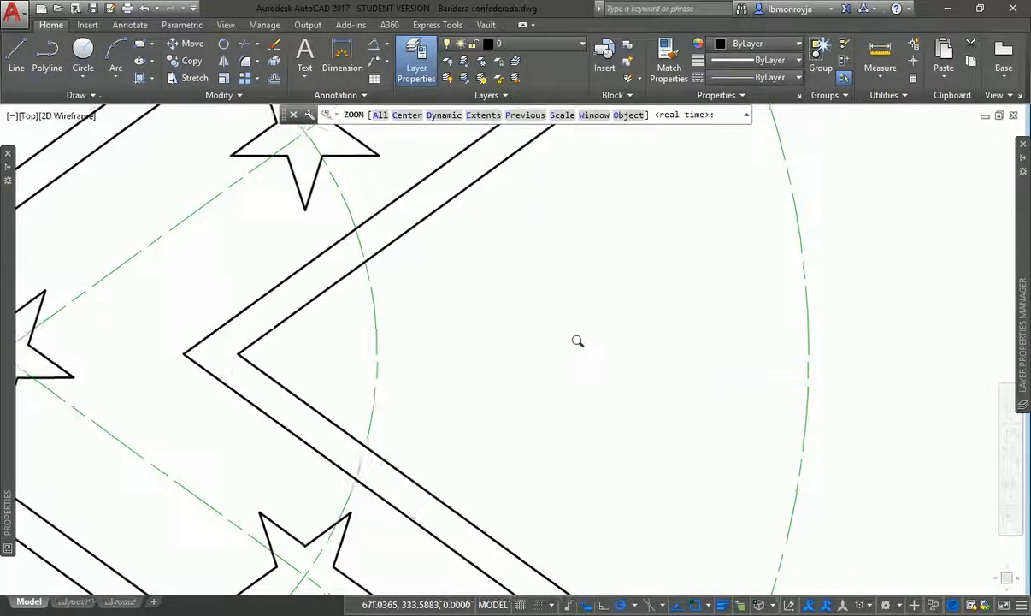
pyautogui.scroll(-5, 577, 341)
pyautogui.press('Escape')
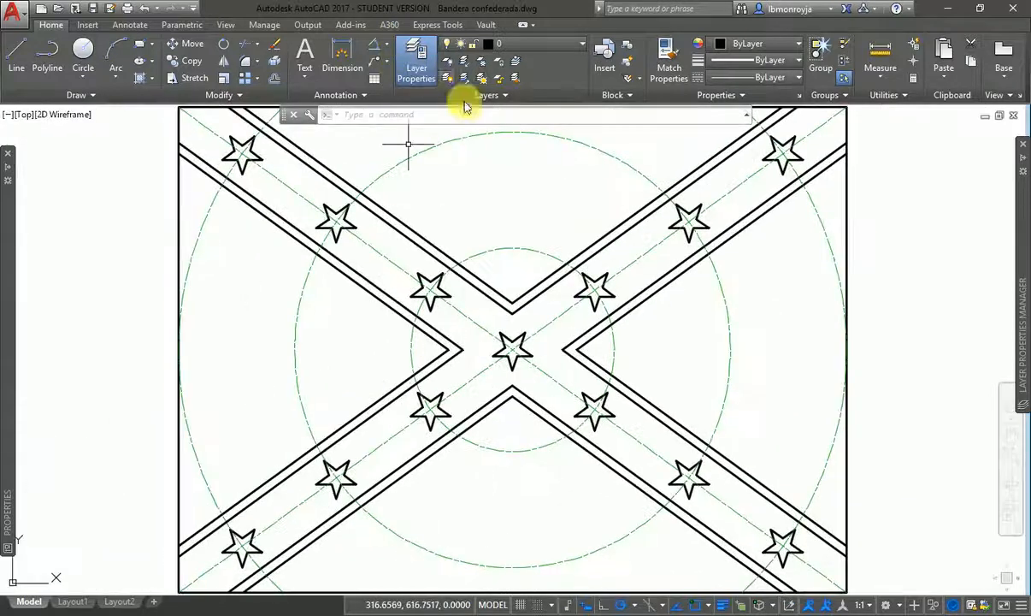
pyautogui.click(386, 44)
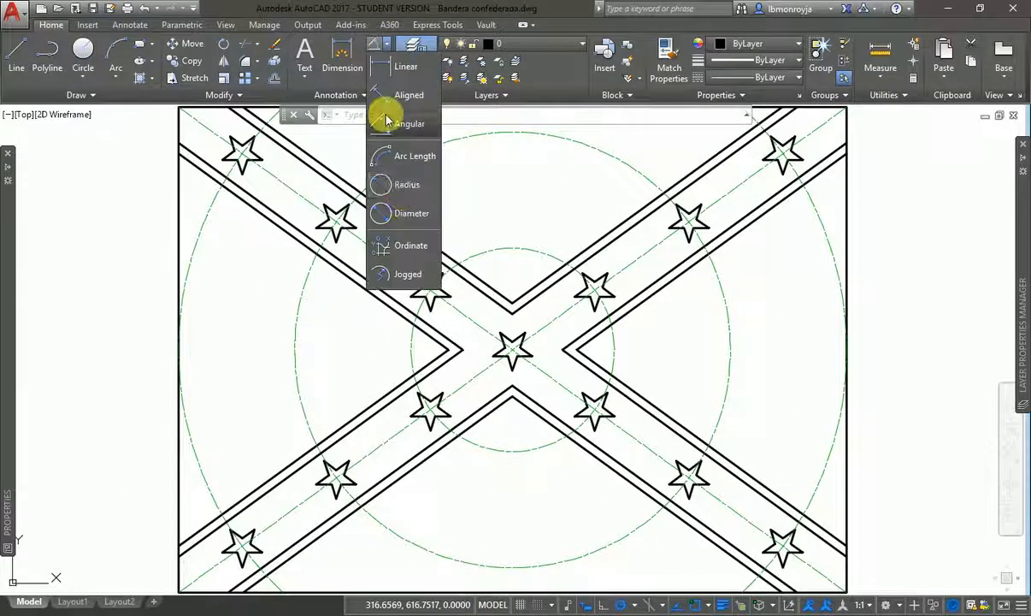
pyautogui.click(412, 159)
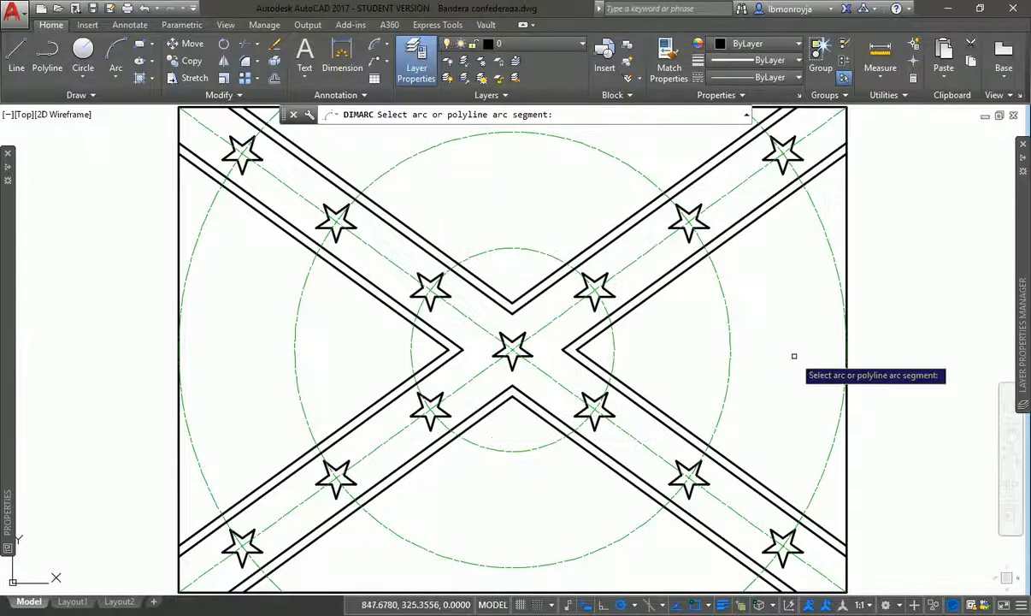
pyautogui.click(825, 218)
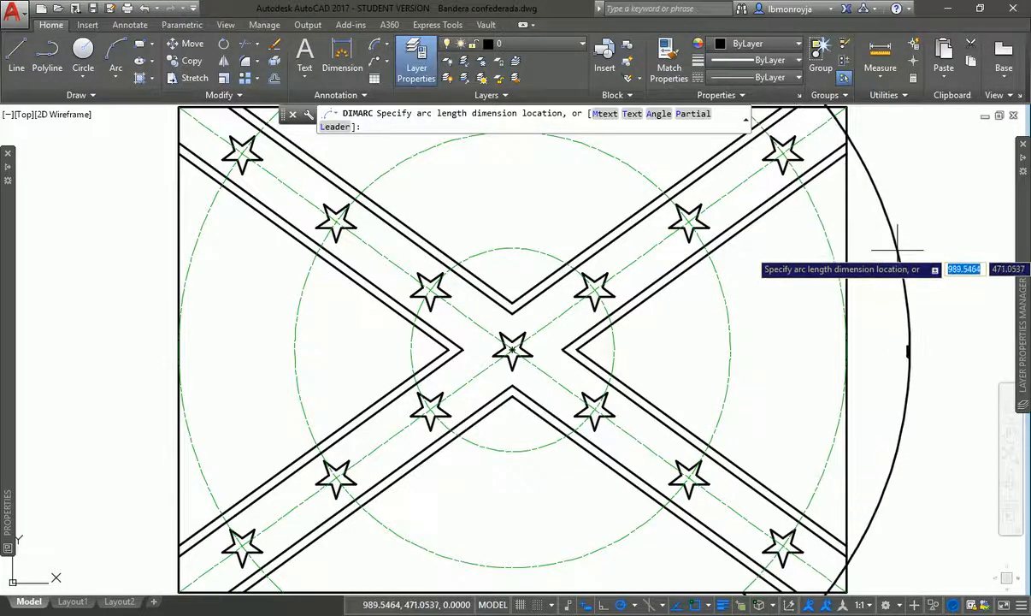
pyautogui.press('Escape')
# Place an arc length dimension on the outer construction circle's right arc, outside the flag's edge.
pyautogui.write('z')
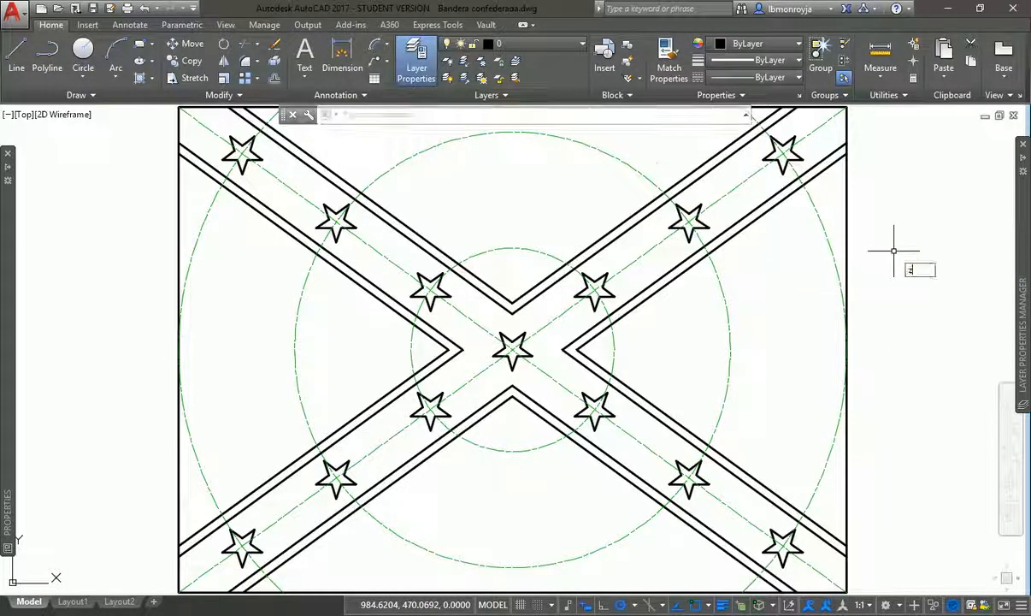
pyautogui.press('Return')
pyautogui.press('Return')
pyautogui.moveTo(865, 301)
pyautogui.mouseDown()
pyautogui.moveTo(865, 287)
pyautogui.moveTo(865, 325)
pyautogui.mouseUp()
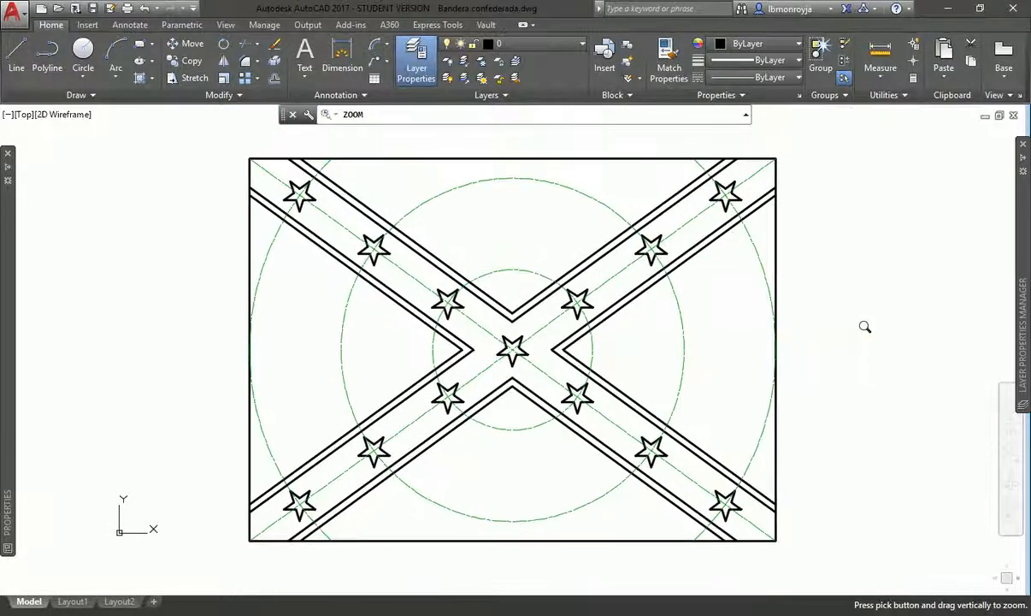
pyautogui.press('Escape')
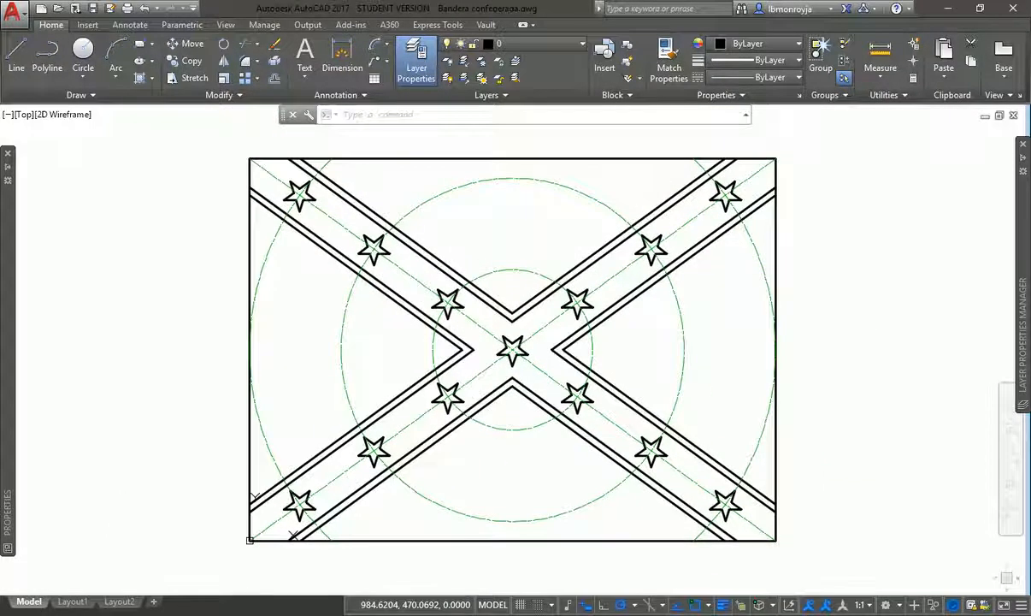
pyautogui.click(376, 50)
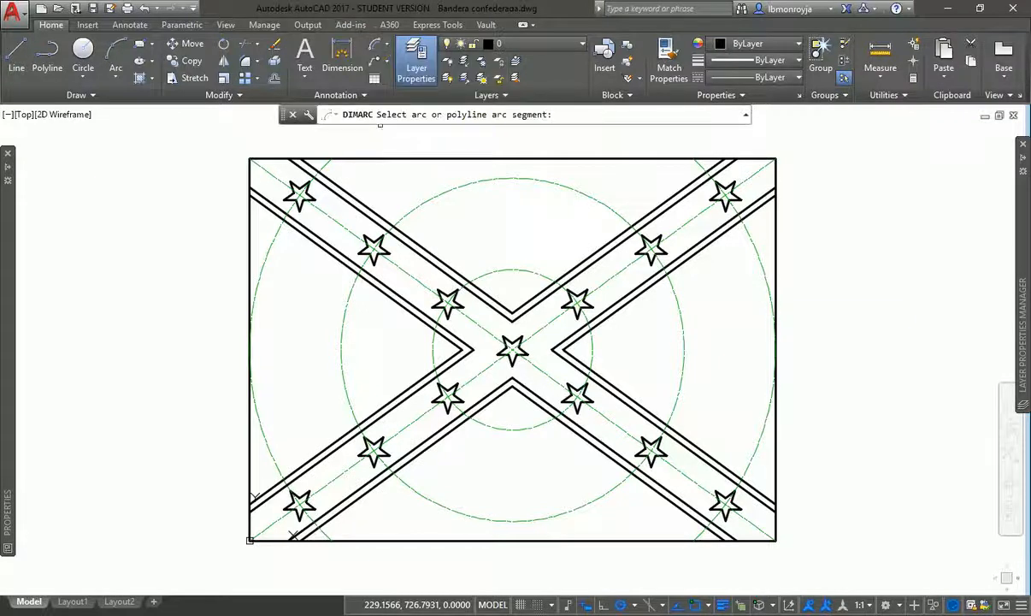
pyautogui.click(759, 281)
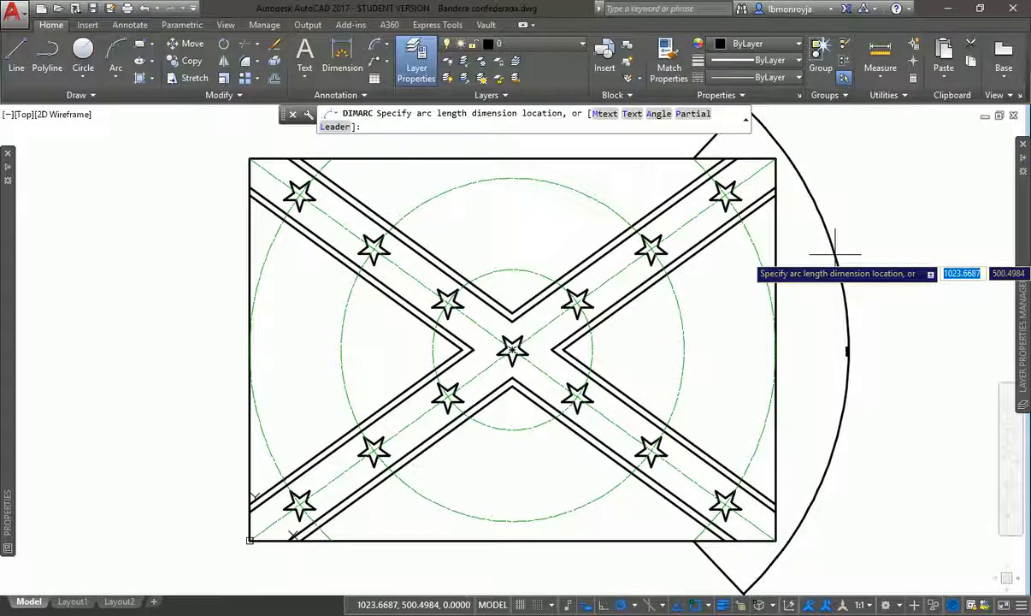
pyautogui.press('Escape')
# Zoom in to read the arc length dimension's text, and undo the zoom and the dimension.
pyautogui.write('z')
pyautogui.press('Return')
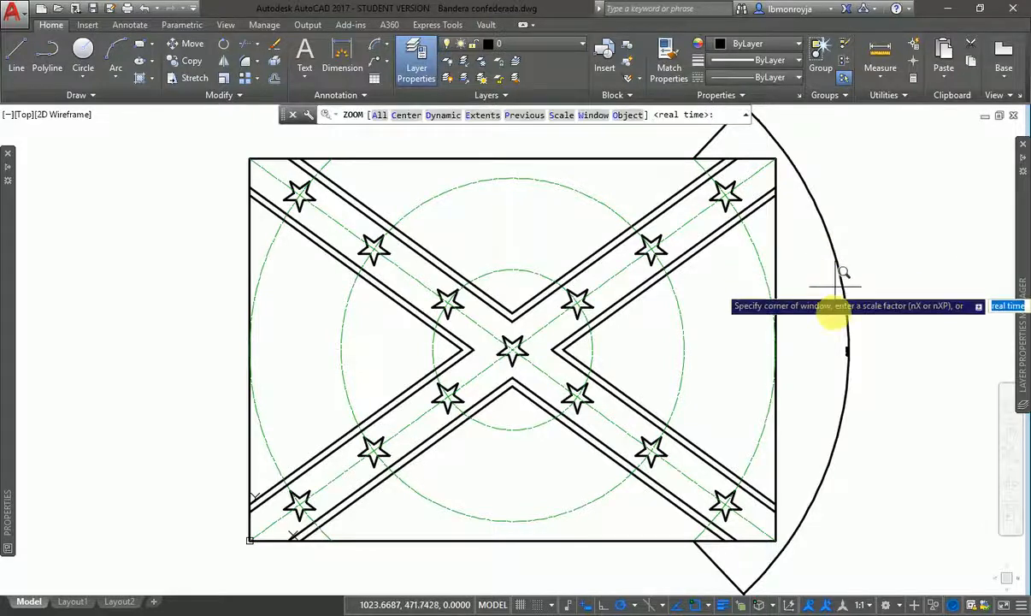
pyautogui.click(827, 331)
pyautogui.click(862, 366)
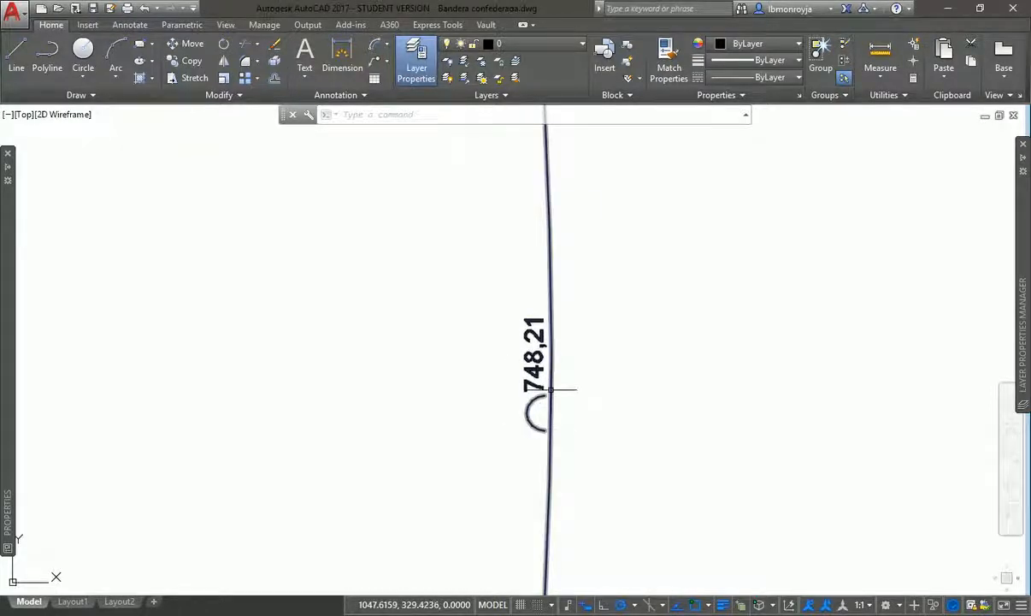
pyautogui.hotkey('ctrl', 'z')
pyautogui.hotkey('ctrl', 'z')
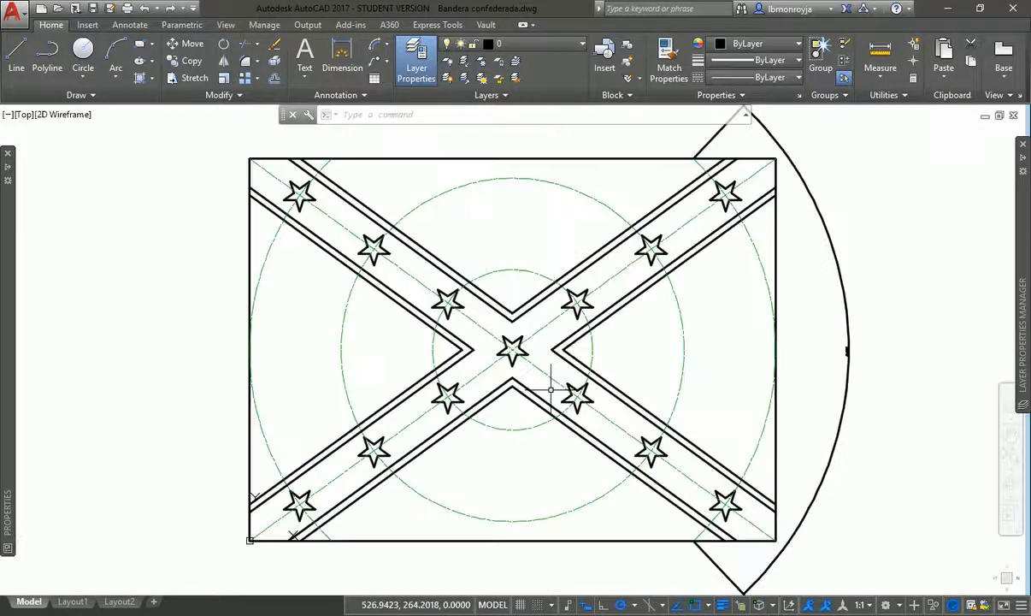
pyautogui.click(384, 51)
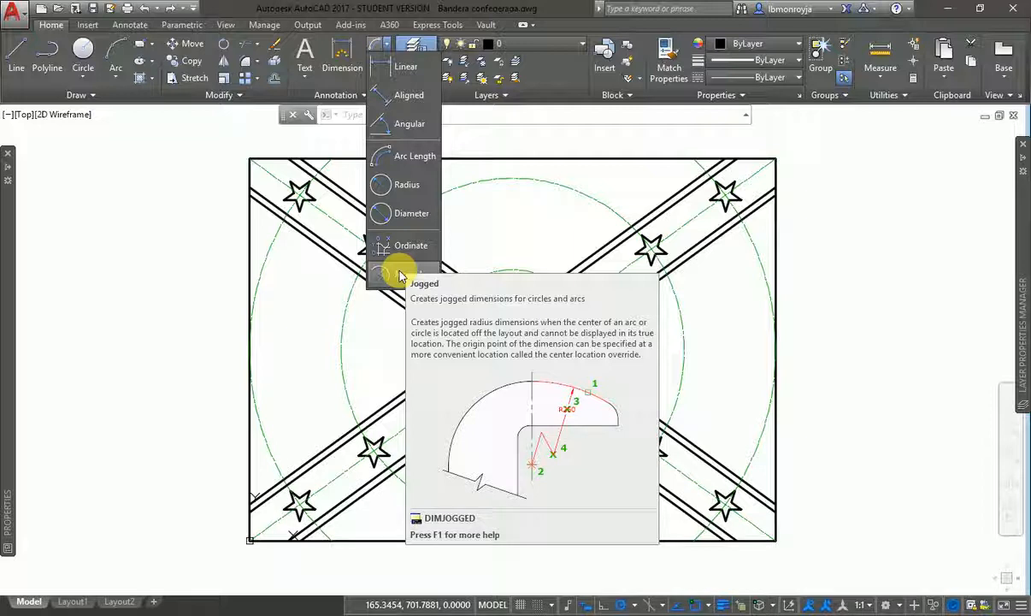
pyautogui.click(191, 313)
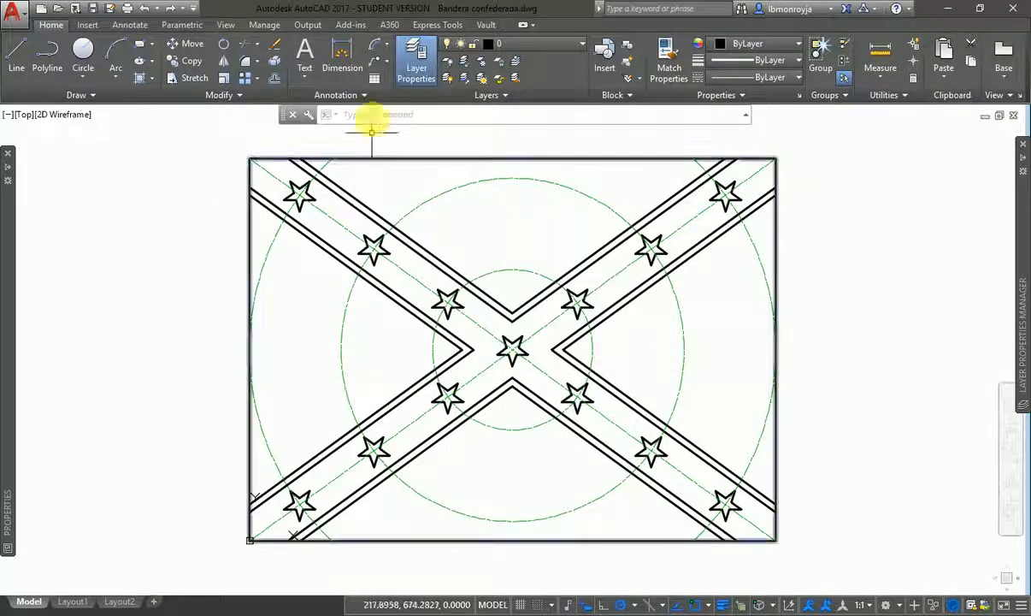
# Try a vertical linear dimension of the upper-left arm's lowest edge by selecting the line as the object.
pyautogui.click(387, 48)
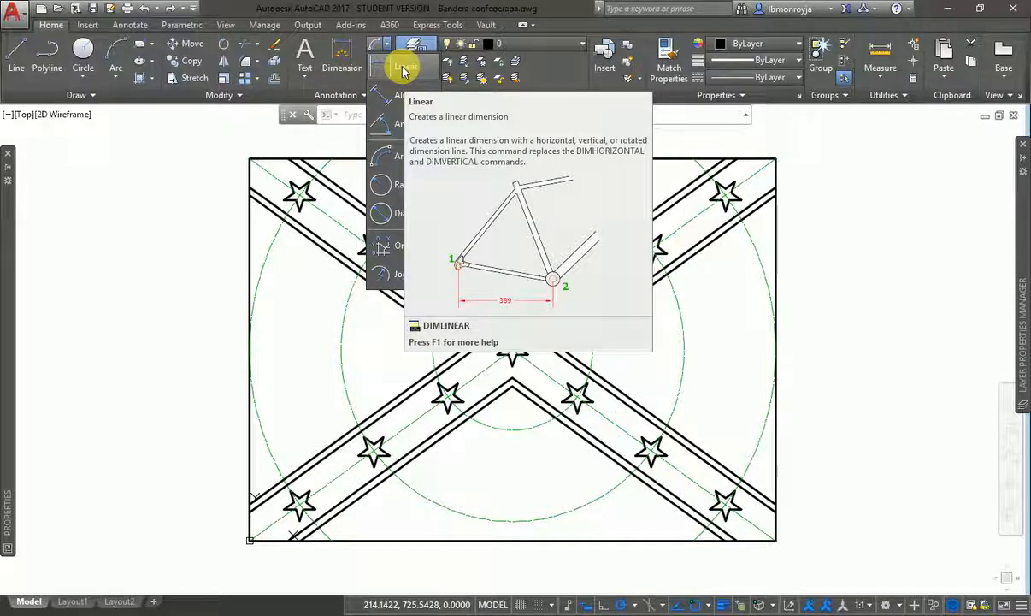
pyautogui.click(403, 69)
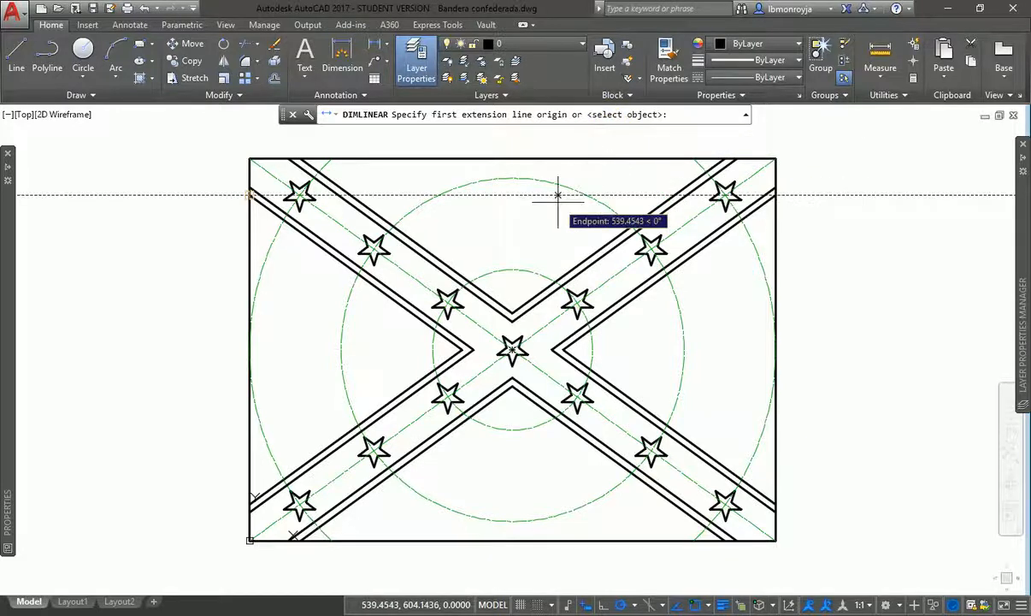
pyautogui.press('Return')
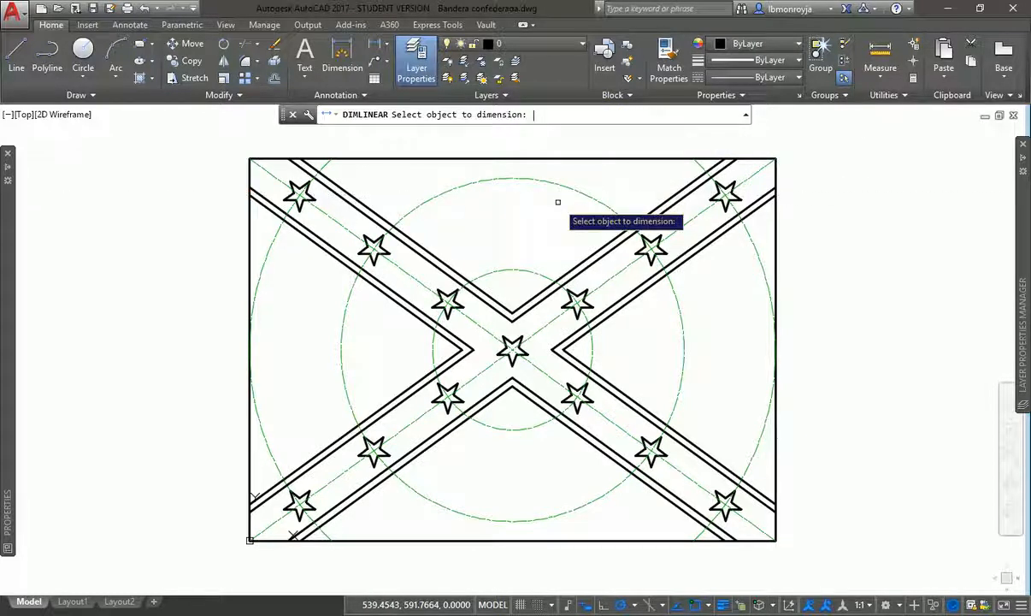
pyautogui.click(333, 256)
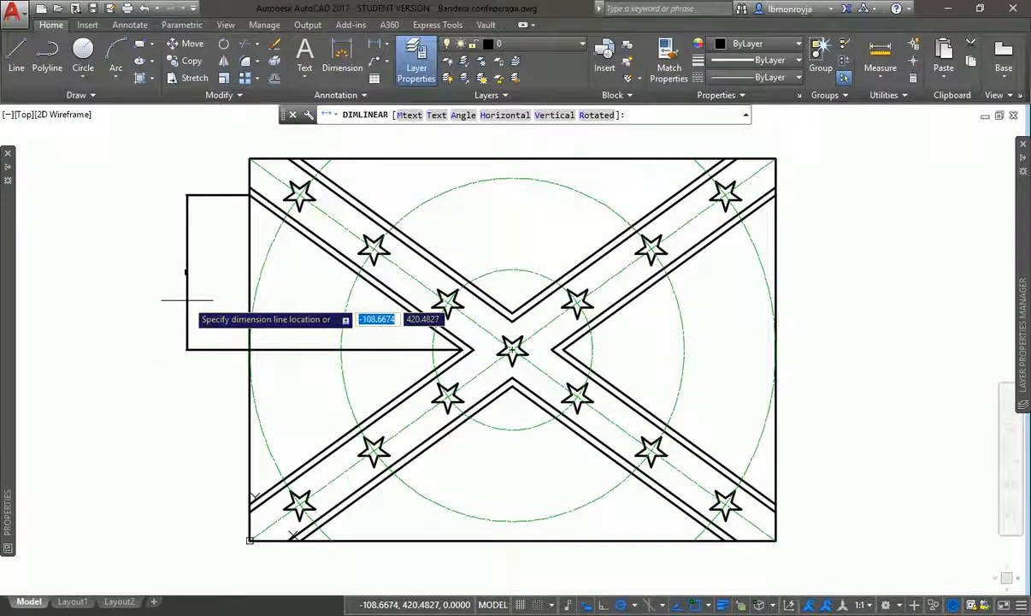
pyautogui.press('Escape')
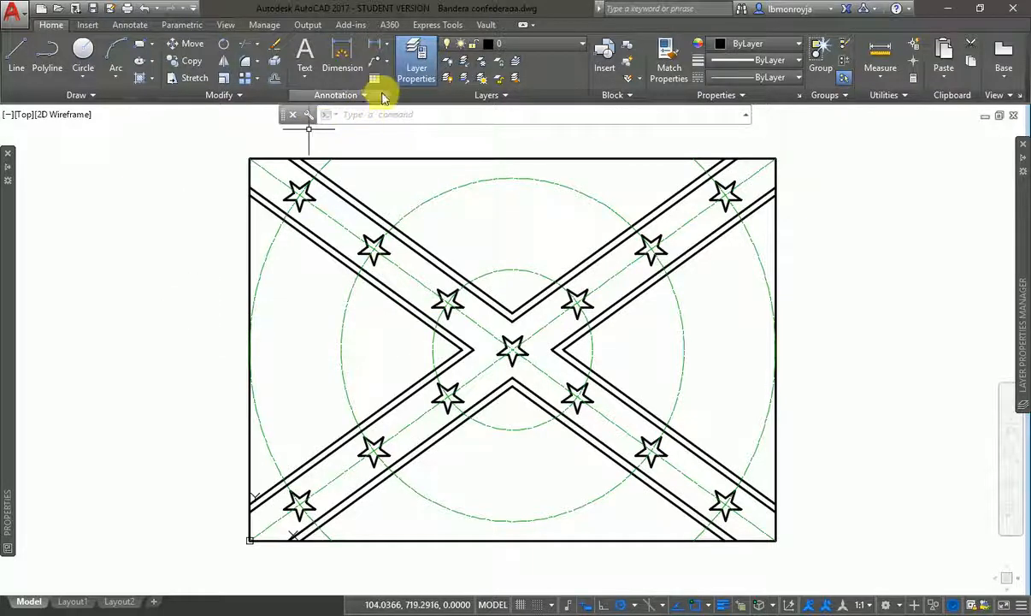
# Place an aligned dimension below the upper-left arm's lowest edge by selecting the line as the object.
pyautogui.click(389, 49)
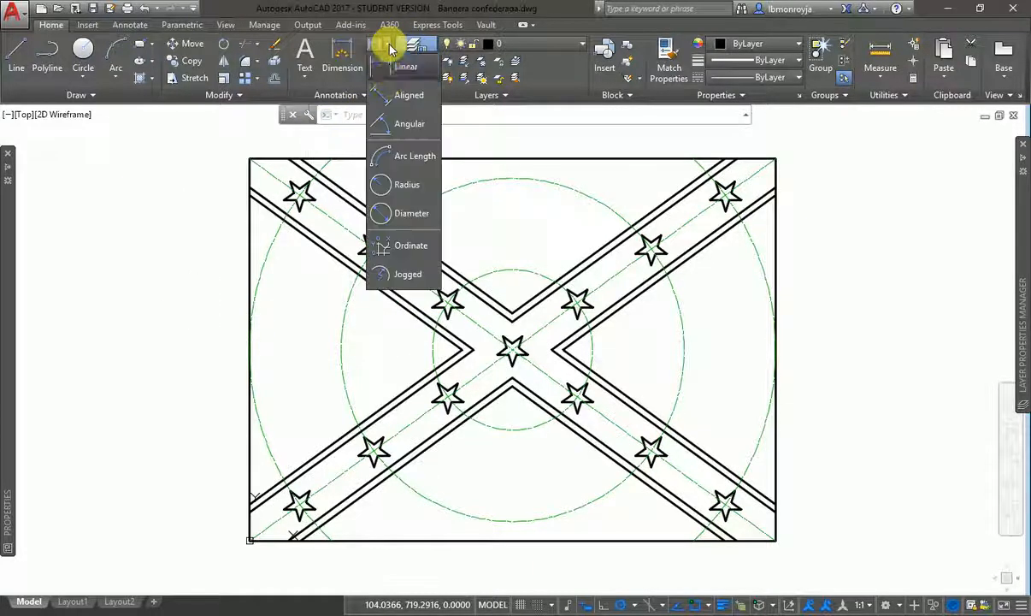
pyautogui.click(410, 97)
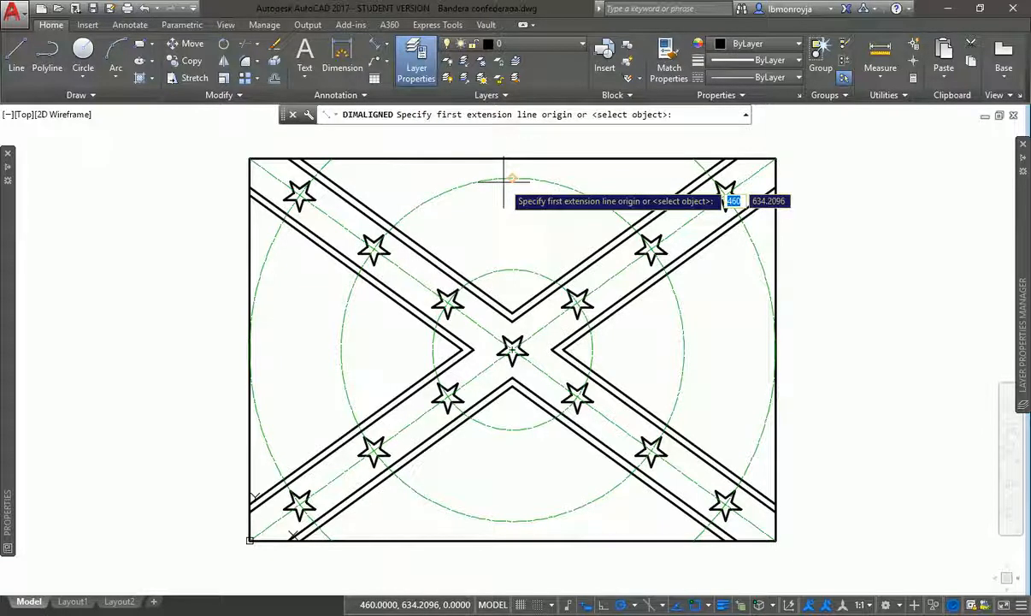
pyautogui.press('Return')
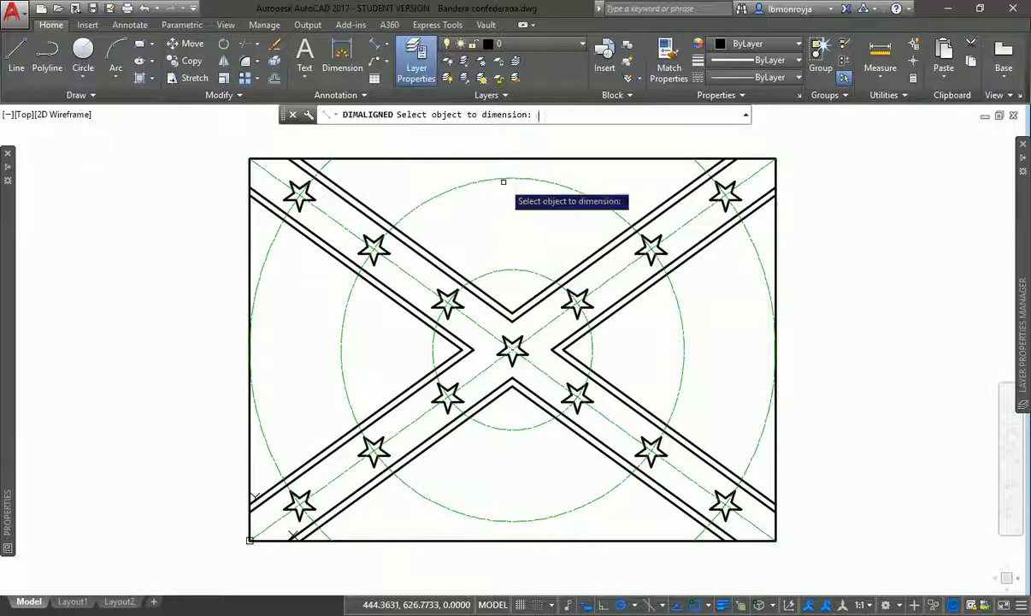
pyautogui.click(333, 260)
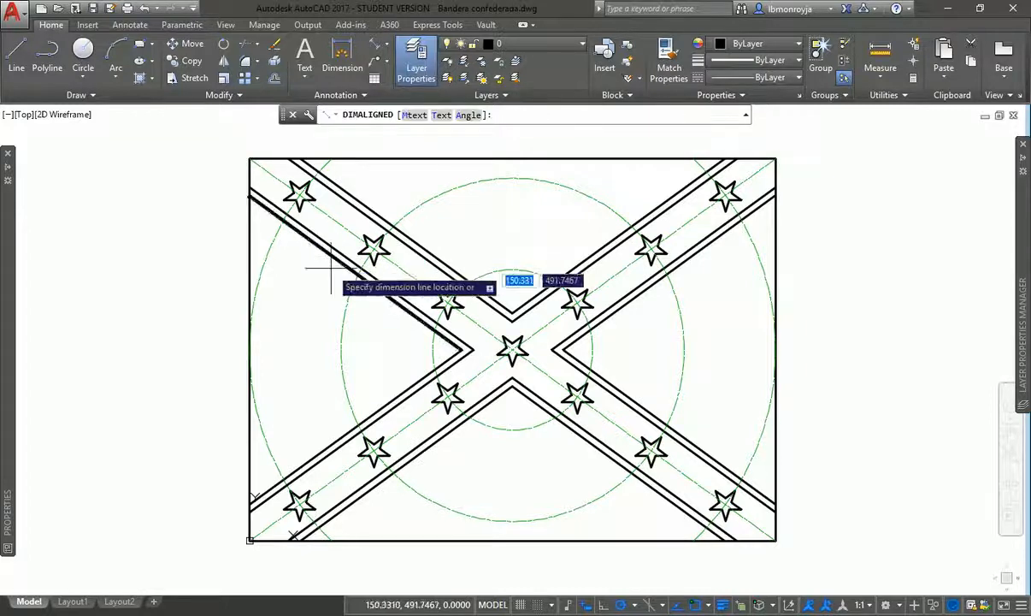
pyautogui.press('Escape')
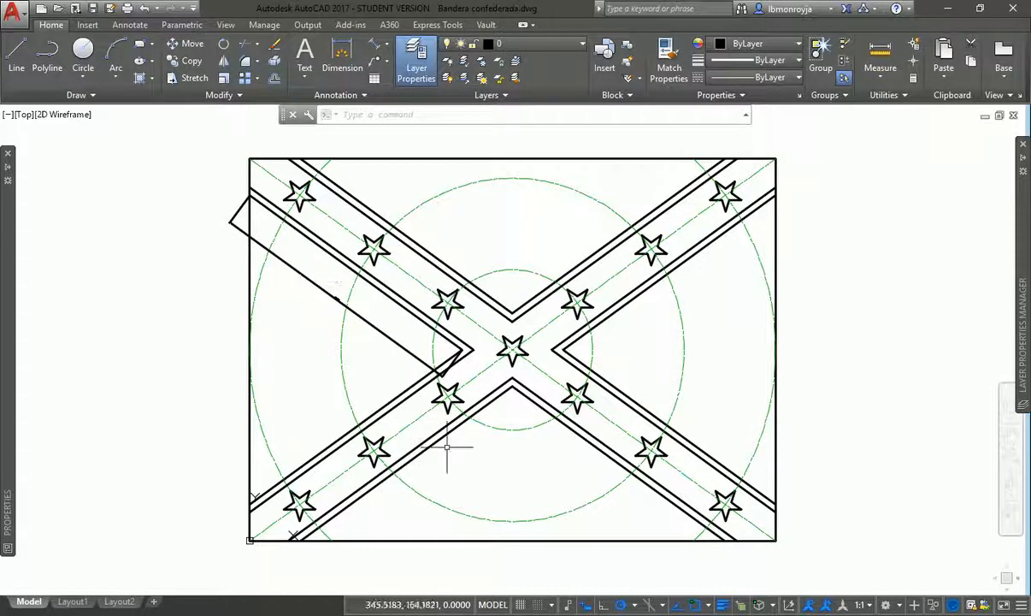
# Zoom in to read the text of the aligned dimension on the upper-left arm, and restore the full flag view.
pyautogui.write('z')
pyautogui.press('Return')
pyautogui.click(313, 272)
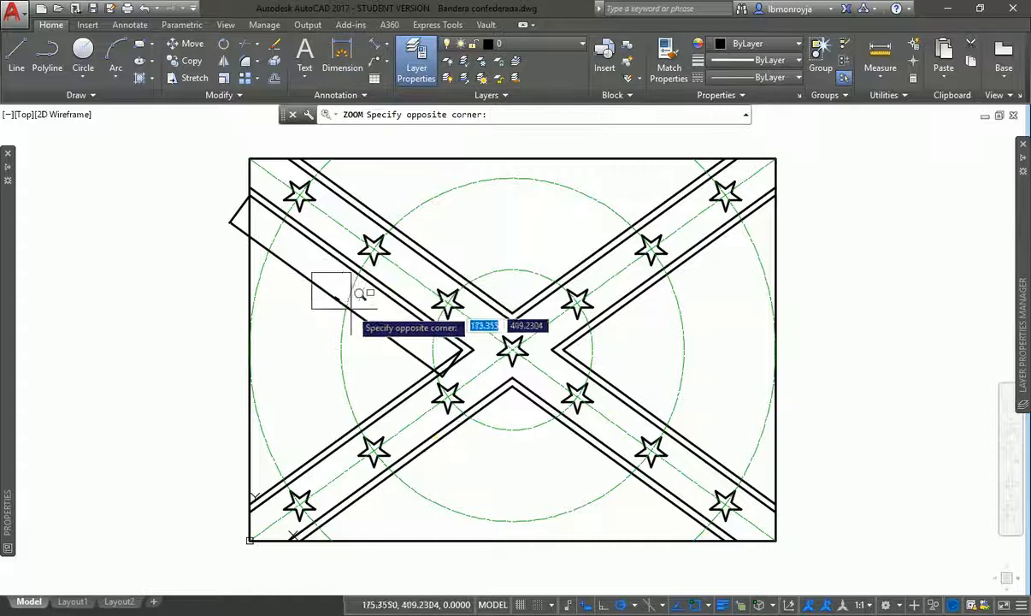
pyautogui.click(366, 300)
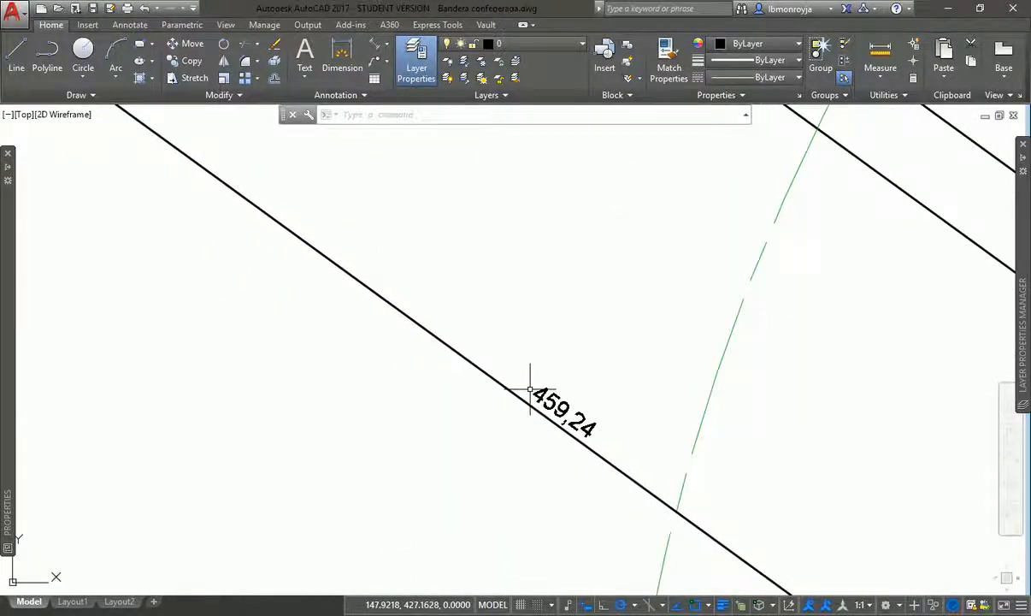
pyautogui.hotkey('ctrl', 'z')
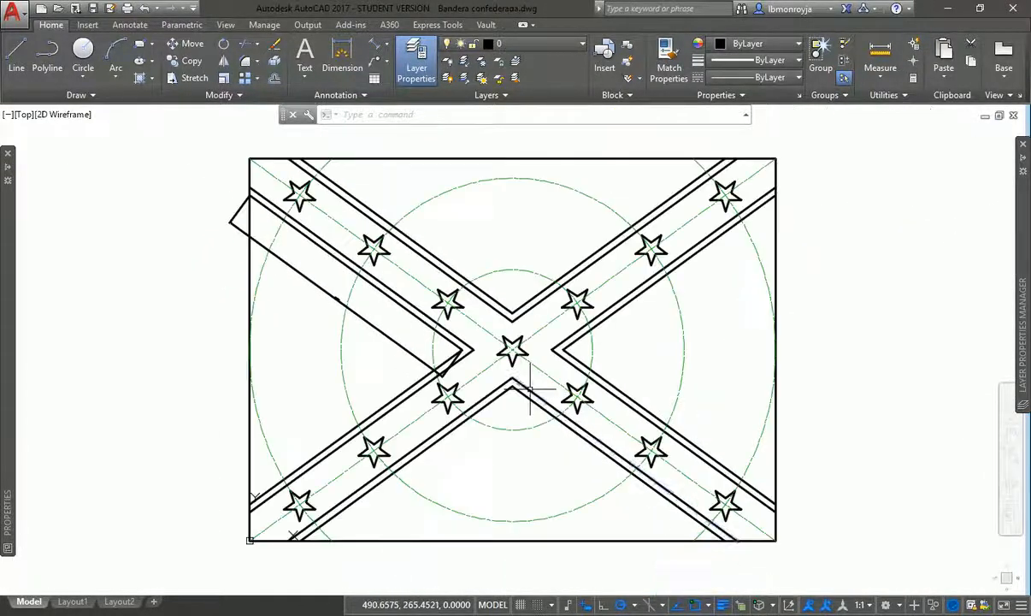
# Undo the aligned dimension and place an angular dimension between the upper-left arm's uppermost edge and the flag's top edge by selecting both lines.
pyautogui.hotkey('ctrl', 'z')
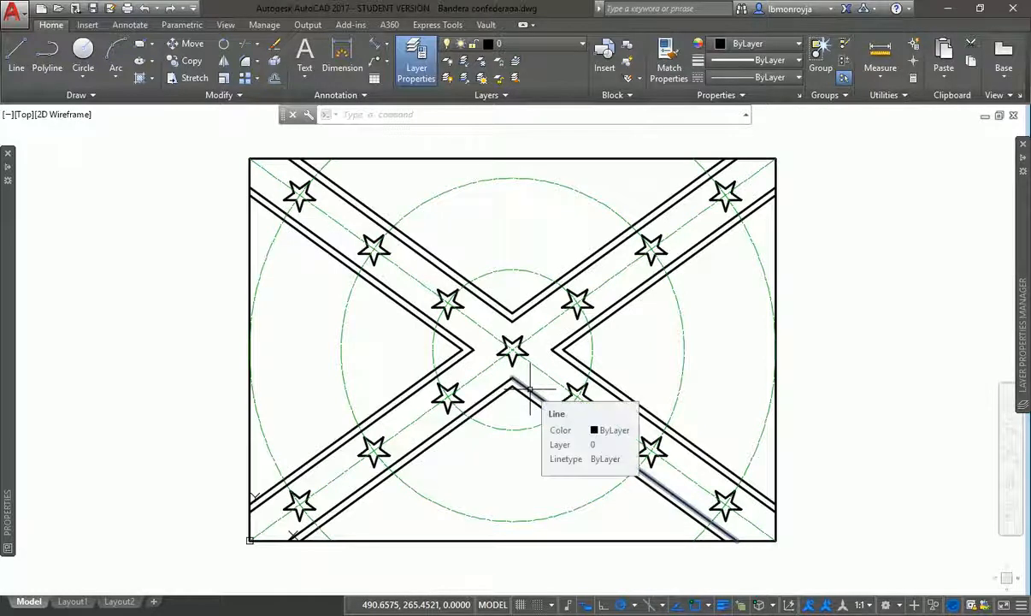
pyautogui.click(386, 47)
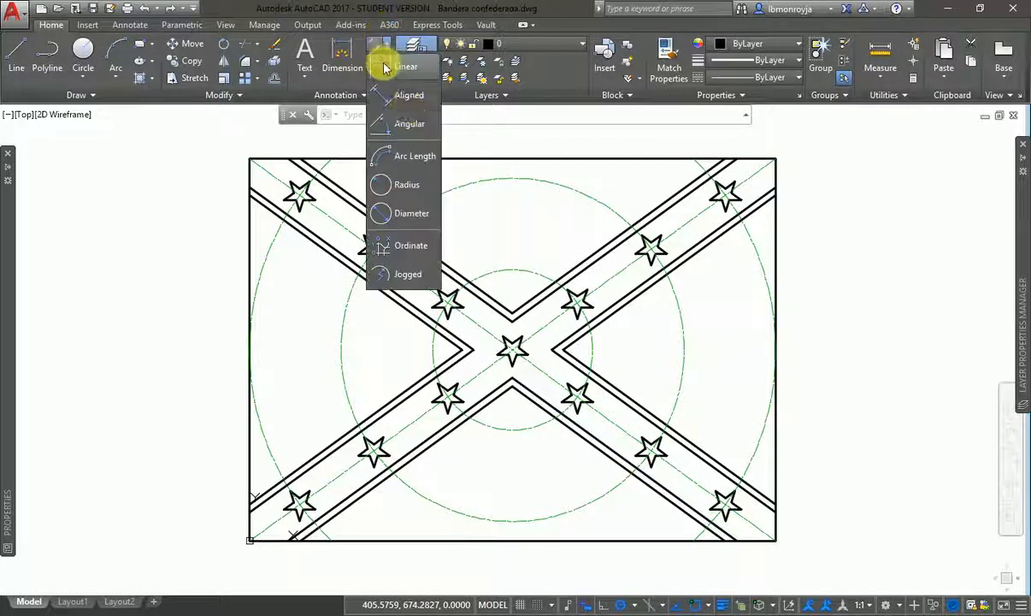
pyautogui.click(413, 129)
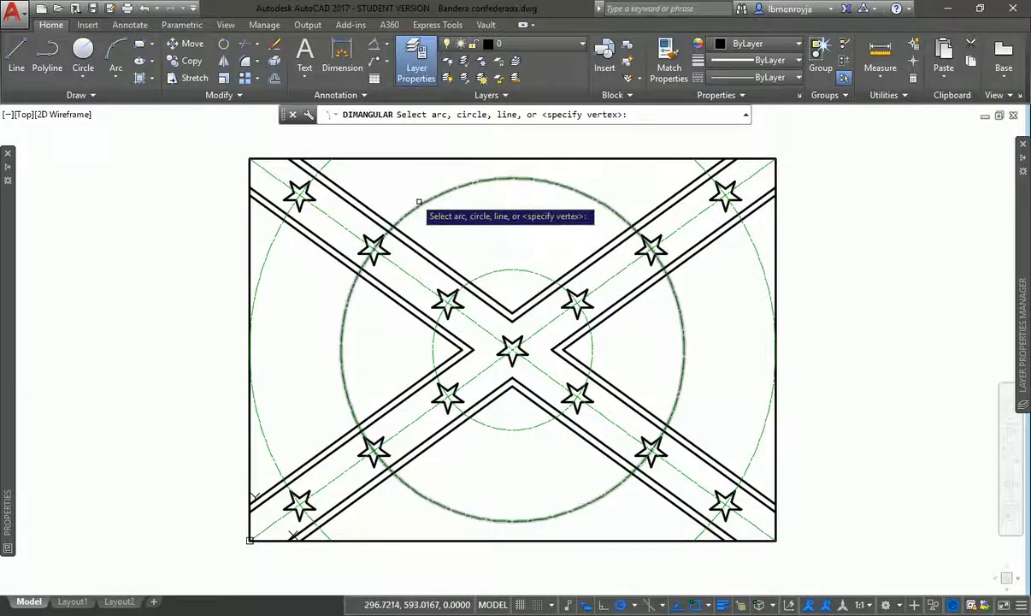
pyautogui.click(357, 196)
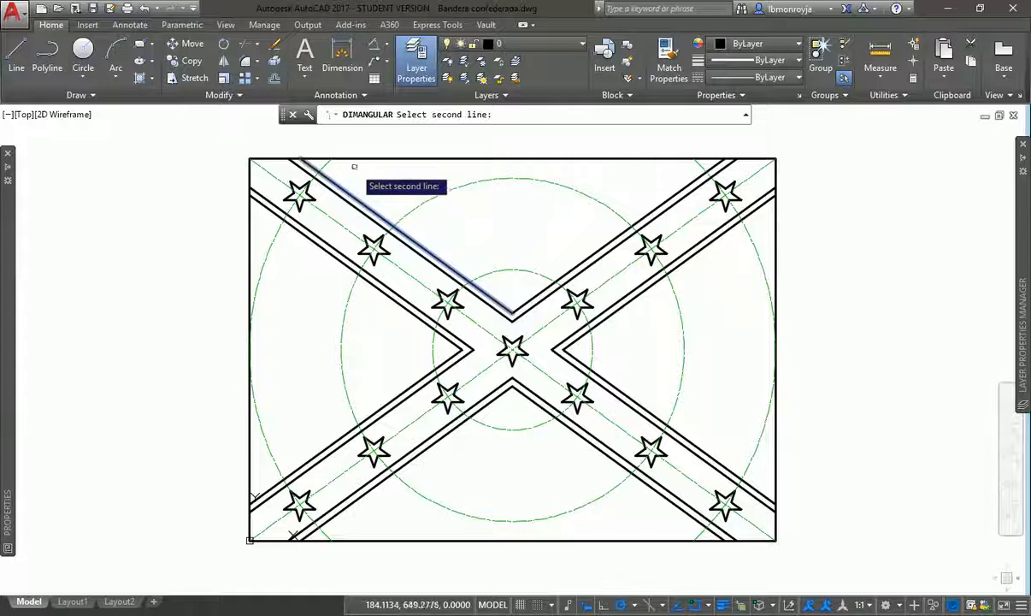
pyautogui.click(354, 159)
pyautogui.click(410, 210)
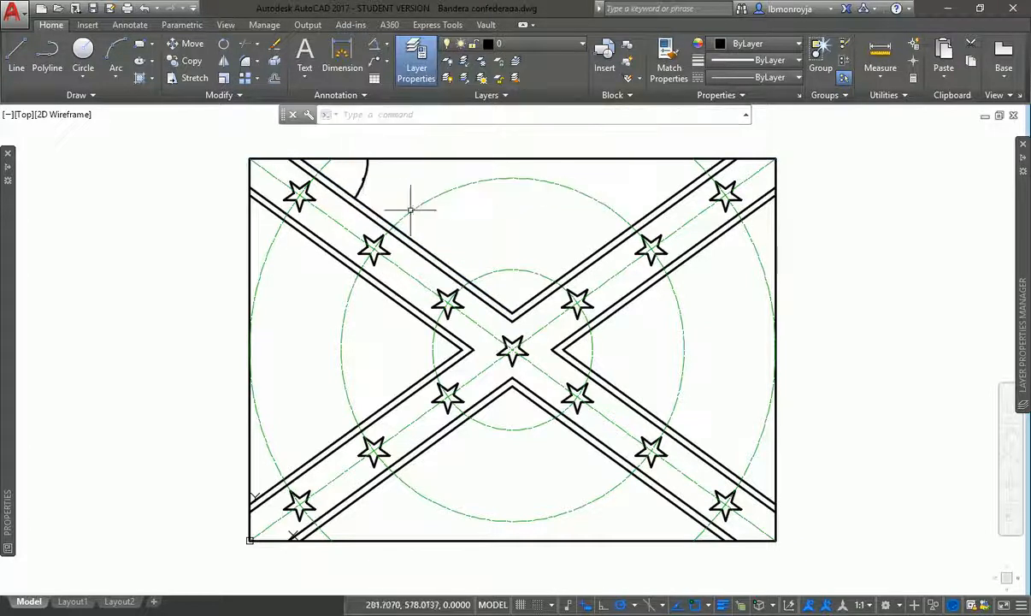
# Place a reflex angular dimension by specifying the vertex where the upper-left arm's uppermost edge meets the flag's top edge, with one endpoint on each line.
pyautogui.write('z')
pyautogui.press('Return')
pyautogui.click(184, 134)
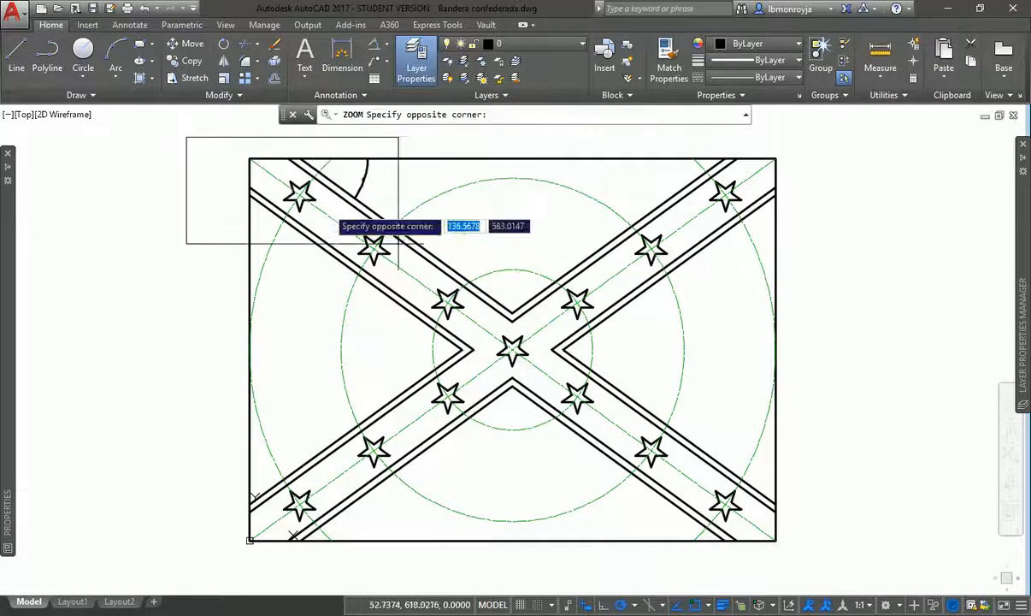
pyautogui.click(429, 242)
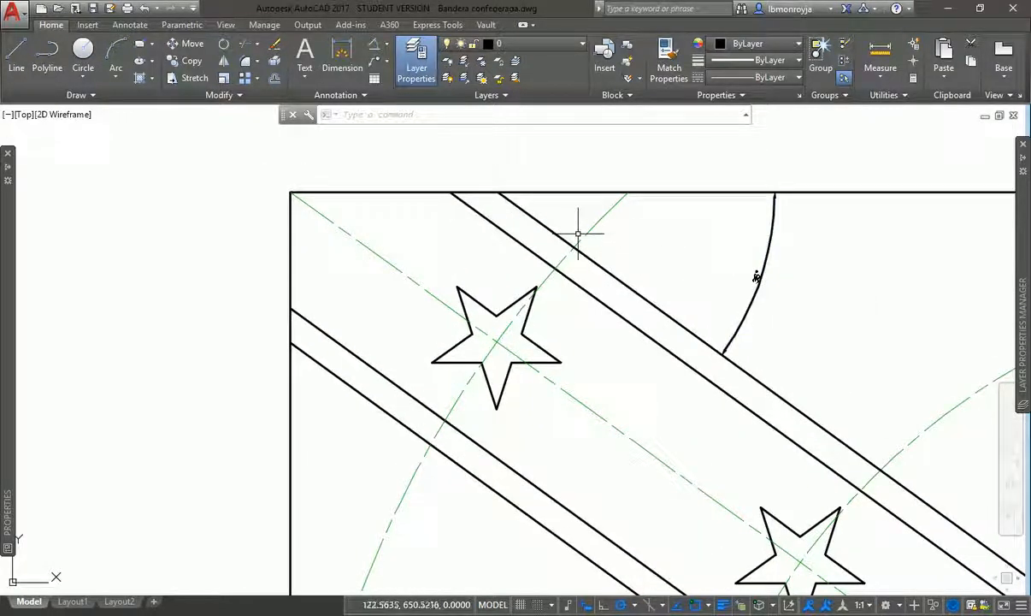
pyautogui.write('ZOOM')
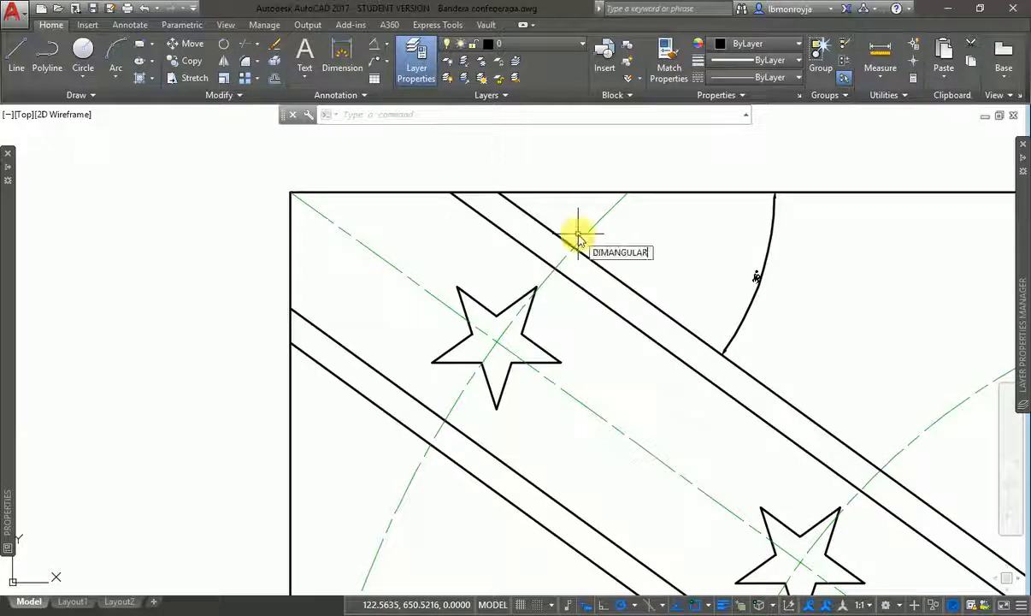
pyautogui.press('Return')
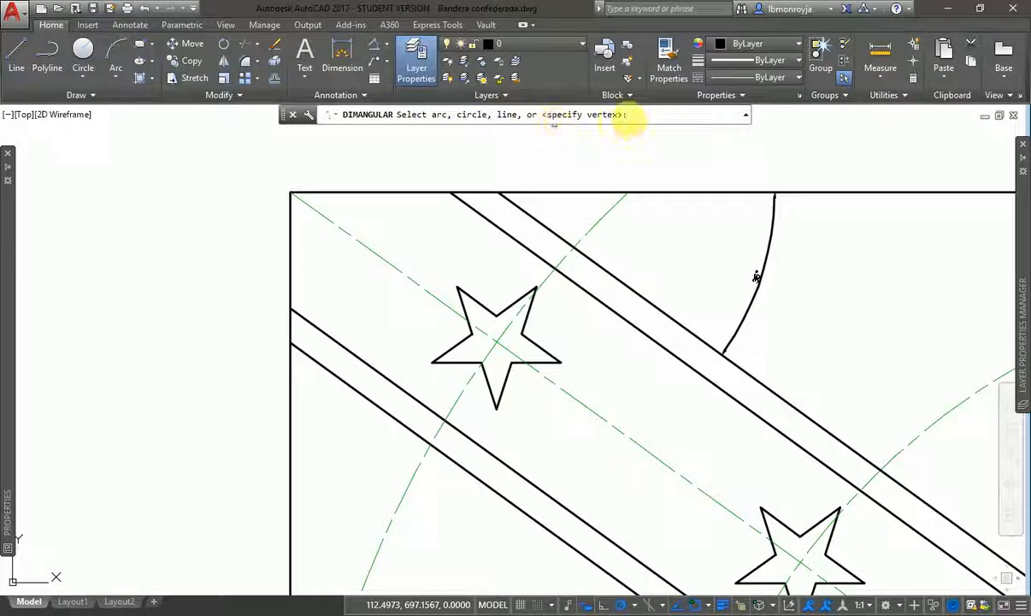
pyautogui.press('Return')
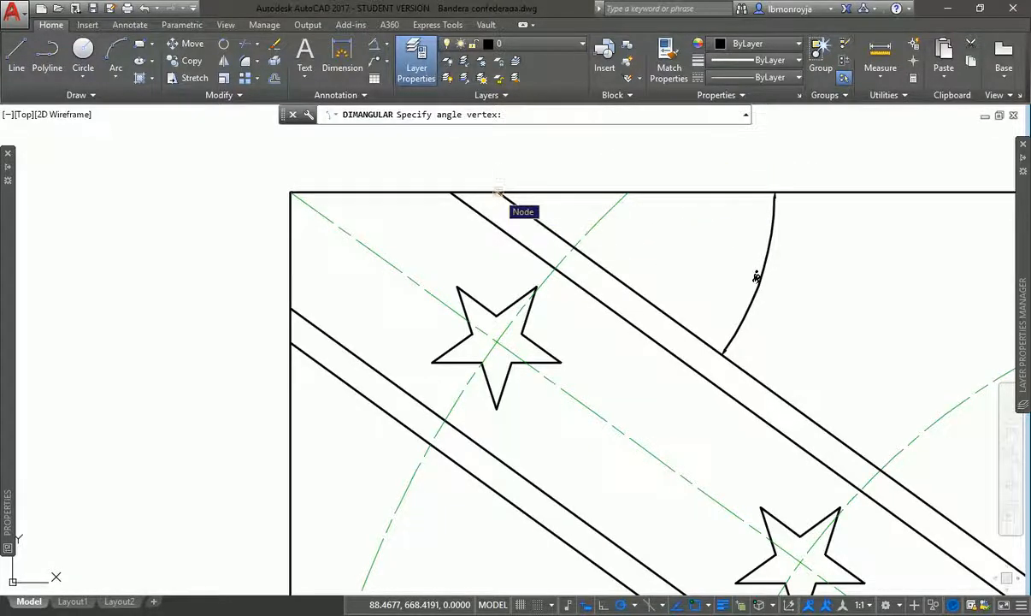
pyautogui.click(499, 190)
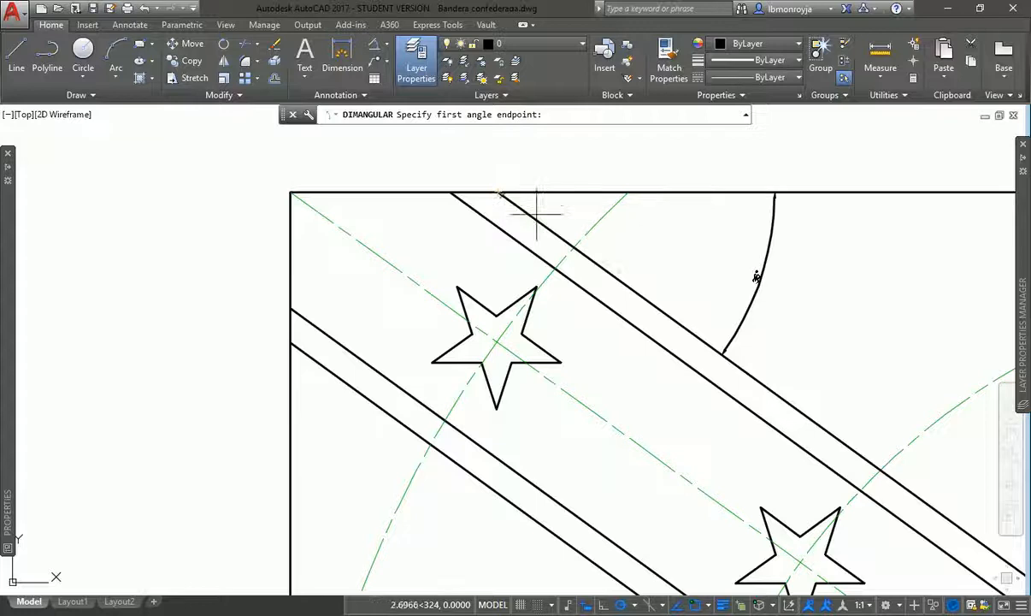
pyautogui.click(686, 334)
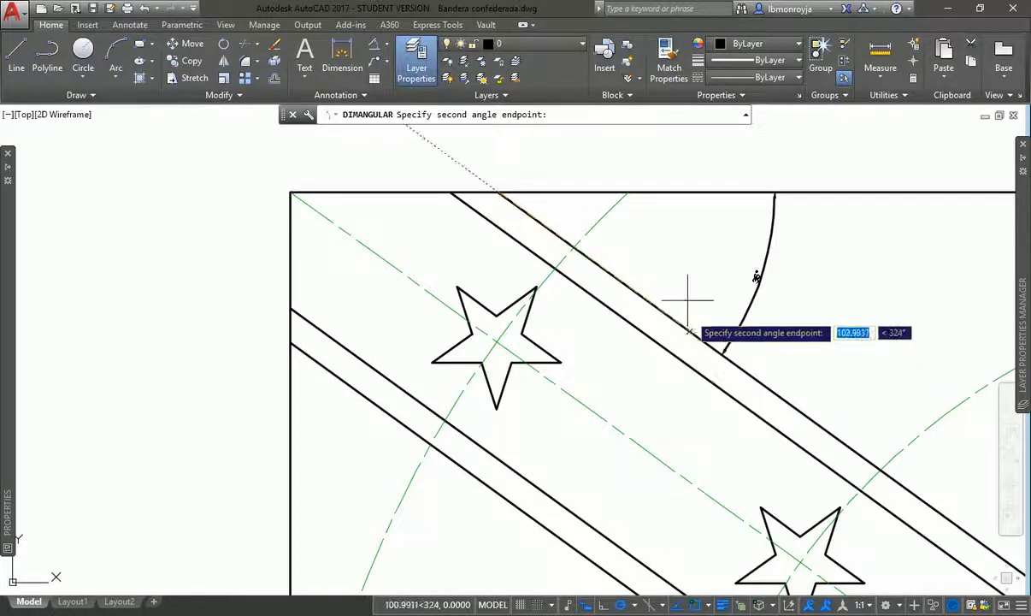
pyautogui.click(710, 190)
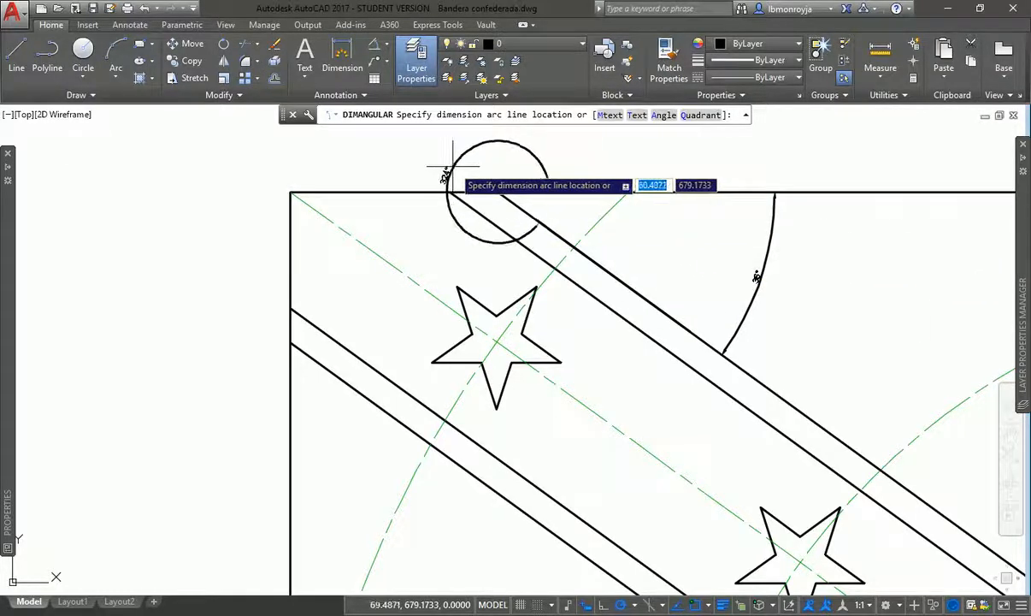
pyautogui.click(438, 167)
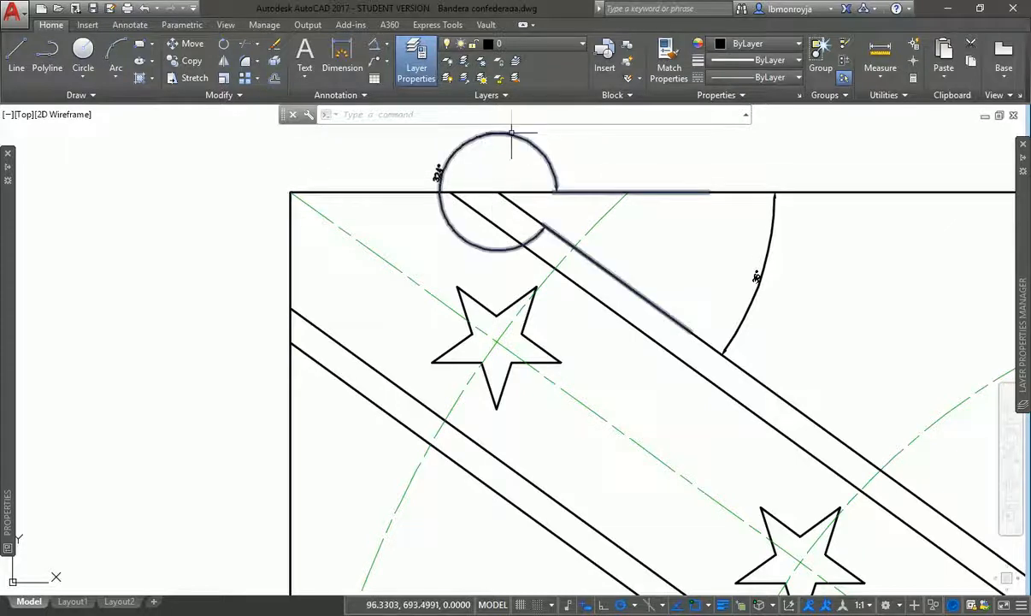
# Delete both angular dimensions at the corner between the upper-left arm and the flag's top edge.
pyautogui.click(537, 235)
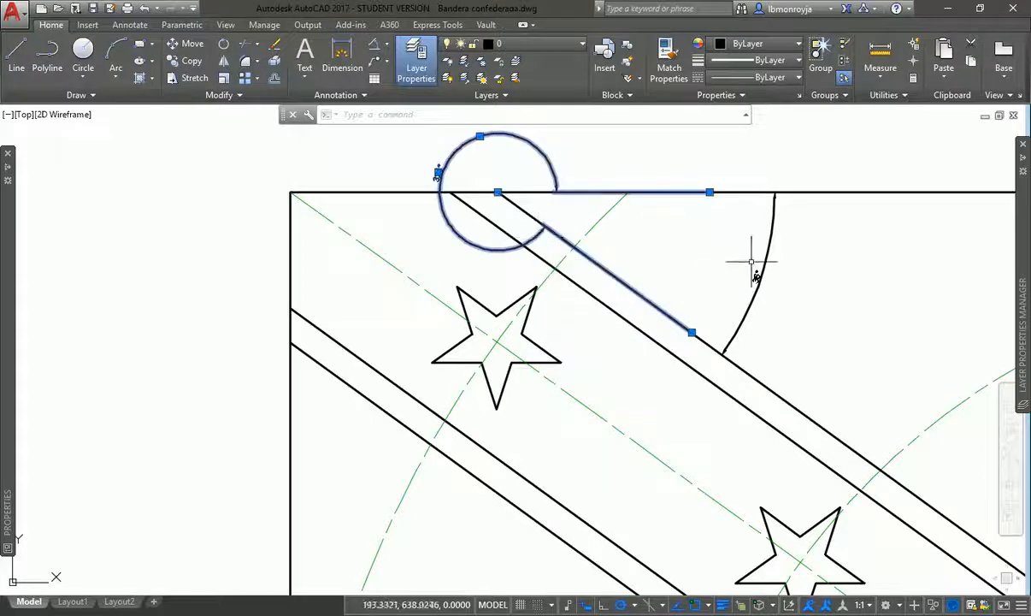
pyautogui.click(760, 272)
pyautogui.press('Delete')
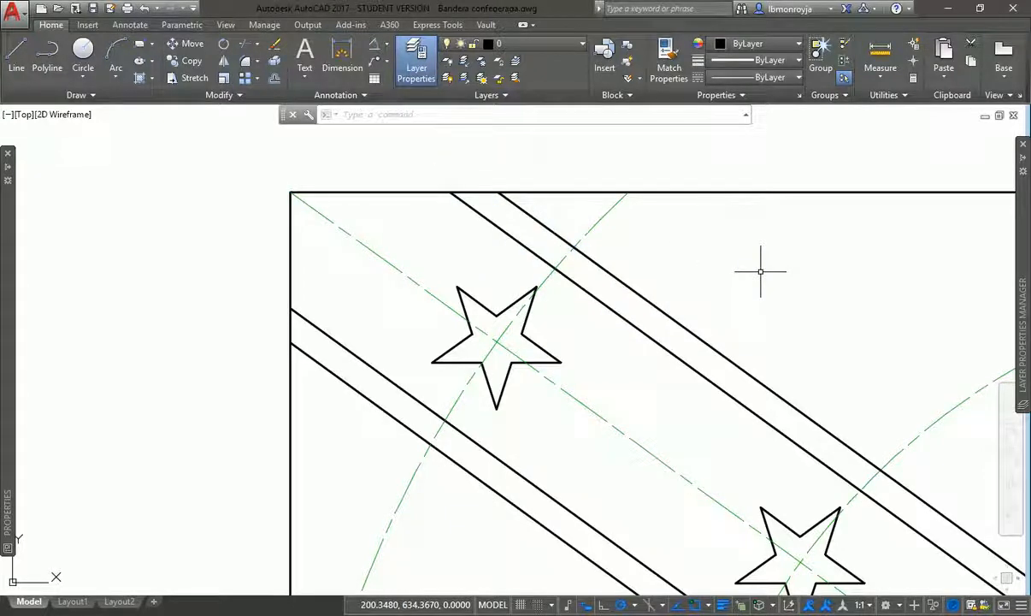
# Try a reflex angular dimension on the upper-left star with its vertex at the star's centre and endpoints at its two upper tips, and delete it.
pyautogui.write('dimang')
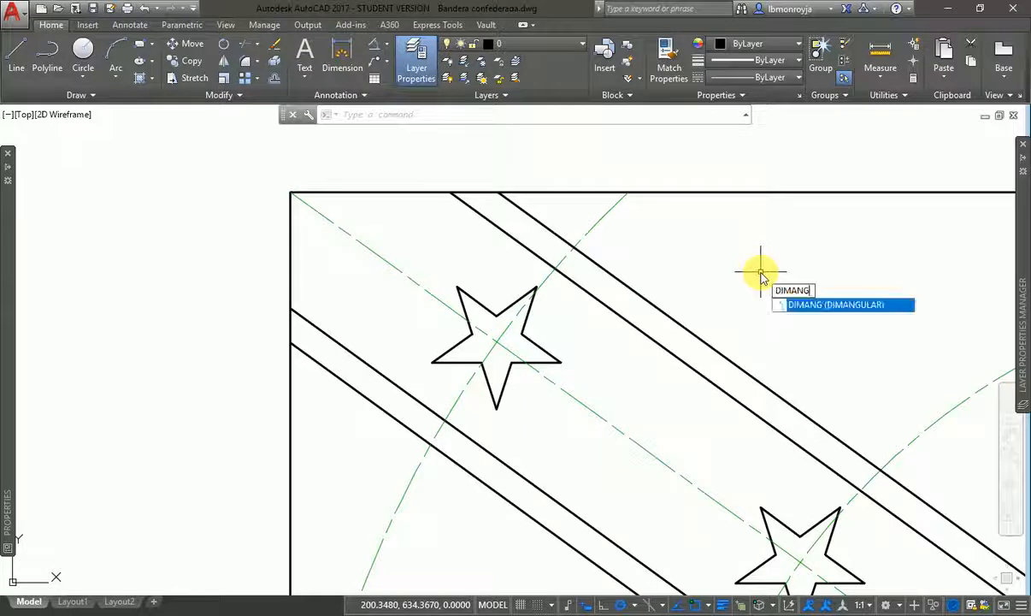
pyautogui.press('Return')
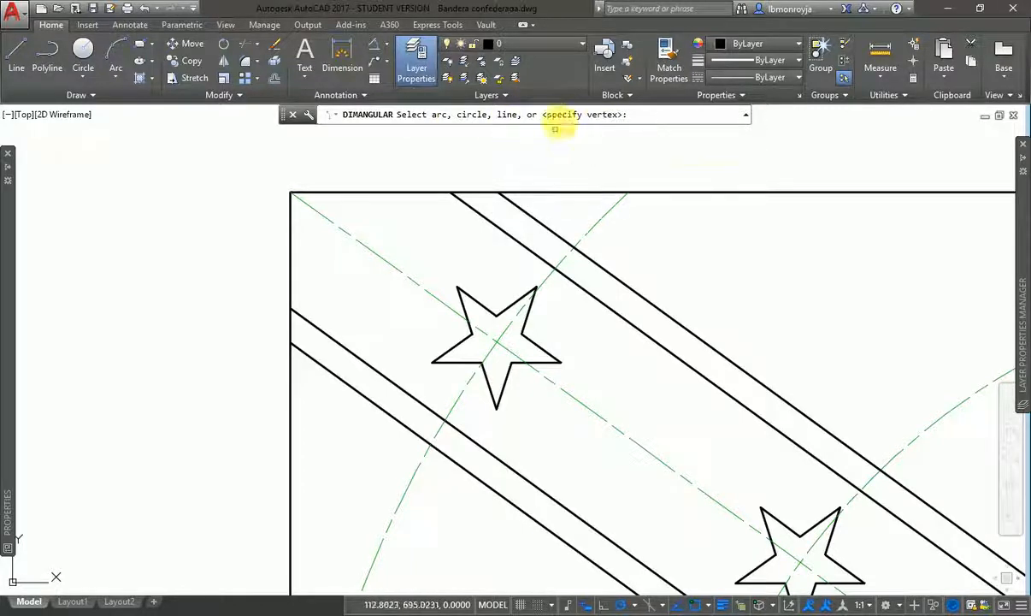
pyautogui.press('Return')
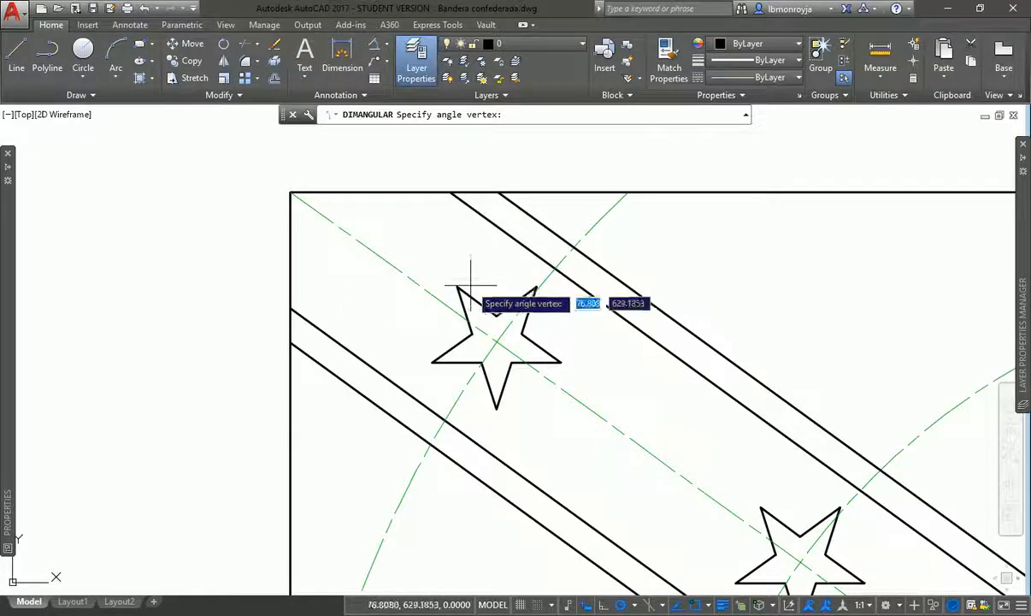
pyautogui.click(496, 340)
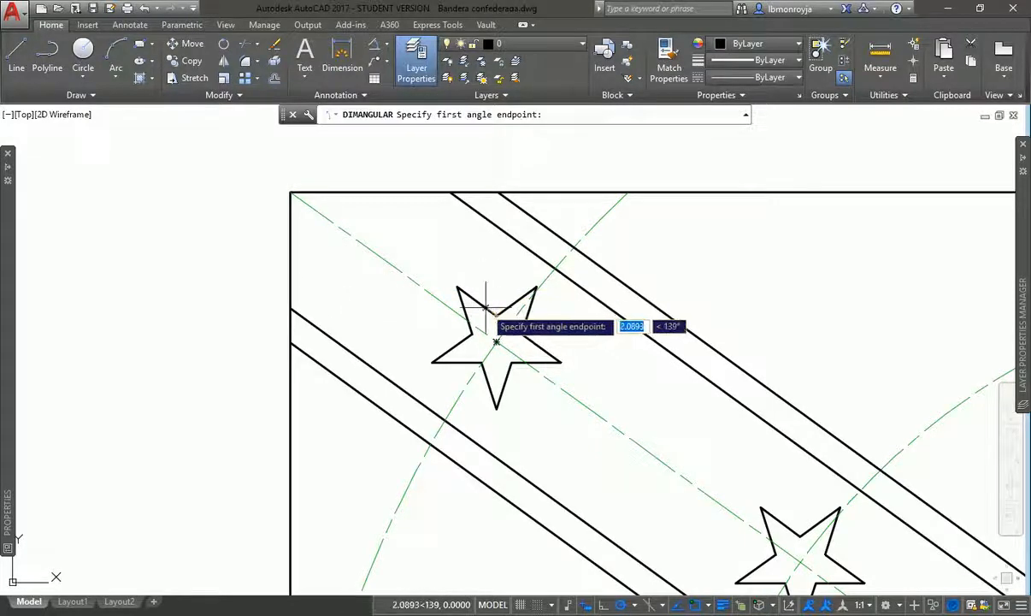
pyautogui.click(457, 288)
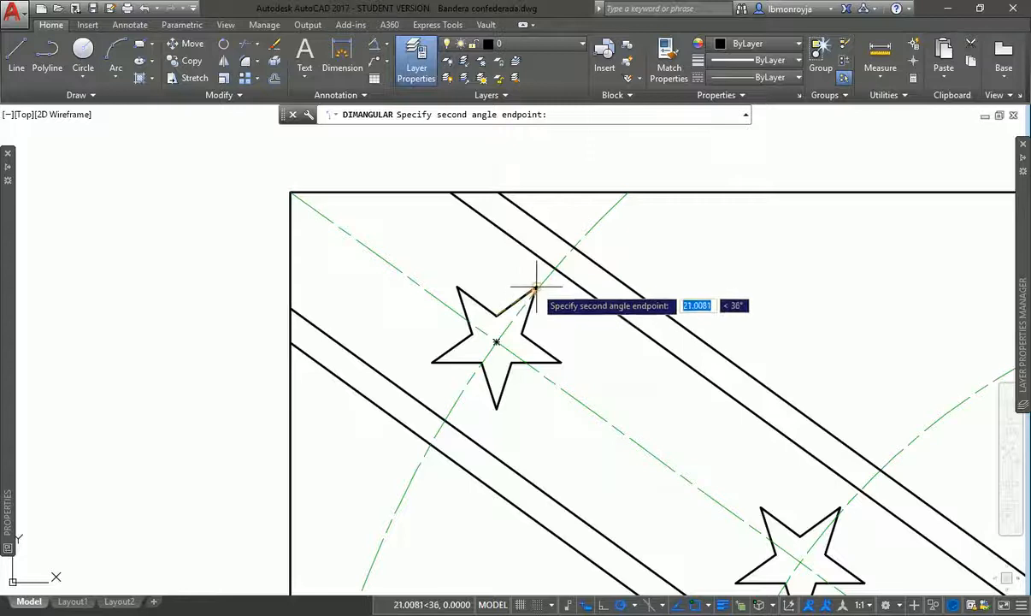
pyautogui.click(535, 289)
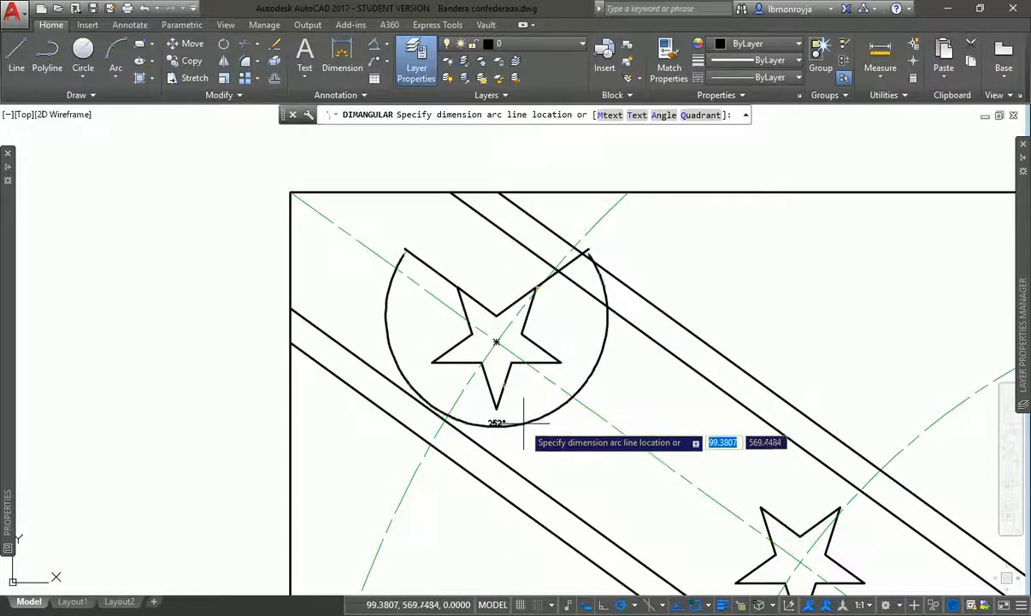
pyautogui.click(524, 423)
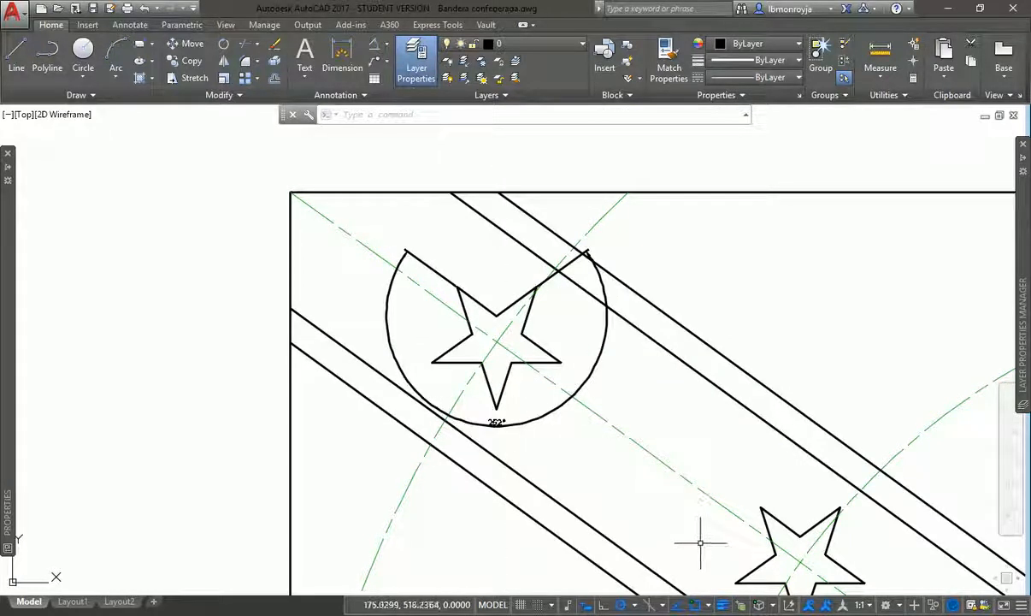
pyautogui.click(513, 423)
pyautogui.press('Delete')
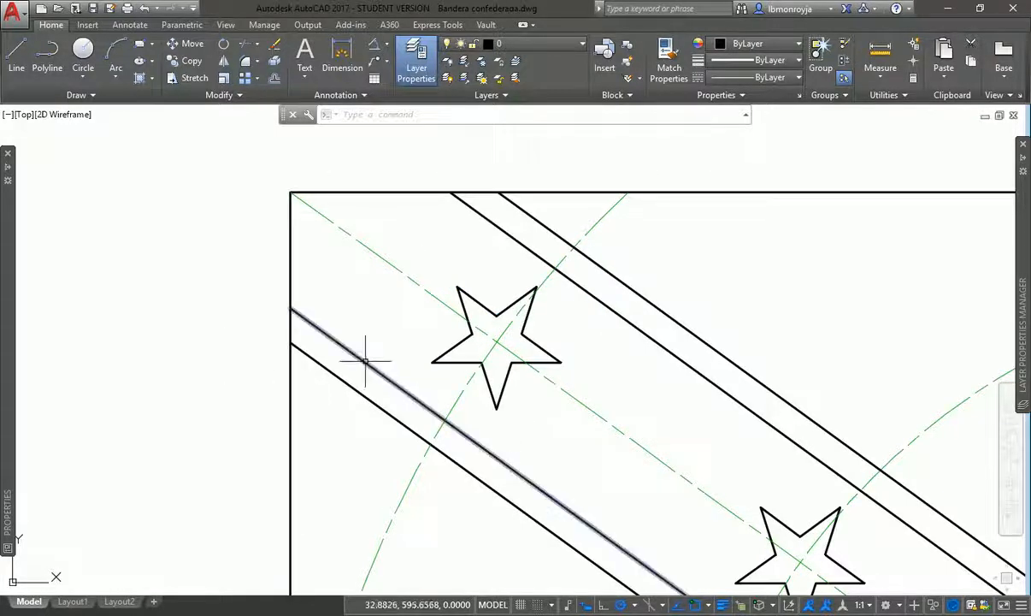
# Place an angular dimension with its vertex at the central star's centre, from a horizontal direction to the right up to the upper-right diagonal axis.
pyautogui.press('z')
pyautogui.press('Return')
pyautogui.press('e')
pyautogui.press('Return')
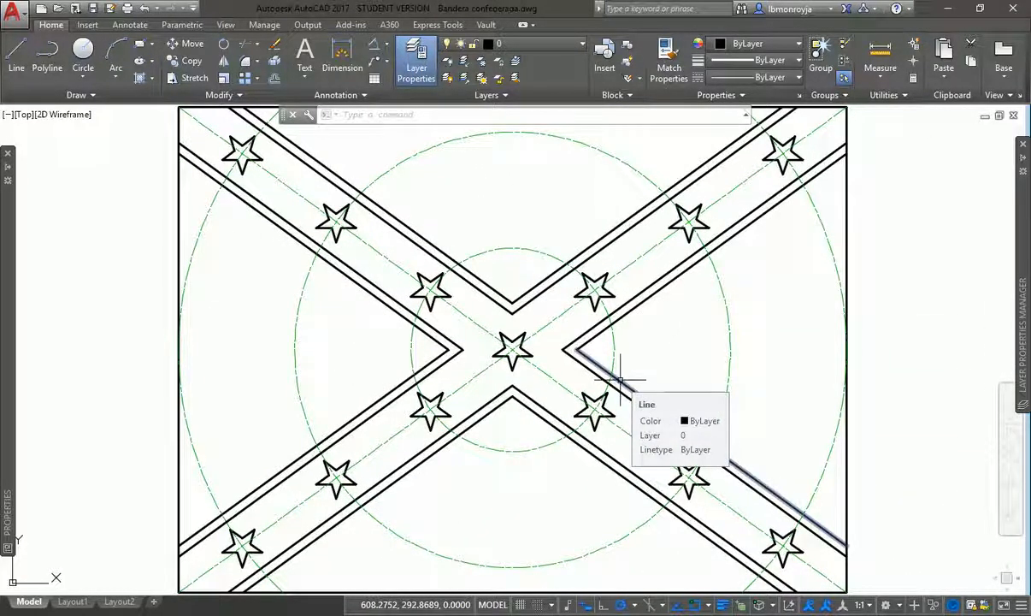
pyautogui.click(554, 321)
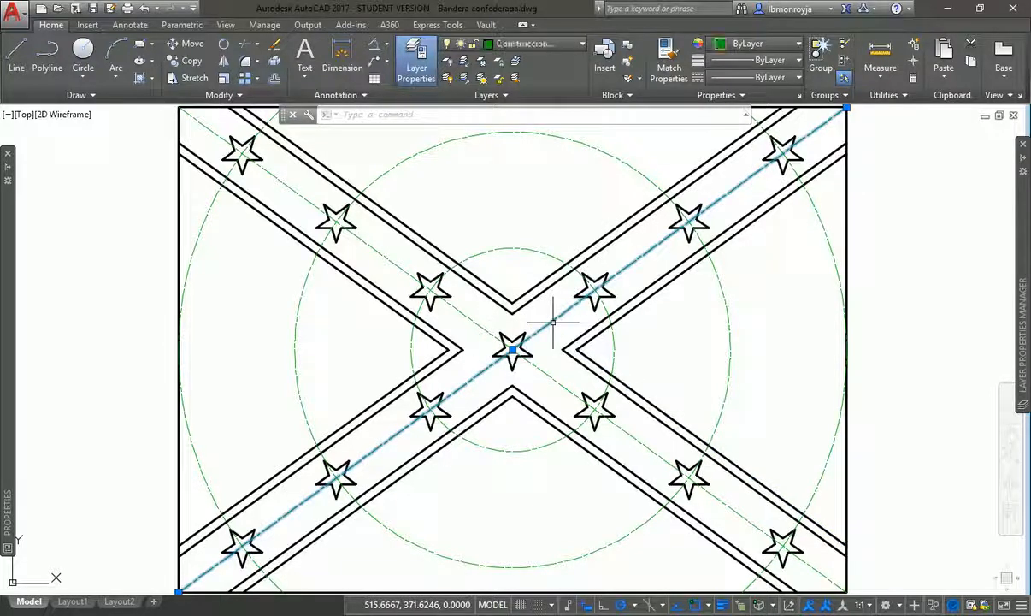
pyautogui.press('Escape')
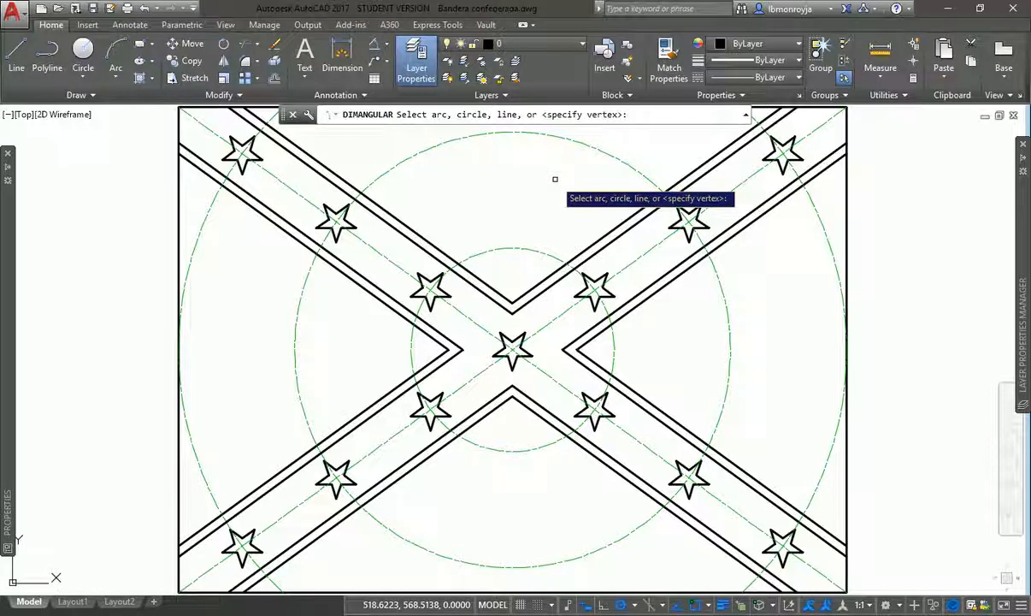
pyautogui.press('Return')
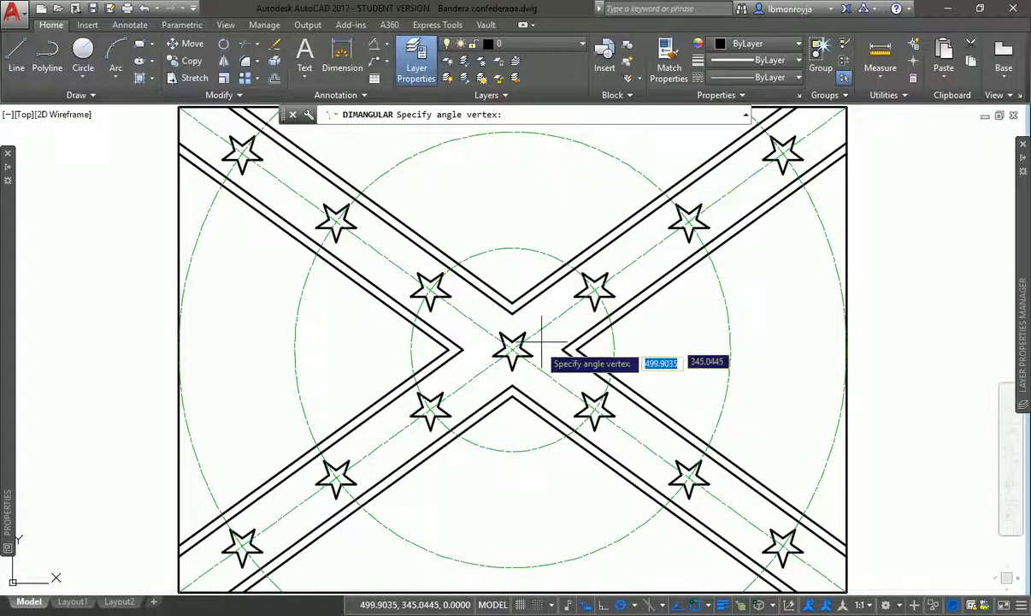
pyautogui.click(513, 349)
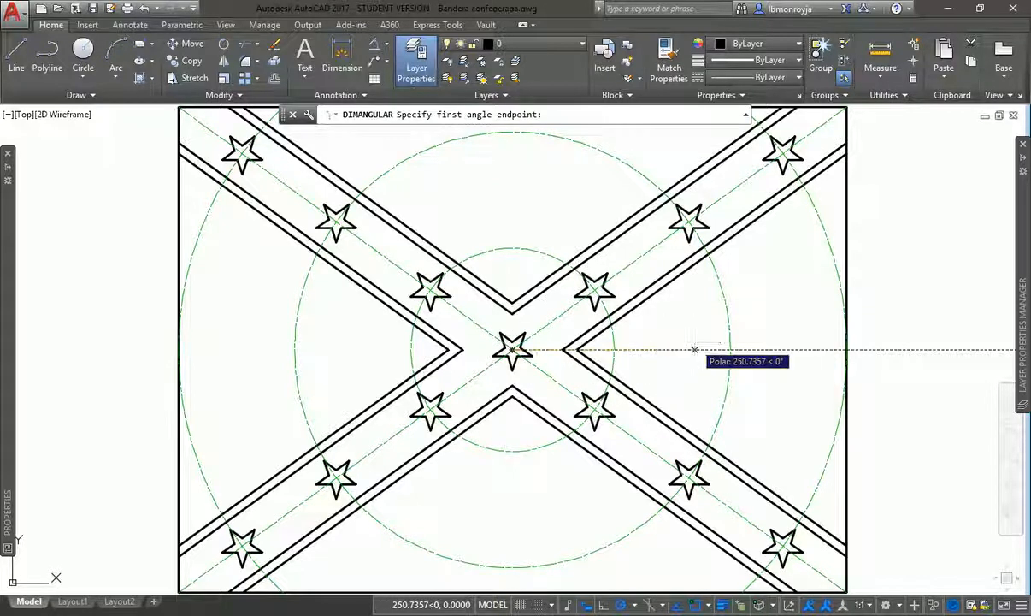
pyautogui.click(695, 349)
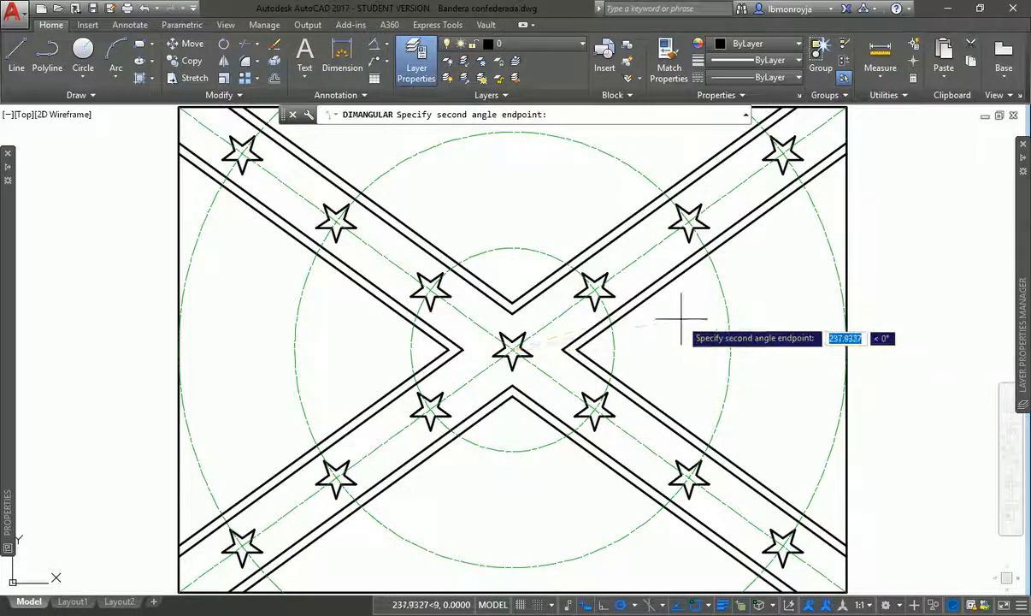
pyautogui.click(643, 253)
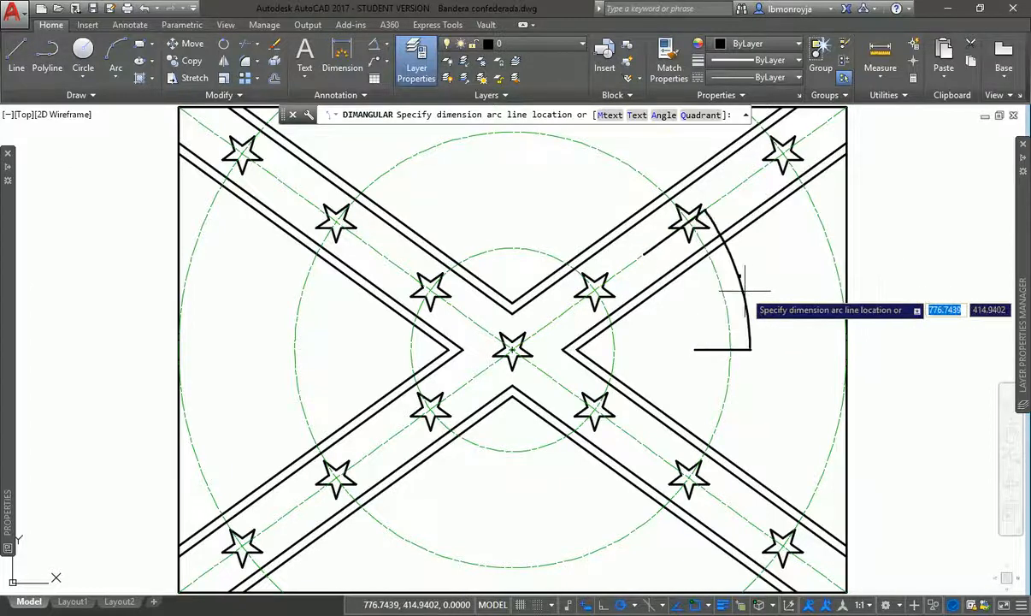
pyautogui.click(653, 321)
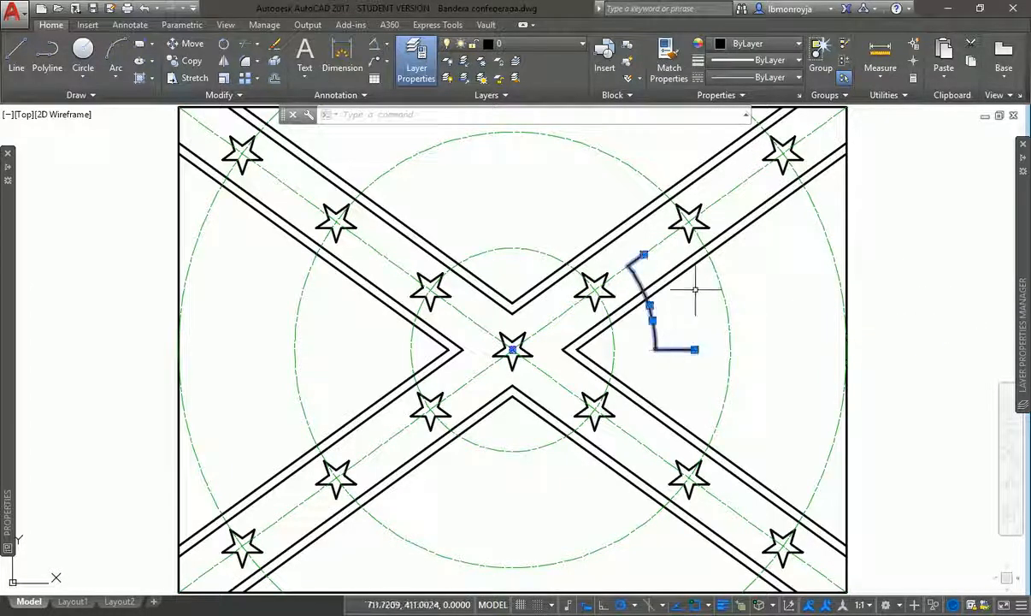
pyautogui.press('Escape')
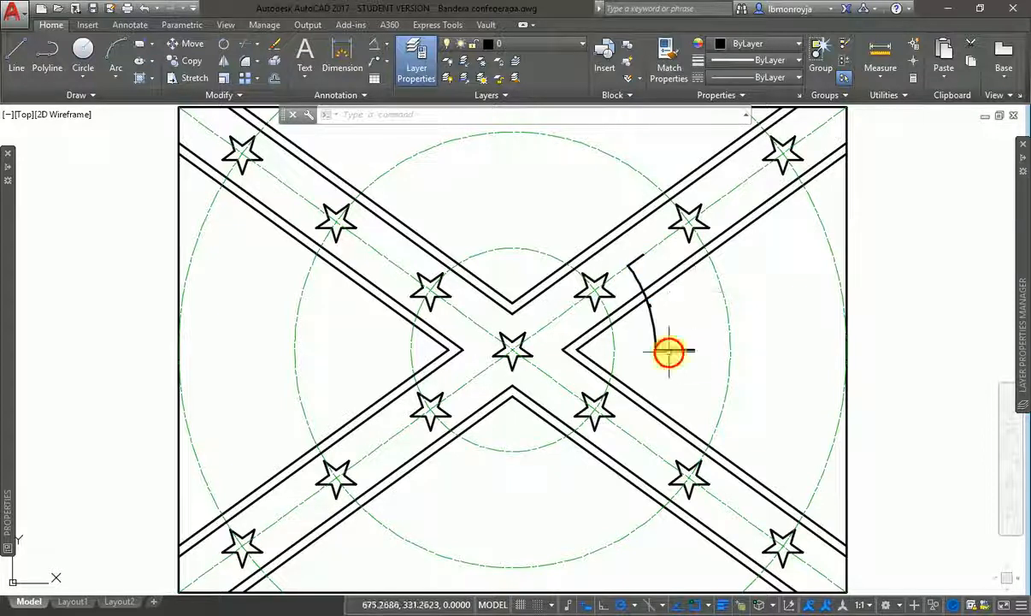
# Zoom in to read the text of the angular dimension between the horizontal direction and the upper-right diagonal axis.
pyautogui.write('z')
pyautogui.press('Return')
pyautogui.click(584, 211)
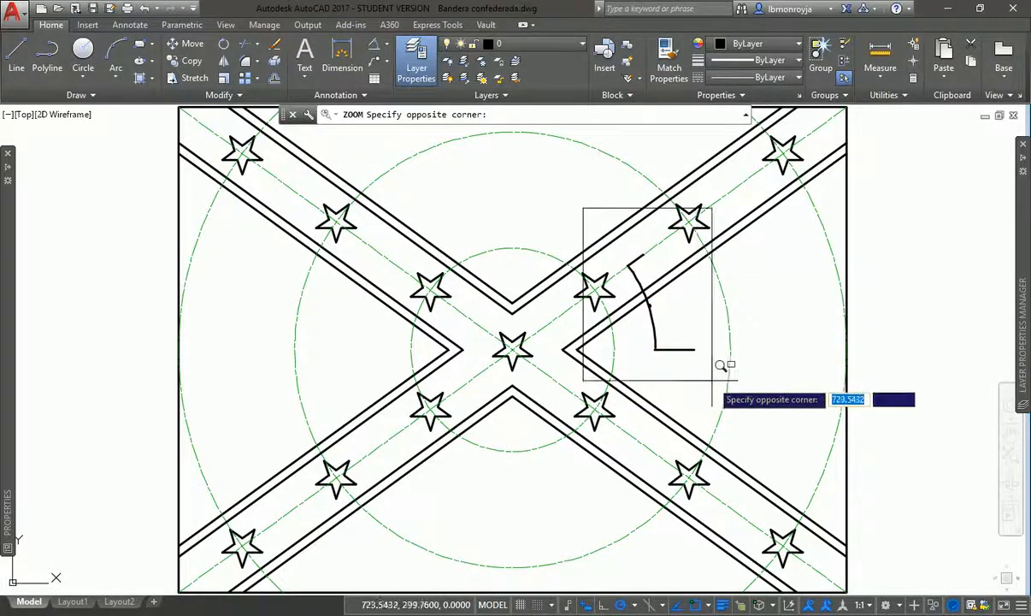
pyautogui.click(728, 368)
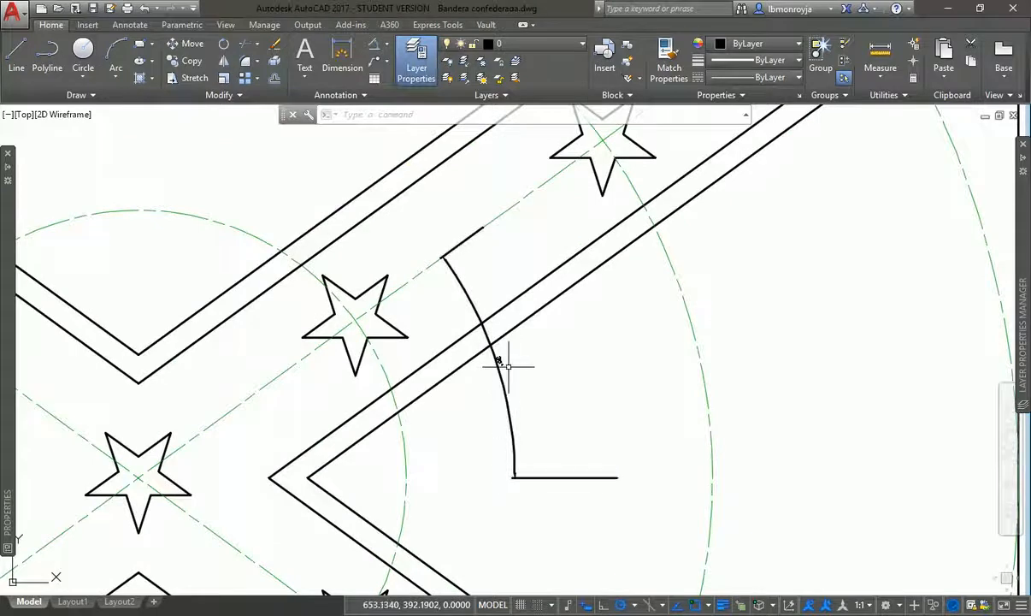
# Delete the angular dimension between the horizontal direction and the upper-right diagonal axis.
pyautogui.write('z')
pyautogui.press('Return')
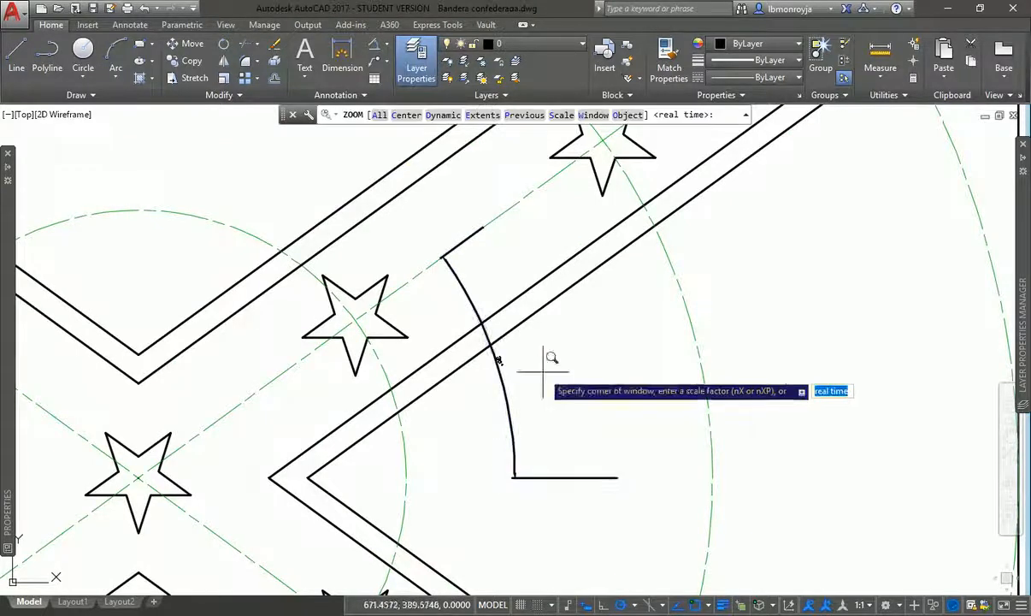
pyautogui.click(430, 316)
pyautogui.click(529, 382)
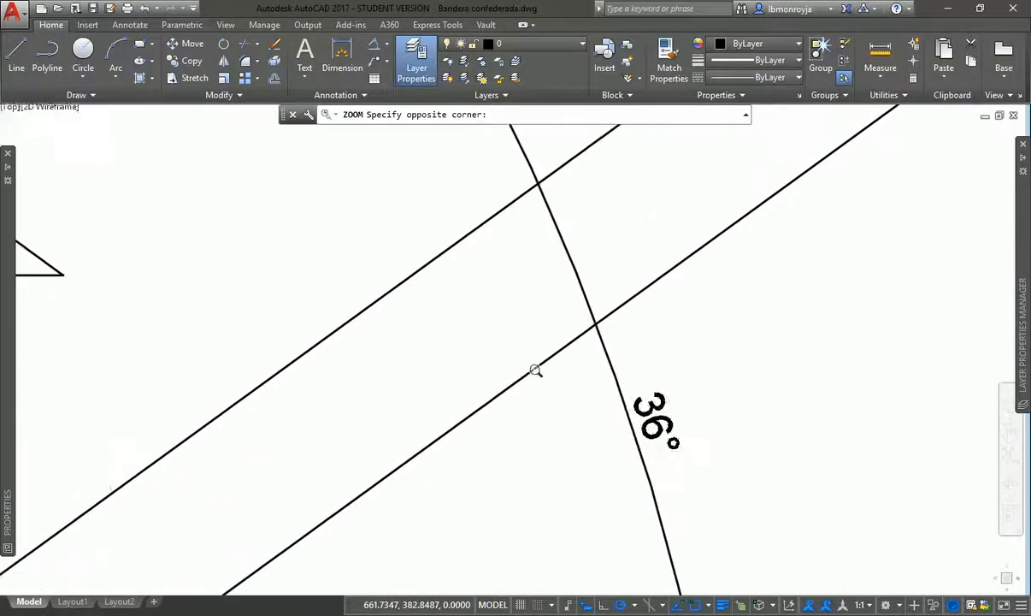
pyautogui.write('z')
pyautogui.press('Return')
pyautogui.write('e')
pyautogui.press('Return')
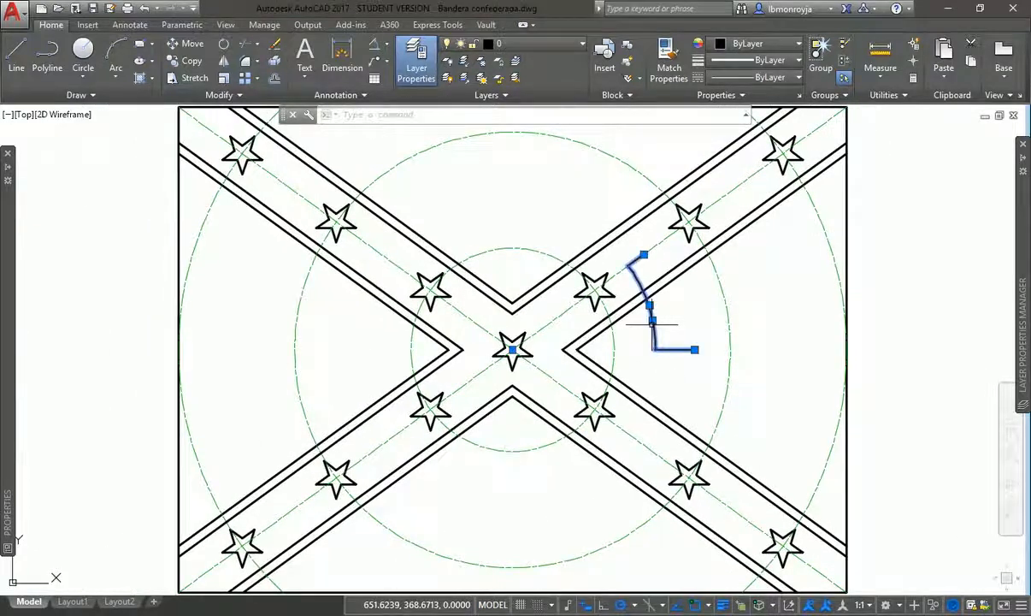
pyautogui.press('Delete')
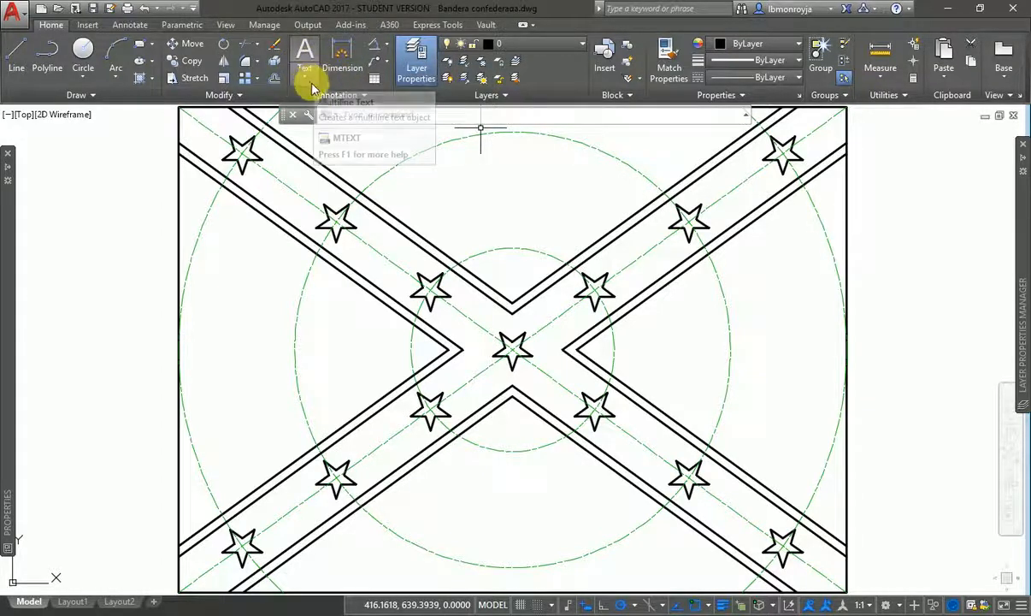
# Add the multiline text "Hello Haters" in the flag's left triangular field and save the text changes.
pyautogui.click(305, 58)
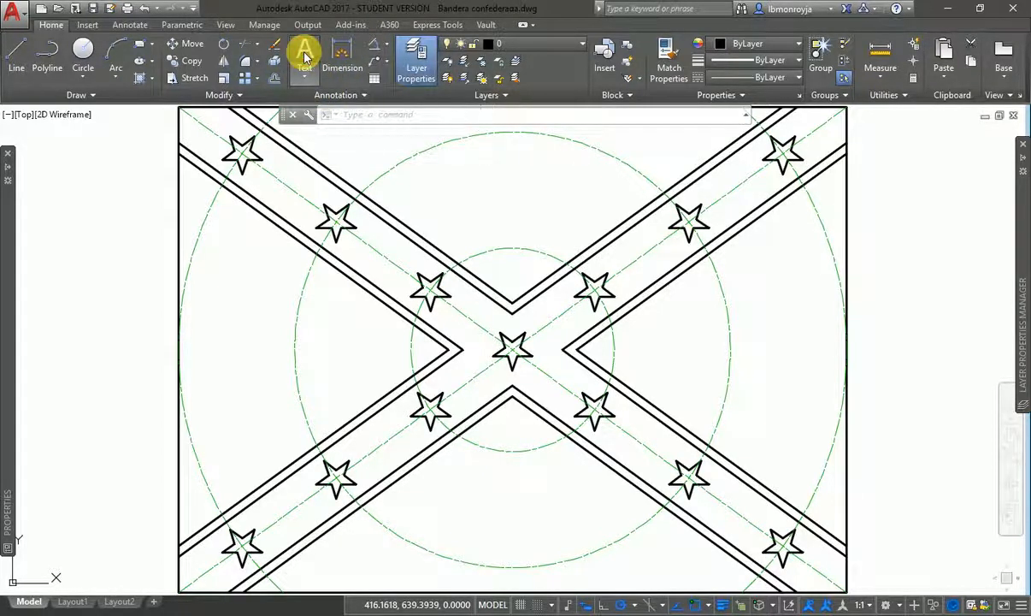
pyautogui.click(202, 263)
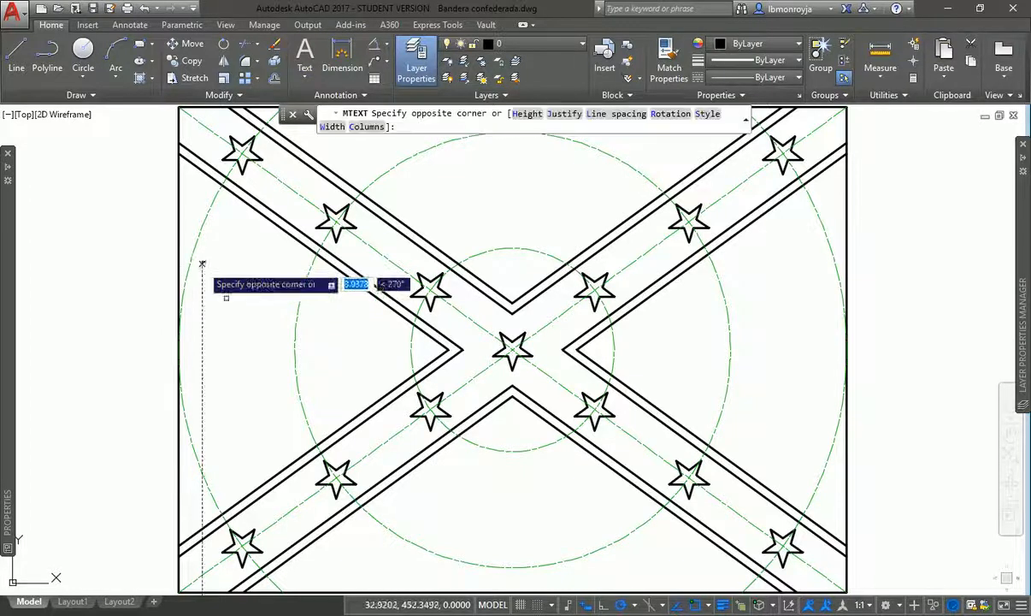
pyautogui.click(280, 356)
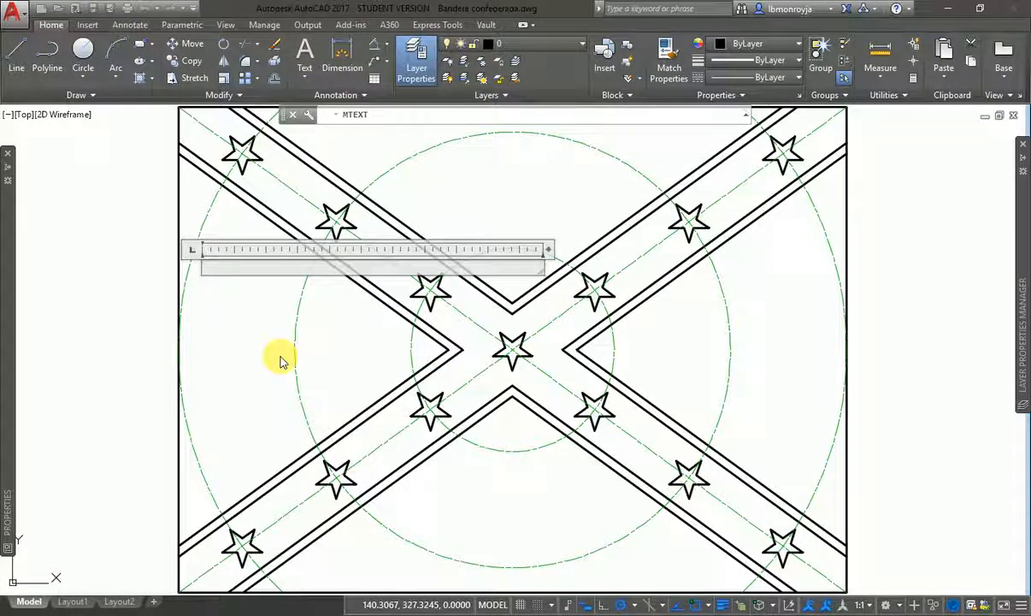
pyautogui.click(242, 272)
pyautogui.write('HOla')
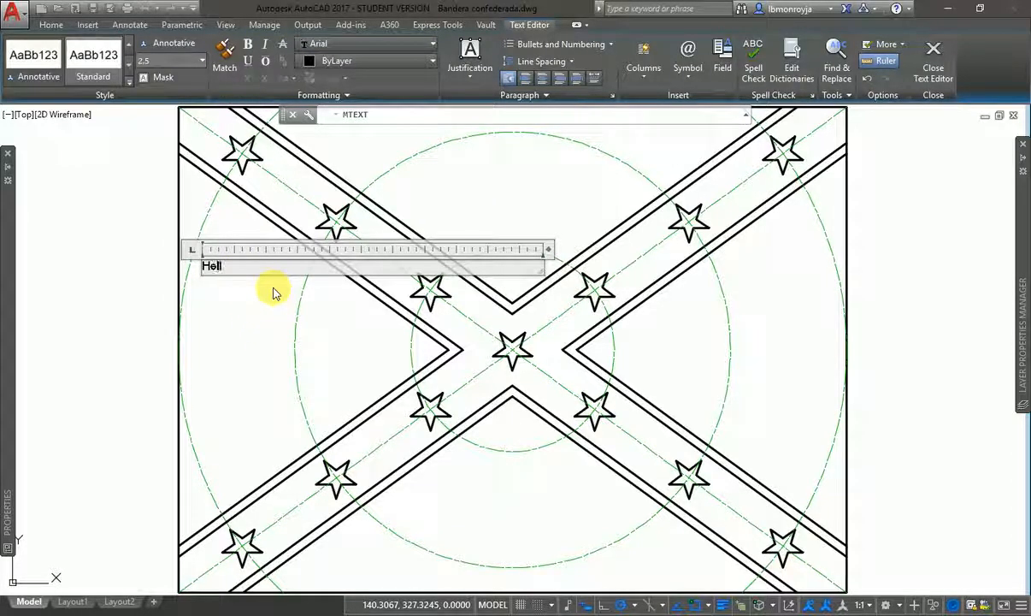
pyautogui.write('s')
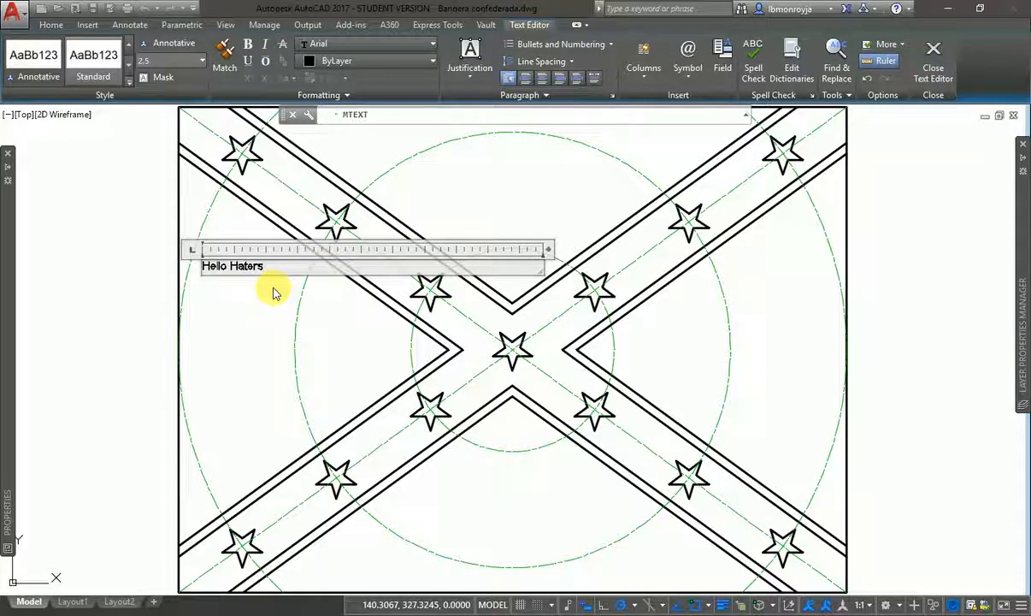
pyautogui.press('Escape')
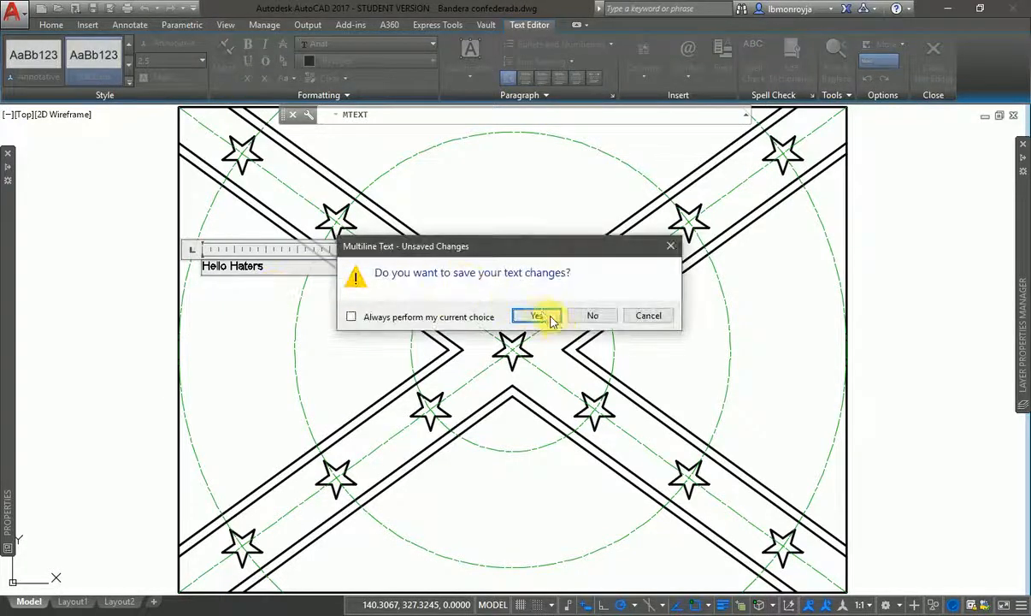
pyautogui.click(552, 318)
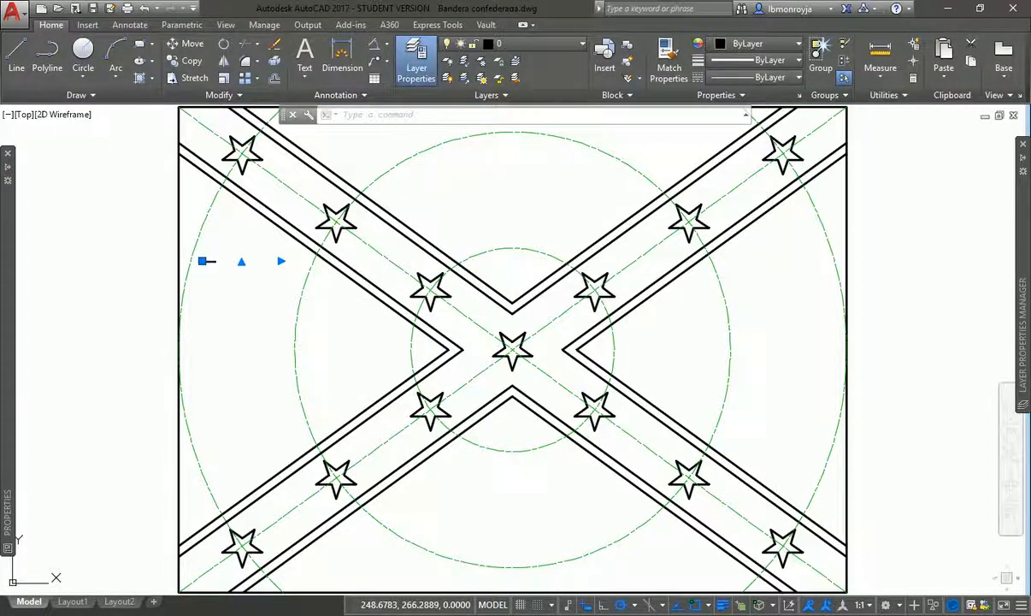
# Scale the "Hello Haters" text by a factor of 20 from its upper-left corner.
pyautogui.write('z')
pyautogui.press('Return')
pyautogui.click(203, 255)
pyautogui.click(250, 258)
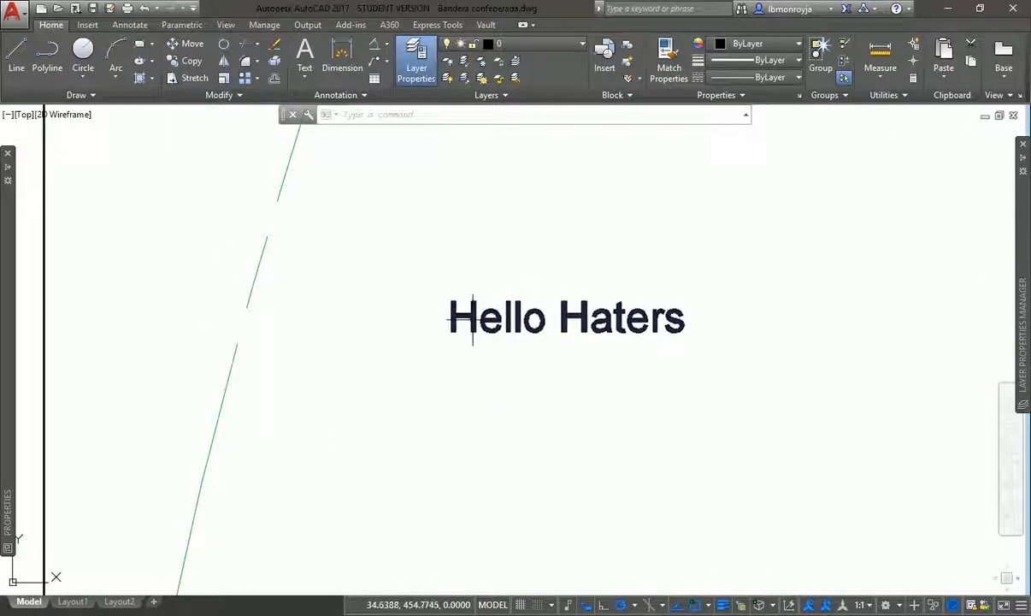
pyautogui.click(473, 318)
pyautogui.write('sc')
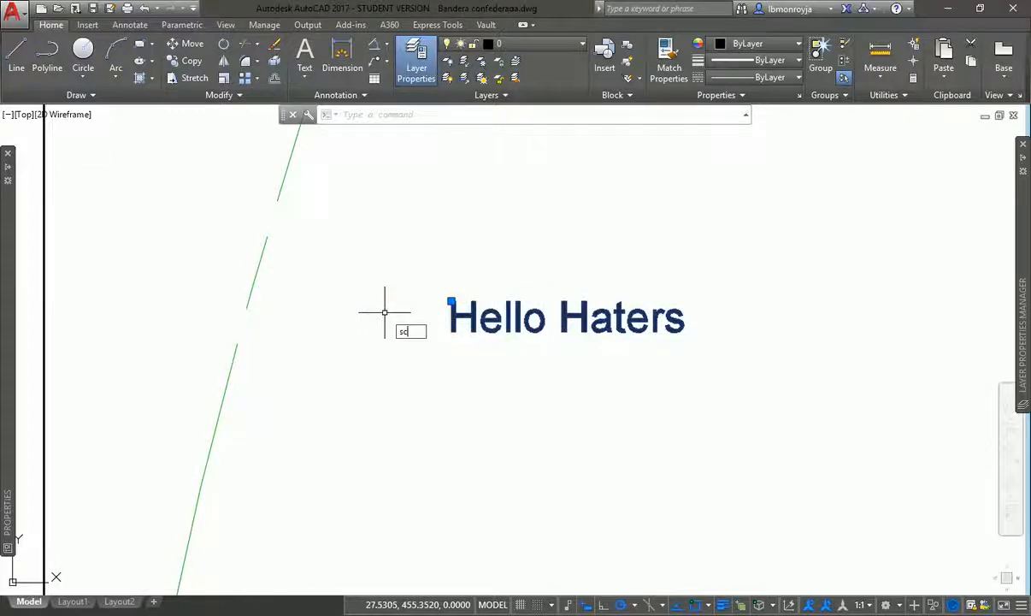
pyautogui.press('Return')
pyautogui.click(445, 301)
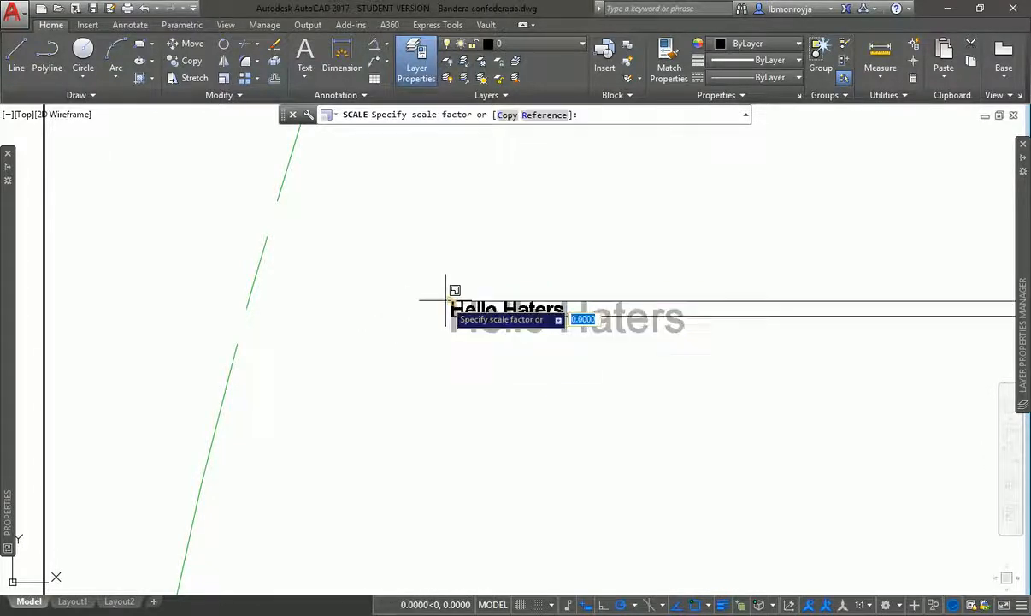
pyautogui.write('20')
pyautogui.press('Return')
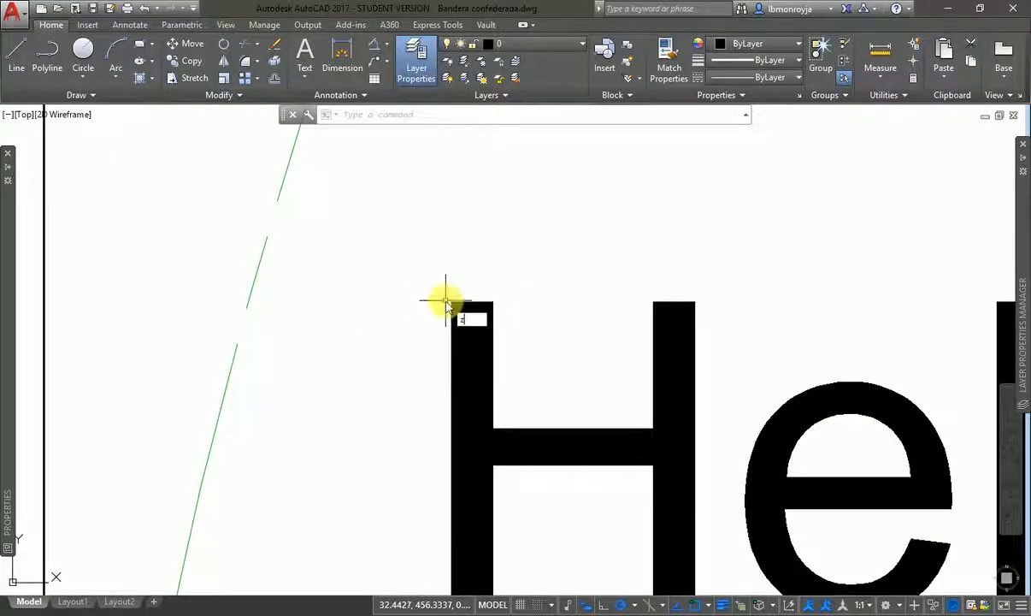
pyautogui.middleClick(473, 269)
pyautogui.middleClick(473, 269)
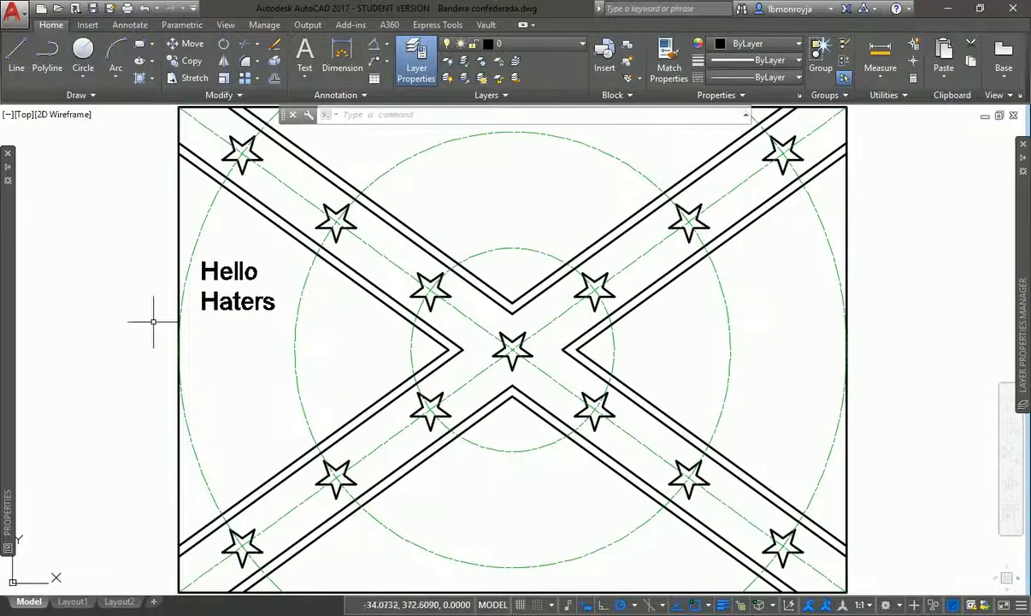
# Widen the "Hello Haters" text frame to fit on one line, and narrow it again to wrap onto two lines.
pyautogui.click(216, 301)
pyautogui.click(280, 262)
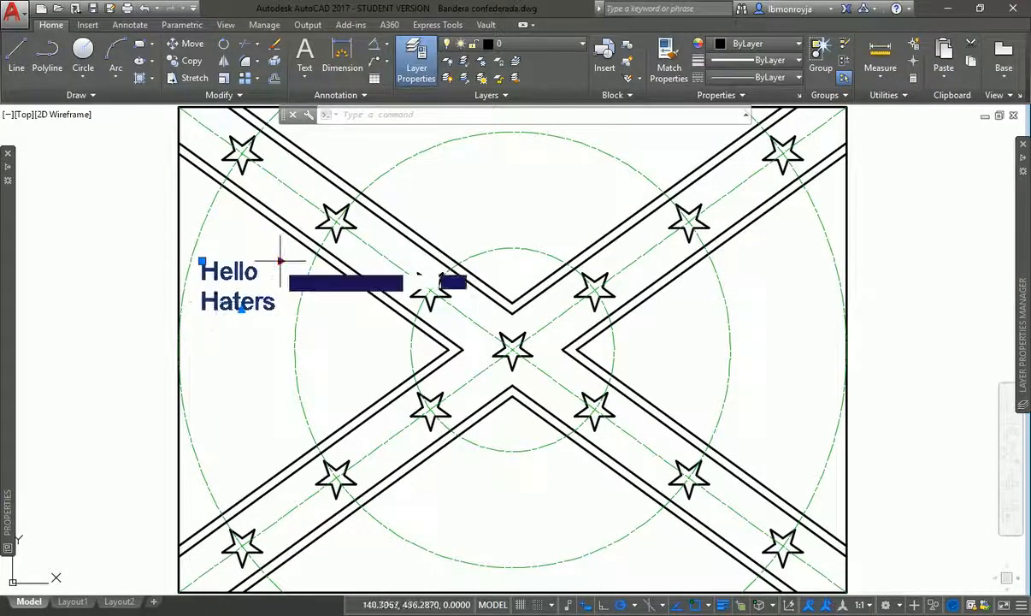
pyautogui.click(390, 260)
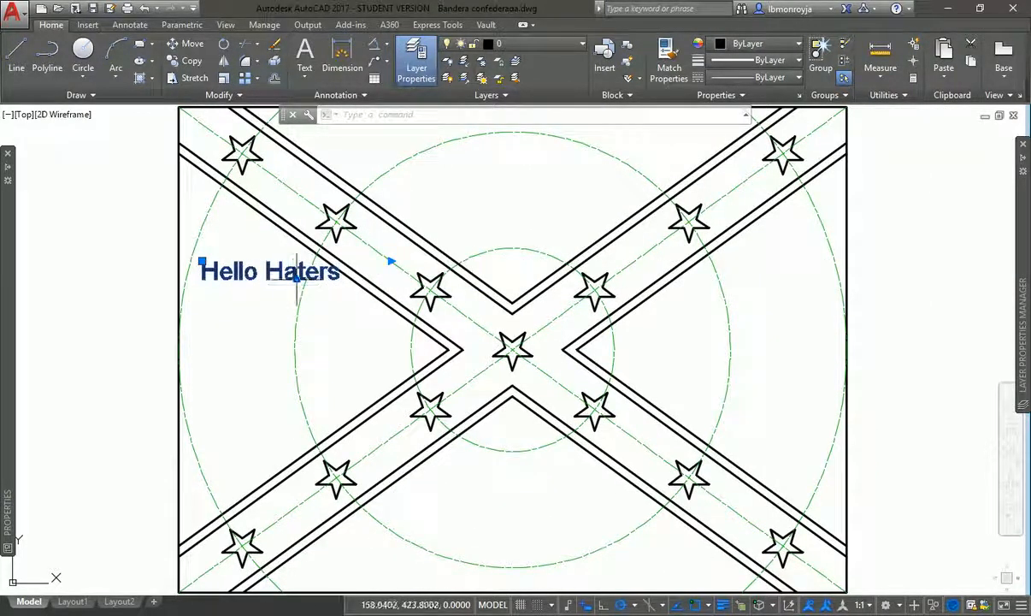
pyautogui.click(391, 261)
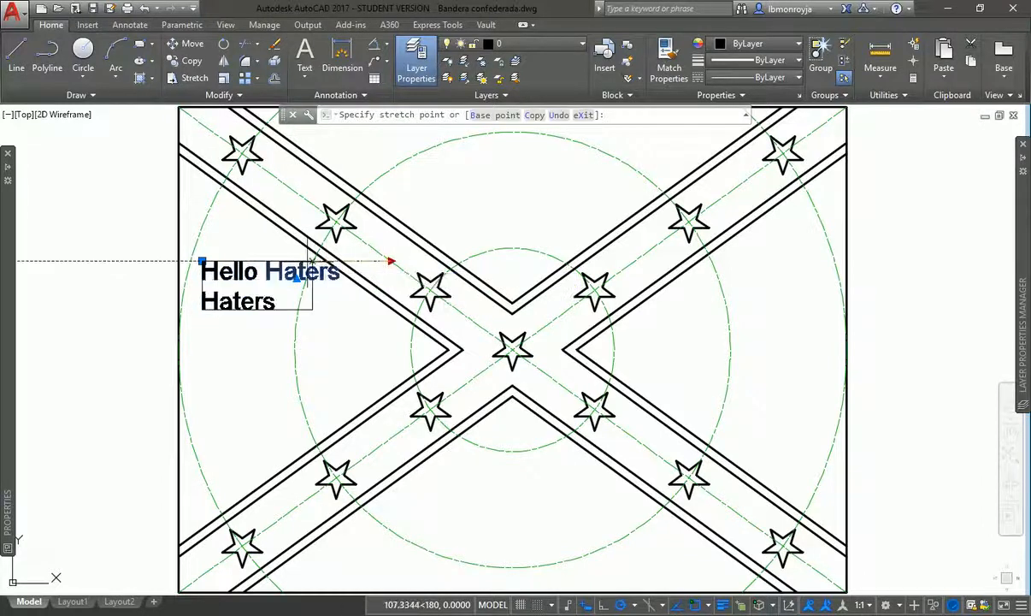
pyautogui.click(284, 261)
# Try stretching the "Hello Haters" text frame downward, and delete the text.
pyautogui.click(245, 313)
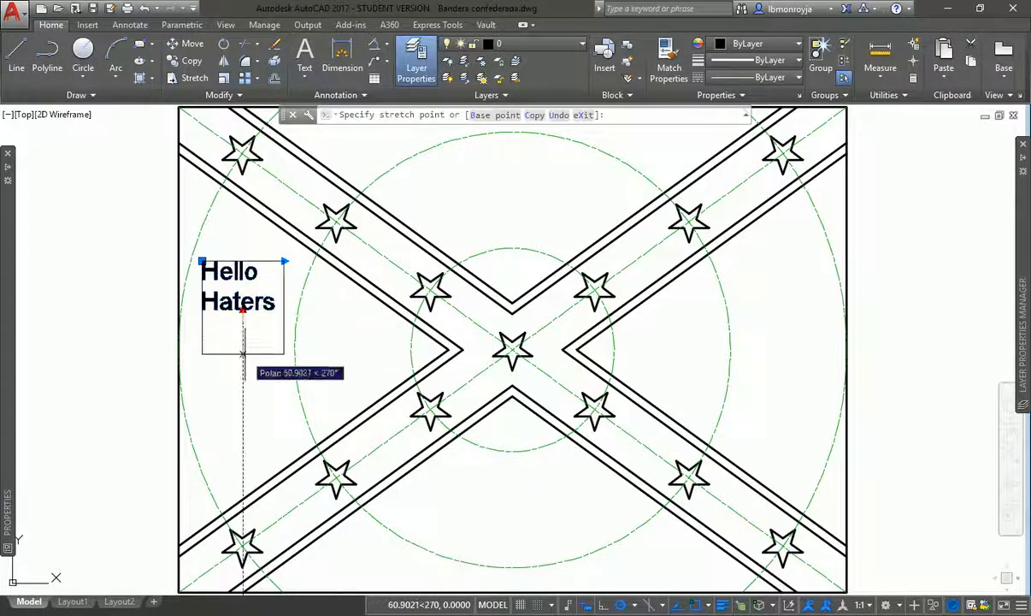
pyautogui.click(252, 357)
pyautogui.press('Escape')
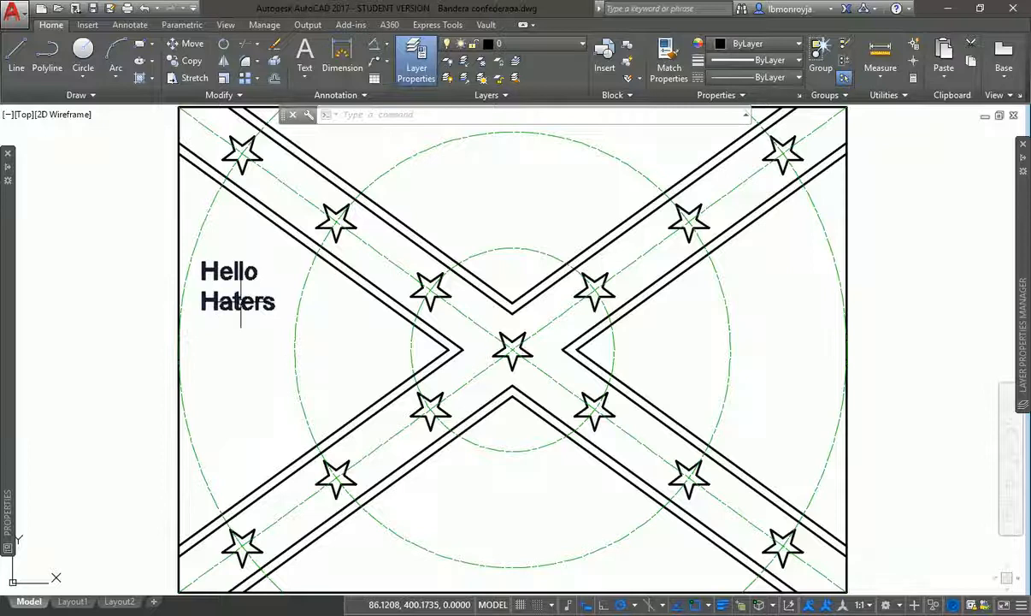
pyautogui.click(242, 308)
pyautogui.press('Delete')
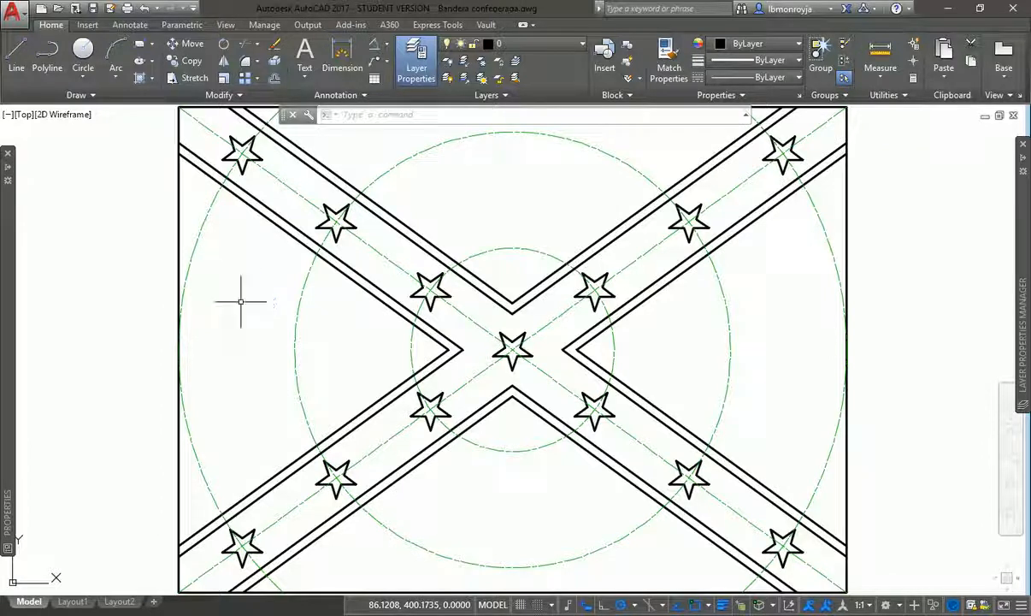
# Look through the available dimension types and the suggested commands beginning with DIM.
pyautogui.click(306, 81)
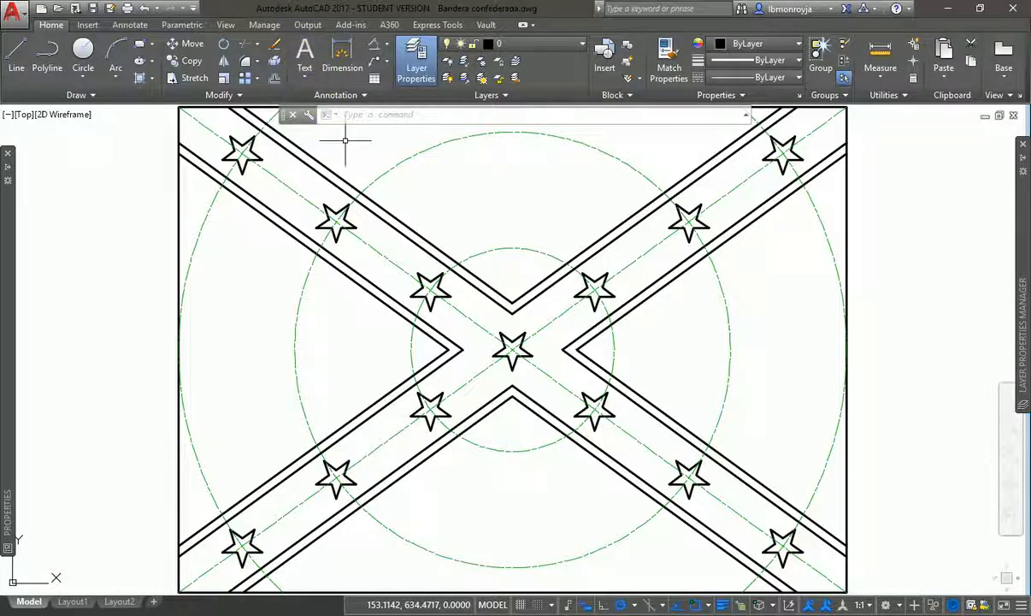
pyautogui.write('z')
pyautogui.press('Return')
pyautogui.press('Return')
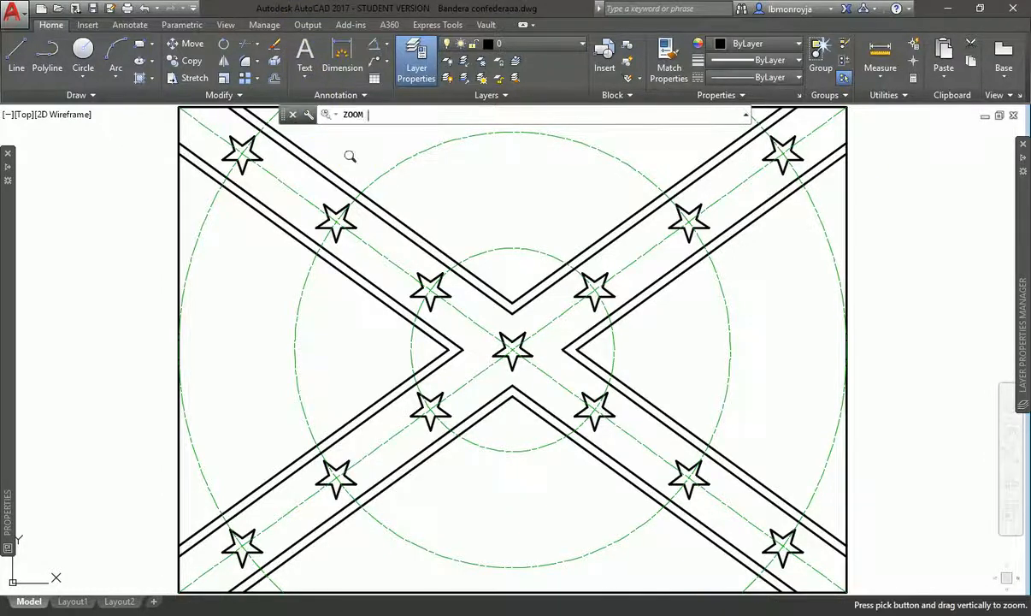
pyautogui.moveTo(483, 277); pyautogui.dragTo(481, 320)
pyautogui.press('Escape')
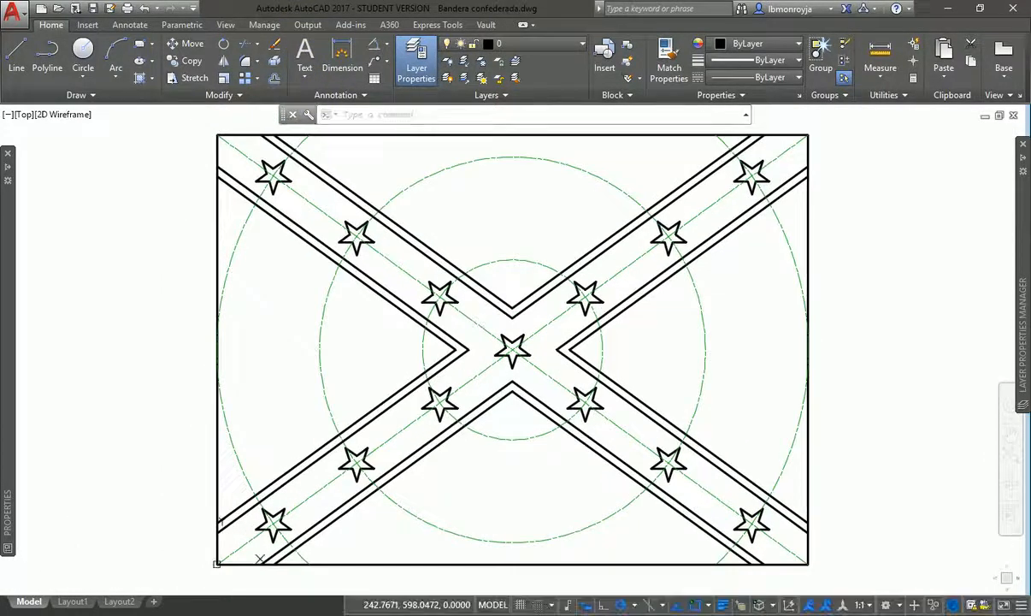
pyautogui.click(386, 44)
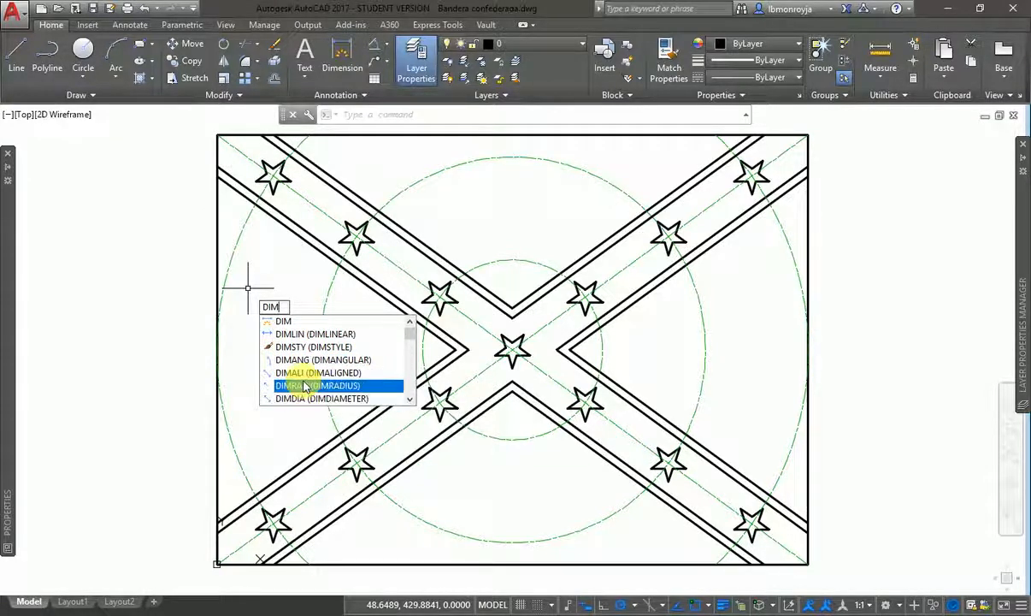
pyautogui.click(410, 400)
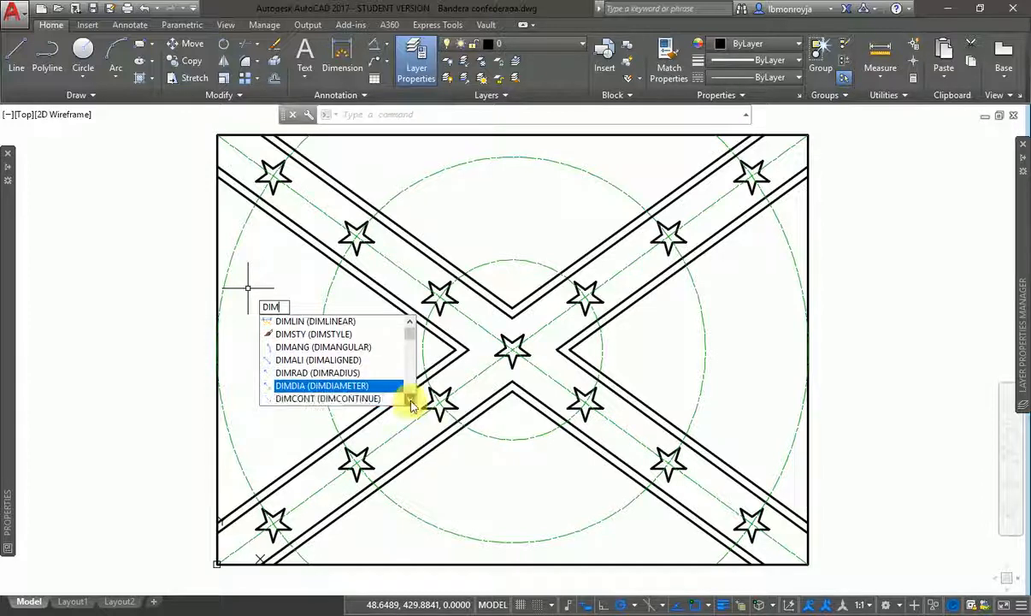
pyautogui.click(410, 400)
pyautogui.click(410, 400)
pyautogui.click(410, 400)
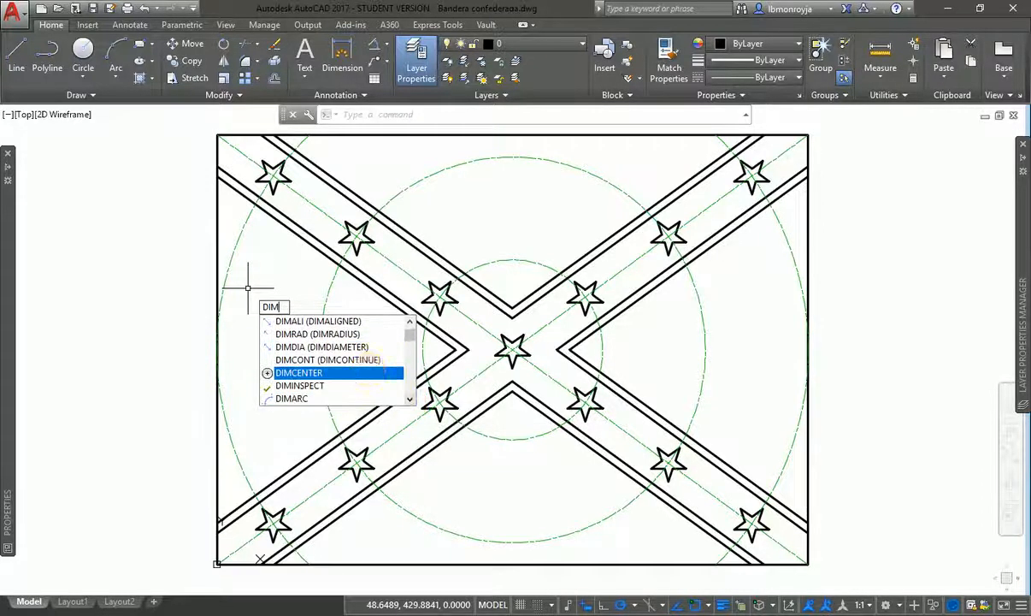
pyautogui.press('Escape')
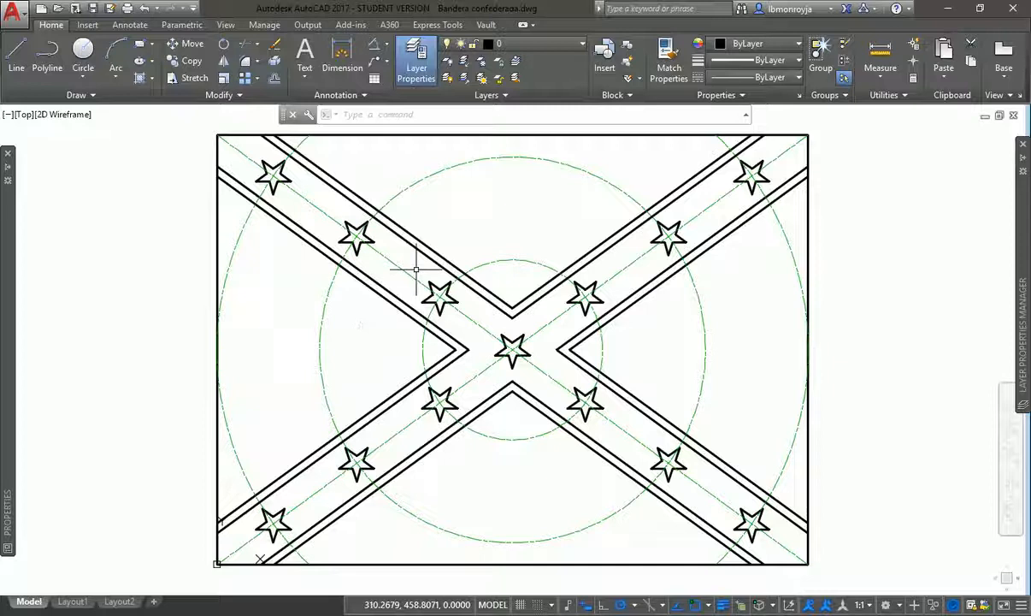
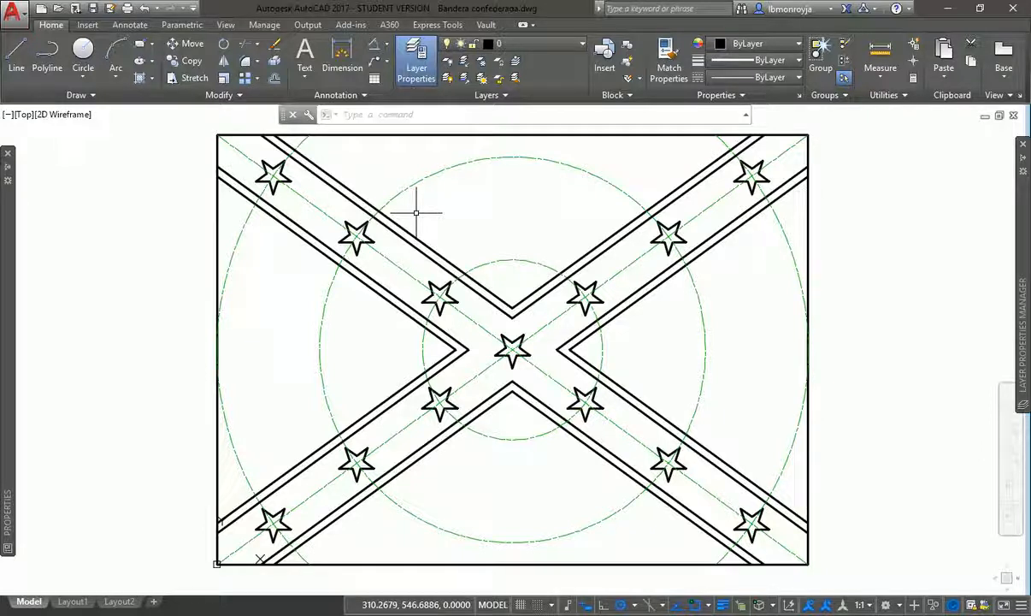
# Dimension the height of the flag's left edge with the DIM command, placing the dimension line just outside the flag to the left.
pyautogui.click(346, 67)
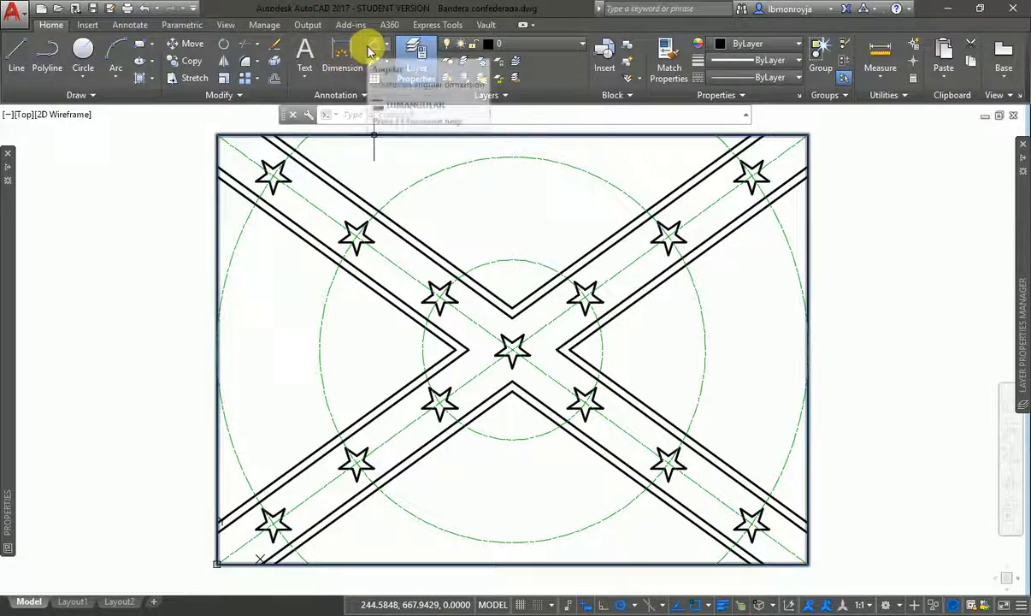
pyautogui.click(342, 59)
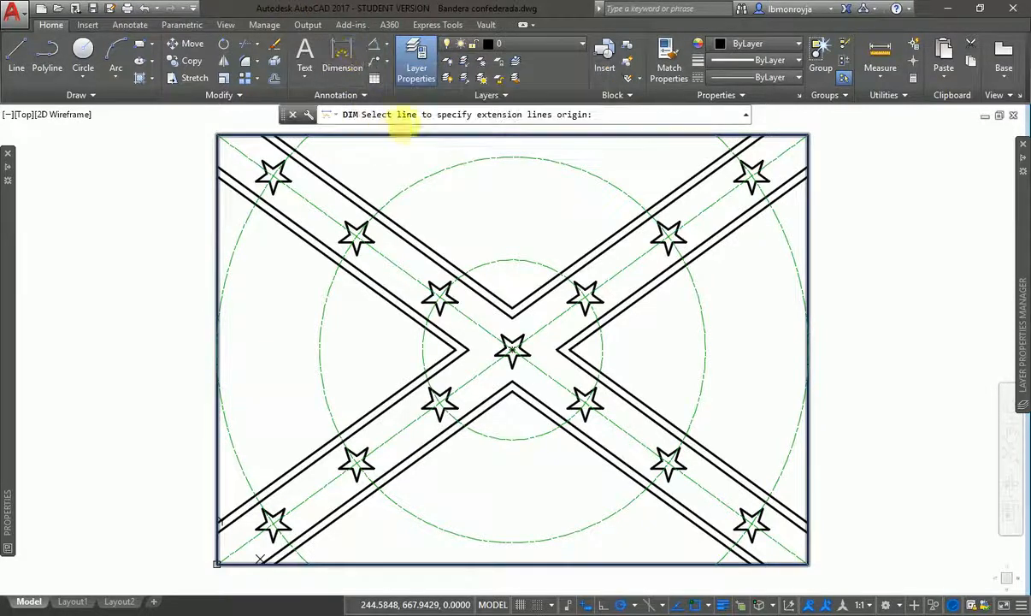
pyautogui.click(214, 235)
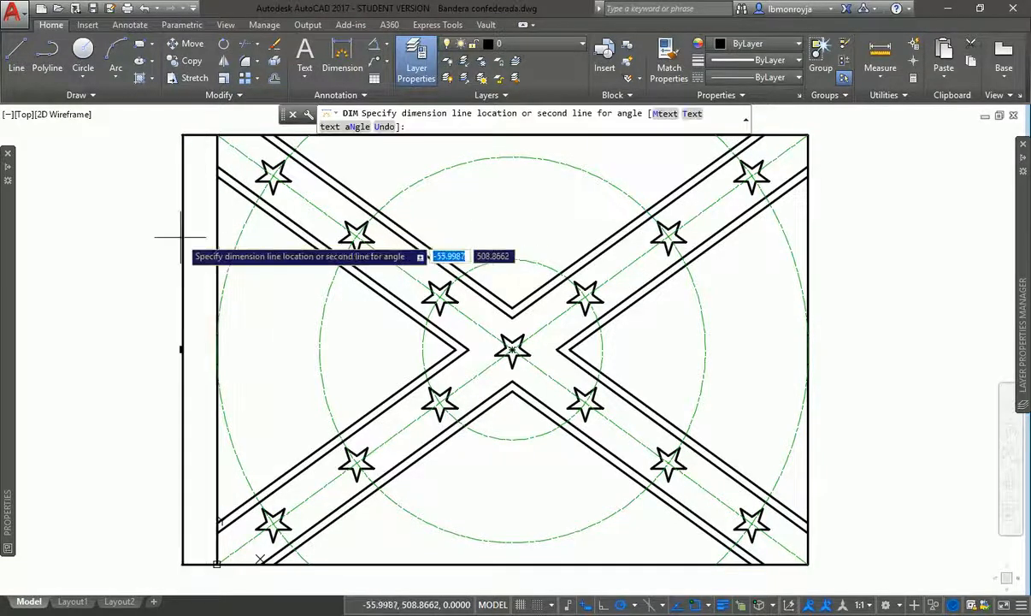
pyautogui.click(179, 238)
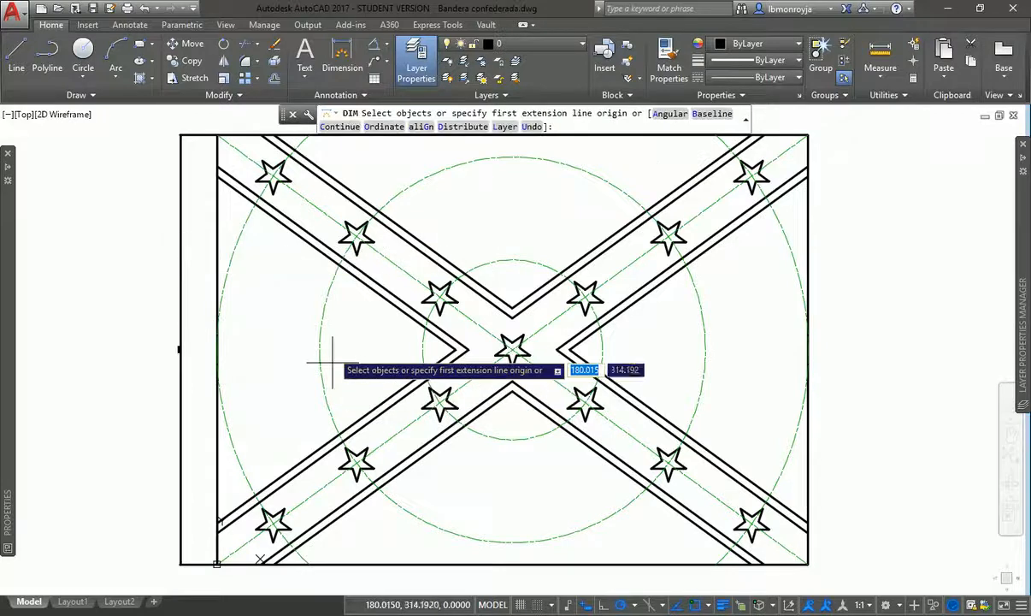
pyautogui.press('Escape')
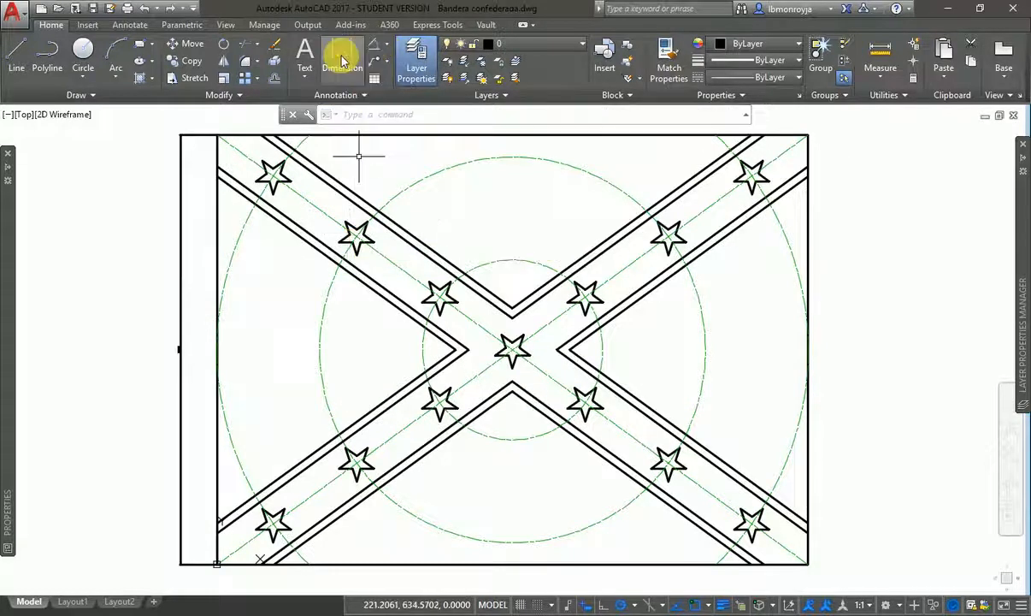
# Read the value of the flag's height dimension and record it in Notepad as "H = 668.42", then return to the drawing.
pyautogui.write('z')
pyautogui.press('Return')
pyautogui.click(163, 330)
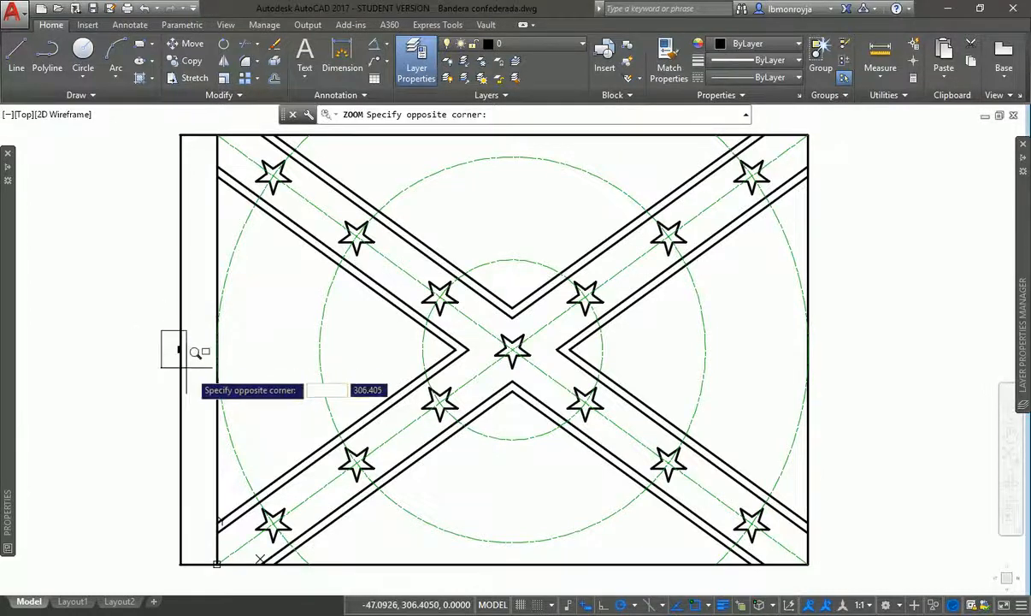
pyautogui.click(209, 357)
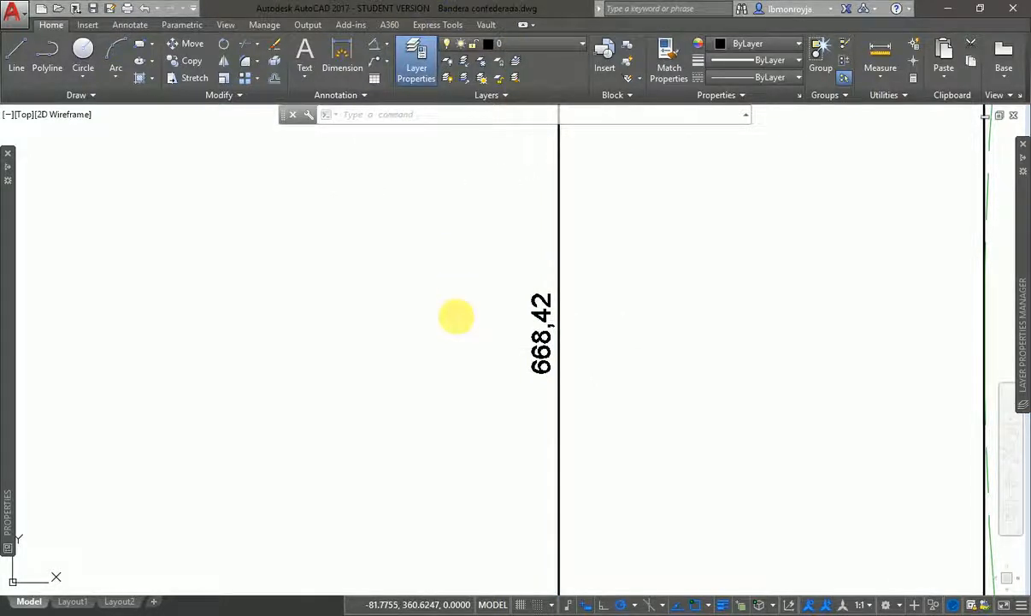
pyautogui.hotkey('alt', 'Tab')
pyautogui.write('668.')
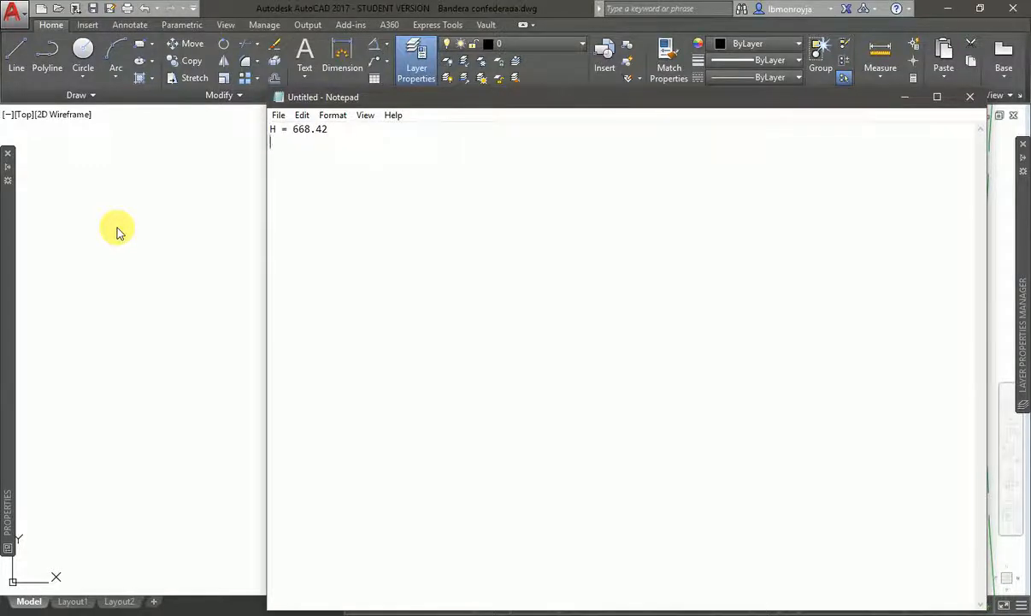
pyautogui.click(116, 227)
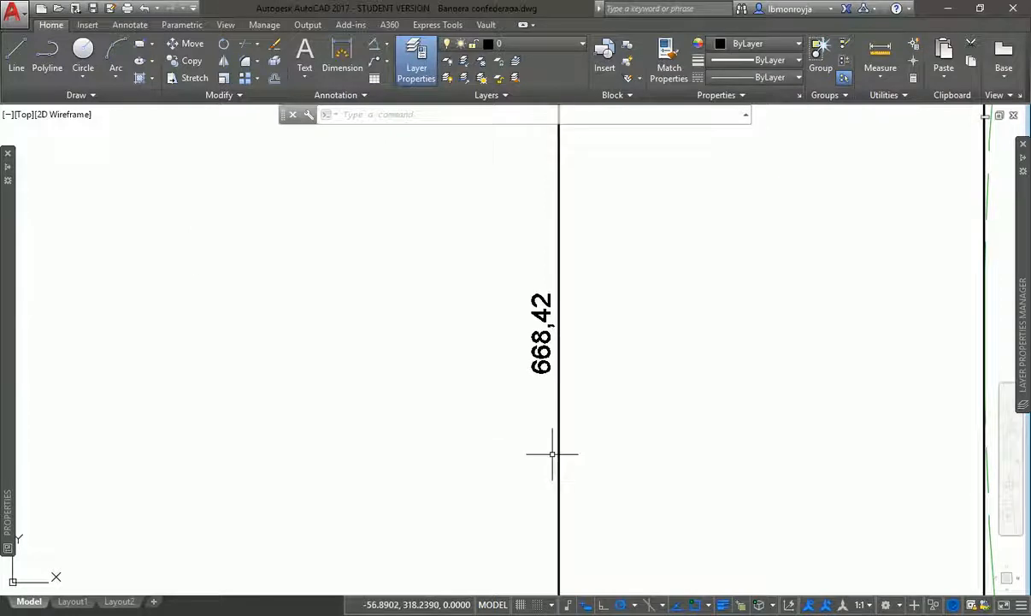
# Move the height dimension beside the flag onto the dimensiones layer.
pyautogui.write('z')
pyautogui.press('Return')
pyautogui.write('e')
pyautogui.press('Return')
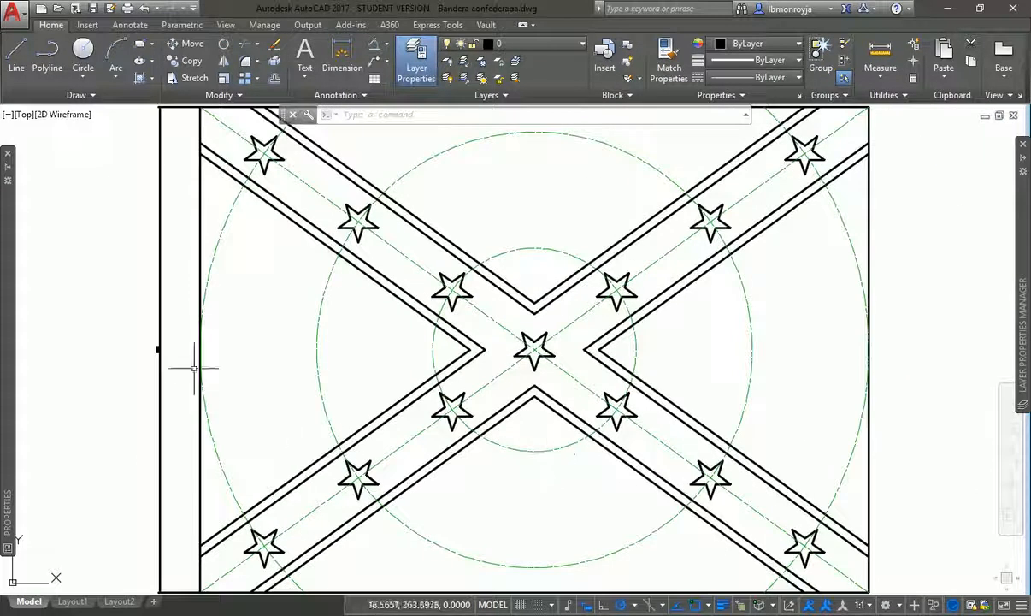
pyautogui.click(158, 348)
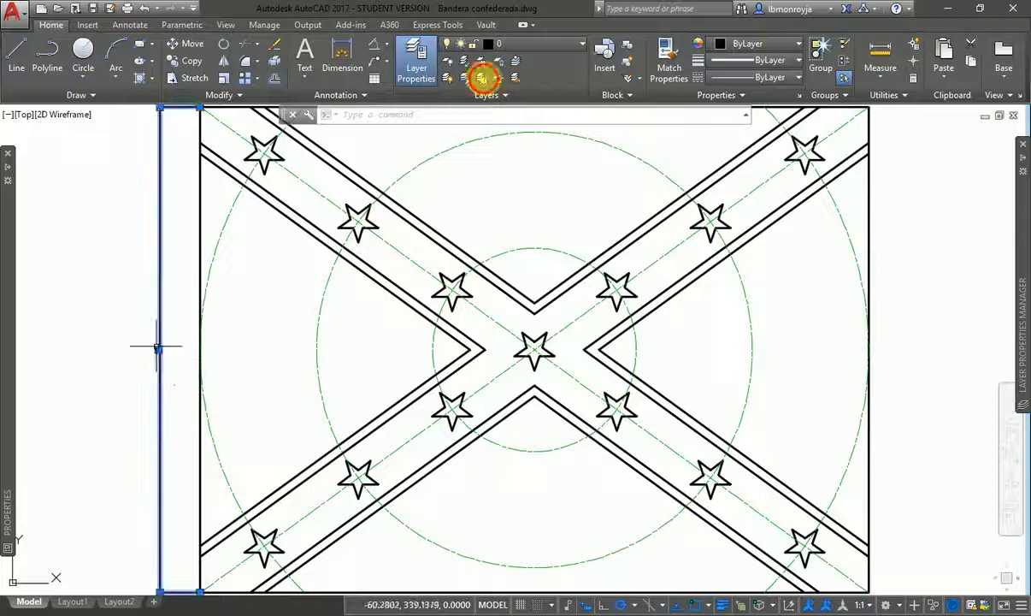
pyautogui.click(536, 47)
pyautogui.click(536, 113)
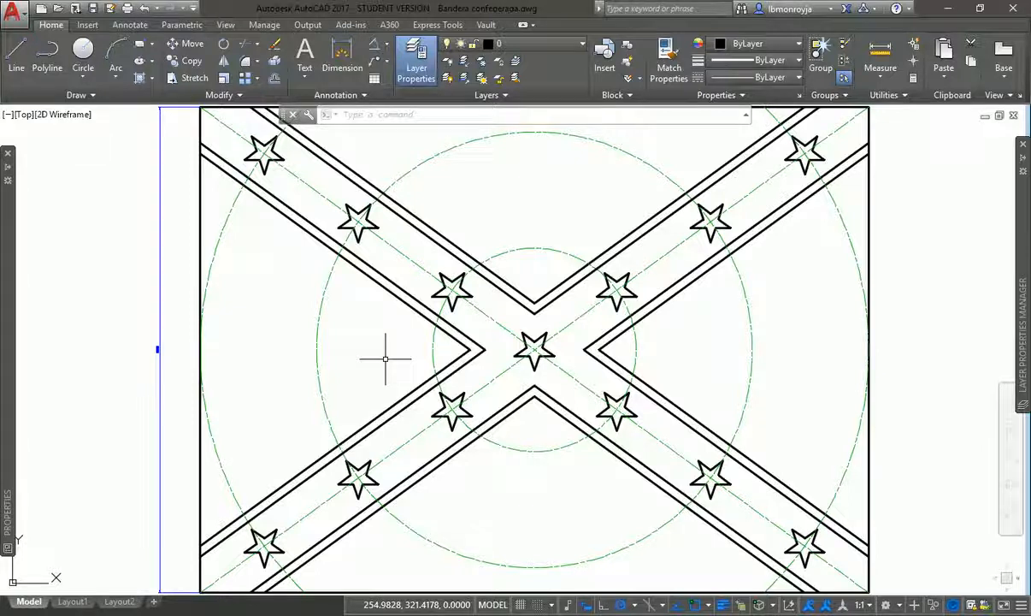
pyautogui.moveTo(7, 359)
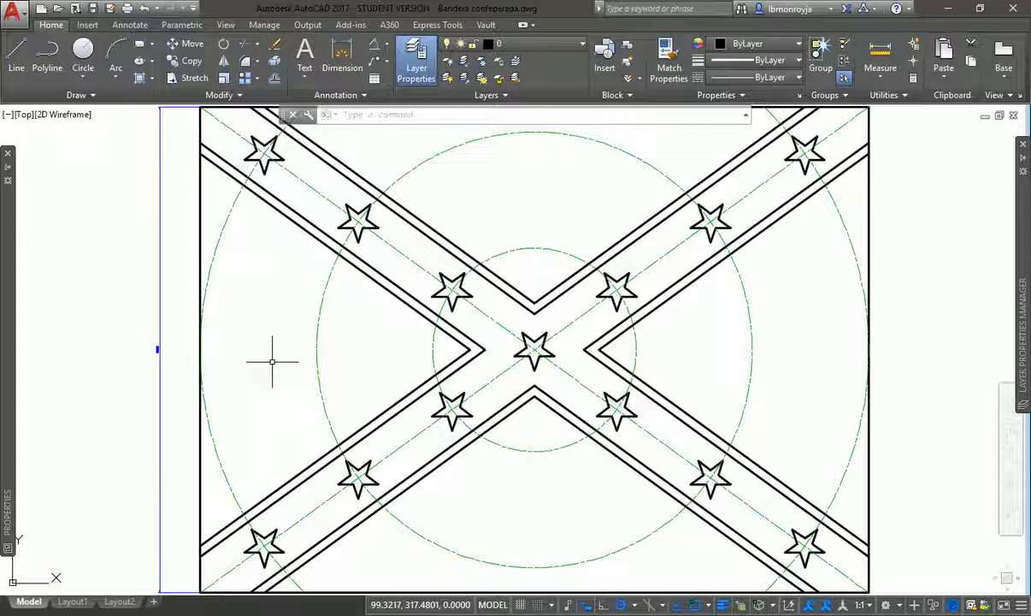
# In Notepad, leave a blank line below the height and add the text-size rule "T = ca. 2% H".
pyautogui.hotkey('alt', 'Tab')
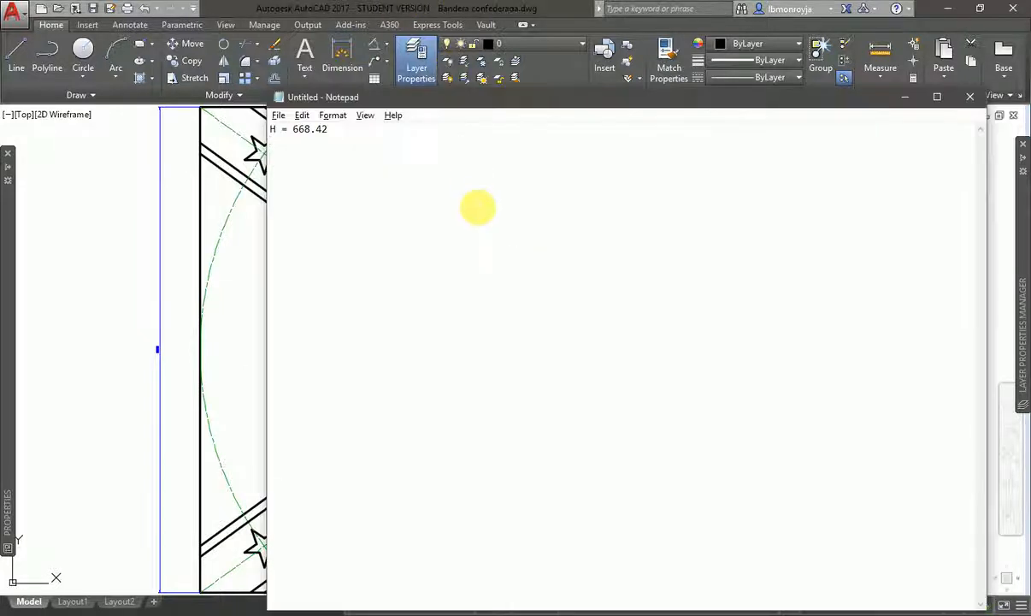
pyautogui.press('Return')
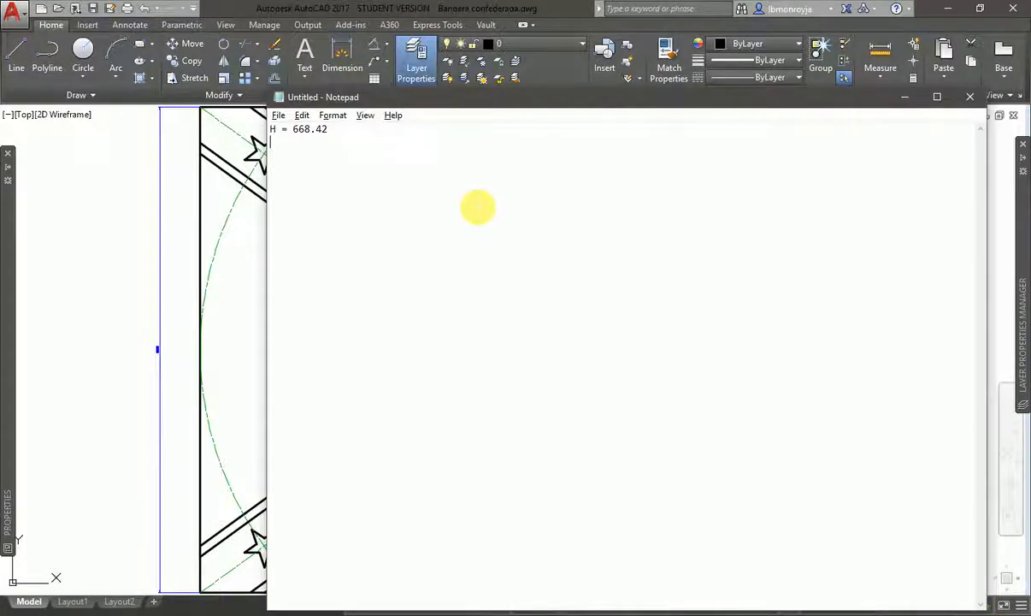
pyautogui.press('Return')
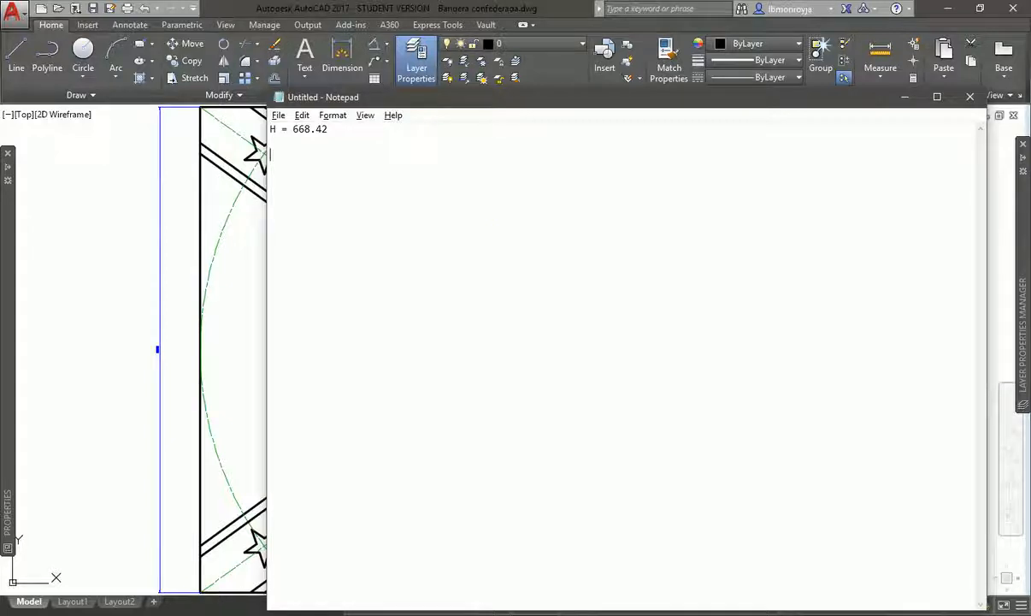
pyautogui.write('T')
pyautogui.write(' proporc')
pyautogui.press('BackSpace')
pyautogui.press('BackSpace')
pyautogui.press('BackSpace')
pyautogui.press('BackSpace')
pyautogui.press('BackSpace')
pyautogui.press('BackSpace')
pyautogui.press('BackSpace')
pyautogui.write('ca')
pyautogui.press('BackSpace')
pyautogui.press('BackSpace')
pyautogui.write('= ca. ')
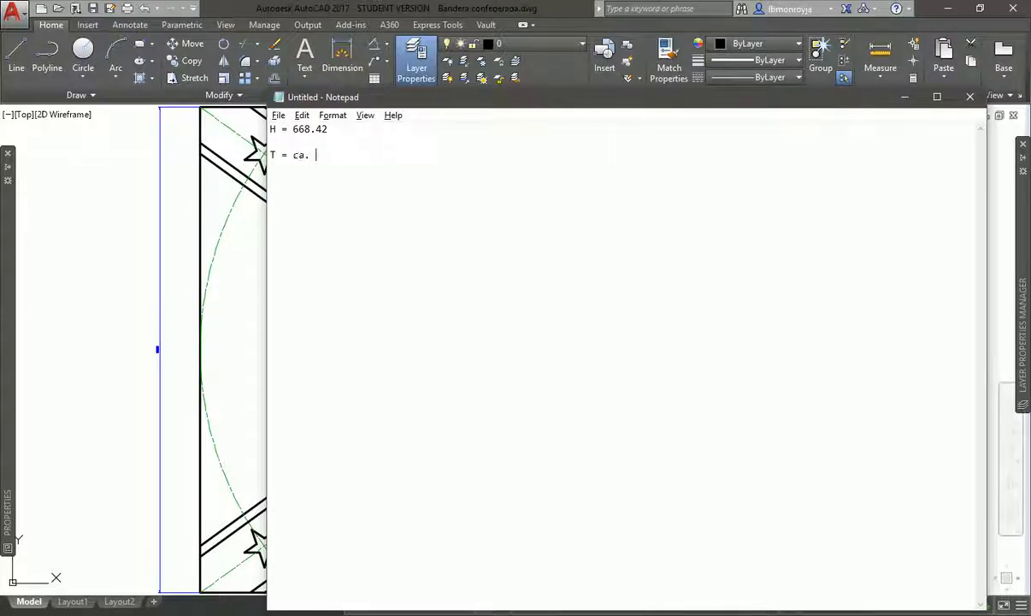
pyautogui.write('2% H')
pyautogui.press('Return')
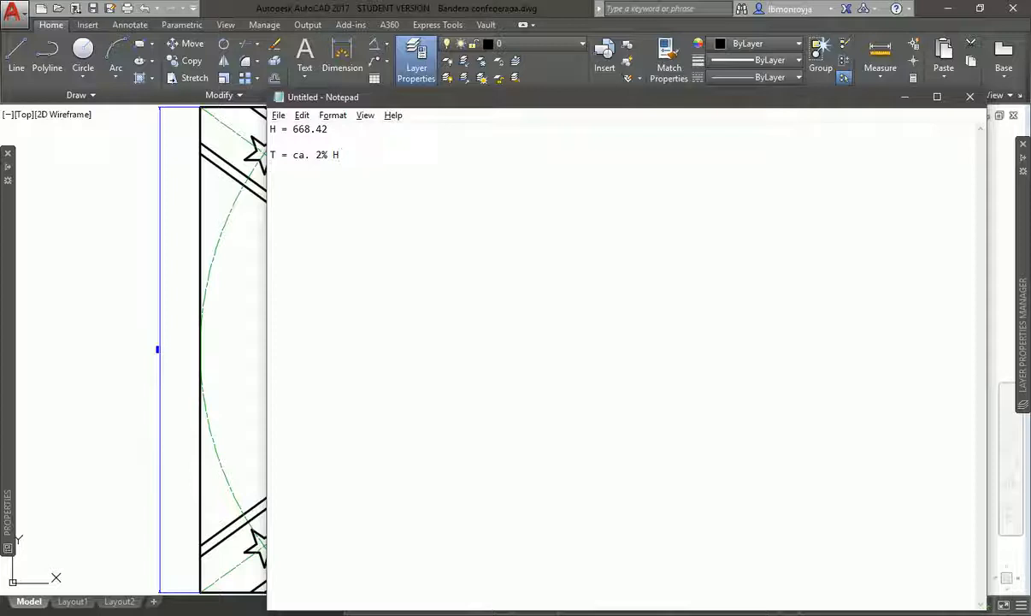
# Add the note "Preferiblemente un poco más grande y un número par fácilmente divisible entre 2 y 4" below the rule, and return to AutoCAD.
pyautogui.write('Preferiblemen')
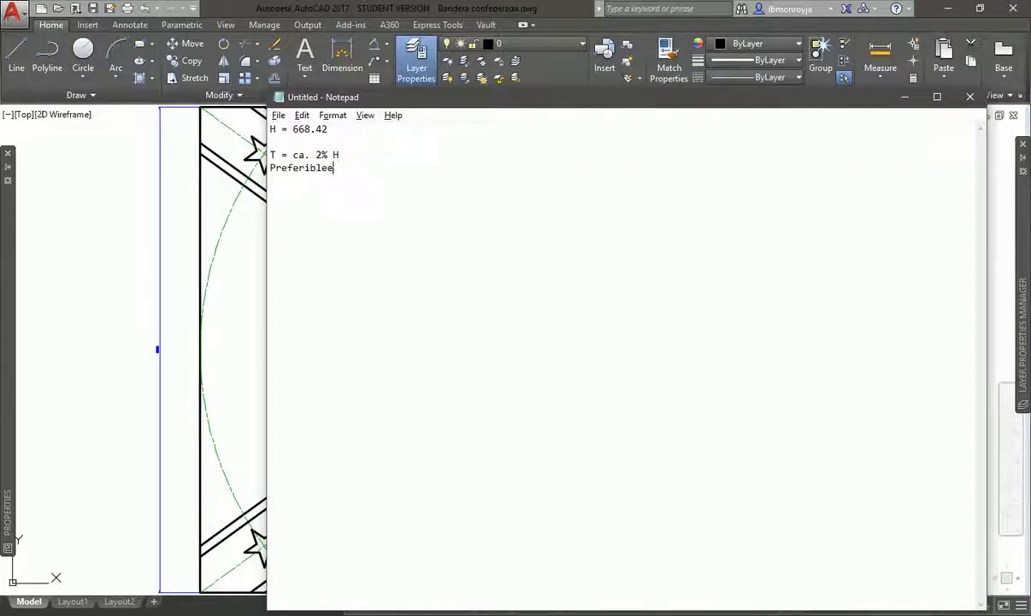
pyautogui.write('te un poco m[as')
pyautogui.press('BackSpace')
pyautogui.press('BackSpace')
pyautogui.press('BackSpace')
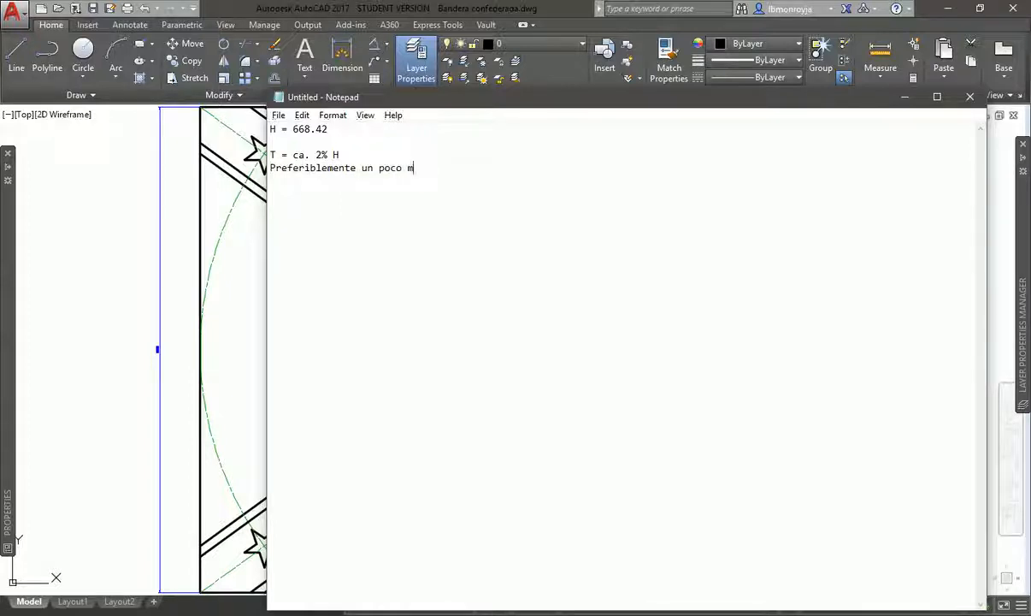
pyautogui.write('ás grande')
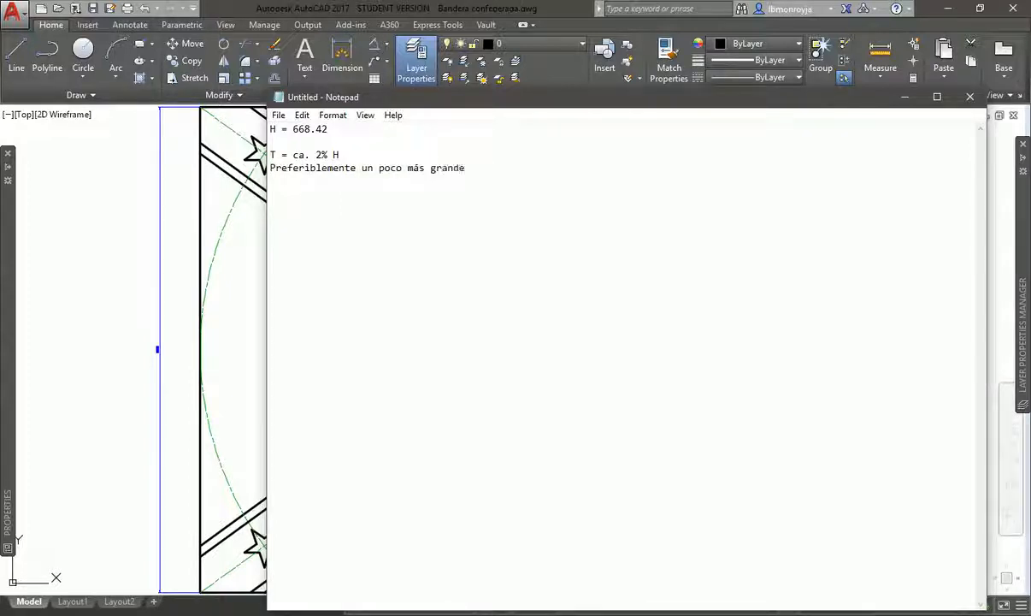
pyautogui.write(' y un número')
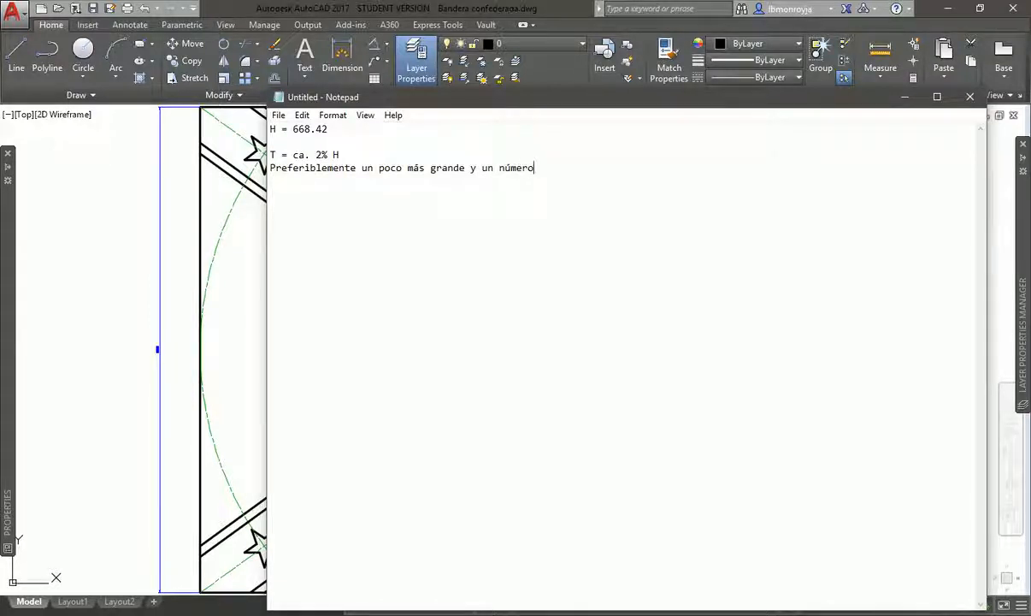
pyautogui.write(' par fác')
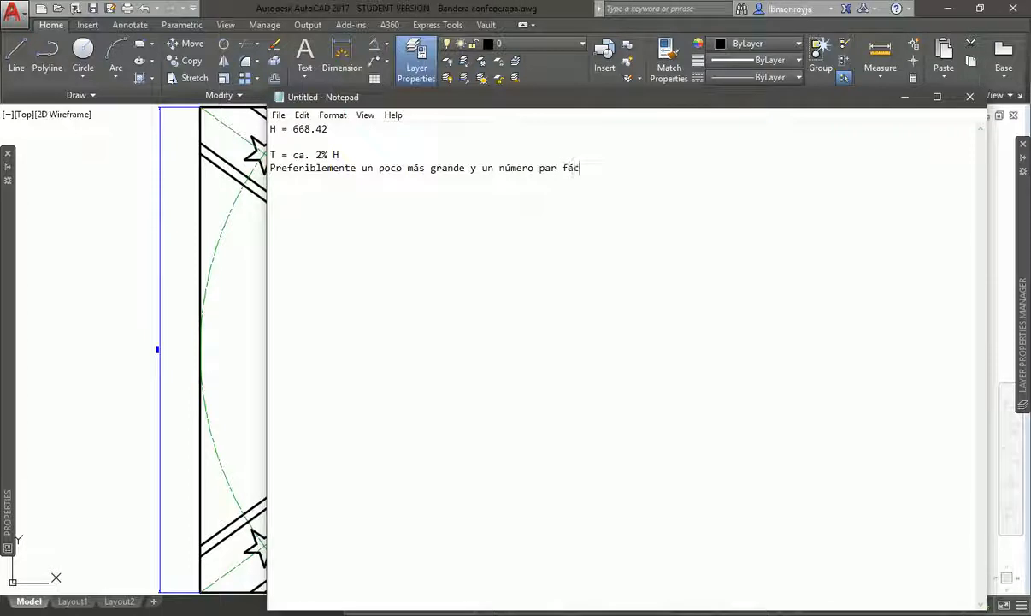
pyautogui.write('ilmente divid')
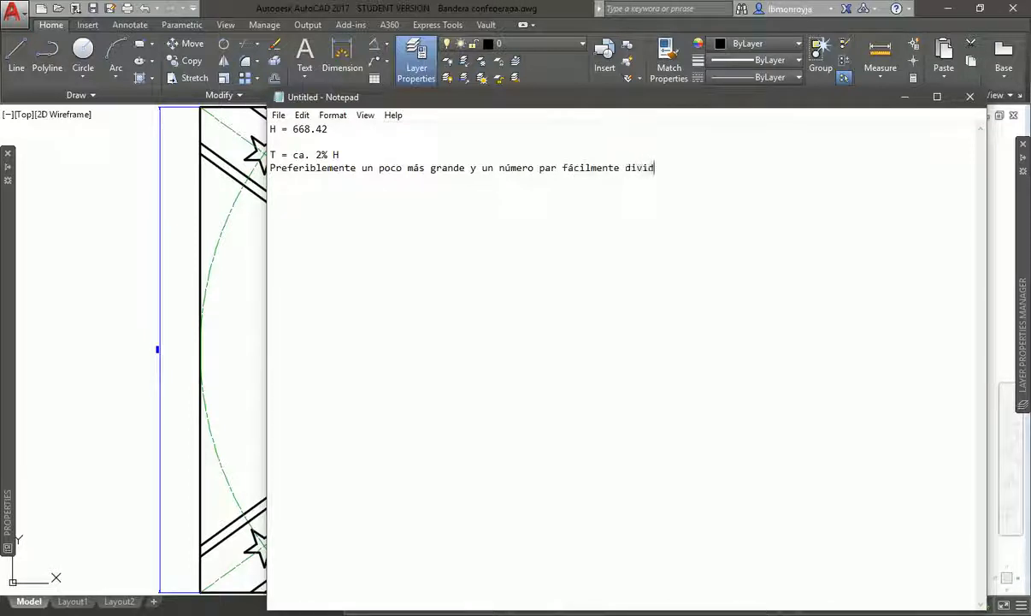
pyautogui.press('BackSpace')
pyautogui.write('si')
pyautogui.press('BackSpace')
pyautogui.press('BackSpace')
pyautogui.write('dible')
pyautogui.press('BackSpace')
pyautogui.press('BackSpace')
pyautogui.press('BackSpace')
pyautogui.press('BackSpace')
pyautogui.press('BackSpace')
pyautogui.write('sible entre ')
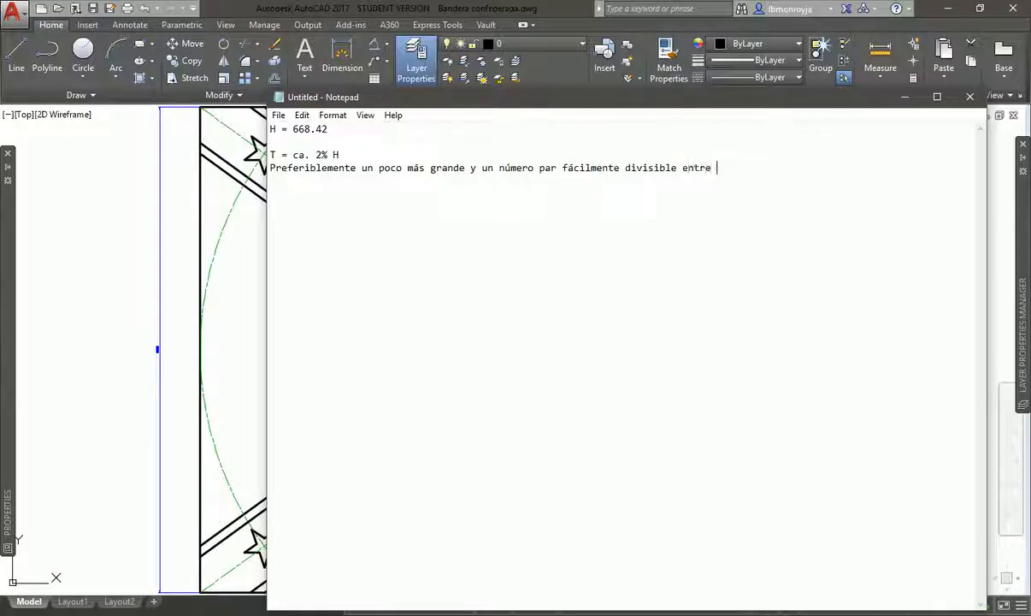
pyautogui.write('2 y 4')
pyautogui.press('Return')
pyautogui.press('Return')
pyautogui.click(469, 195)
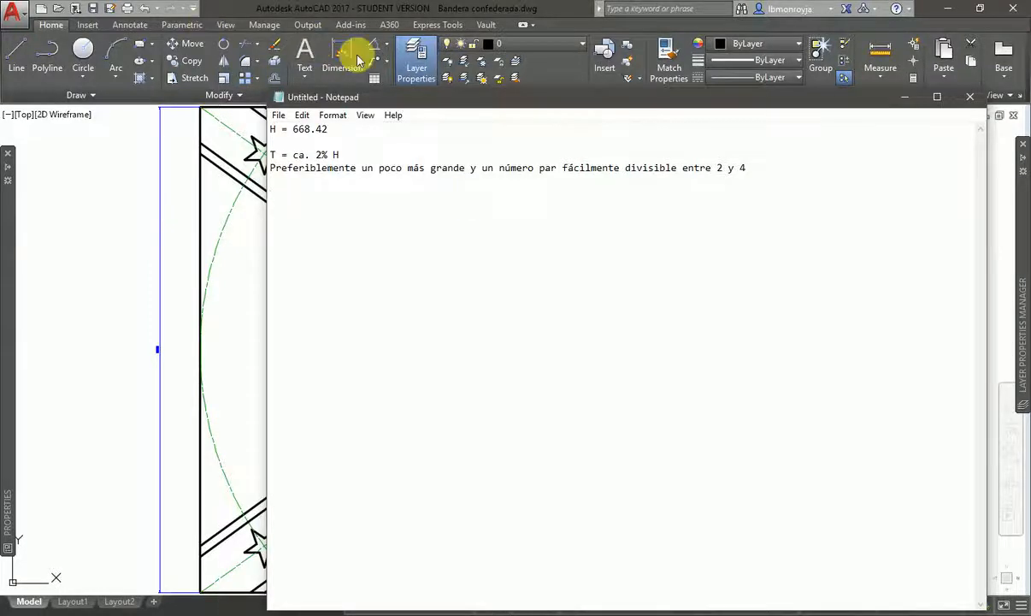
pyautogui.click(368, 12)
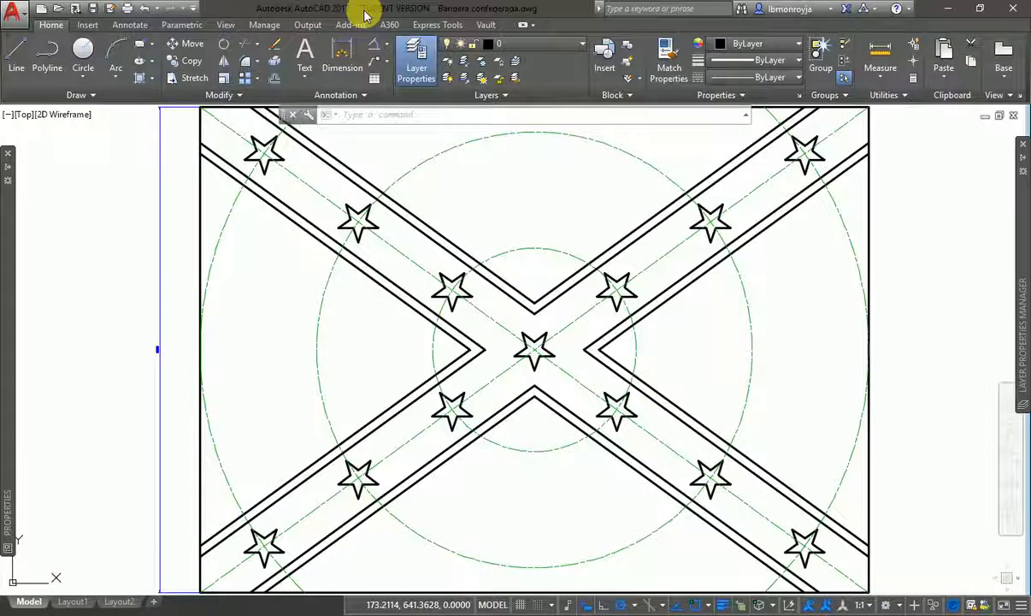
# Measure the flag's left edge in QuickCalc and calculate 2% of it by multiplying by 2 and dividing by 100.
pyautogui.hotkey('ctrl', '8')
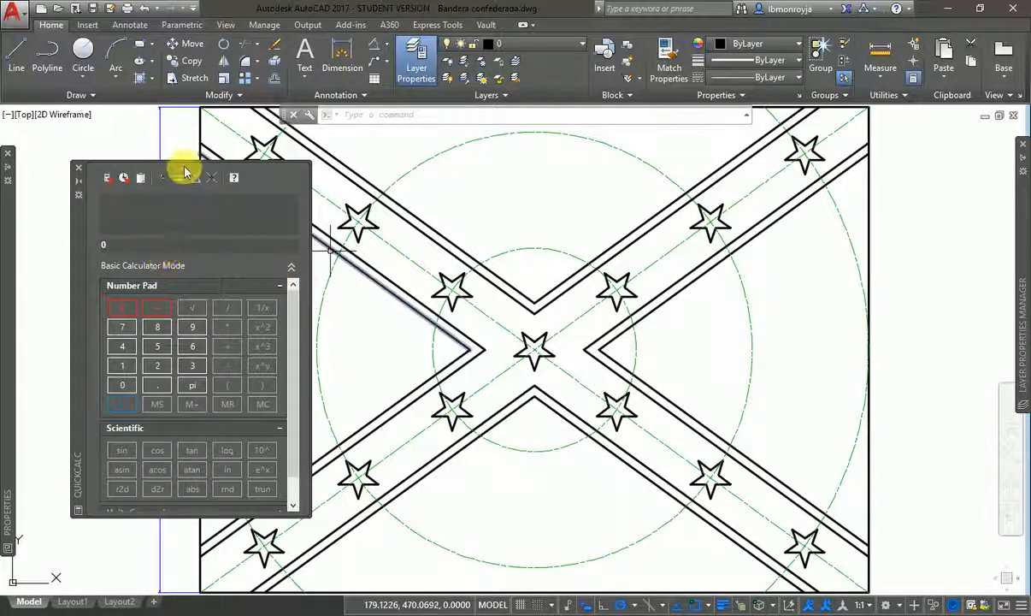
pyautogui.click(182, 179)
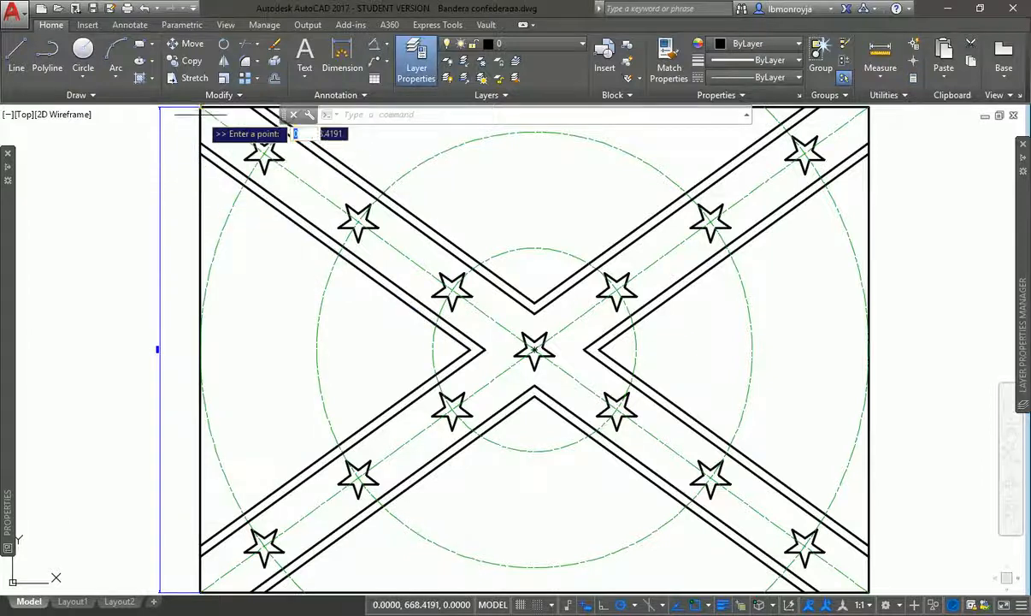
pyautogui.click(200, 590)
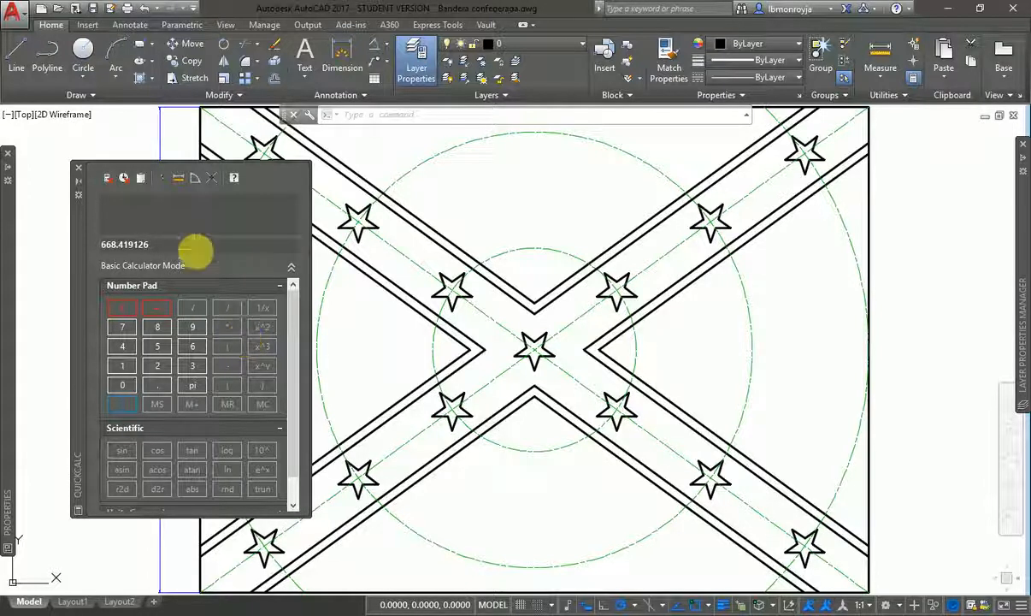
pyautogui.click(174, 246)
pyautogui.write('* 2')
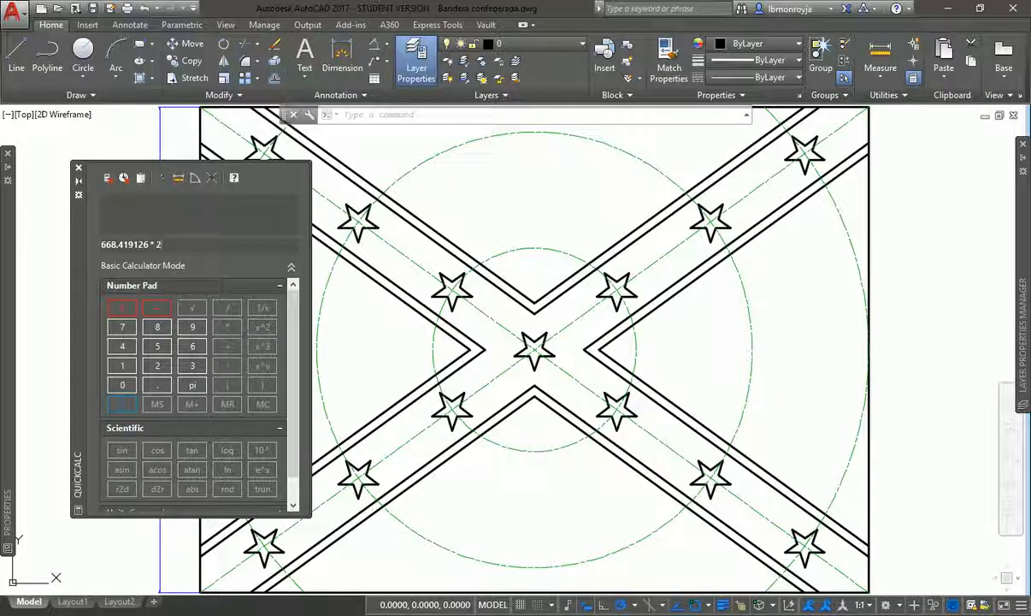
pyautogui.press('Return')
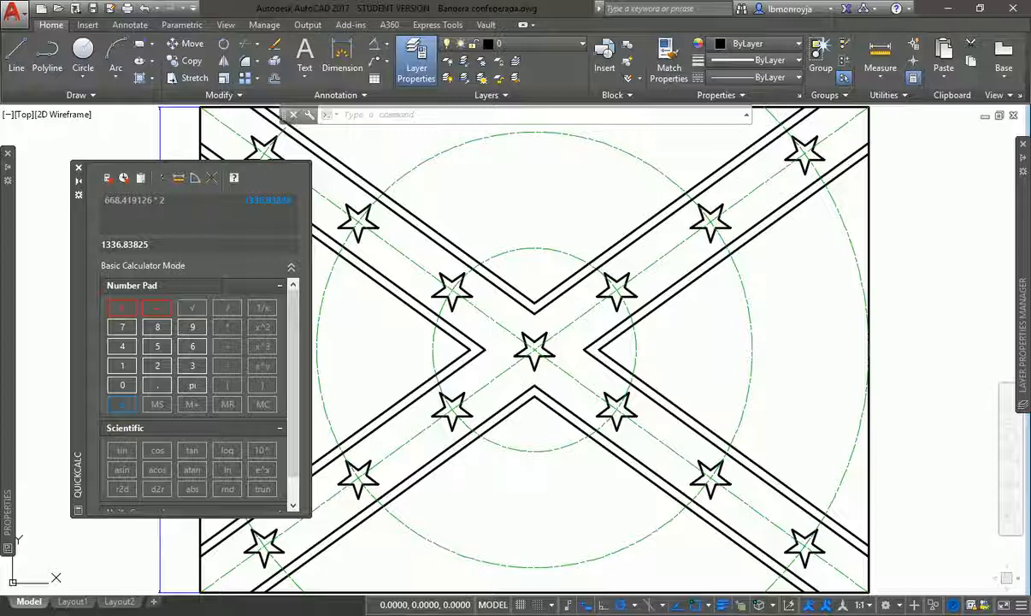
pyautogui.write('/100')
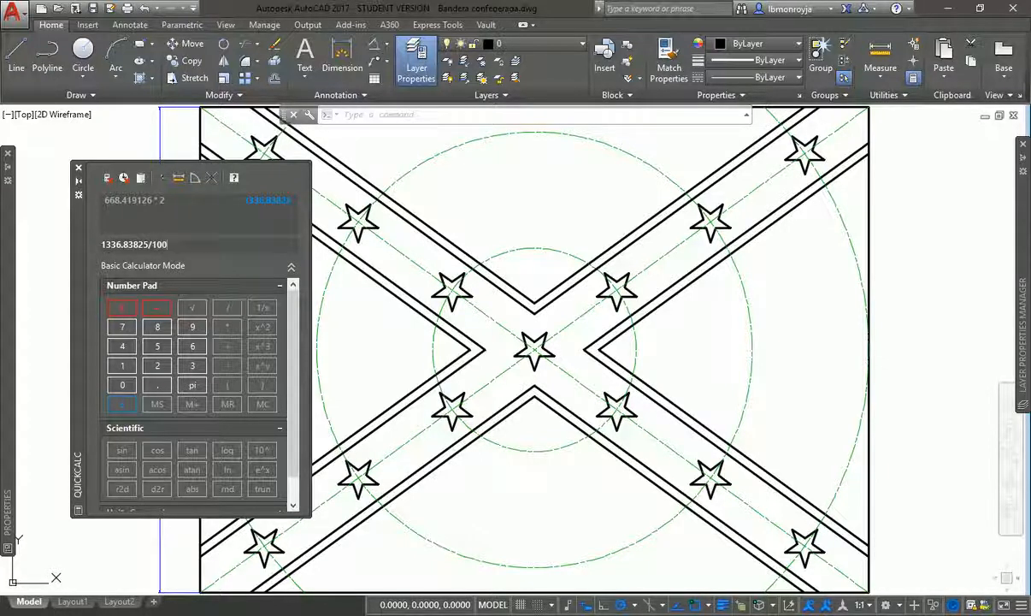
pyautogui.press('Return')
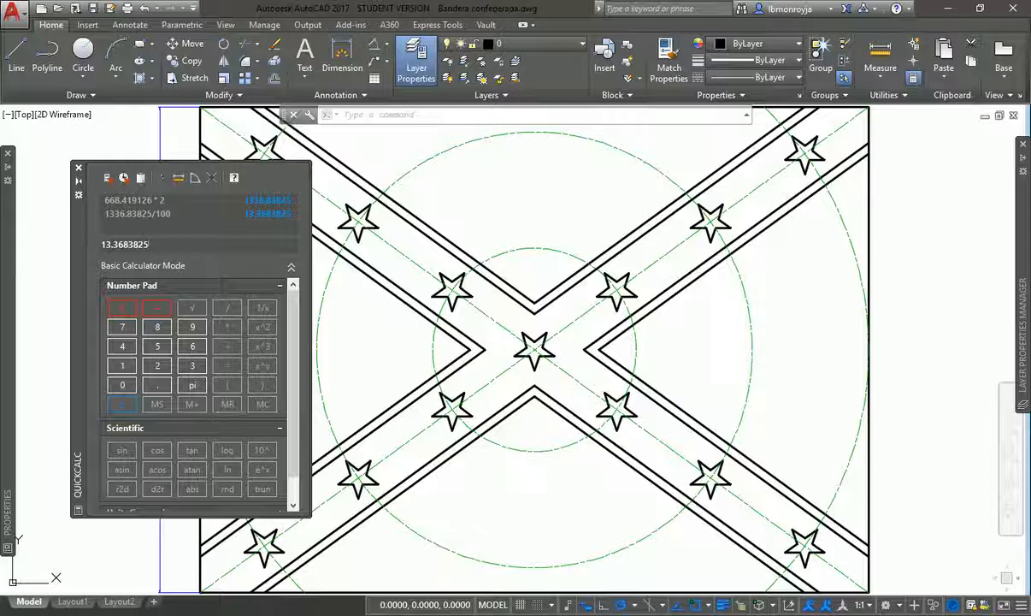
# Record the text size in Notepad as "T = 13.36 -> 14" below the rule, and return to AutoCAD.
pyautogui.hotkey('alt', 'Tab')
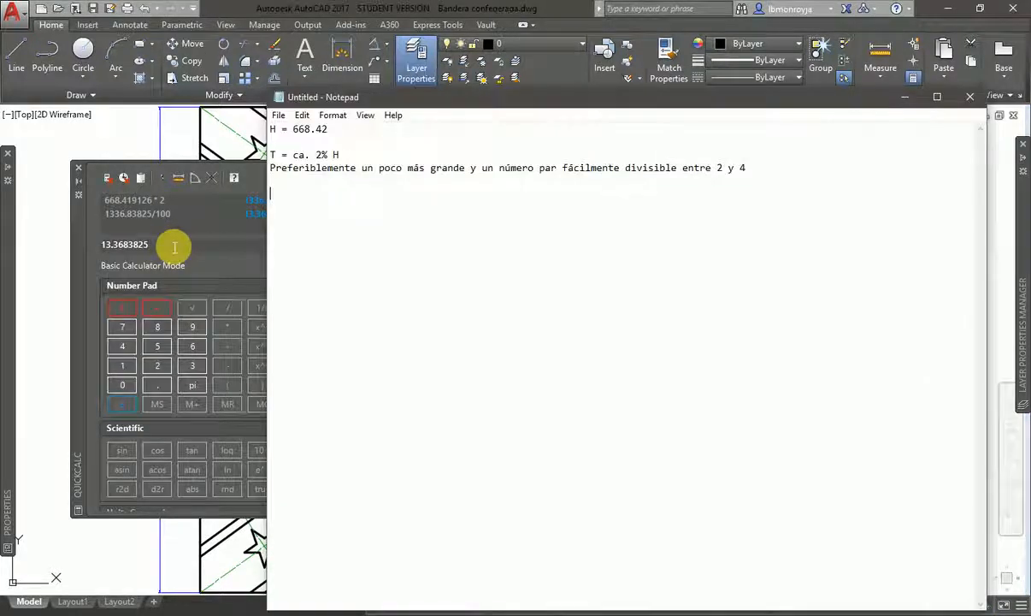
pyautogui.write('T = 13.36')
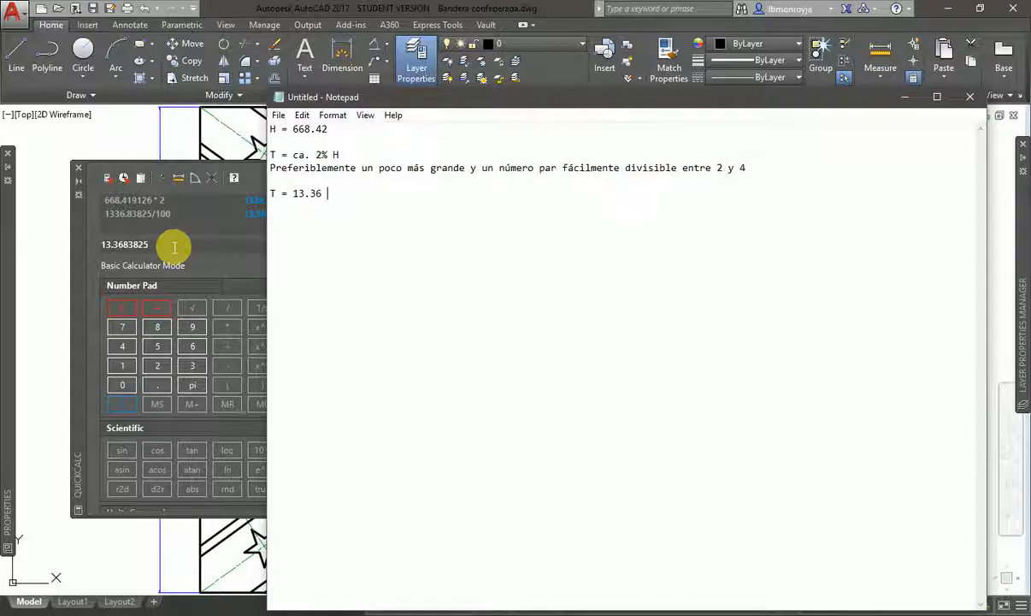
pyautogui.write('-> 14')
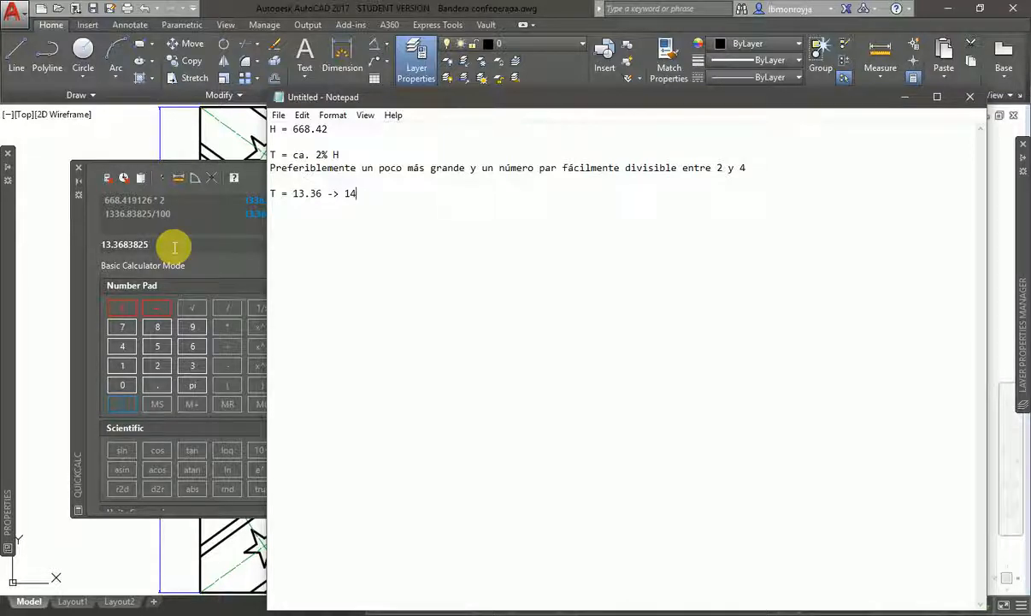
pyautogui.click(49, 236)
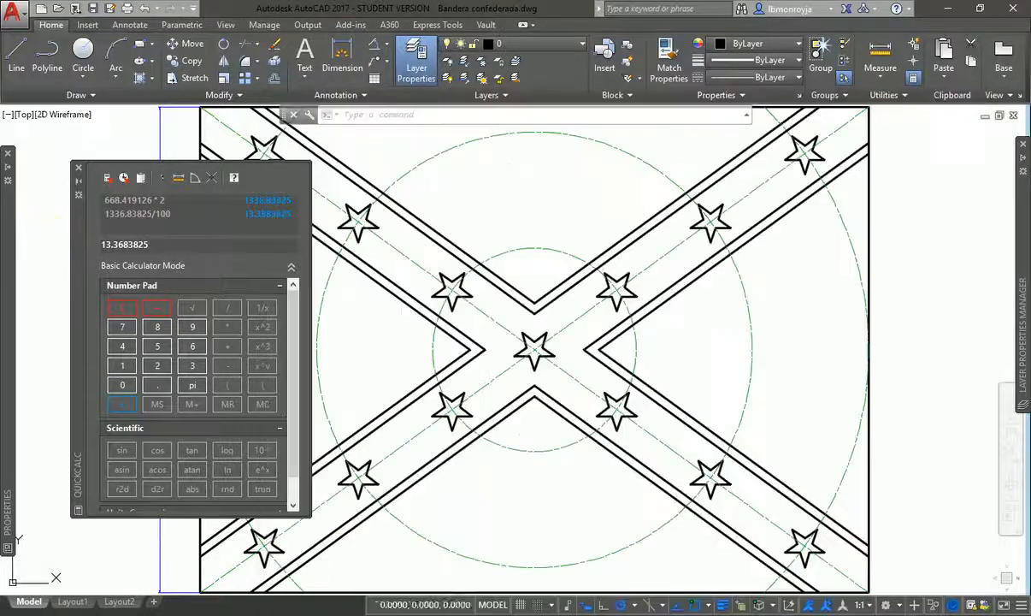
# Add a 12-unit aligned dimension across the lower border strip at the flag's upper-left corner, placing it outside the left edge.
pyautogui.click(81, 186)
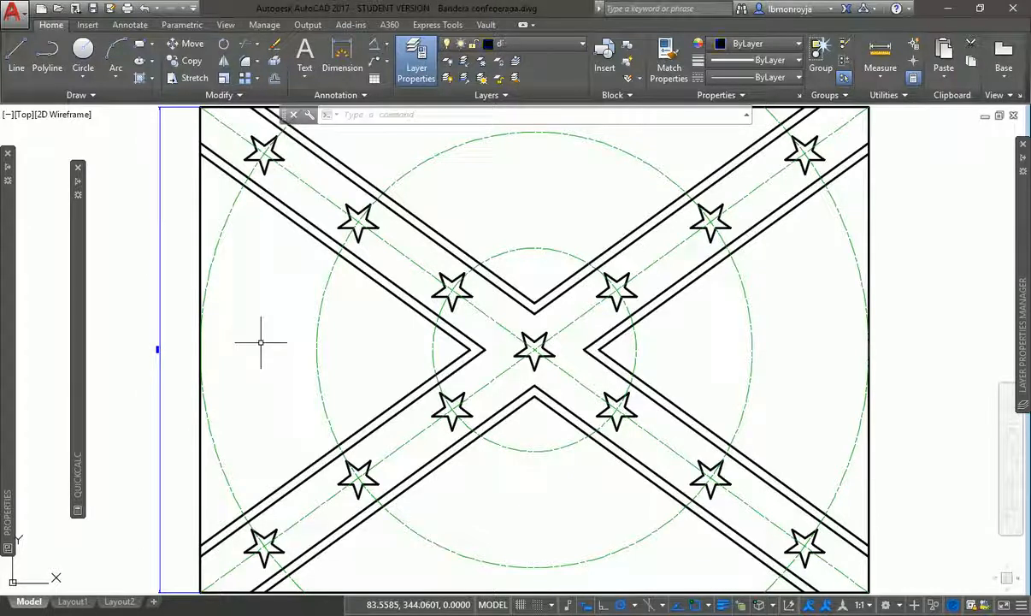
pyautogui.write('z')
pyautogui.press('Return')
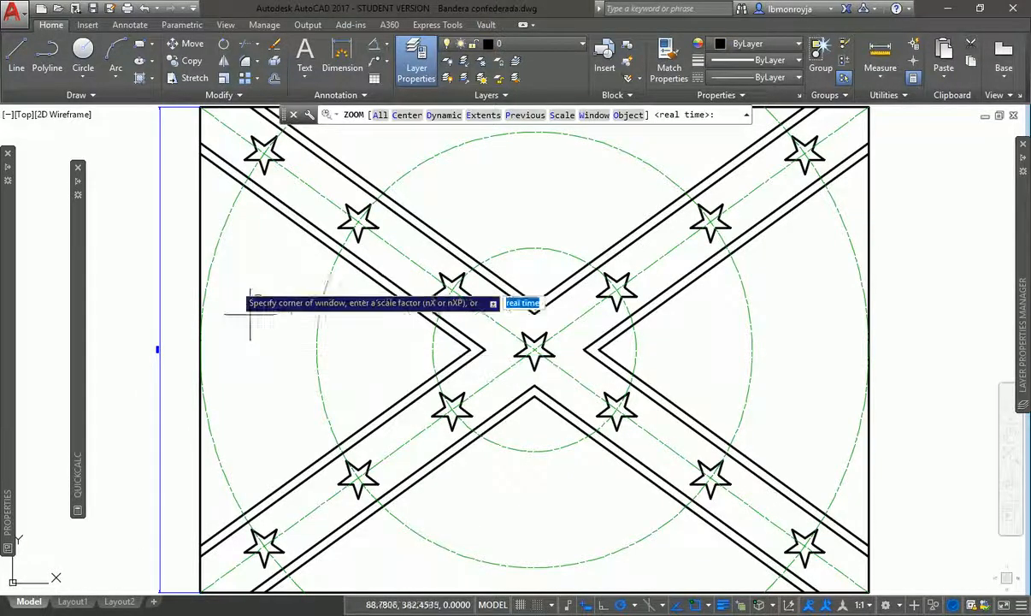
pyautogui.click(219, 193)
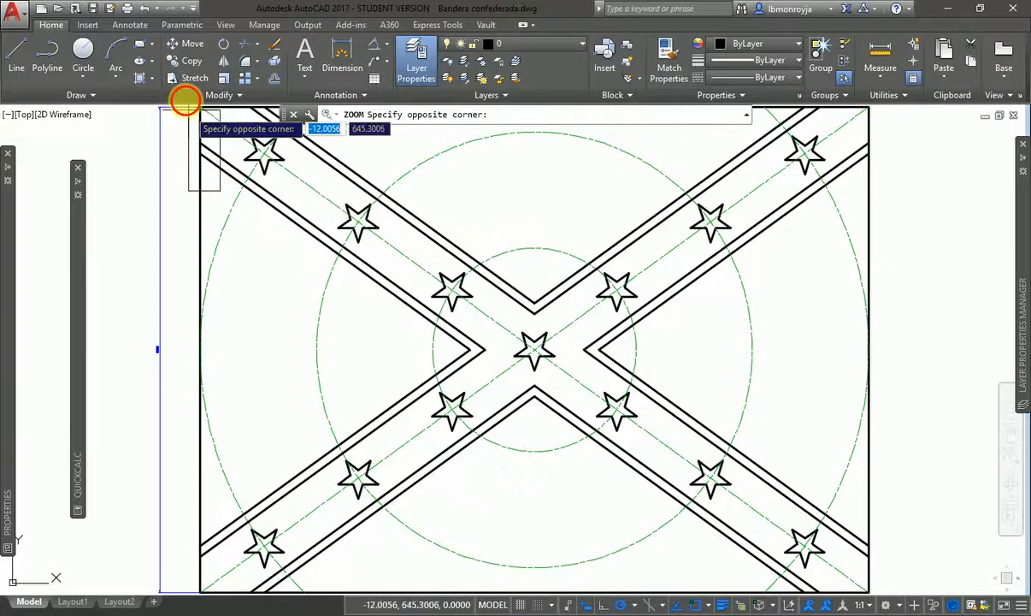
pyautogui.click(181, 107)
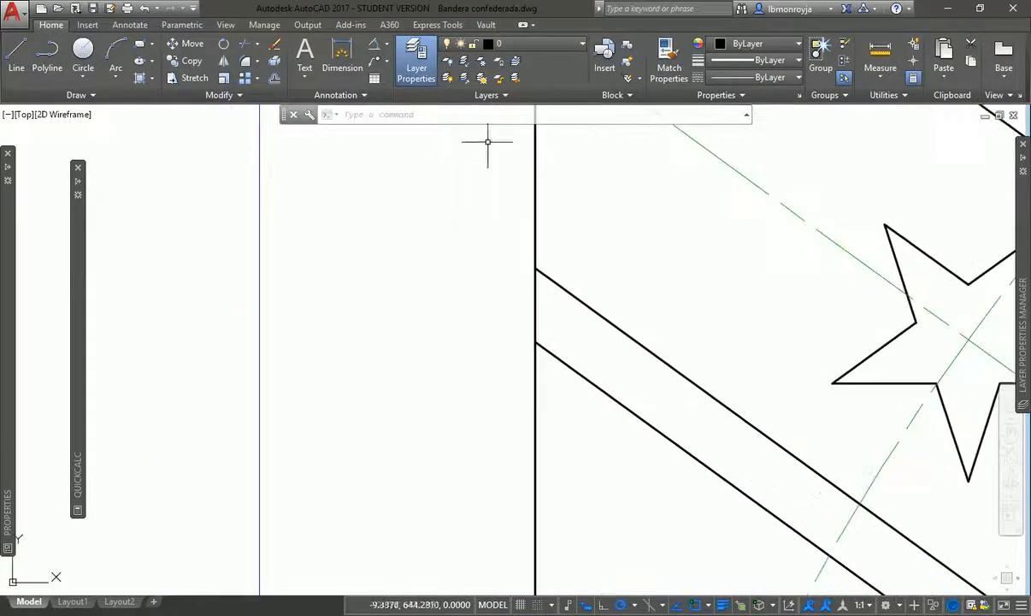
pyautogui.click(385, 59)
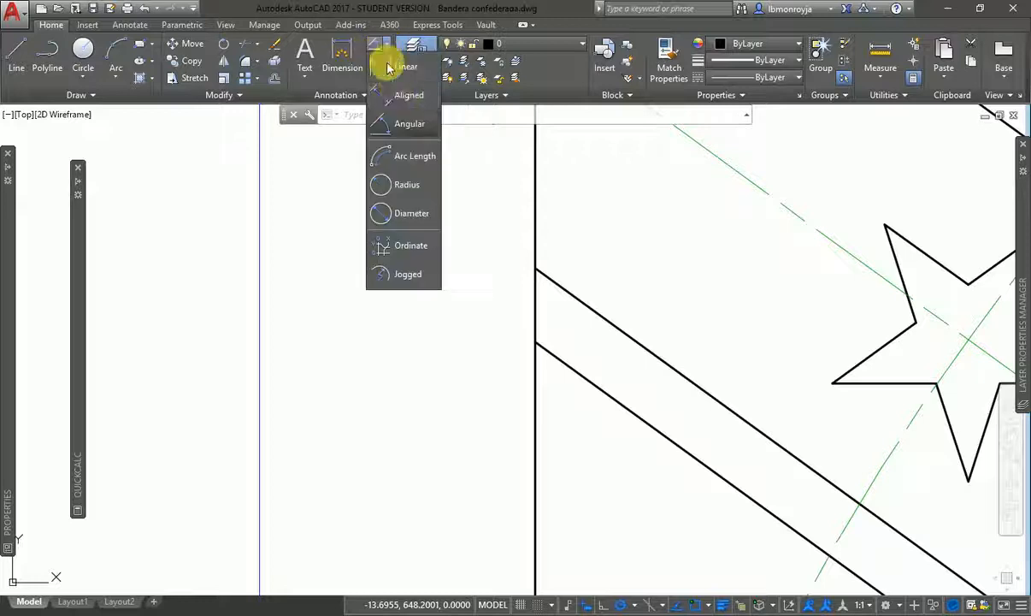
pyautogui.click(405, 92)
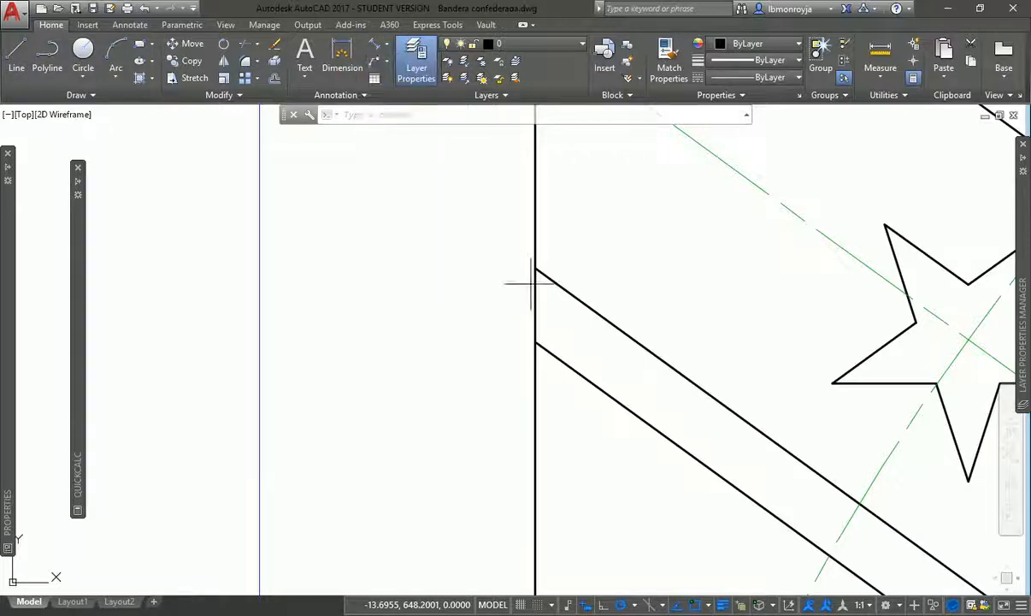
pyautogui.click(527, 344)
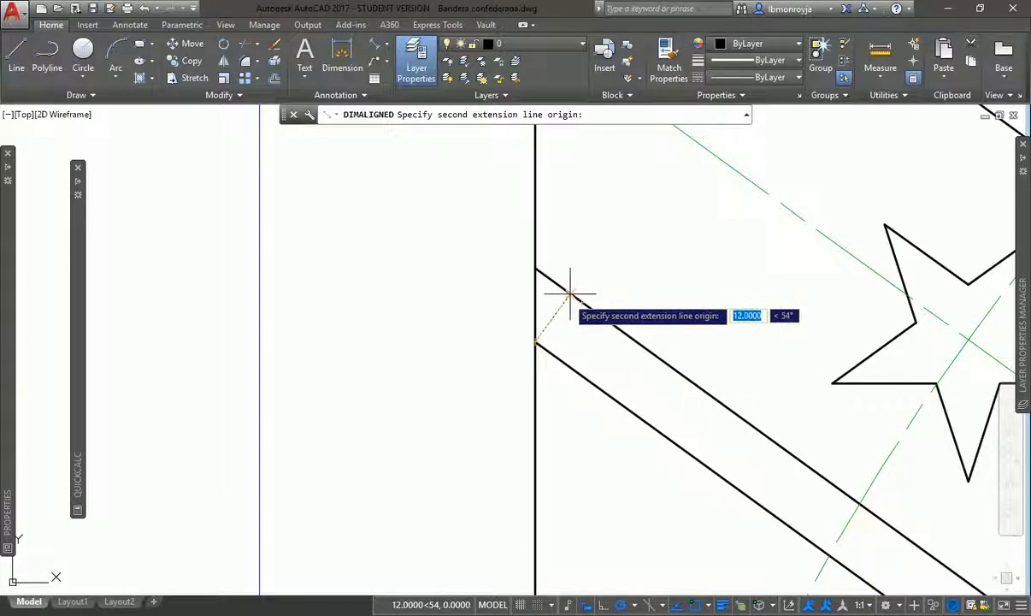
pyautogui.write('12')
pyautogui.press('Return')
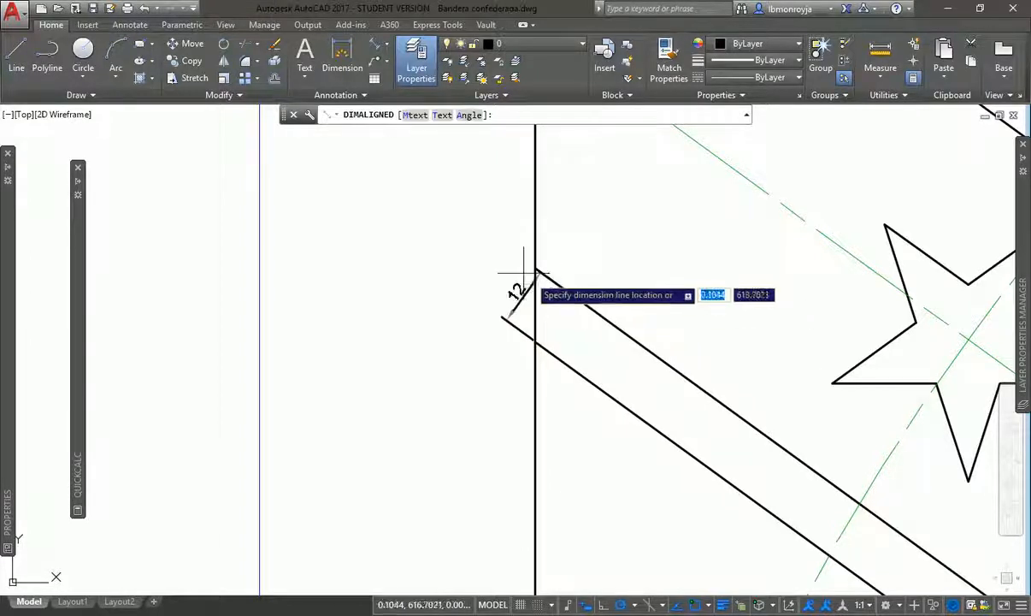
pyautogui.click(435, 201)
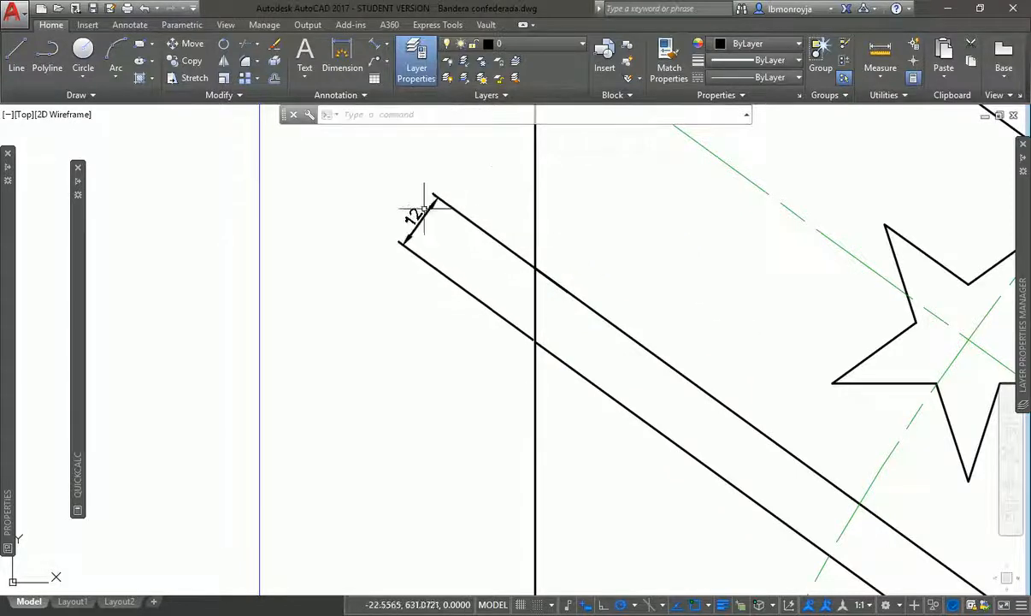
# Match the strip-width dimension's properties to those of the flag's height dimension.
pyautogui.write('ma')
pyautogui.press('Return')
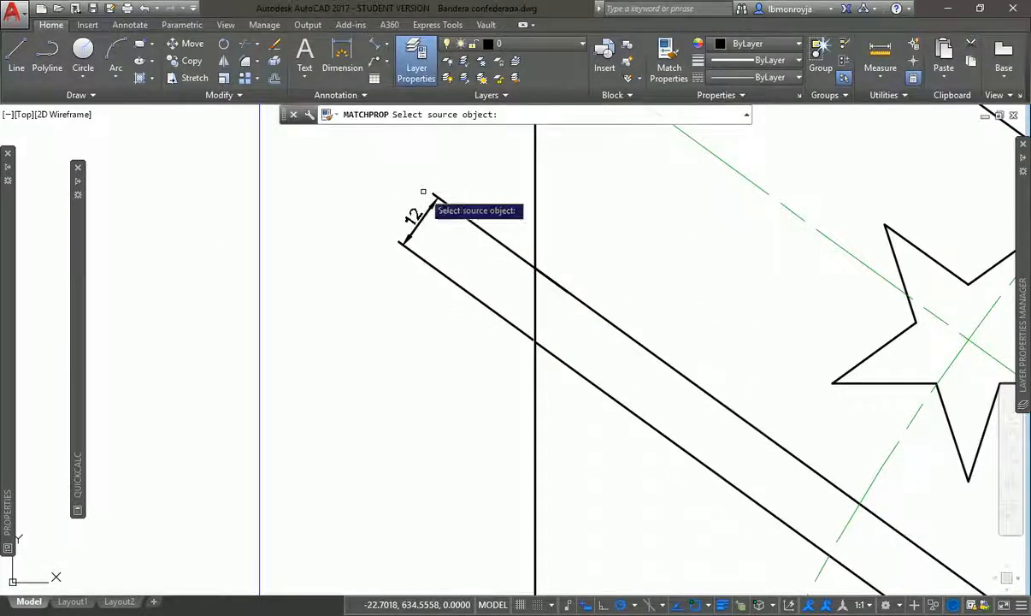
pyautogui.click(258, 253)
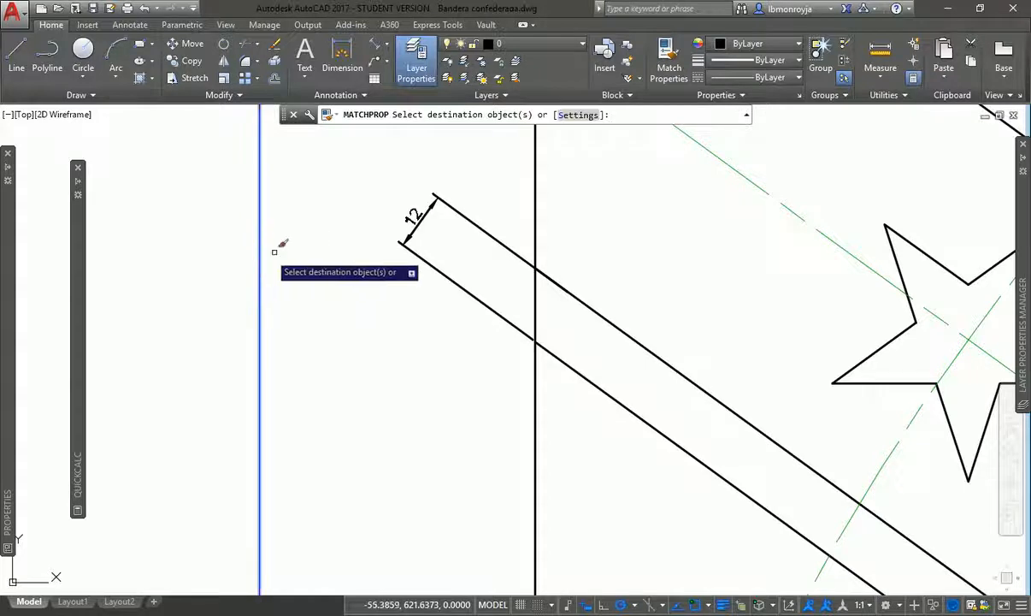
pyautogui.click(418, 226)
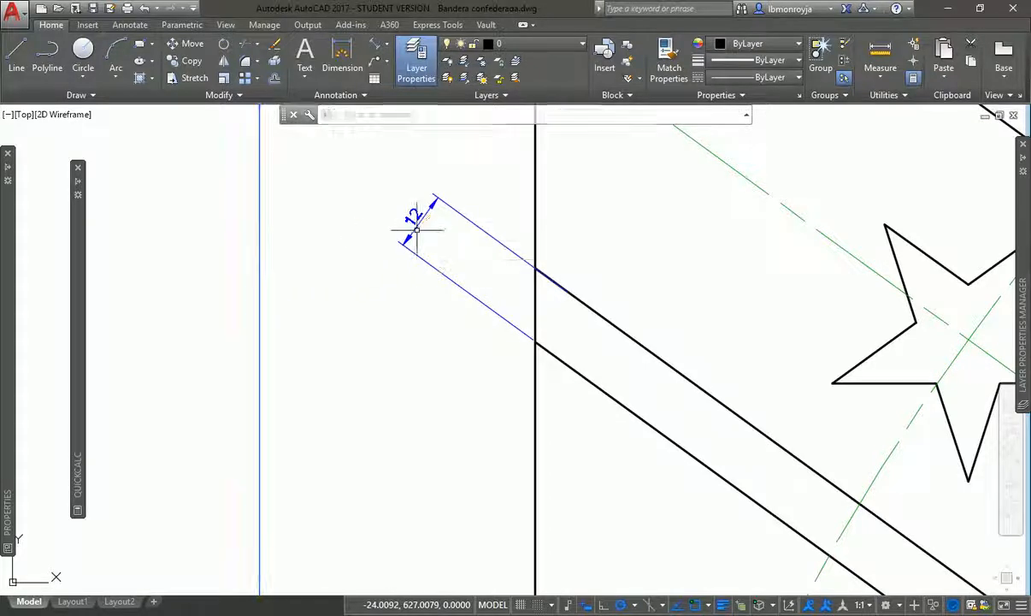
pyautogui.press('Return')
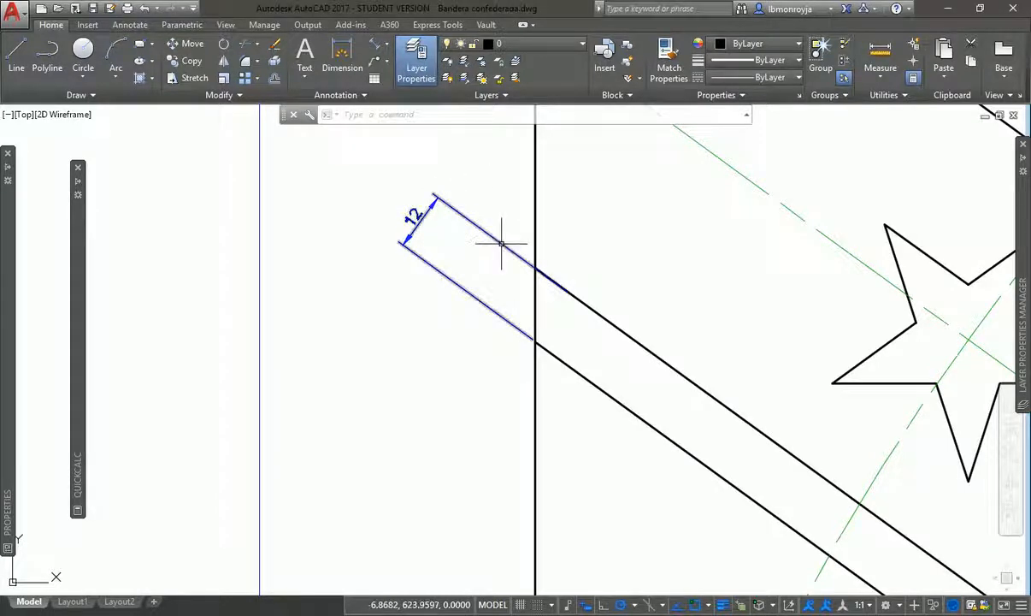
# Examine the strip-width dimension's layer and the legibility of both dimension texts at the scale of the whole flag.
pyautogui.moveTo(502, 243)
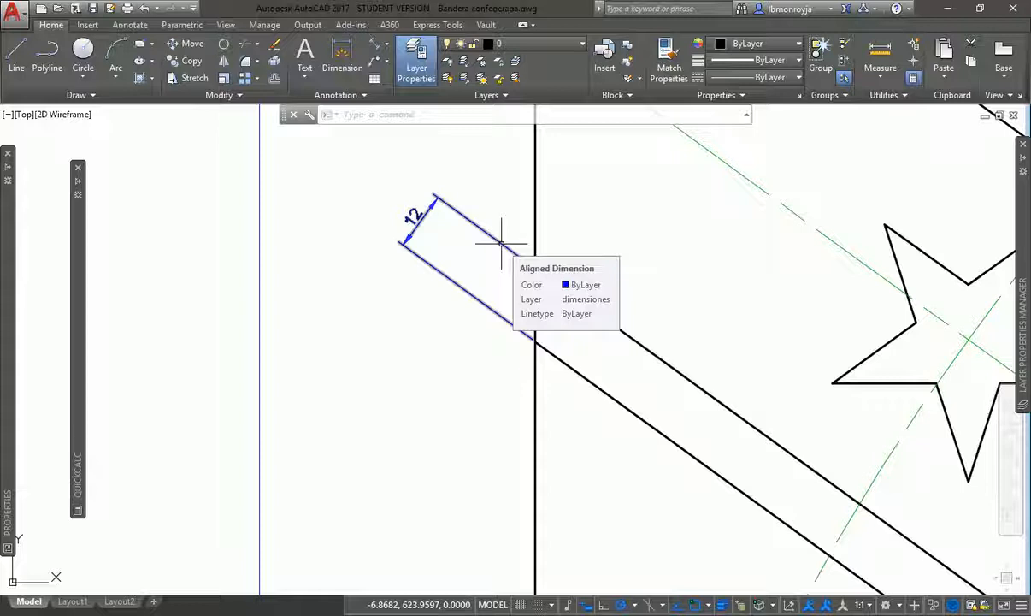
pyautogui.write('z')
pyautogui.press('Return')
pyautogui.press('Escape')
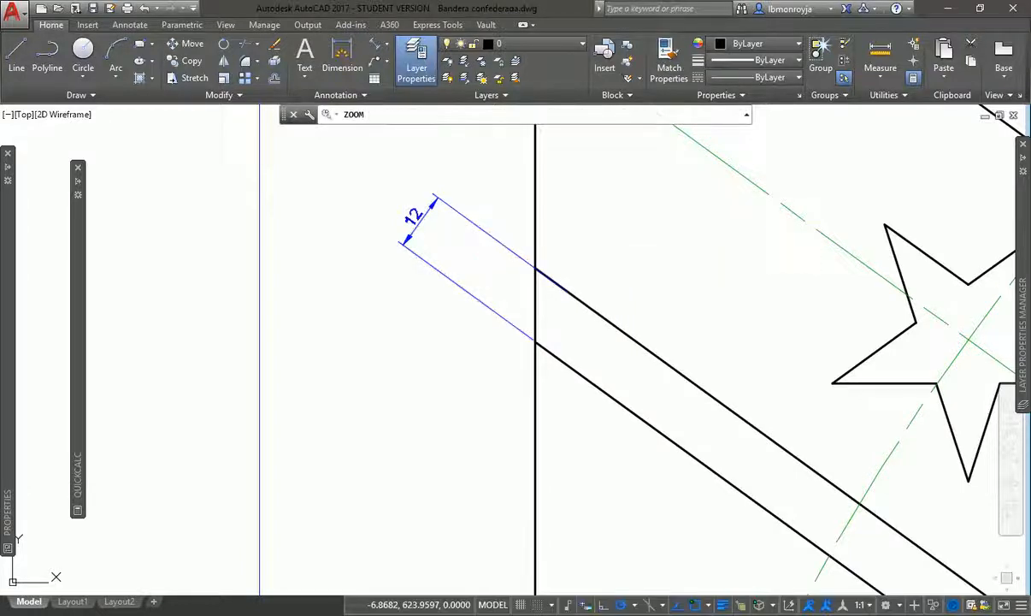
pyautogui.middleClick(502, 243)
pyautogui.middleClick(502, 244)
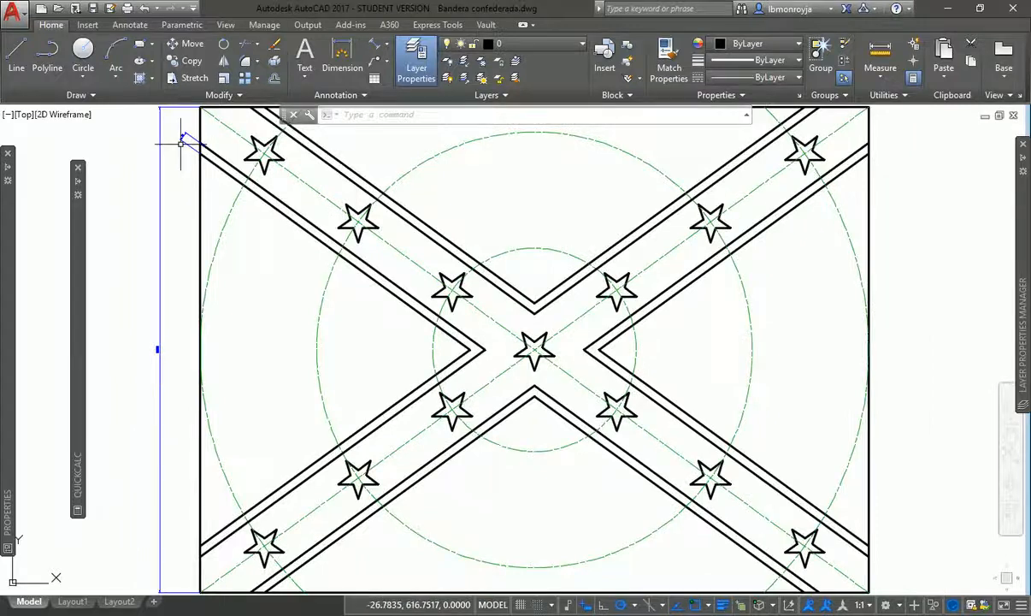
pyautogui.write('z')
pyautogui.press('Return')
pyautogui.press('Return')
pyautogui.moveTo(198, 219); pyautogui.dragTo(370, 410)
pyautogui.press('Escape')
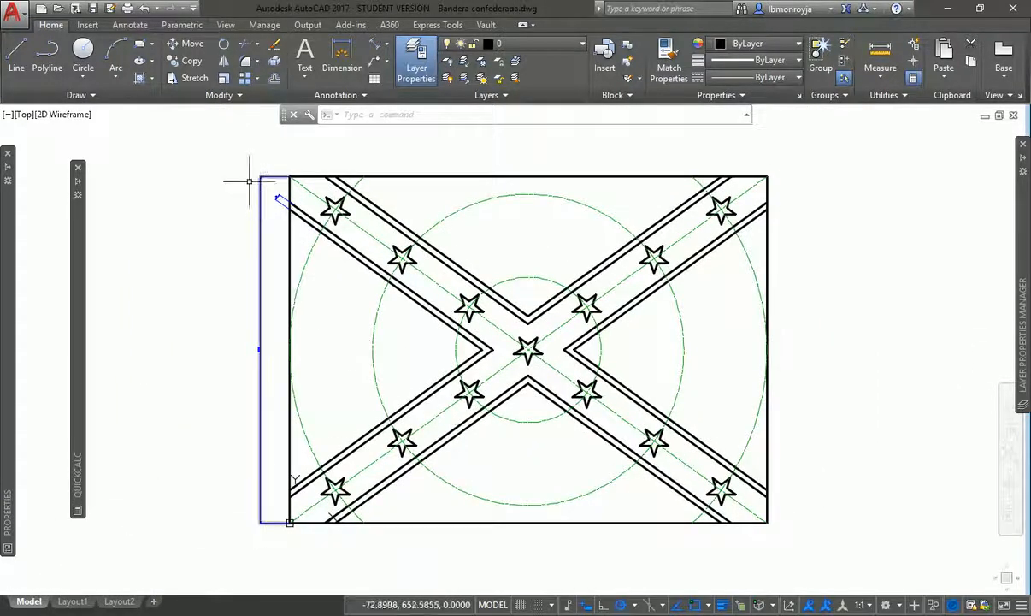
# Scale the whole flag with its dimensions by a factor of 0.25 about the centre of the middle star.
pyautogui.click(226, 153)
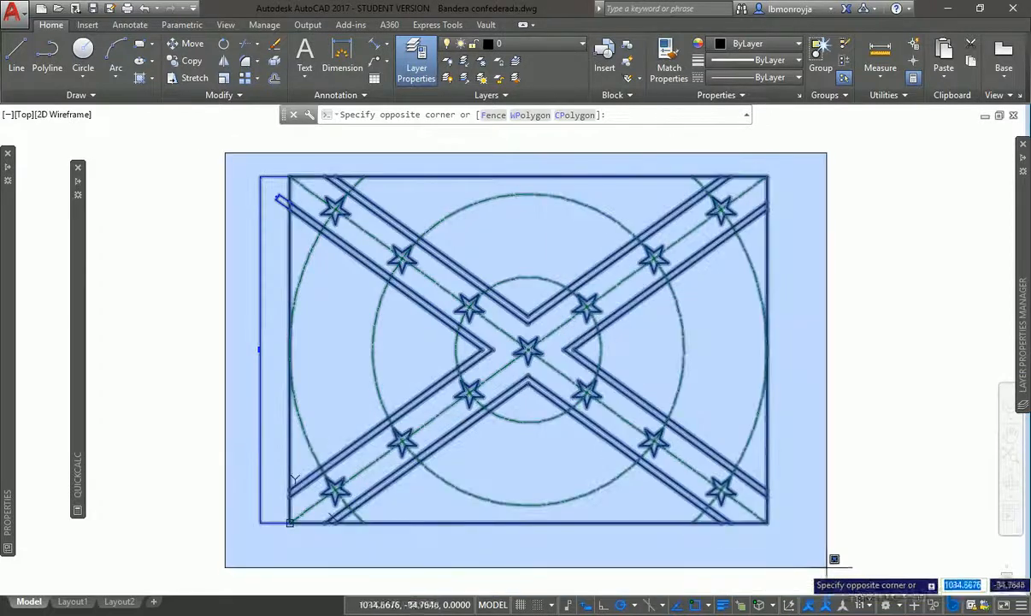
pyautogui.click(812, 560)
pyautogui.press('Escape')
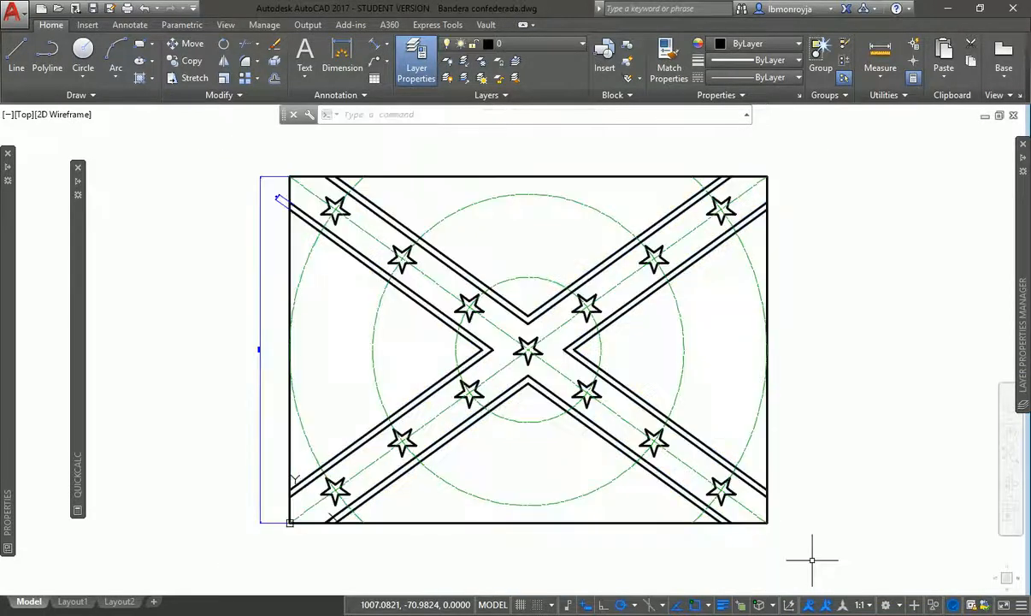
pyautogui.click(221, 163)
pyautogui.click(789, 539)
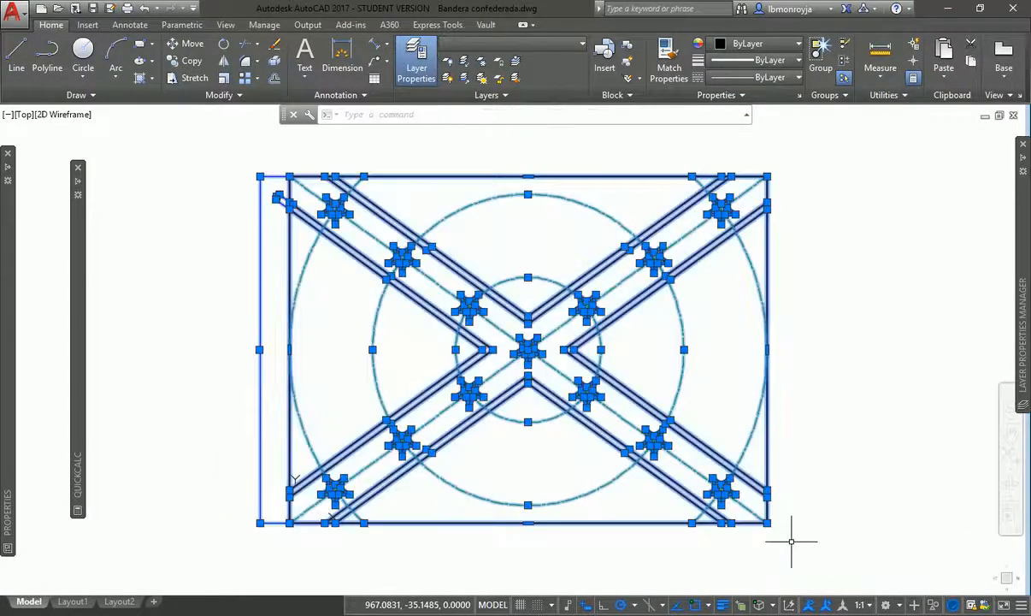
pyautogui.write('sc')
pyautogui.press('Return')
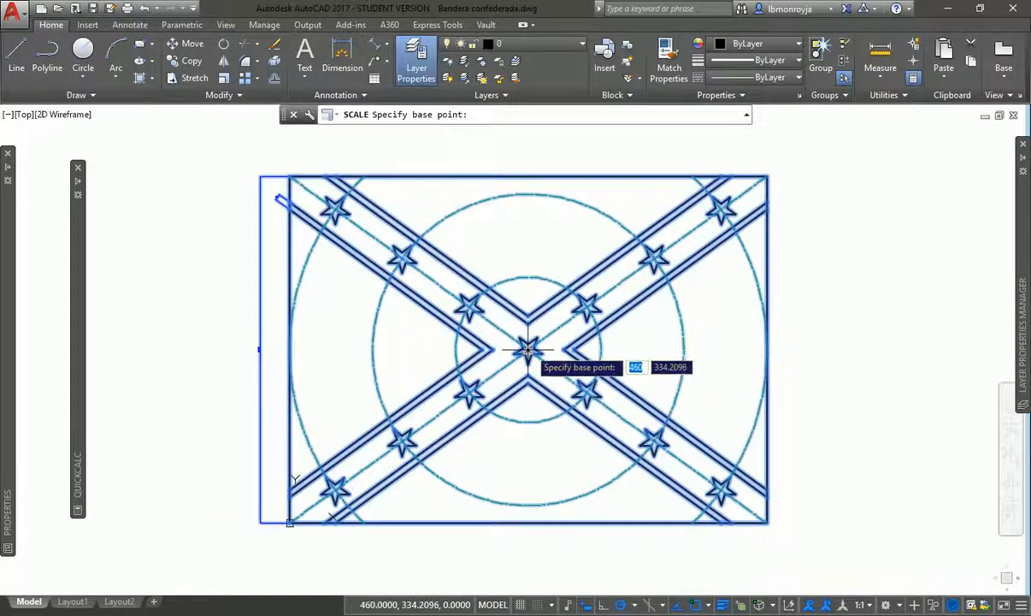
pyautogui.click(528, 349)
pyautogui.write('0.2')
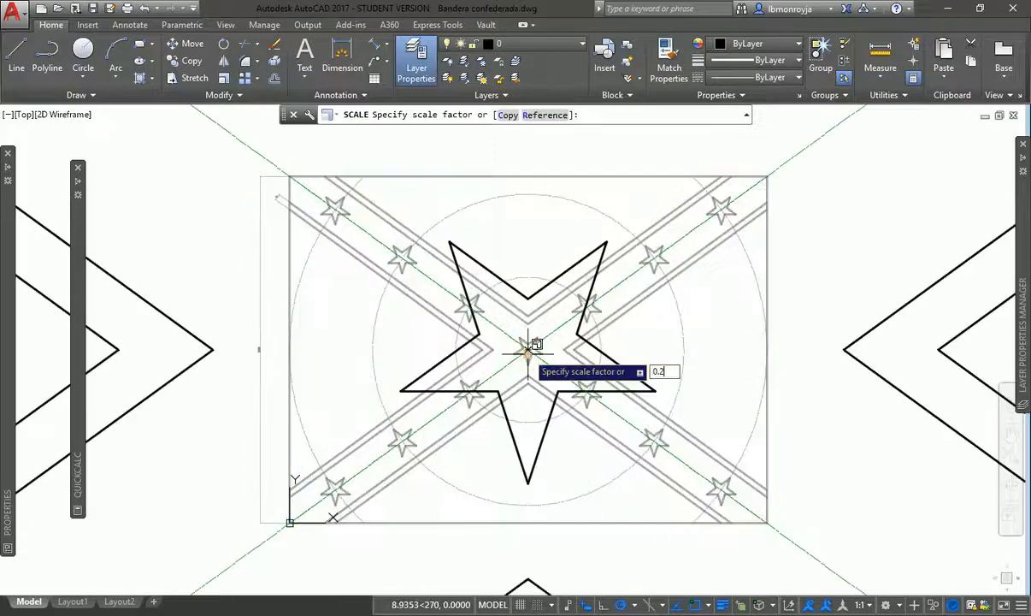
pyautogui.write('5')
pyautogui.press('Return')
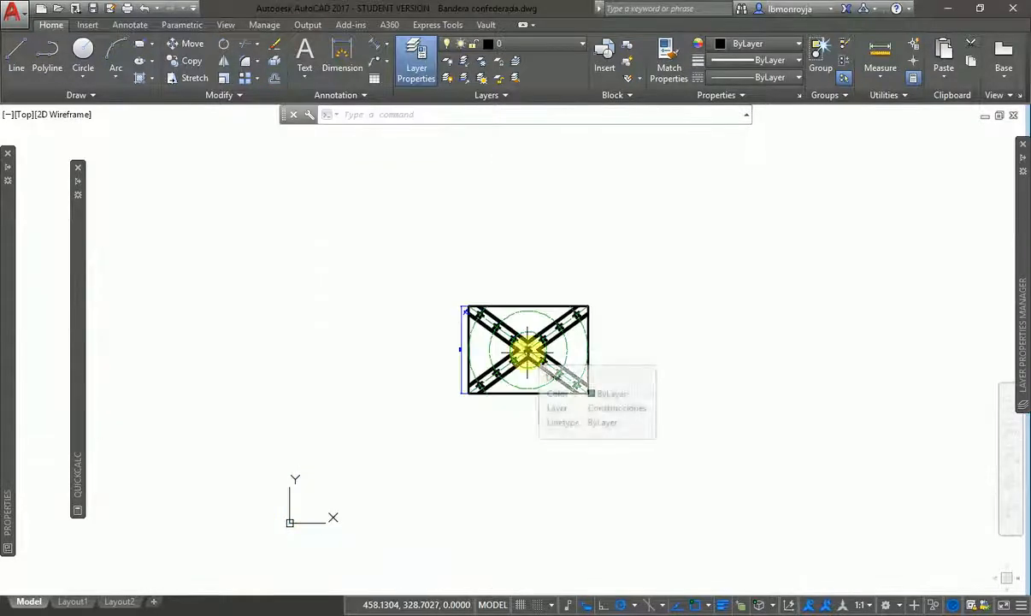
# Examine how the height and strip-width dimension texts look against the reduced flag.
pyautogui.write('z')
pyautogui.press('Return')
pyautogui.click(447, 295)
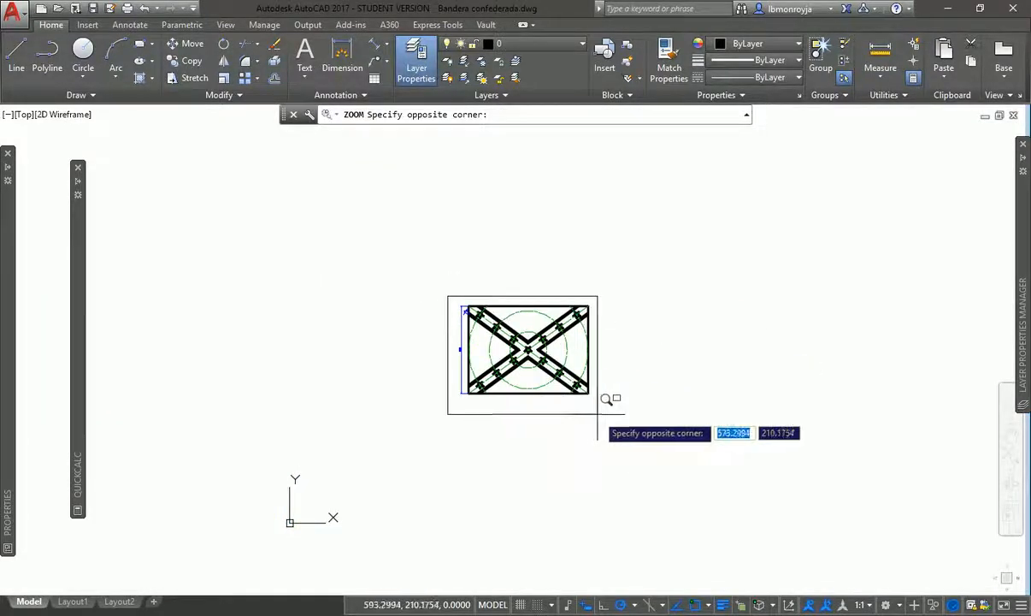
pyautogui.click(610, 394)
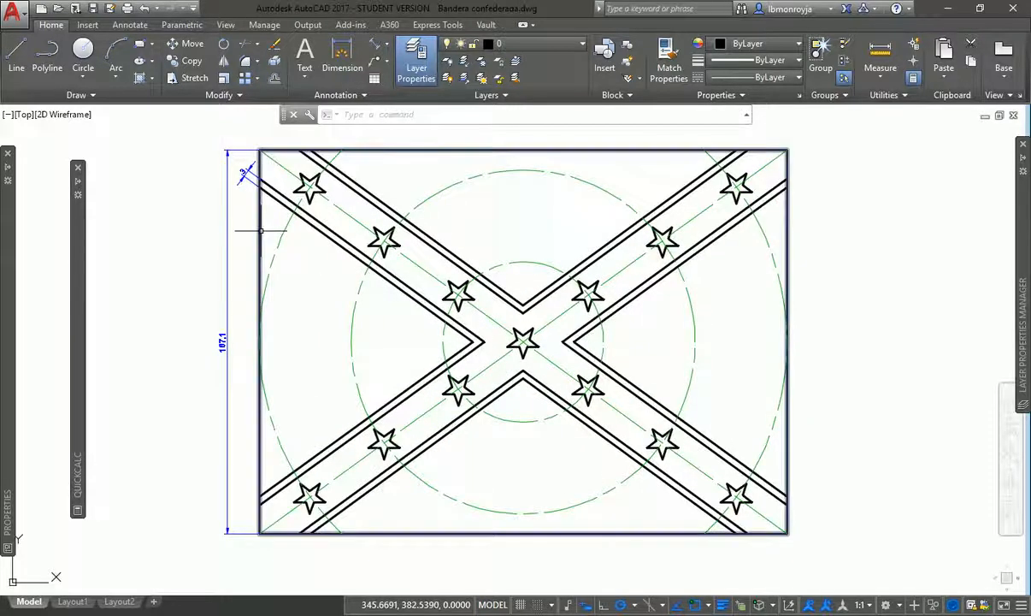
pyautogui.press('Return')
pyautogui.click(194, 136)
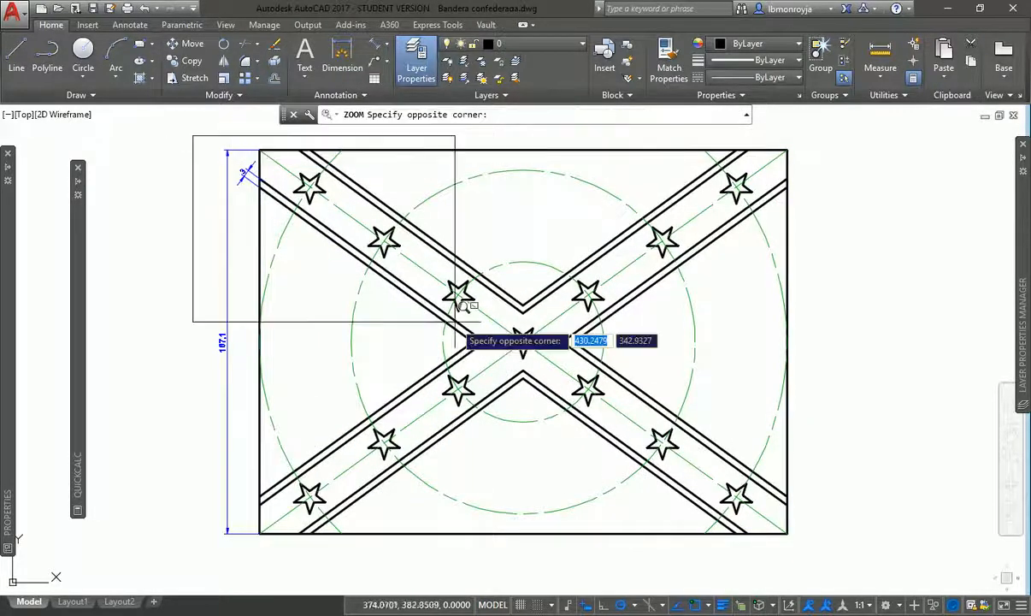
pyautogui.click(805, 545)
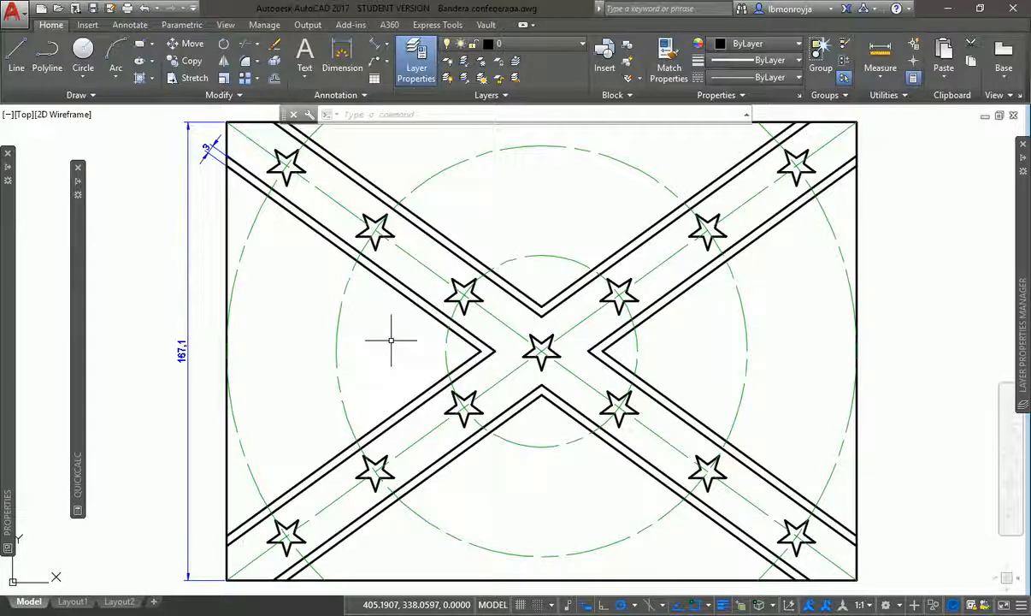
# Undo the flag's scaling, keeping the properties matched onto the strip-width dimension.
pyautogui.hotkey('ctrl', 'z')
pyautogui.hotkey('ctrl', 'z')
pyautogui.hotkey('ctrl', 'z')
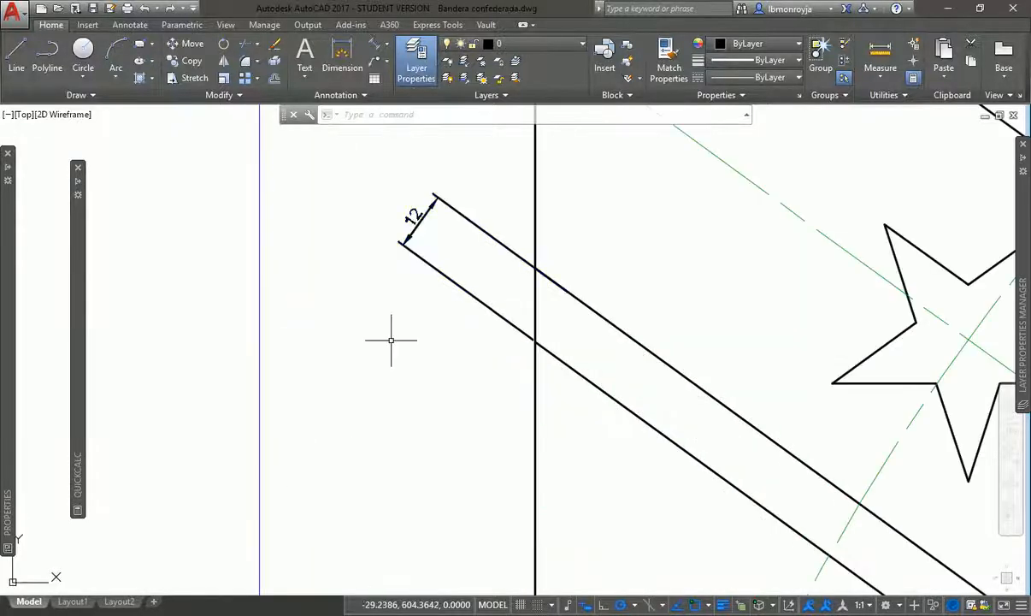
pyautogui.hotkey('ctrl', 'z')
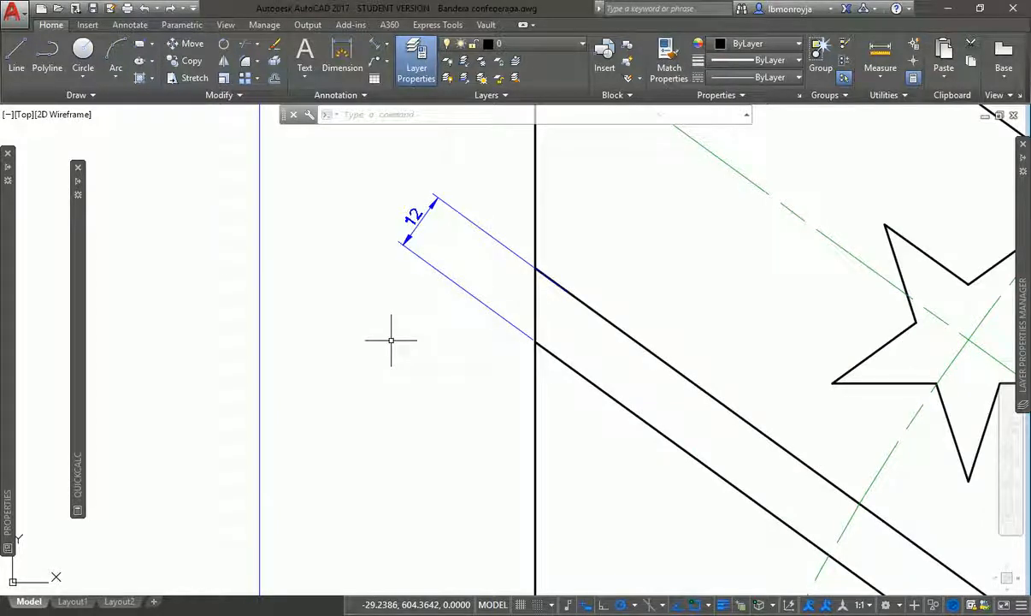
pyautogui.click(413, 215)
pyautogui.press('Escape')
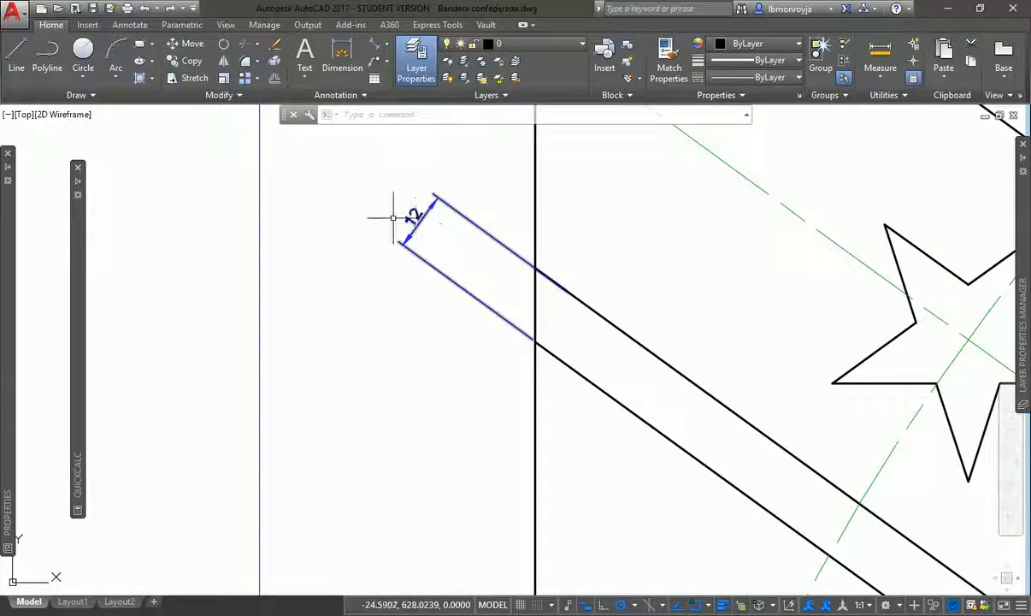
pyautogui.click(364, 96)
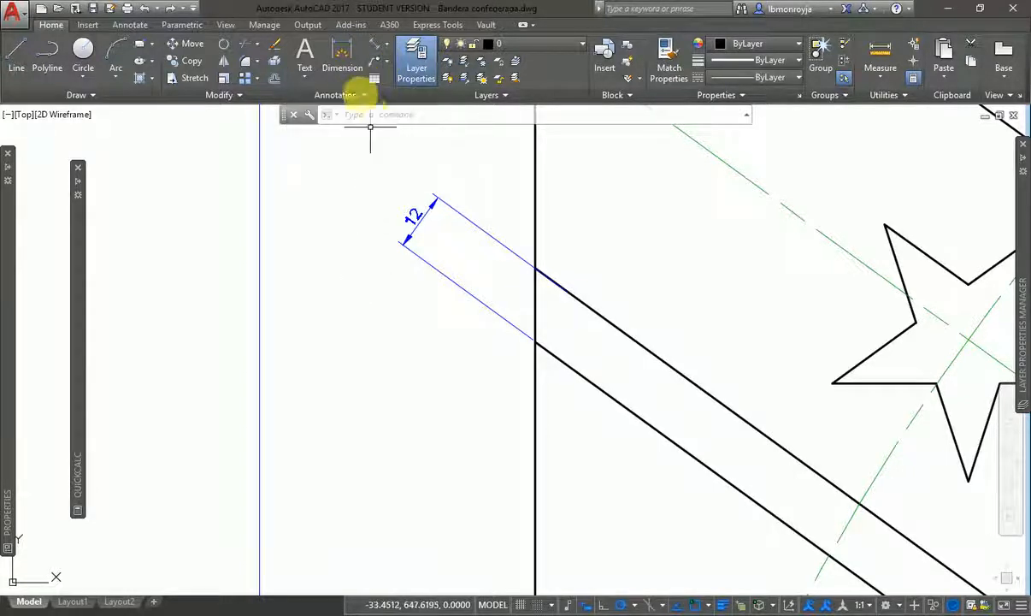
pyautogui.click(366, 93)
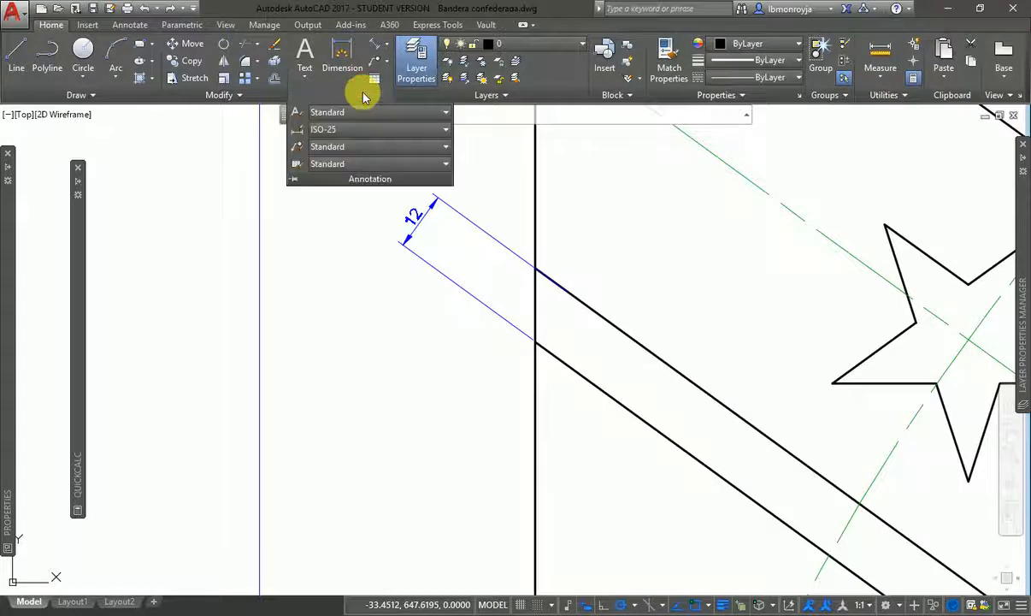
pyautogui.click(297, 133)
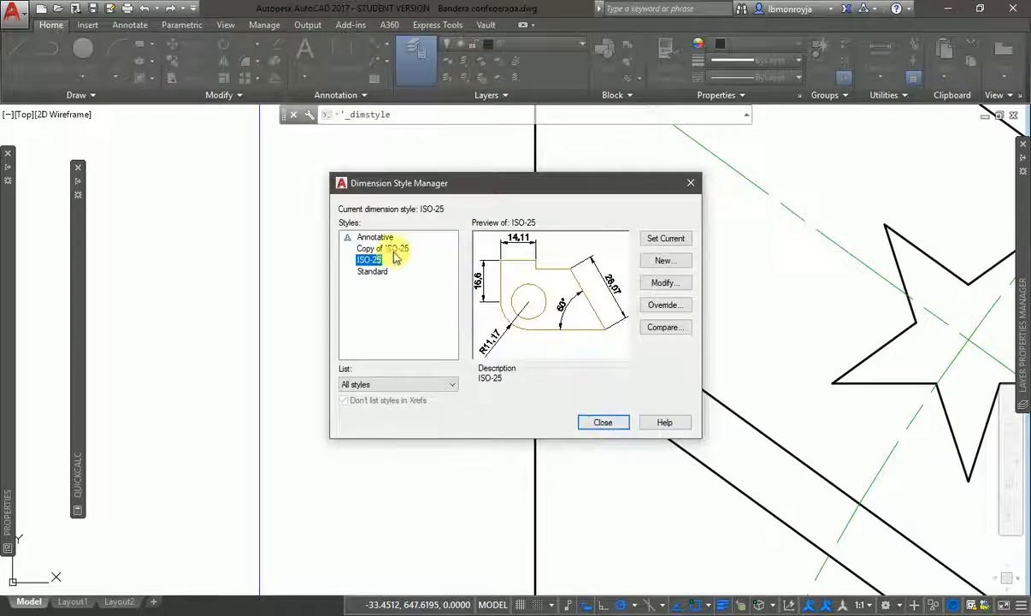
pyautogui.click(601, 422)
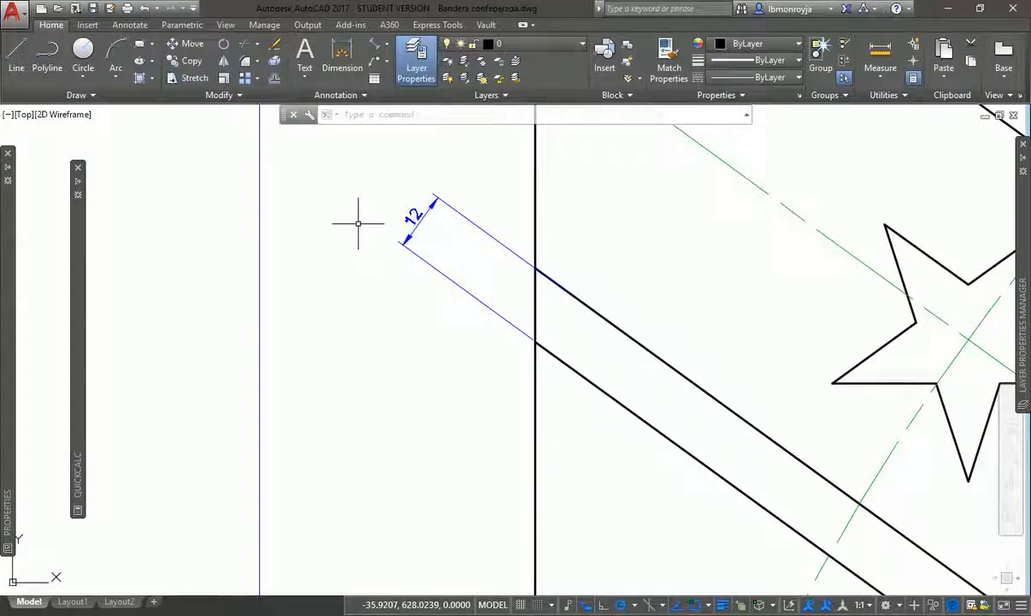
pyautogui.write('D')
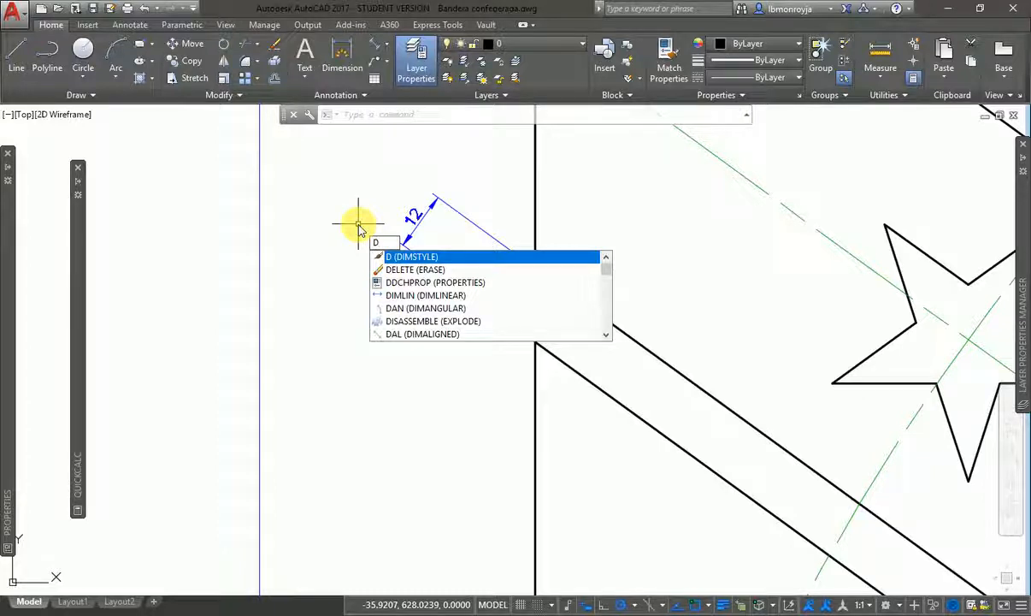
pyautogui.press('Return')
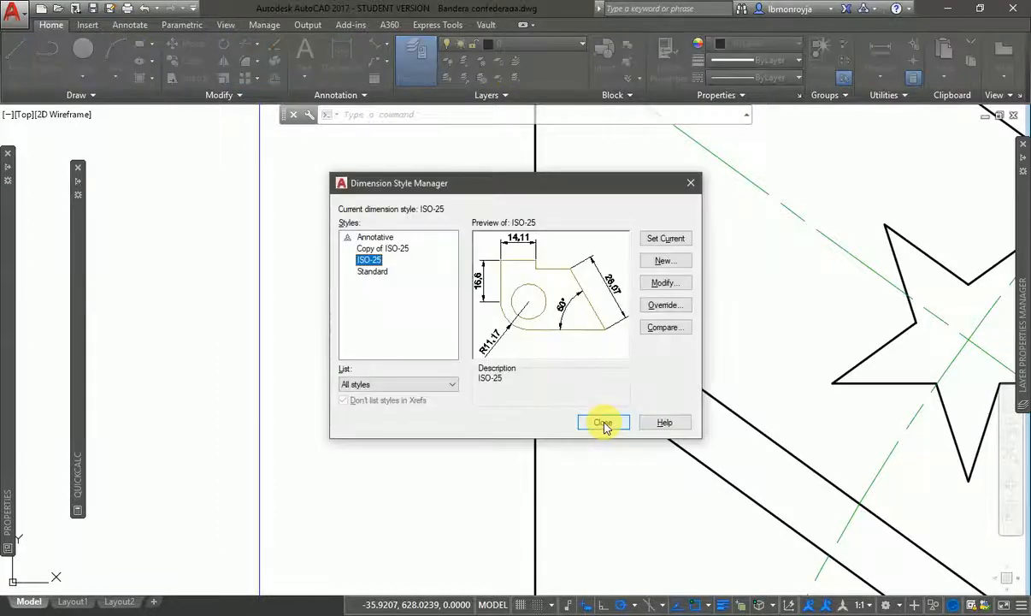
pyautogui.click(602, 423)
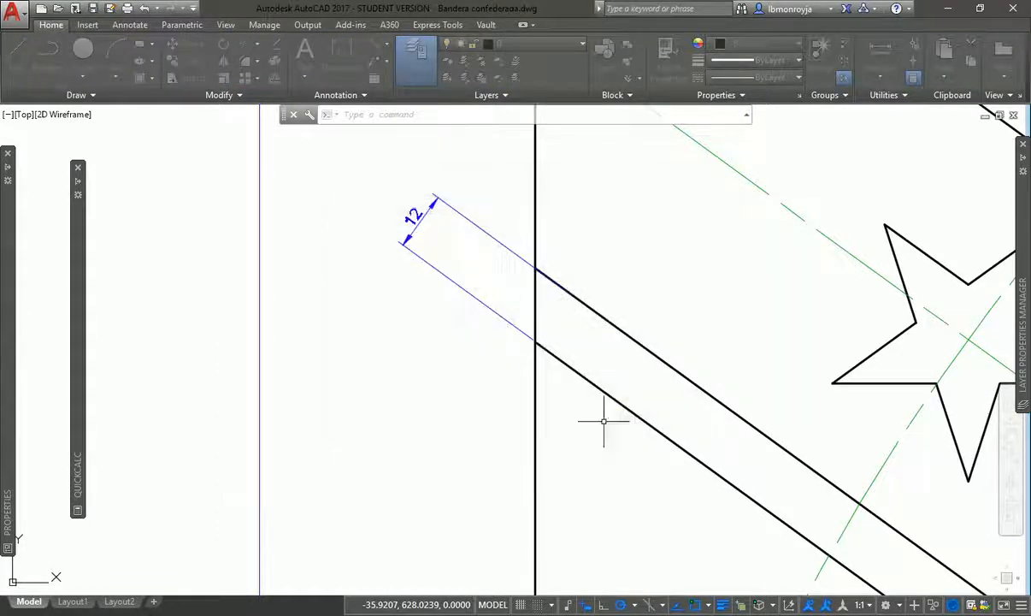
# Turn on the classic menu bar and use it to bring up the Dimension Style Manager.
pyautogui.click(196, 9)
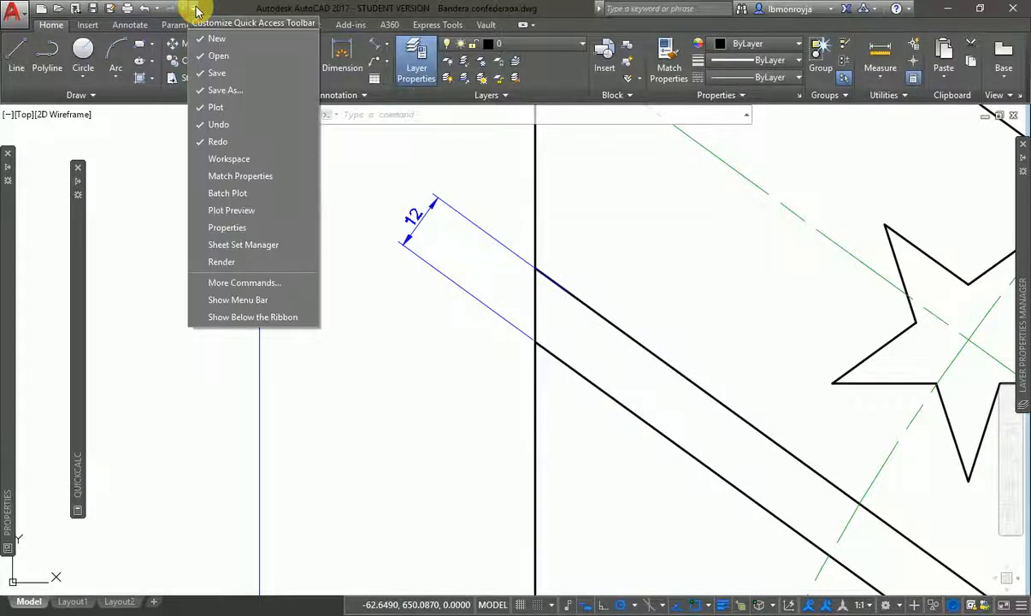
pyautogui.click(223, 298)
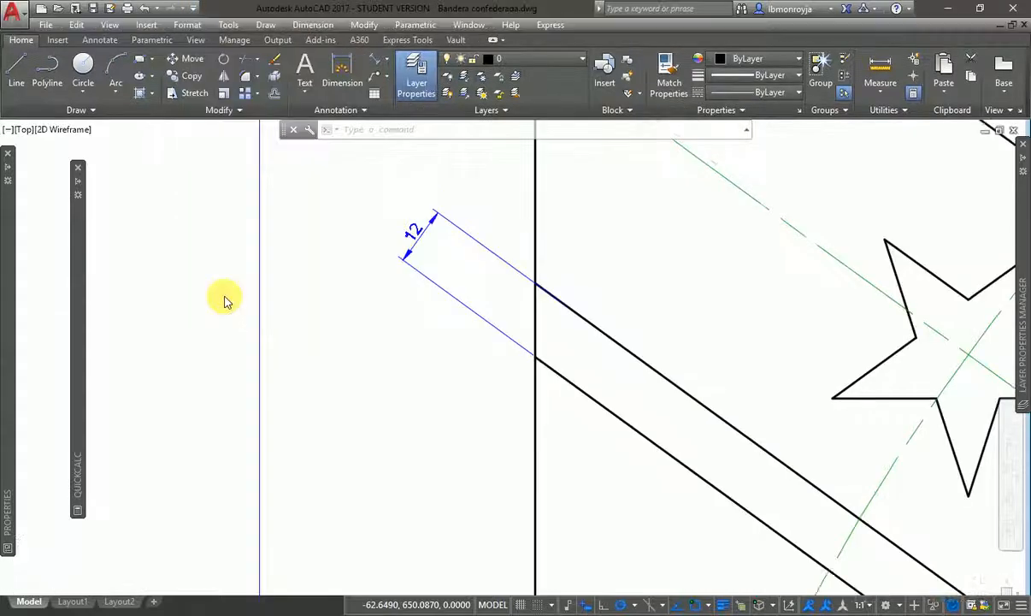
pyautogui.click(312, 25)
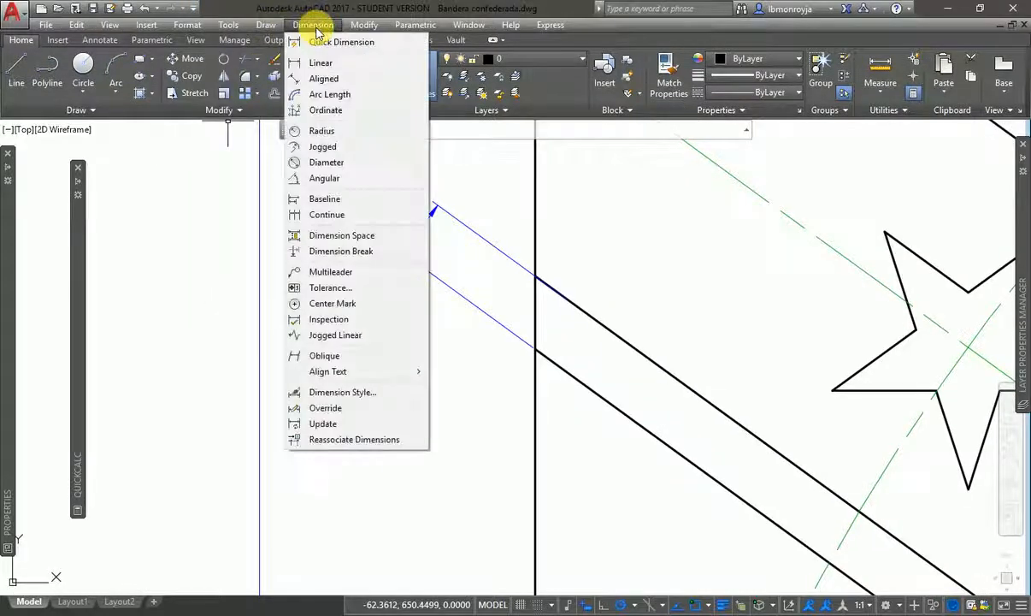
pyautogui.click(346, 393)
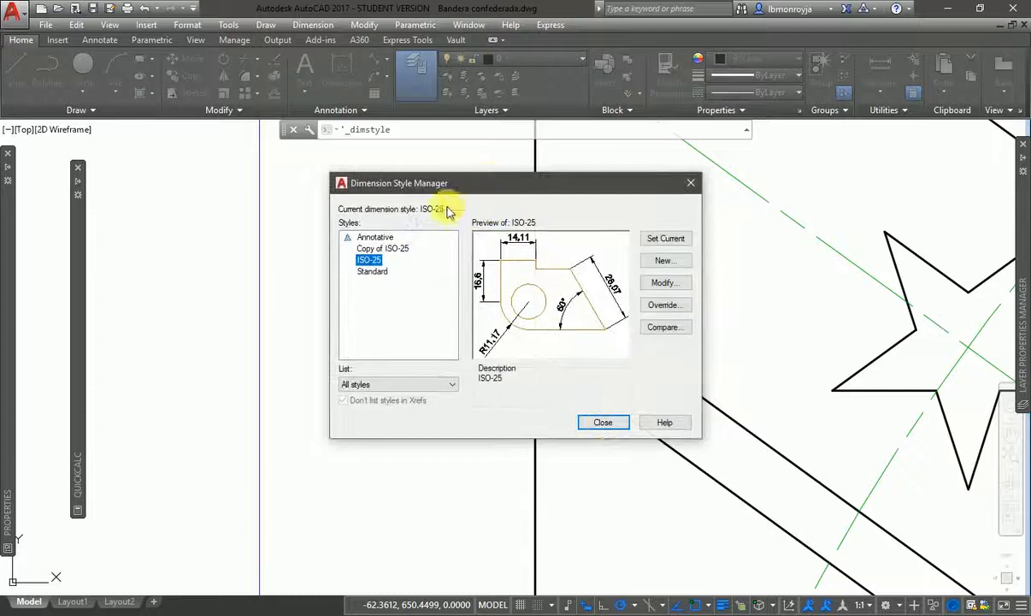
# Delete the dimension style Copy of ISO-25 from the drawing.
pyautogui.click(385, 248)
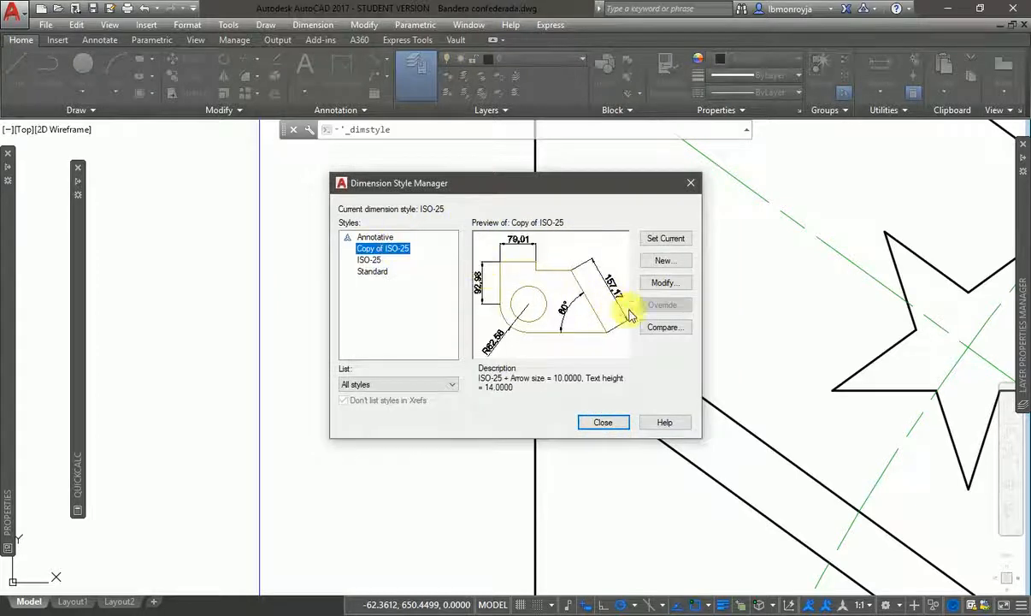
pyautogui.rightClick(384, 248)
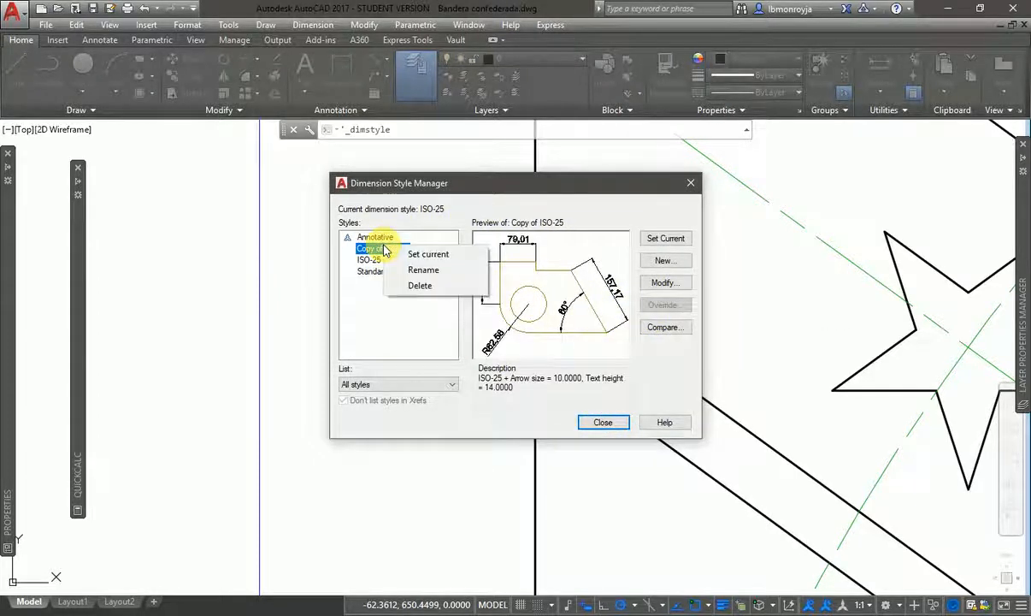
pyautogui.click(411, 287)
pyautogui.click(546, 322)
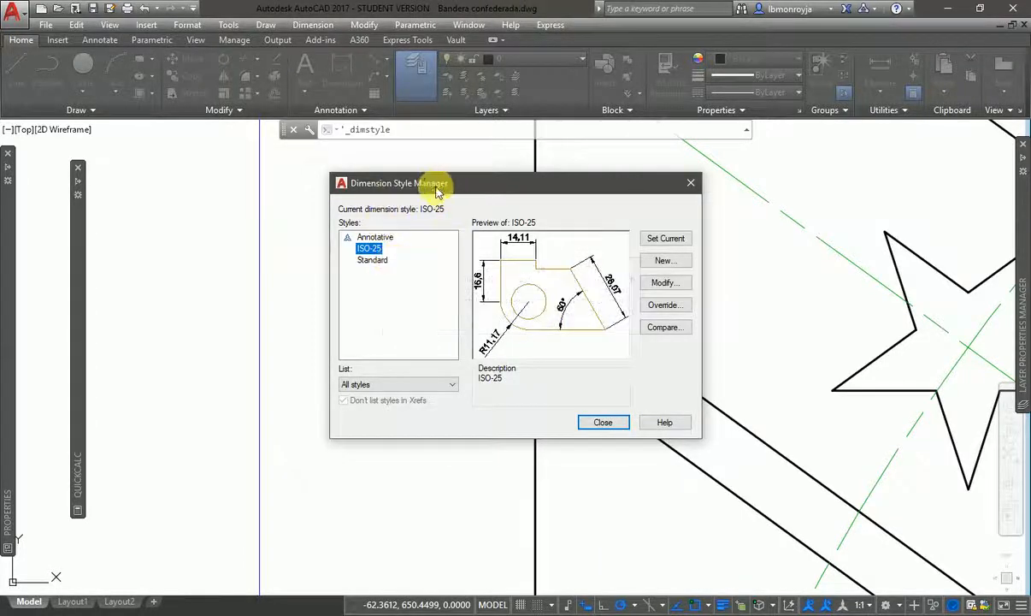
# Create a new dimension style named Texto 14 mm, based on ISO-25 and used for all dimensions.
pyautogui.moveTo(446, 183); pyautogui.dragTo(404, 184)
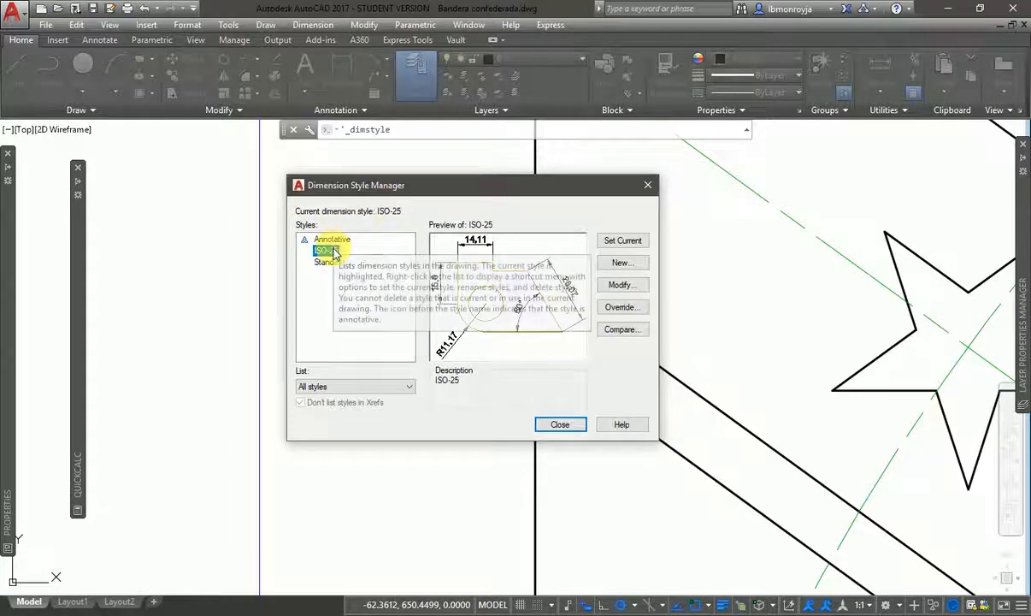
pyautogui.click(316, 318)
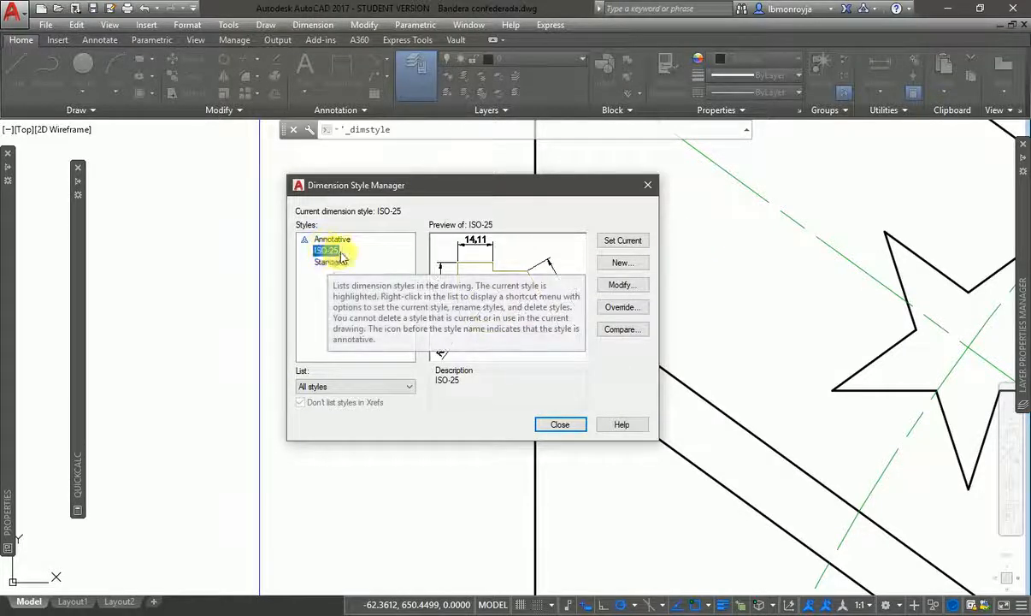
pyautogui.click(622, 265)
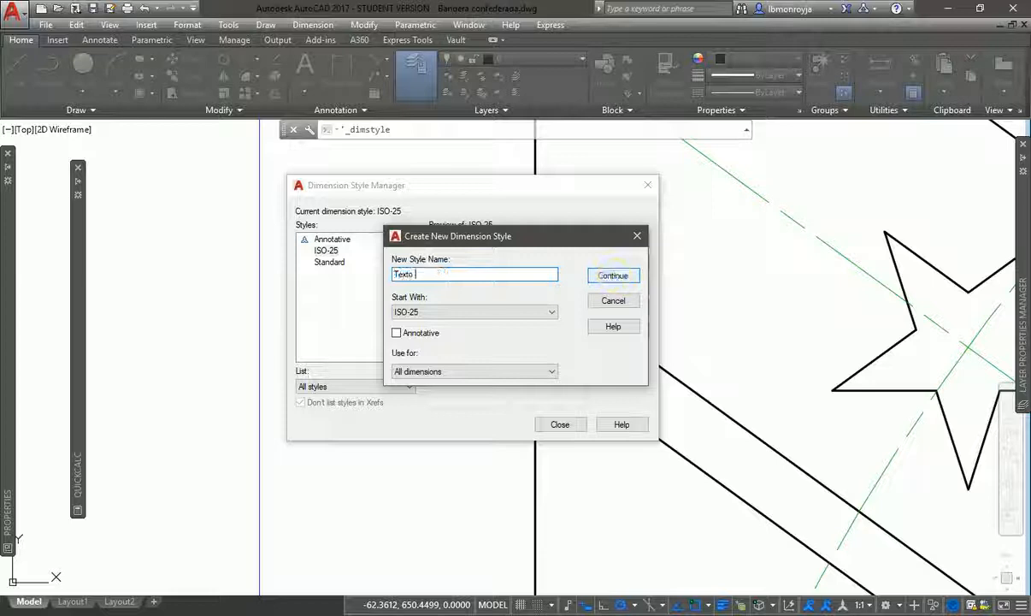
pyautogui.write('14')
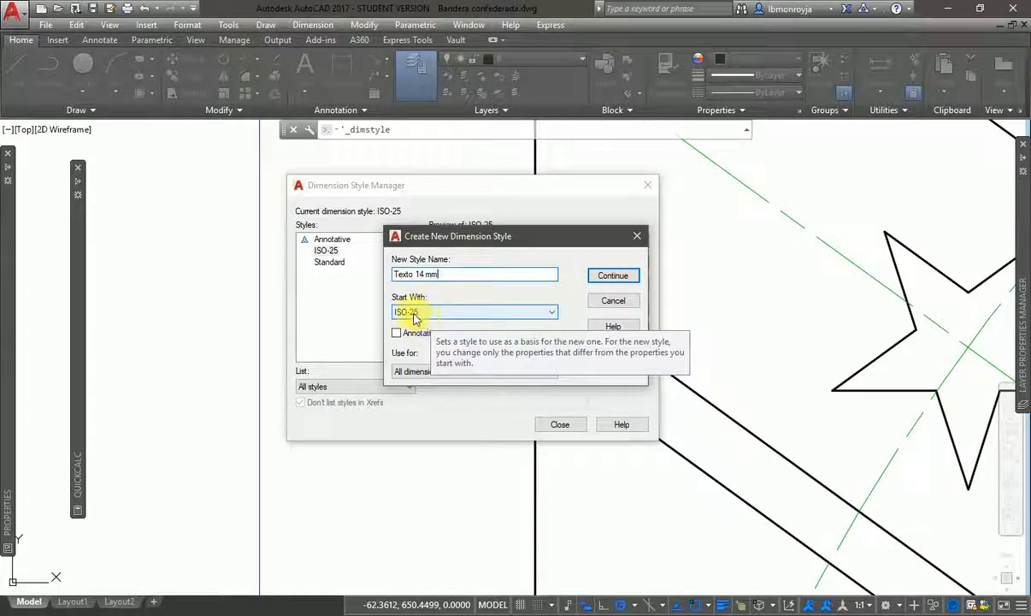
pyautogui.click(614, 277)
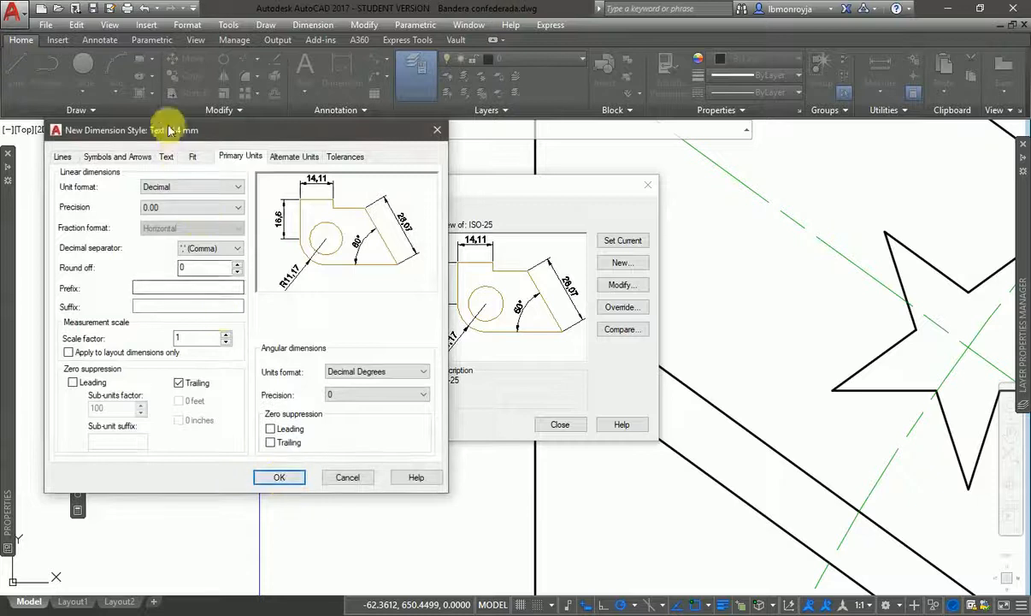
pyautogui.moveTo(169, 130); pyautogui.dragTo(478, 168)
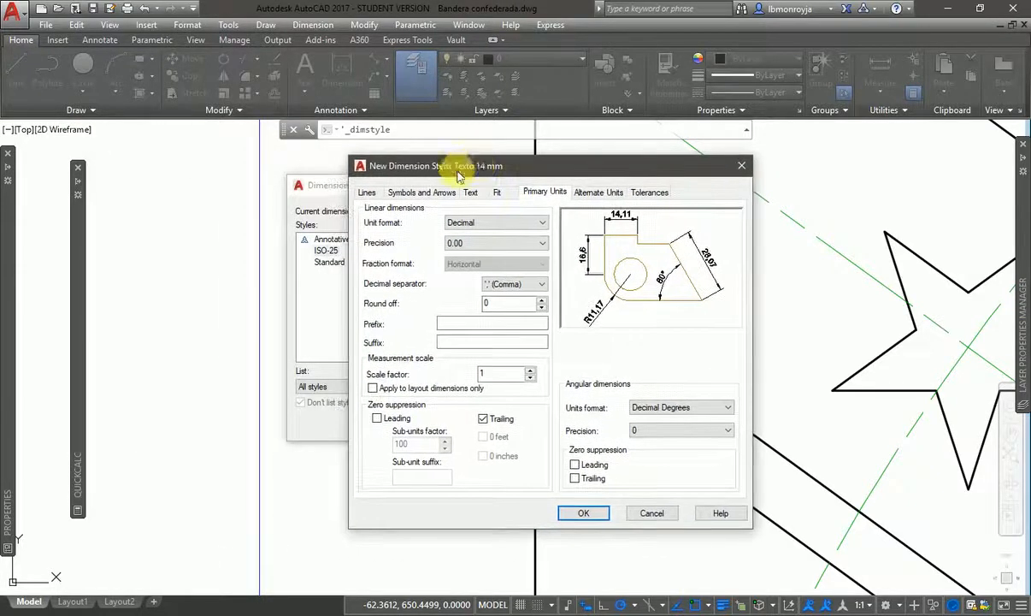
# Check the new style's baseline spacing setting and add the line "Baseline spacing = 2 T (1.5T)" to the Notepad notes.
pyautogui.click(368, 197)
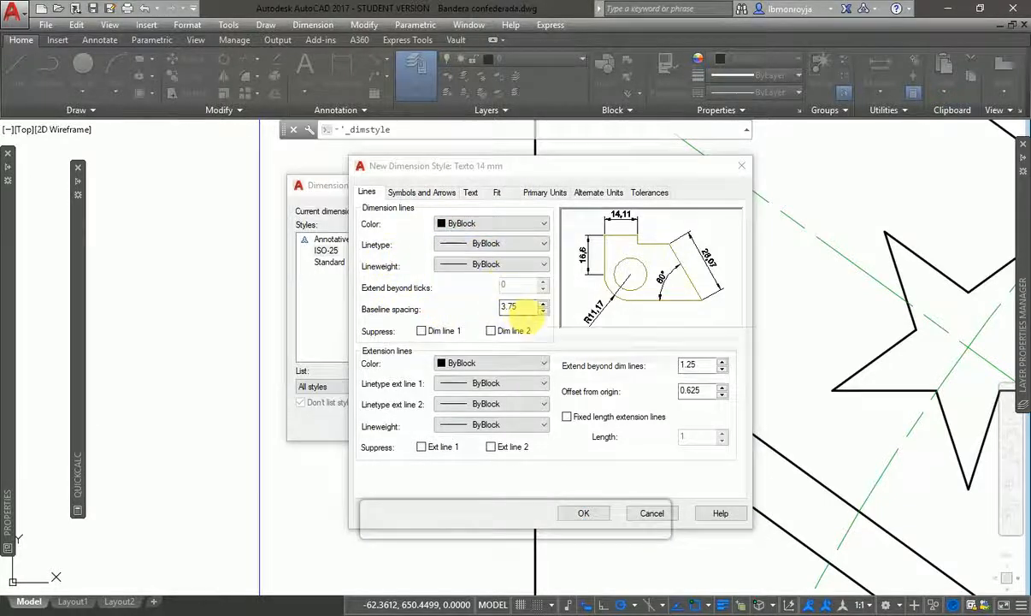
pyautogui.moveTo(516, 311)
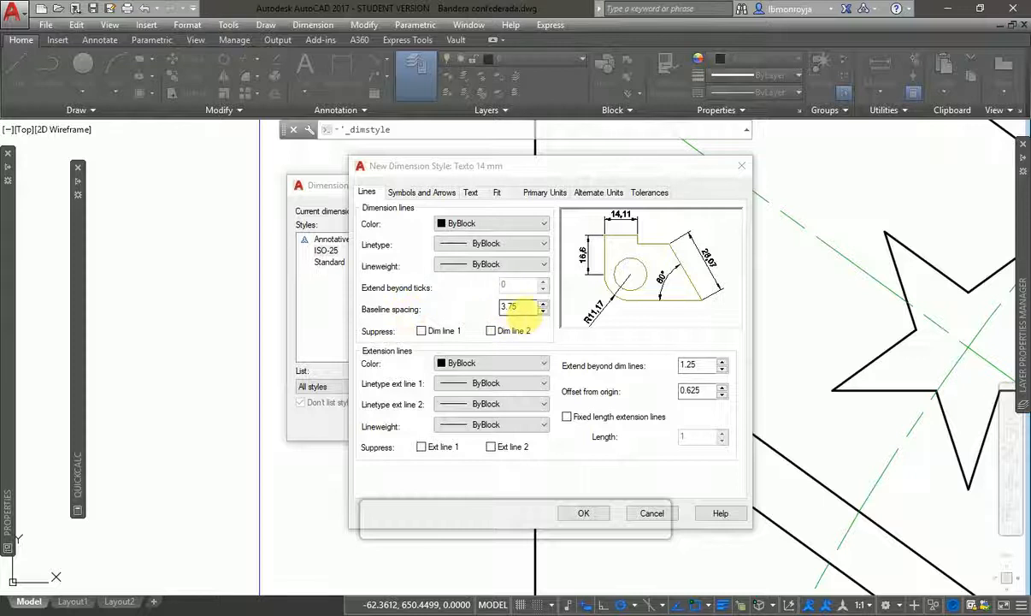
pyautogui.doubleClick(518, 306)
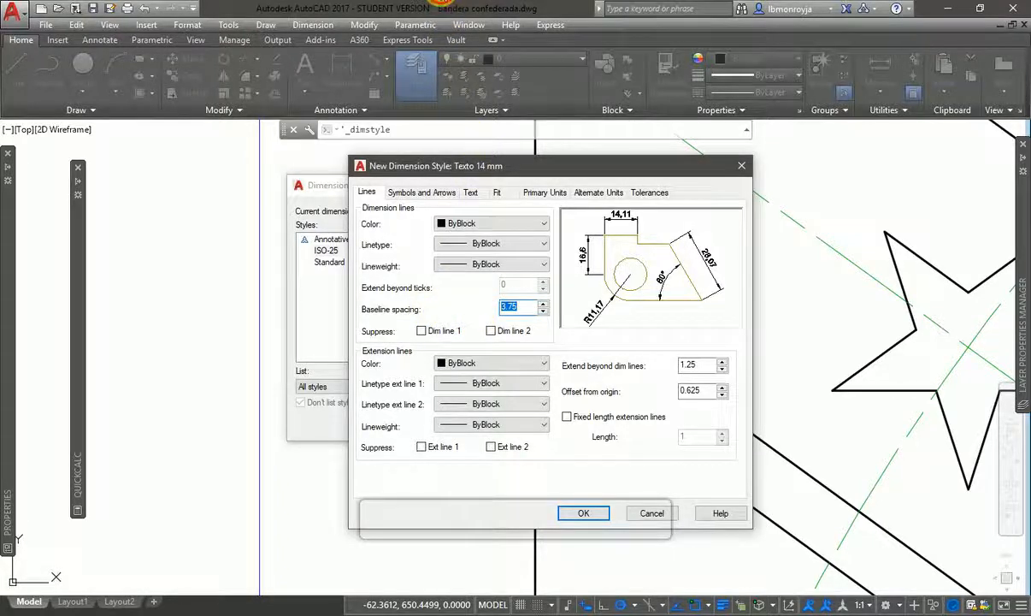
pyautogui.hotkey('alt', 'Tab')
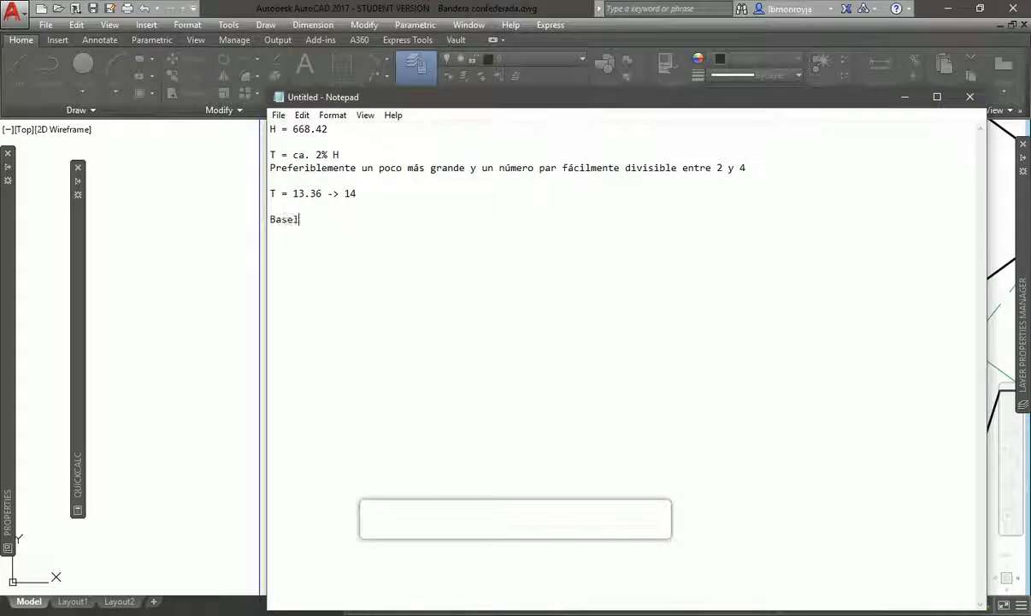
pyautogui.write('Baseline spaci')
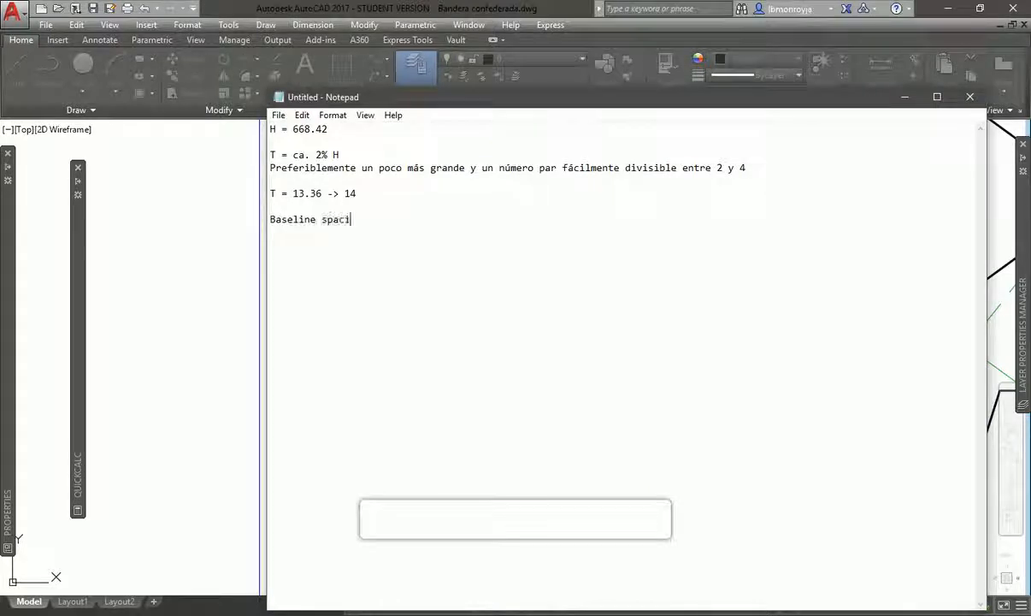
pyautogui.write('ng = ')
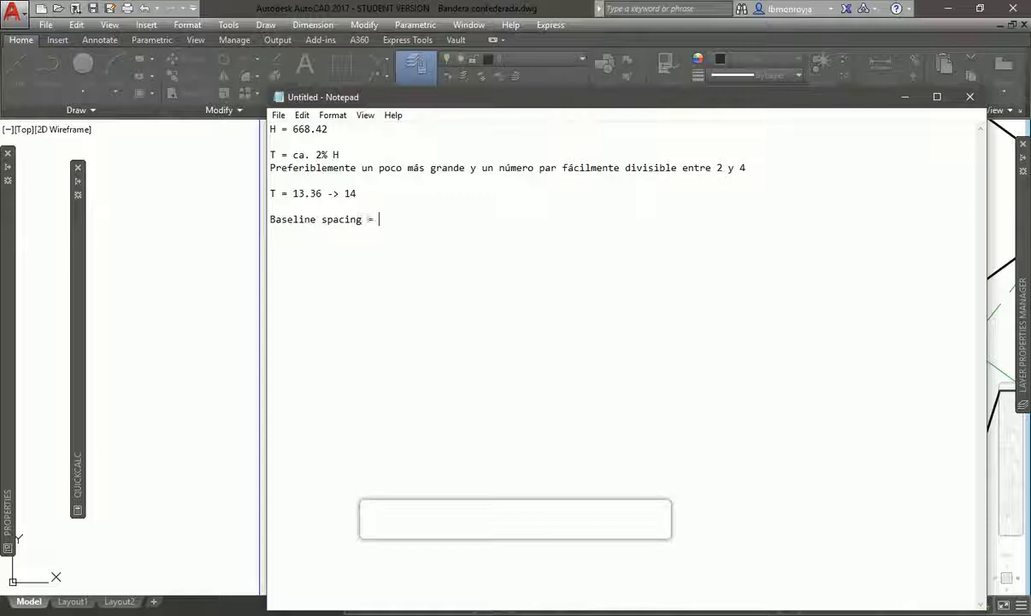
pyautogui.write('2')
pyautogui.write(' T )(')
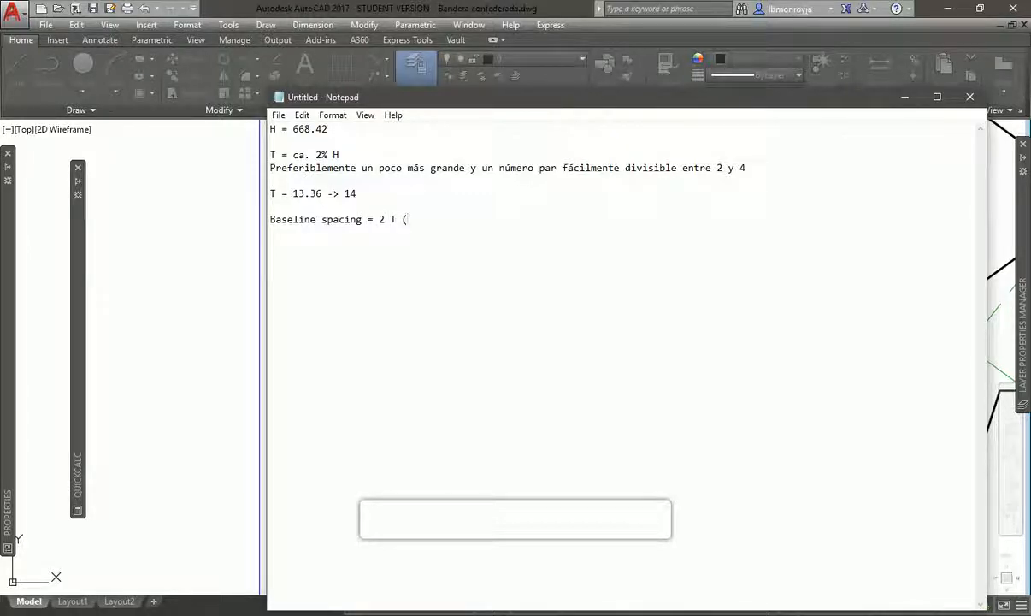
pyautogui.write('.5T')
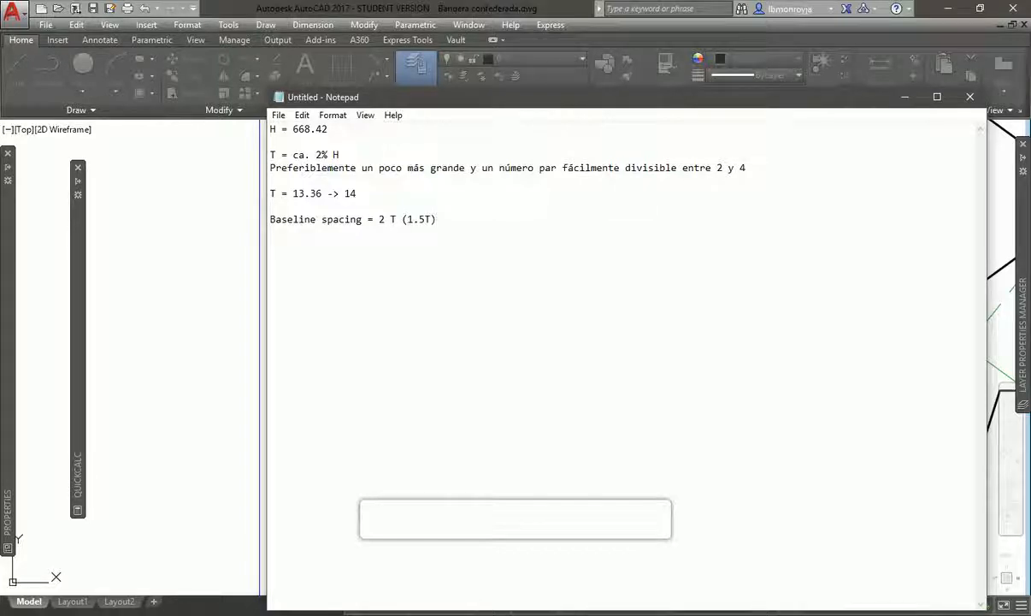
# Switch back to AutoCAD and set the Texto 14 mm style's baseline spacing to 28.
pyautogui.hotkey('alt', 'Tab')
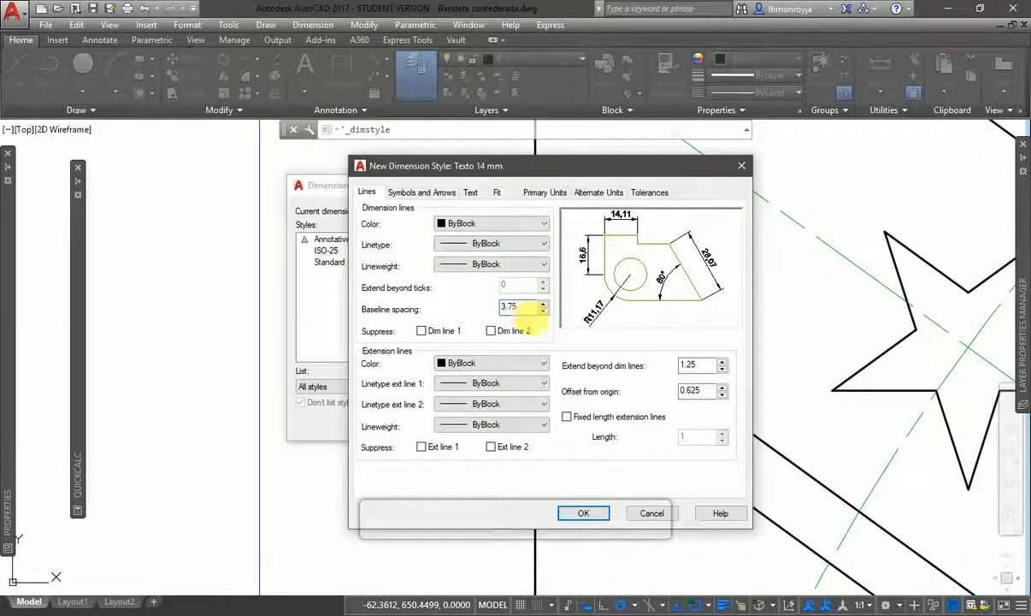
pyautogui.doubleClick(524, 306)
pyautogui.write('28')
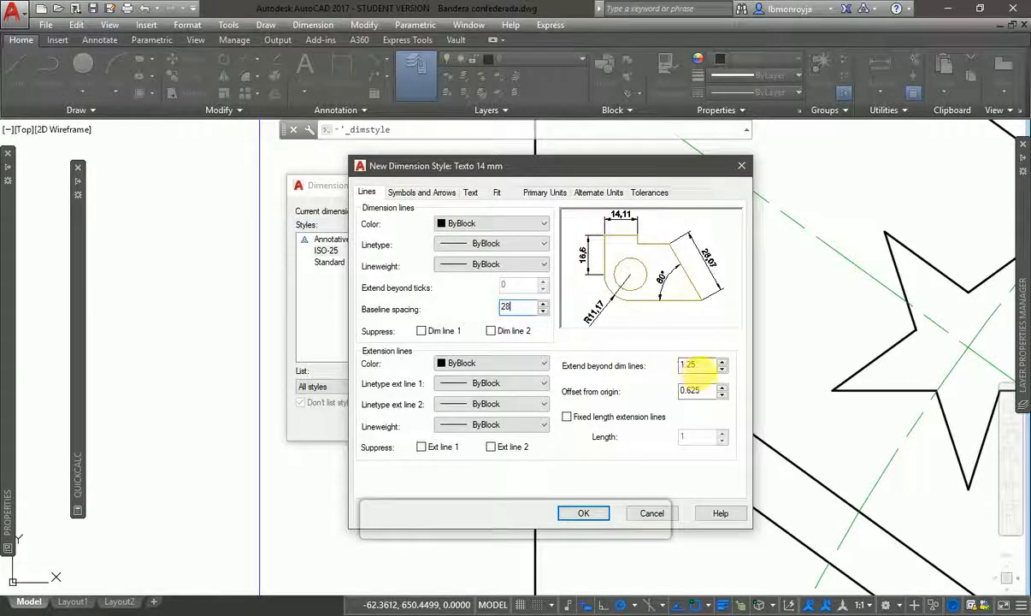
# Make the style's extension lines extend 7 beyond the dimension lines, with an offset from origin of 3.5.
pyautogui.doubleClick(695, 365)
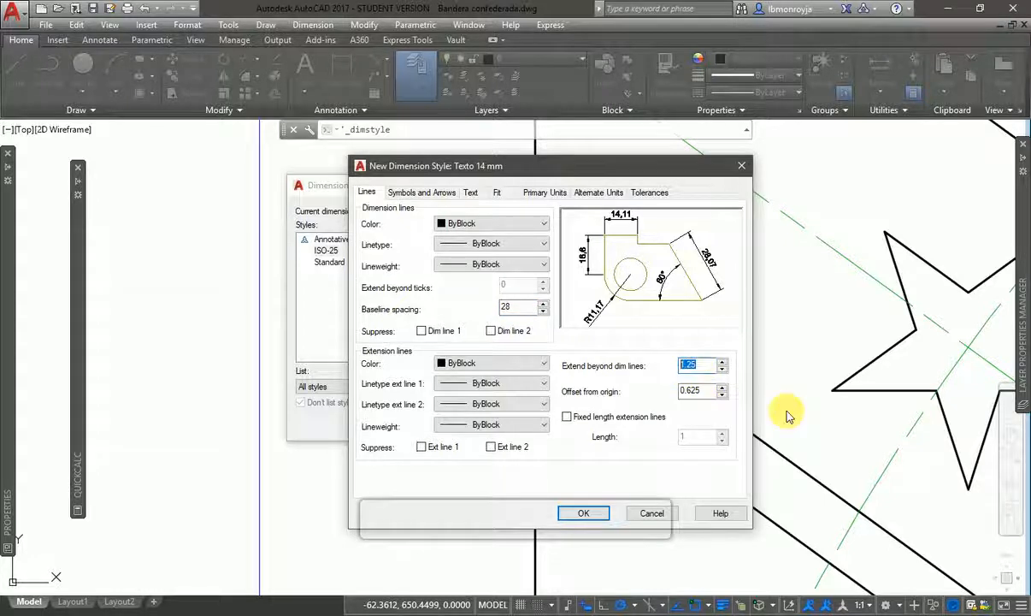
pyautogui.write('7')
pyautogui.press('Tab')
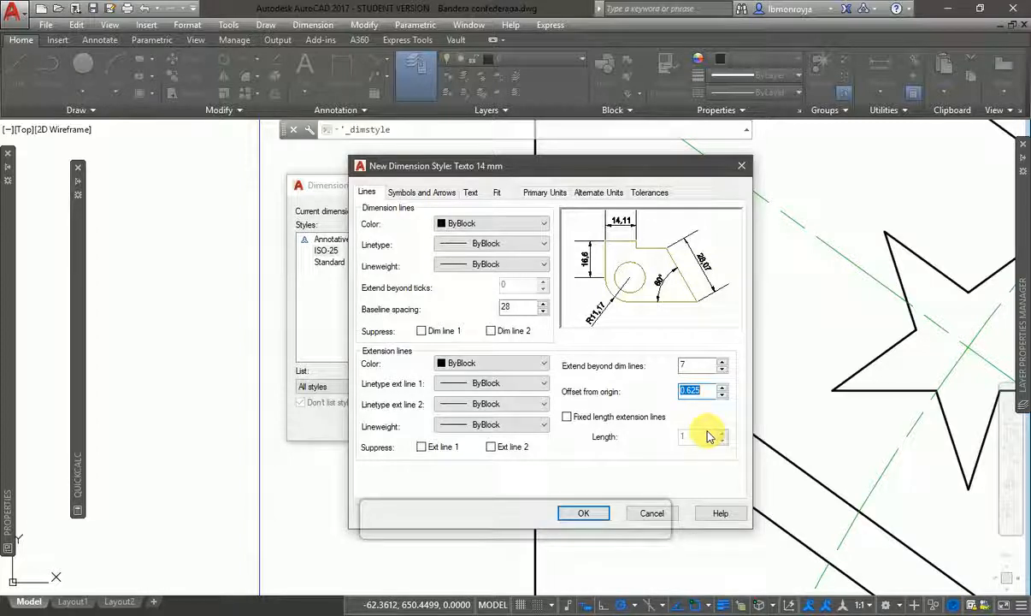
pyautogui.write('3.5')
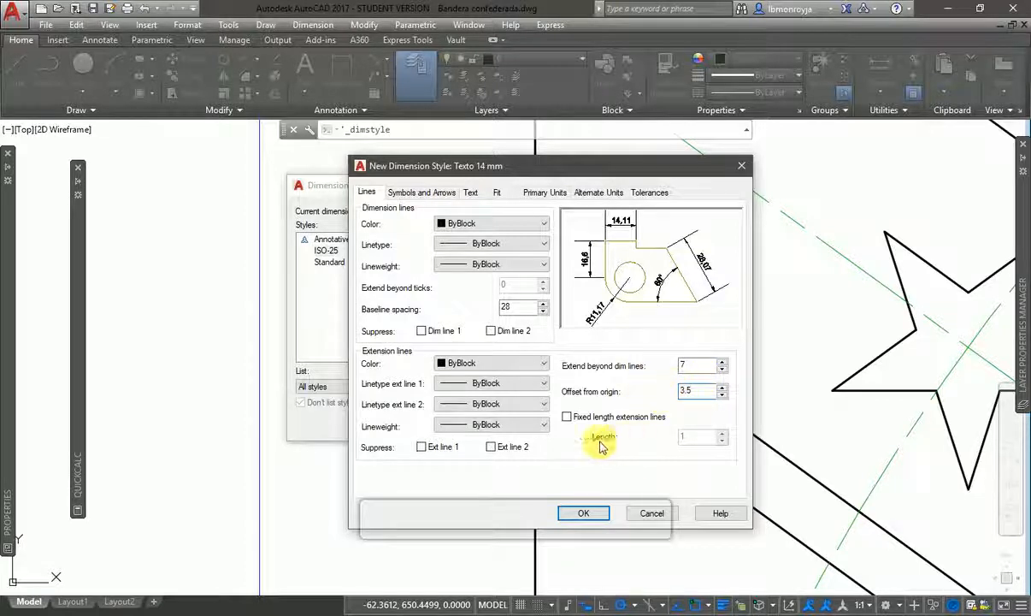
# Set the Texto 14 mm style's first, second and leader arrowheads to Closed blank.
pyautogui.click(420, 194)
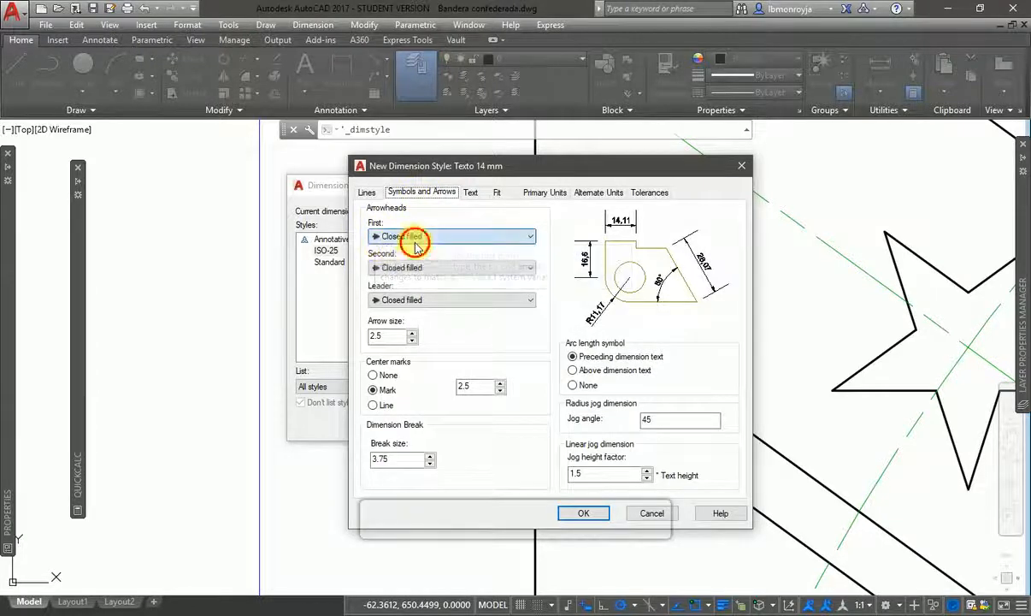
pyautogui.click(417, 237)
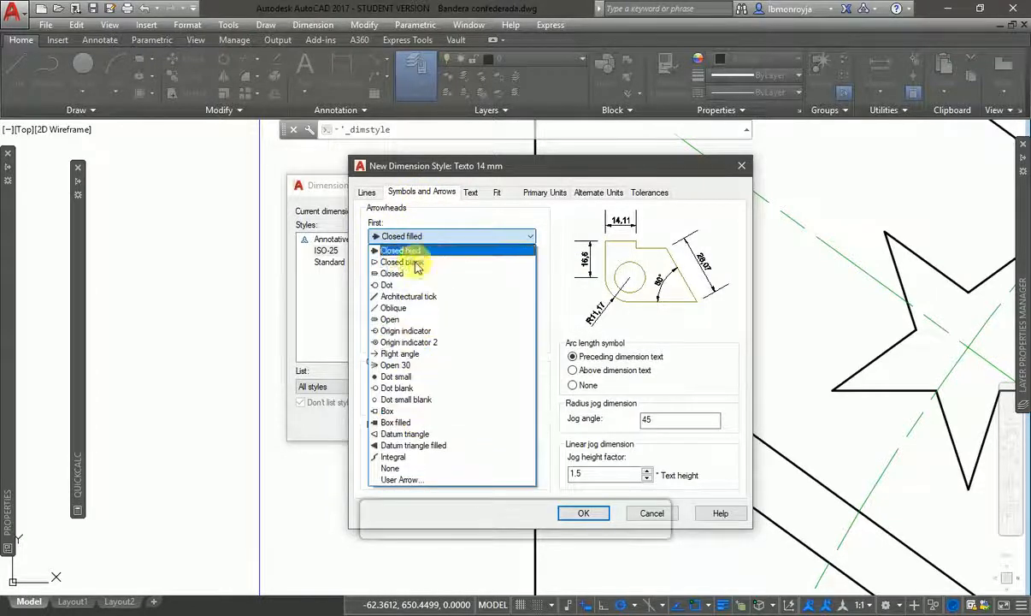
pyautogui.click(379, 262)
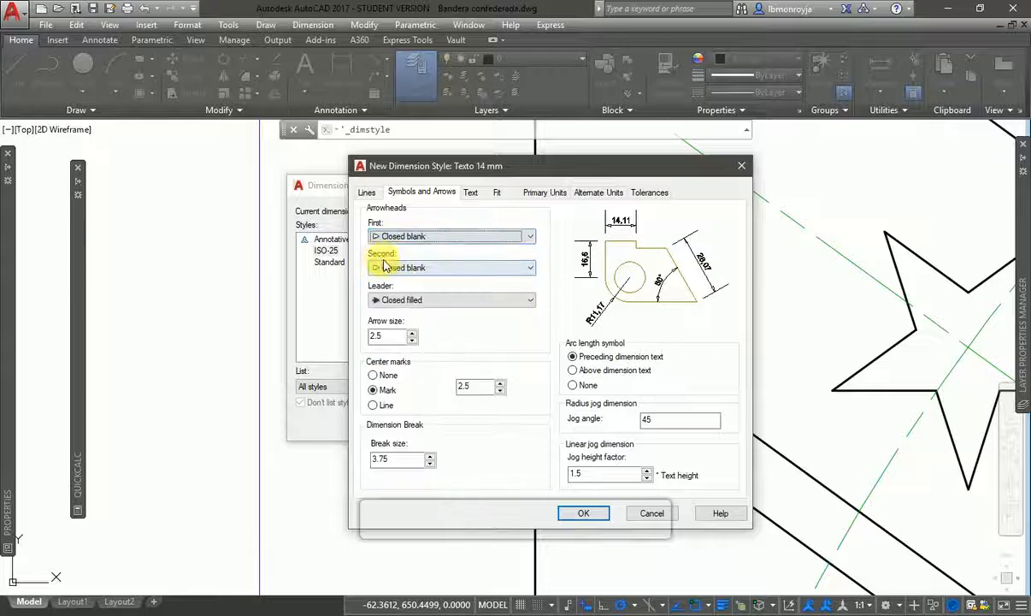
pyautogui.click(380, 268)
pyautogui.click(386, 293)
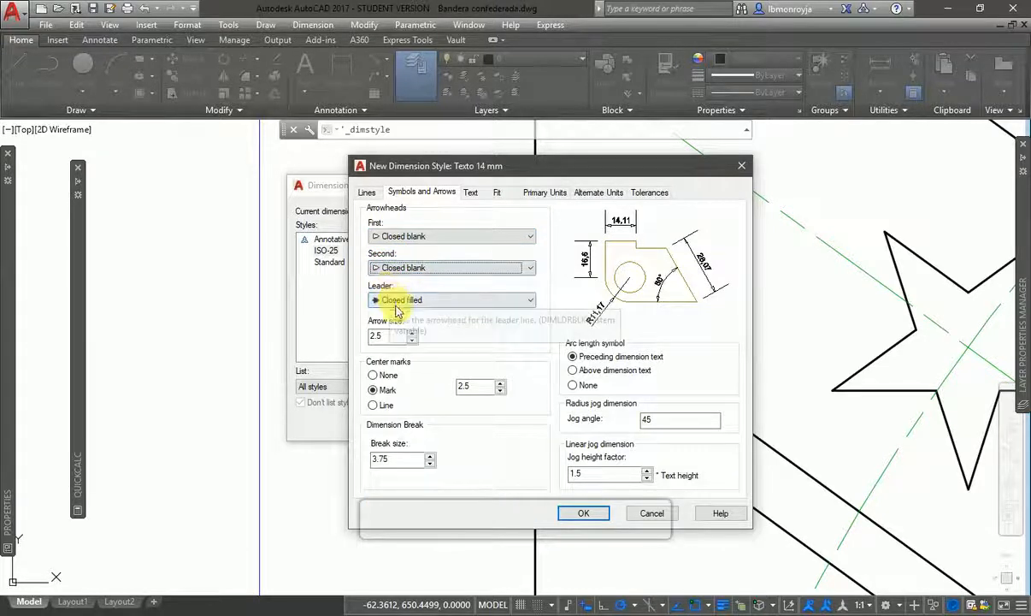
pyautogui.click(393, 299)
pyautogui.click(395, 327)
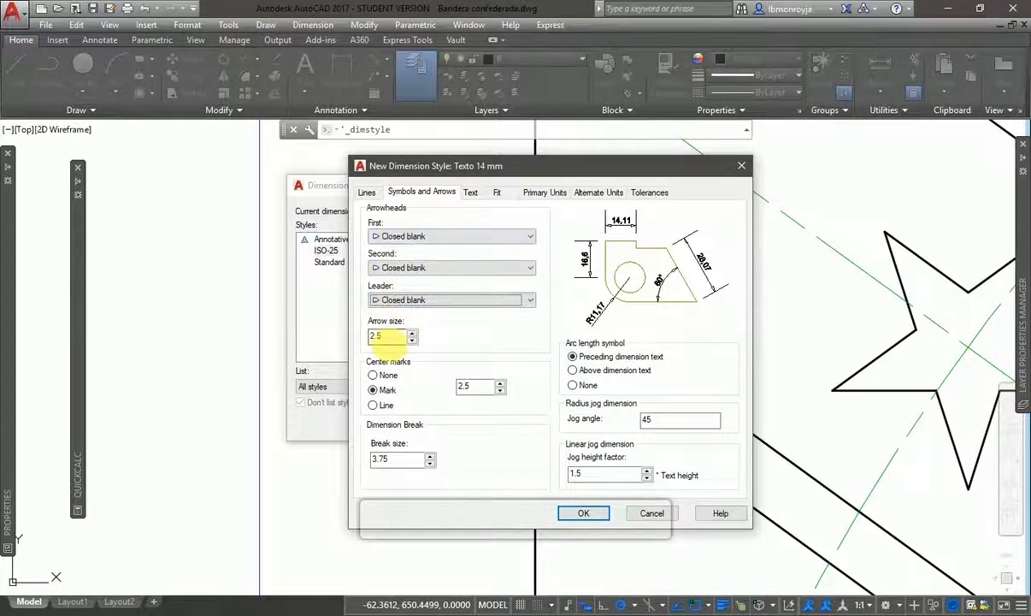
# Set the style's arrow size to 14 and its center mark size to 14.
pyautogui.doubleClick(378, 336)
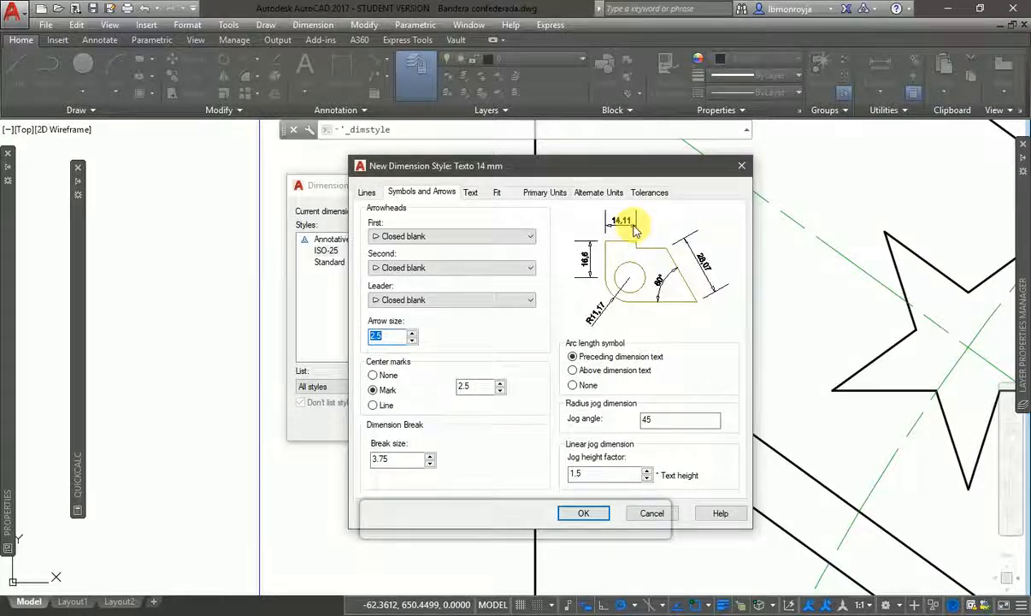
pyautogui.write('7')
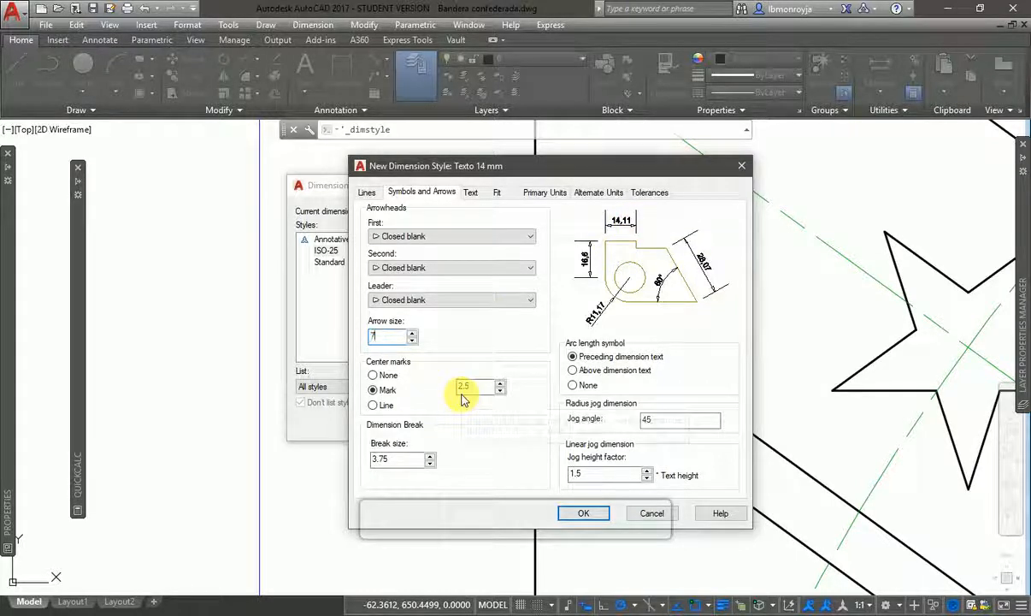
pyautogui.write('4')
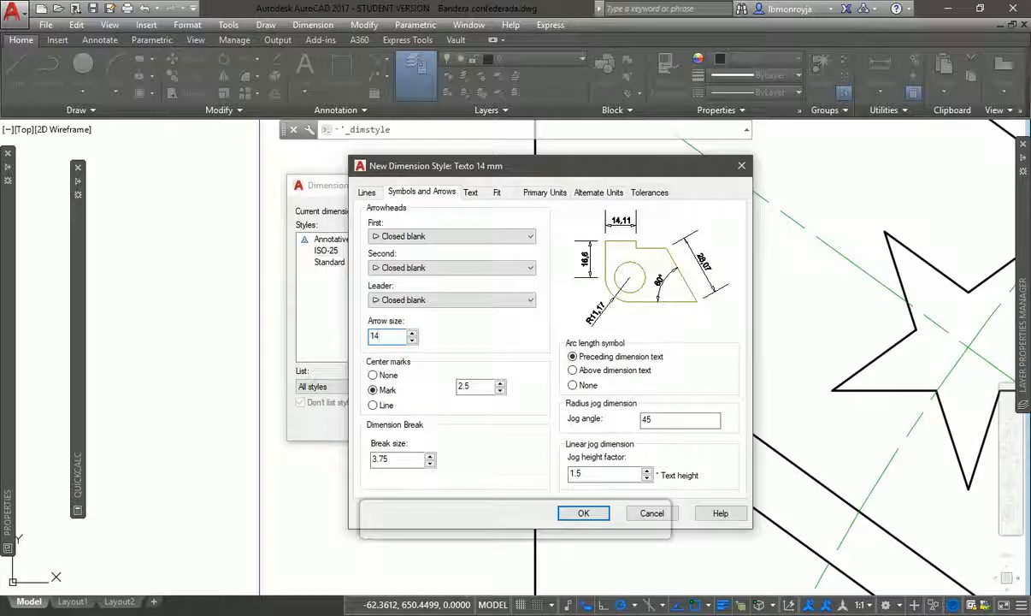
pyautogui.doubleClick(473, 387)
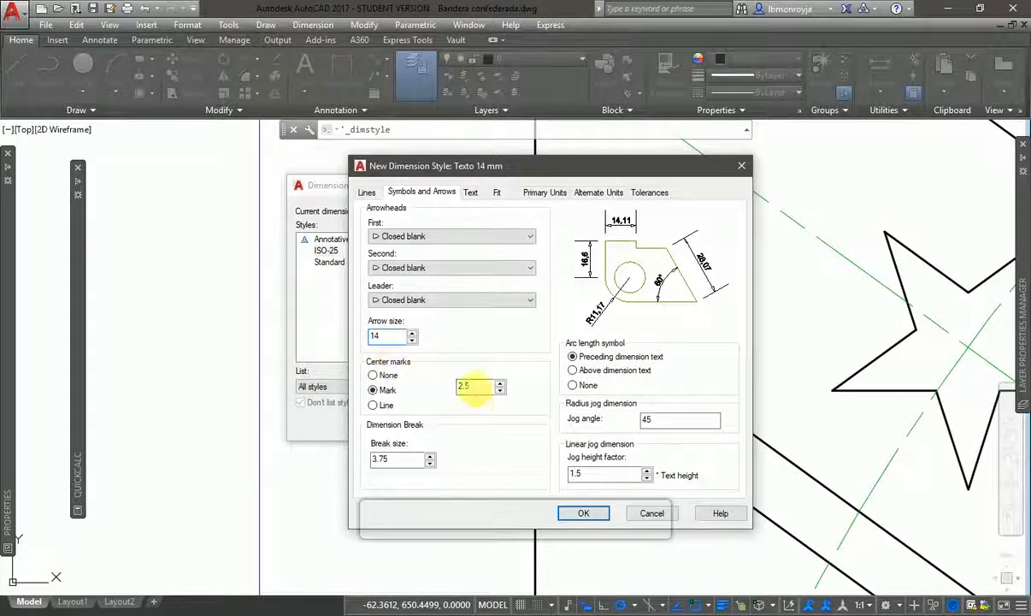
pyautogui.moveTo(481, 391); pyautogui.dragTo(442, 387)
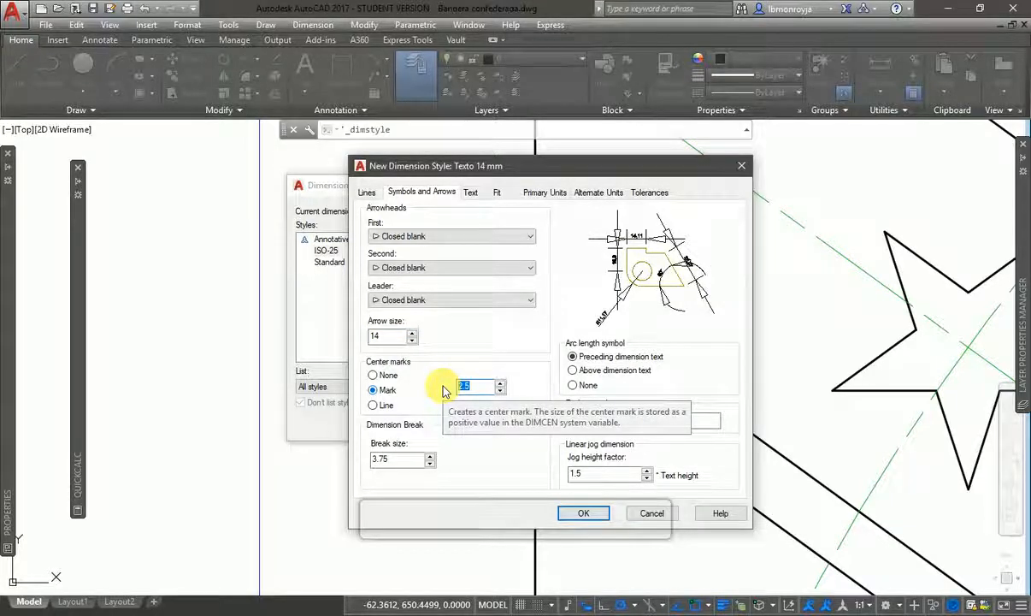
pyautogui.write('14')
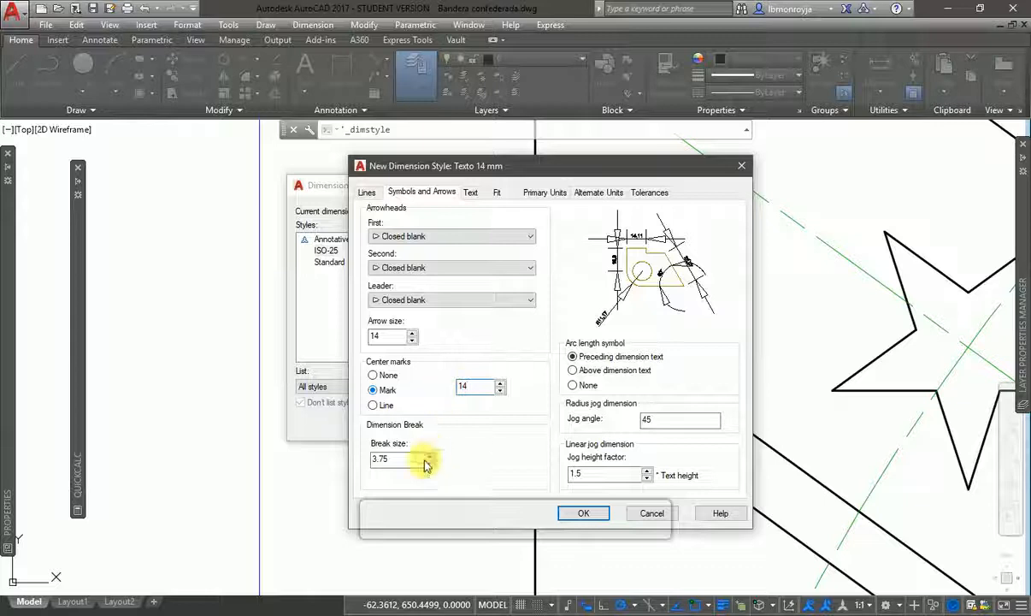
# Set the style's dimension break size to 21.
pyautogui.click(390, 462)
pyautogui.moveTo(398, 465); pyautogui.dragTo(368, 466)
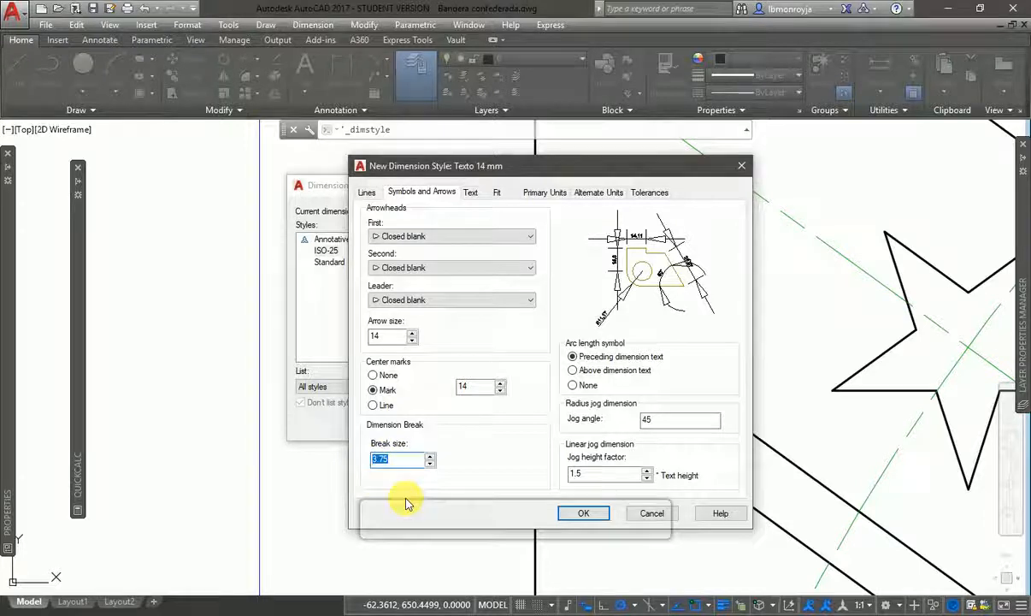
pyautogui.write('21')
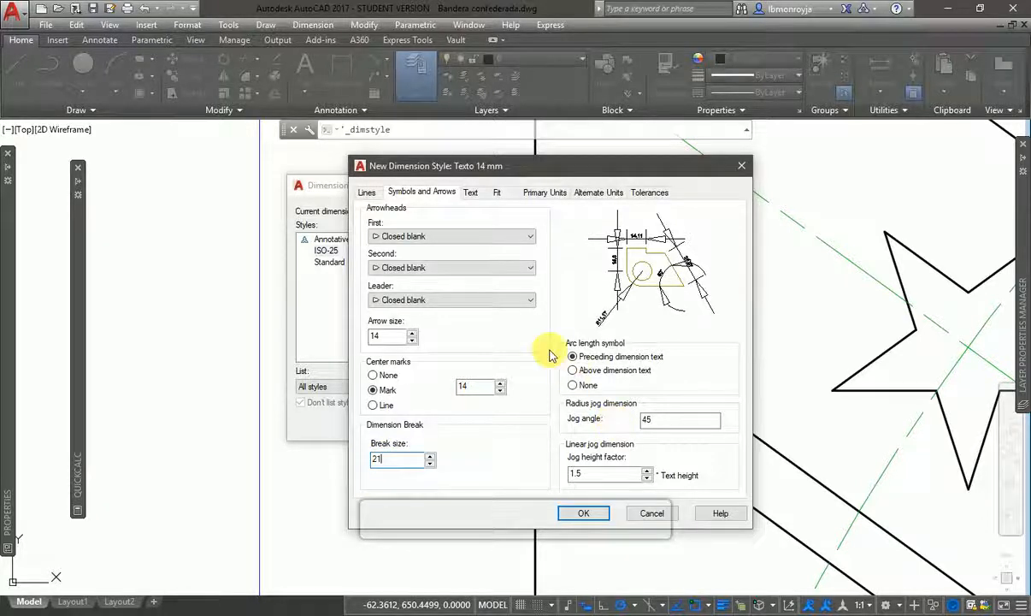
# Switch to Notepad and add the lines "extend beyond dimlines = T/2" and "Offset from origin = T/4" below the baseline spacing note.
pyautogui.hotkey('alt', 'Tab')
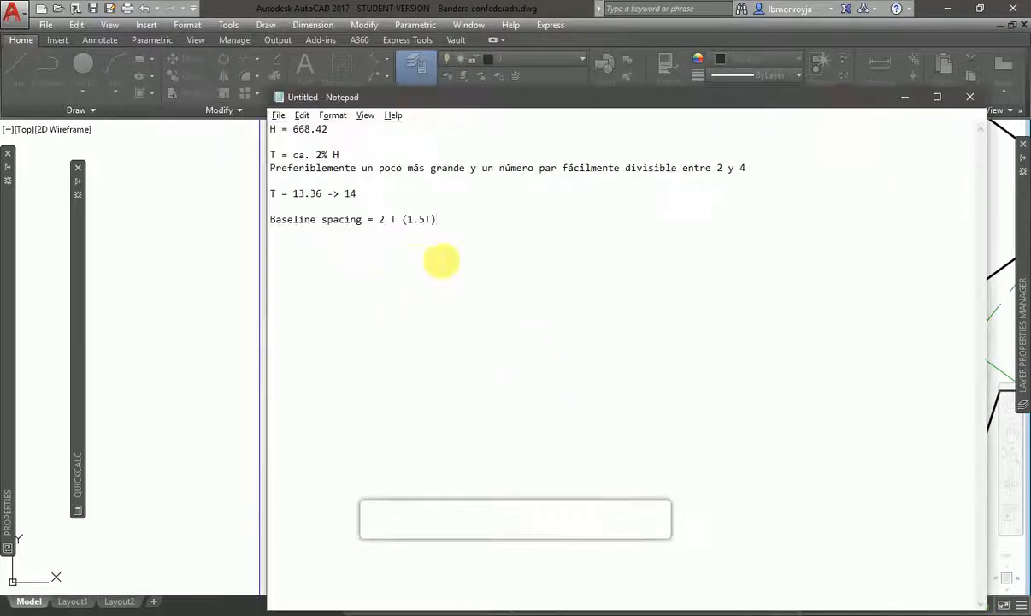
pyautogui.press('Return')
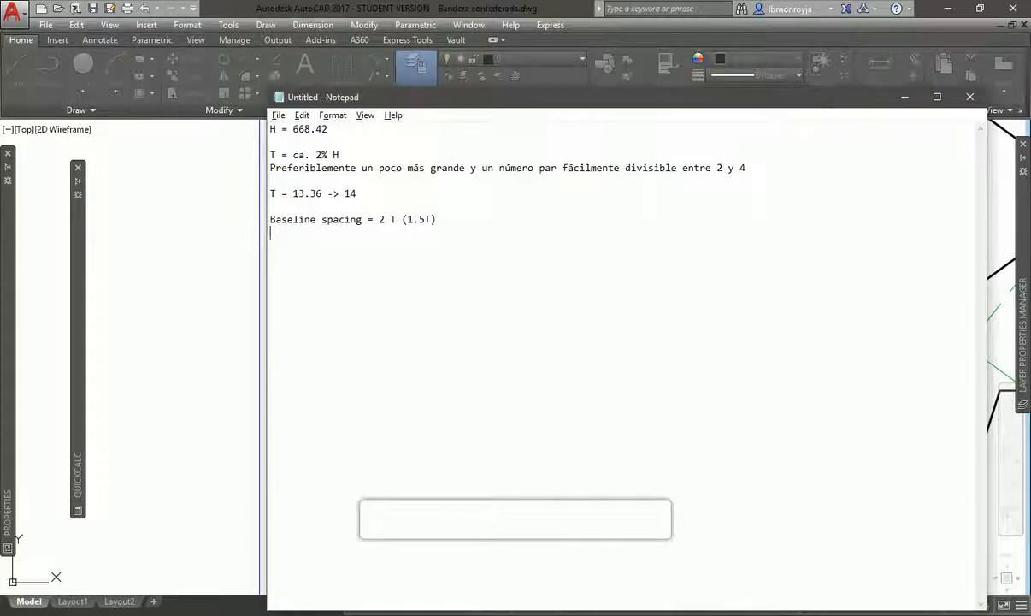
pyautogui.write('extend beyon')
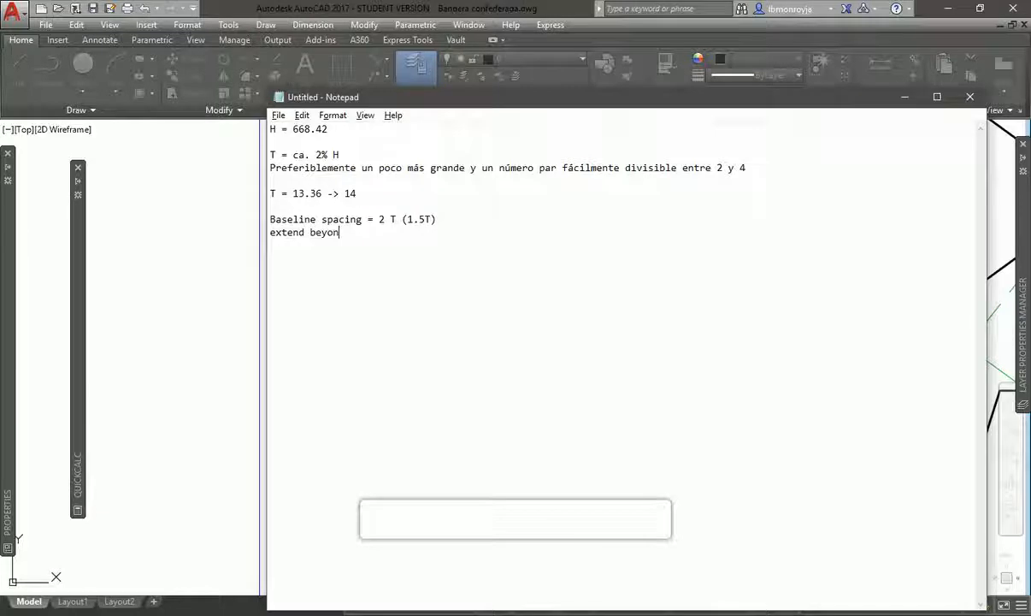
pyautogui.write('d dimlin')
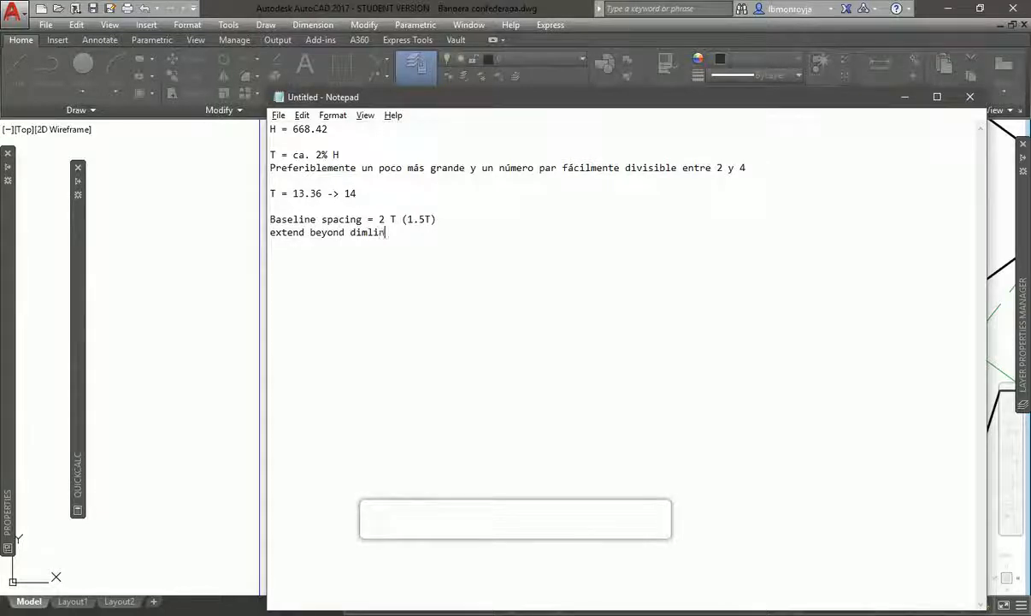
pyautogui.write('es = T/2 Offs')
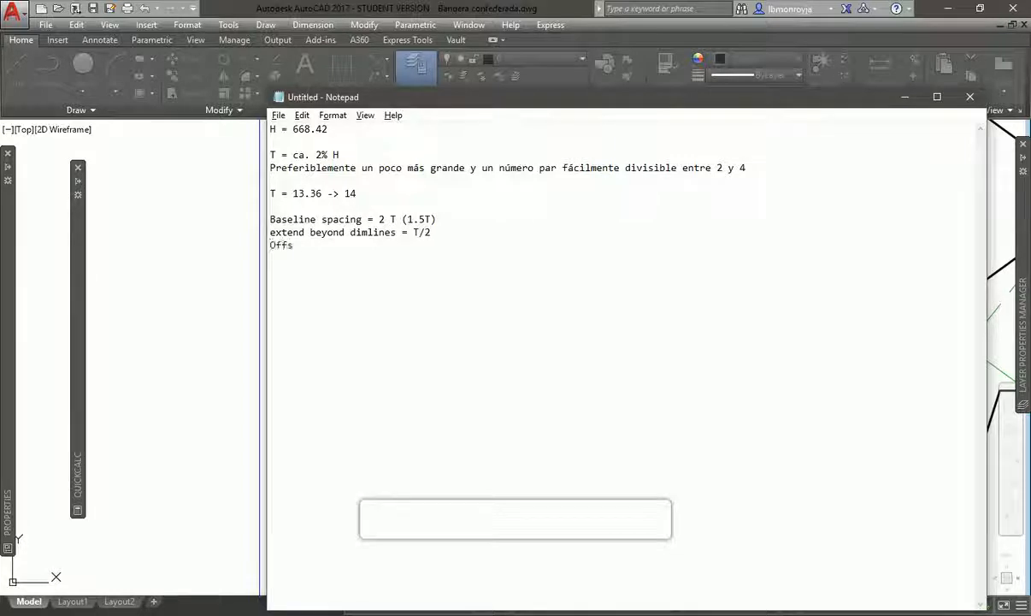
pyautogui.write('et from origin =')
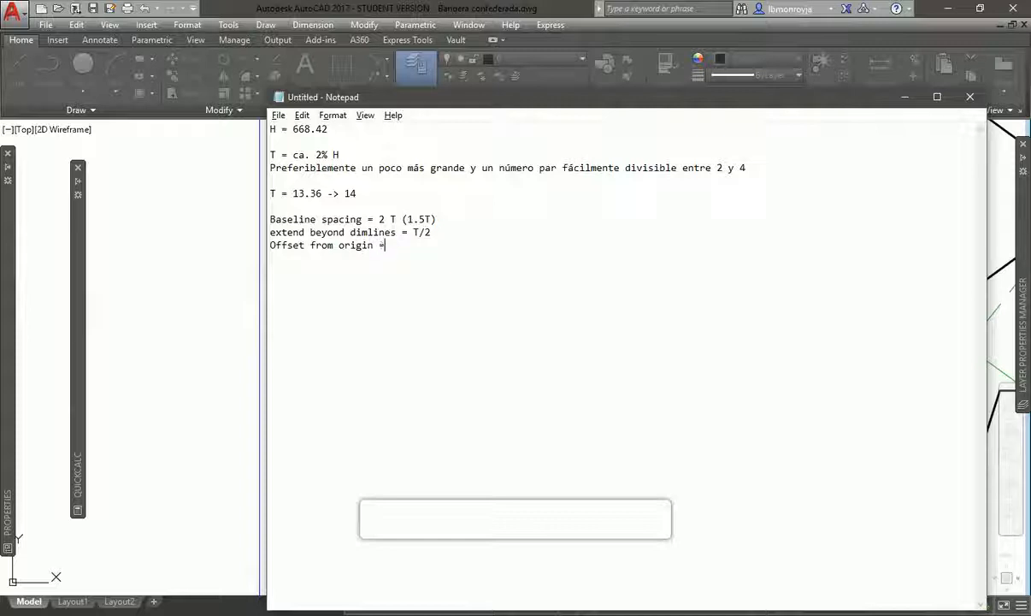
pyautogui.write(' T/7')
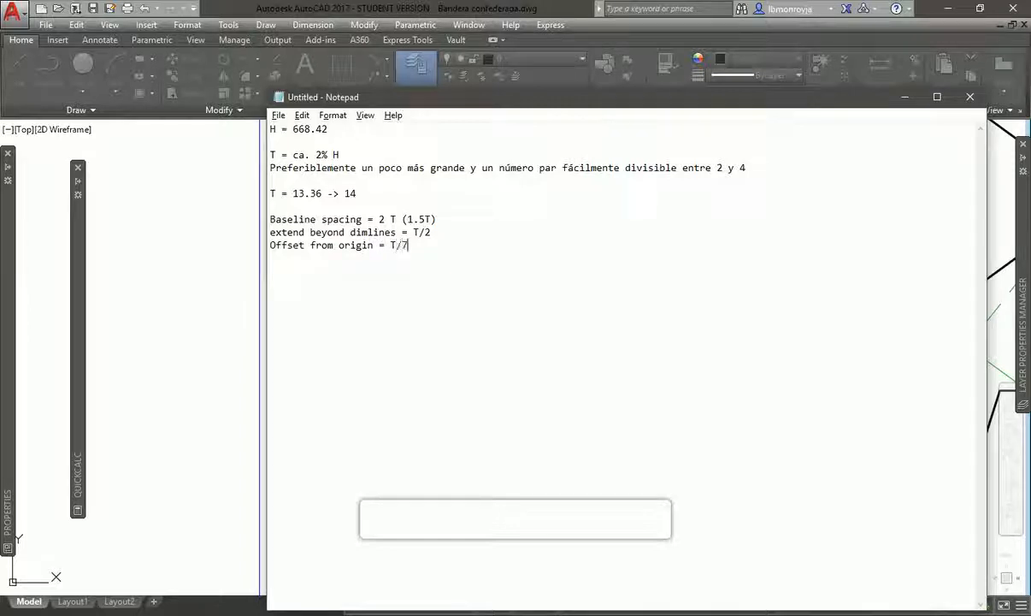
pyautogui.press('BackSpace')
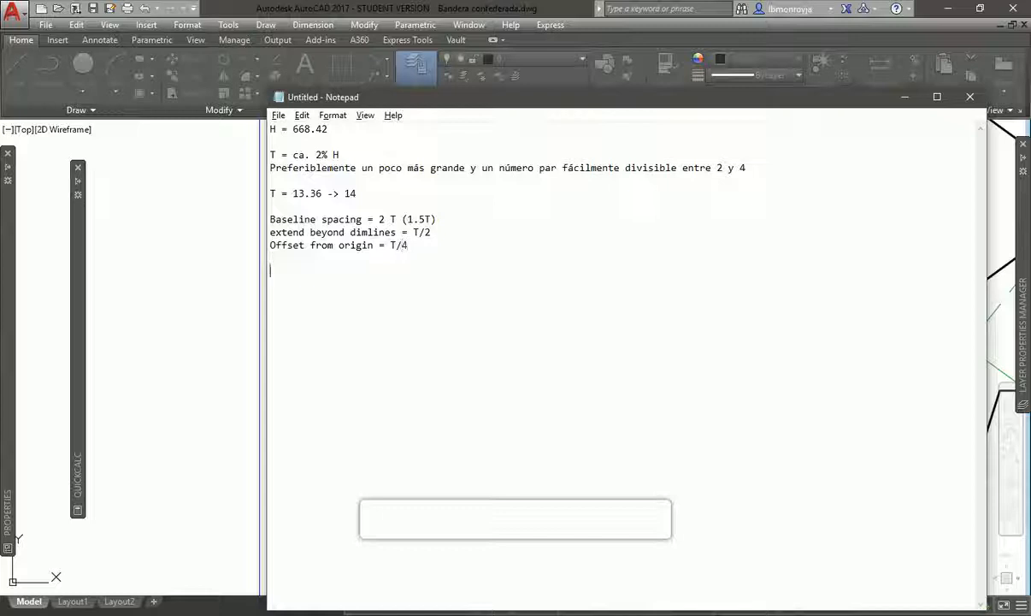
# Add an "Arrows" heading to the notes, separated by a blank line below the "Offset from origin" entry.
pyautogui.press('Return')
pyautogui.press('Return')
pyautogui.write('Arrowsa')
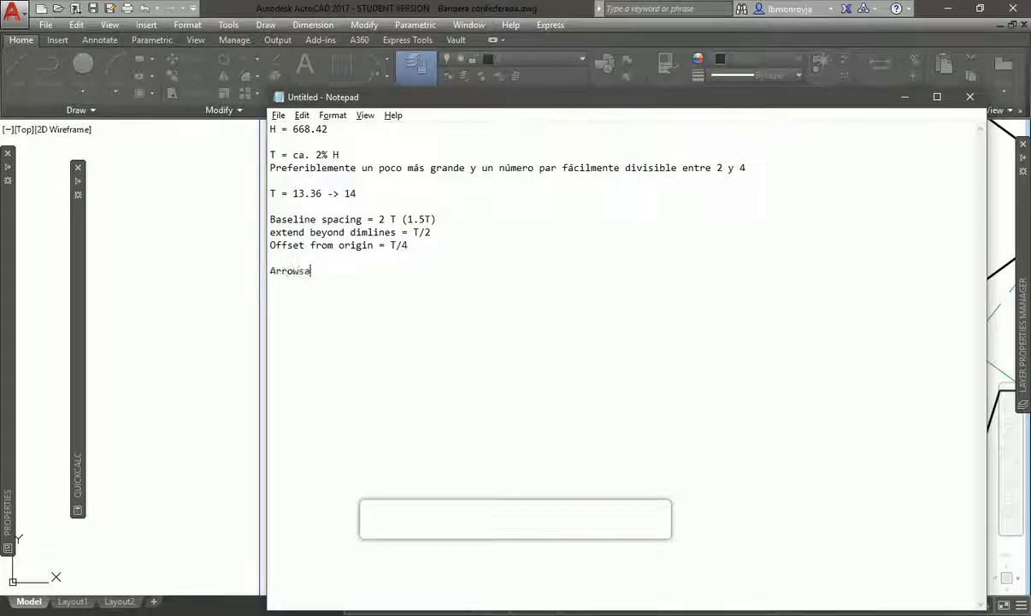
pyautogui.click(455, 261)
pyautogui.press('BackSpace')
pyautogui.press('Return')
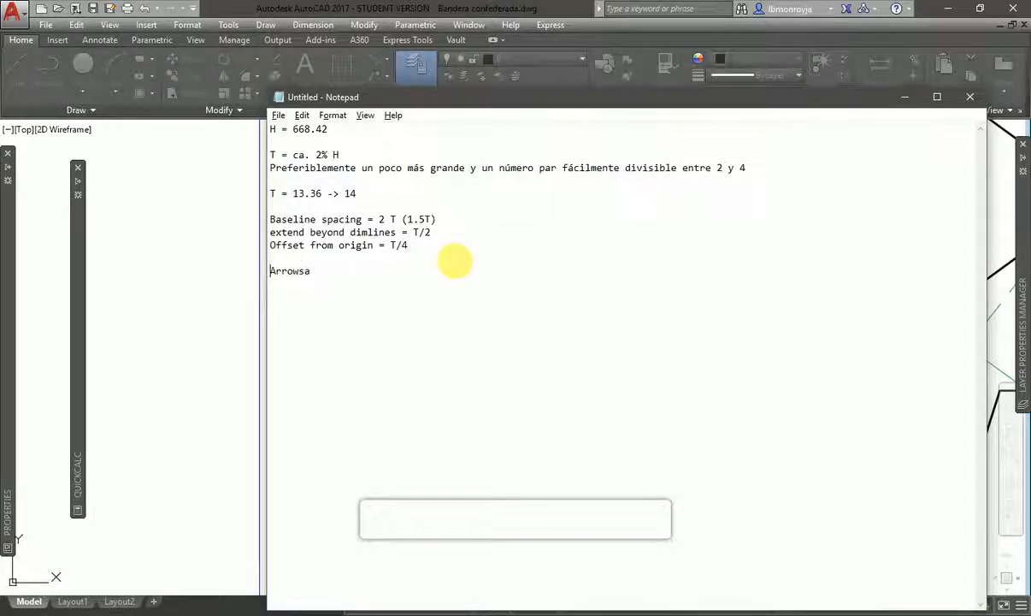
pyautogui.click(454, 262)
pyautogui.press('BackSpace')
# Insert a "Lines" heading on its own row directly above the "Baseline spacing" entry.
pyautogui.press('Up')
pyautogui.press('Up')
pyautogui.press('Up')
pyautogui.press('Up')
pyautogui.press('Up')
pyautogui.press('Return')
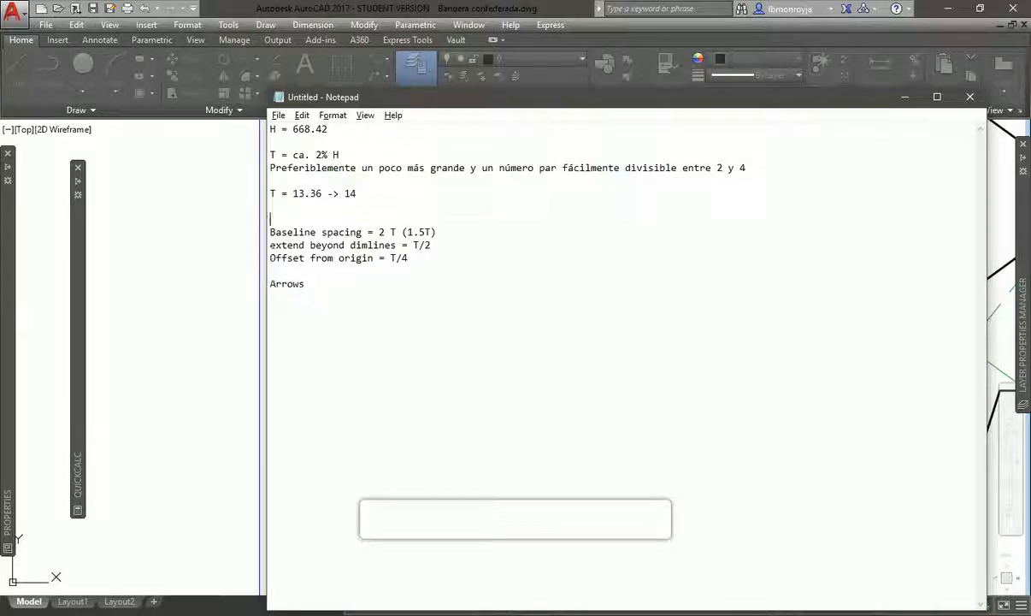
pyautogui.write('Lines')
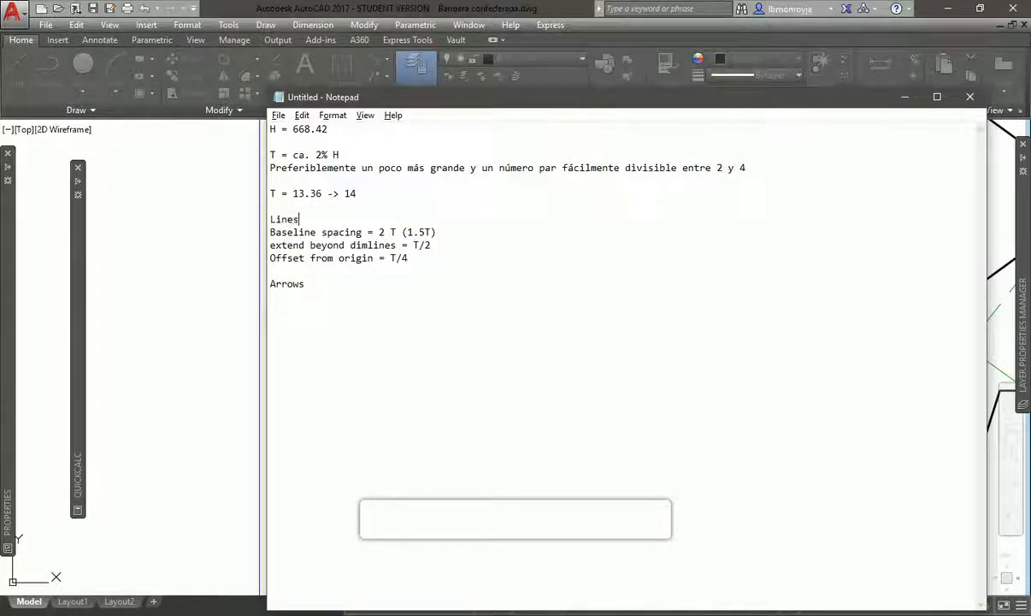
# Write the entries "Arrow Size = T" and "Center Mark = T" under the Arrows heading.
pyautogui.press('Down')
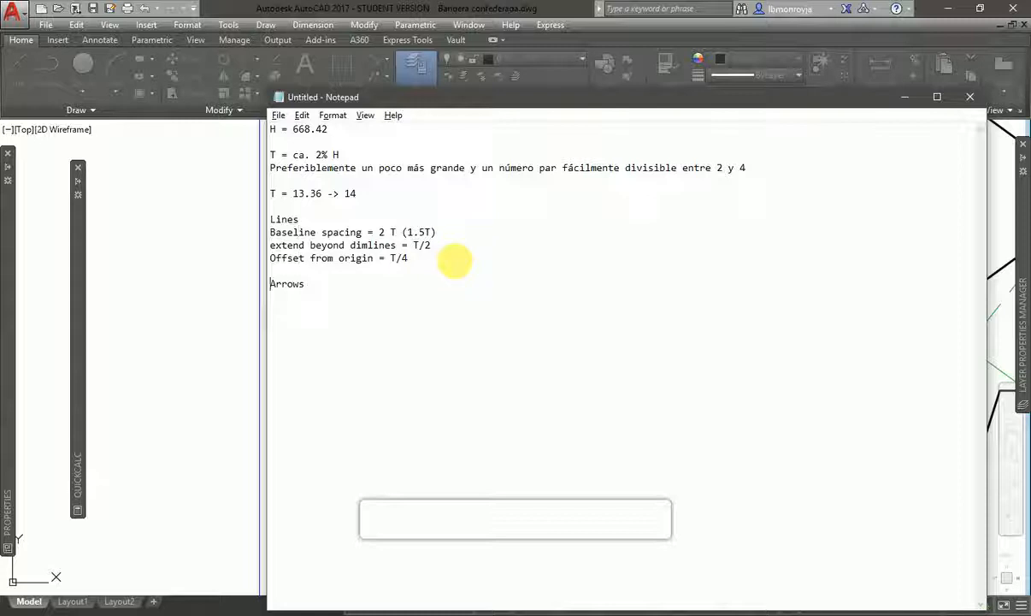
pyautogui.write('Arrow')
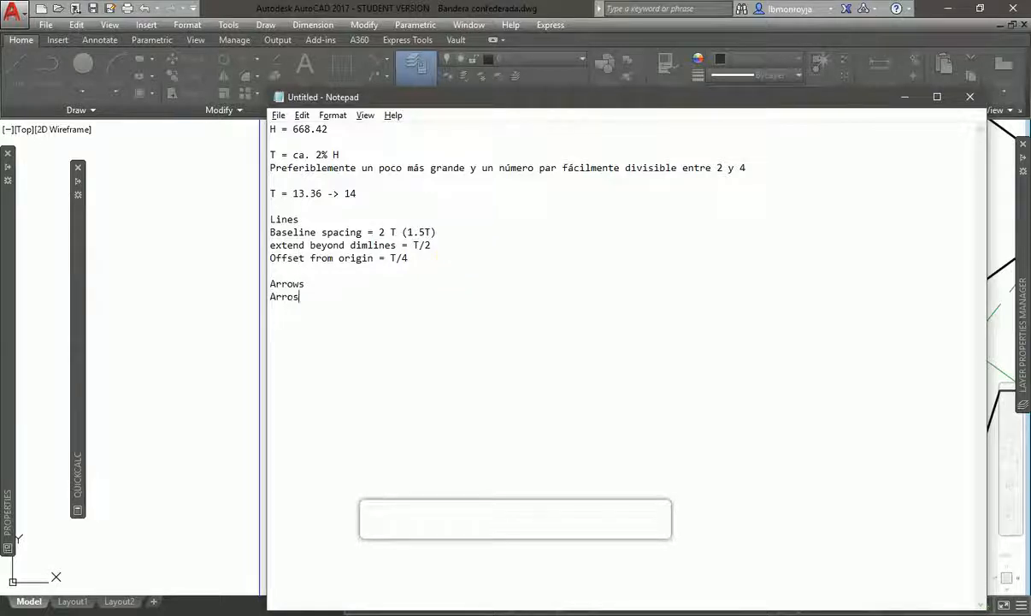
pyautogui.write(' Si')
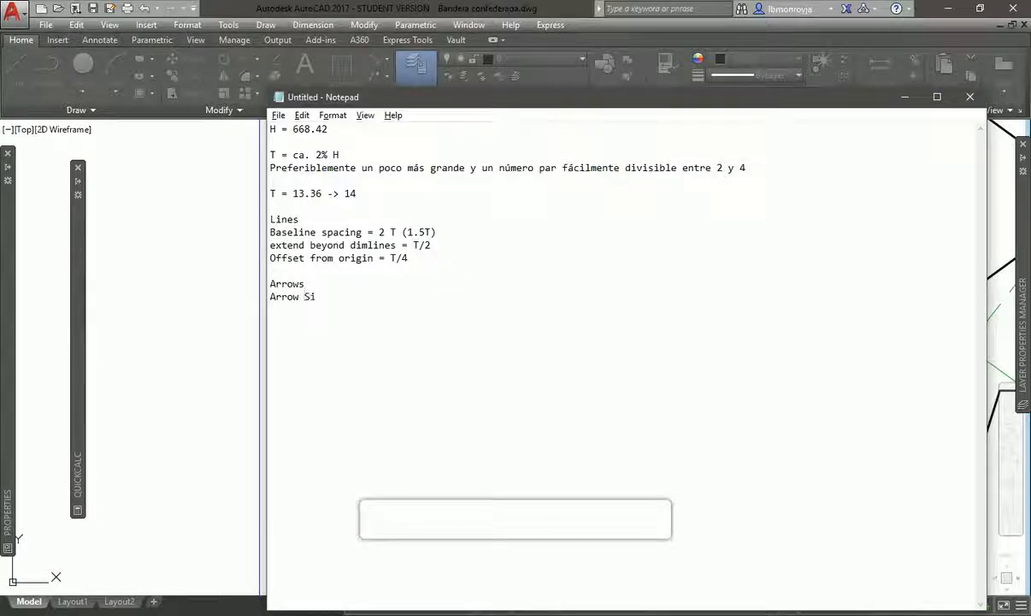
pyautogui.write('ze = T')
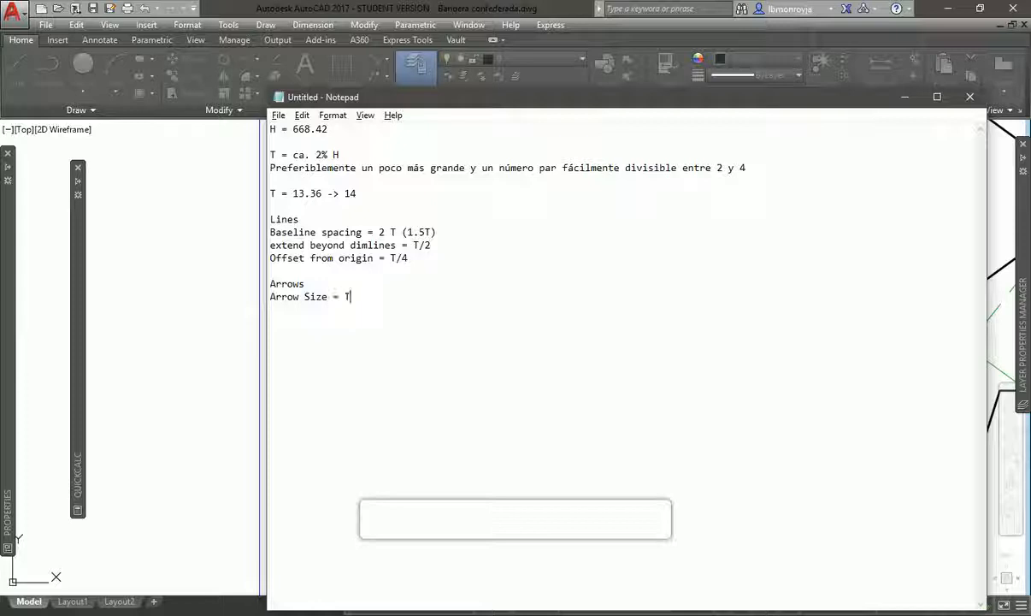
pyautogui.press('Return')
pyautogui.write('Center M')
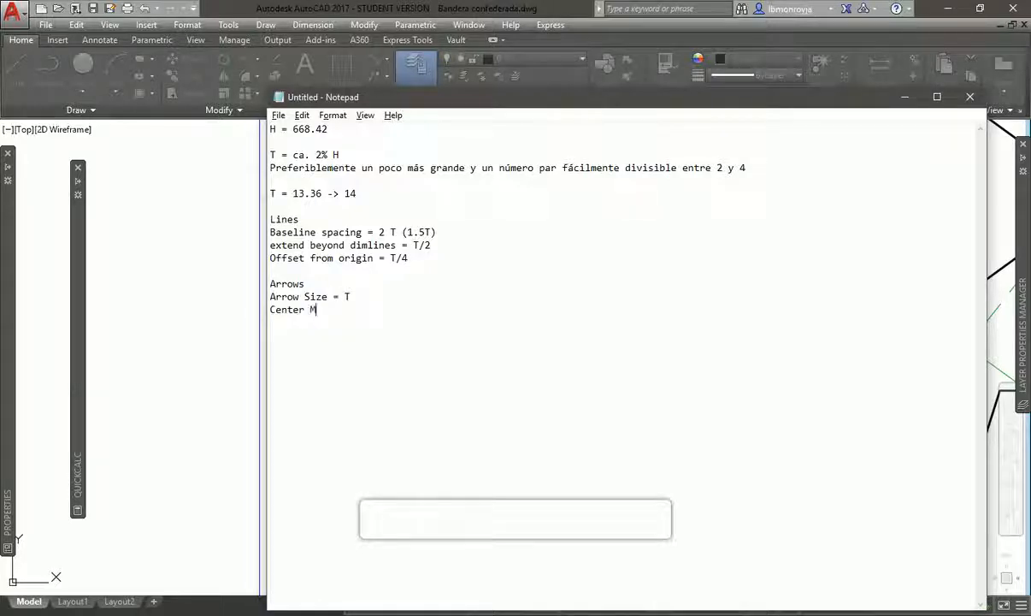
pyautogui.write('ark  =')
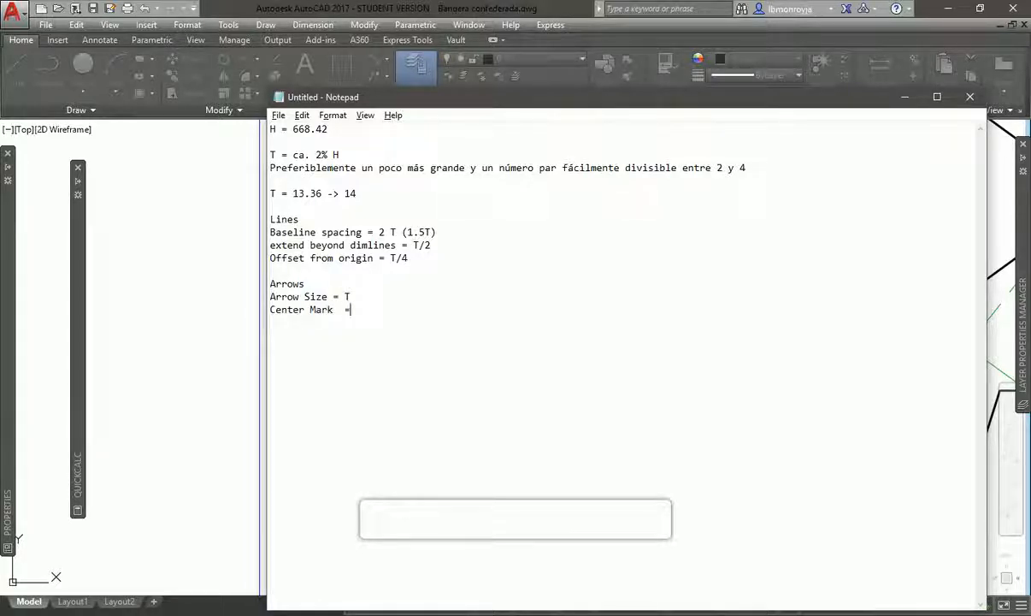
pyautogui.write(' T')
pyautogui.press('Return')
# Check the break size in AutoCAD's dimension style and note "break size = 3/2 T (1.5T)" in Notepad under Arrows.
pyautogui.hotkey('alt', 'Tab')
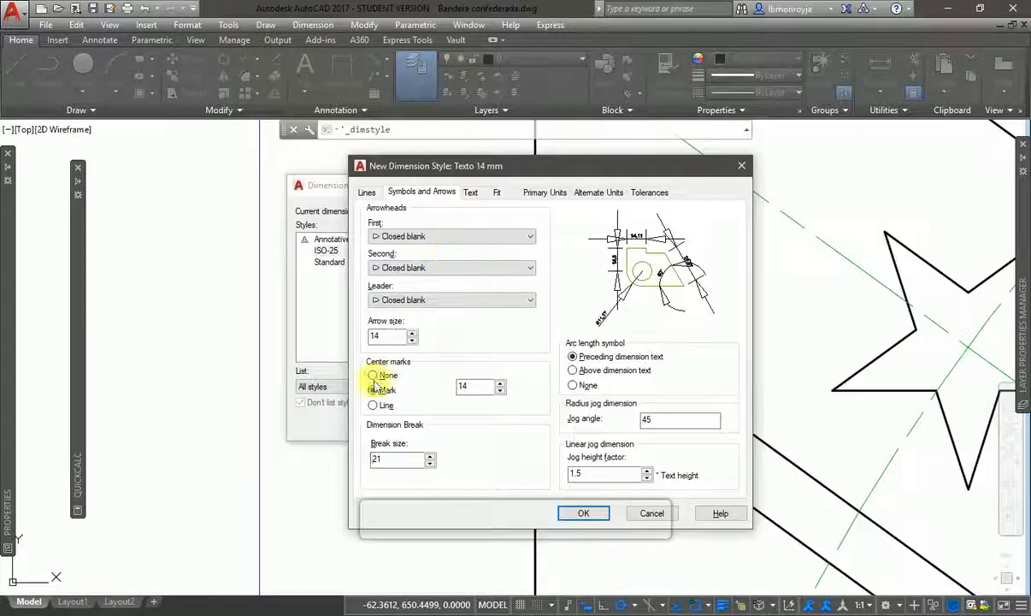
pyautogui.hotkey('alt', 'Tab')
pyautogui.write('break siz')
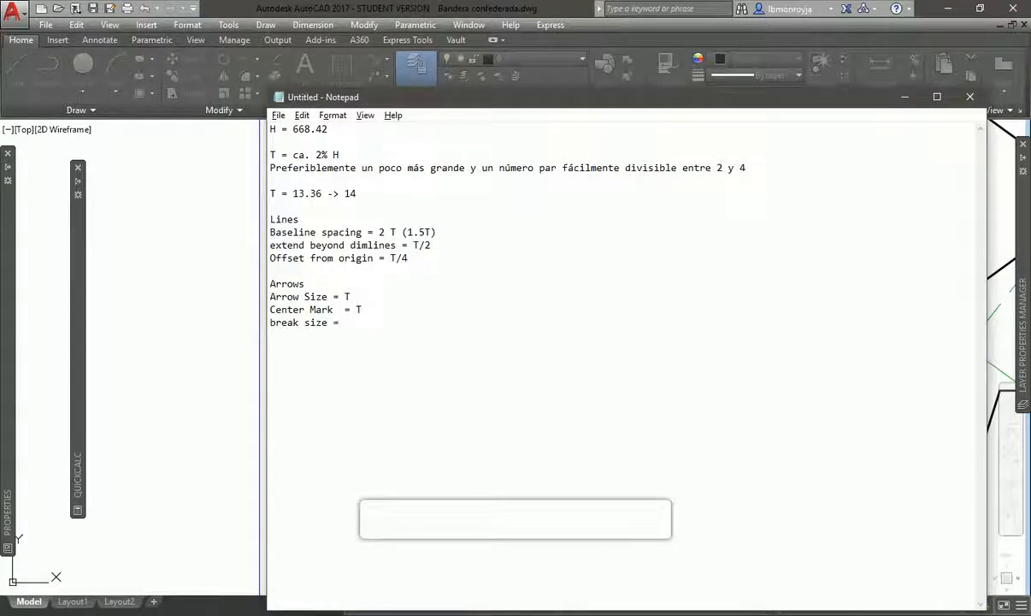
pyautogui.hotkey('alt', 'Tab')
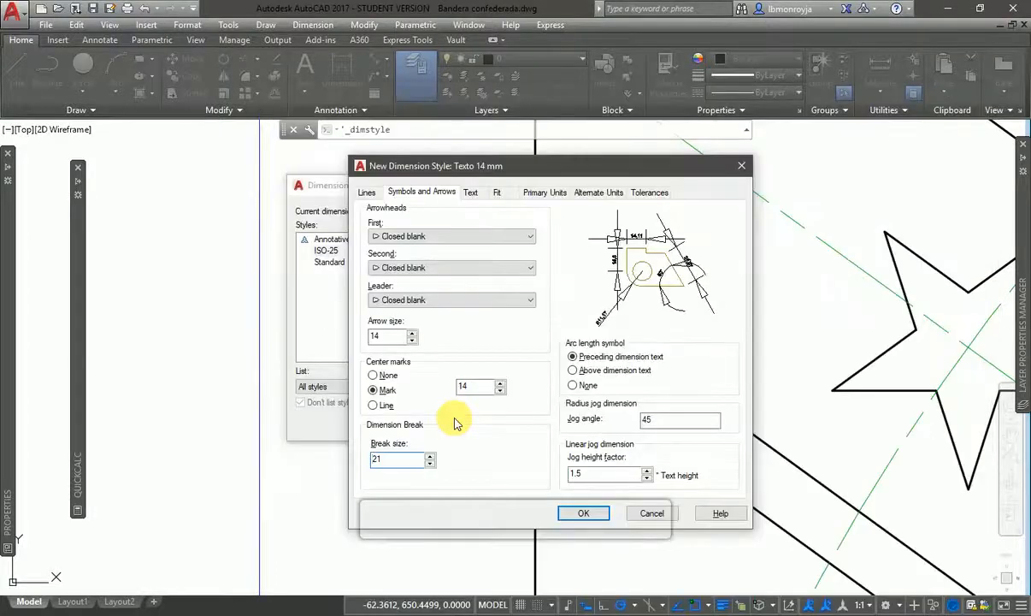
pyautogui.hotkey('alt', 'Tab')
pyautogui.write('3/')
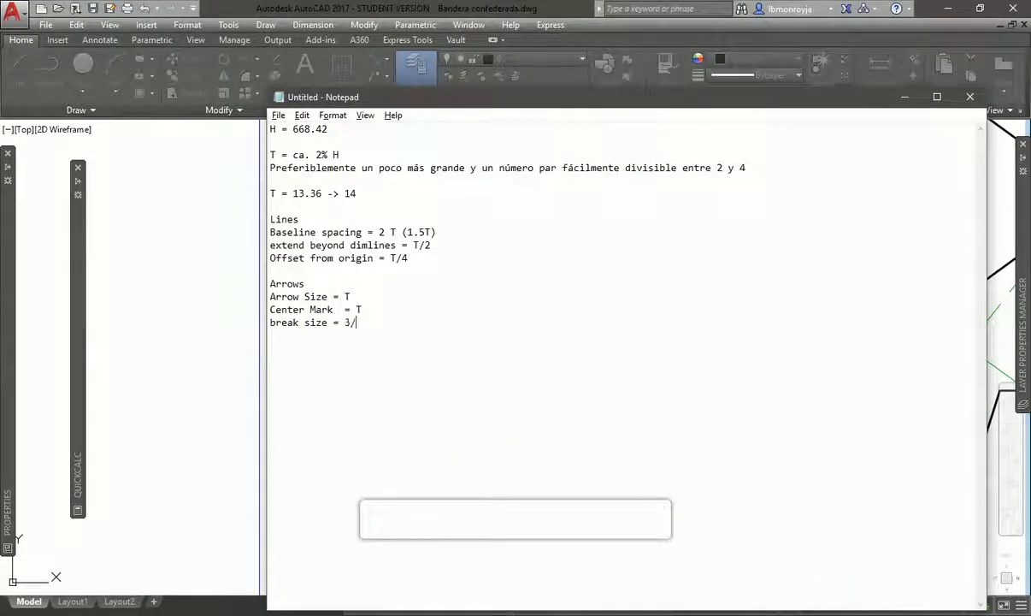
pyautogui.write('2 T')
pyautogui.press('Left')
pyautogui.write('(')
pyautogui.write('1.8')
pyautogui.write('5')
pyautogui.write(')')
# Return to AutoCAD and set the text height of the "Texto 14 mm" dimension style to 14.
pyautogui.hotkey('alt', 'Tab')
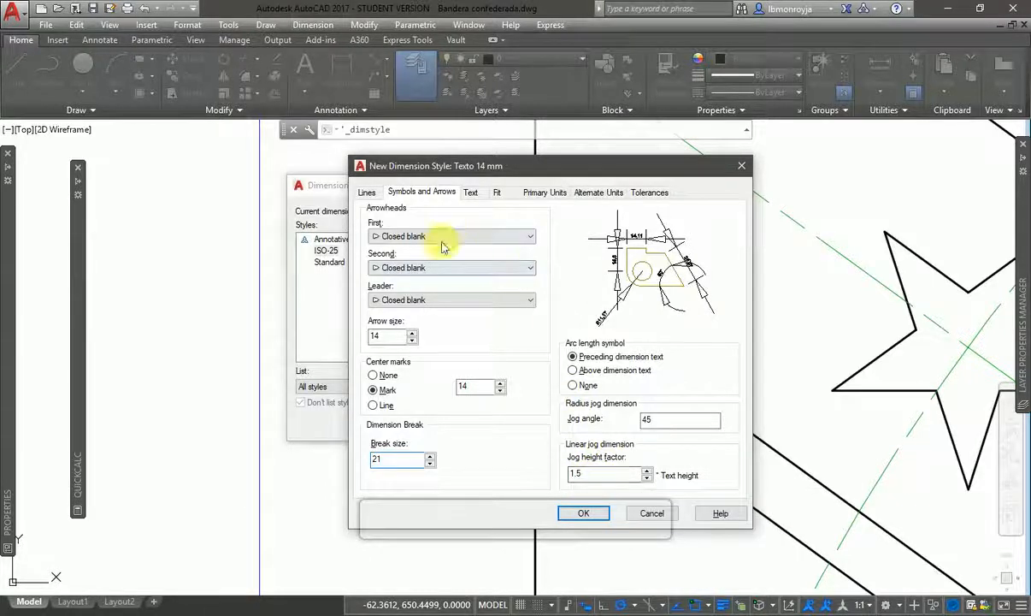
pyautogui.click(472, 193)
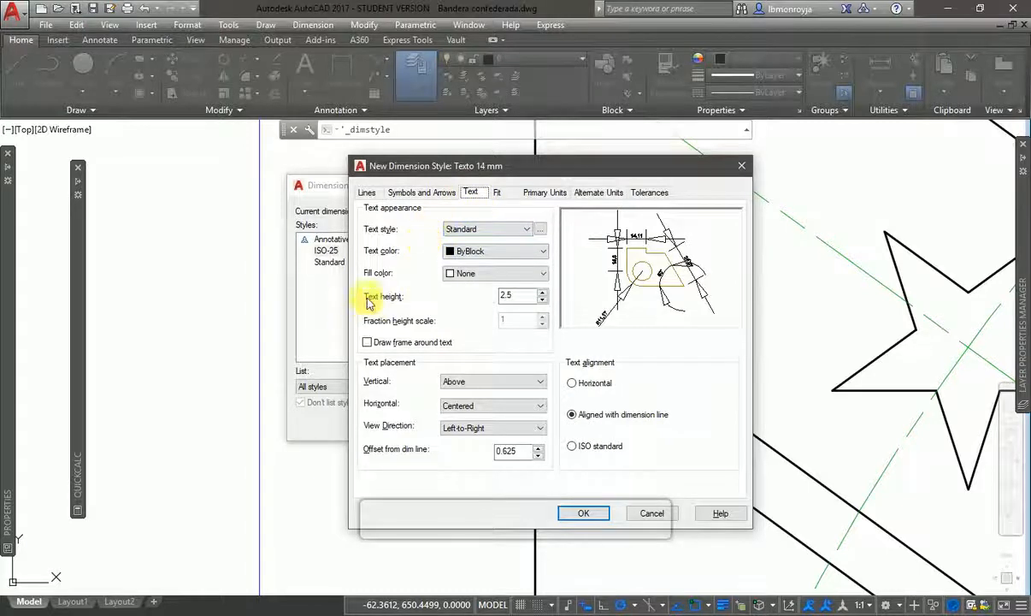
pyautogui.doubleClick(506, 295)
pyautogui.write('14')
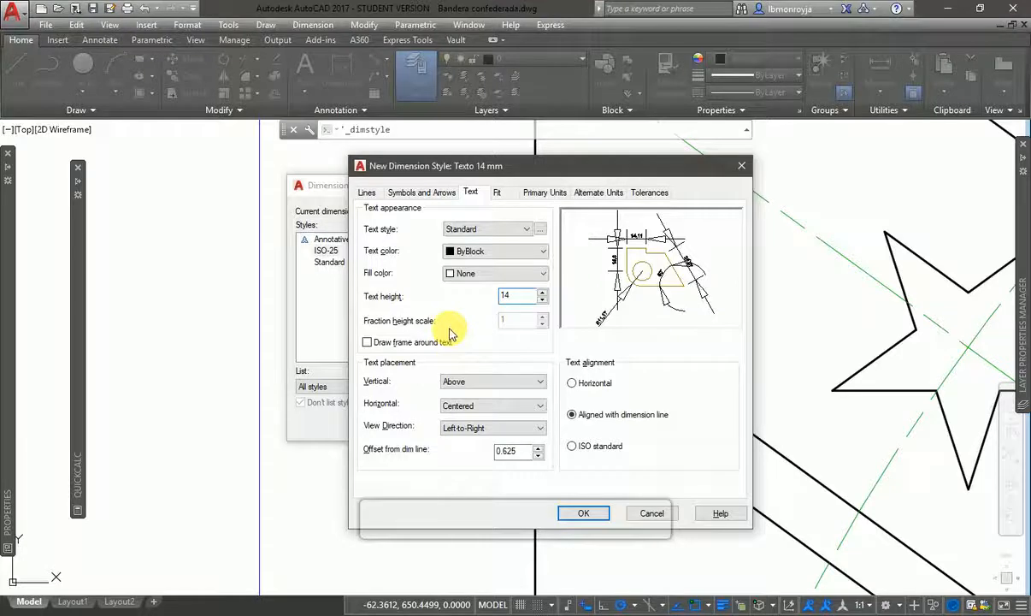
# Switch to Notepad and add a "Text" section containing the entry "Height = T" below the Arrows section.
pyautogui.hotkey('alt', 'Tab')
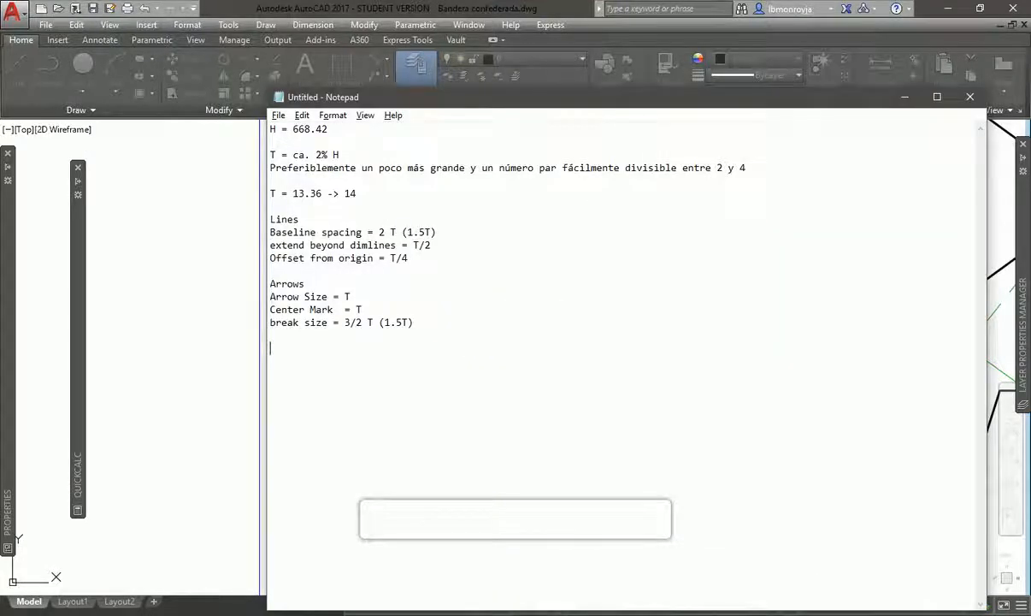
pyautogui.write('Text')
pyautogui.press('Return')
pyautogui.write('He')
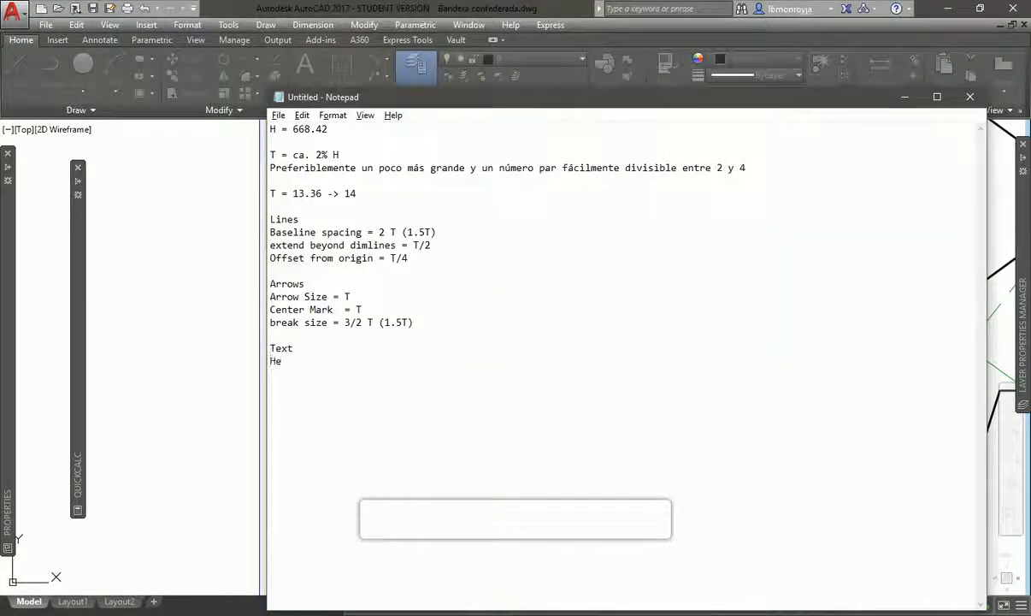
pyautogui.write('ight = T')
# In AutoCAD, set the dimension text offset from the dimension line to 3.5, preview ISO standard alignment and choose Aligned with dimension line.
pyautogui.hotkey('alt', 'Tab')
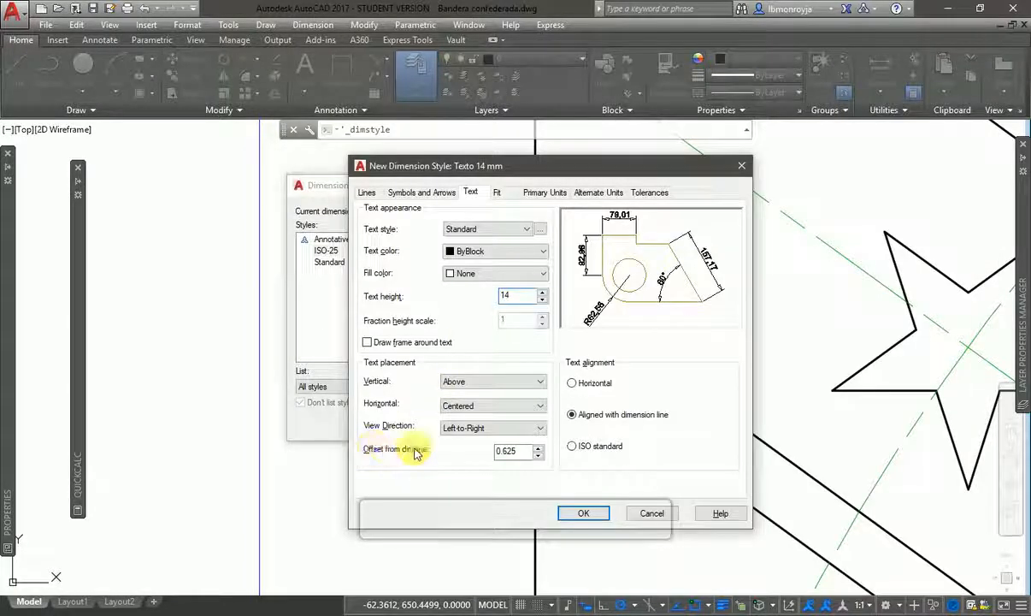
pyautogui.moveTo(517, 453); pyautogui.dragTo(484, 453)
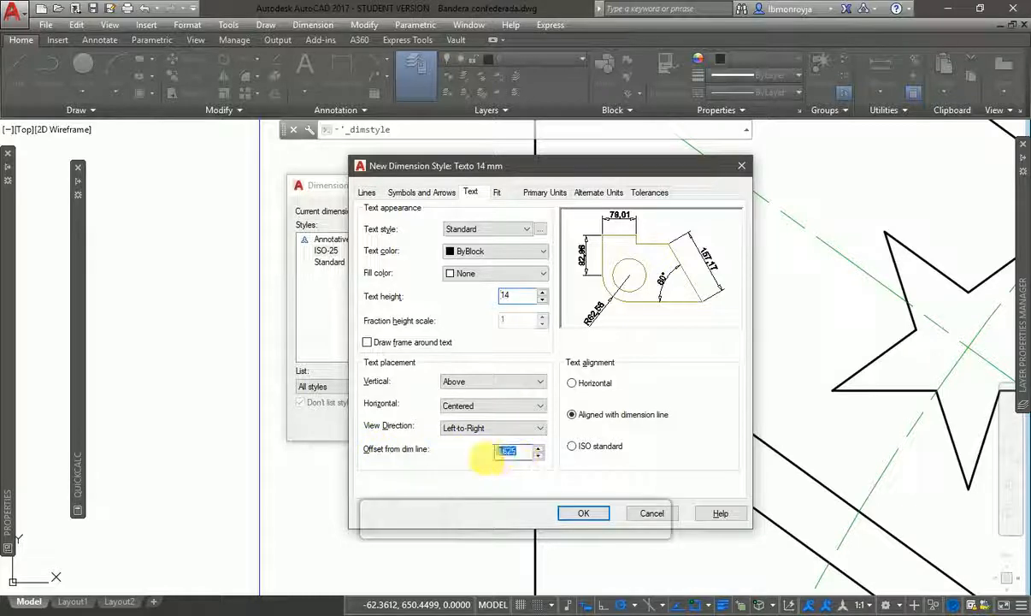
pyautogui.write('3.5')
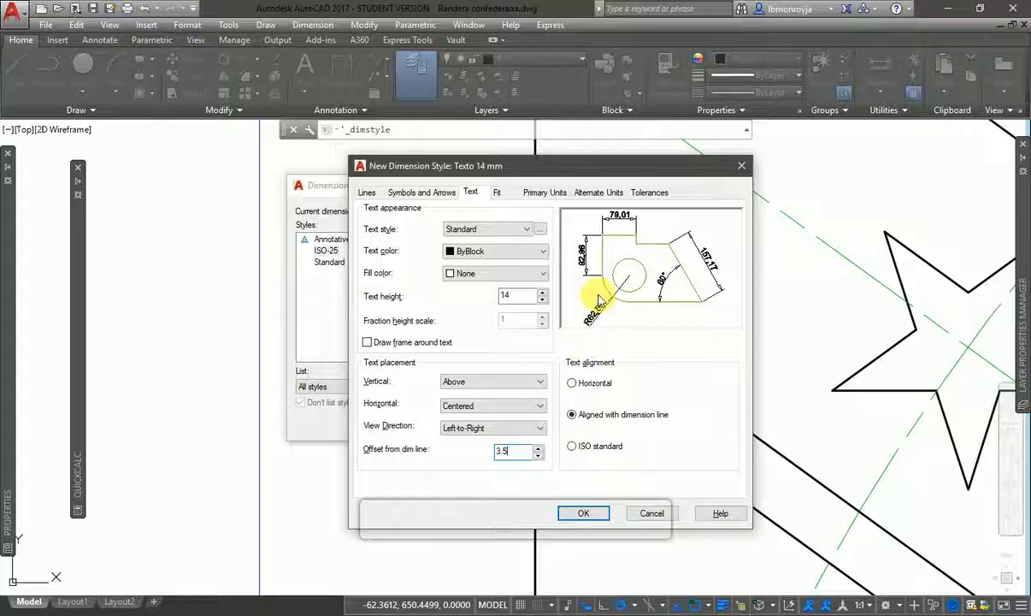
pyautogui.click(573, 448)
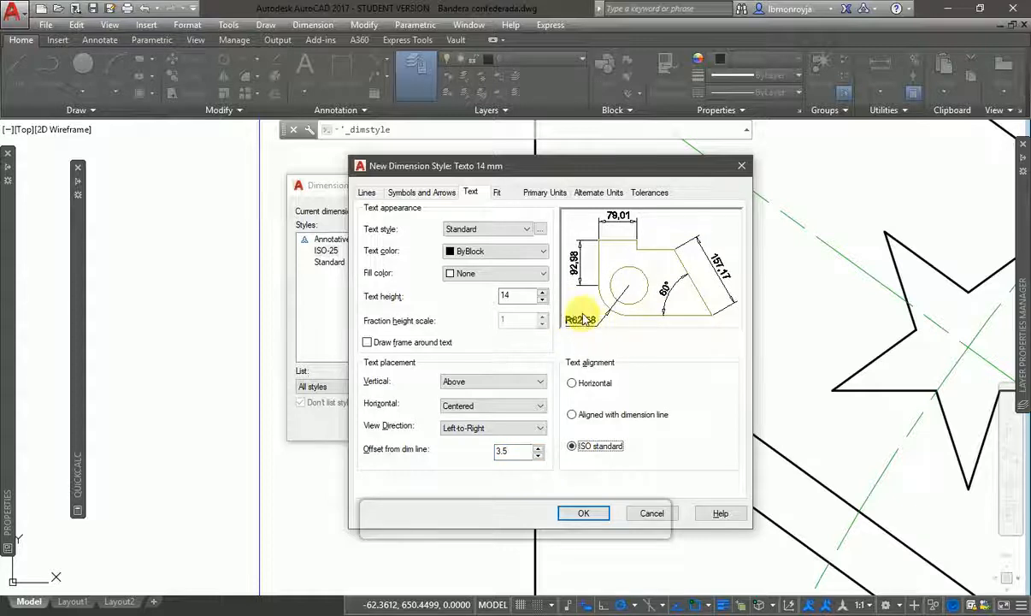
pyautogui.click(572, 415)
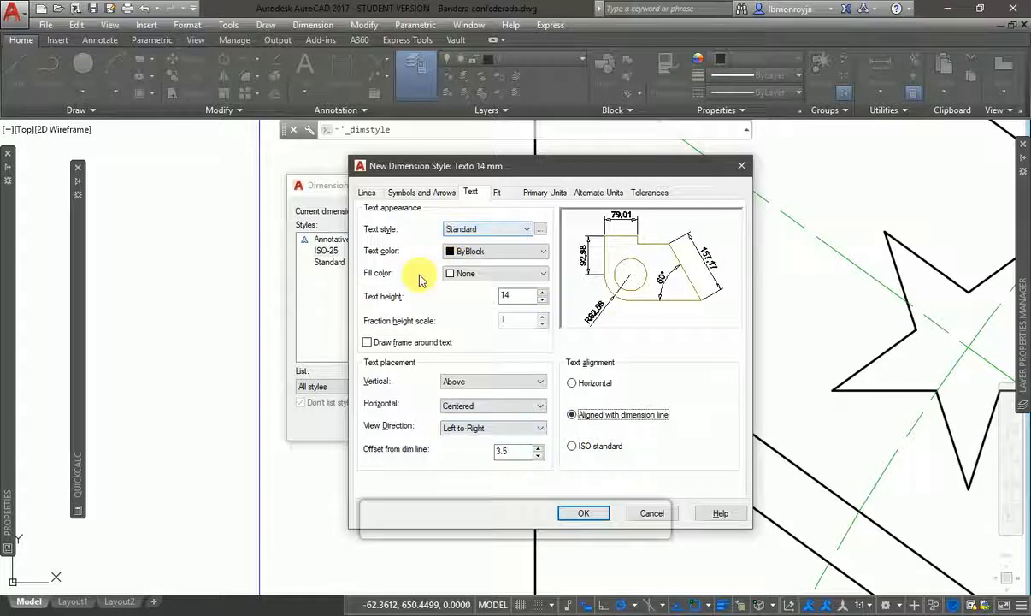
# Review the style's fit and primary unit settings, and add a "Primary Units" heading below the Text section in Notepad.
pyautogui.click(501, 193)
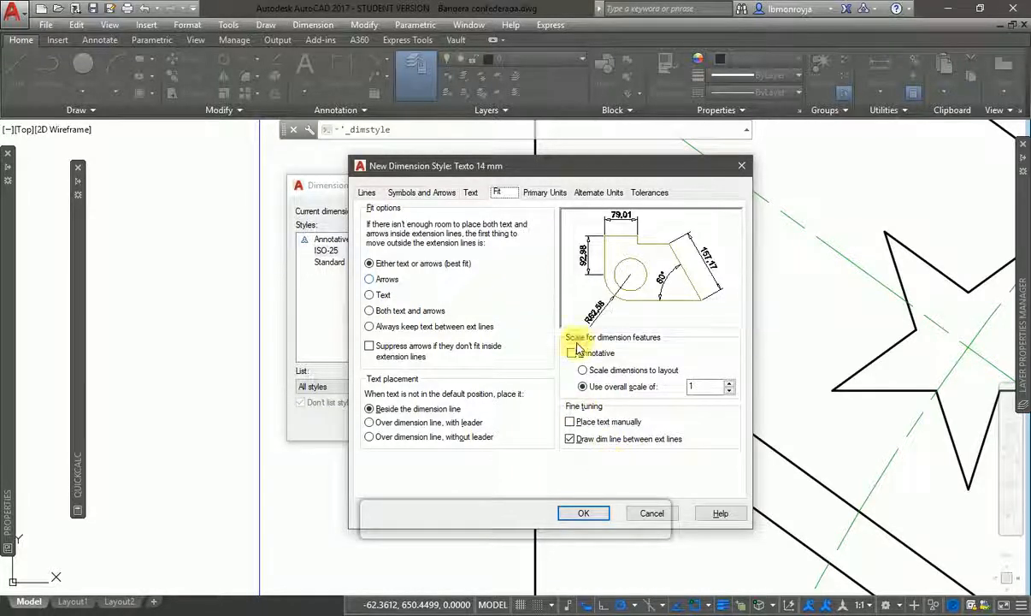
pyautogui.click(546, 194)
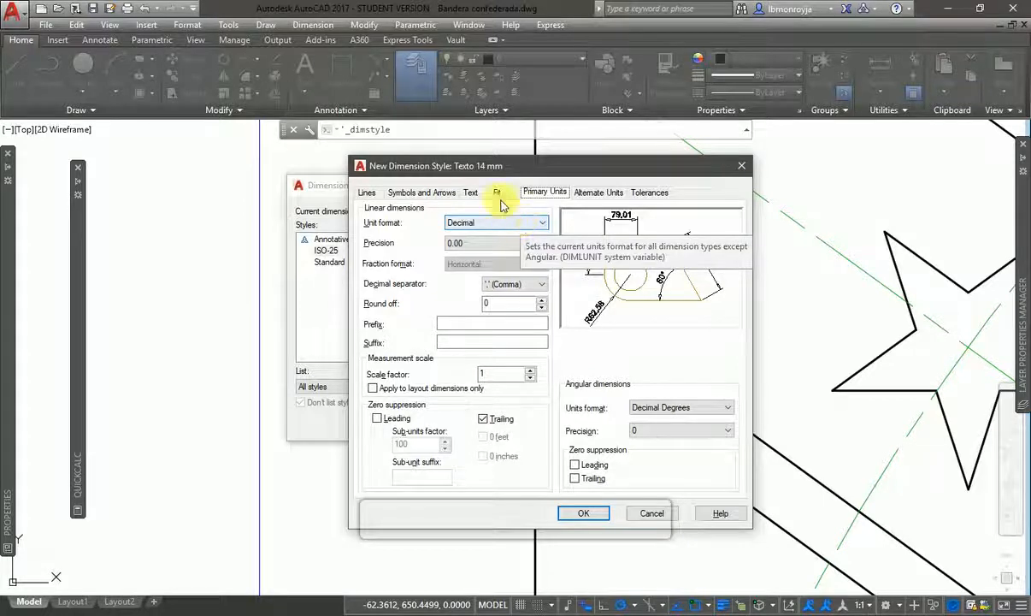
pyautogui.moveTo(469, 168); pyautogui.dragTo(491, 168)
pyautogui.hotkey('alt', 'Tab')
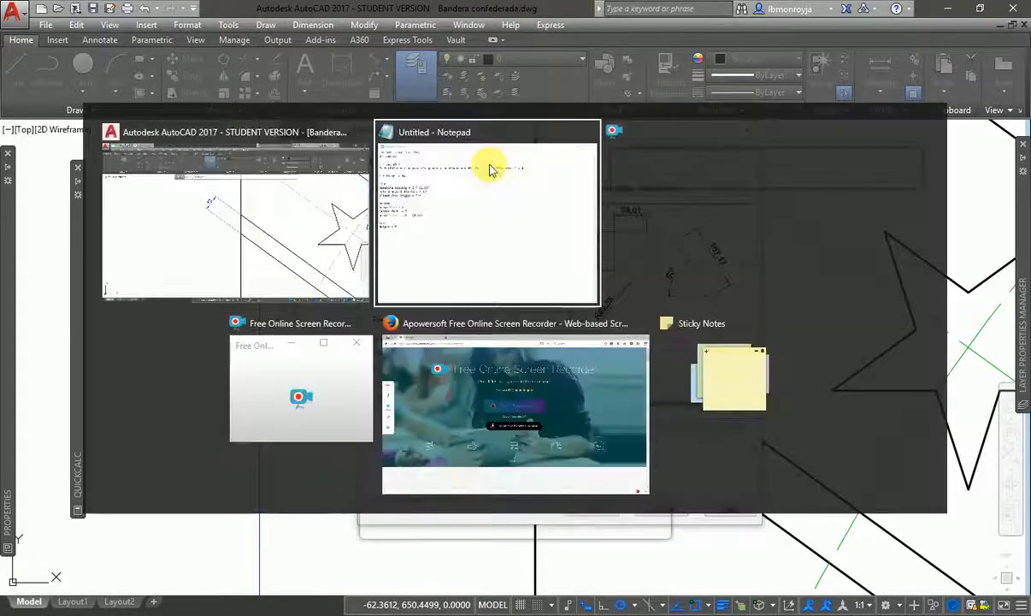
pyautogui.write('P')
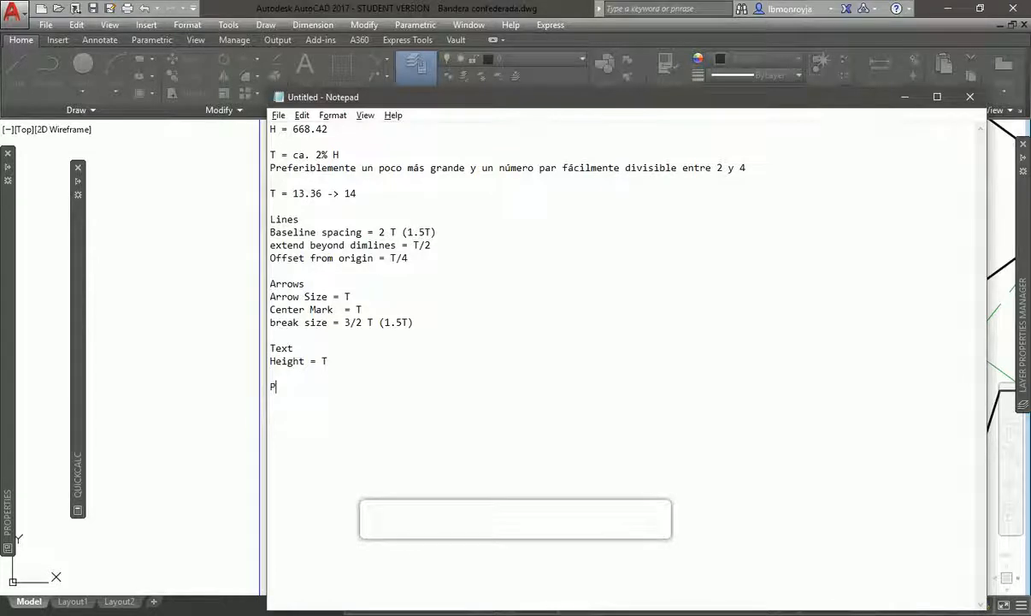
pyautogui.write('riima')
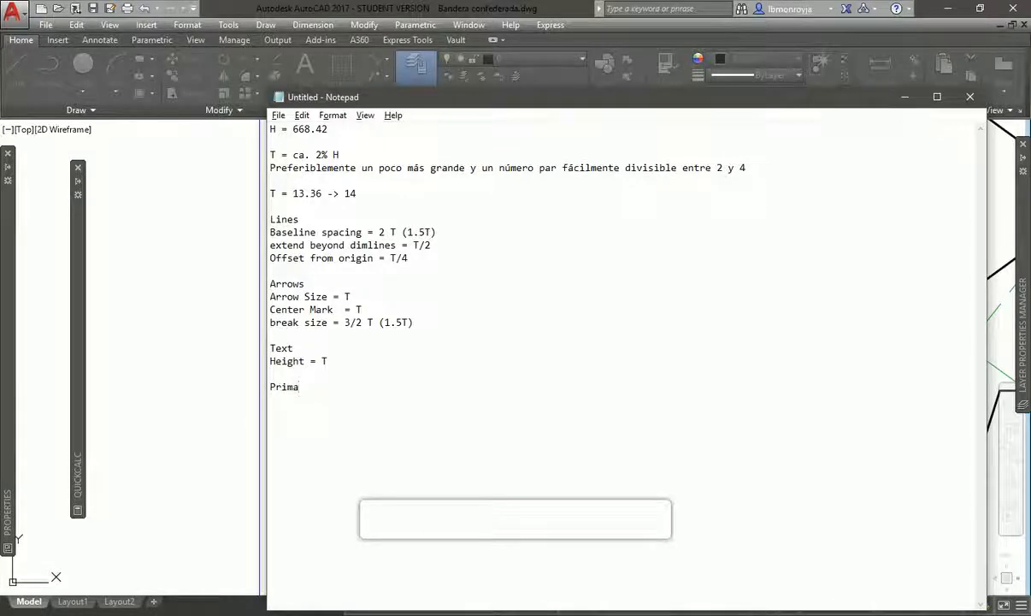
pyautogui.write('ry Univ')
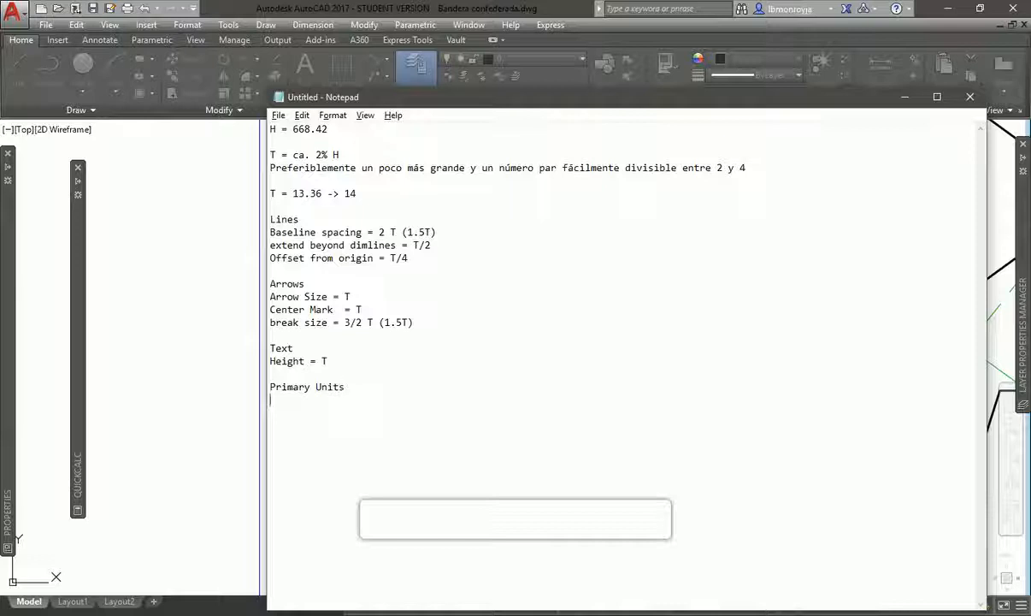
# Back in AutoCAD, set the linear dimension precision of the style to 0 decimal places.
pyautogui.hotkey('alt', 'Tab')
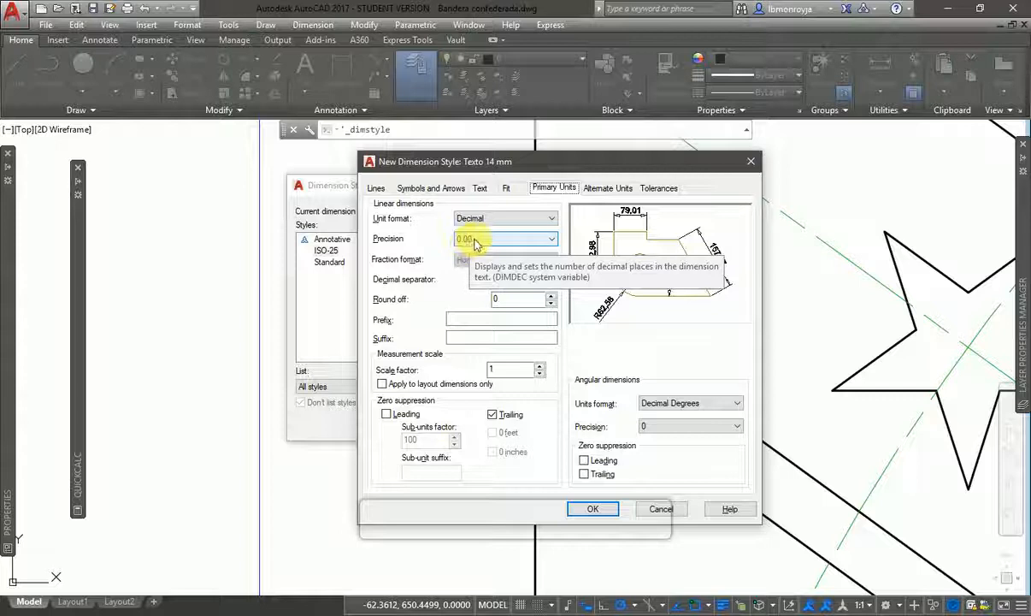
pyautogui.hotkey('alt', 'Tab')
pyautogui.hotkey('alt', 'Tab')
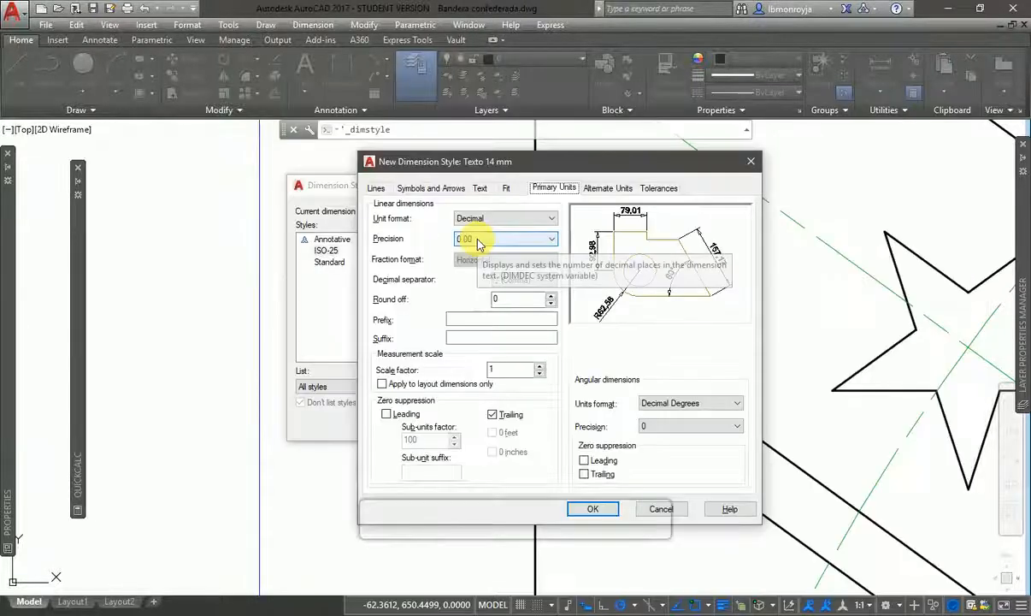
pyautogui.hotkey('alt', 'Tab')
pyautogui.hotkey('alt', 'Tab')
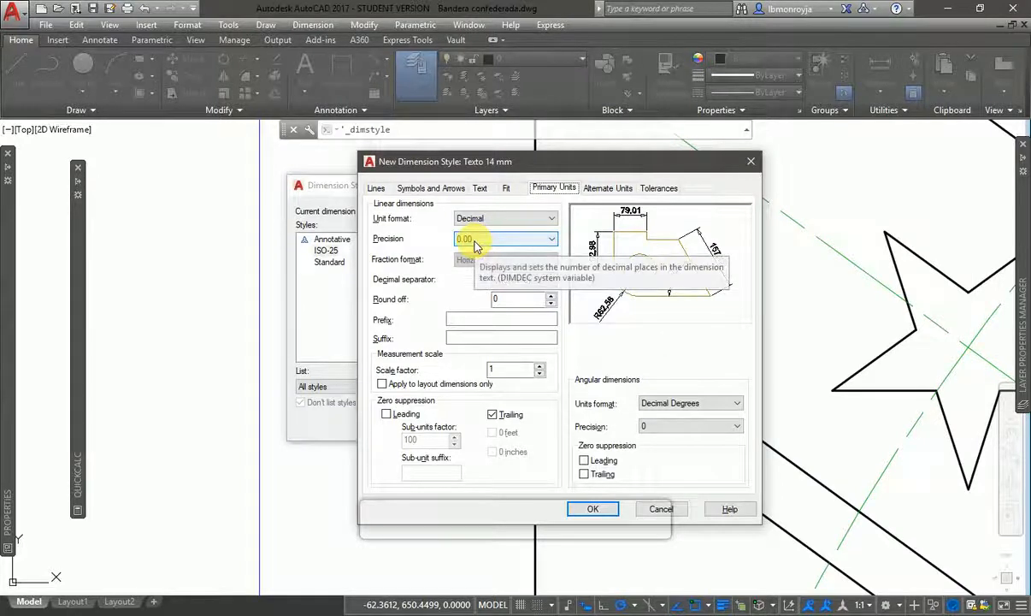
pyautogui.click(476, 246)
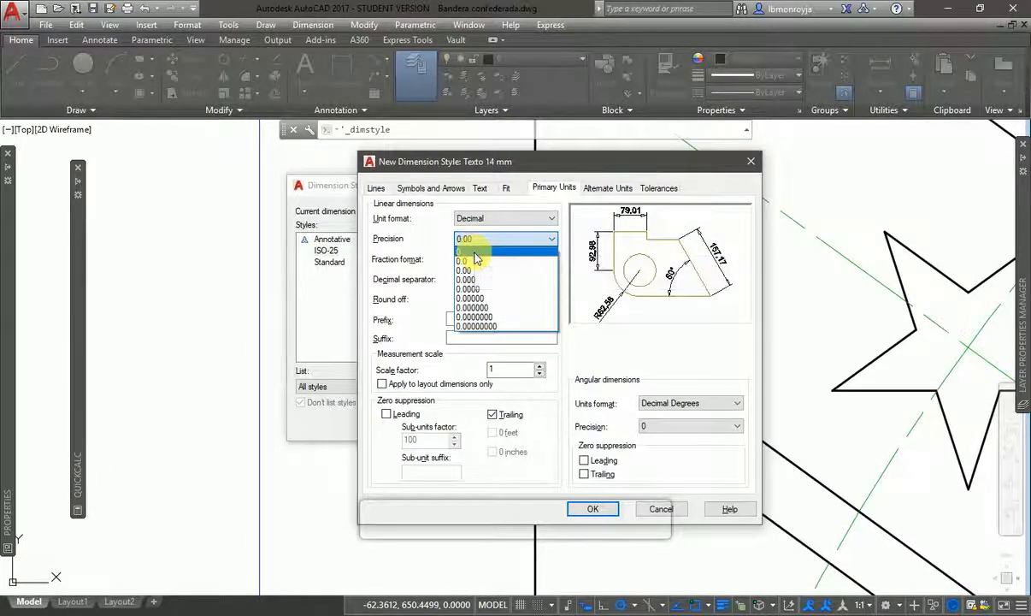
pyautogui.click(476, 252)
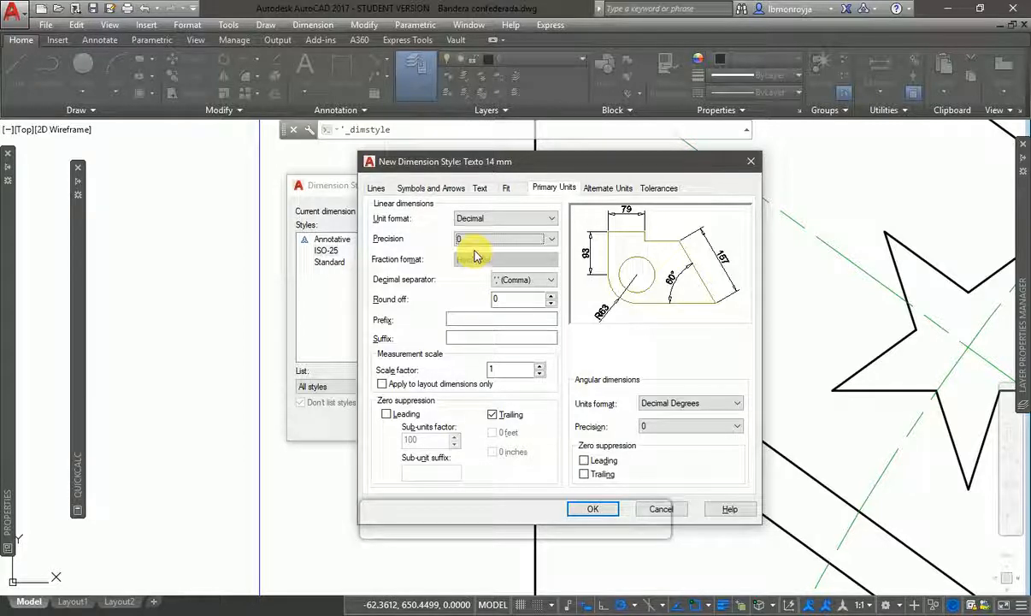
# Preview the linear dimensions at 0.0000, settle on a precision of 0.00, and use a period as the decimal separator.
pyautogui.click(473, 240)
pyautogui.click(473, 272)
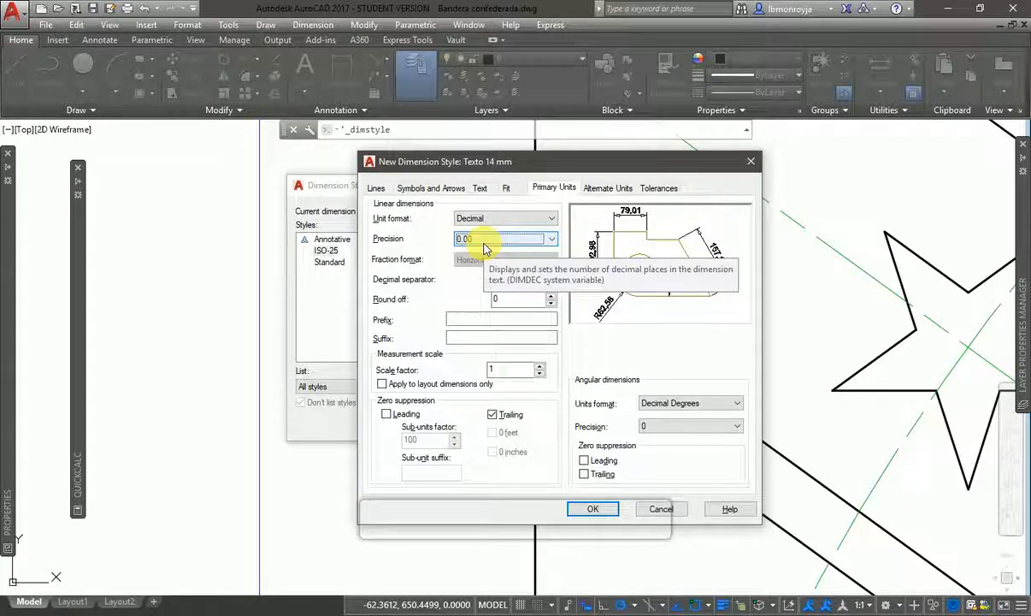
pyautogui.click(484, 248)
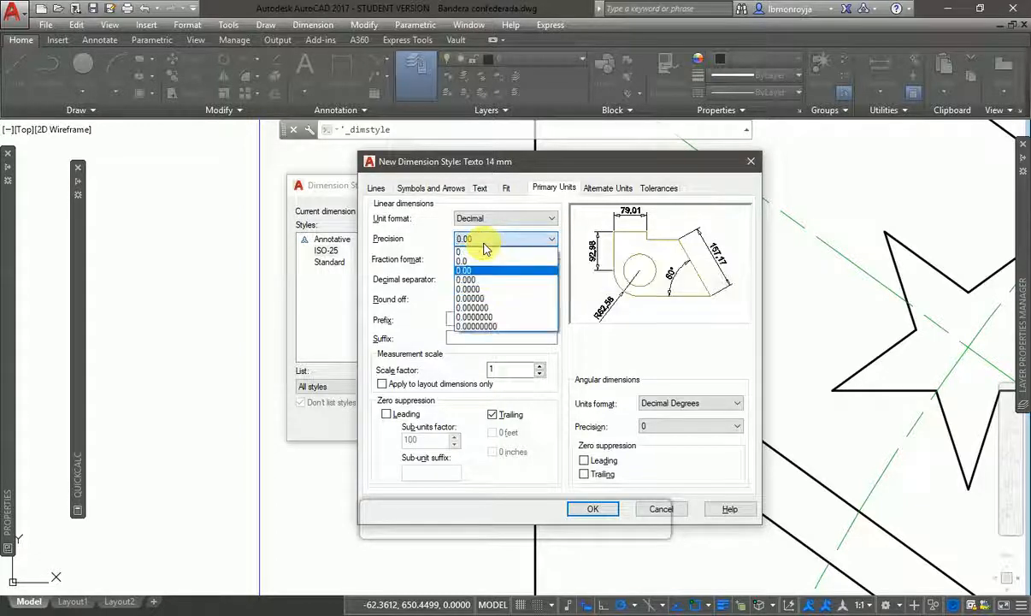
pyautogui.click(478, 290)
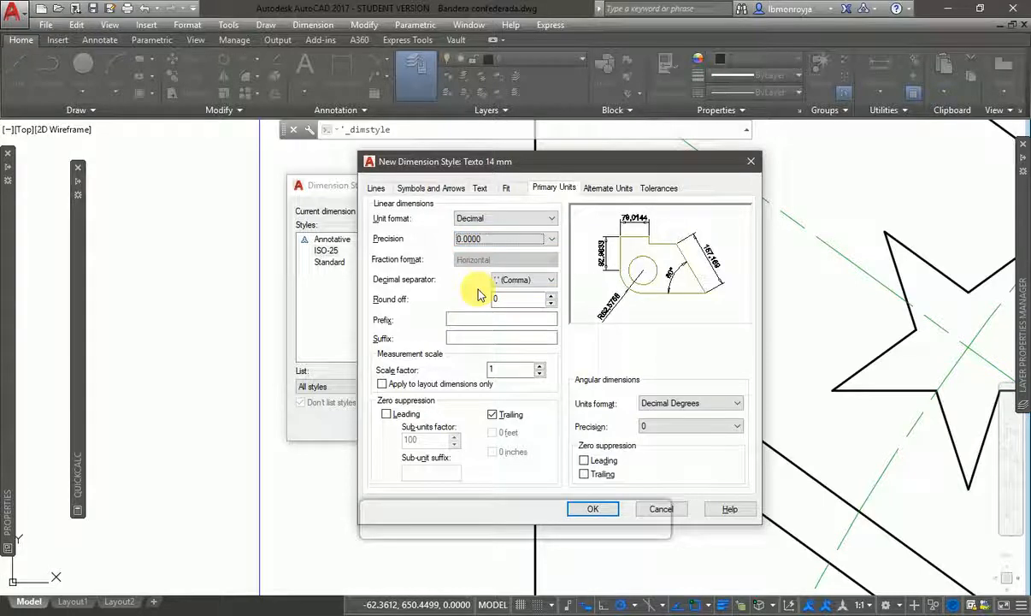
pyautogui.click(475, 244)
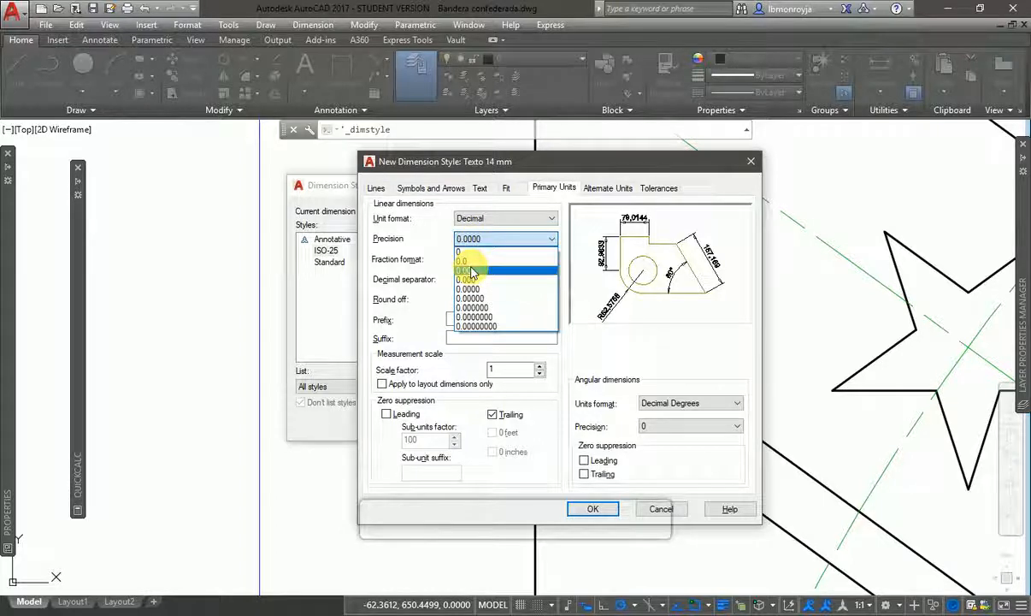
pyautogui.click(470, 270)
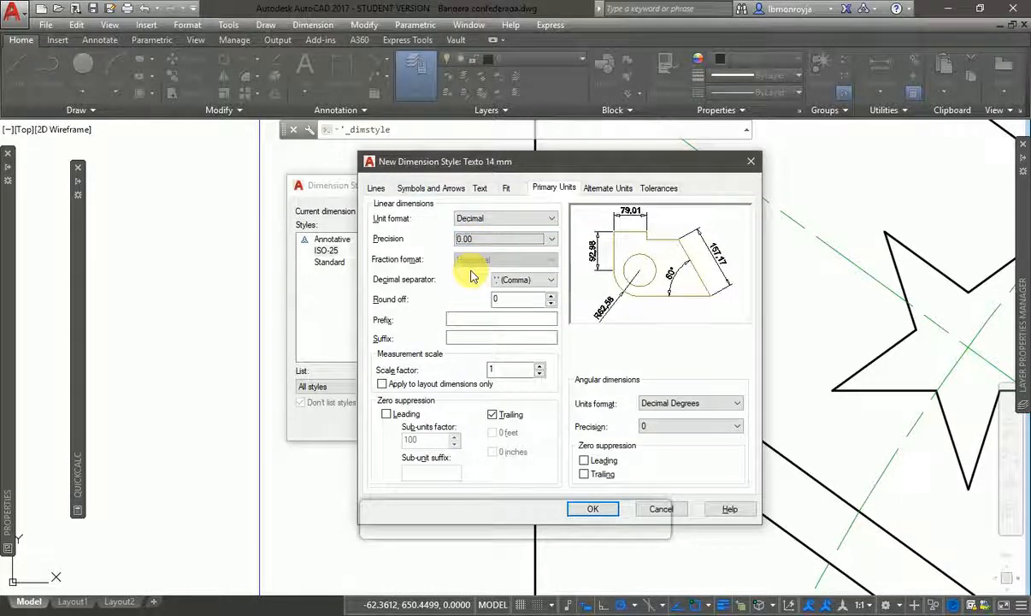
pyautogui.click(530, 280)
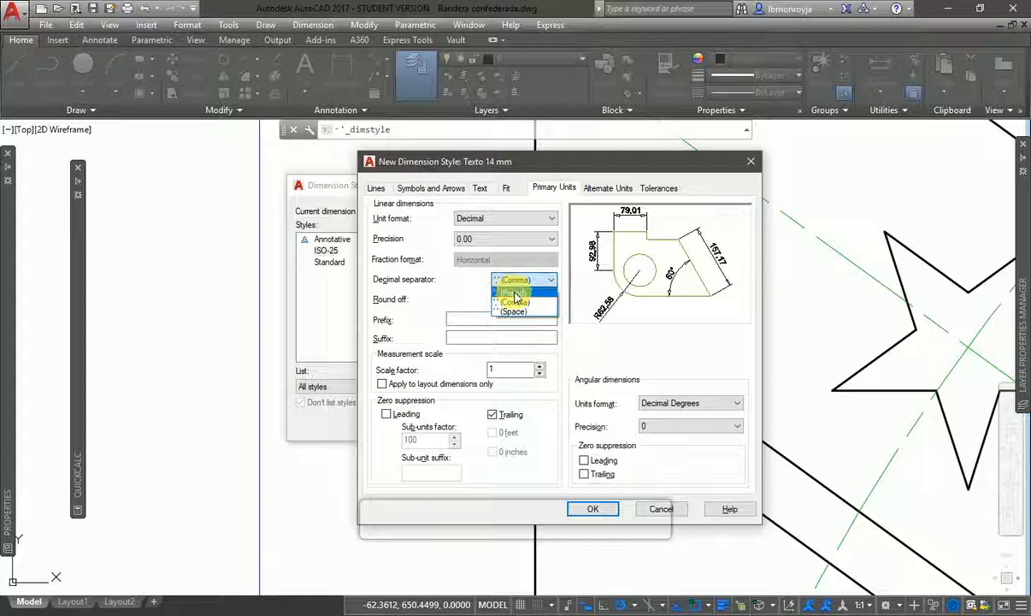
pyautogui.click(515, 295)
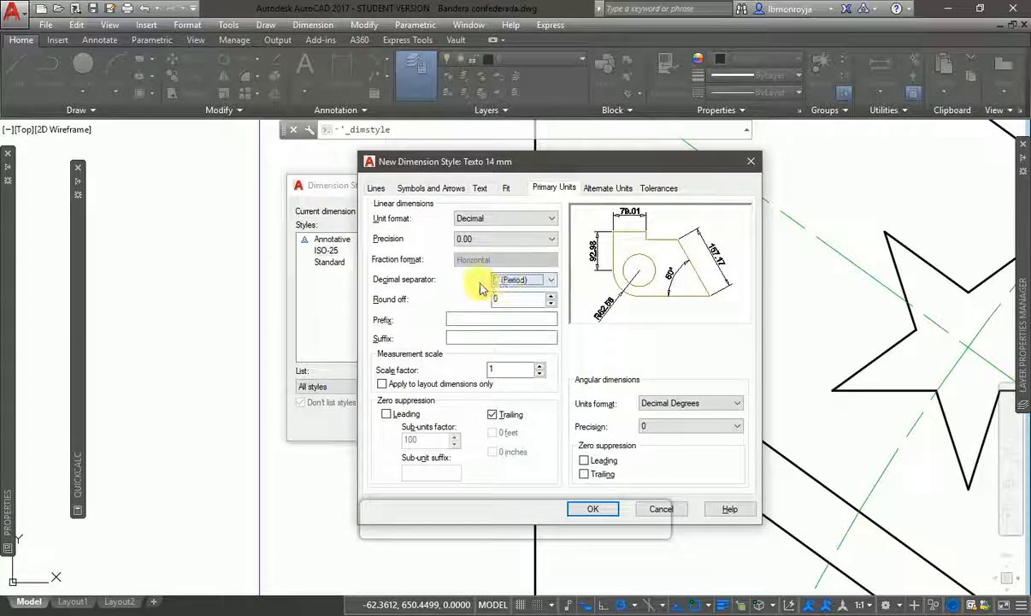
# Set the angular precision to 0.0000 with trailing zero suppression off, then save the style and close the Dimension Style Manager.
pyautogui.click(585, 475)
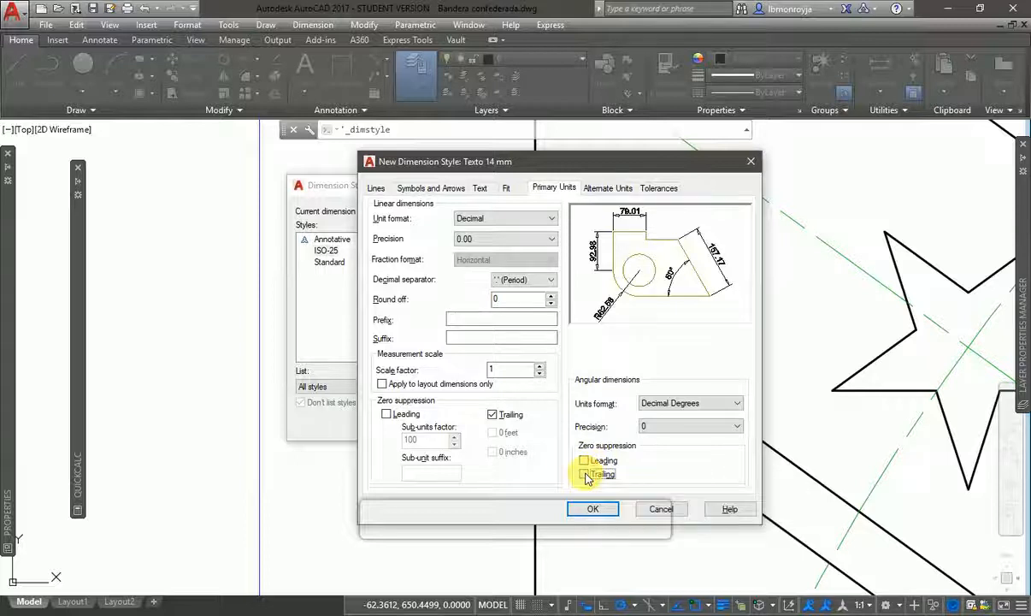
pyautogui.click(658, 425)
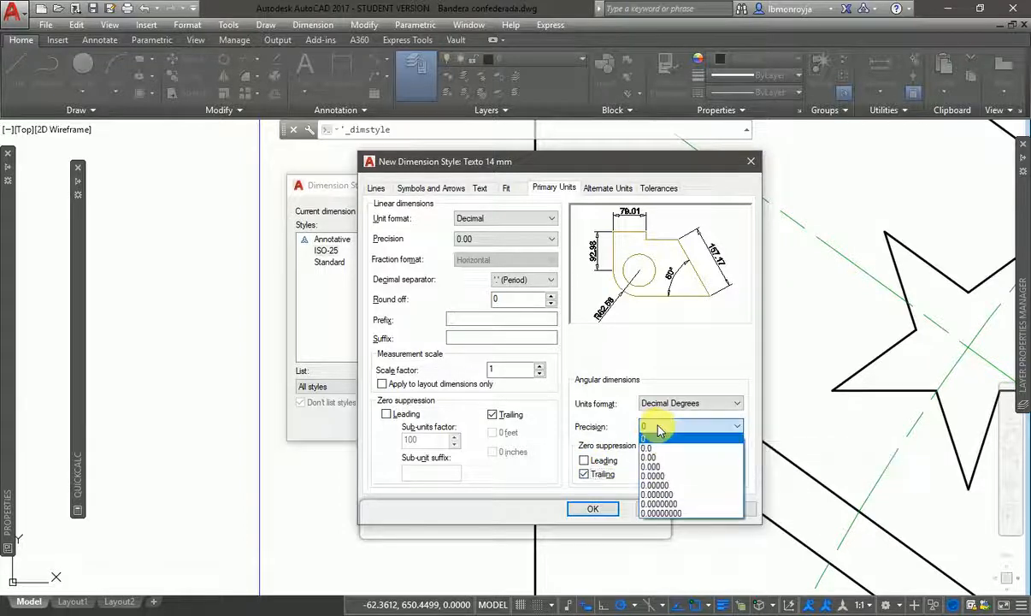
pyautogui.click(663, 477)
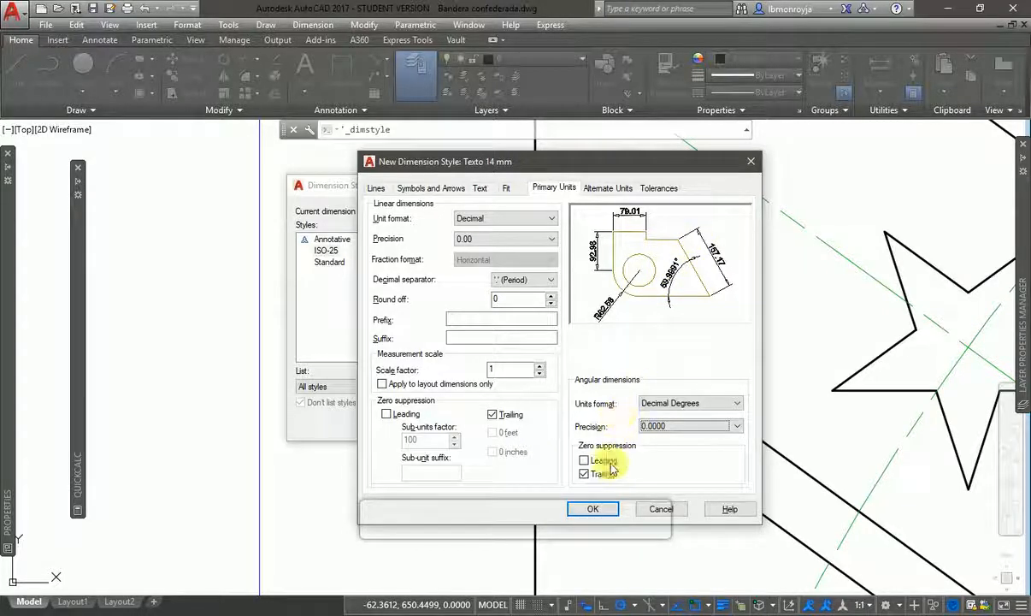
pyautogui.click(585, 474)
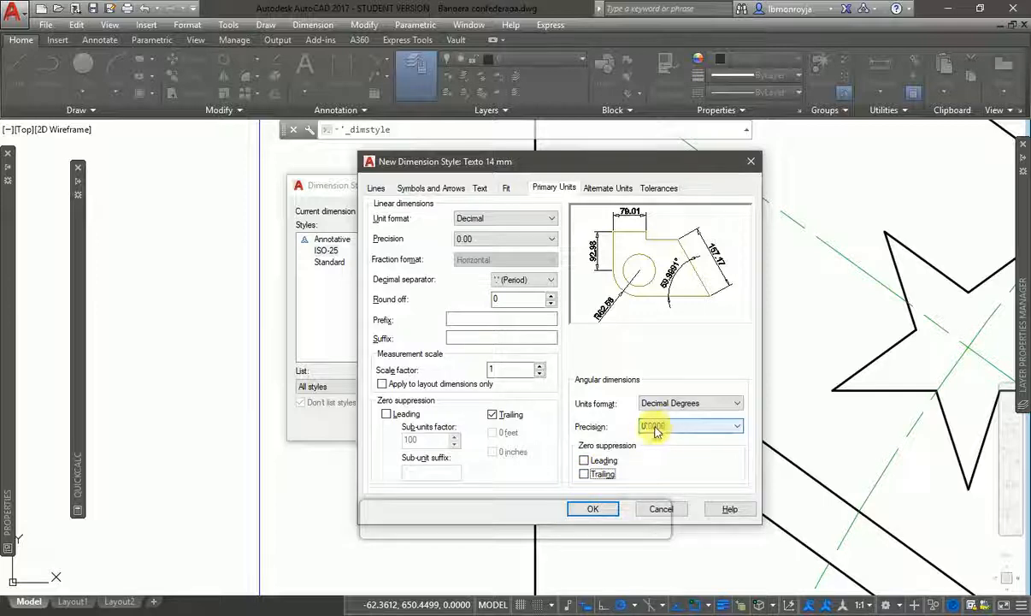
pyautogui.click(592, 511)
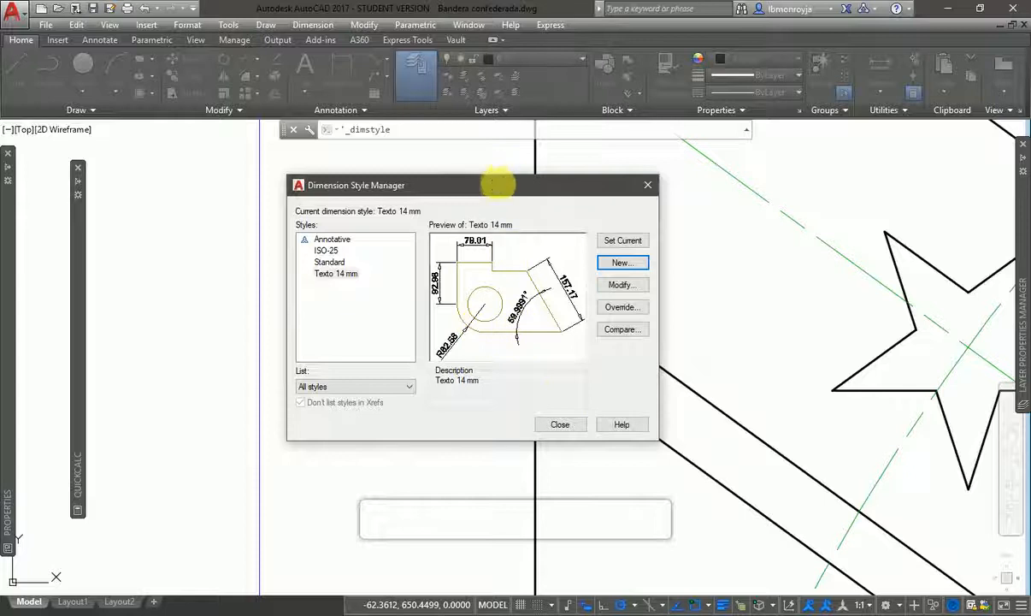
pyautogui.moveTo(497, 184); pyautogui.dragTo(468, 166)
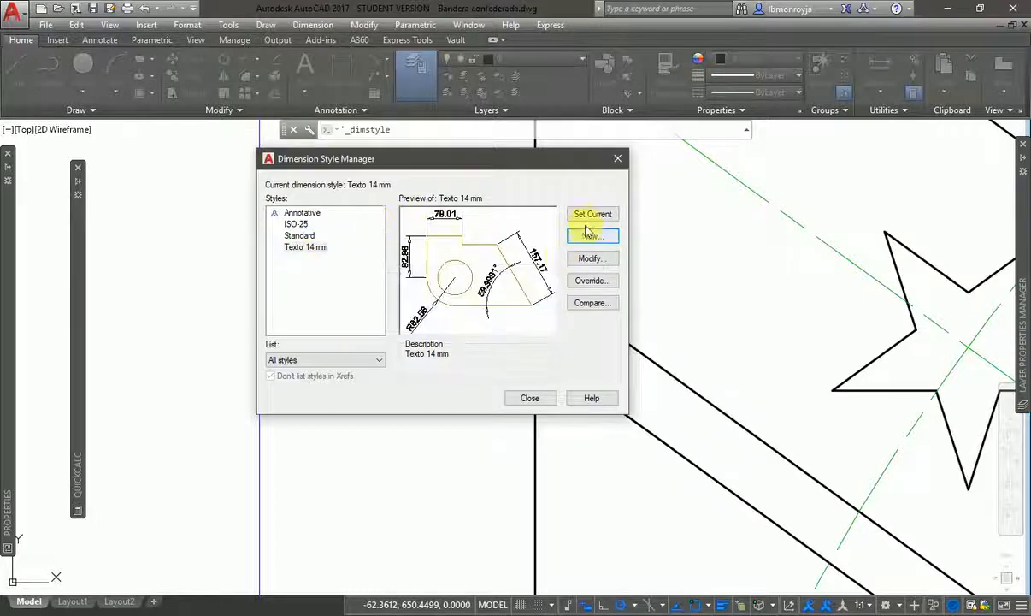
pyautogui.click(531, 399)
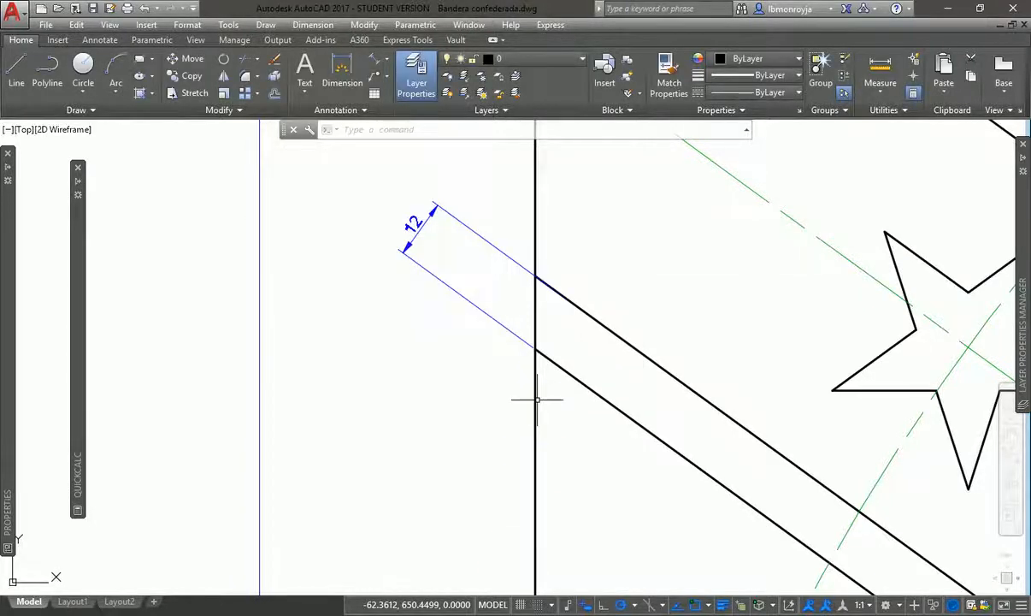
# Dimension the width of the central star, placing the dimension line below the crossing of the bands.
pyautogui.scroll(-5, 485, 321)
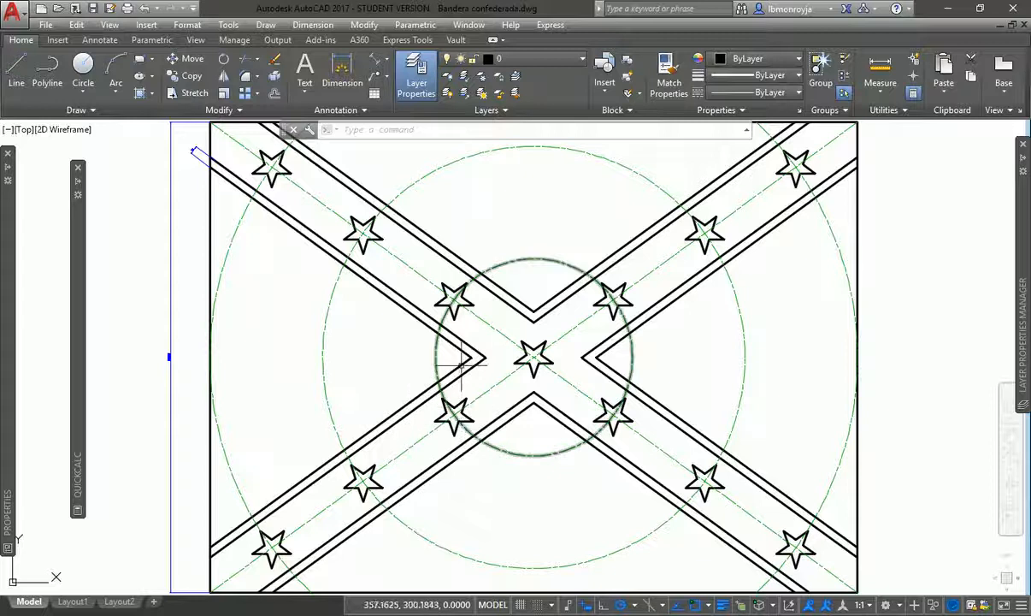
pyautogui.click(342, 70)
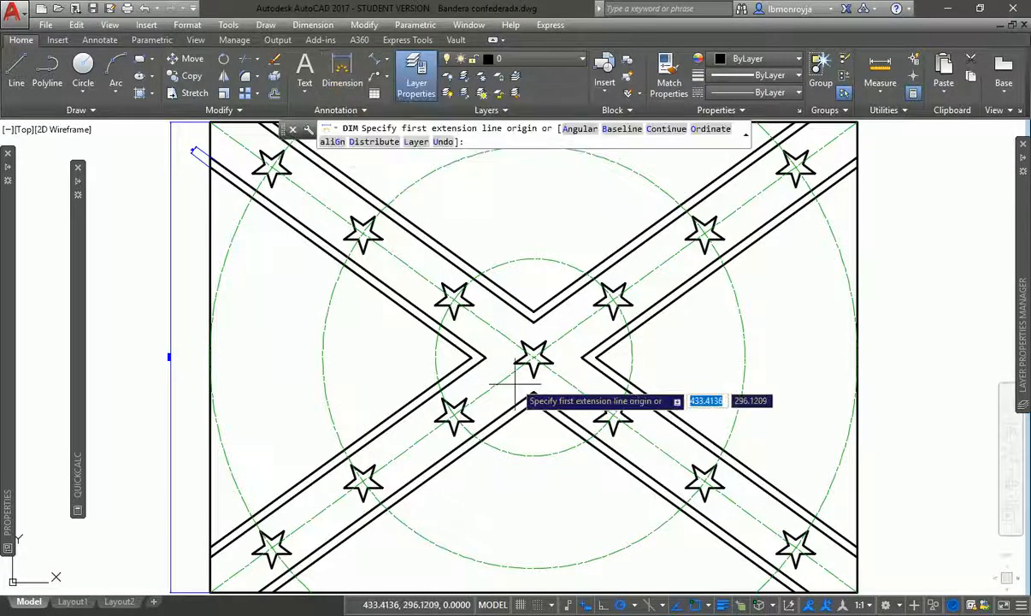
pyautogui.click(515, 361)
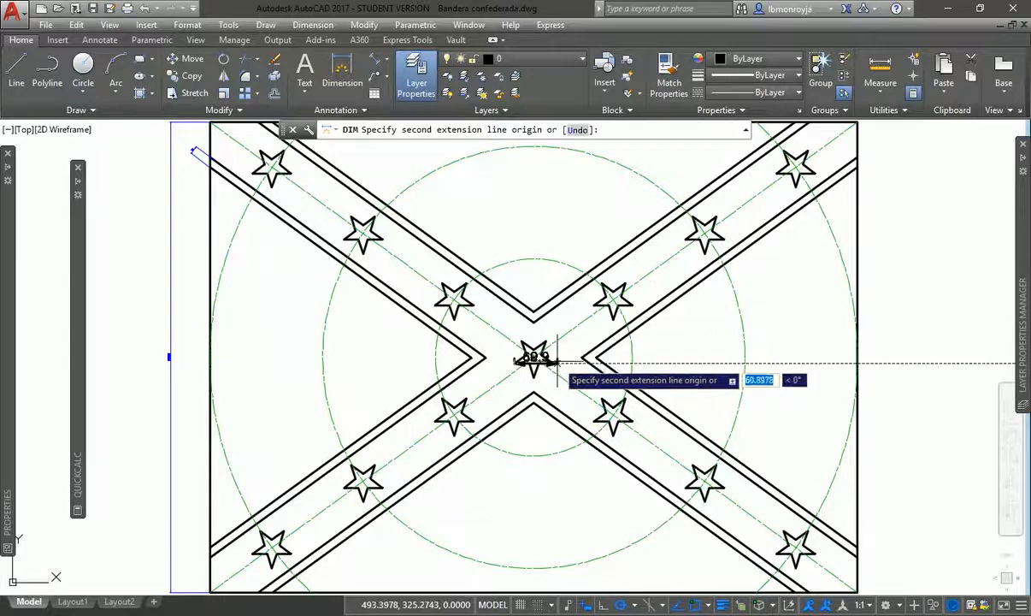
pyautogui.click(552, 361)
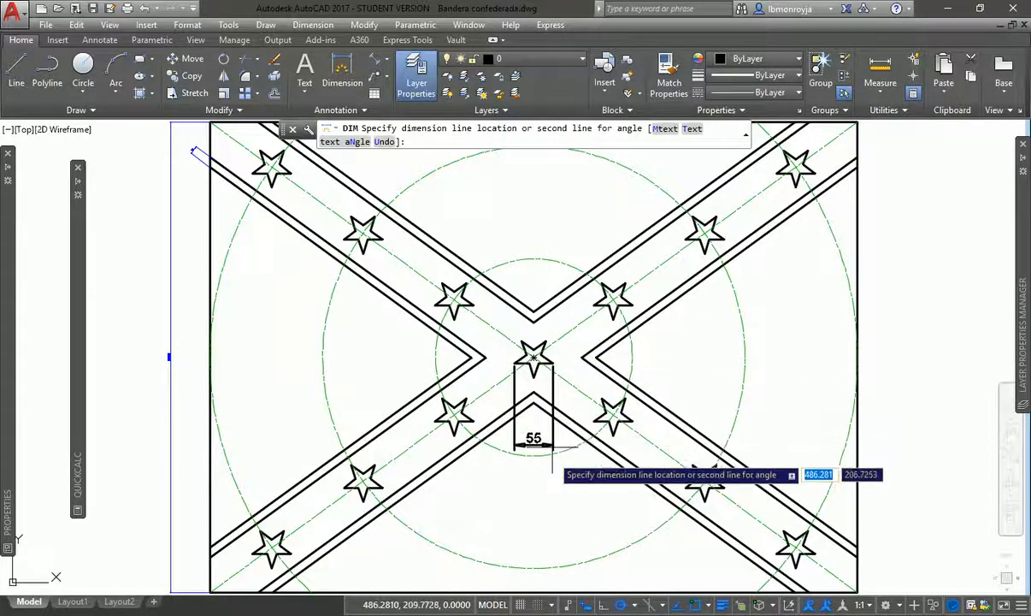
pyautogui.click(554, 503)
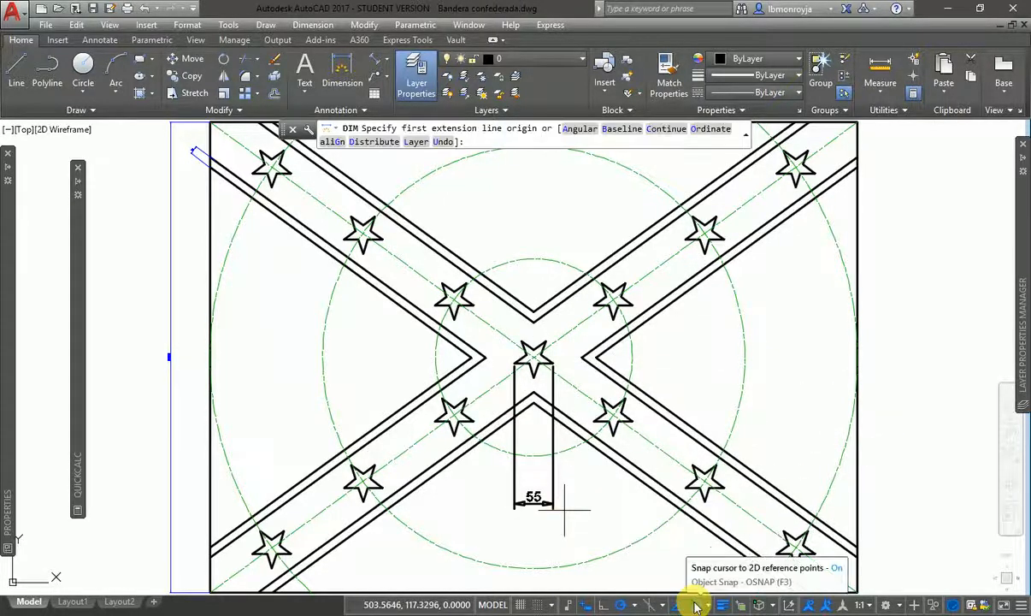
pyautogui.press('Escape')
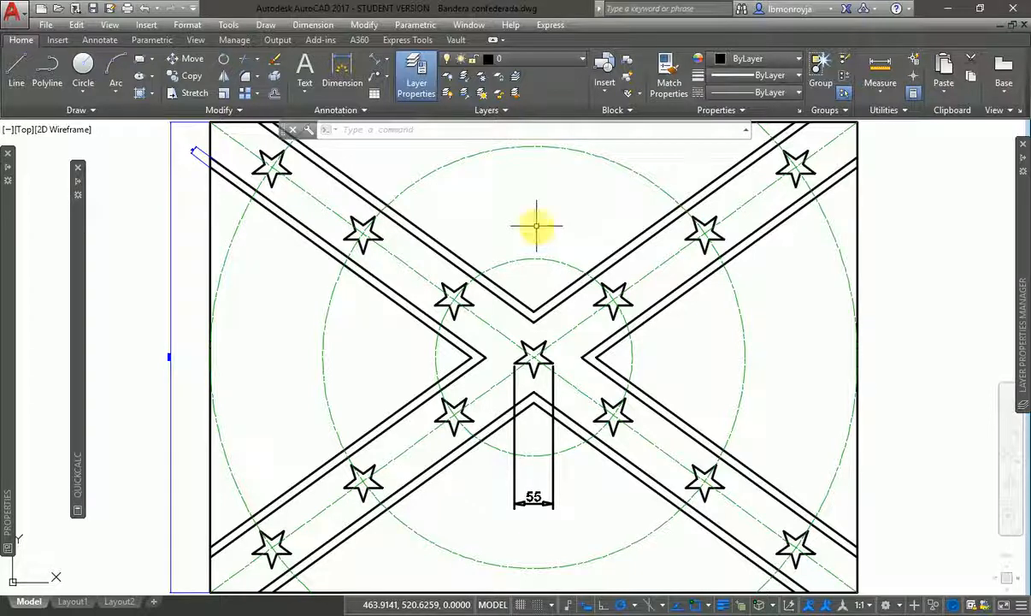
# Match the central star's width dimension to the properties of the flag's vertical height dimension.
pyautogui.write('ma')
pyautogui.press('Return')
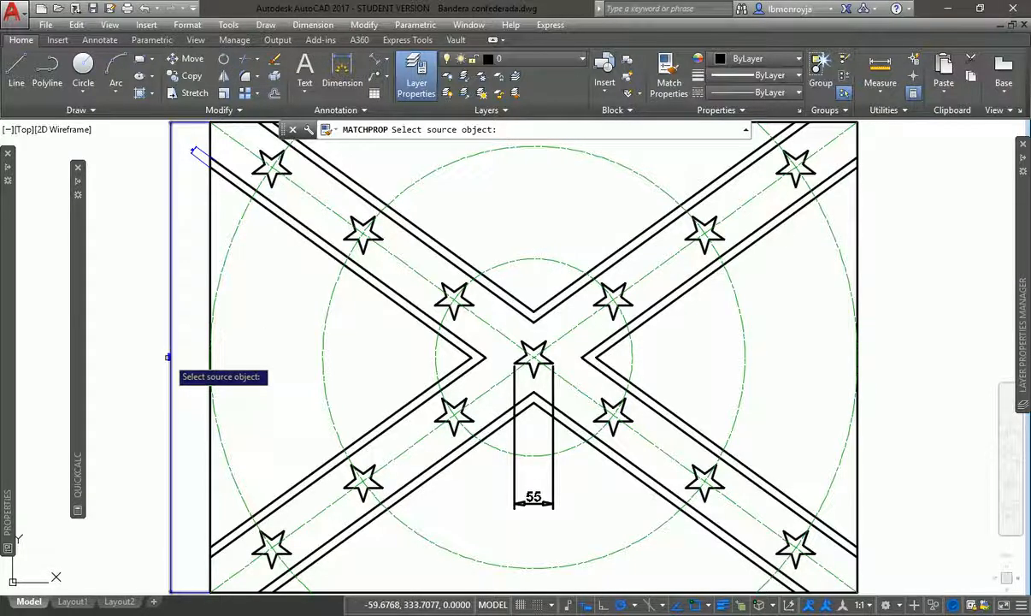
pyautogui.click(169, 355)
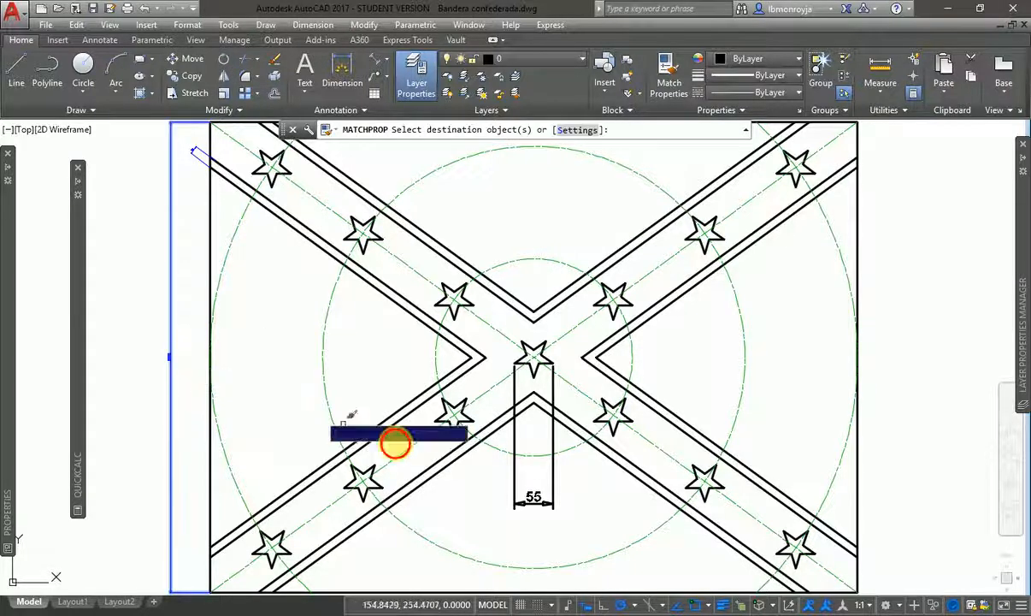
pyautogui.click(515, 494)
pyautogui.press('Return')
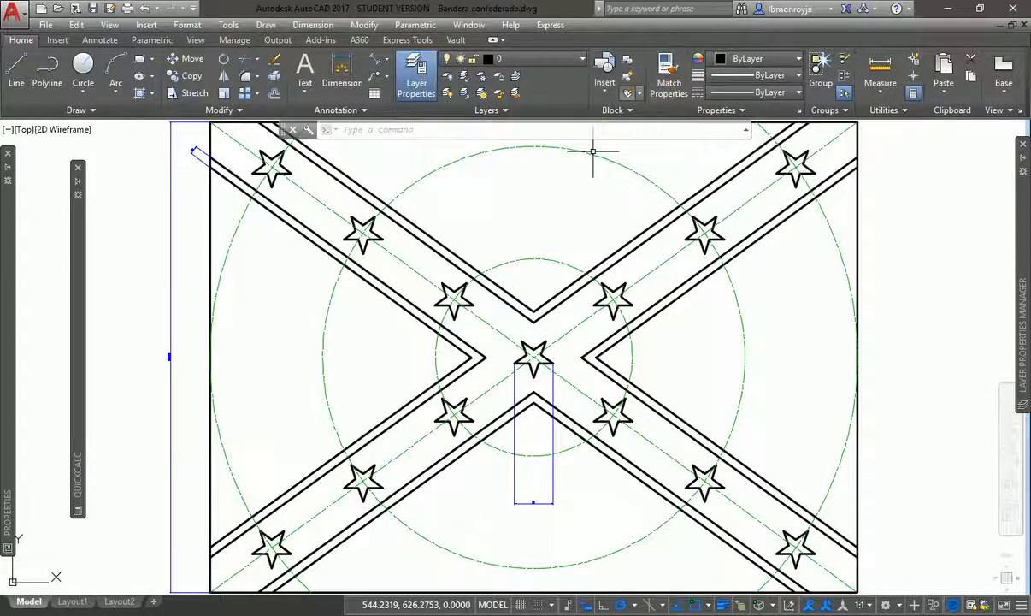
# Match the central star's width dimension to the properties of a black band line.
pyautogui.press('Return')
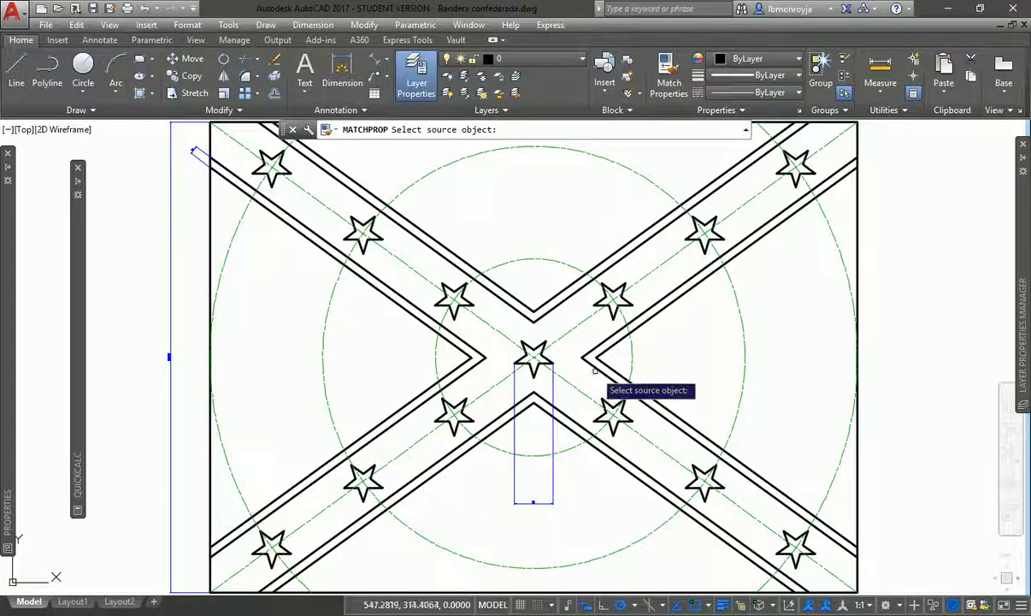
pyautogui.click(593, 371)
pyautogui.click(552, 461)
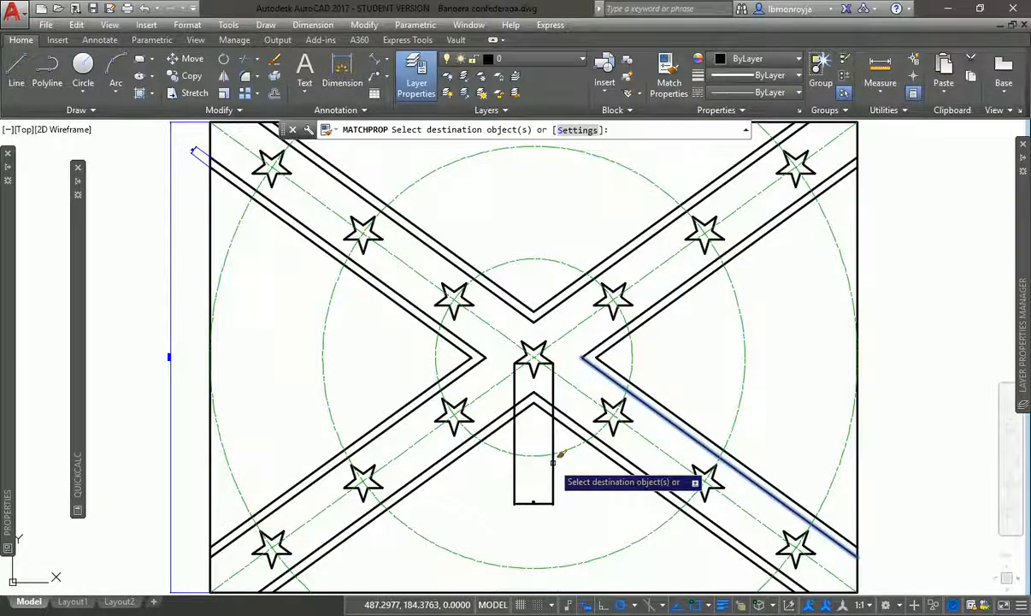
pyautogui.press('Return')
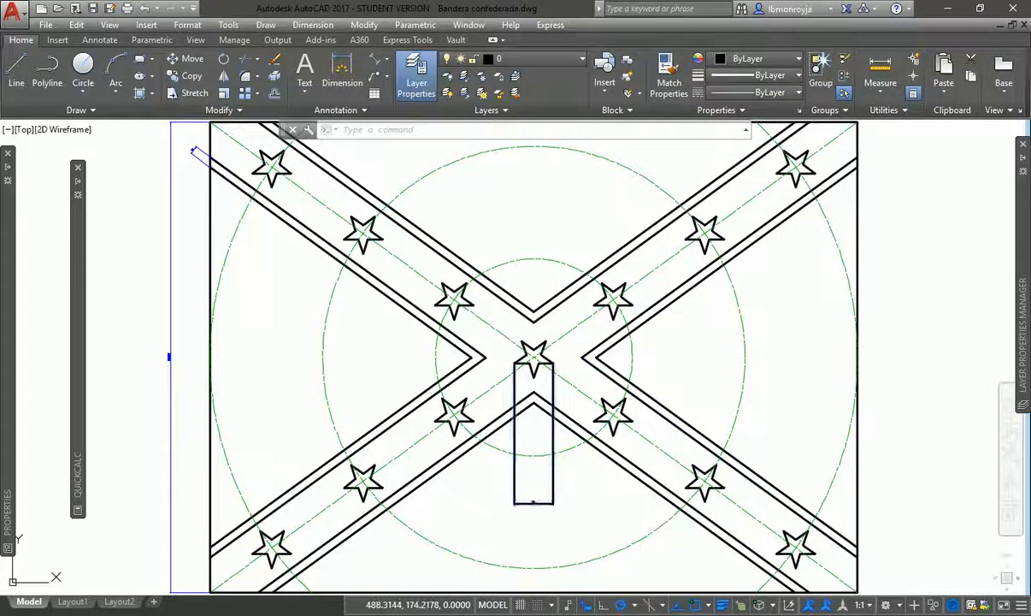
# Undo both property matches applied to the central star's width dimension.
pyautogui.click(553, 469)
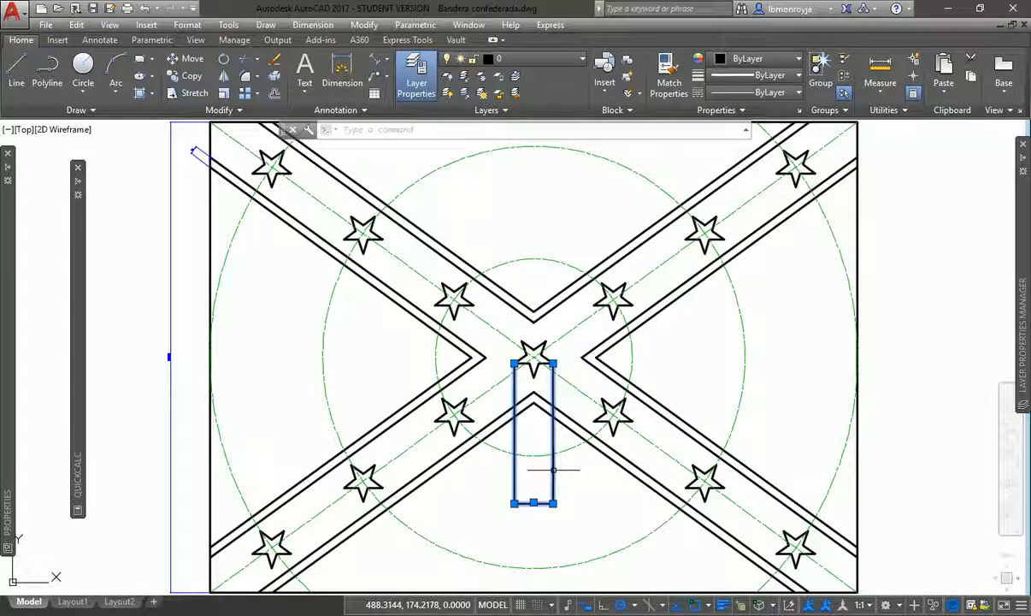
pyautogui.hotkey('ctrl', 'z')
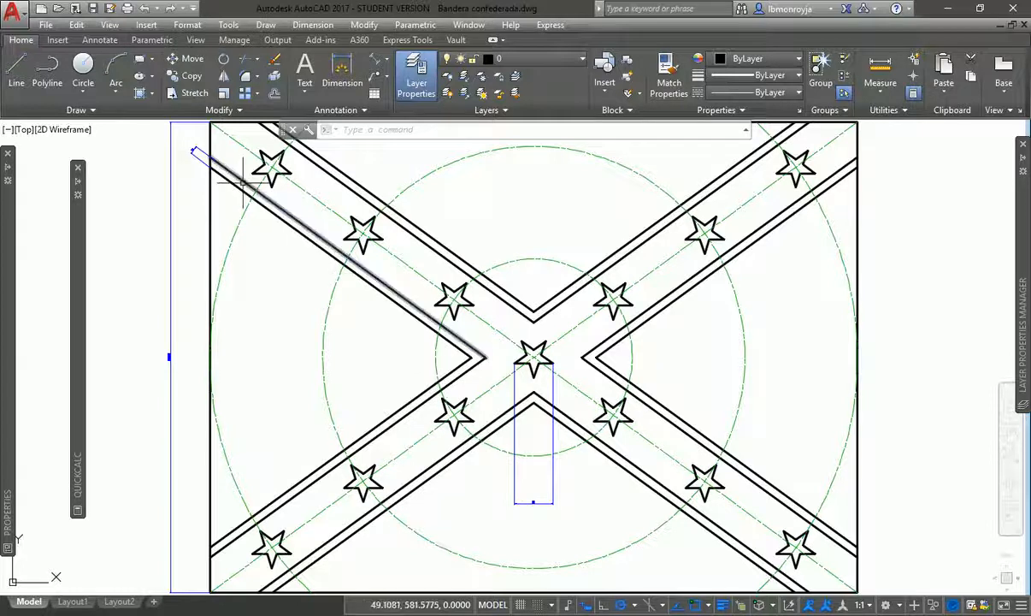
pyautogui.hotkey('ctrl', 'y')
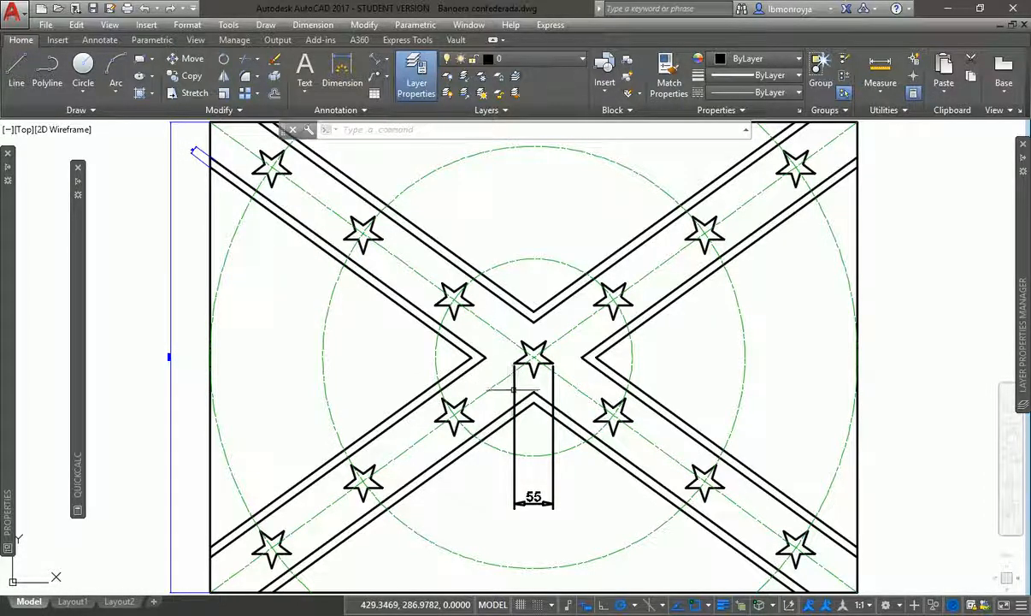
# Move the central star's width dimension to the dimensiones layer.
pyautogui.click(514, 389)
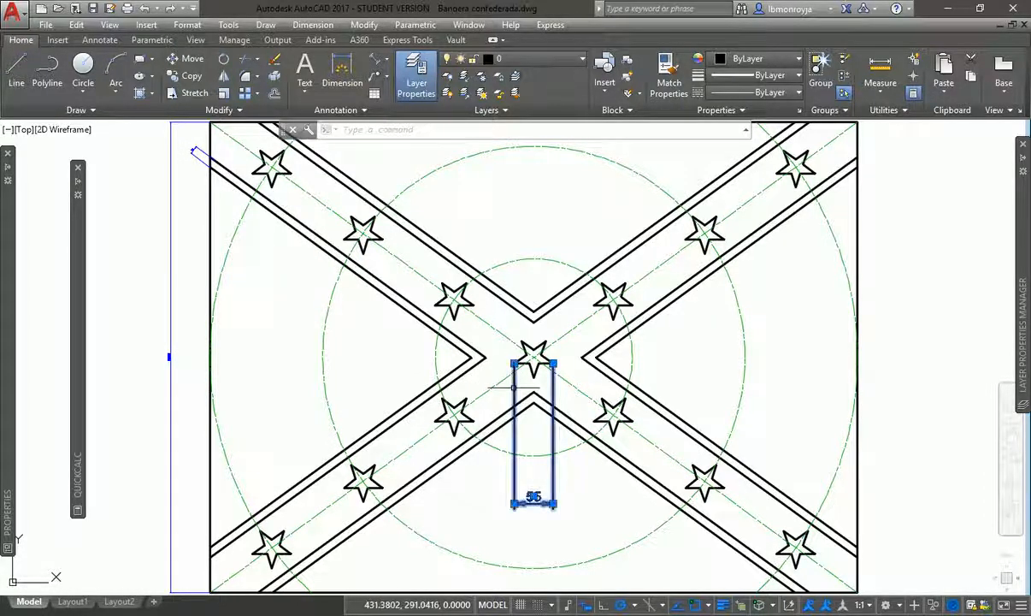
pyautogui.click(550, 60)
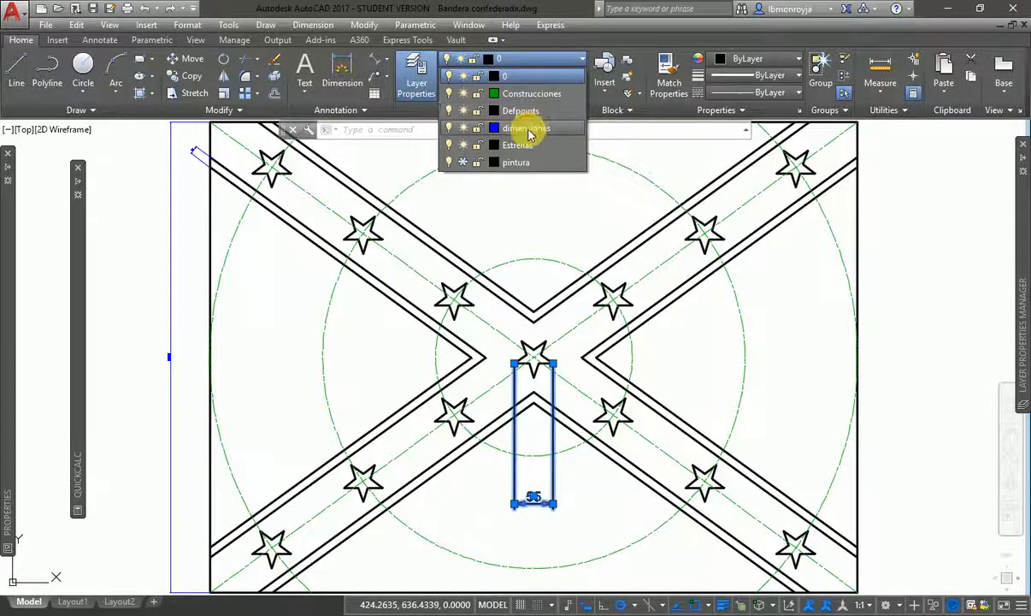
pyautogui.click(527, 129)
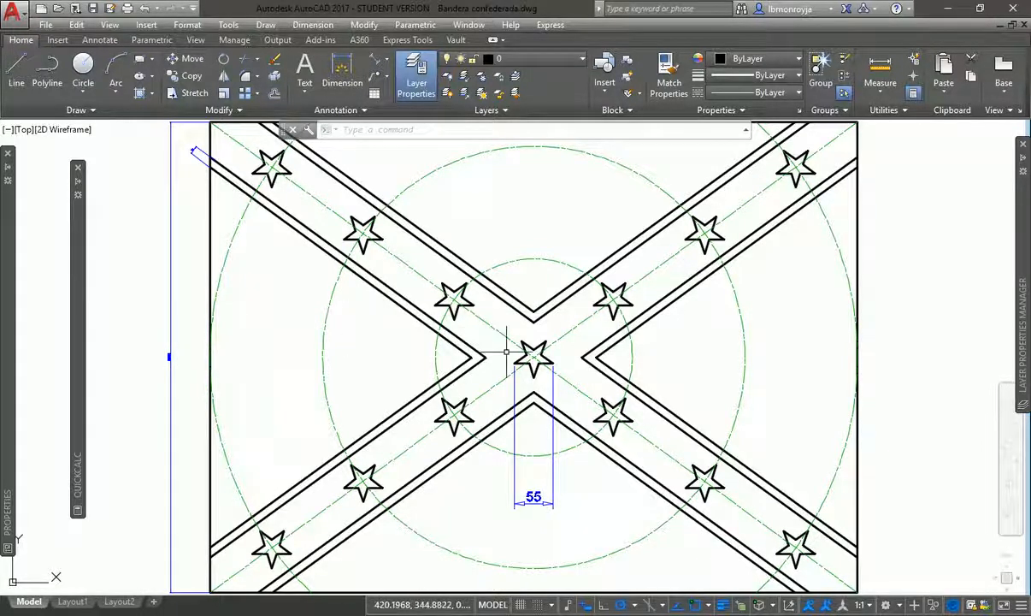
# Match the properties of the central star's width dimension onto the narrow band dimension and the flag's vertical height dimension.
pyautogui.write('ma')
pyautogui.press('Return')
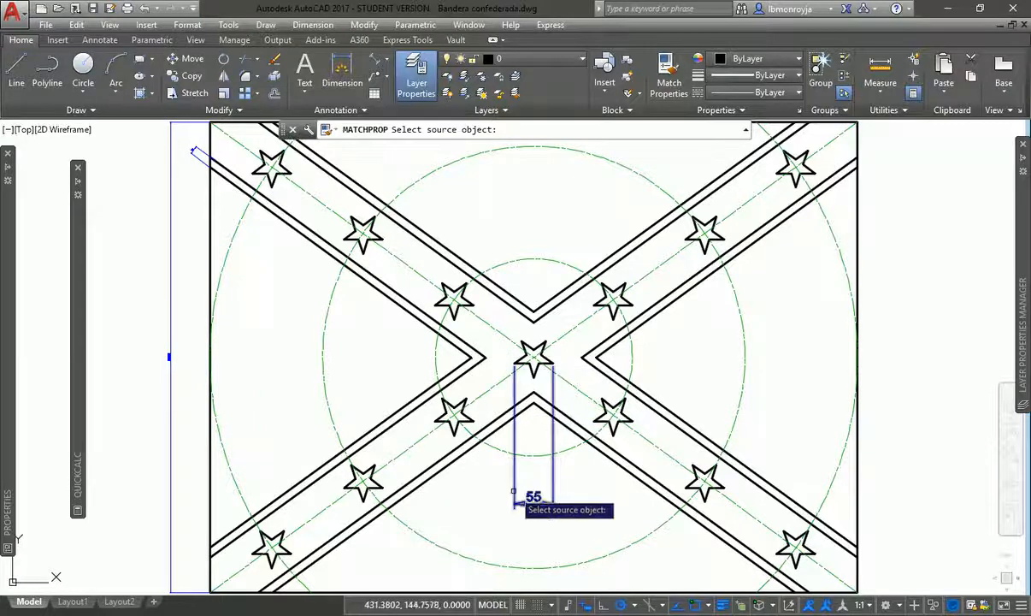
pyautogui.click(523, 494)
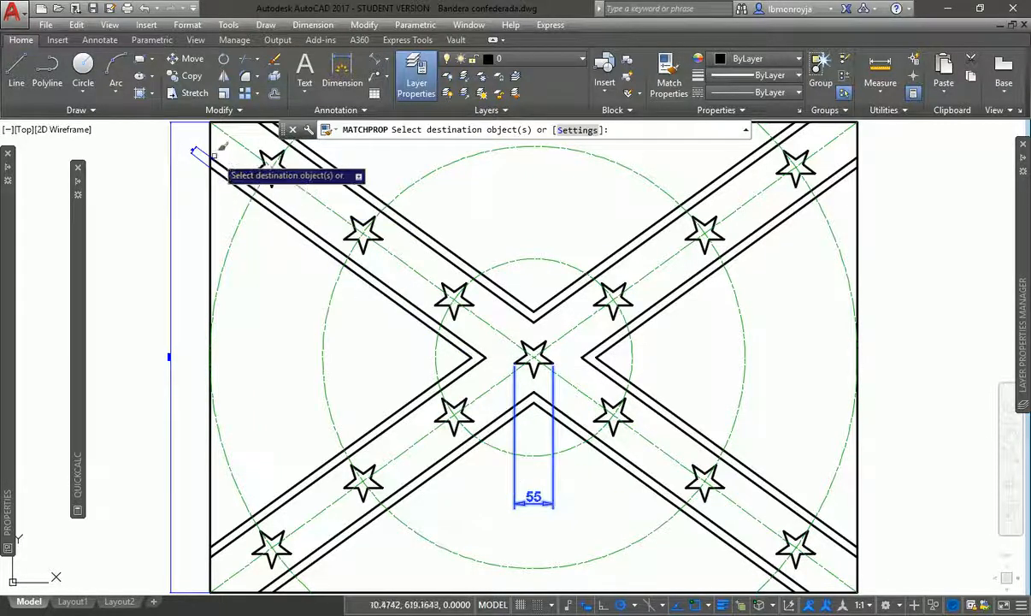
pyautogui.click(202, 150)
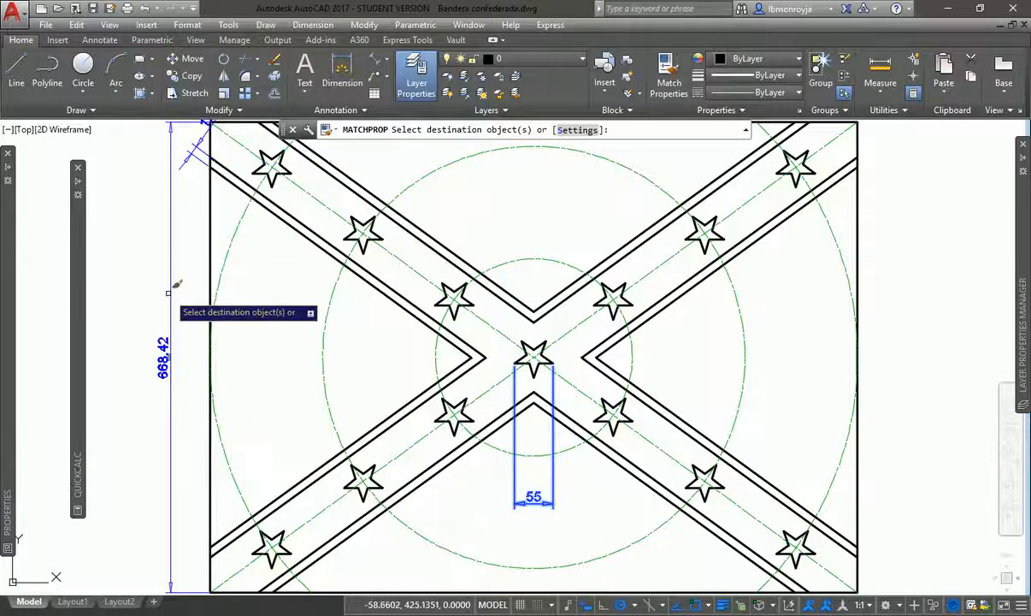
# Delete the flag's vertical height dimension.
pyautogui.press('Return')
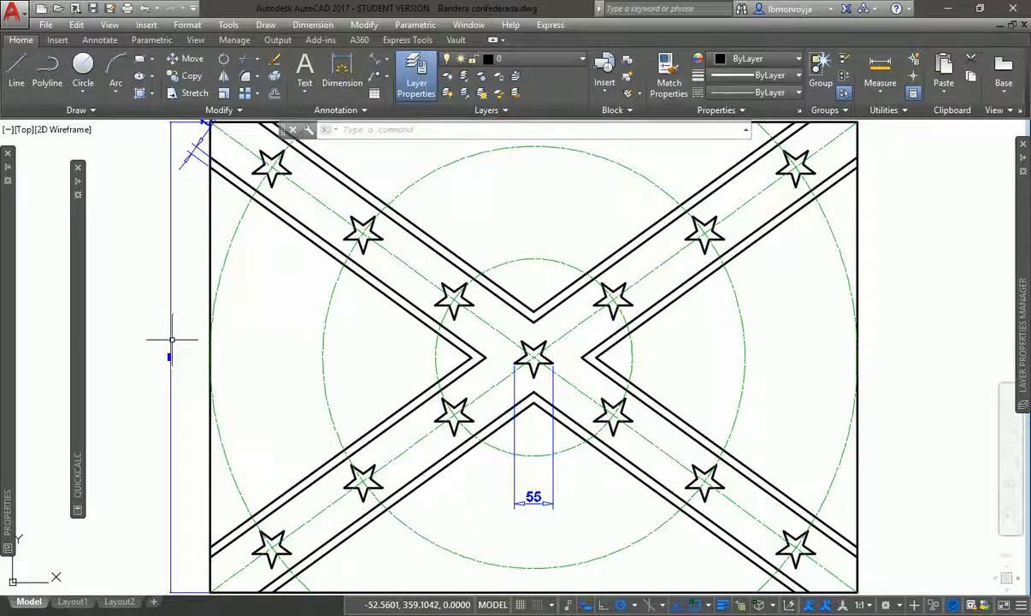
pyautogui.click(172, 339)
pyautogui.press('Delete')
# Move the narrow band dimension's text to the opposite end of its dimension line, outside the flag outline.
pyautogui.write('z')
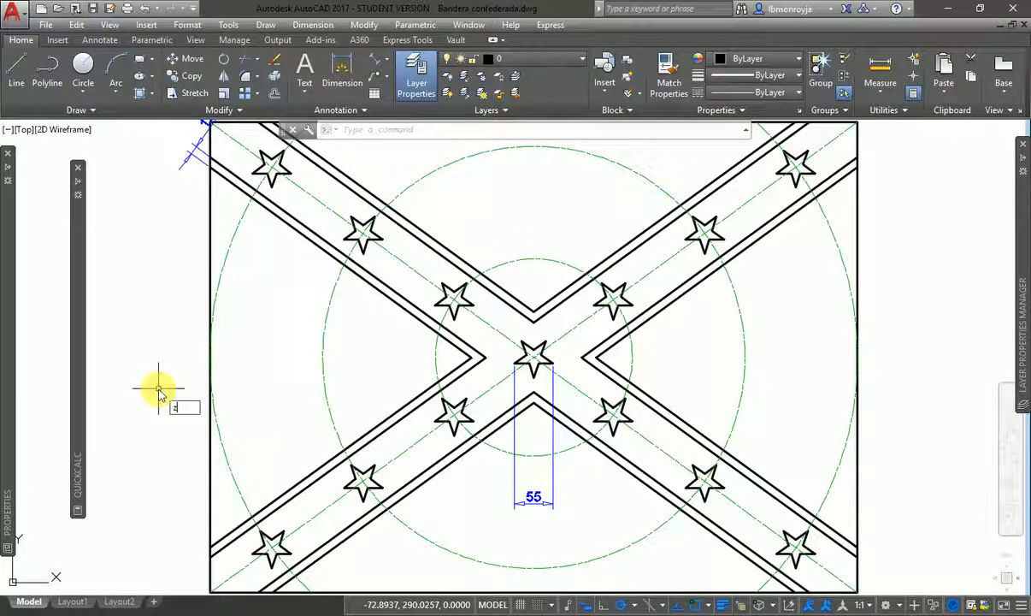
pyautogui.press('Return')
pyautogui.write('e')
pyautogui.press('Return')
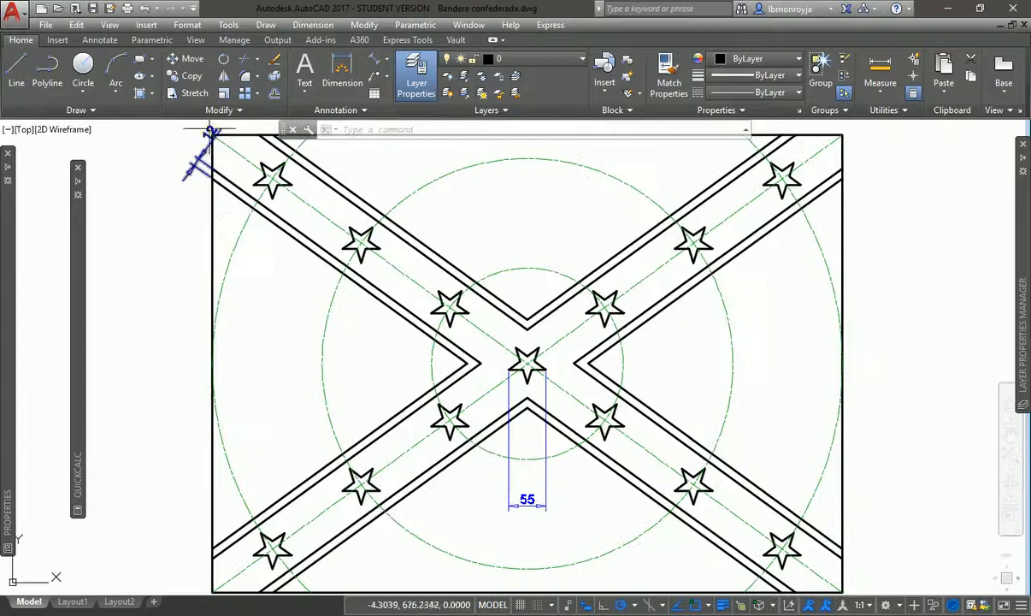
pyautogui.click(209, 131)
pyautogui.click(208, 130)
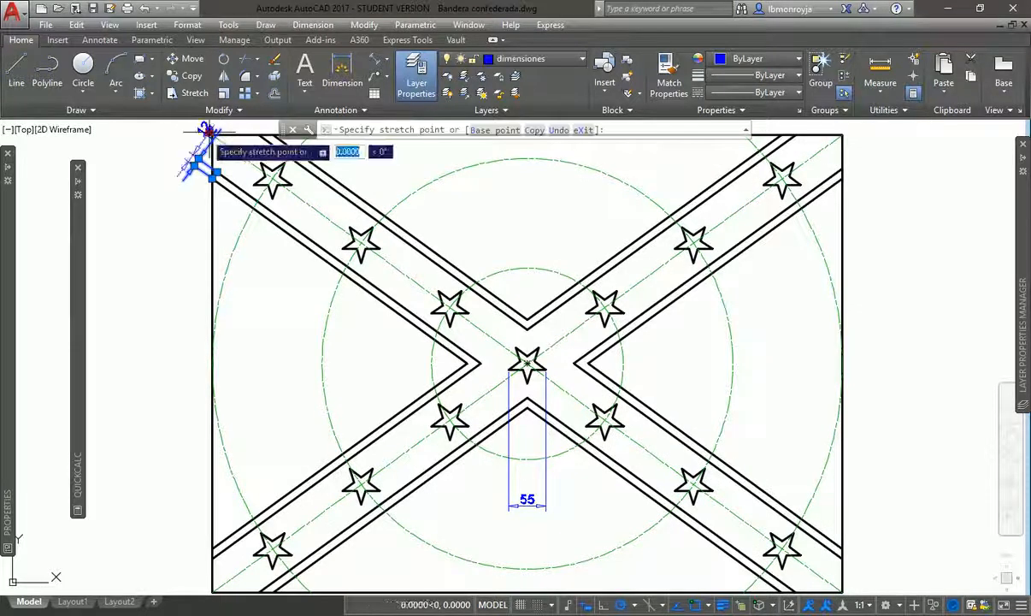
pyautogui.click(176, 189)
pyautogui.press('Escape')
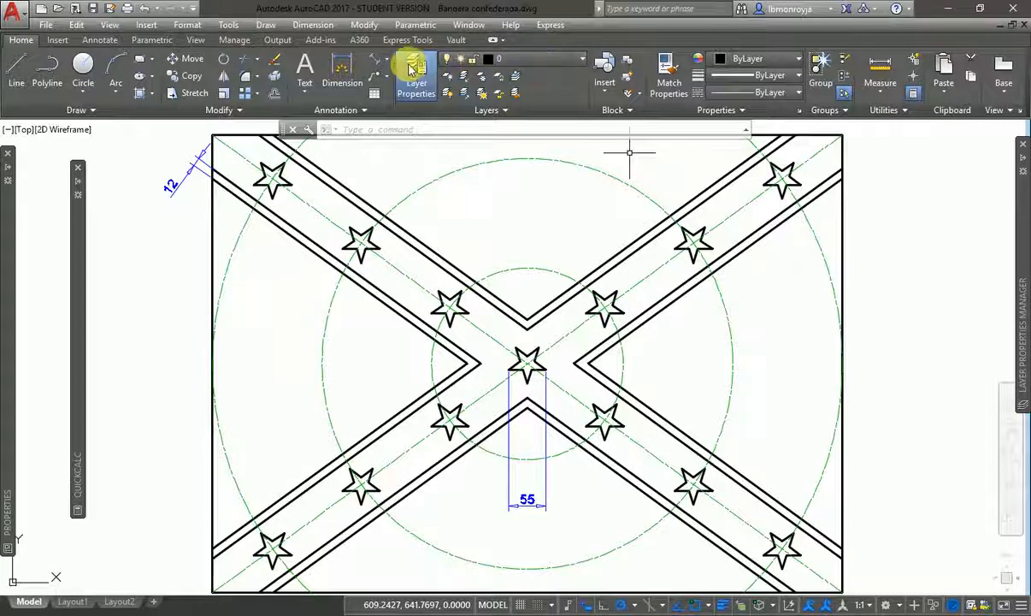
pyautogui.click(343, 73)
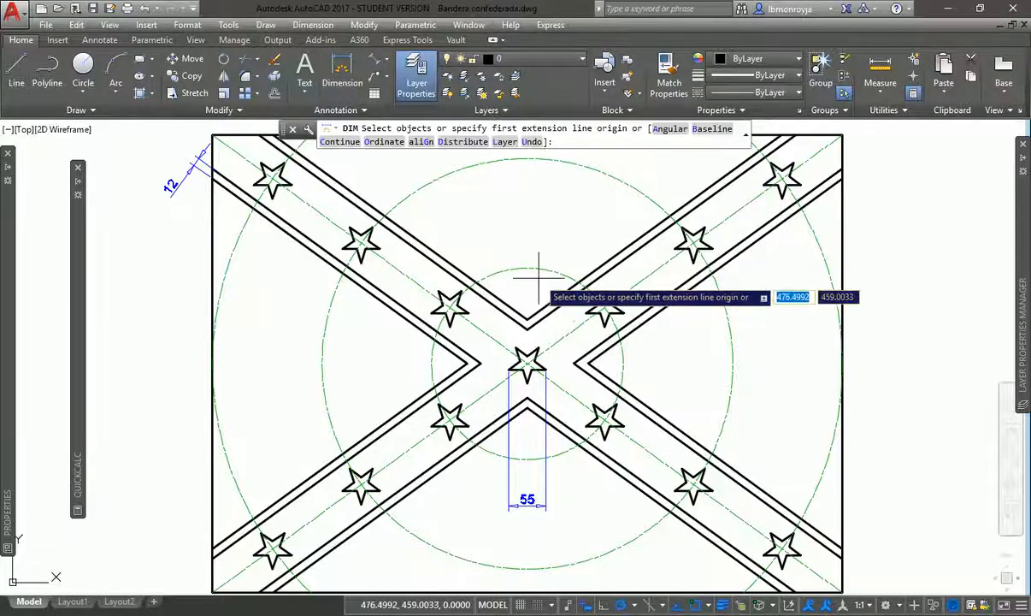
pyautogui.click(539, 270)
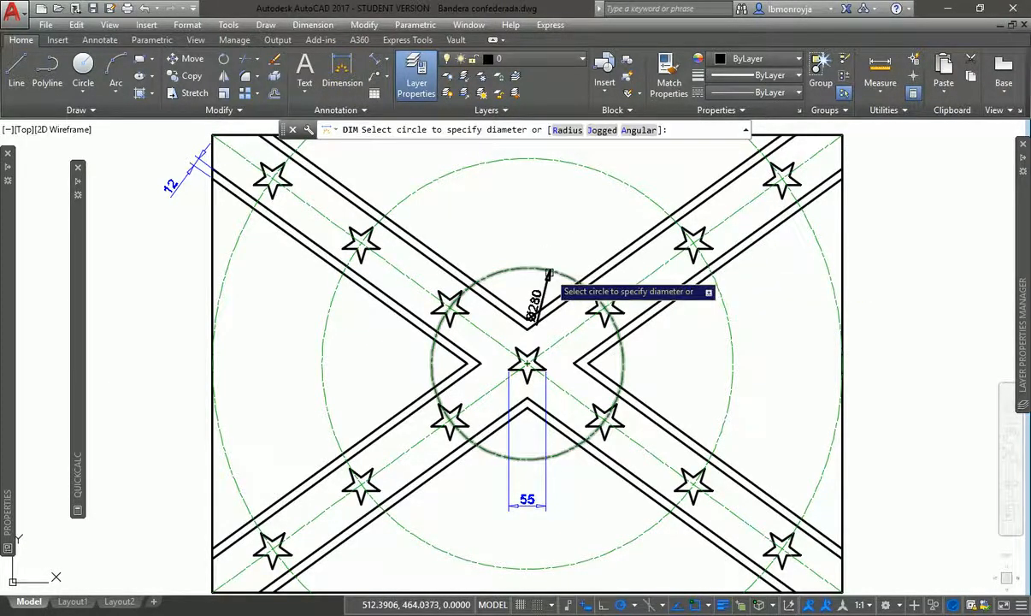
pyautogui.press('Escape')
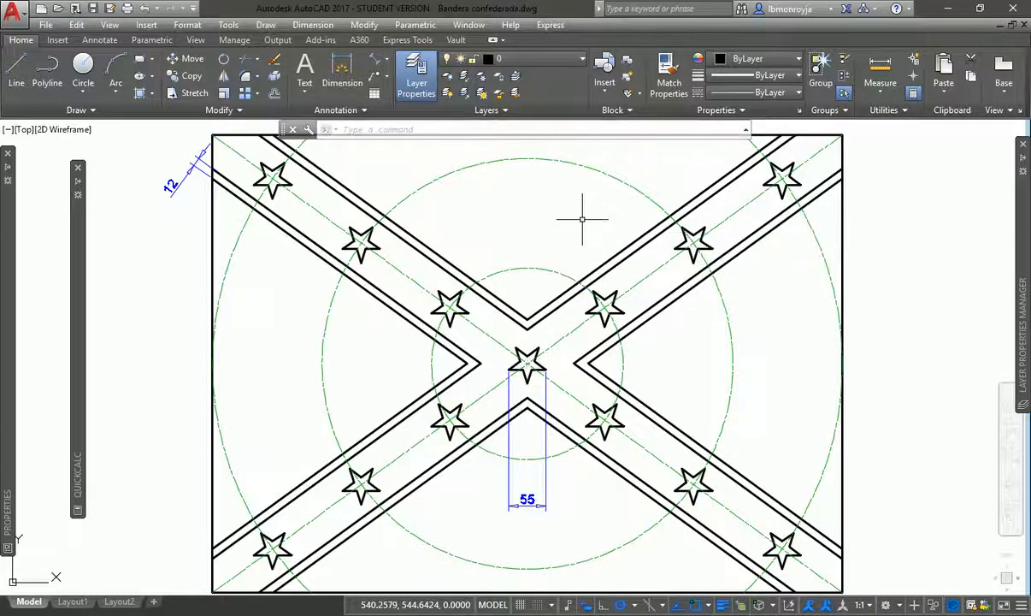
# Make dimensiones the current layer and dimension the inner construction circle's diameter, with the text just outside the circle's upper edge.
pyautogui.click(527, 60)
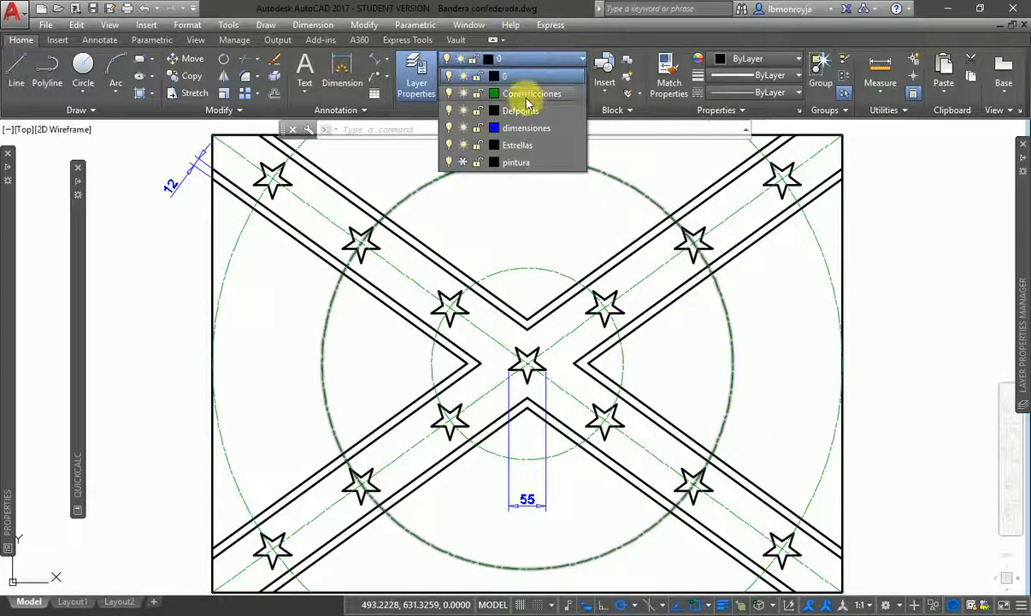
pyautogui.click(532, 136)
pyautogui.click(343, 65)
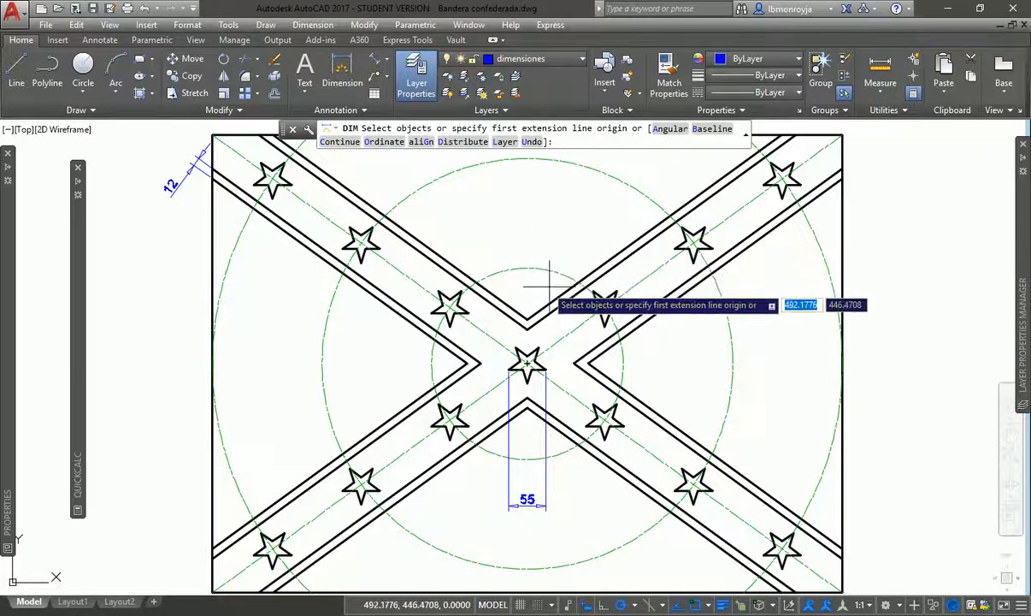
pyautogui.click(506, 273)
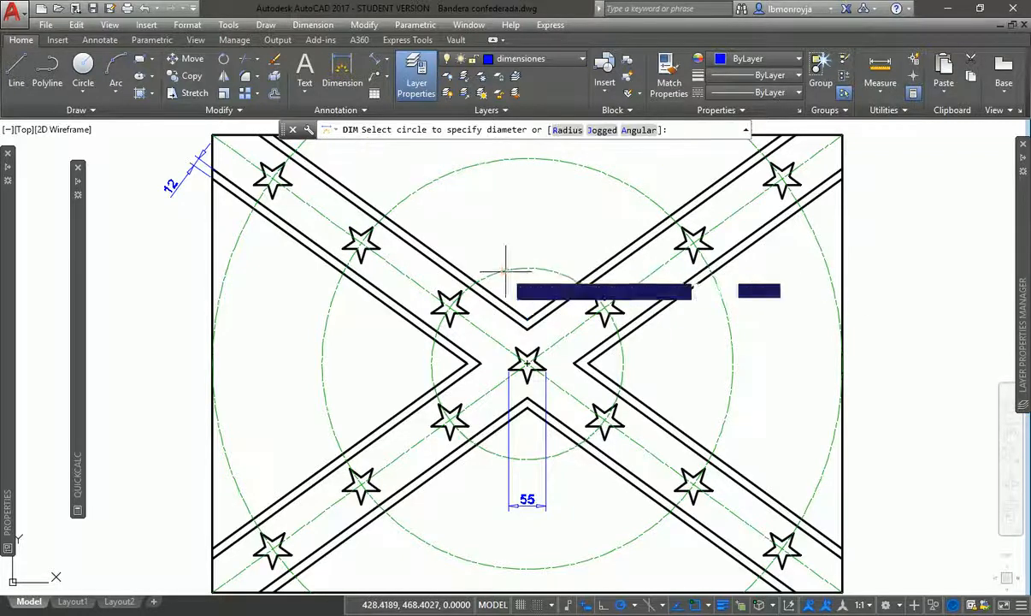
pyautogui.click(579, 229)
pyautogui.press('Escape')
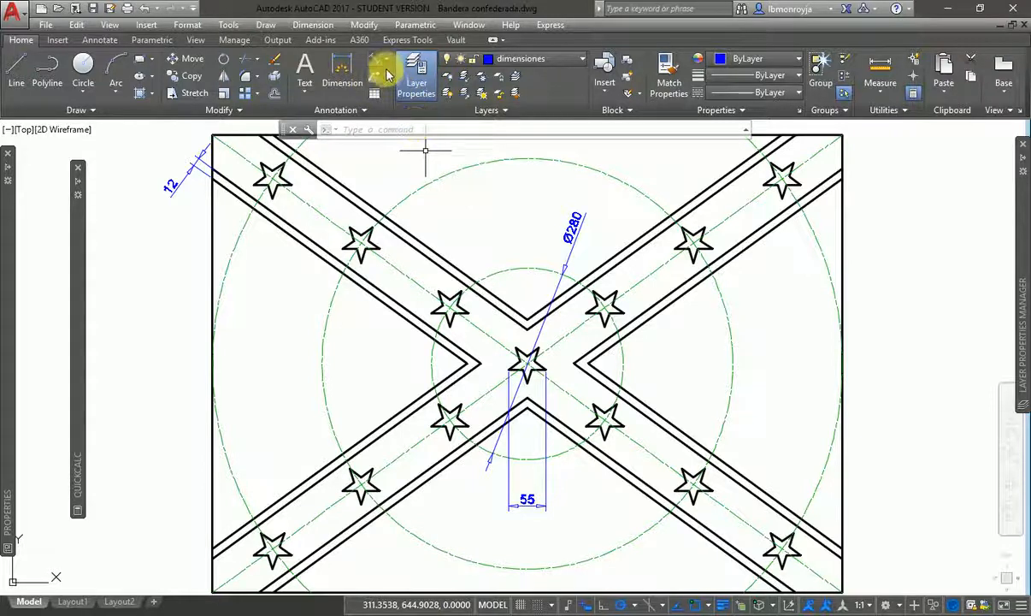
# Dimension the middle construction circle's radius on the upper part of the circle, choosing the Radius option.
pyautogui.click(390, 67)
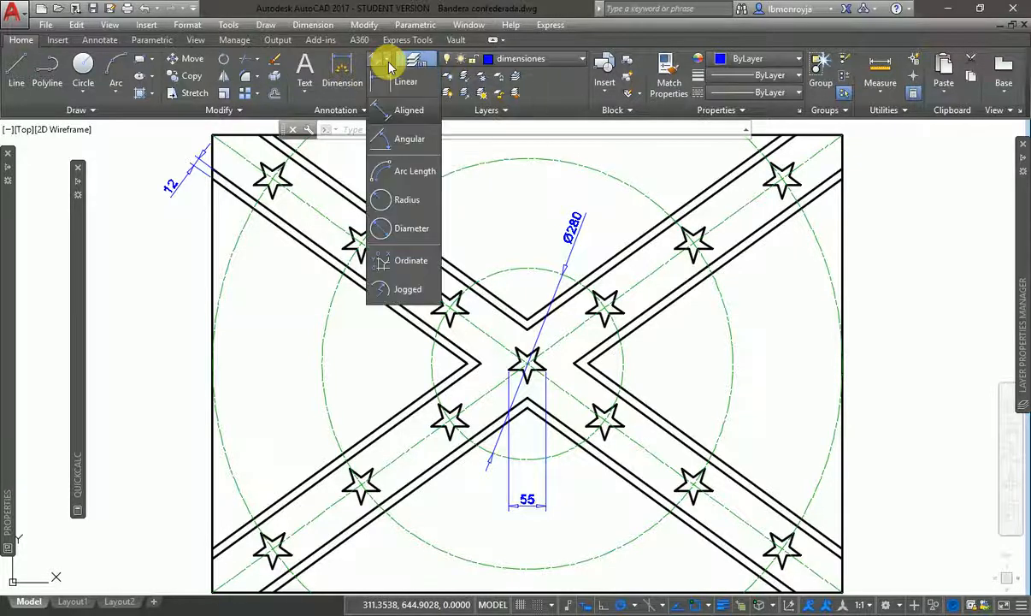
pyautogui.click(390, 68)
pyautogui.click(340, 84)
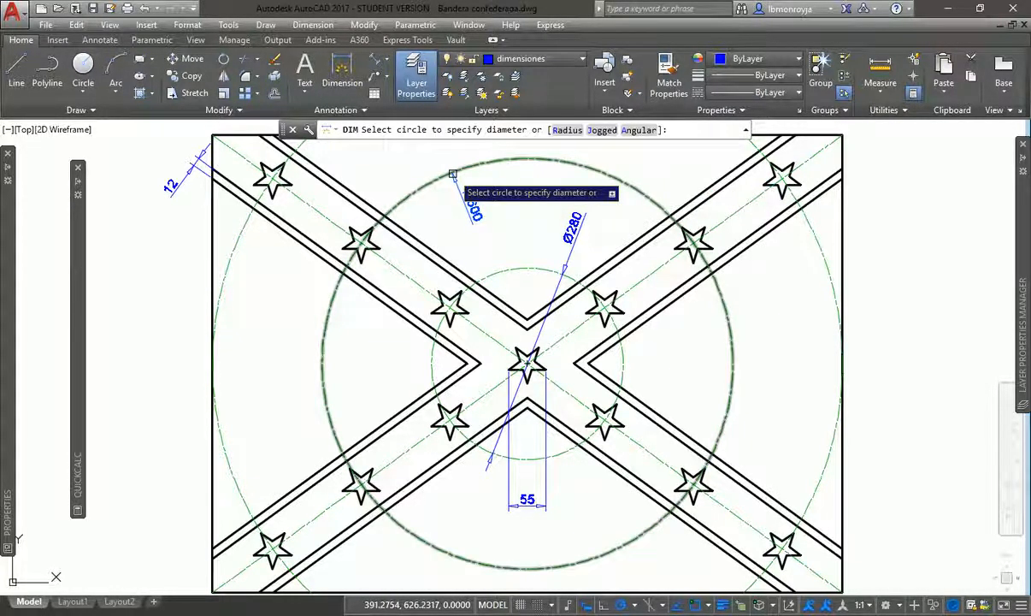
pyautogui.press('Down')
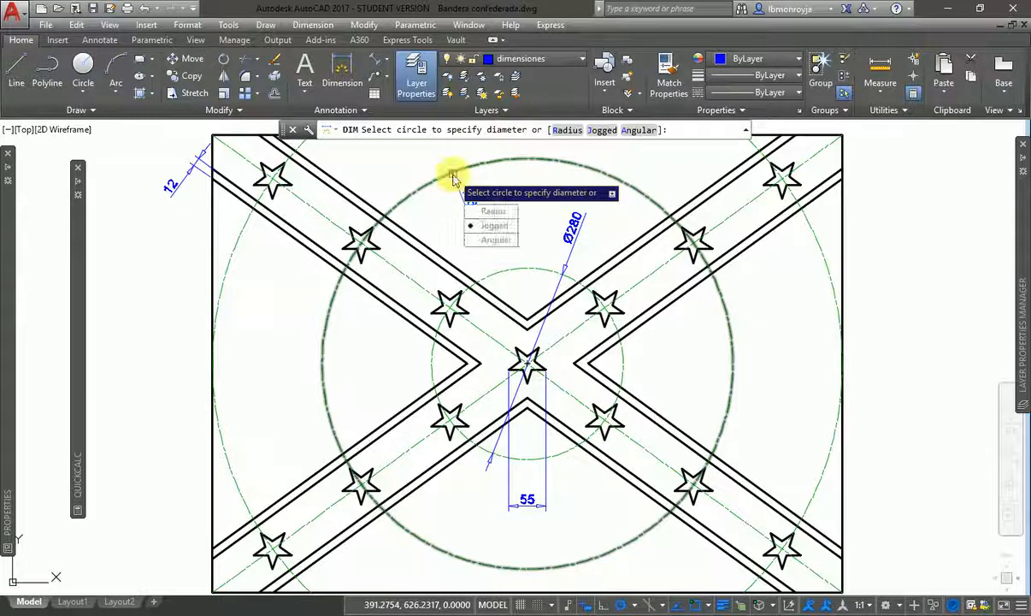
pyautogui.press('Up')
pyautogui.press('Return')
pyautogui.click(453, 175)
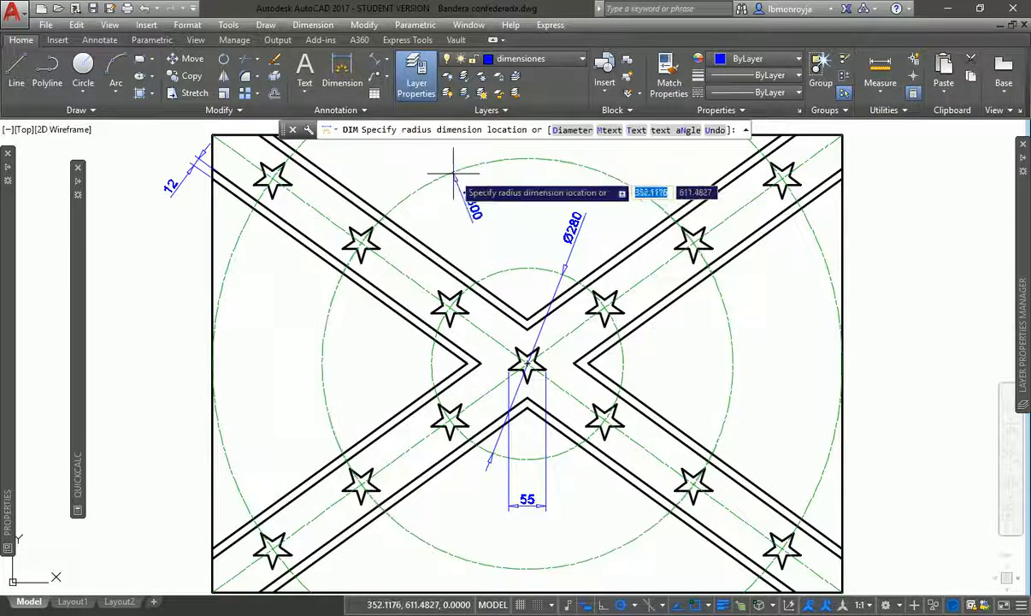
pyautogui.click(453, 175)
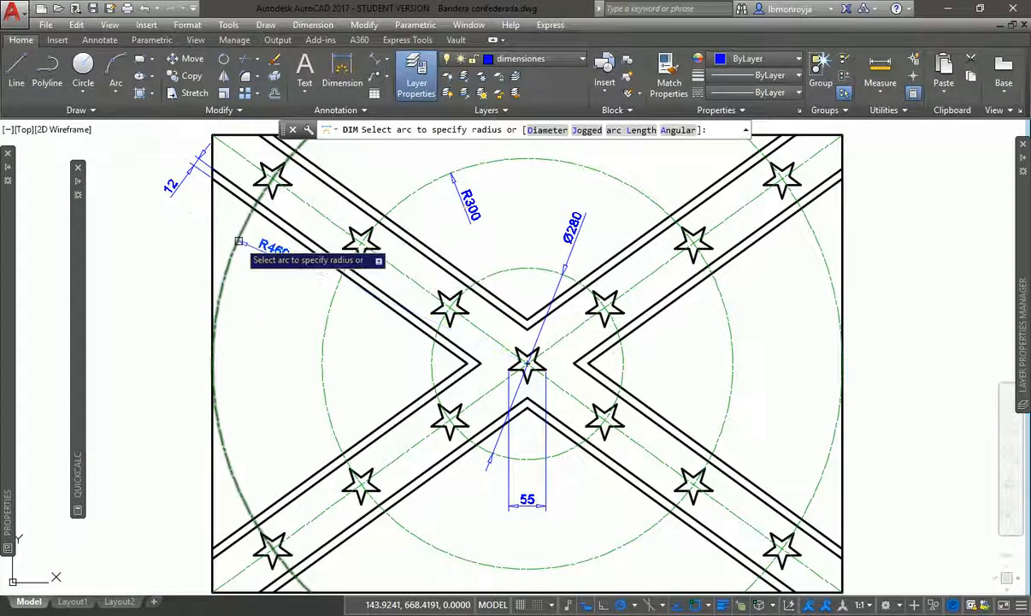
pyautogui.click(229, 277)
pyautogui.click(230, 269)
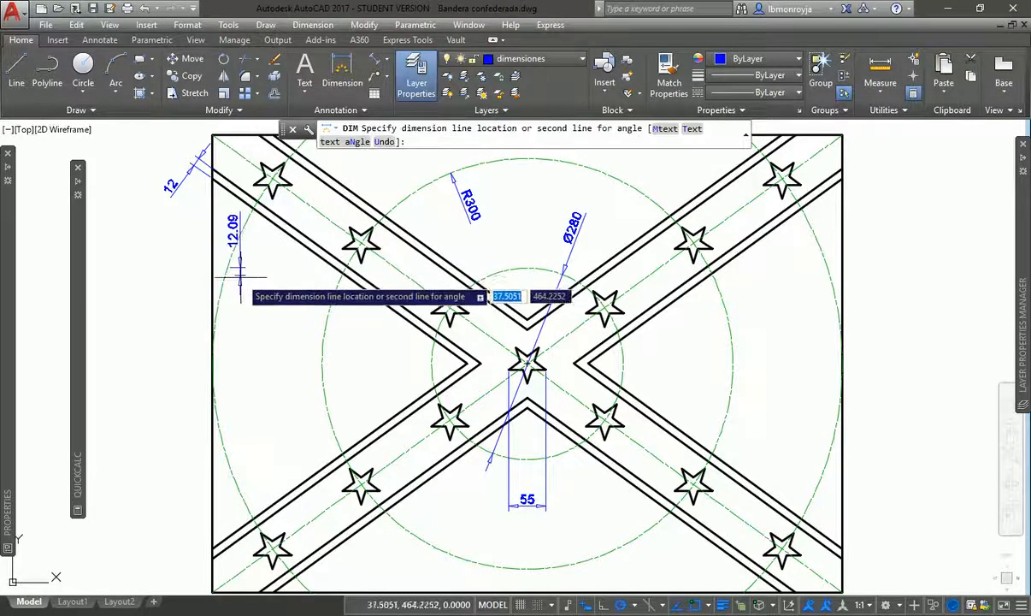
pyautogui.press('Escape')
# Dimension the radius of the outer construction arc near the flag's left edge, with the text inside the arc.
pyautogui.write('DIM')
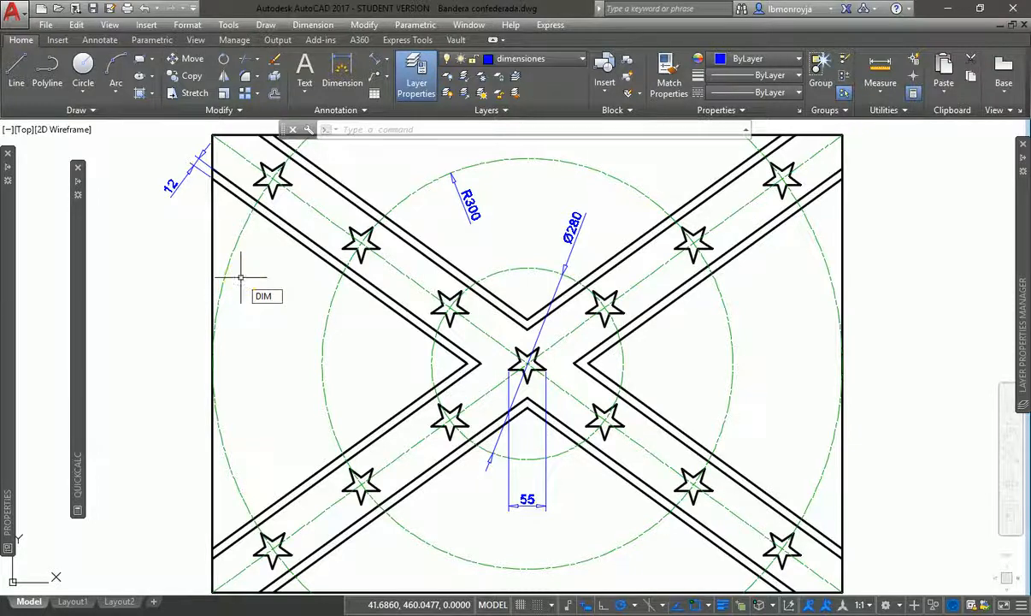
pyautogui.press('Return')
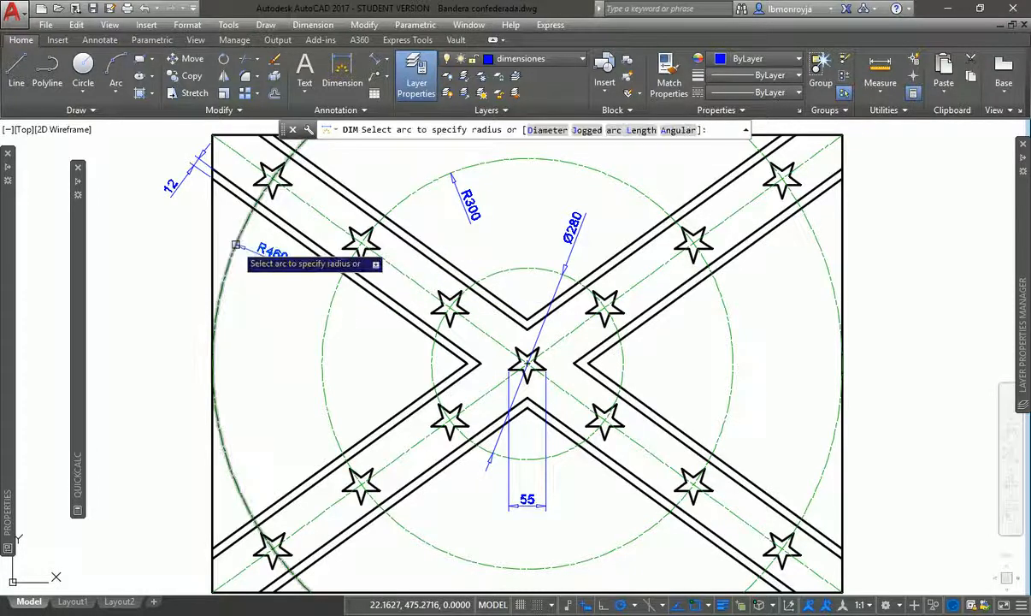
pyautogui.click(236, 250)
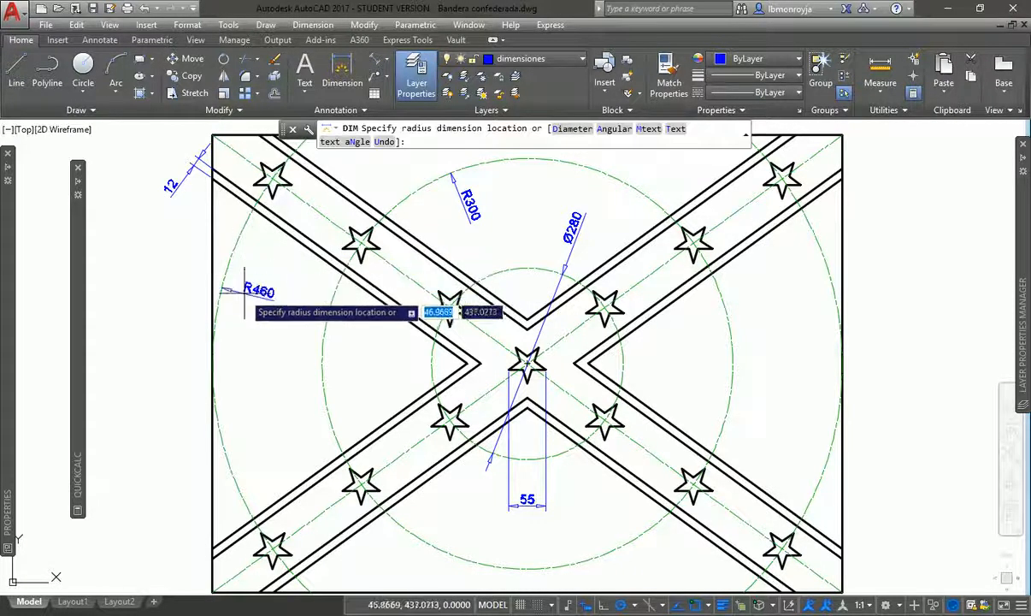
pyautogui.click(290, 291)
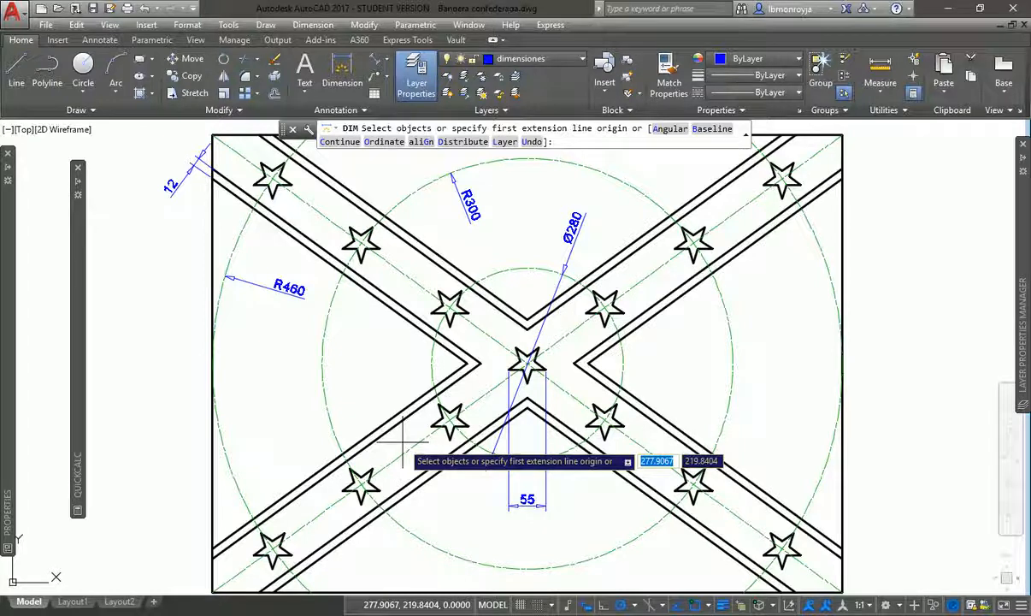
pyautogui.press('Escape')
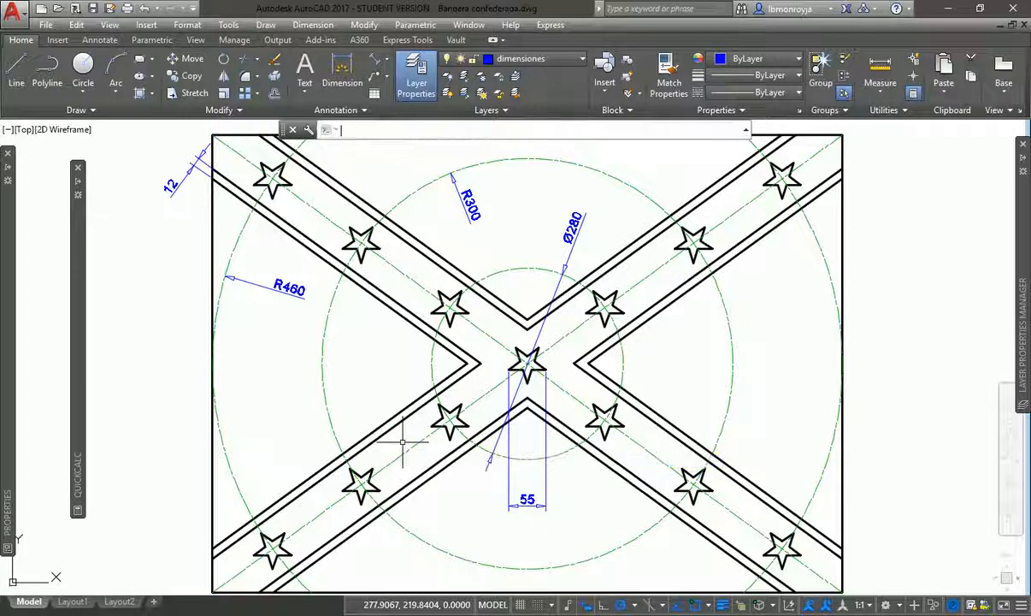
# View the complete flag outline together with its linear, radius and diameter dimensions.
pyautogui.click(371, 335)
pyautogui.click(372, 339)
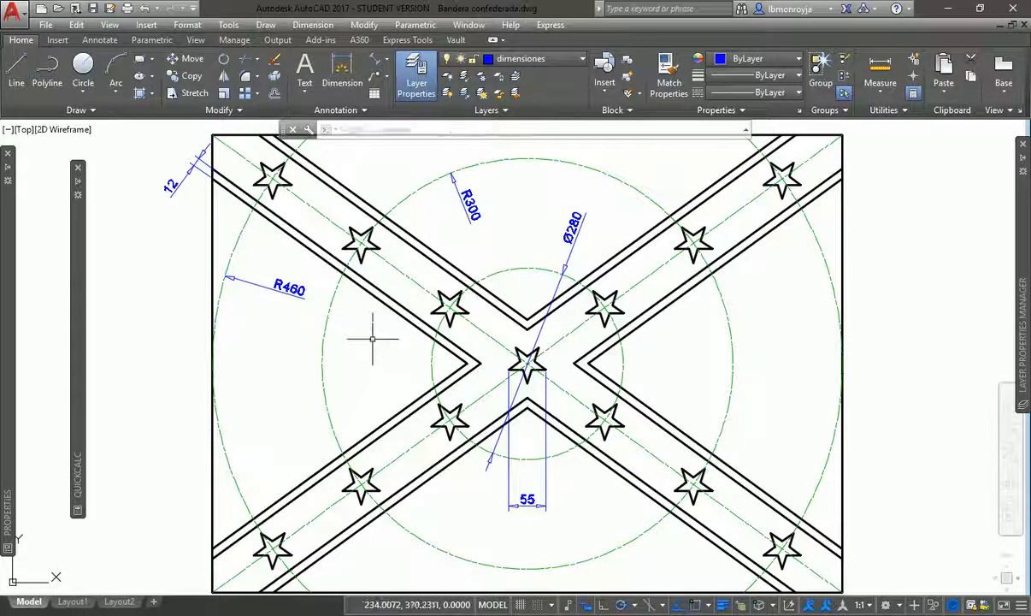
pyautogui.write('z')
pyautogui.press('Return')
pyautogui.click(371, 339)
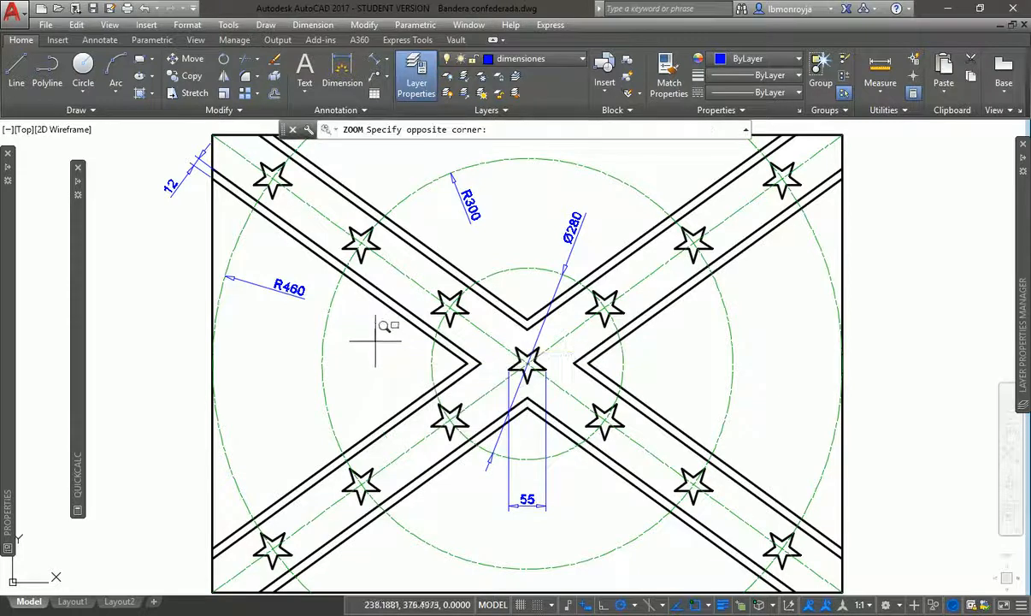
pyautogui.press('Escape')
pyautogui.write('z')
pyautogui.press('Return')
pyautogui.press('Return')
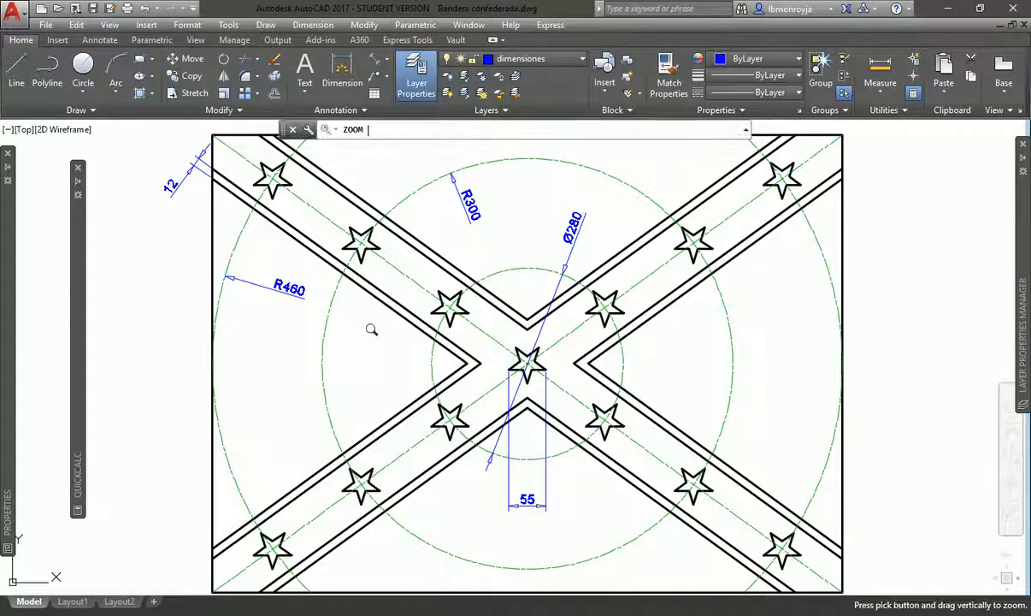
pyautogui.moveTo(377, 337)
pyautogui.mouseDown()
pyautogui.moveTo(374, 365)
pyautogui.moveTo(379, 357)
pyautogui.mouseUp()
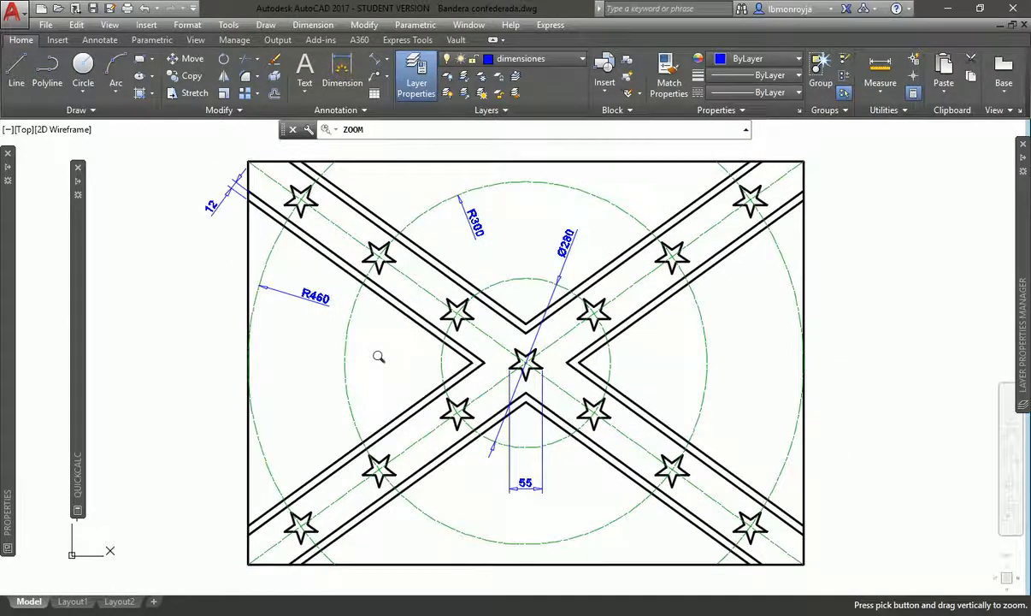
pyautogui.press('Escape')
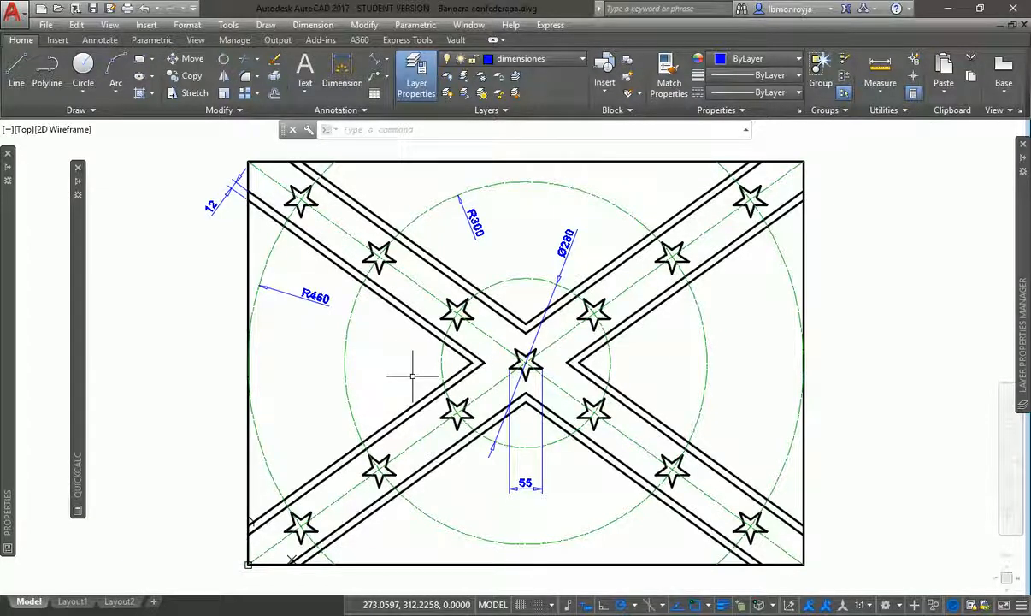
# Make ISO-25 the current dimension style in place of Texto 14 mm.
pyautogui.click(351, 111)
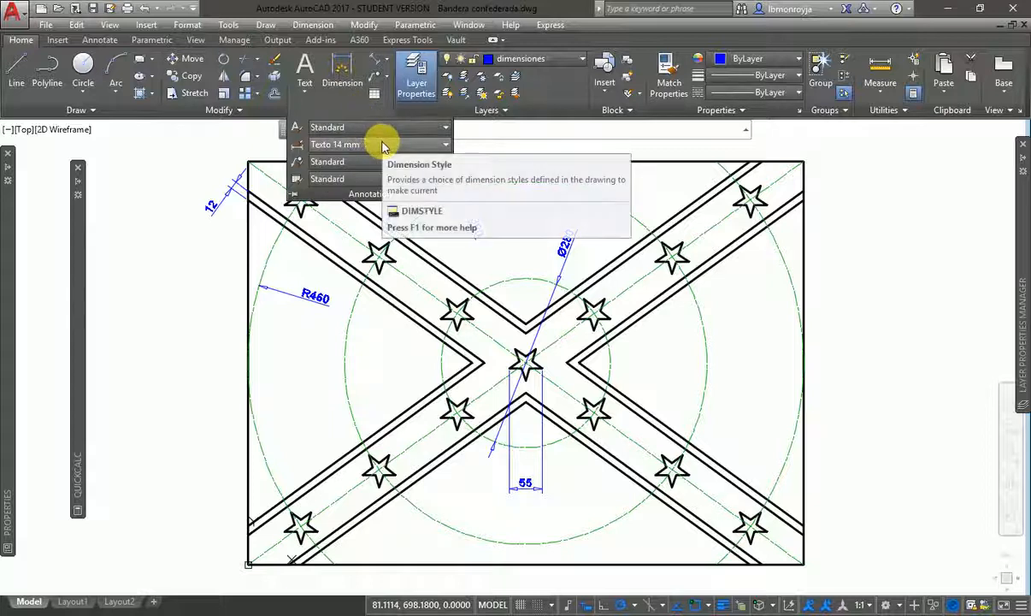
pyautogui.click(382, 146)
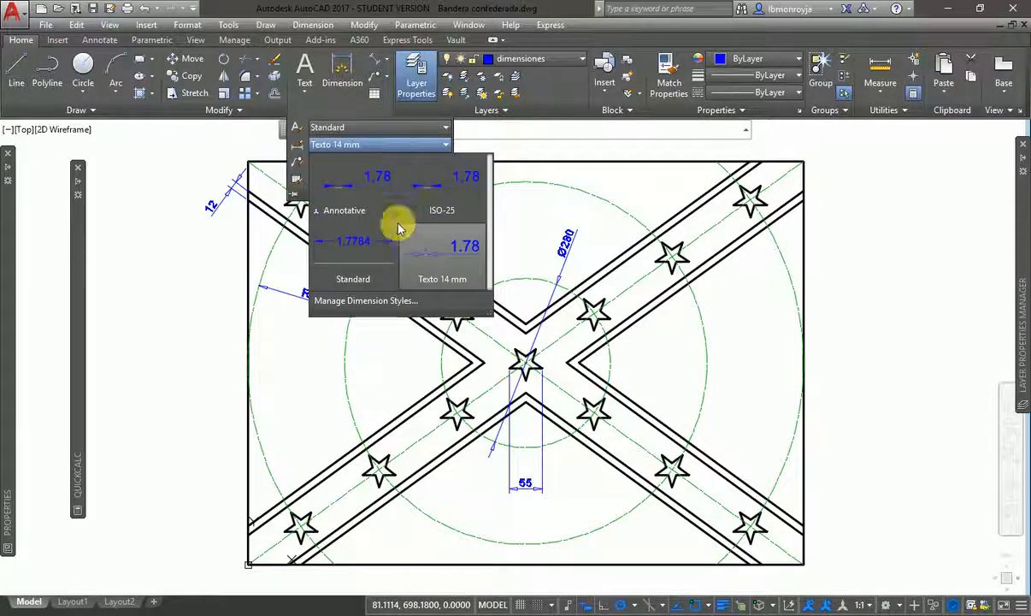
pyautogui.click(168, 328)
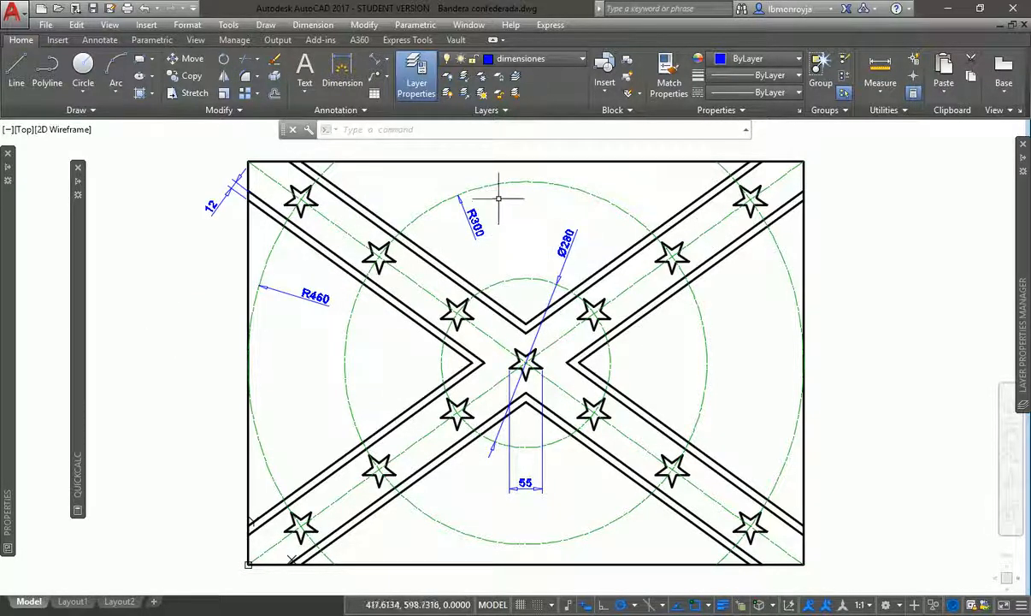
pyautogui.click(368, 116)
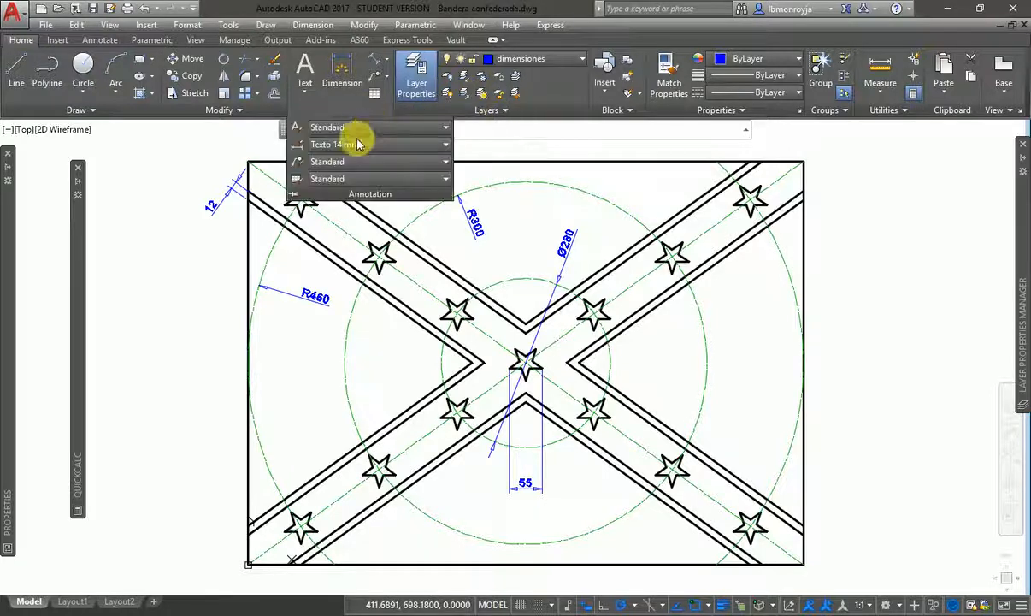
pyautogui.click(354, 145)
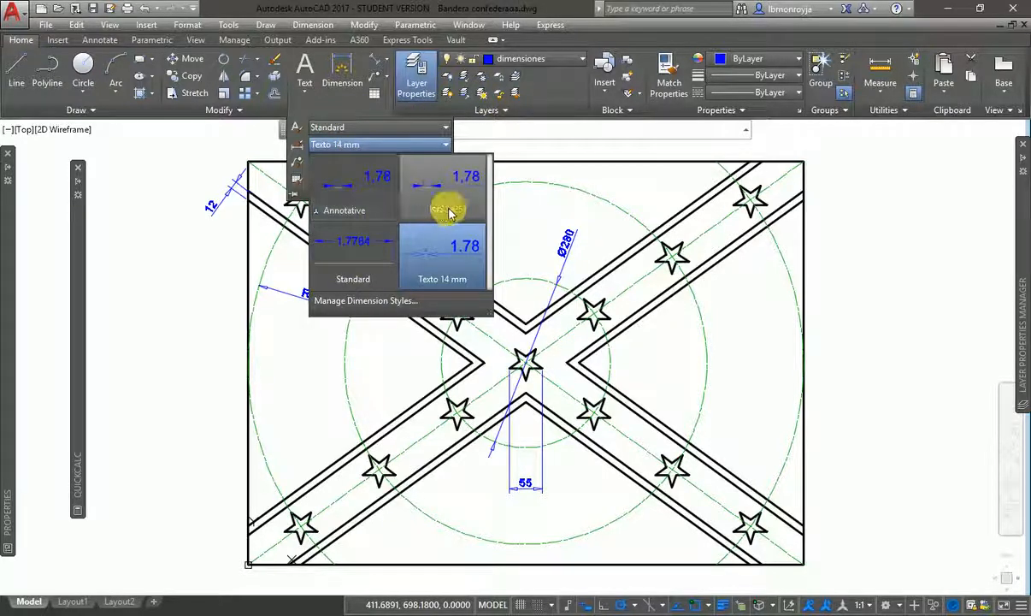
pyautogui.click(451, 208)
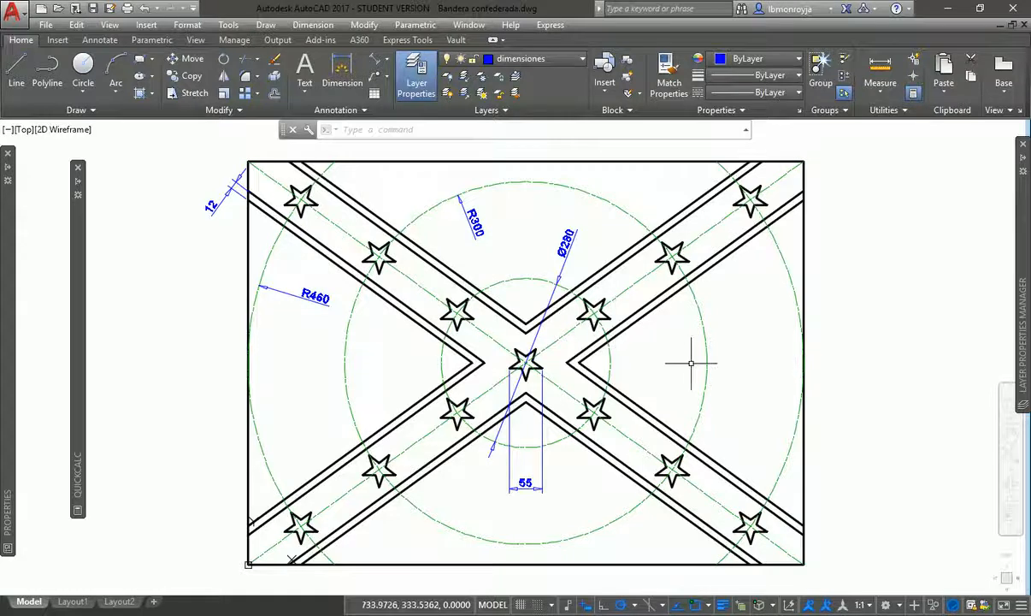
# Add an aligned dimension in the ISO-25 style to the lower outer edge of the flag's upper-right band.
pyautogui.write('dal')
pyautogui.press('Return')
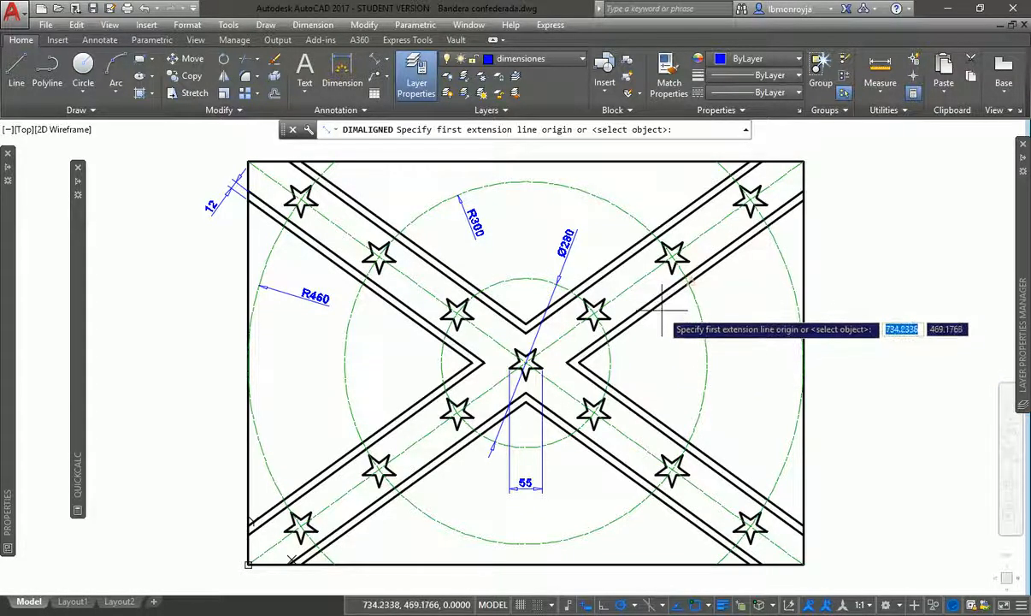
pyautogui.press('Return')
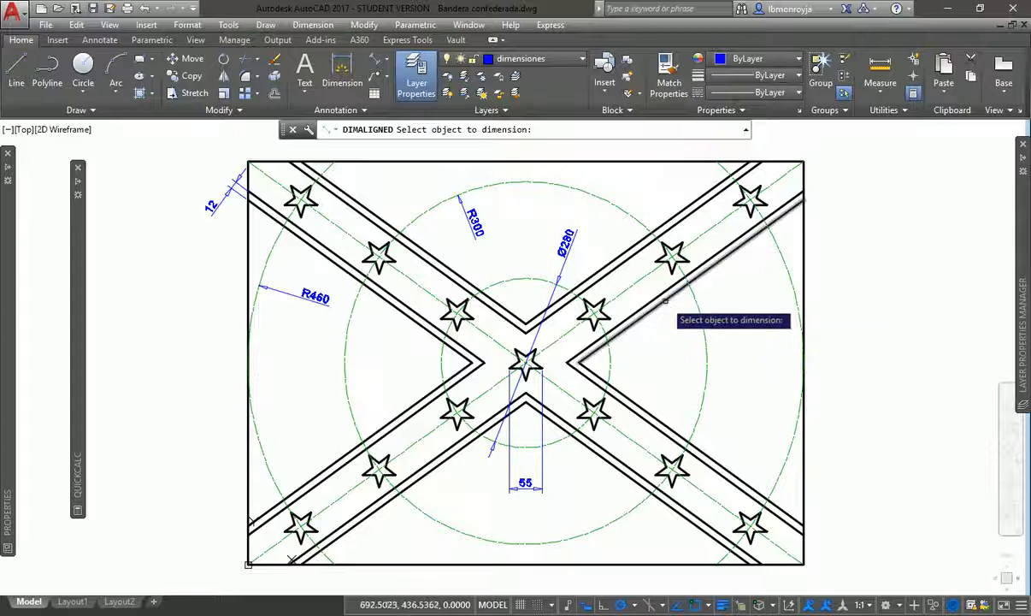
pyautogui.click(667, 295)
pyautogui.click(723, 300)
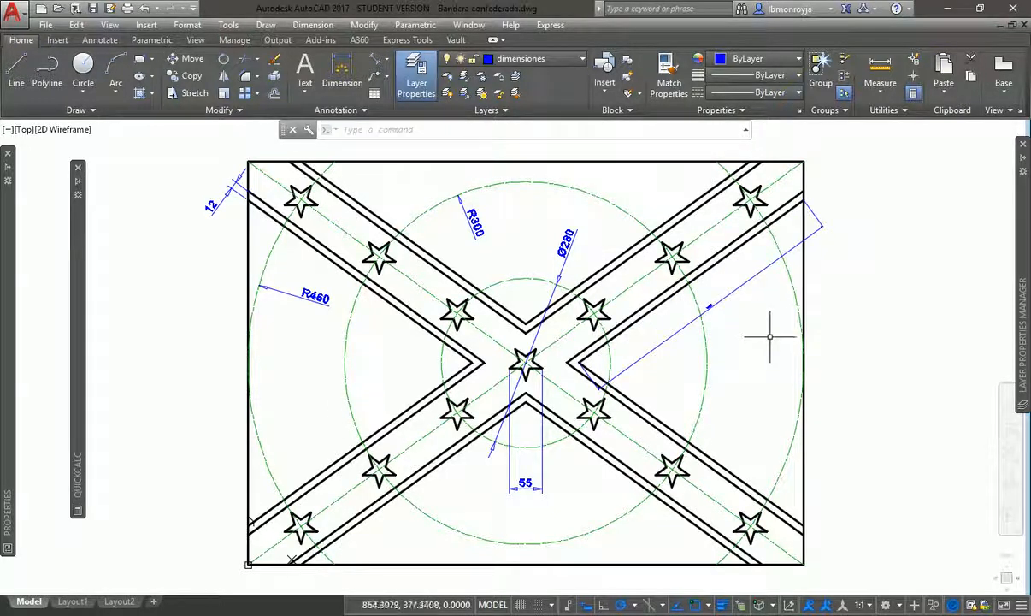
# Change the new aligned dimension on the upper-right band to the Texto 14 mm dimension style.
pyautogui.click(711, 307)
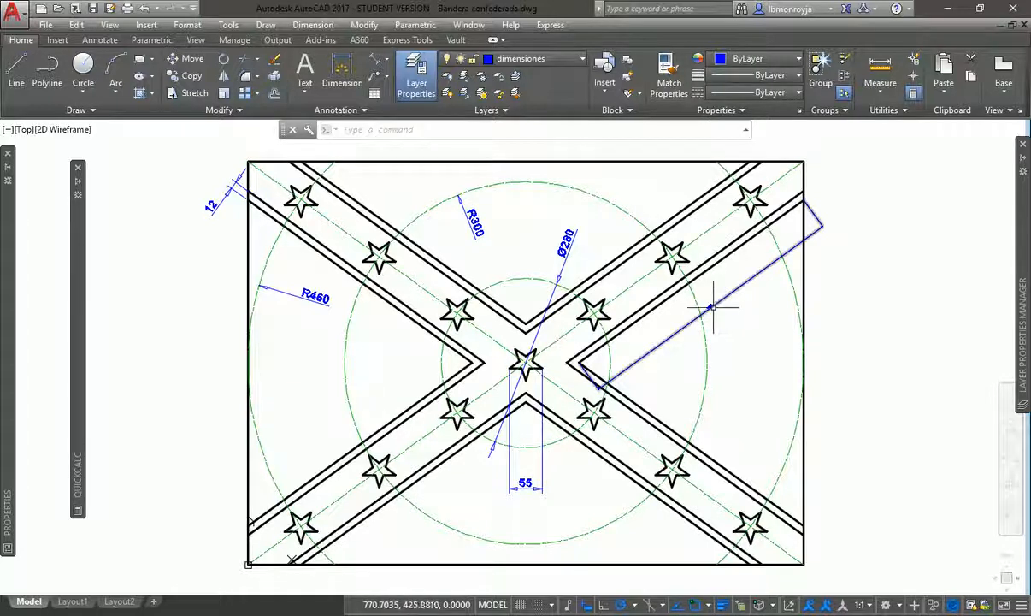
pyautogui.click(714, 306)
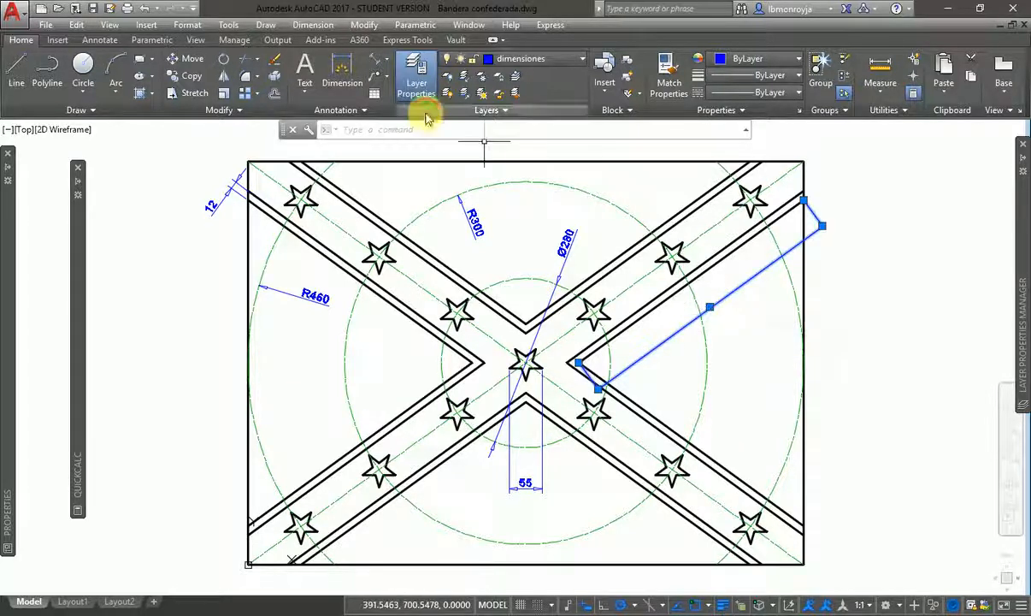
pyautogui.click(338, 110)
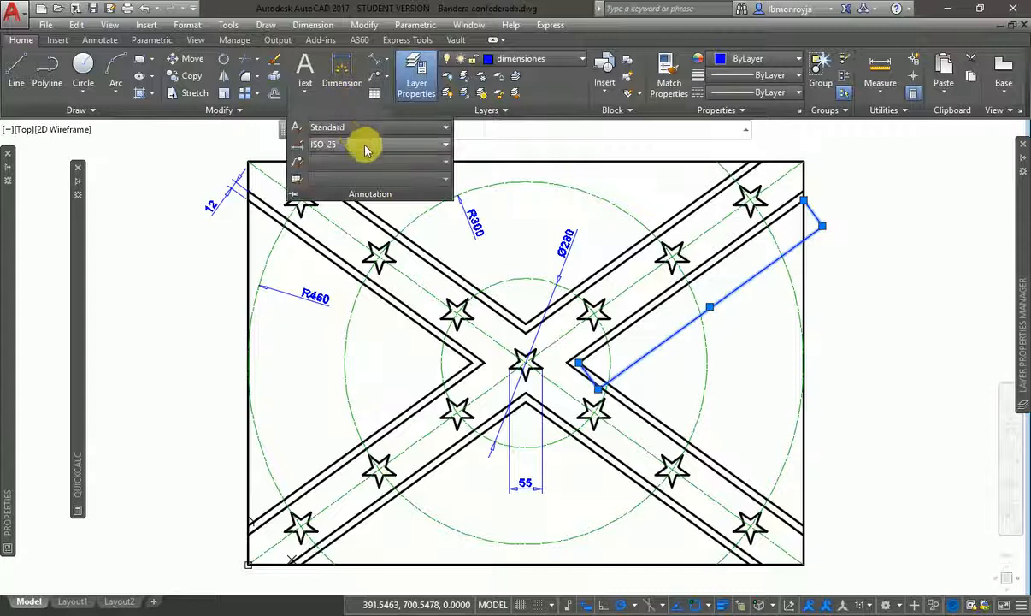
pyautogui.click(364, 145)
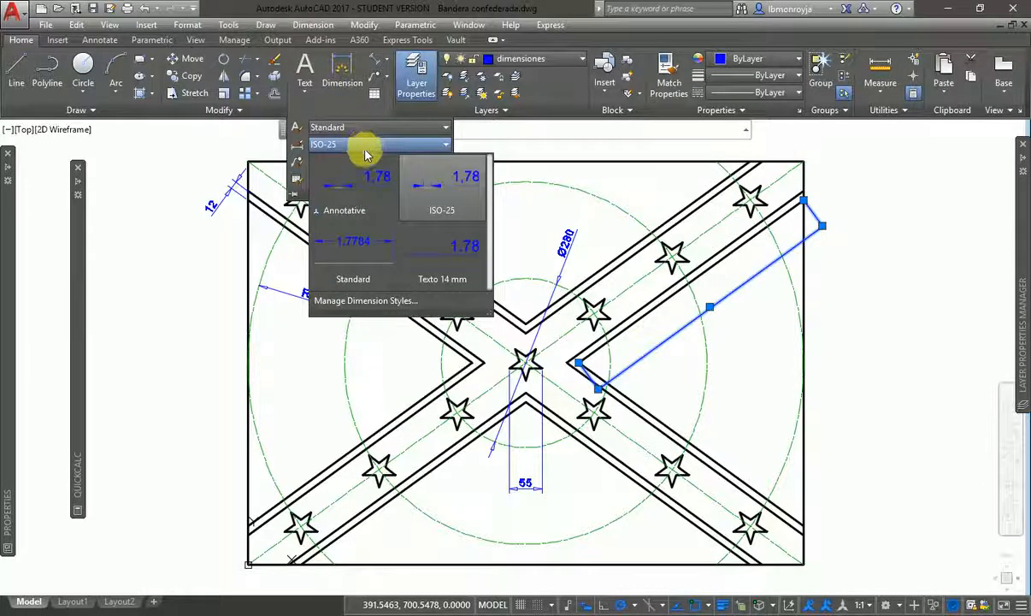
pyautogui.click(430, 259)
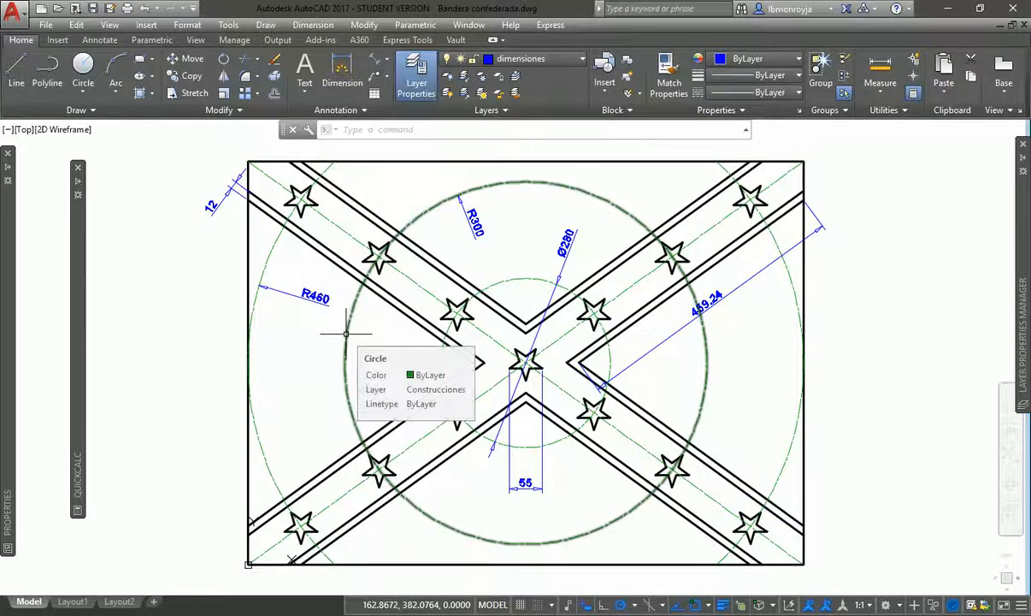
# Add an aligned dimension to one edge of the middle star on the flag's lower-left band.
pyautogui.write('op')
pyautogui.press('Return')
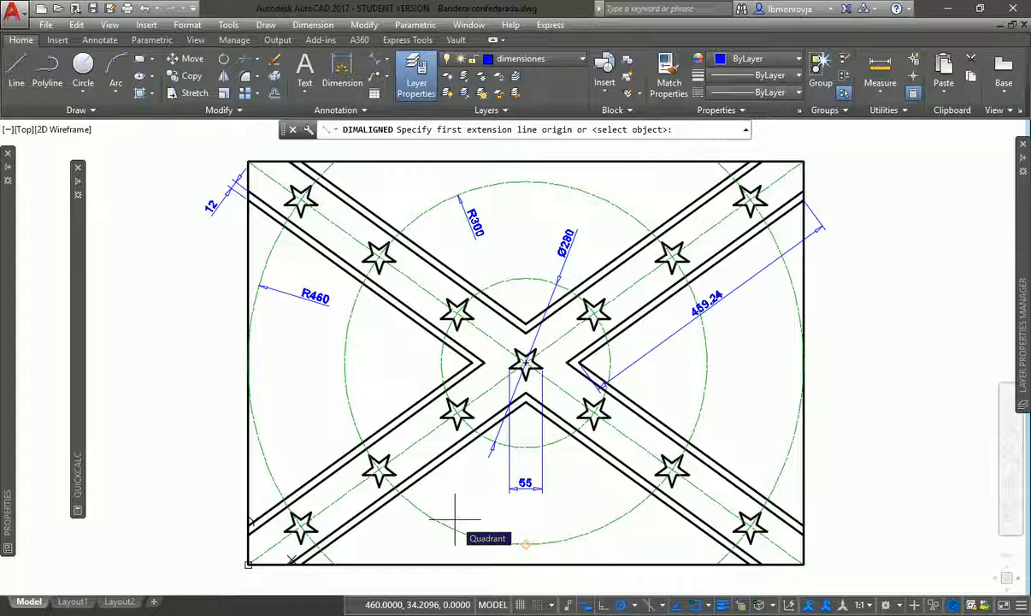
pyautogui.press('Return')
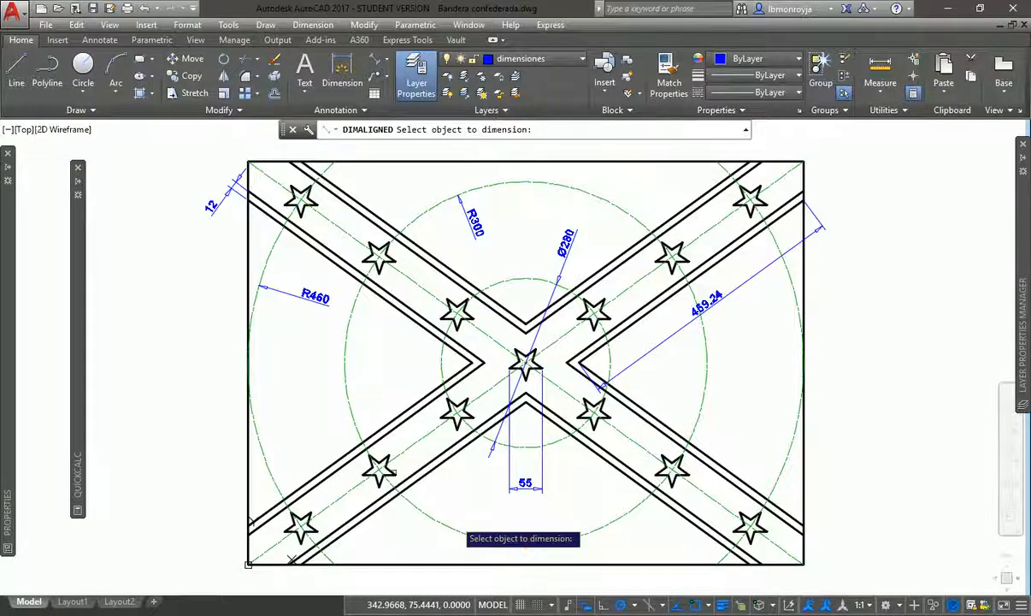
pyautogui.click(377, 469)
pyautogui.click(342, 422)
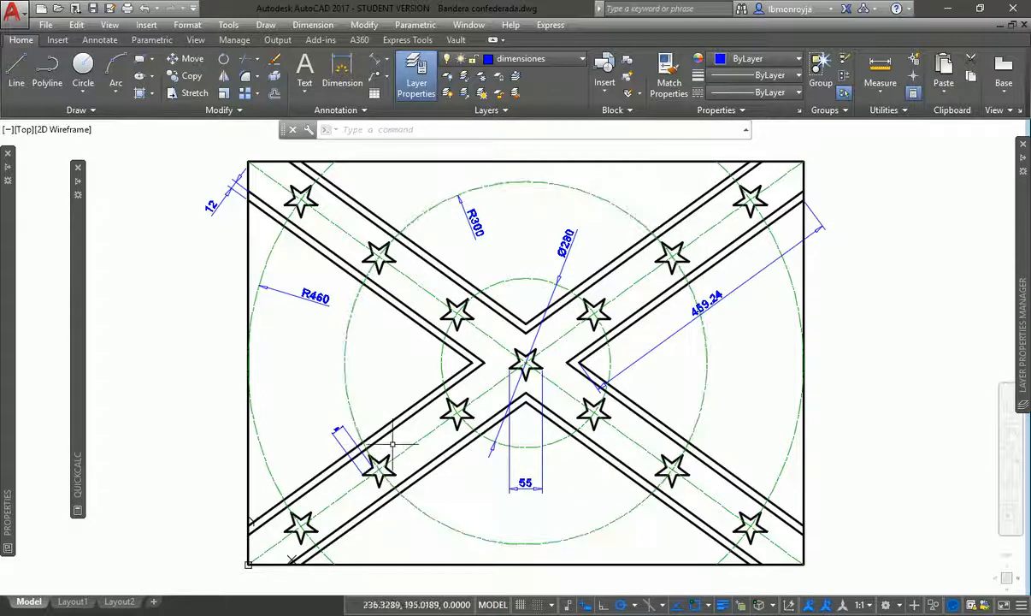
# Set the dim style of the star edge's aligned dimension to Texto 14 mm in its properties.
pyautogui.click(334, 434)
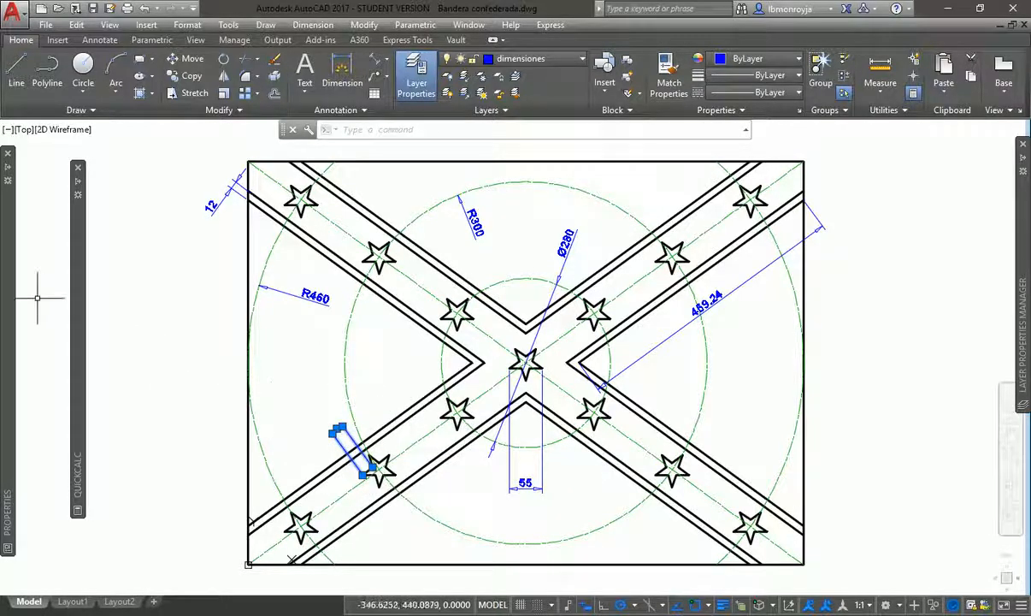
pyautogui.moveTo(11, 279)
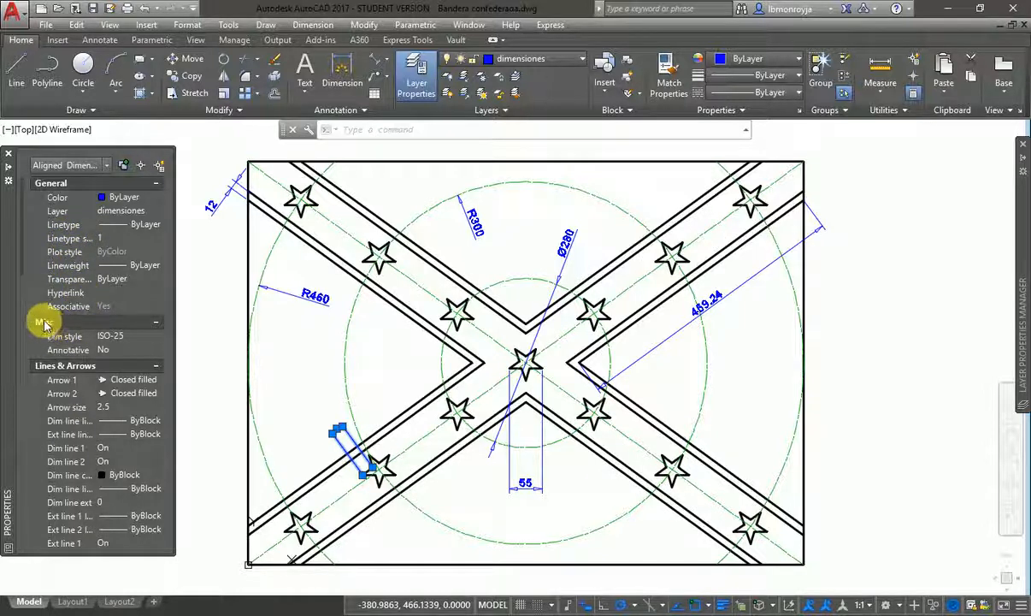
pyautogui.click(118, 339)
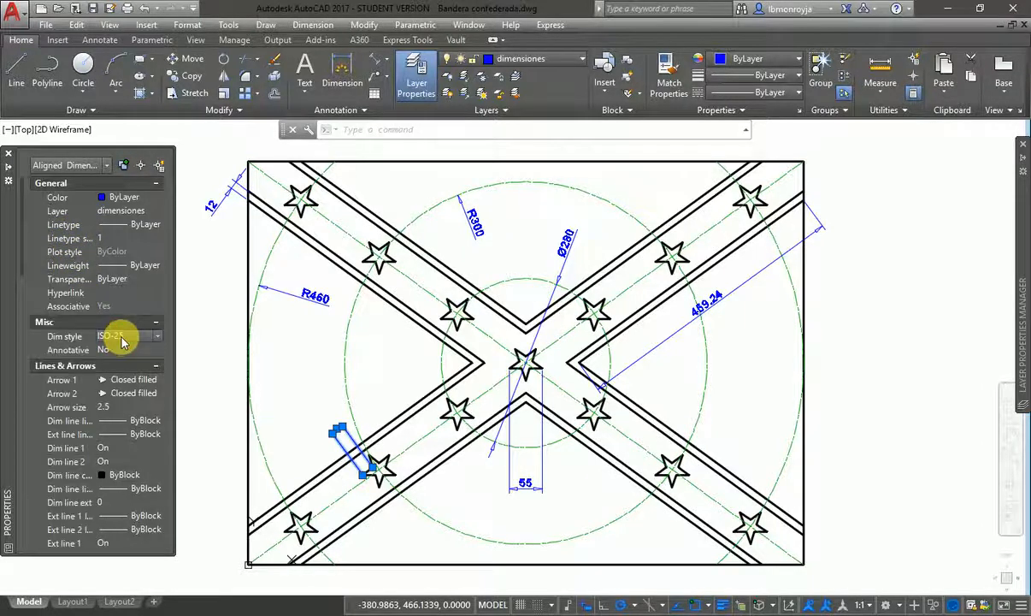
pyautogui.click(122, 339)
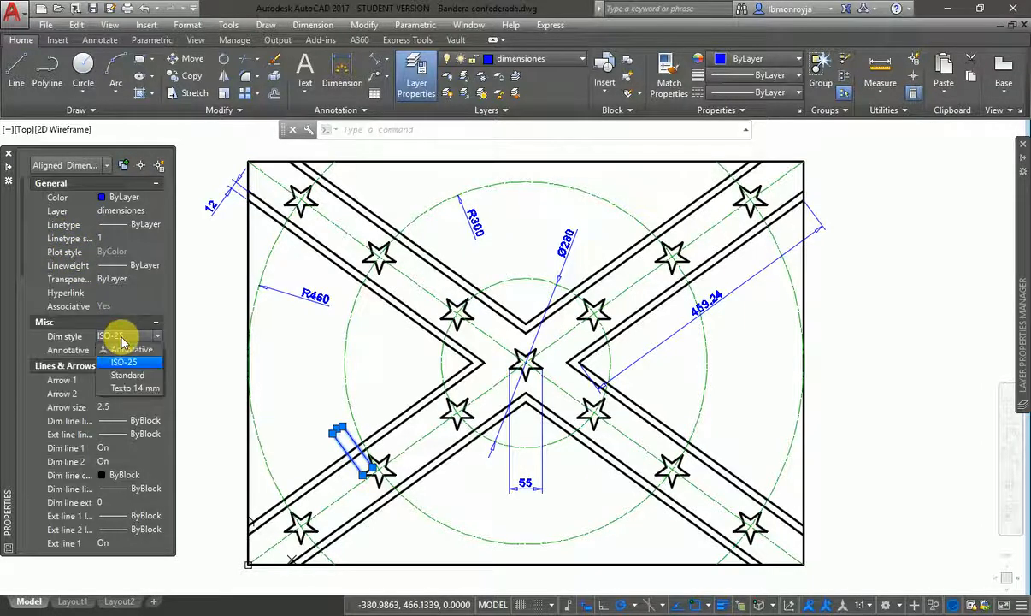
pyautogui.click(139, 389)
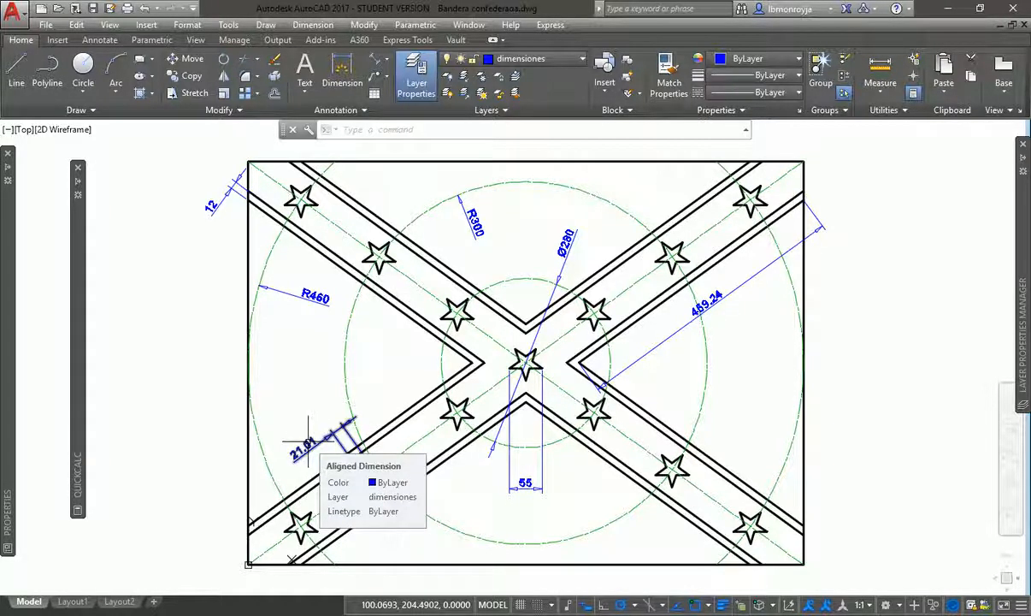
# Delete the two trial aligned dimensions on the lower-left star and the upper-right band.
pyautogui.click(309, 426)
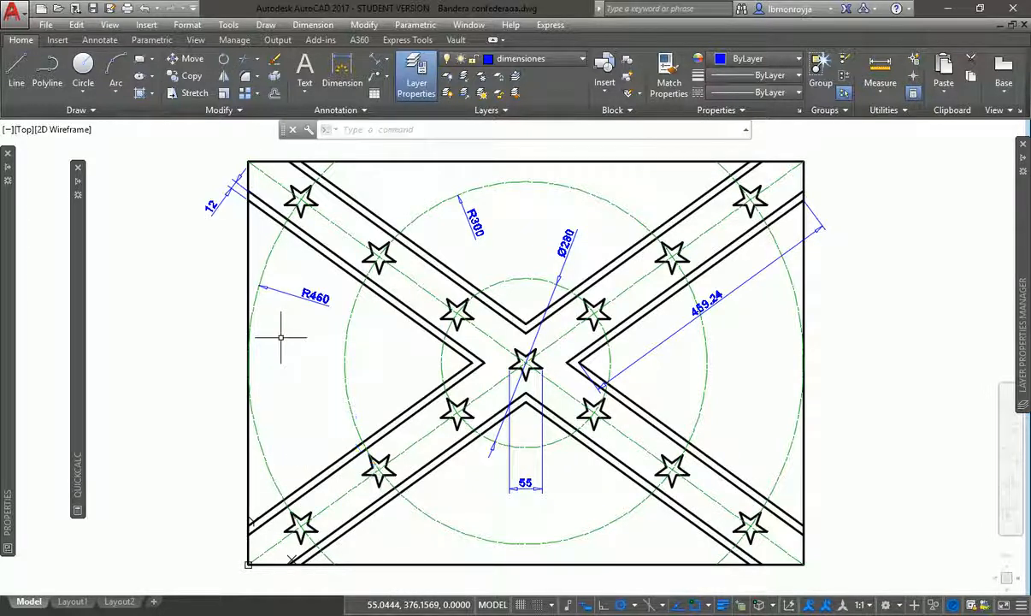
pyautogui.click(714, 295)
pyautogui.press('Delete')
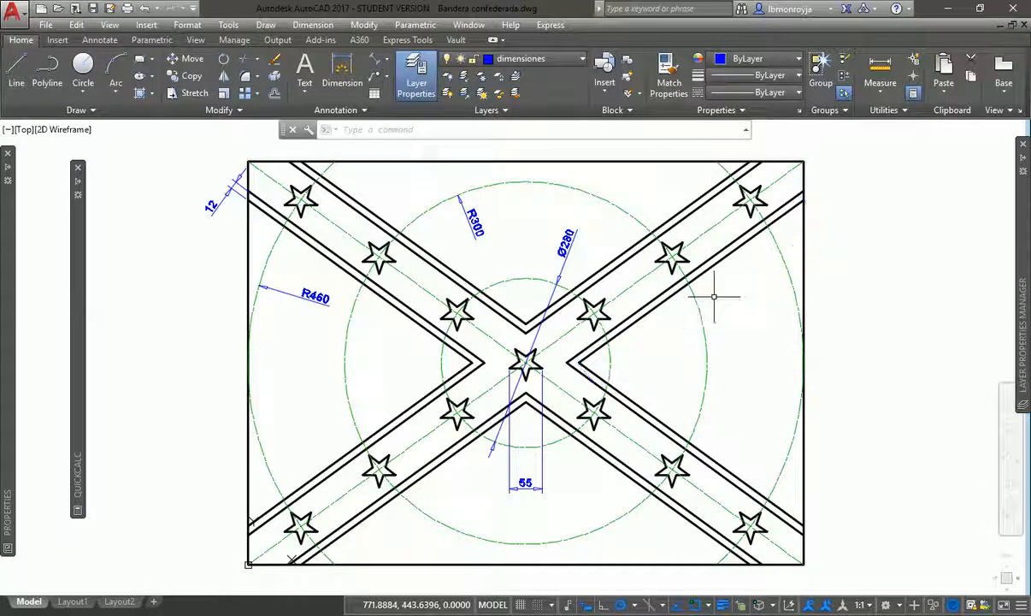
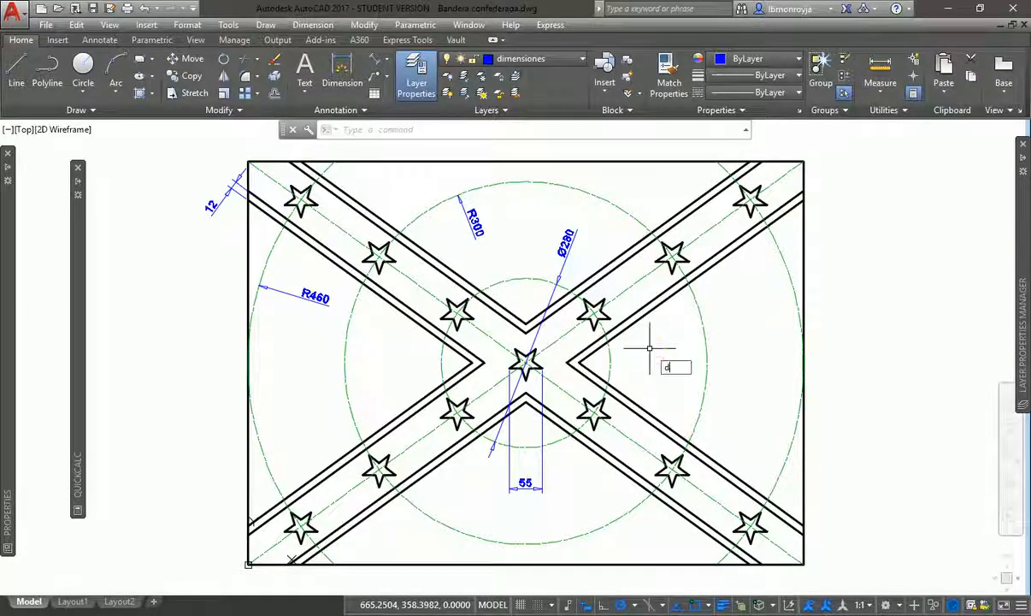
# Add an angular dimension between the two outermost lines that form the V on the cross's right side.
pyautogui.write('imangular')
pyautogui.press('Return')
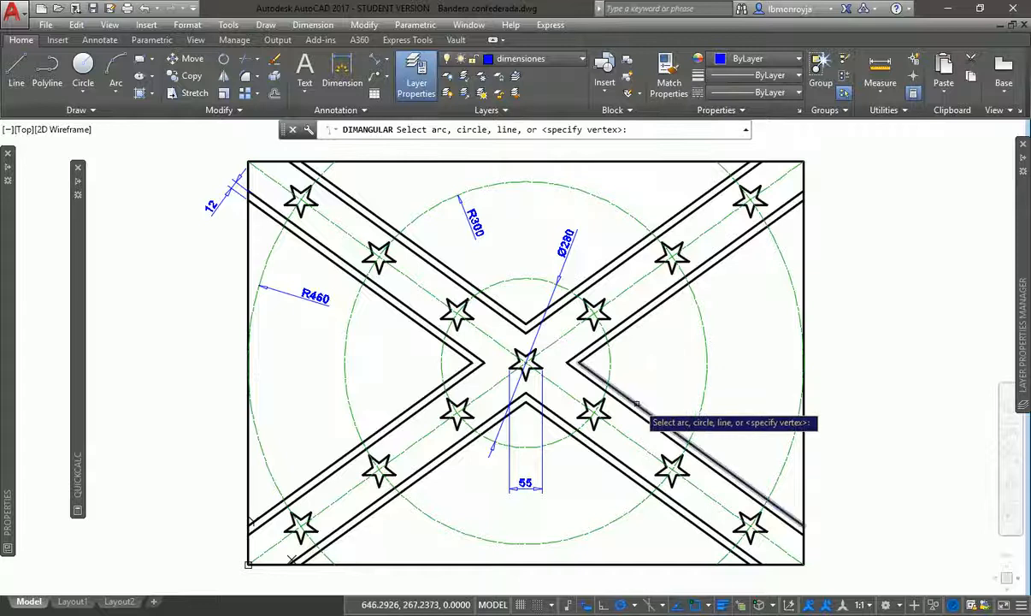
pyautogui.click(637, 404)
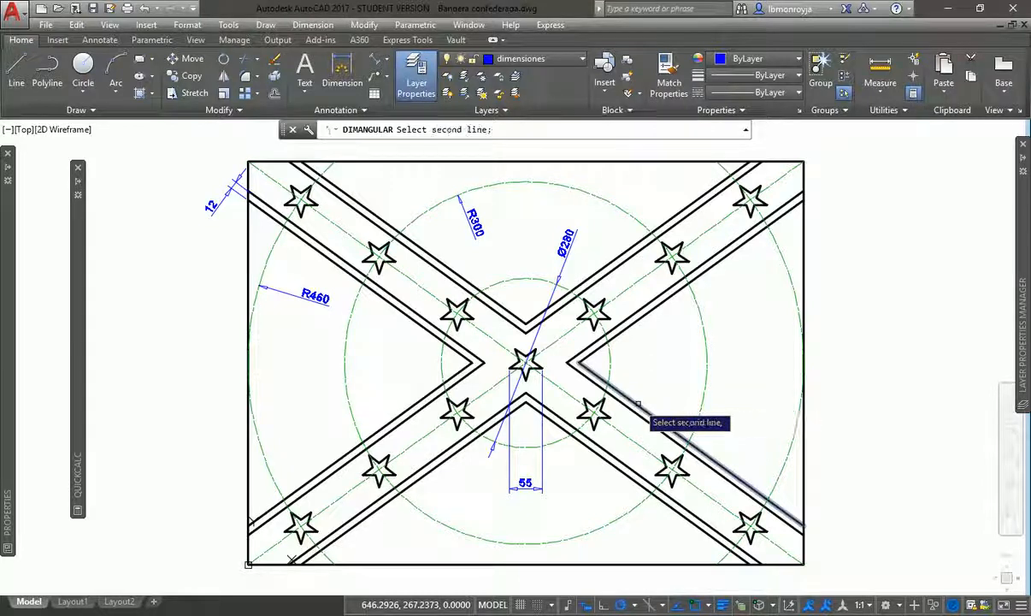
pyautogui.click(629, 325)
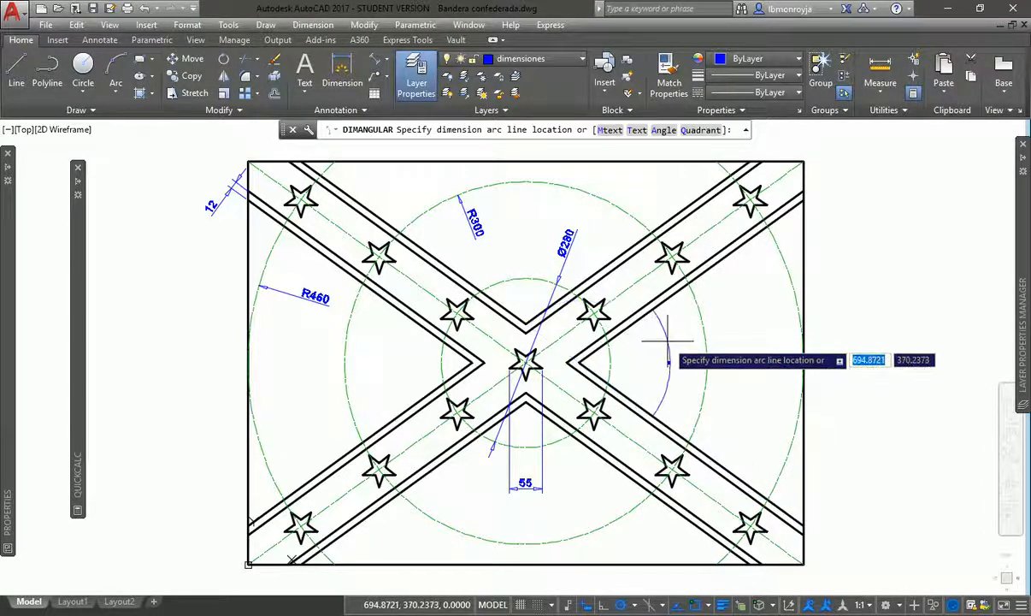
pyautogui.click(658, 348)
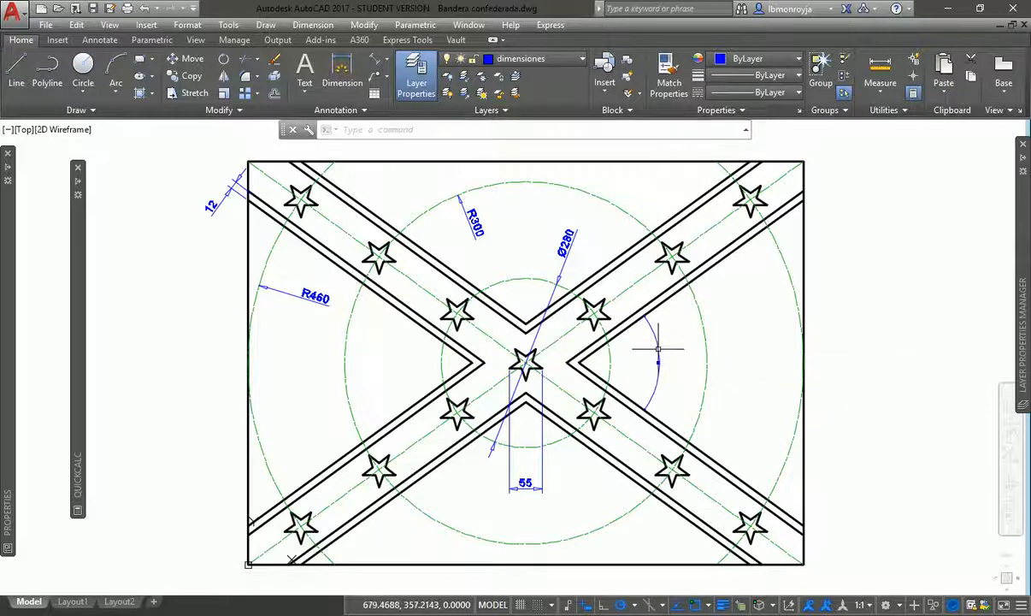
# Match the angular dimension's properties to those of the central star's linear width dimension.
pyautogui.write('a')
pyautogui.press('Return')
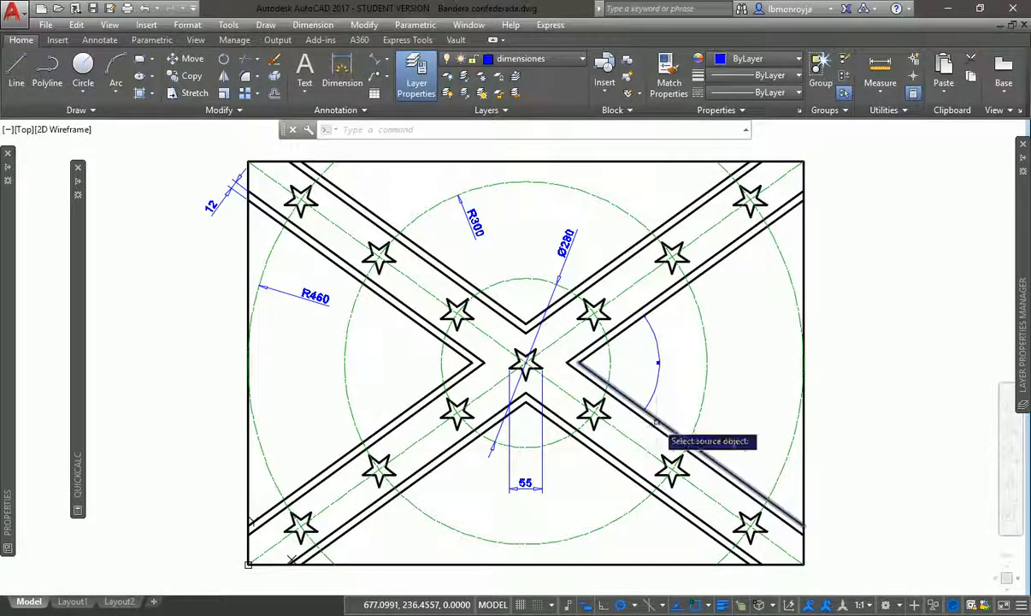
pyautogui.click(529, 477)
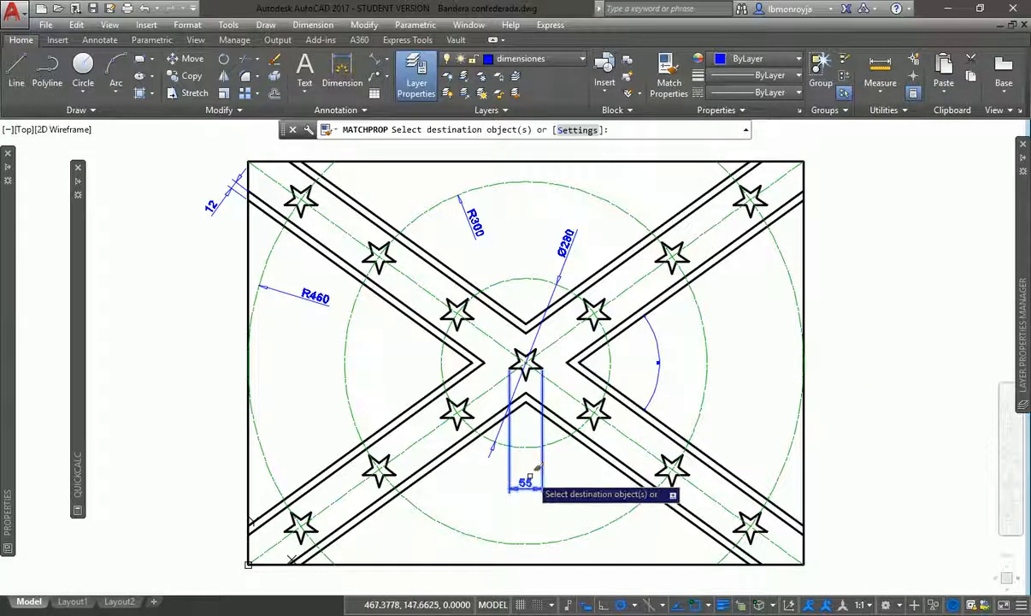
pyautogui.click(656, 376)
pyautogui.press('Return')
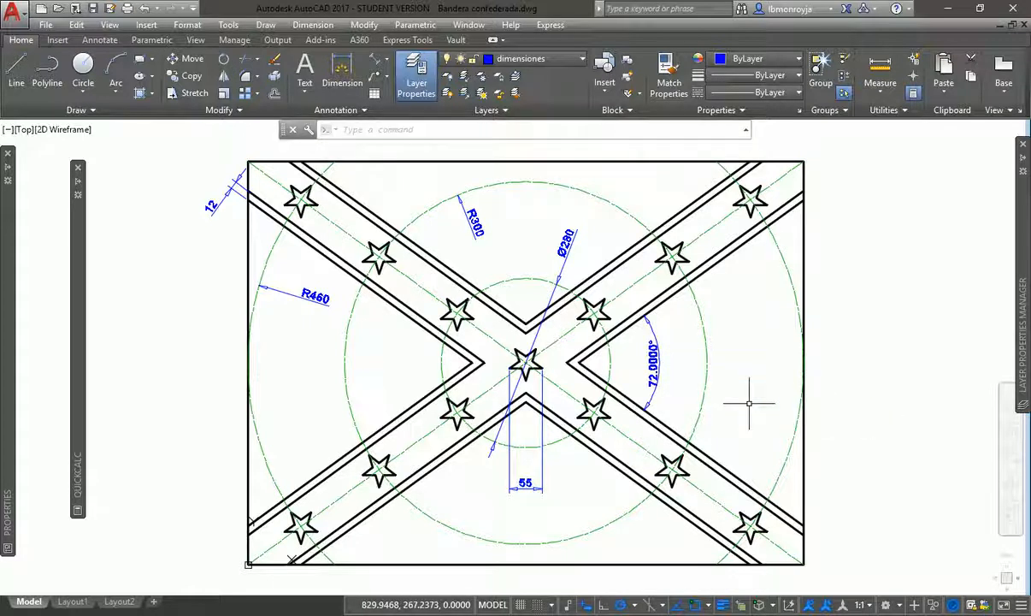
# Make Texto 14 mm the current dimension style and turn on trailing zero suppression for its angular dimensions.
pyautogui.write('z')
pyautogui.press('Return')
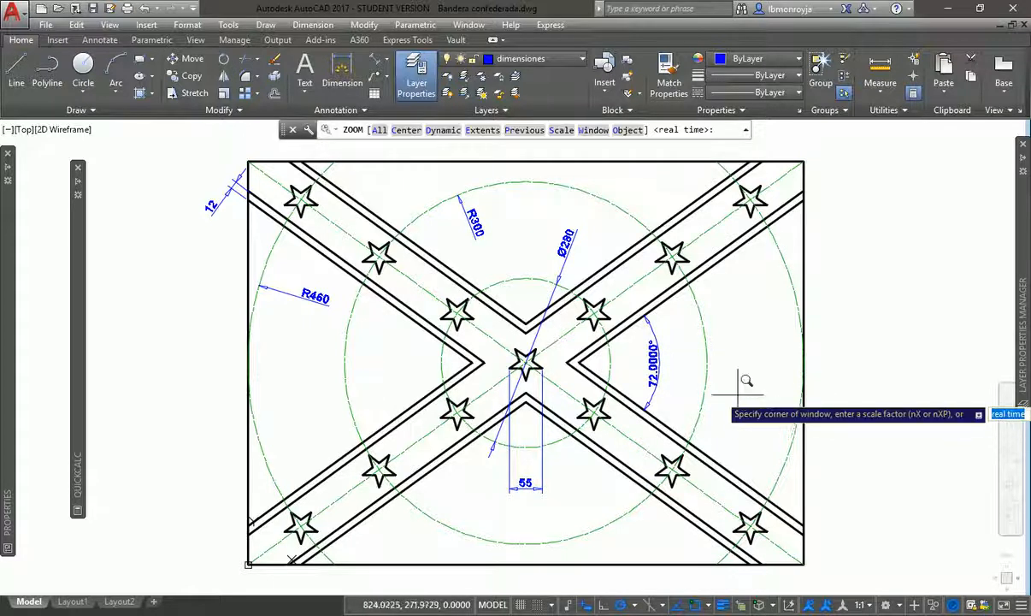
pyautogui.click(573, 287)
pyautogui.click(775, 453)
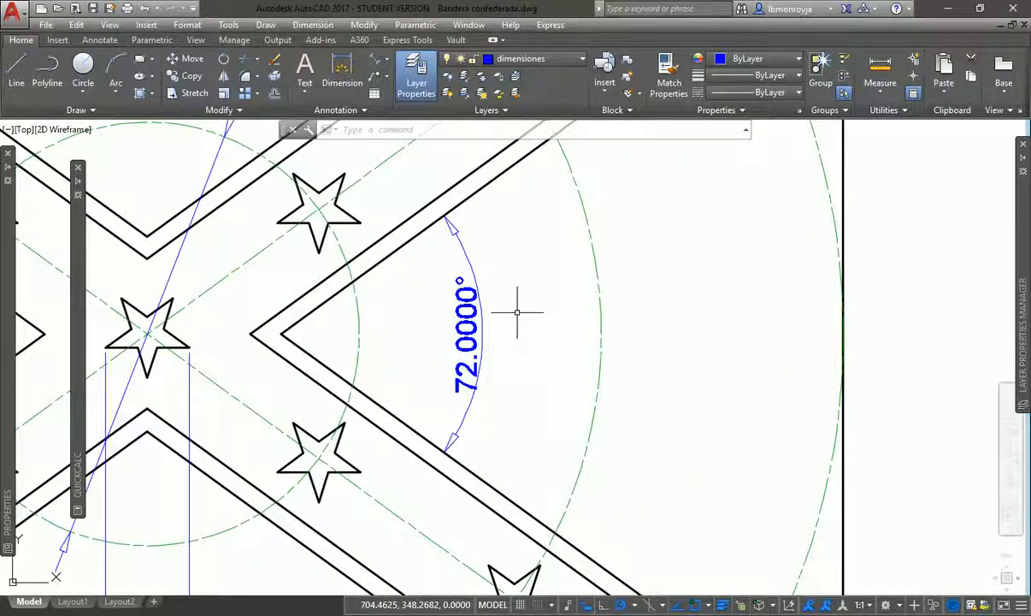
pyautogui.write('d')
pyautogui.press('Return')
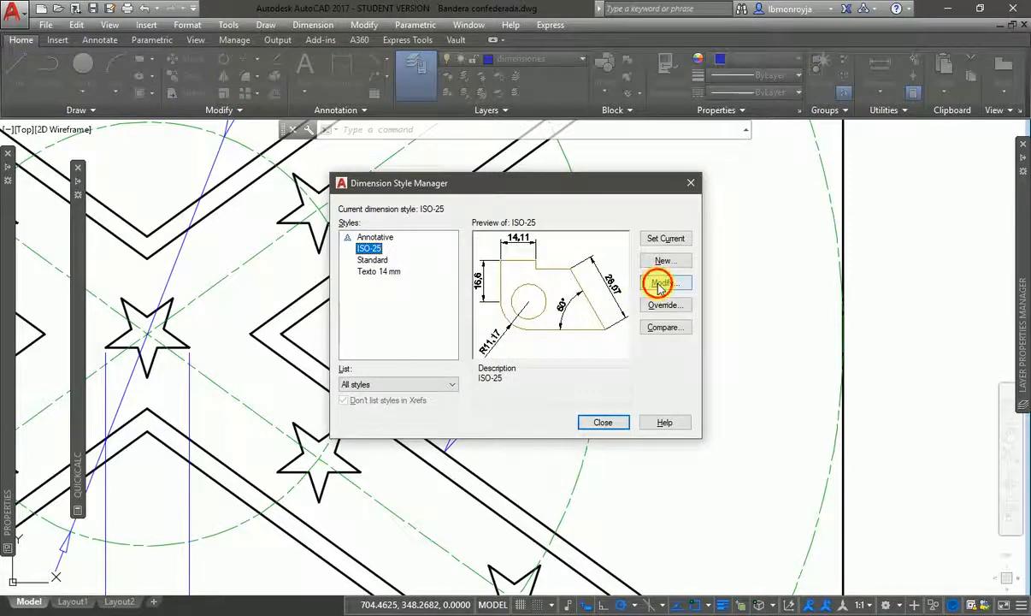
pyautogui.click(659, 284)
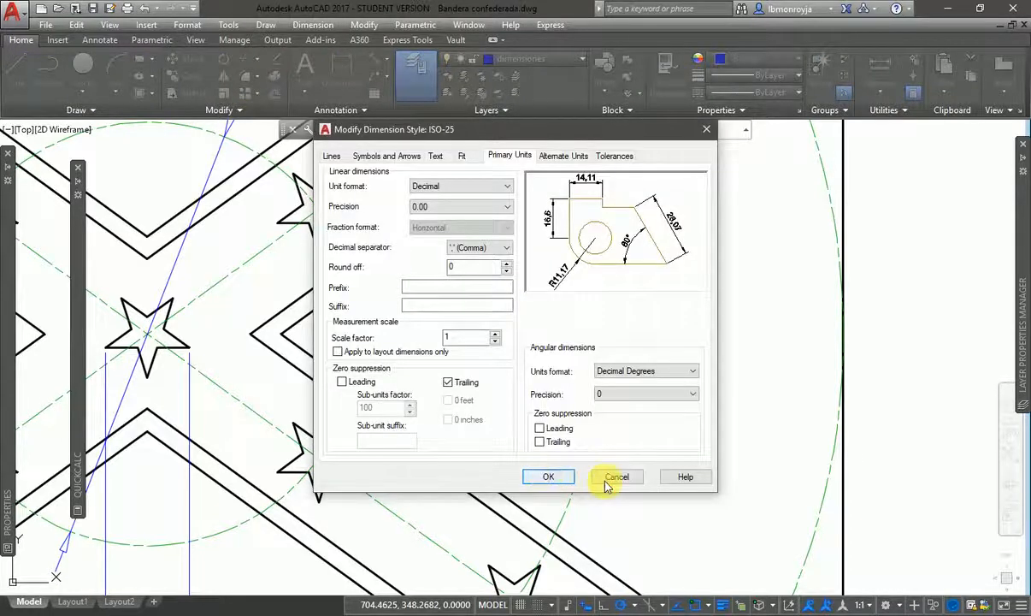
pyautogui.click(611, 479)
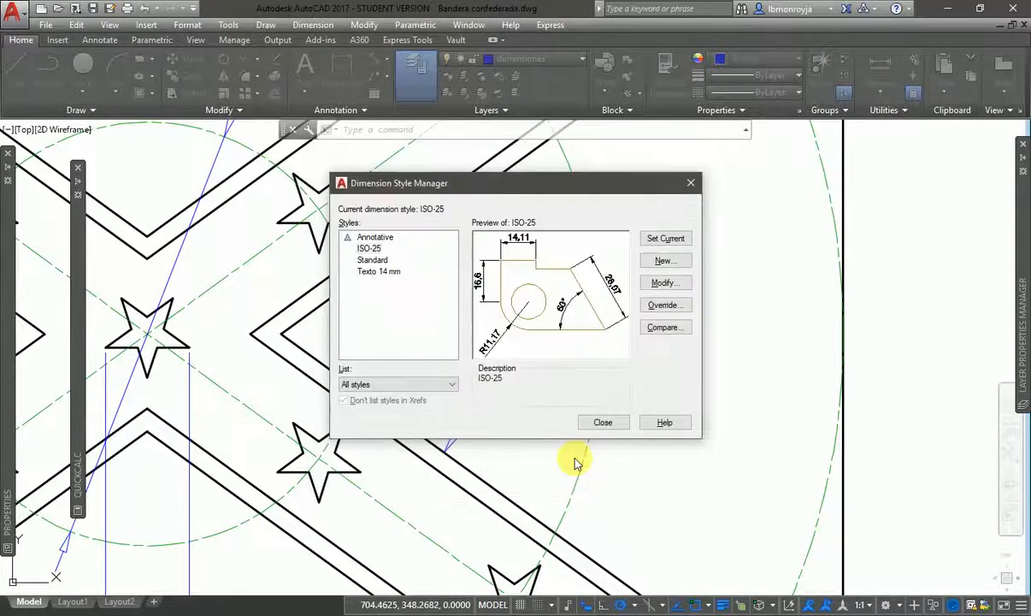
pyautogui.click(376, 272)
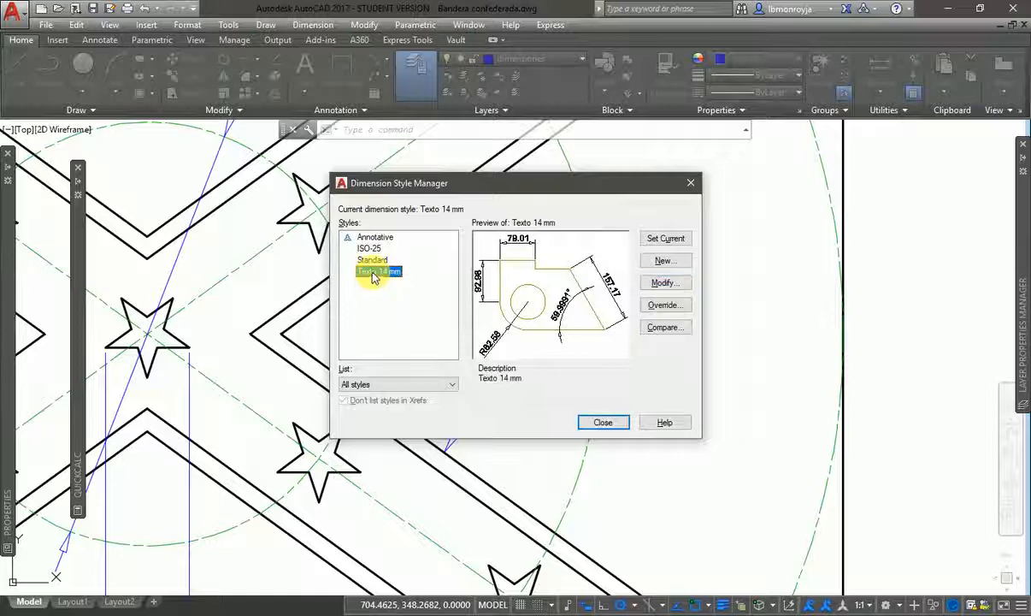
pyautogui.click(663, 286)
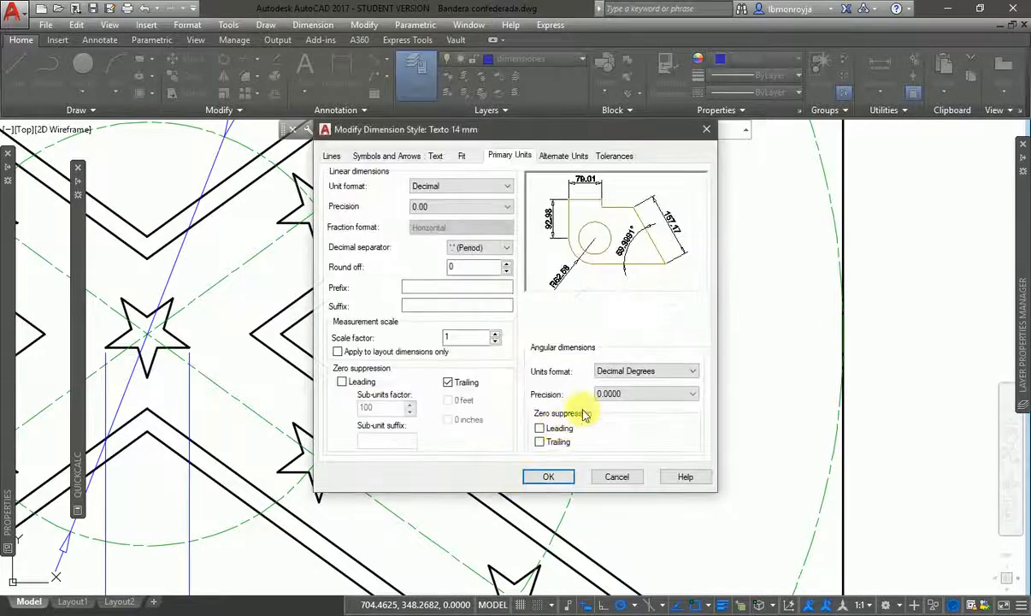
pyautogui.click(541, 443)
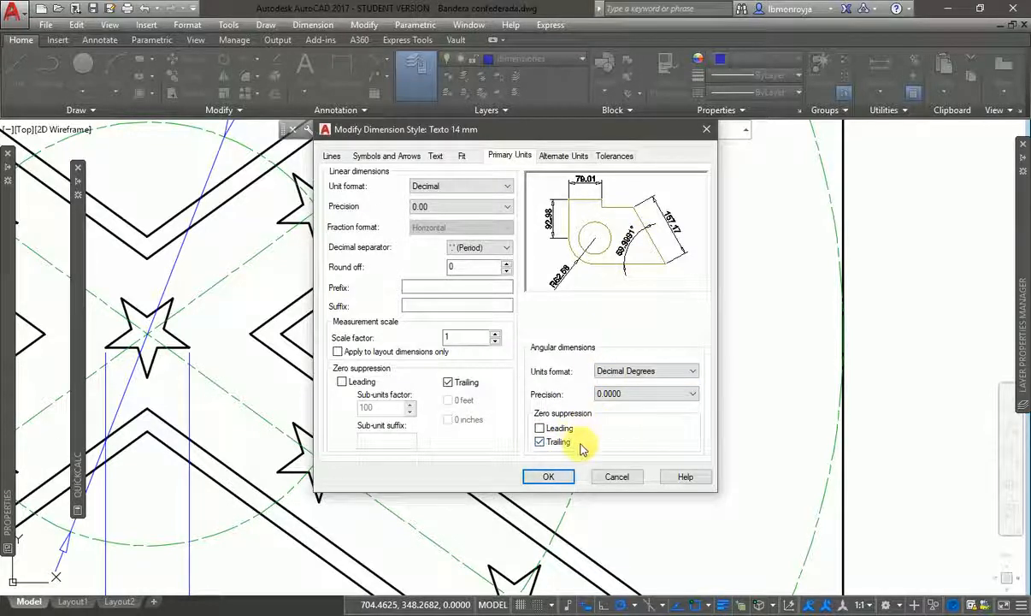
pyautogui.click(547, 477)
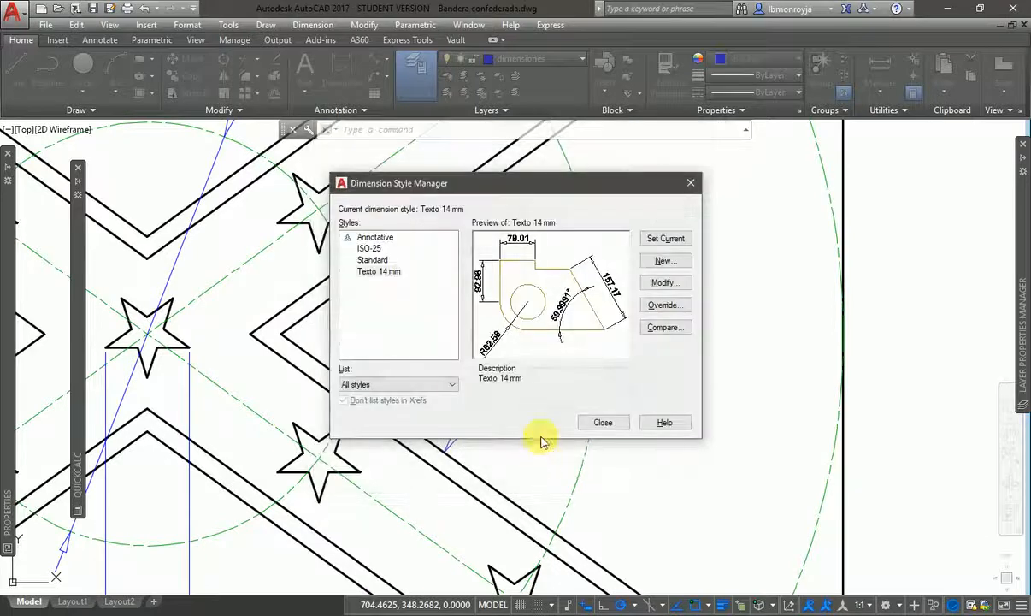
# Close the dimension style settings and add a horizontal linear dimension below the flag, from its lower-left corner to the centre of the lower-left star.
pyautogui.click(601, 422)
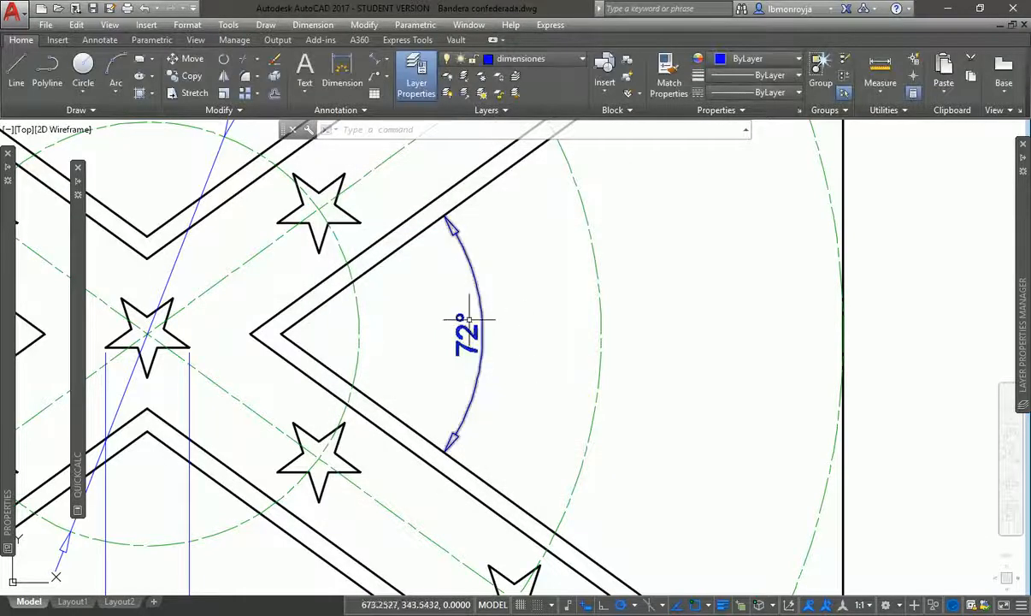
pyautogui.middleClick(634, 385)
pyautogui.middleClick(634, 385)
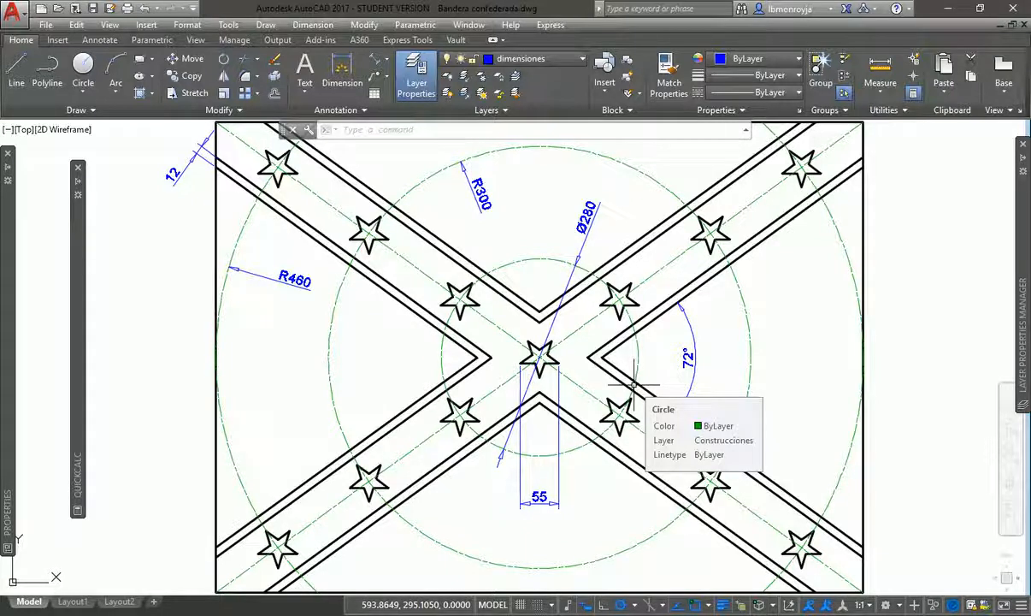
pyautogui.moveTo(634, 385); pyautogui.dragTo(604, 473, button='middle')
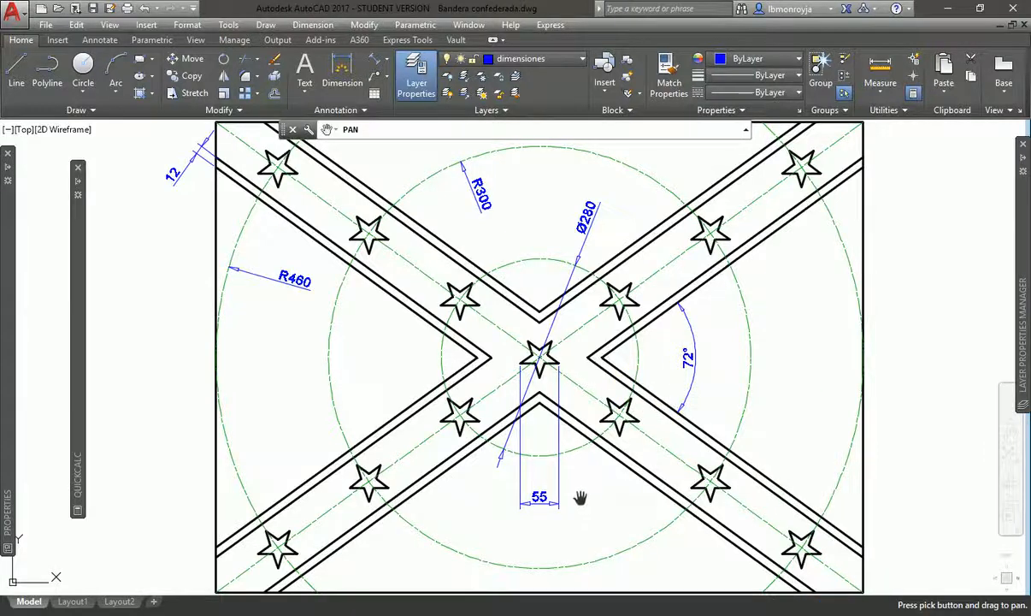
pyautogui.moveTo(580, 498); pyautogui.dragTo(561, 272)
pyautogui.press('Escape')
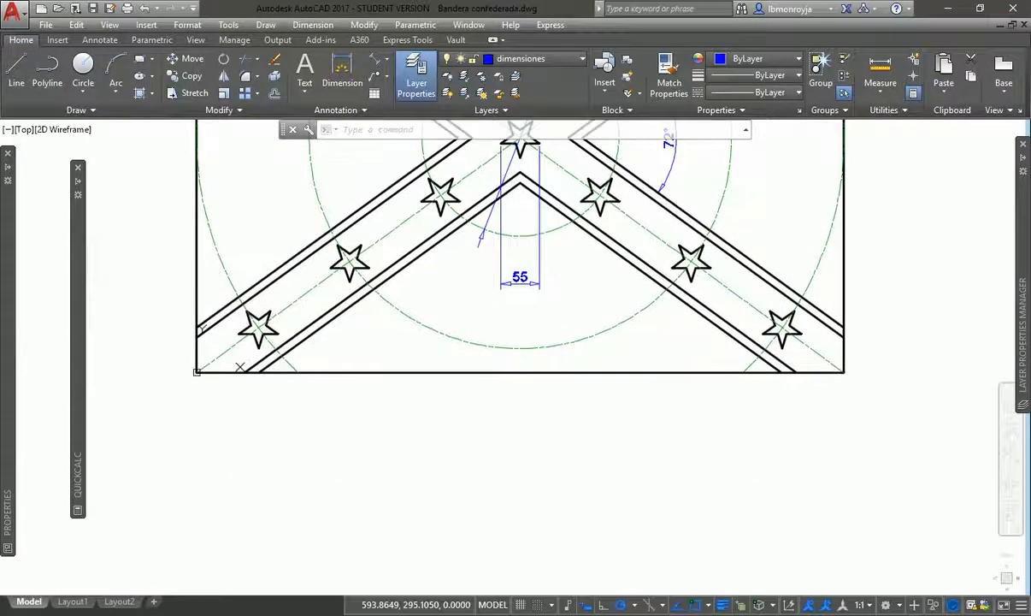
pyautogui.click(387, 68)
pyautogui.click(393, 83)
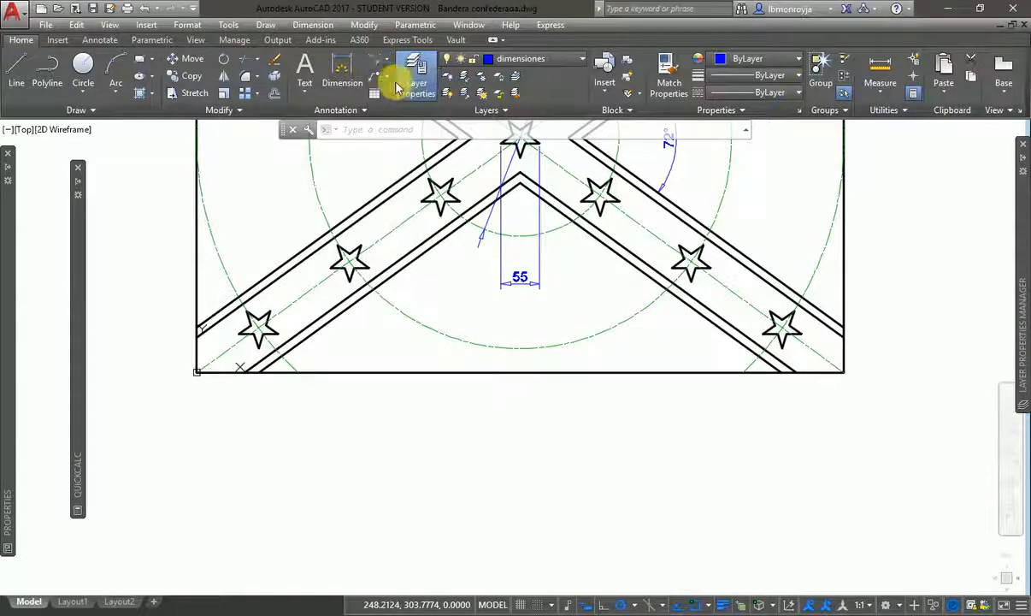
pyautogui.click(197, 371)
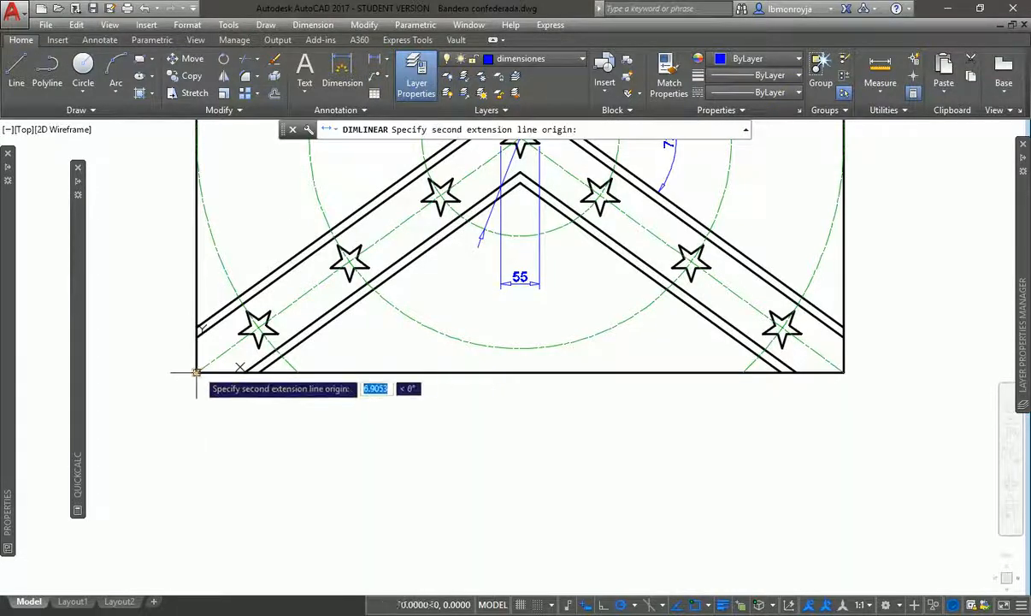
pyautogui.click(257, 329)
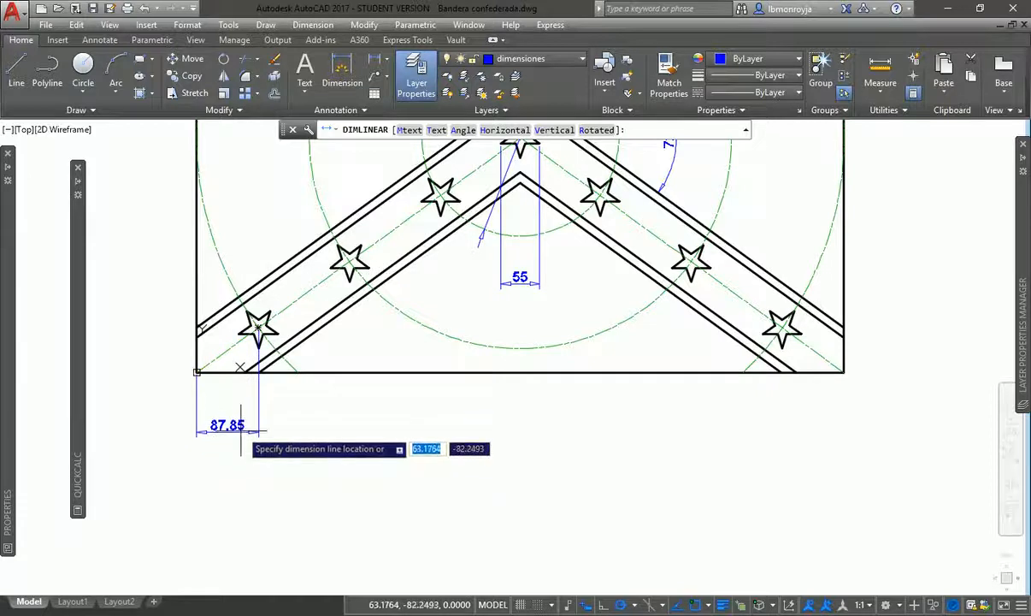
pyautogui.click(241, 421)
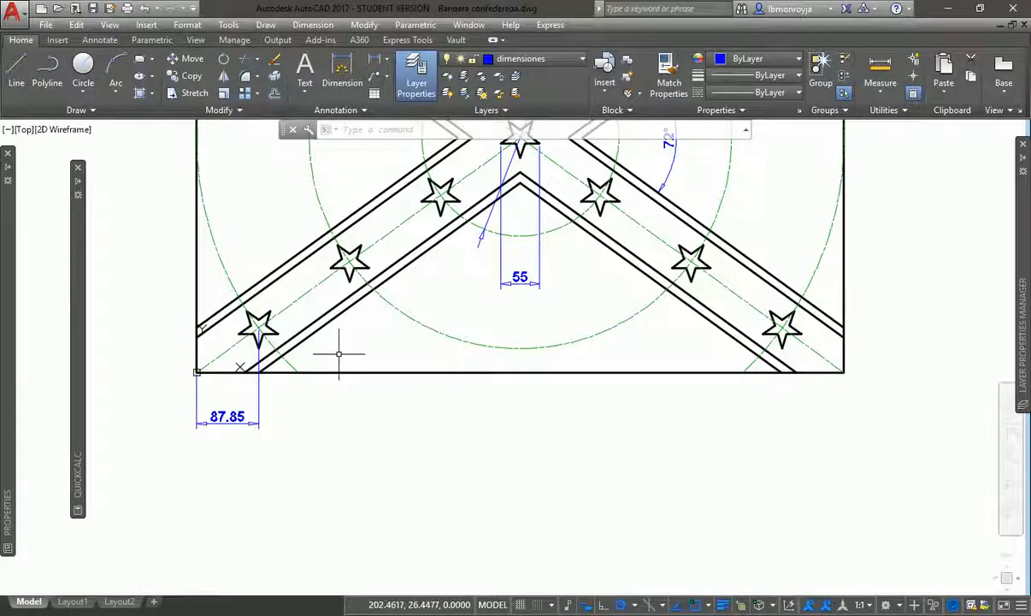
# Continue the dimension chain below the flag through the centre of each remaining lower star and the central star to the lower-right corner.
pyautogui.write('dim')
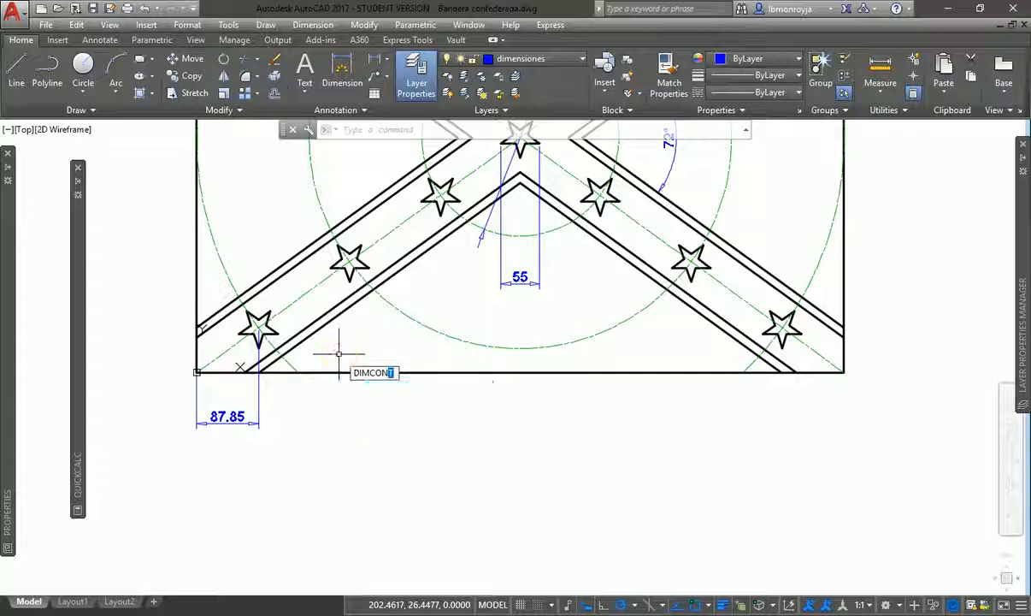
pyautogui.press('Return')
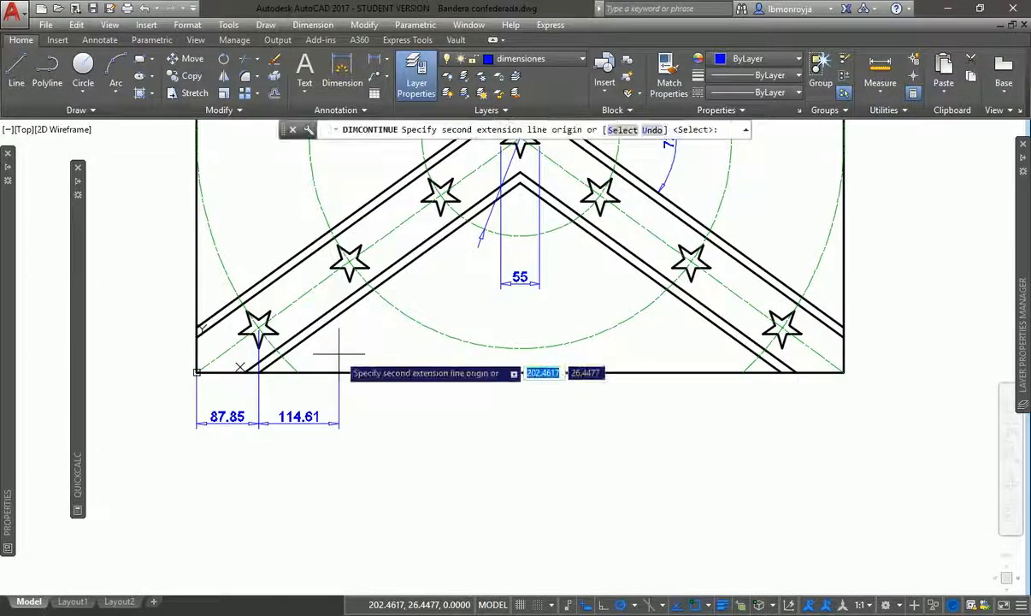
pyautogui.click(350, 261)
pyautogui.click(440, 195)
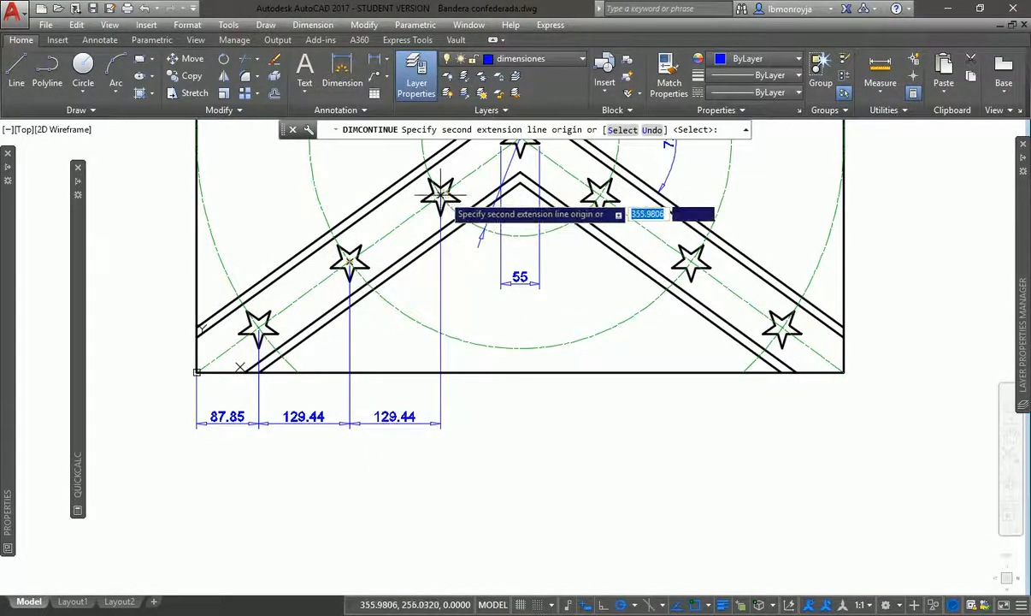
pyautogui.click(520, 152)
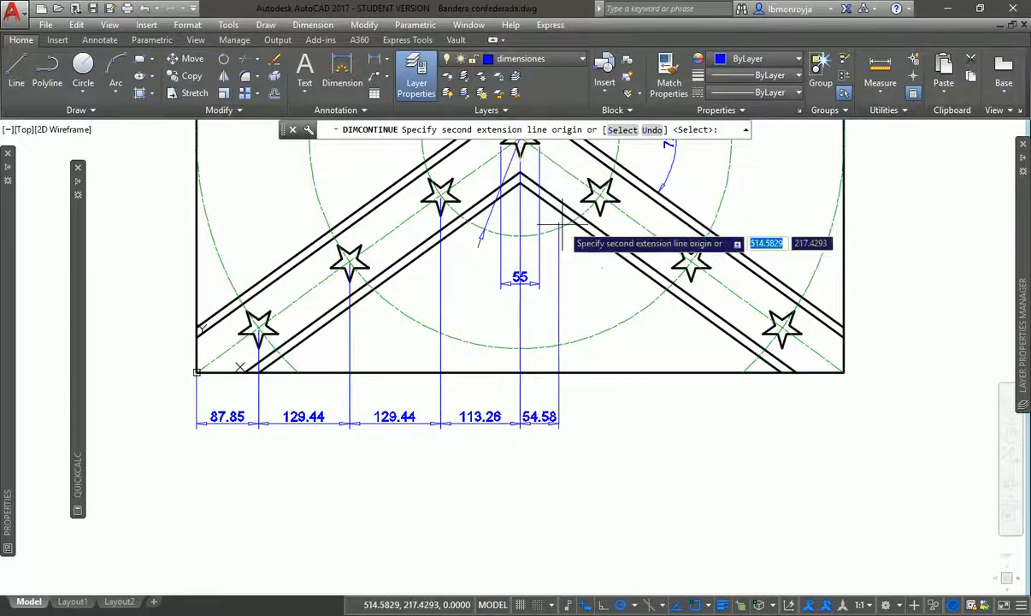
pyautogui.click(600, 196)
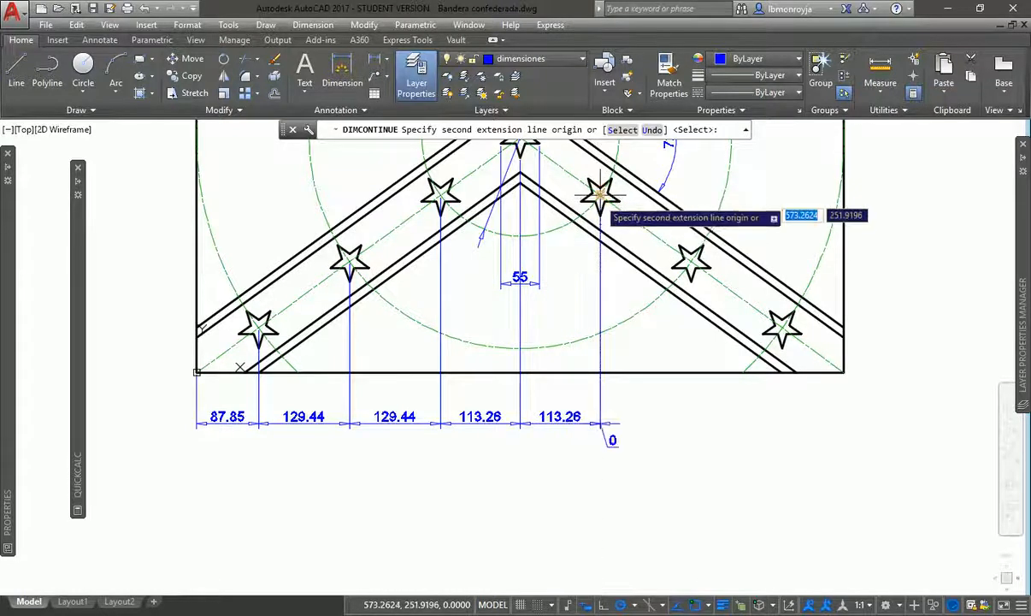
pyautogui.click(691, 261)
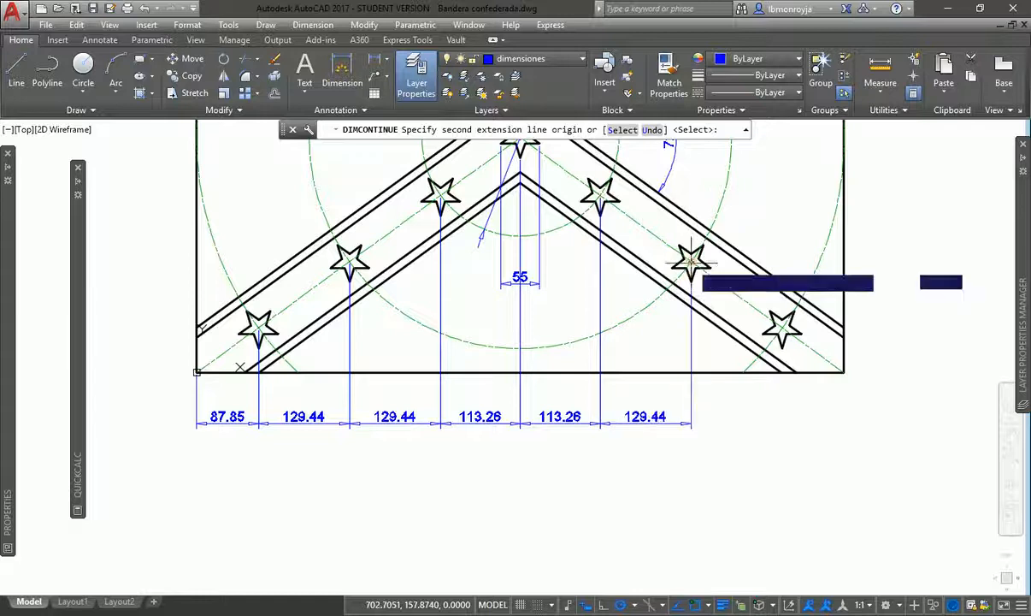
pyautogui.click(781, 328)
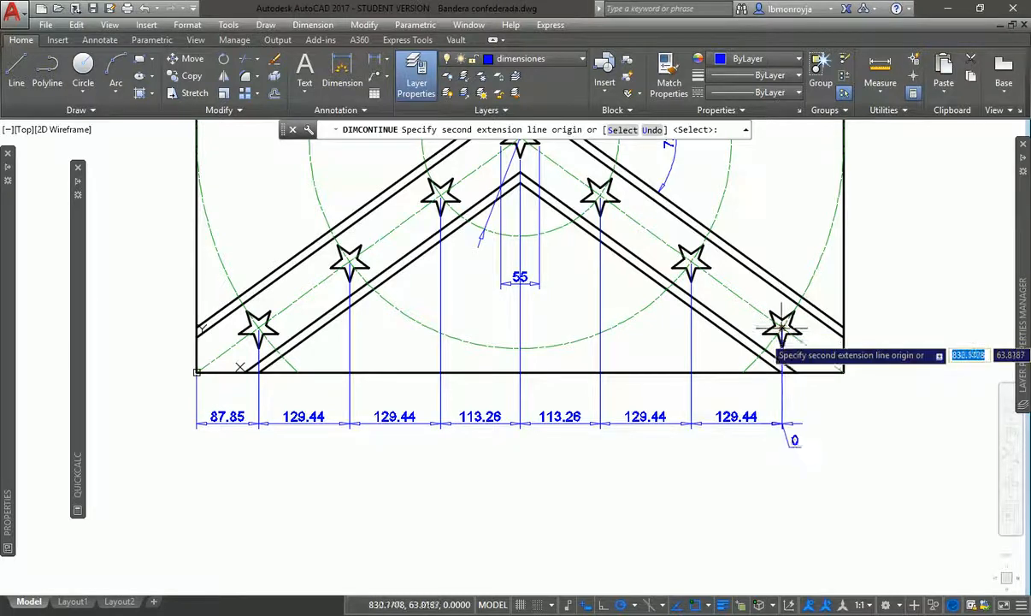
pyautogui.click(844, 373)
pyautogui.press('Escape')
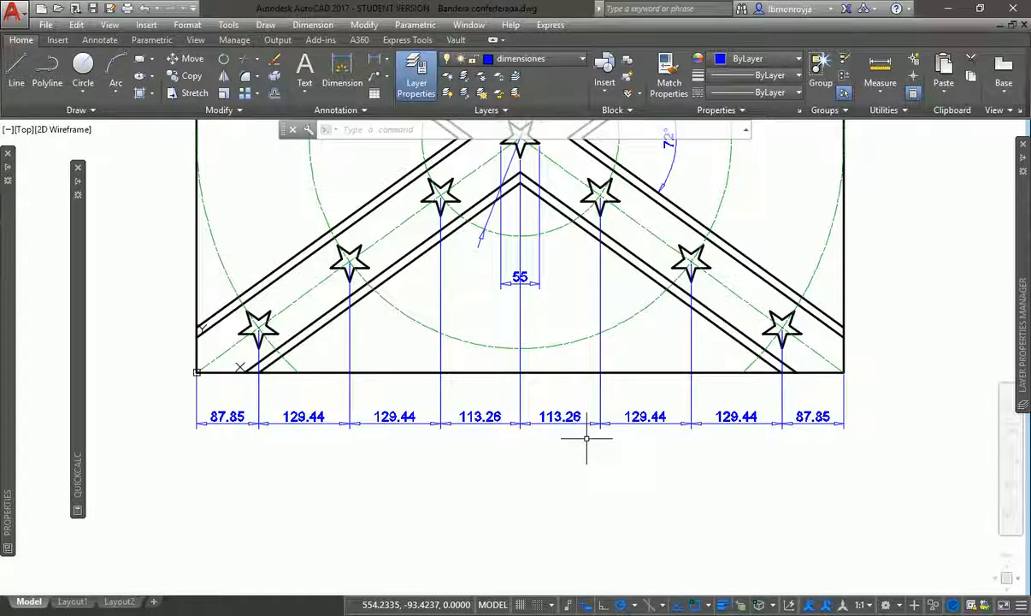
# Add a horizontal linear dimension above the flag, from the upper-left star's centre to the upper-left corner.
pyautogui.write('p')
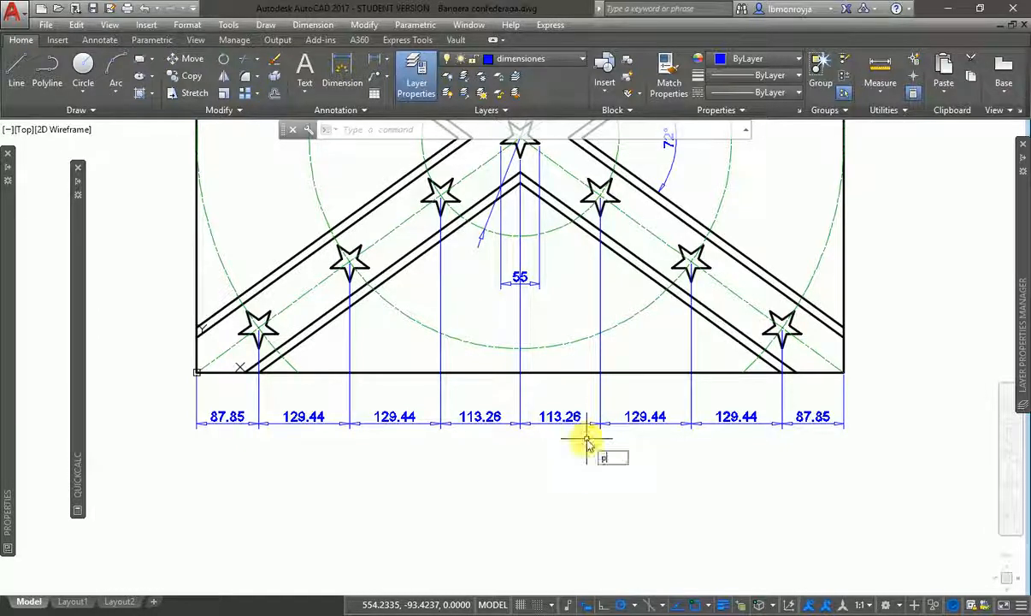
pyautogui.press('Return')
pyautogui.moveTo(529, 301)
pyautogui.mouseDown()
pyautogui.moveTo(562, 331)
pyautogui.moveTo(596, 576)
pyautogui.mouseUp()
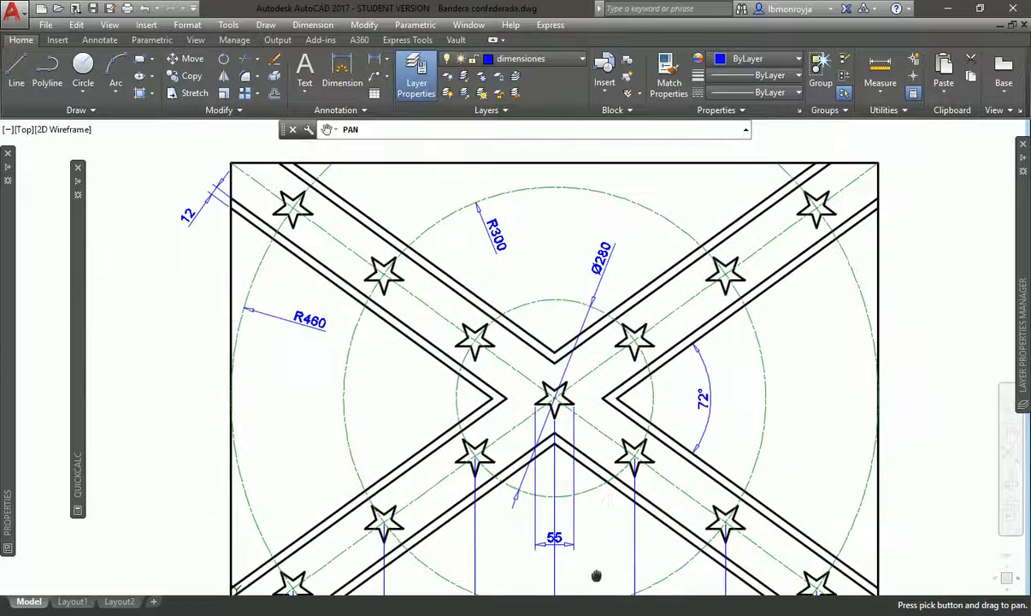
pyautogui.moveTo(601, 393)
pyautogui.mouseDown()
pyautogui.moveTo(586, 541)
pyautogui.moveTo(573, 533)
pyautogui.mouseUp()
pyautogui.press('Escape')
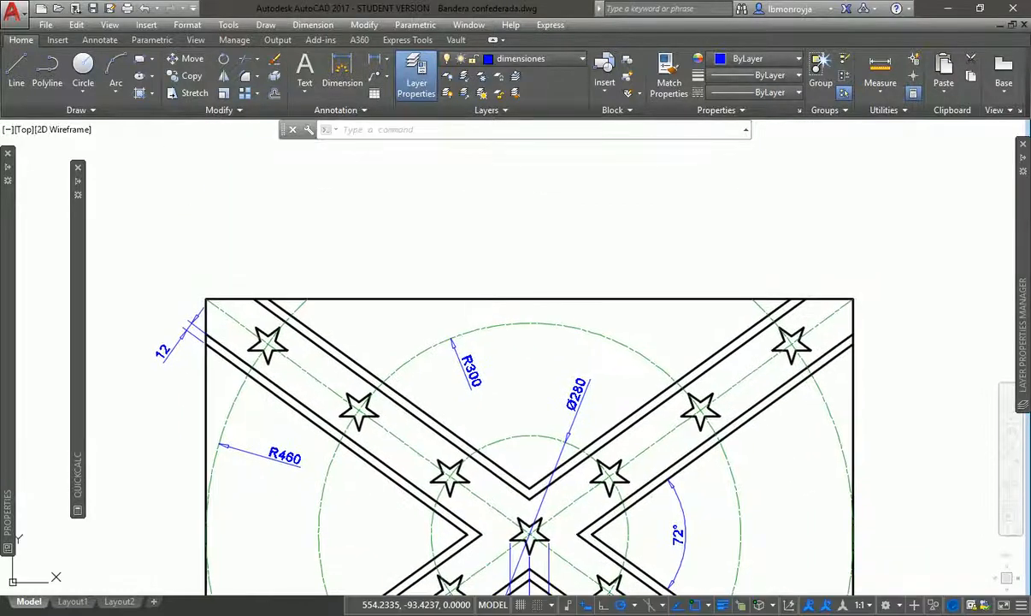
pyautogui.click(374, 62)
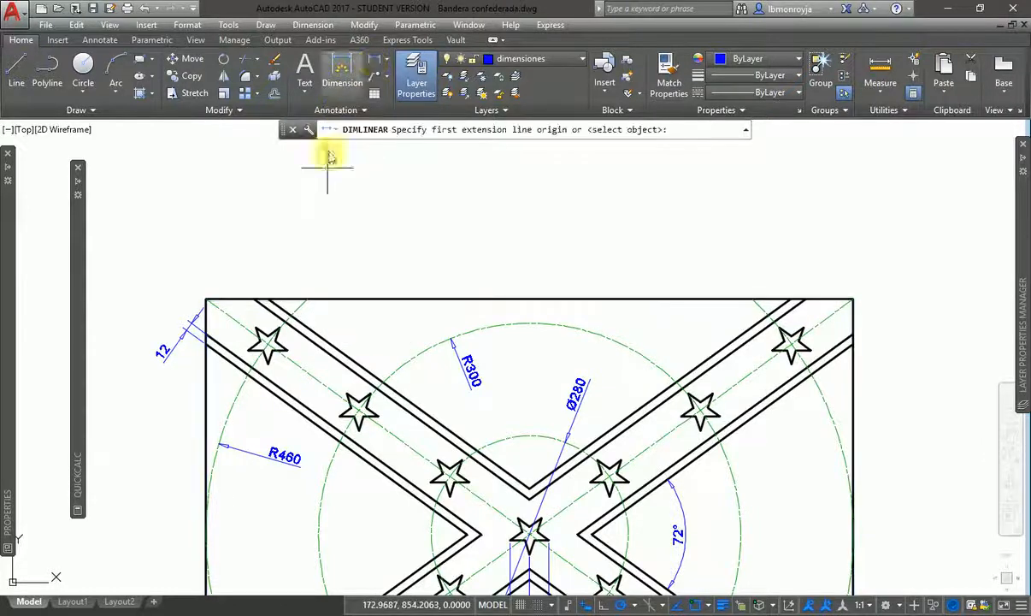
pyautogui.click(267, 343)
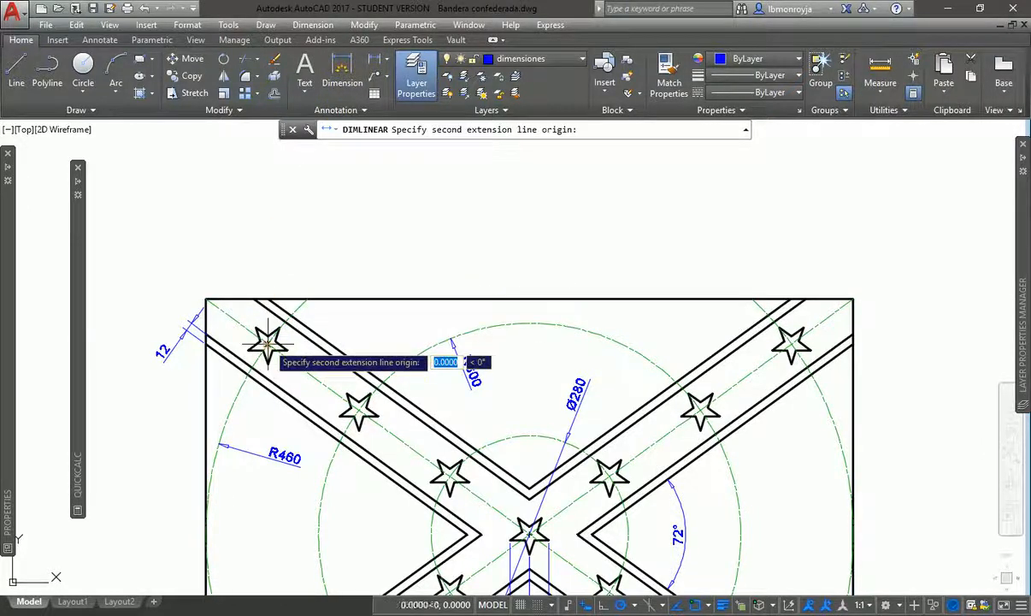
pyautogui.click(209, 294)
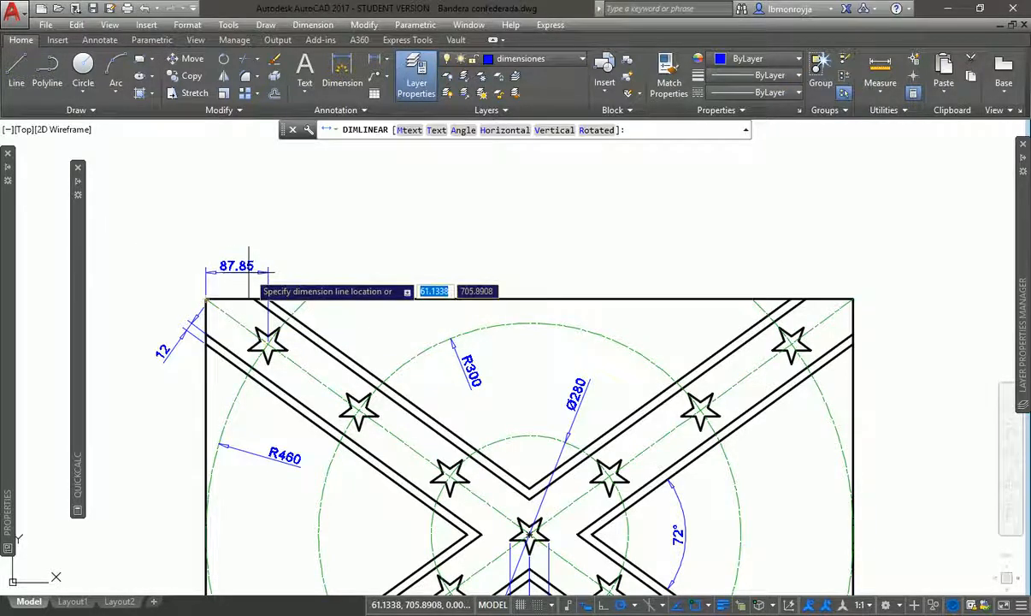
pyautogui.click(249, 272)
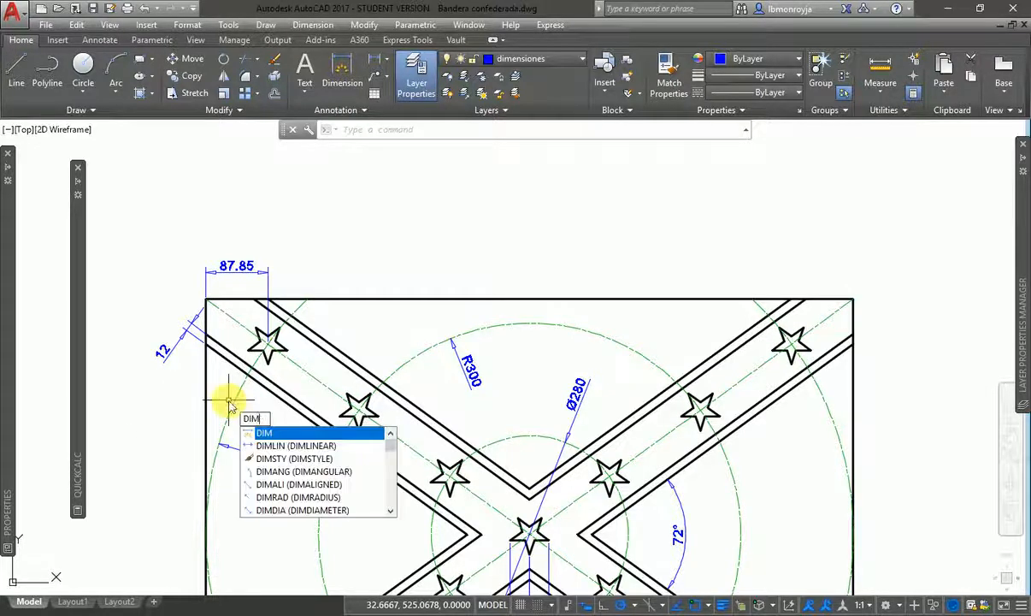
# Try baseline dimensioning towards the second upper-left star, and delete the linear dimension above the flag's upper-left corner.
pyautogui.write('base')
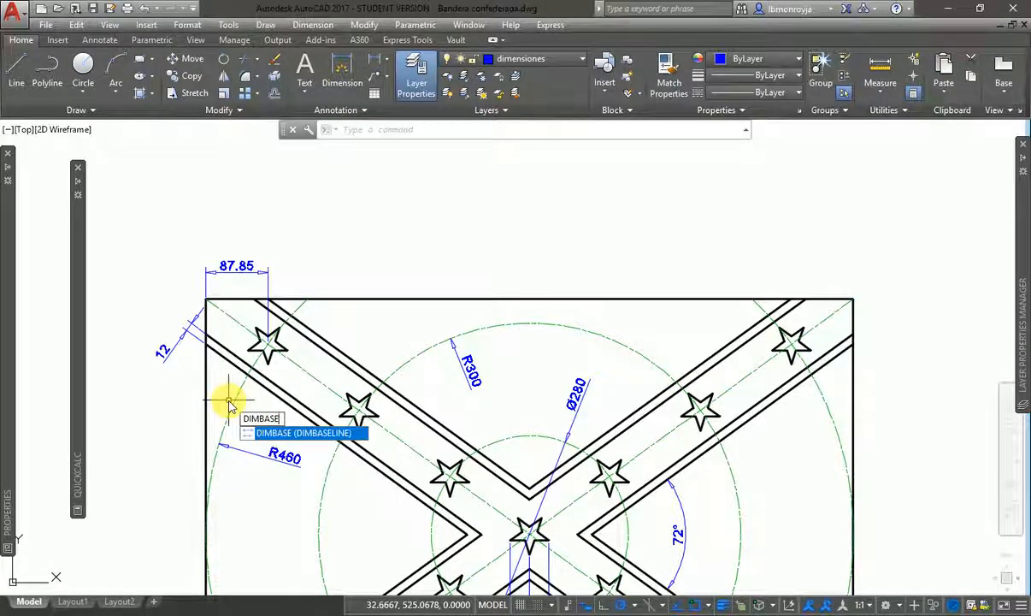
pyautogui.press('Return')
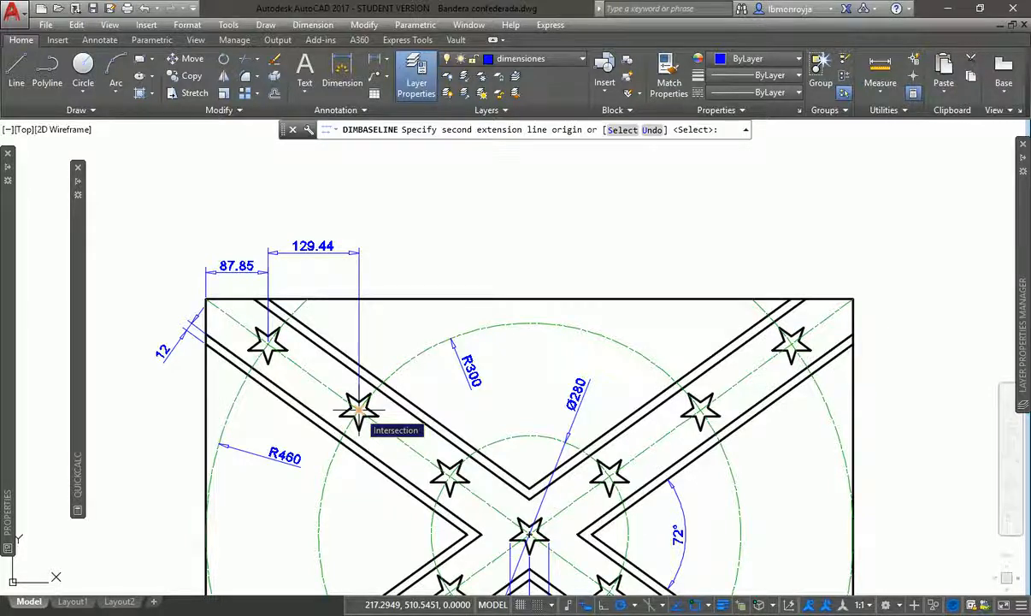
pyautogui.press('Escape')
pyautogui.click(238, 274)
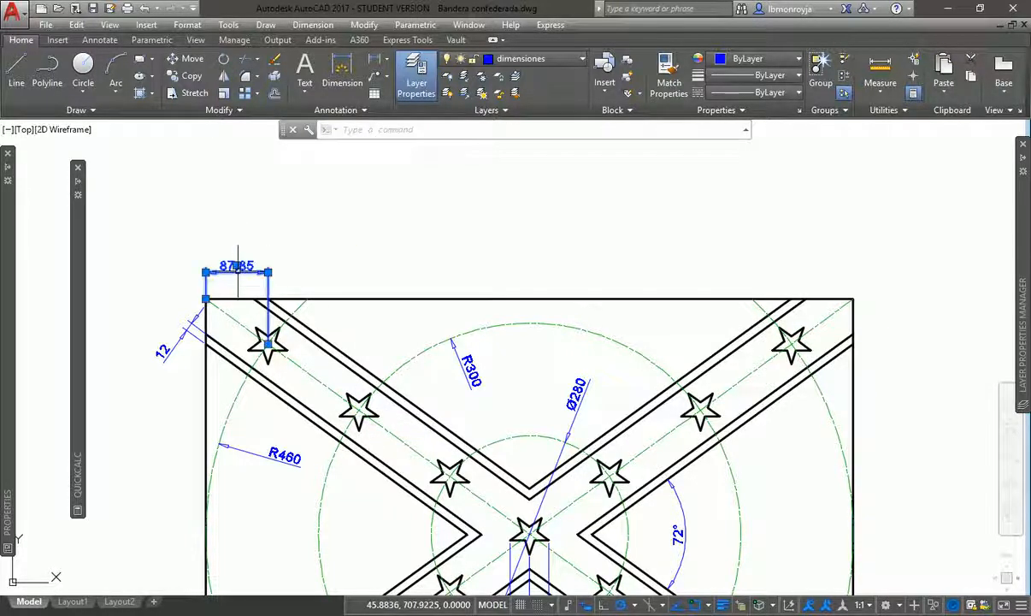
pyautogui.click(360, 125)
pyautogui.press('Delete')
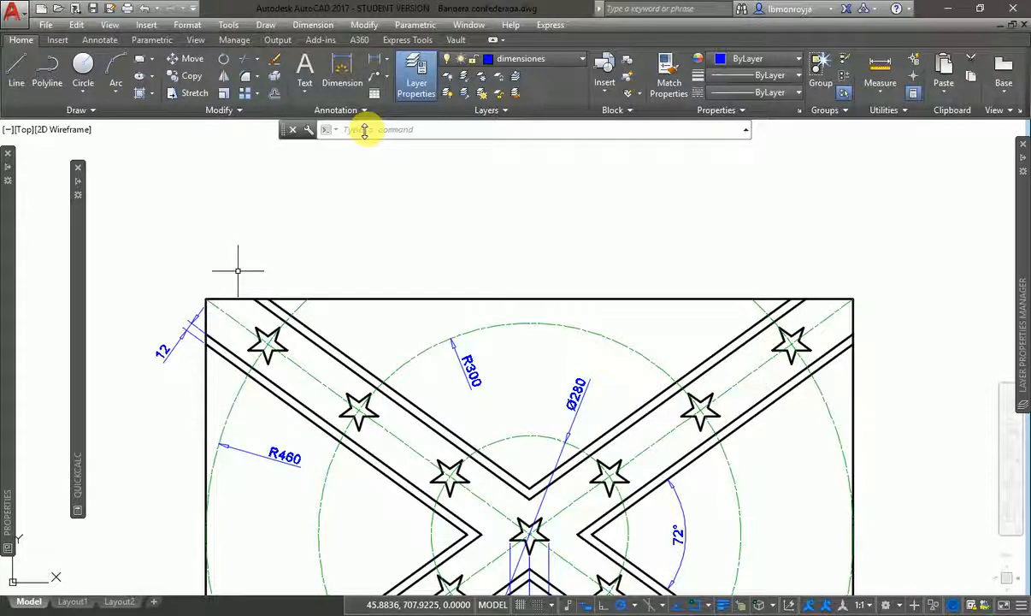
# Add a horizontal linear dimension above the flag, starting at its upper-left corner and ending at the upper-left star's centre.
pyautogui.click(374, 57)
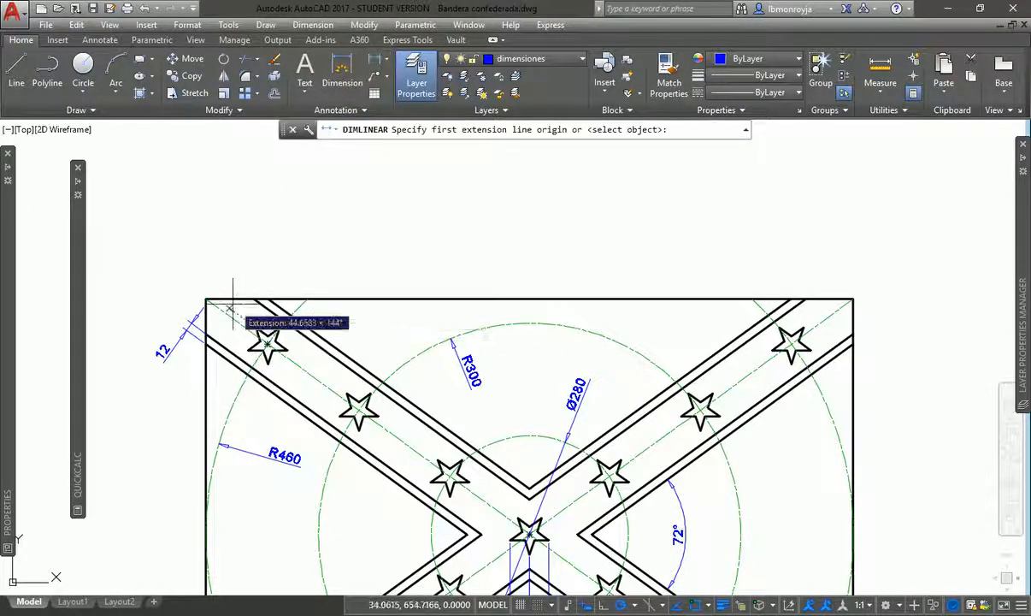
pyautogui.click(205, 299)
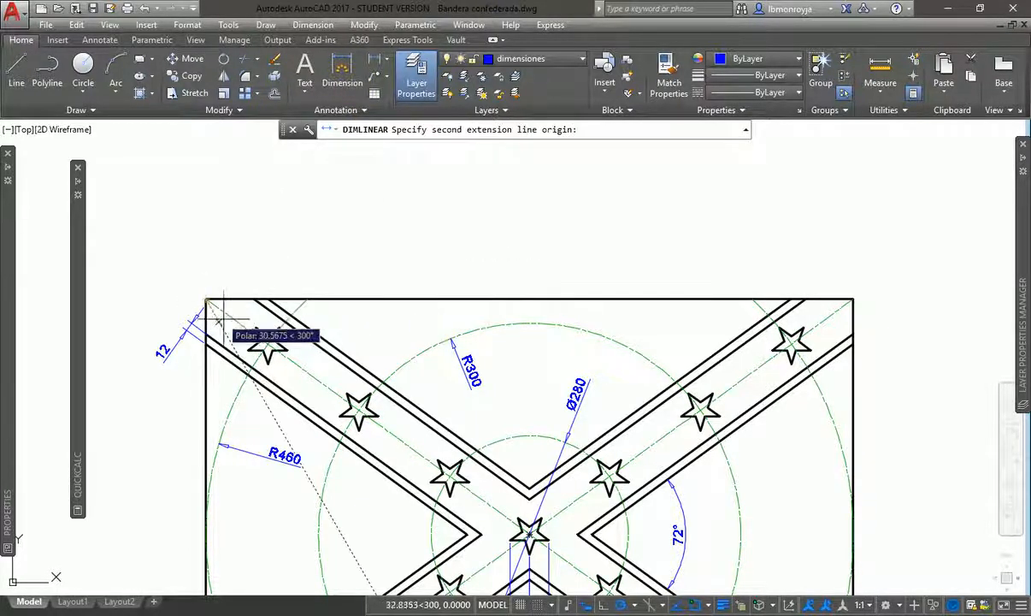
pyautogui.click(267, 344)
pyautogui.click(245, 274)
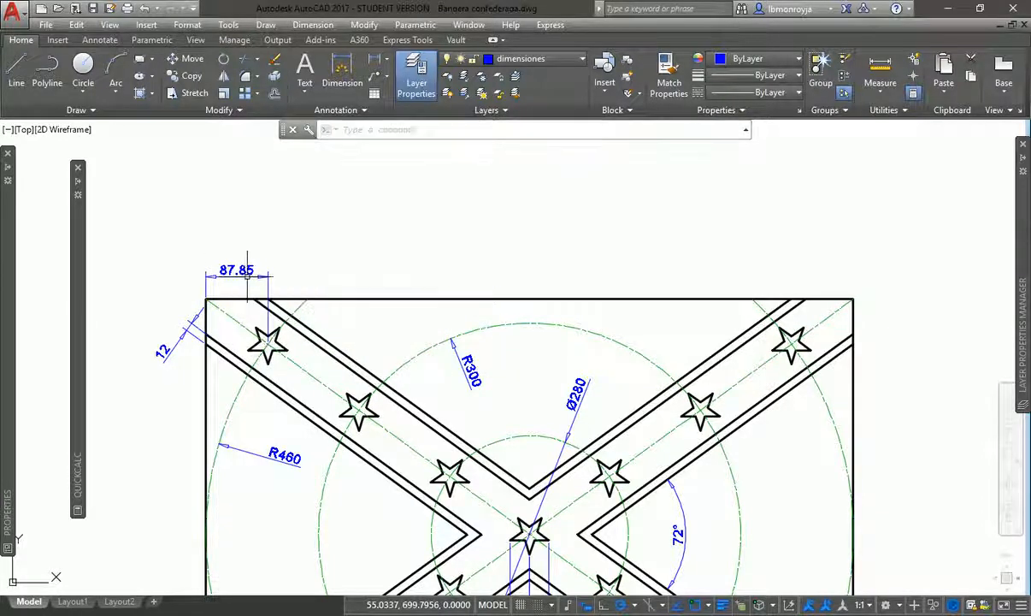
# Add baseline dimensions from the flag's upper-left corner to the next two upper-left stars, the central star and the two inner upper-right stars.
pyautogui.write('ERASE')
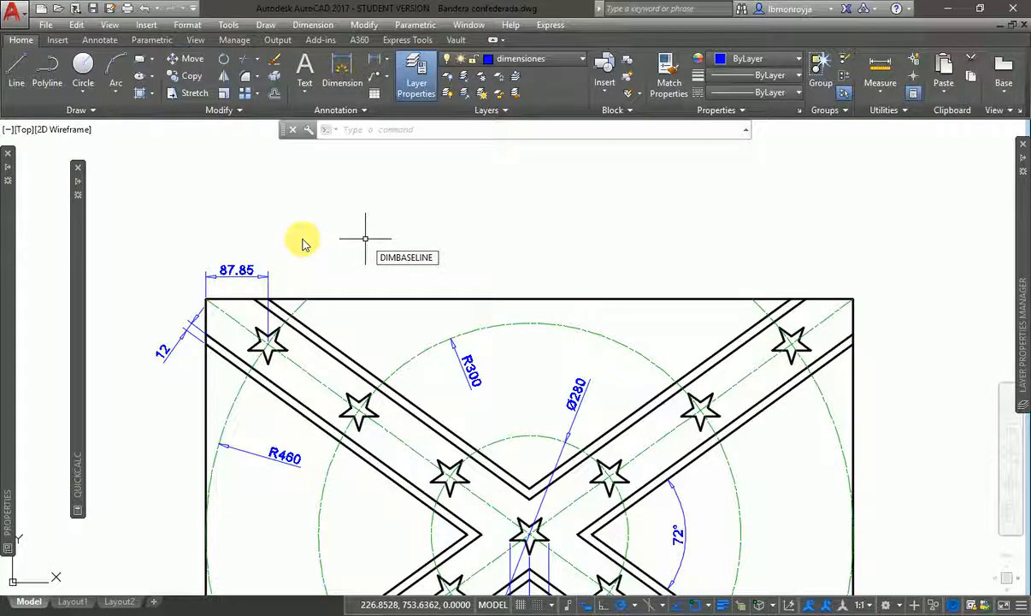
pyautogui.press('Return')
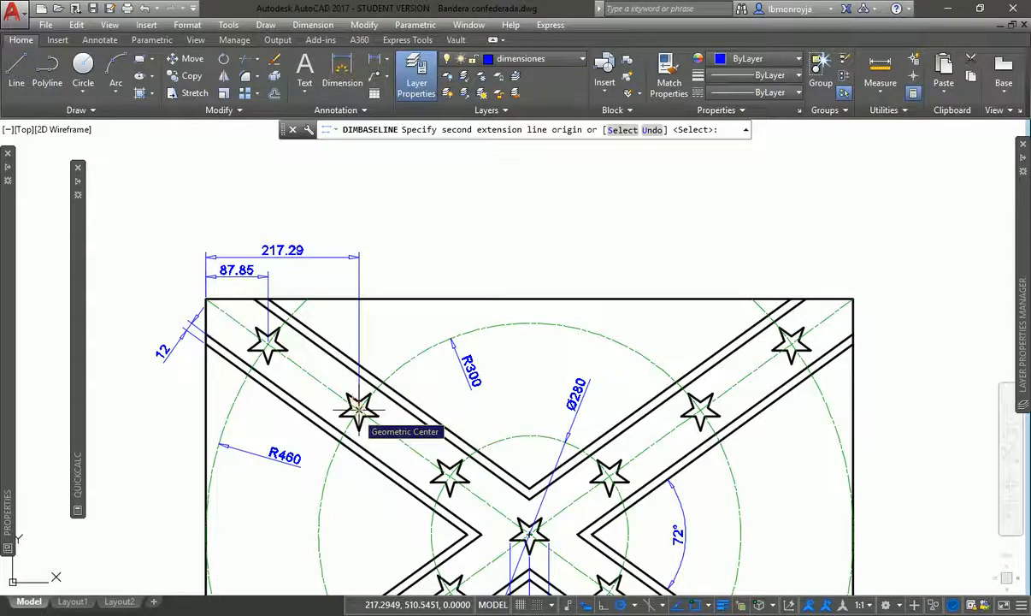
pyautogui.click(357, 412)
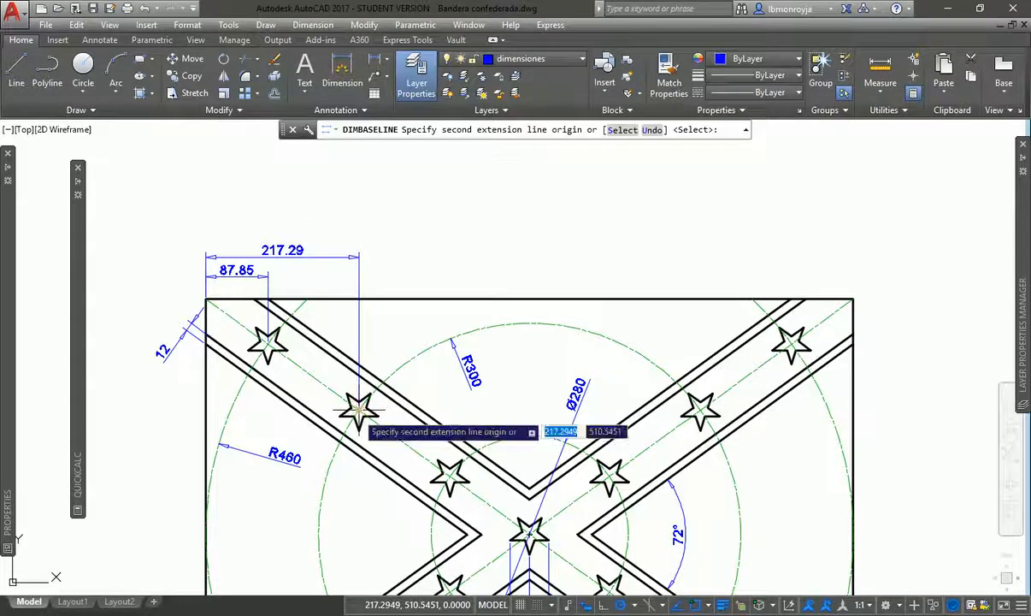
pyautogui.click(449, 475)
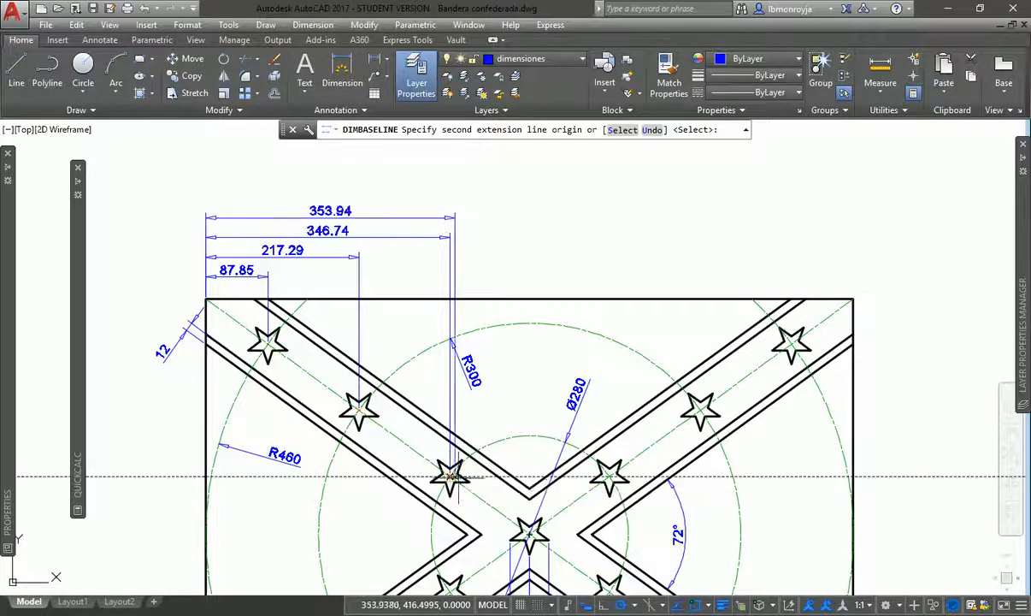
pyautogui.click(529, 532)
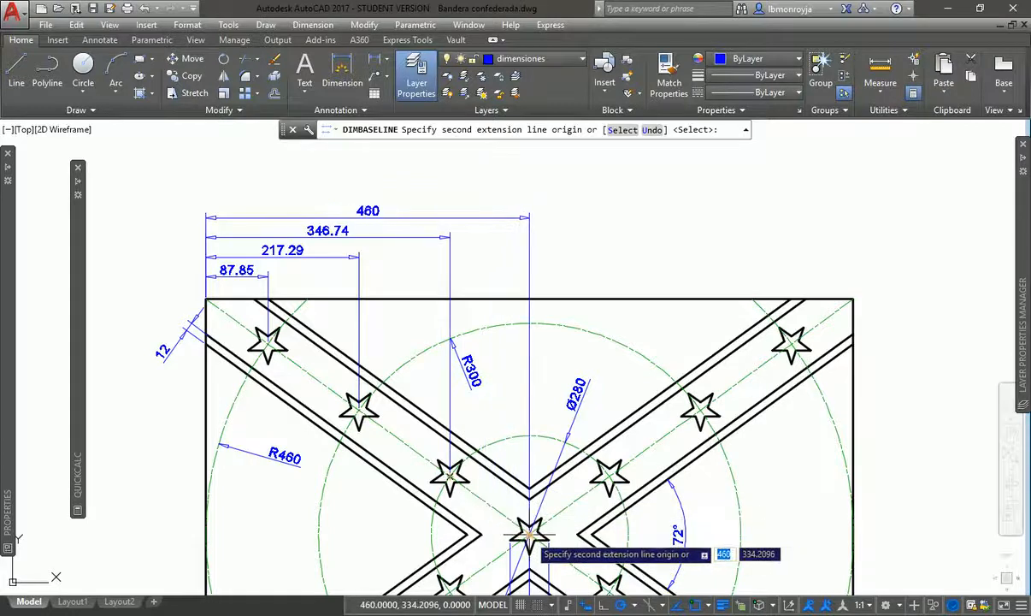
pyautogui.click(608, 476)
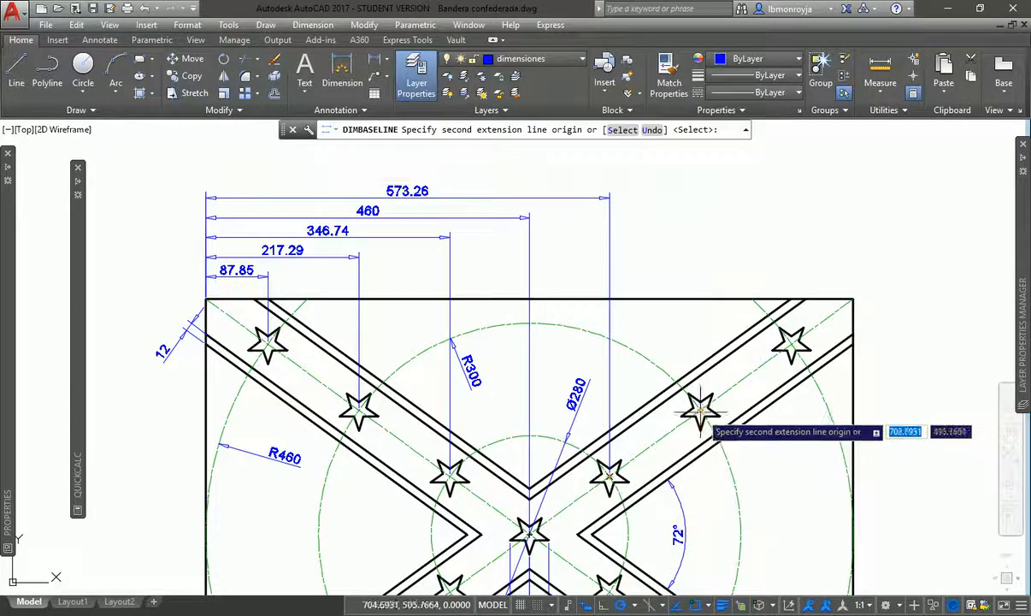
pyautogui.click(700, 411)
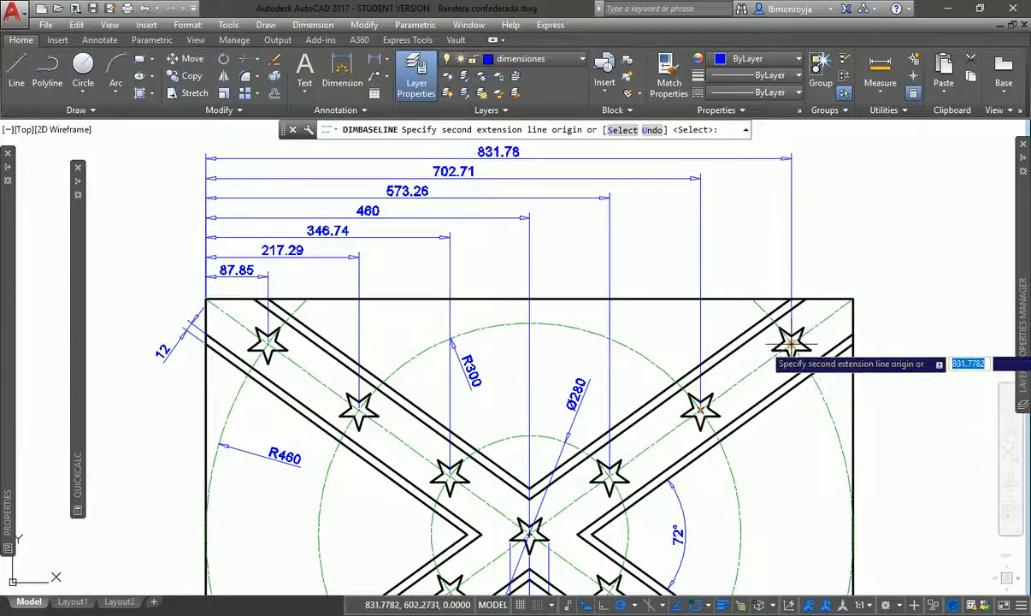
pyautogui.press('Escape')
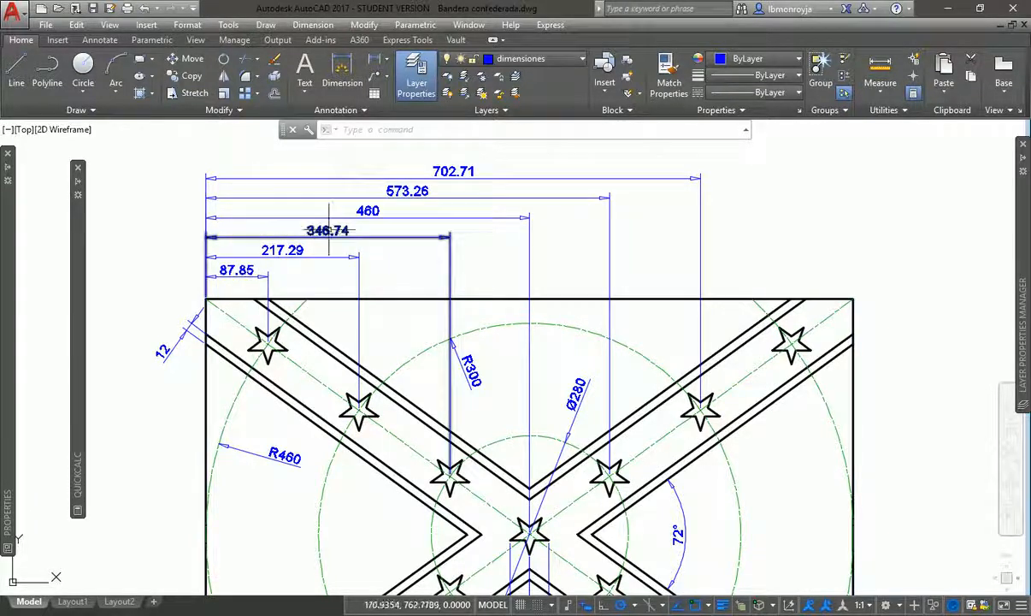
# Review the baseline spacing and extension line settings of the "Texto 14 mm" dimension style without changing them.
pyautogui.write('d')
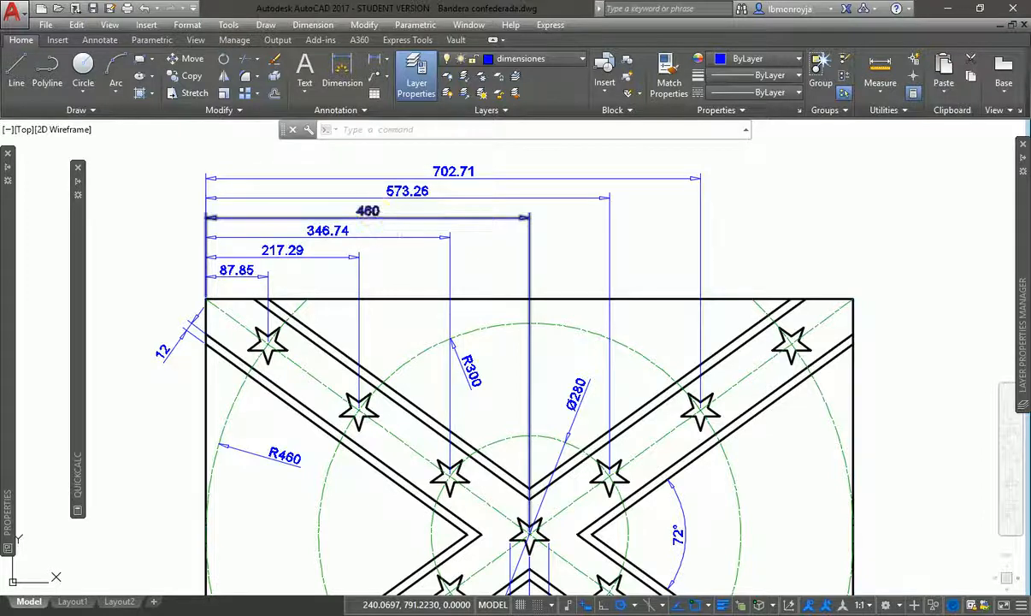
pyautogui.press('Return')
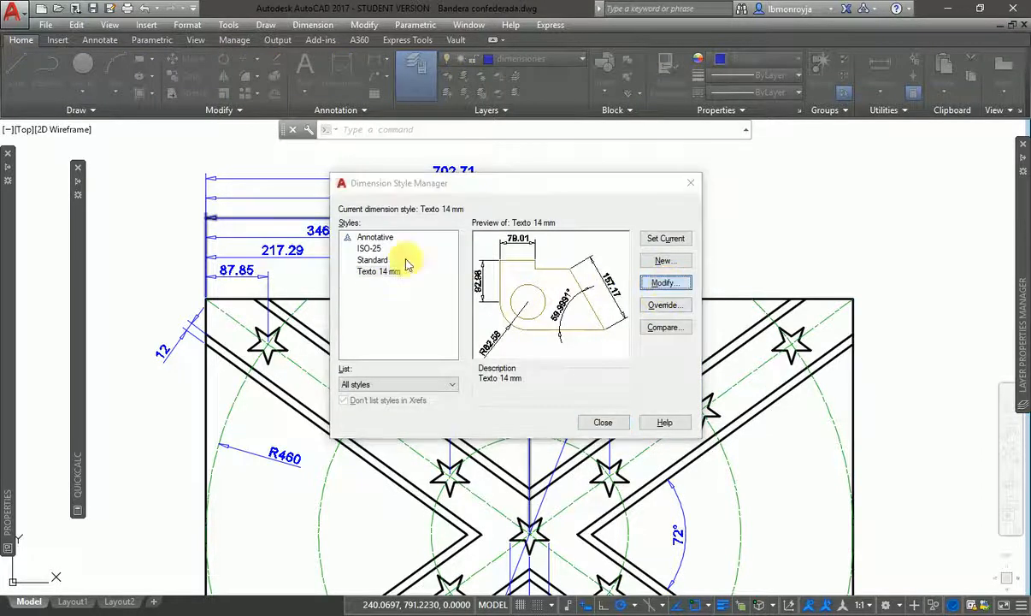
pyautogui.press('Return')
pyautogui.click(331, 157)
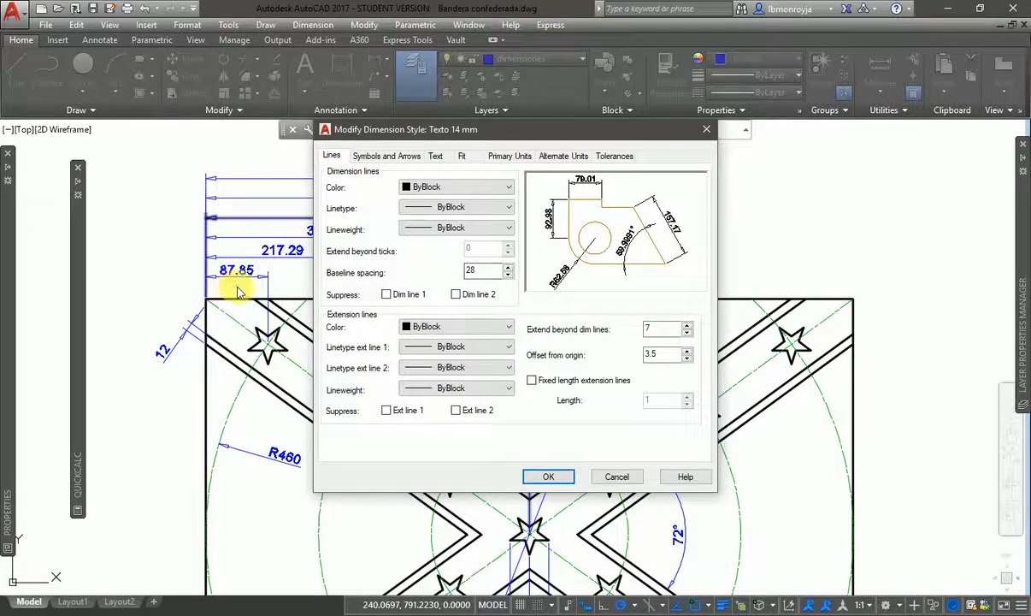
pyautogui.click(550, 476)
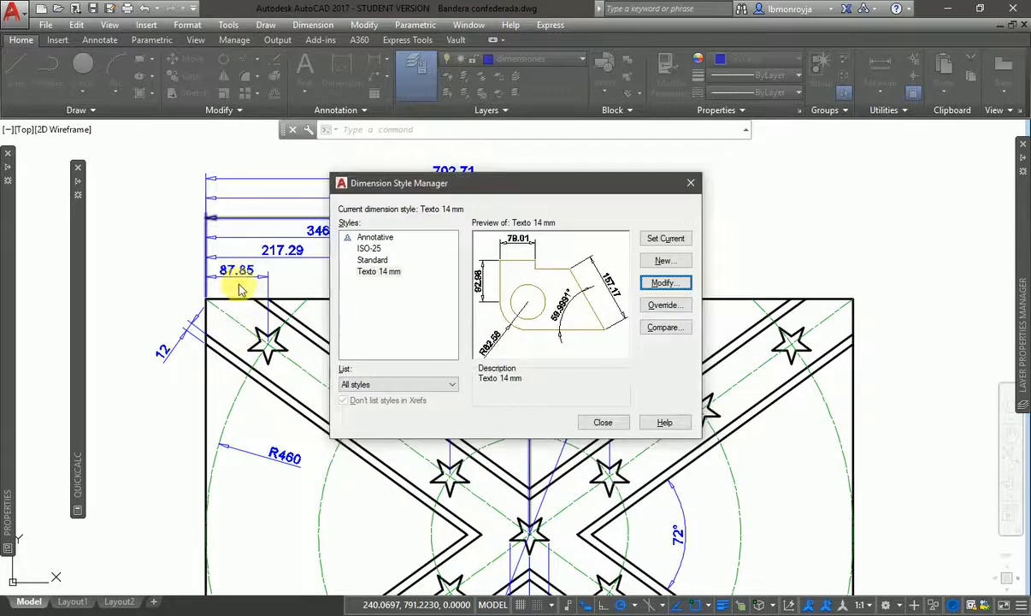
pyautogui.click(606, 421)
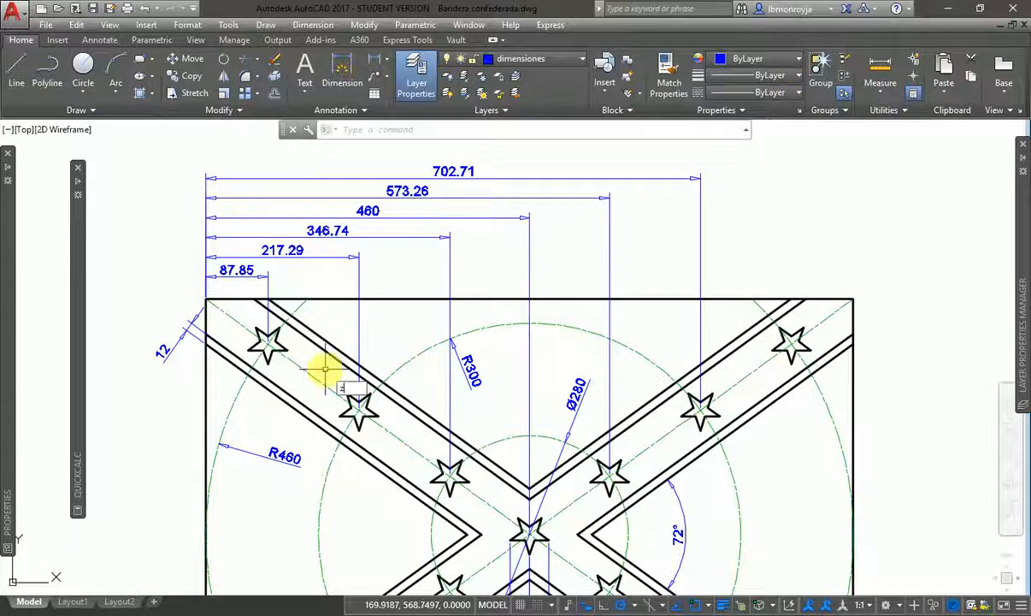
# Try to measure the gap between the 12 mm dimension's lower extension line and the stripe's corner with an aligned dimension.
pyautogui.press('Return')
pyautogui.click(170, 311)
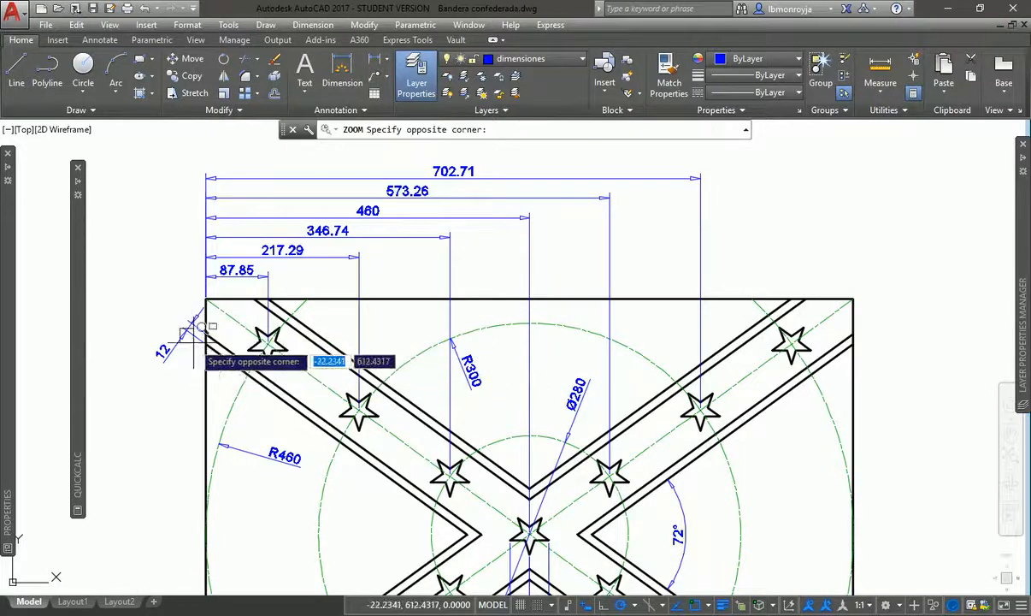
pyautogui.click(230, 348)
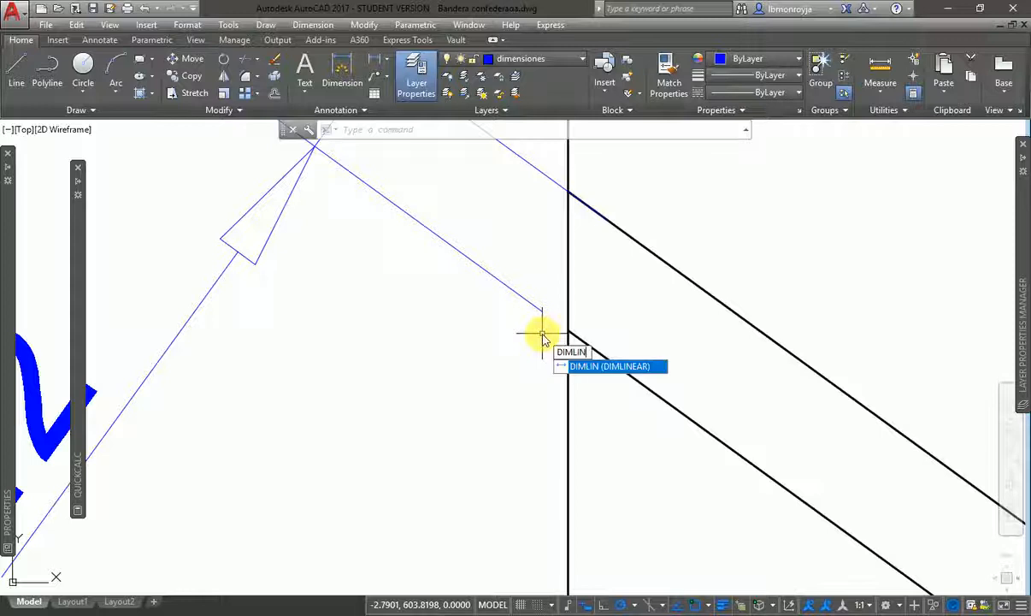
pyautogui.write('gned')
pyautogui.press('Return')
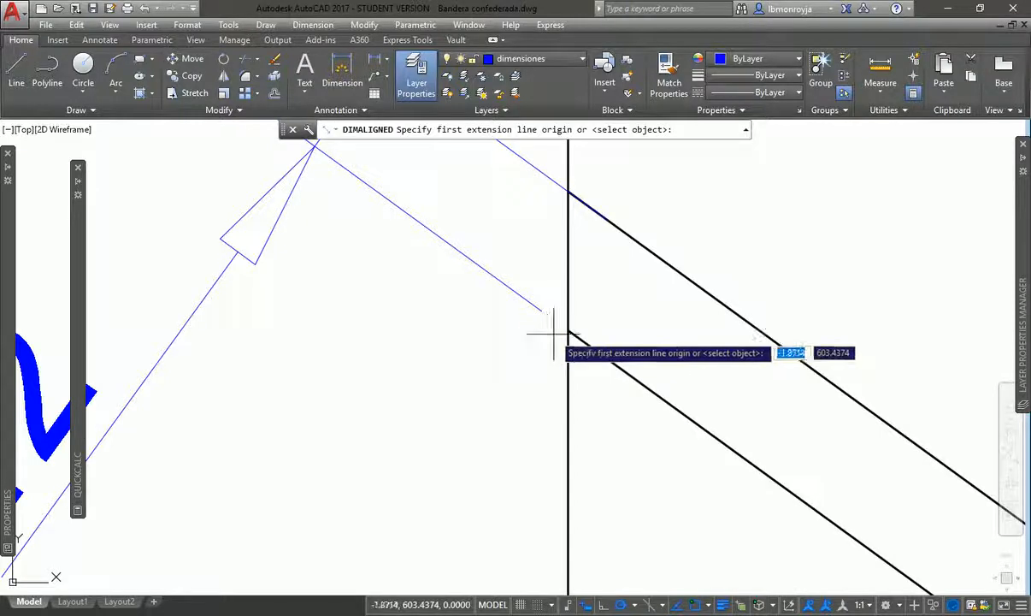
pyautogui.click(567, 330)
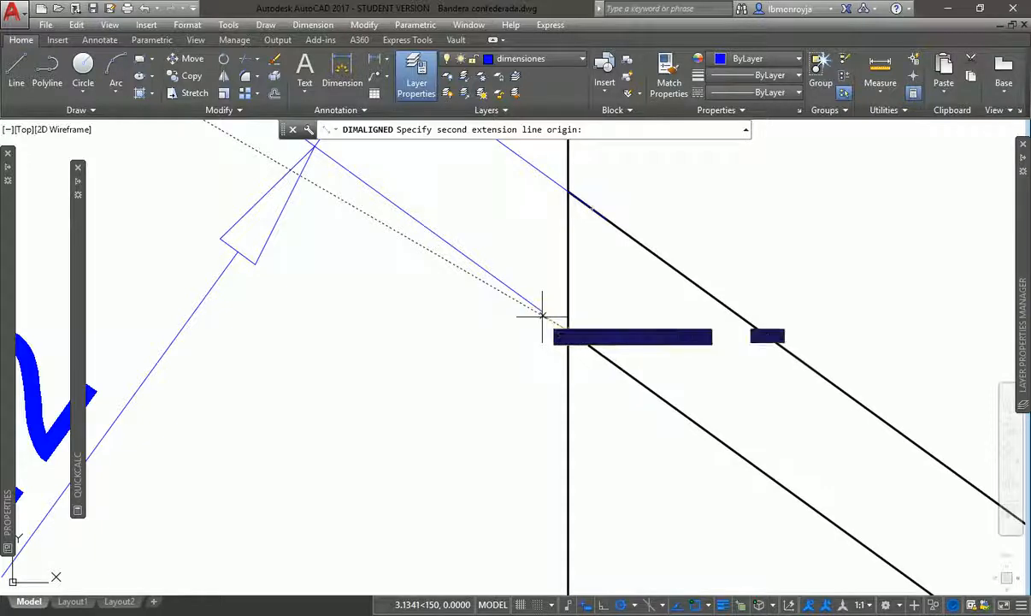
pyautogui.write('end')
pyautogui.press('Return')
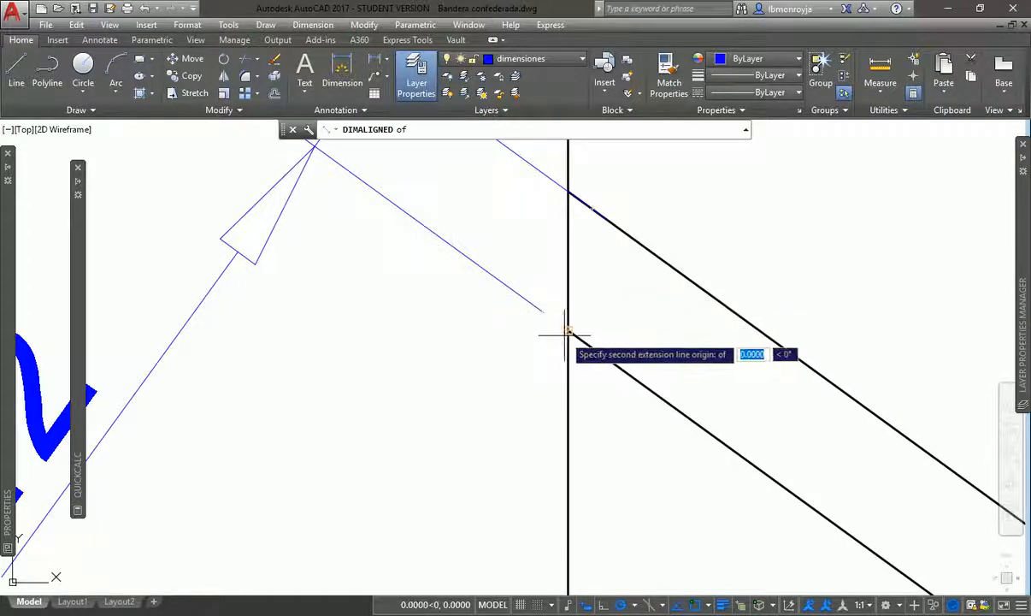
pyautogui.press('Escape')
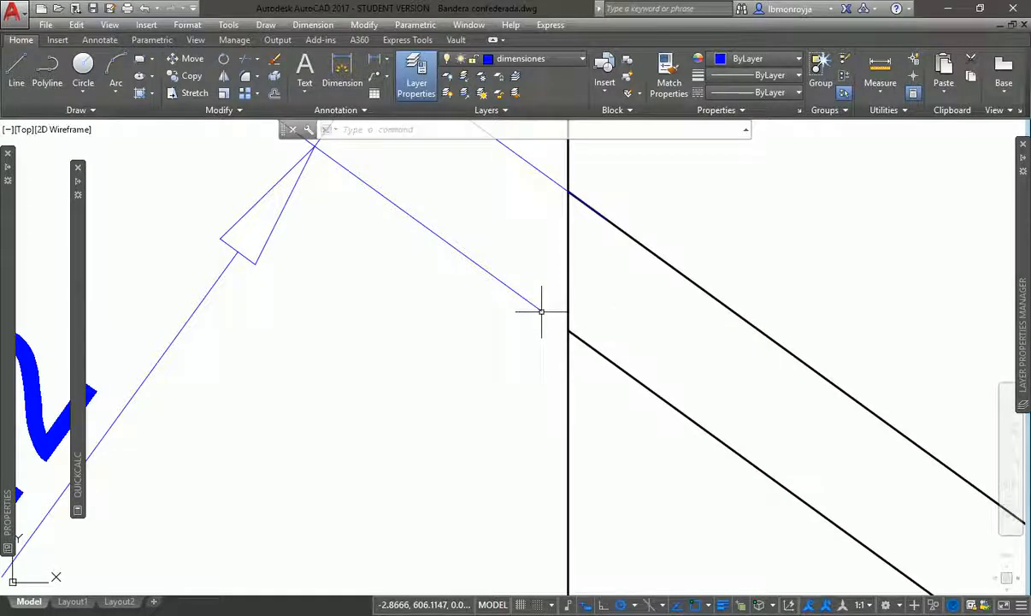
# Measure the extension line gap with a temporary line from the stripe's corner to the extension line's end, without keeping the line.
pyautogui.write('l')
pyautogui.press('Return')
pyautogui.click(568, 330)
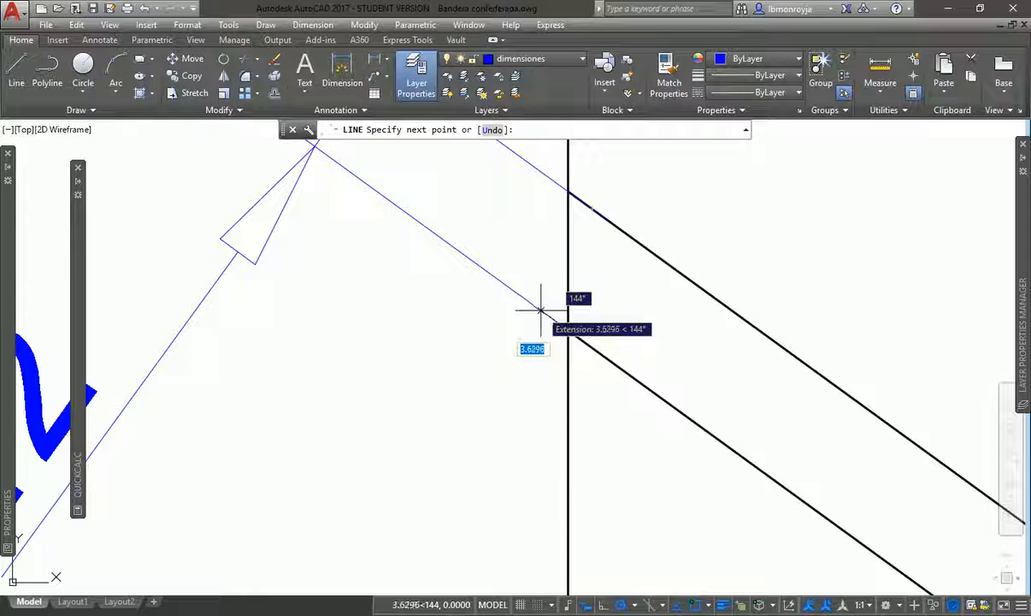
pyautogui.press('Escape')
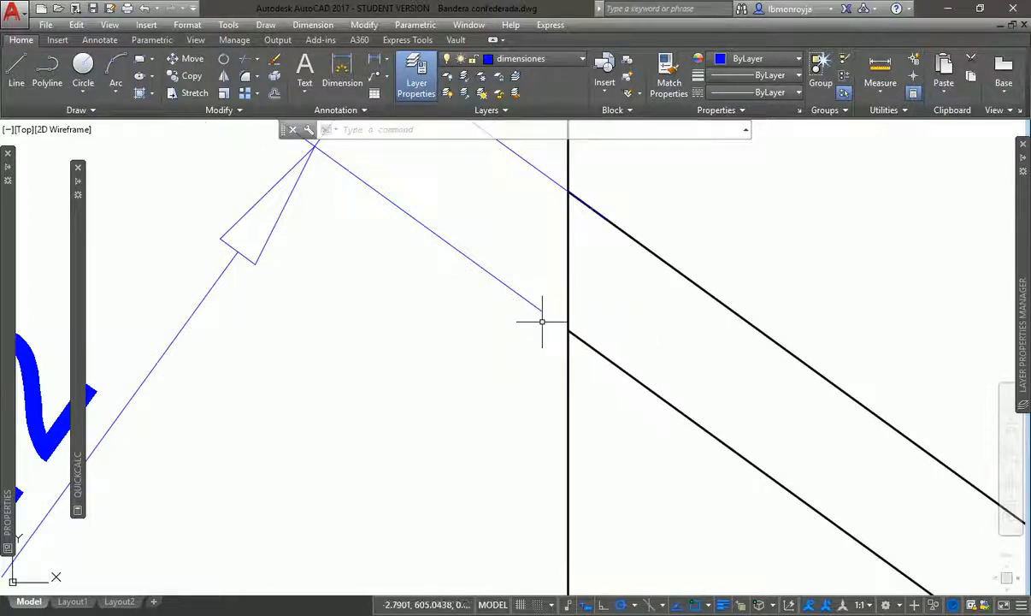
pyautogui.write('z')
pyautogui.press('Return')
pyautogui.write('e')
pyautogui.press('Return')
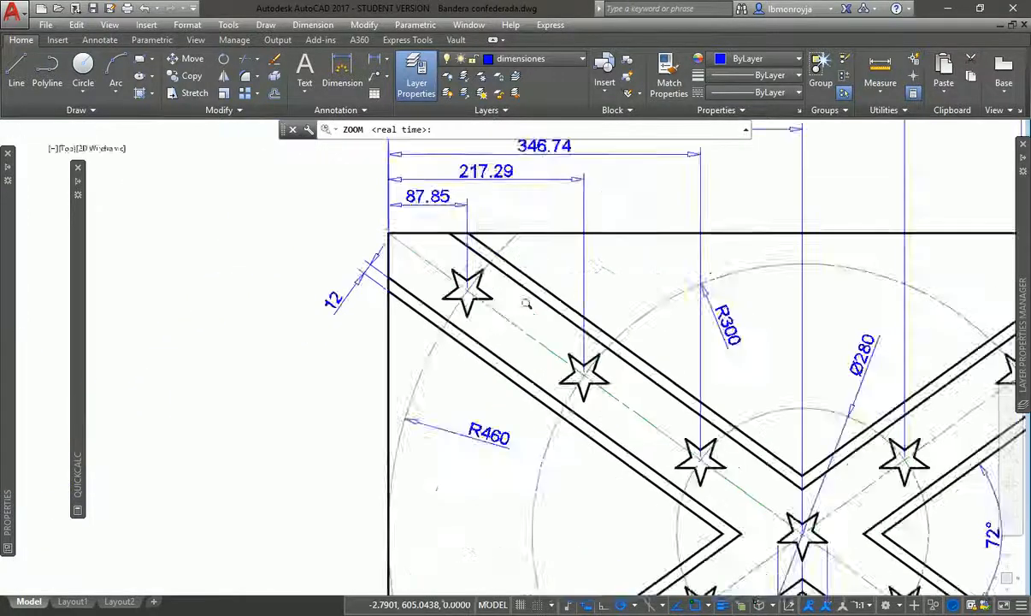
# Examine the arrowheads, text and extension lines of the shortest horizontal dimension above the flag's upper-left corner.
pyautogui.write('z')
pyautogui.press('Return')
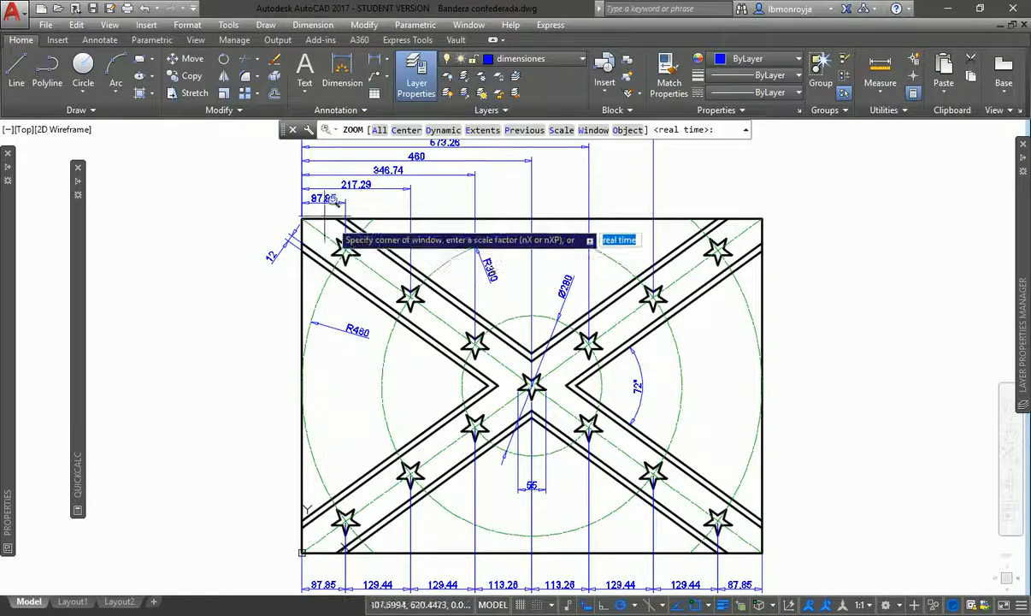
pyautogui.click(280, 180)
pyautogui.click(379, 208)
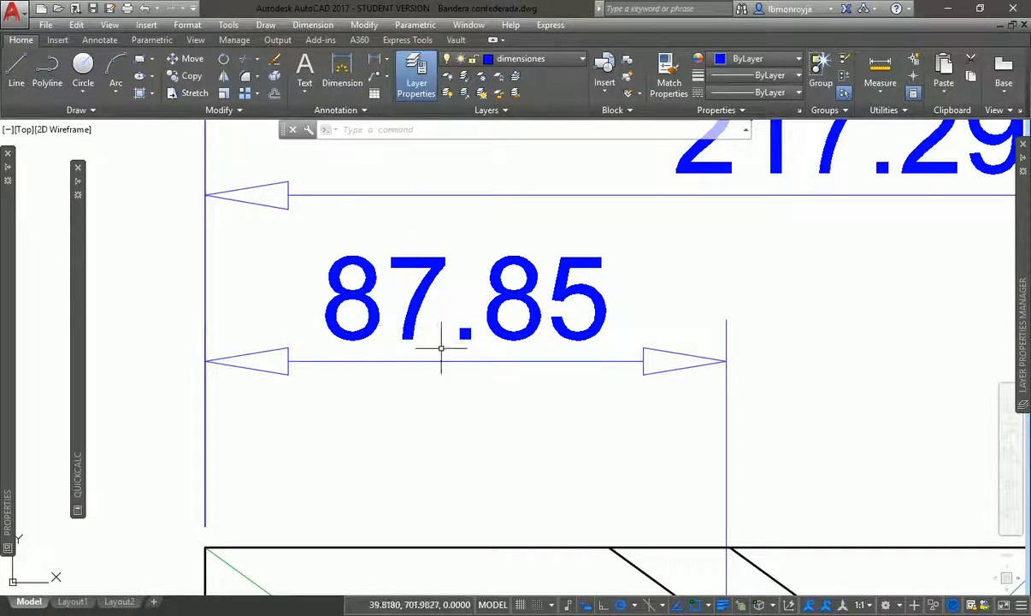
pyautogui.press('Return')
pyautogui.write('e')
pyautogui.press('Return')
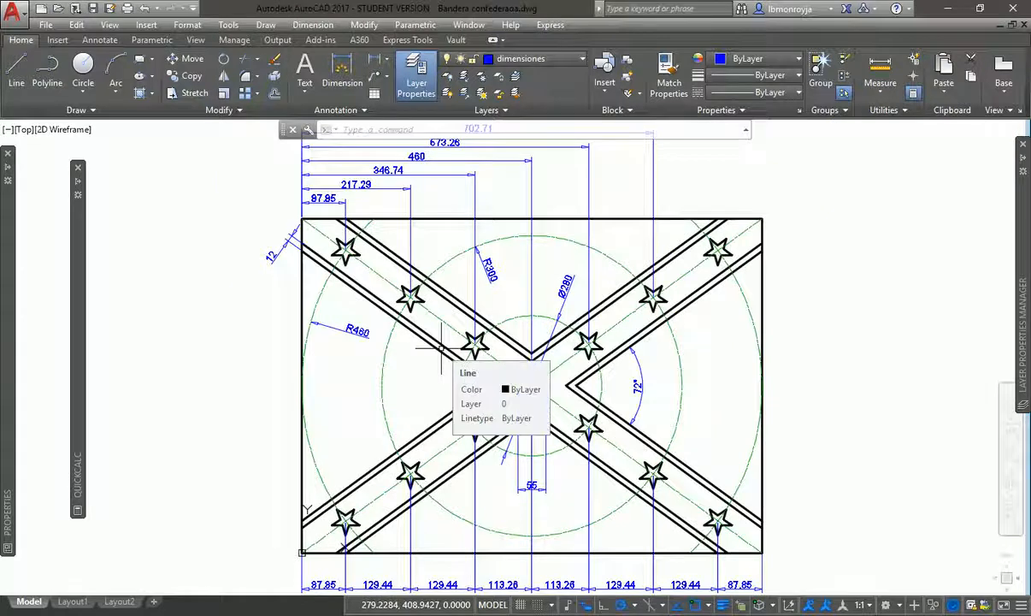
# Add an aligned dimension between the inner edges of the upper-right band, placed outside the flag's upper-right corner.
pyautogui.write('dm')
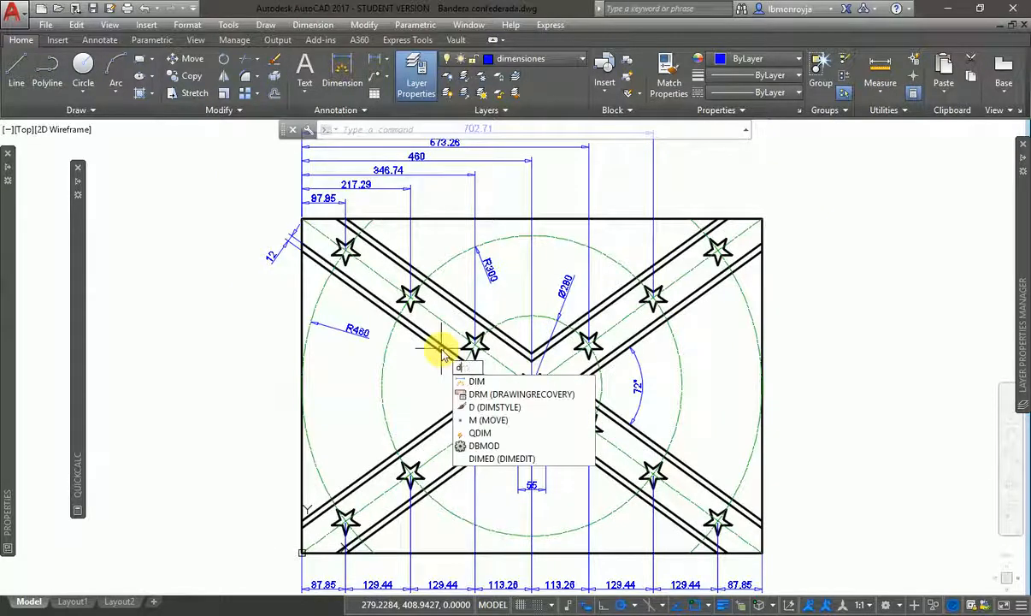
pyautogui.write('imali')
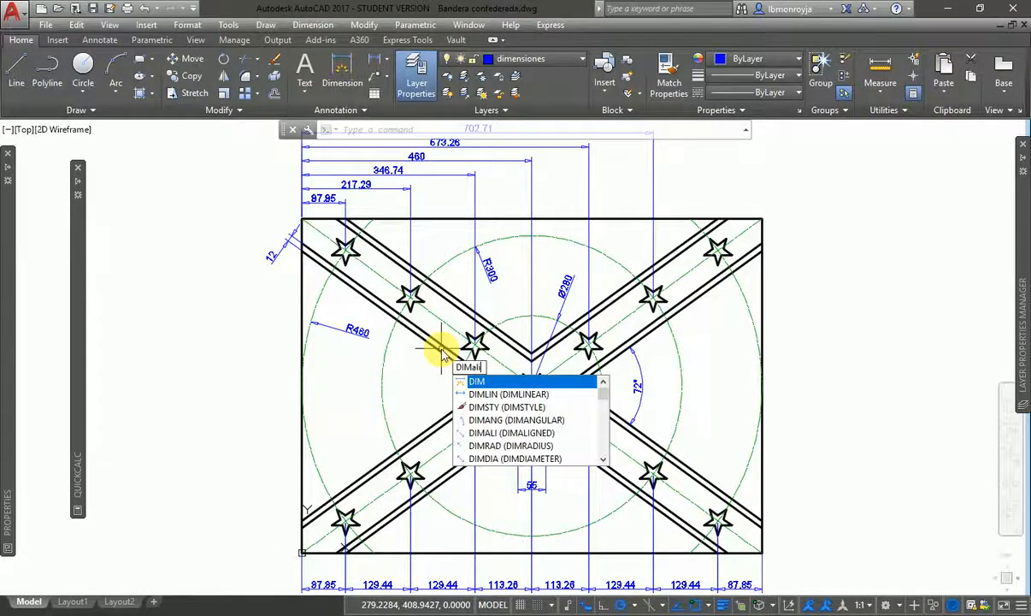
pyautogui.press('Return')
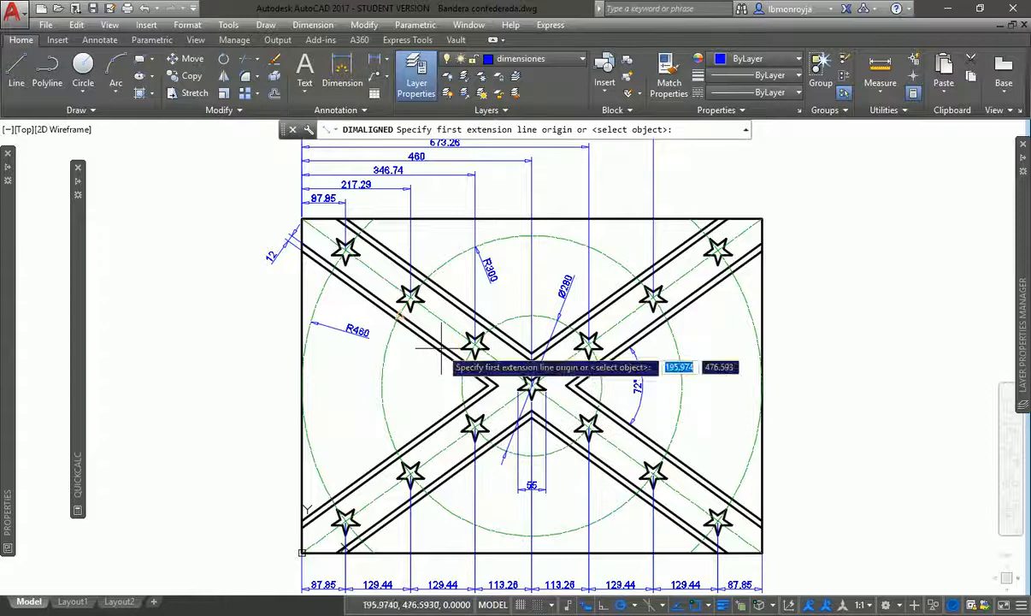
pyautogui.click(729, 264)
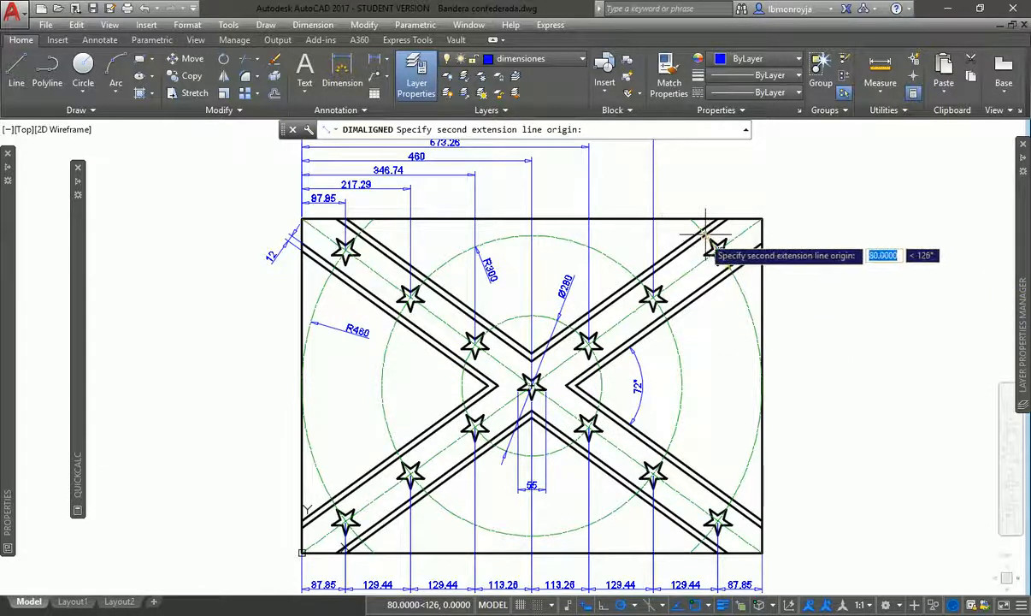
pyautogui.click(706, 228)
pyautogui.click(785, 195)
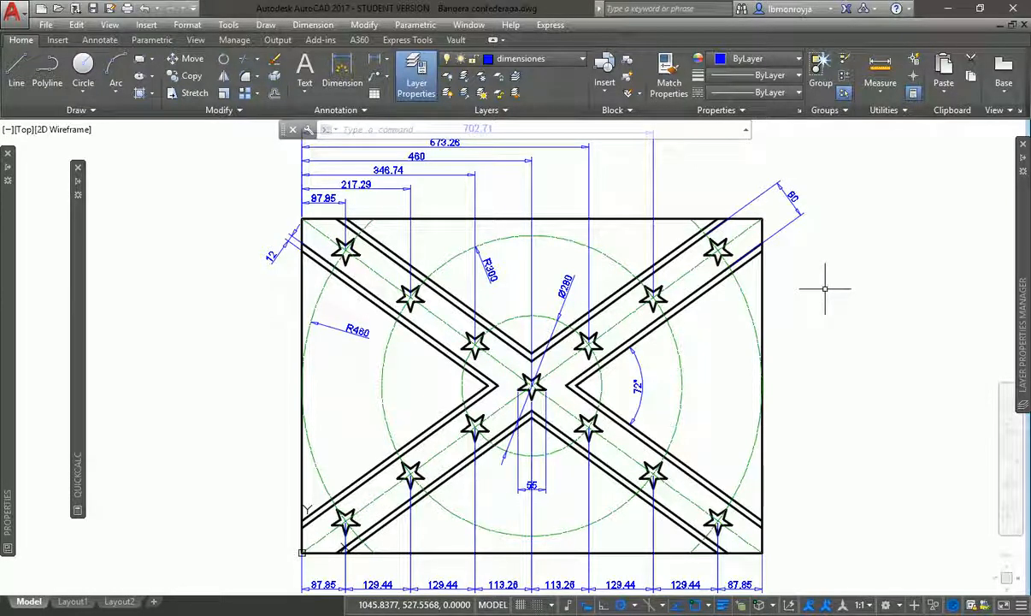
# Switch the current dimension style to ISO-25 and back to "Texto 14 mm".
pyautogui.click(353, 110)
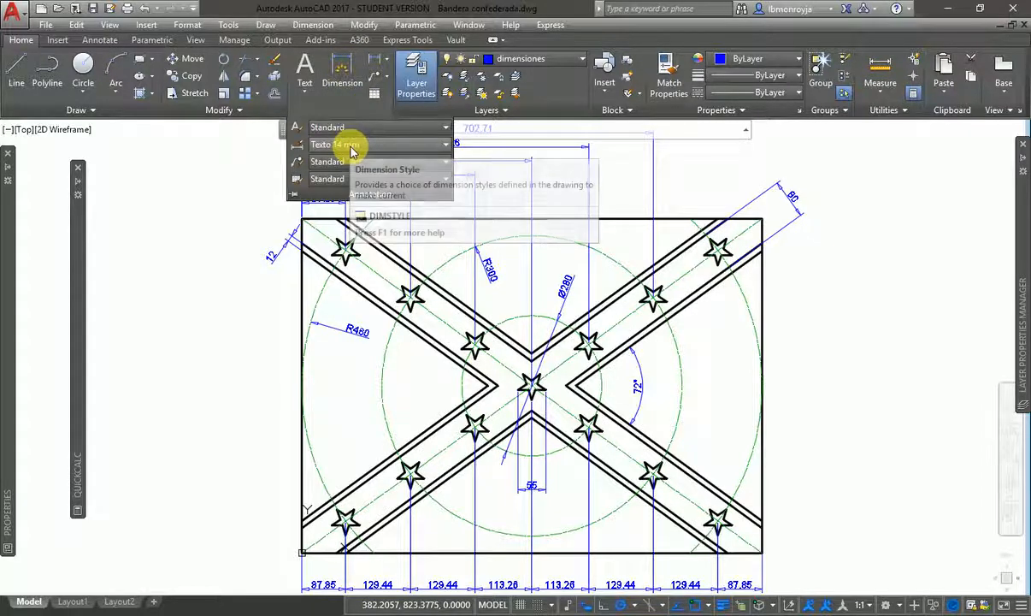
pyautogui.click(346, 144)
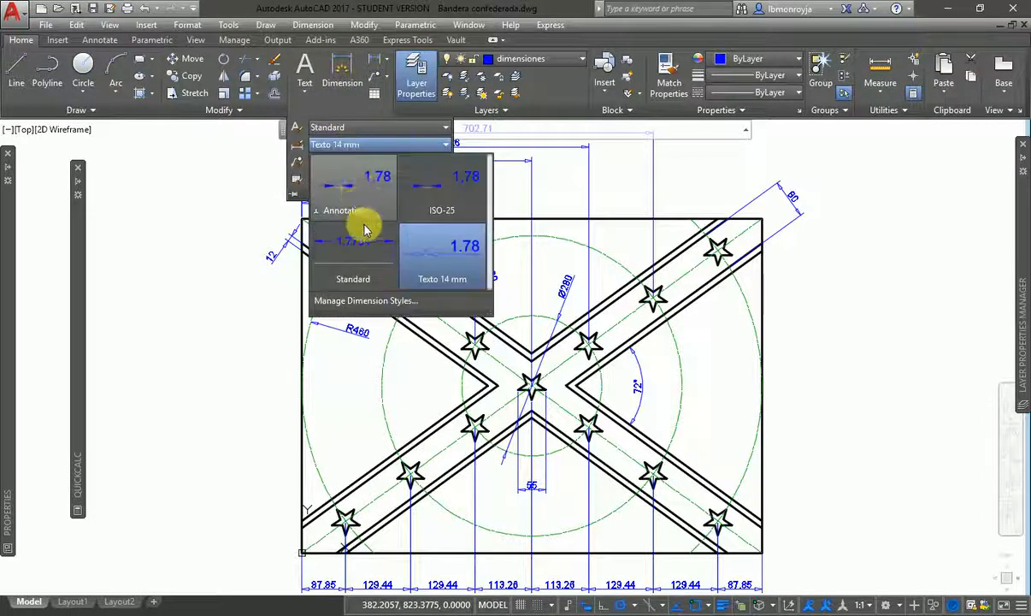
pyautogui.click(449, 203)
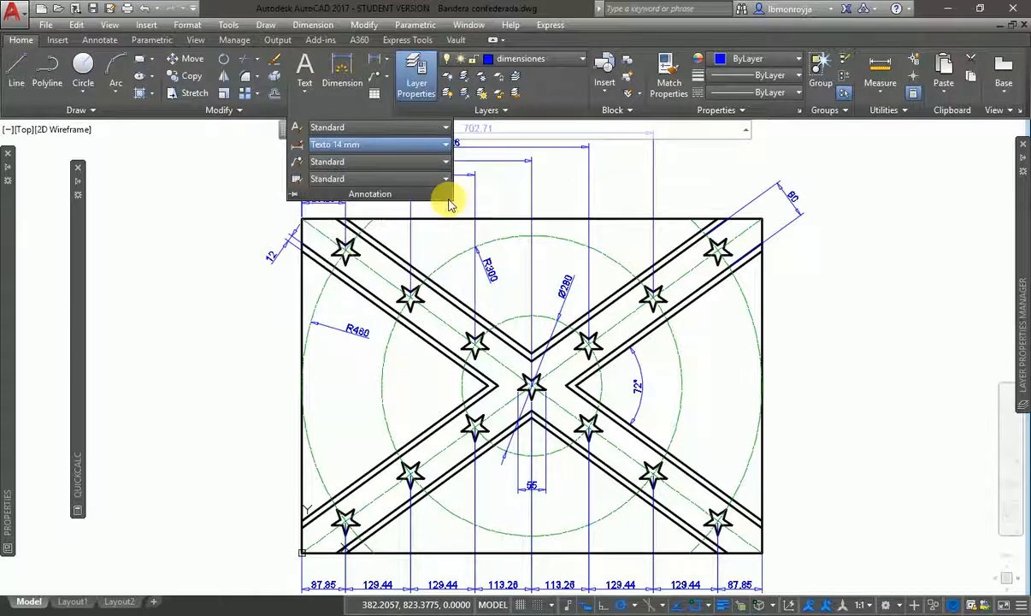
pyautogui.click(398, 145)
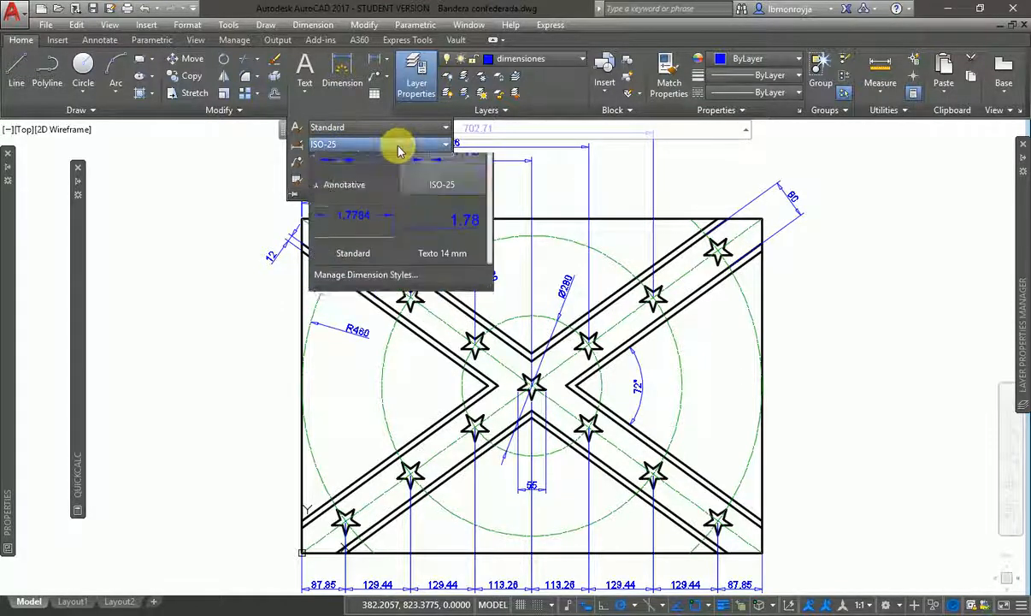
pyautogui.click(437, 253)
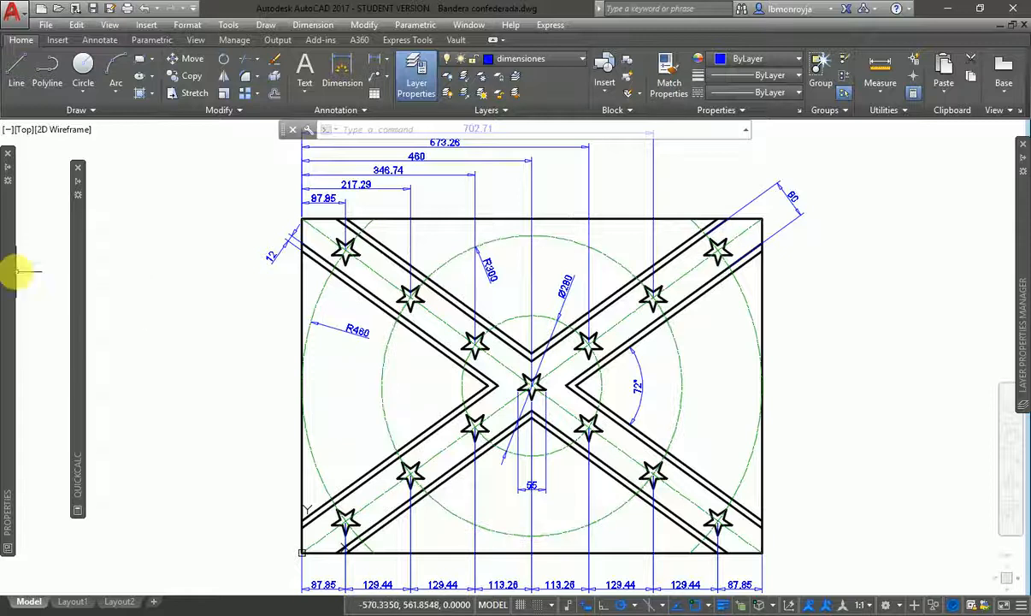
# Try to freeze the current dimensiones layer.
pyautogui.moveTo(17, 270)
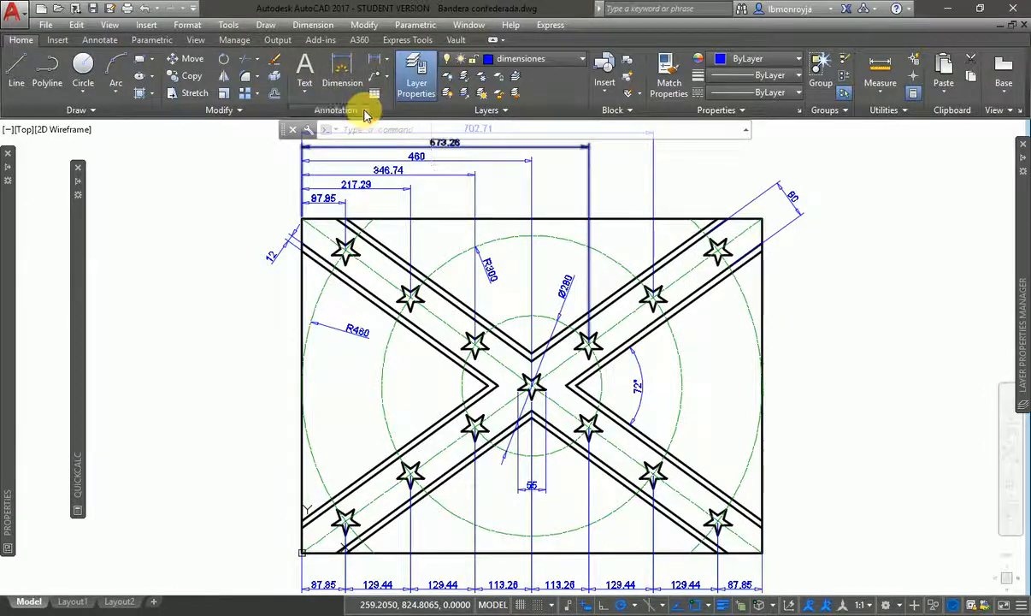
pyautogui.click(365, 114)
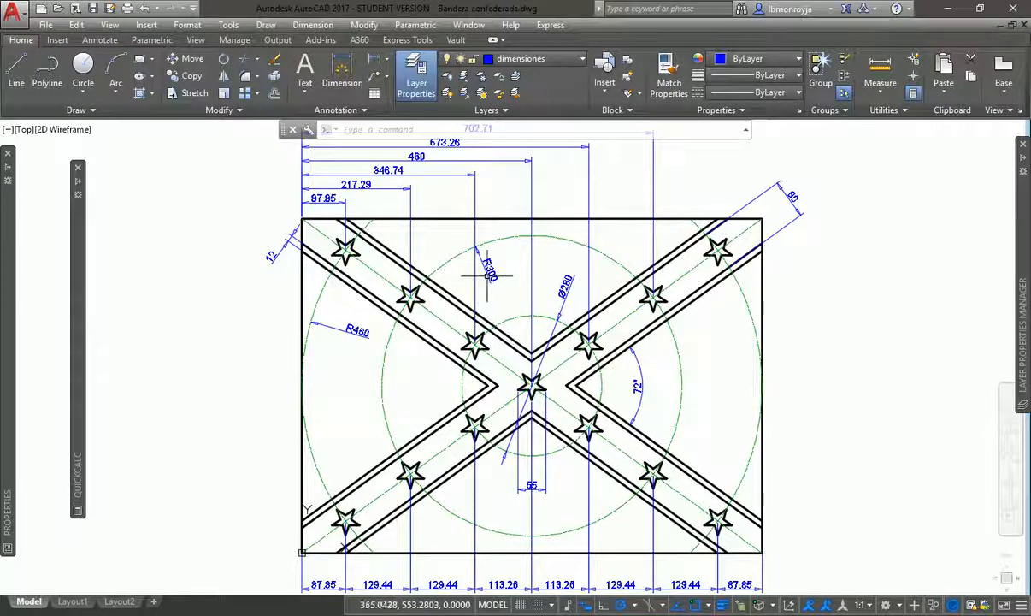
pyautogui.click(537, 61)
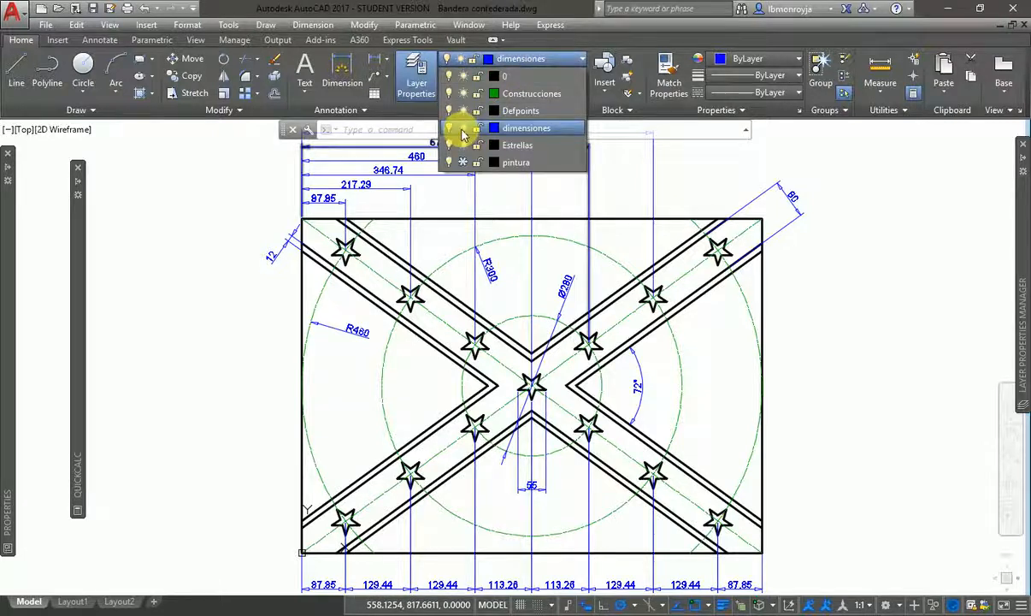
pyautogui.click(462, 128)
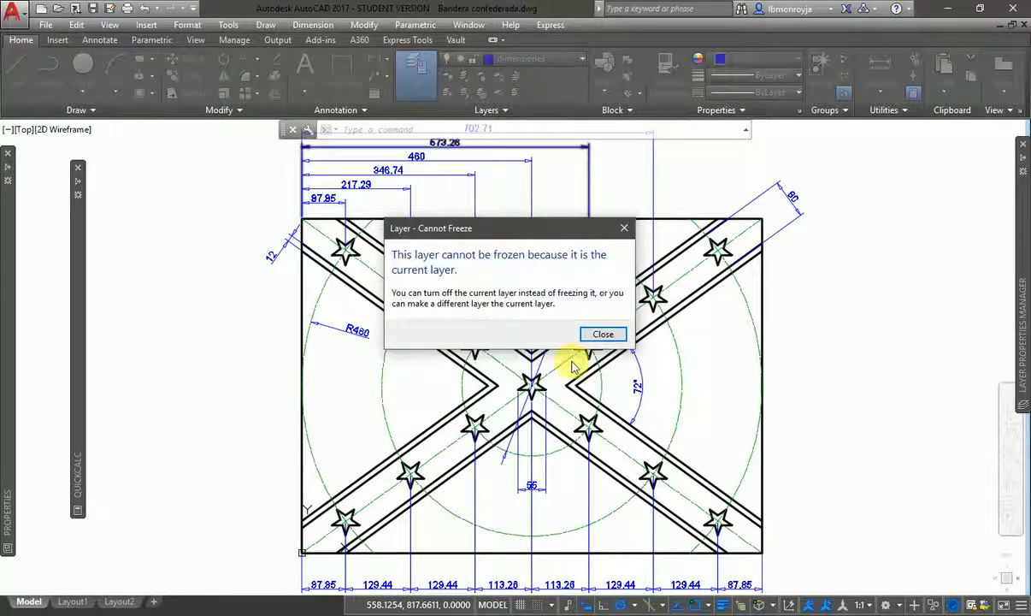
pyautogui.click(602, 334)
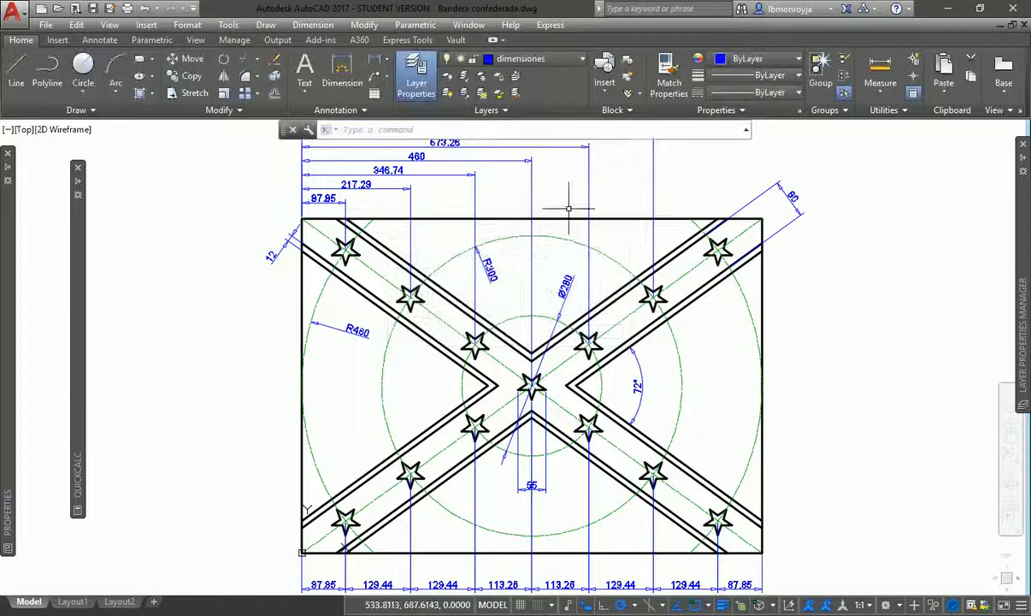
# Turn off the dimensiones layer and freeze the Construcciones layer.
pyautogui.click(539, 61)
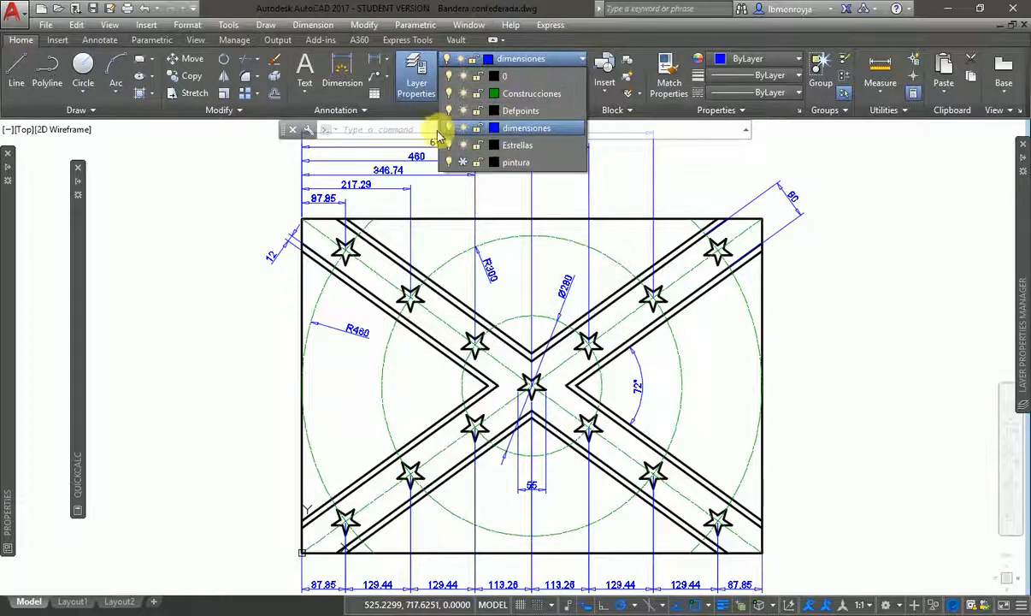
pyautogui.click(448, 130)
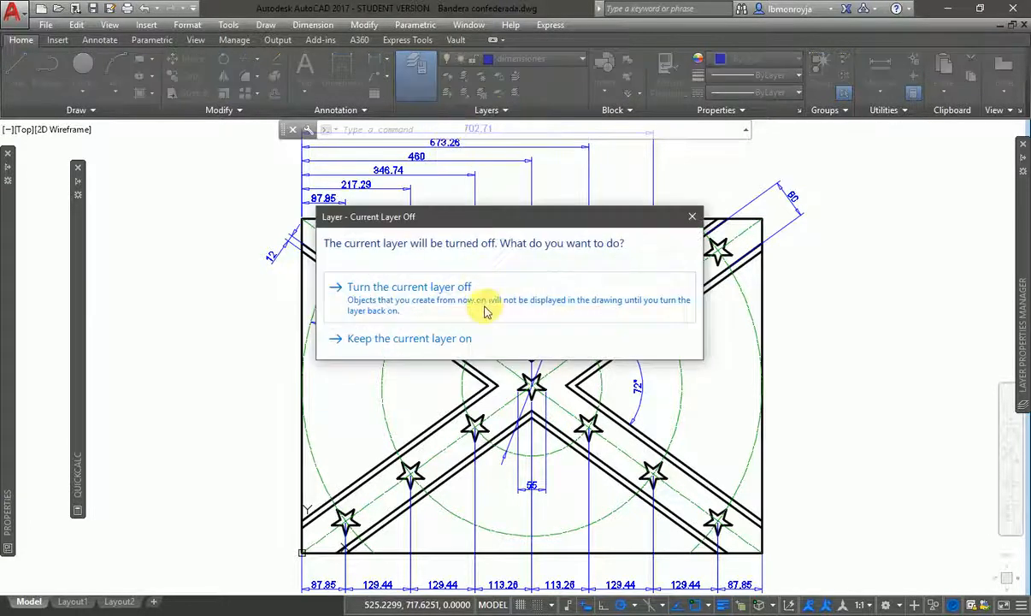
pyautogui.click(490, 308)
pyautogui.click(529, 62)
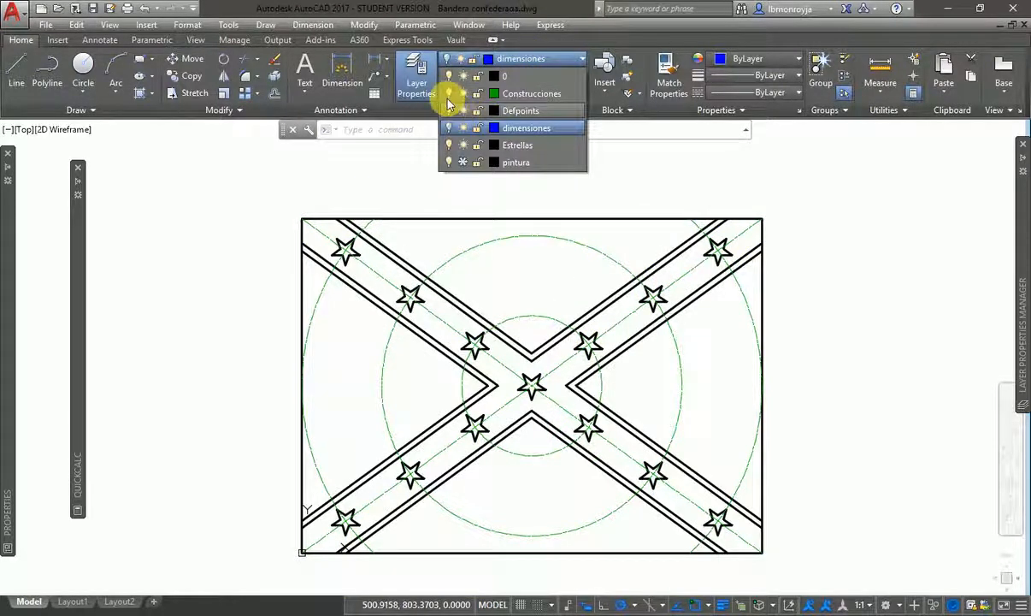
pyautogui.click(462, 96)
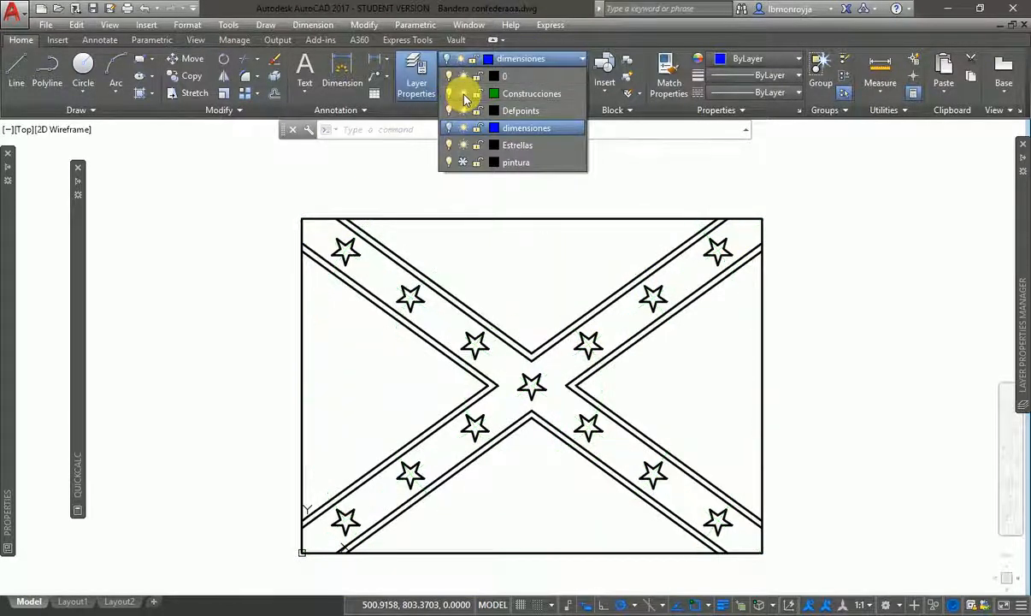
# Thaw and refreeze the pintura layer to compare the painted flag with its outline, and restore the dimensiones and Construcciones layers.
pyautogui.click(463, 163)
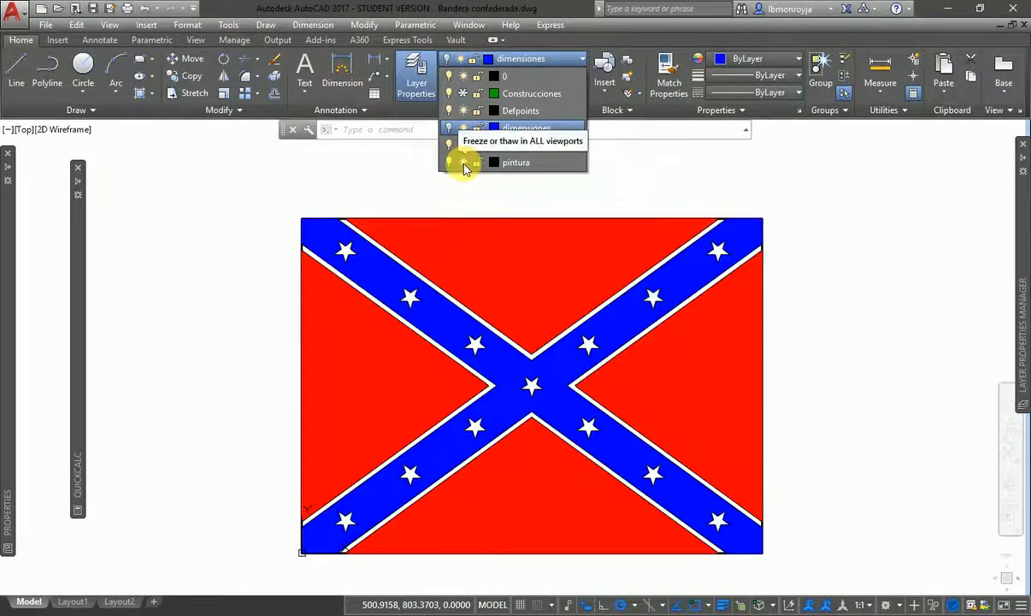
pyautogui.click(464, 163)
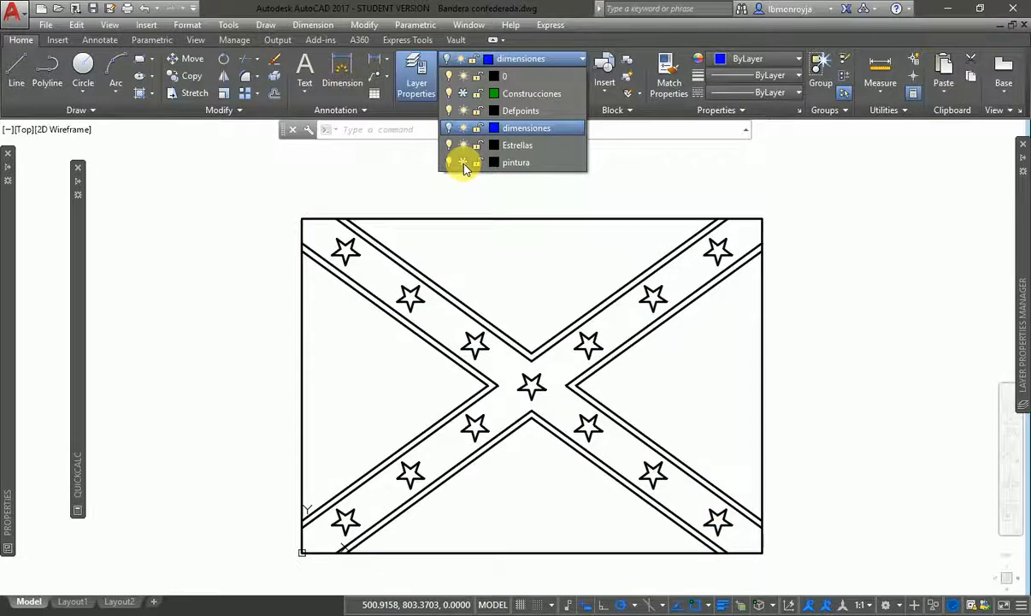
pyautogui.click(464, 163)
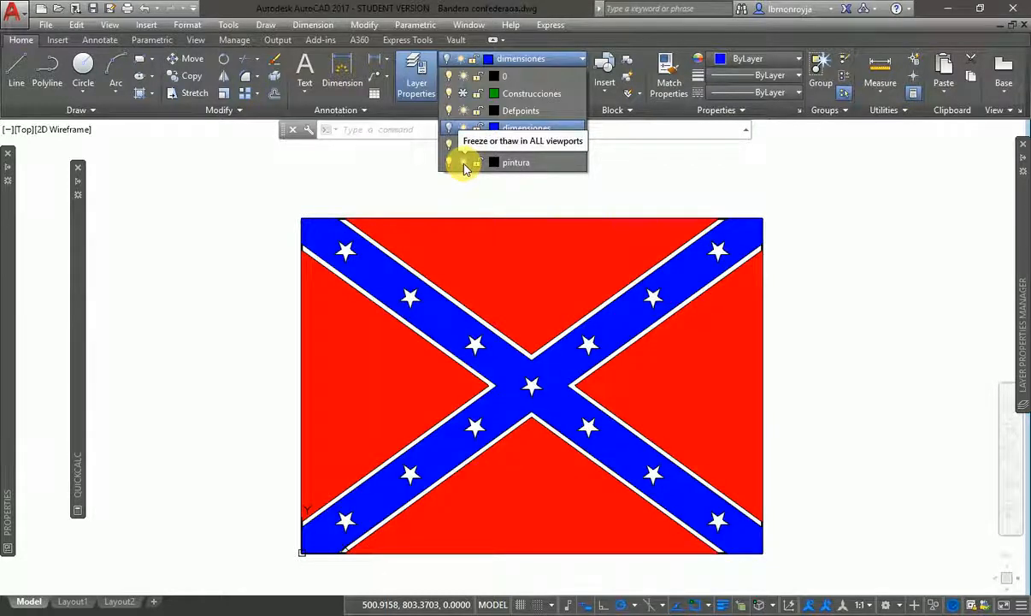
pyautogui.click(463, 162)
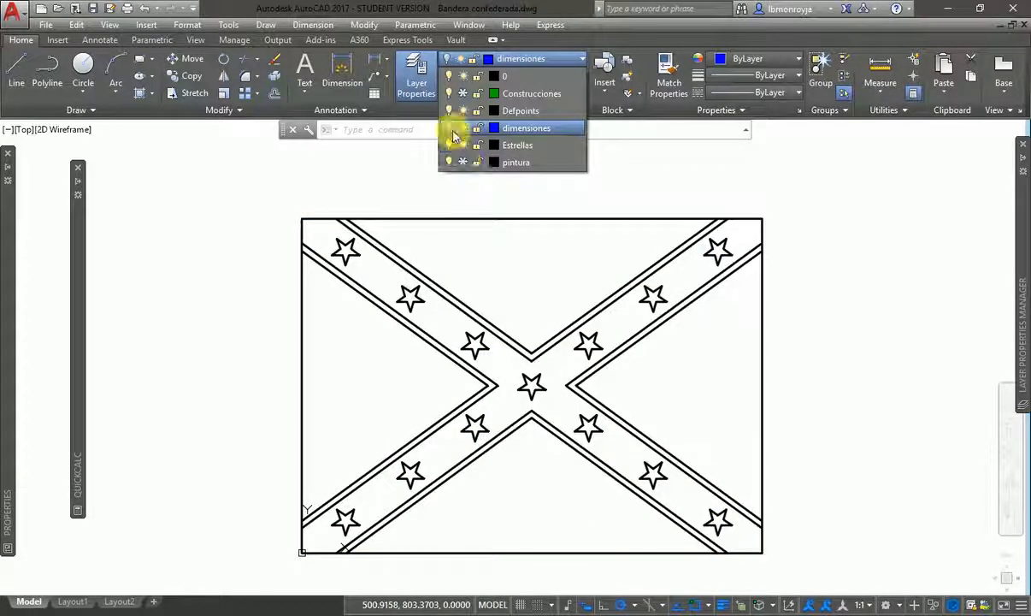
pyautogui.click(450, 129)
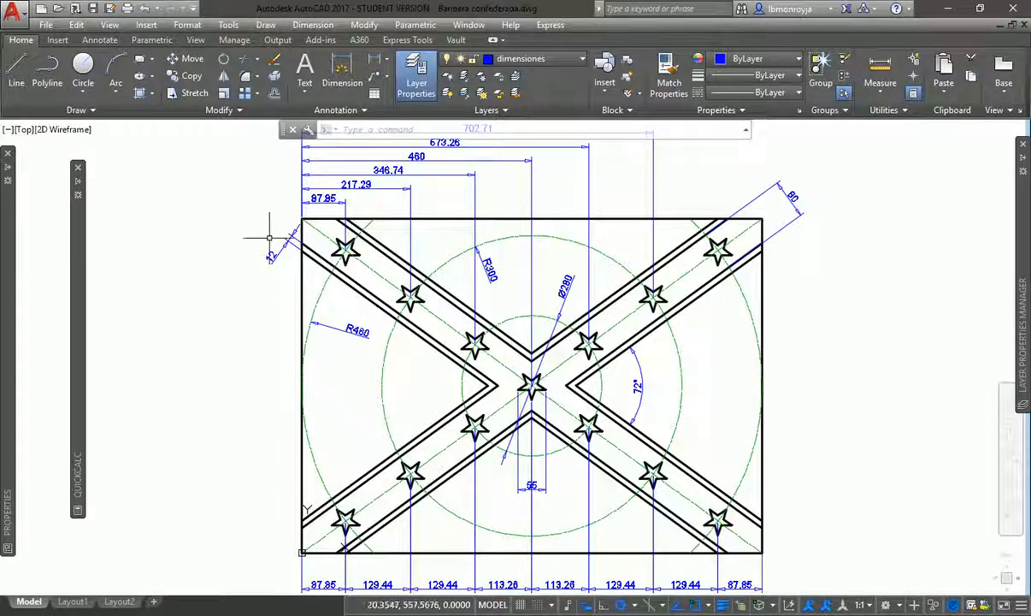
# Delete the two middle continued dimensions below the flag, on either side of its centre.
pyautogui.click(585, 587)
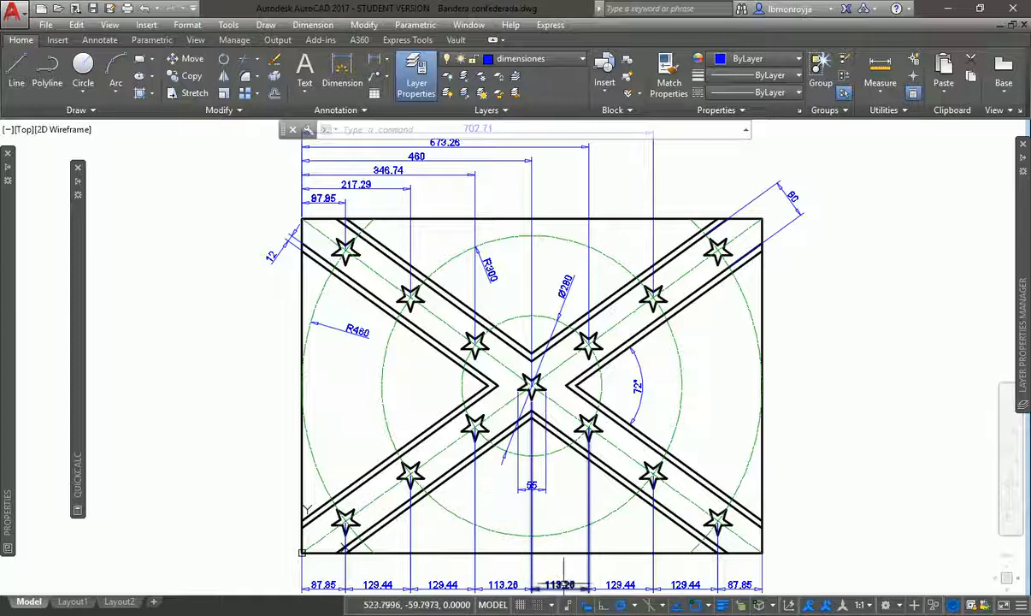
pyautogui.click(497, 566)
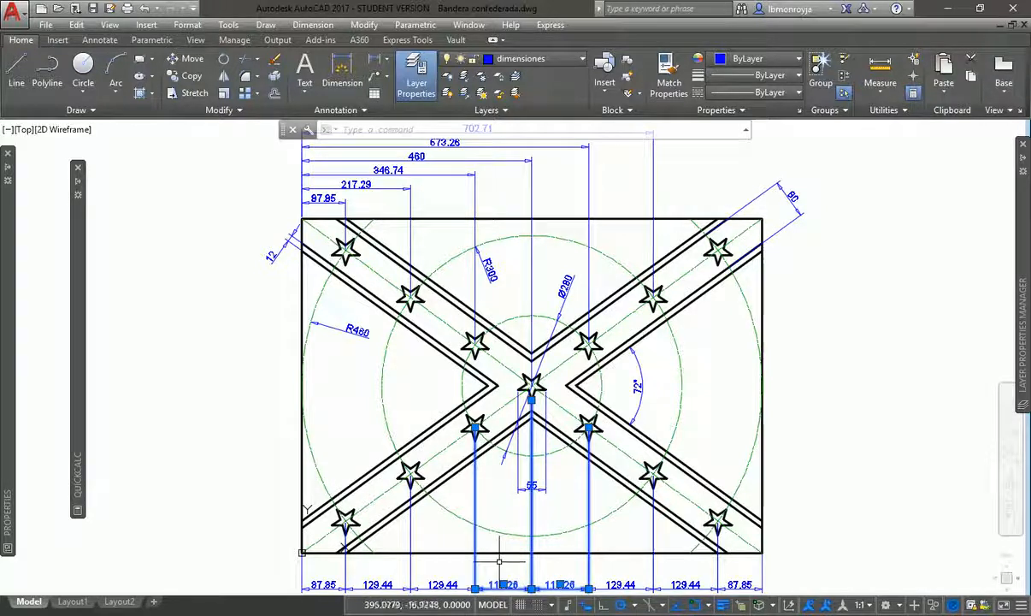
pyautogui.press('Delete')
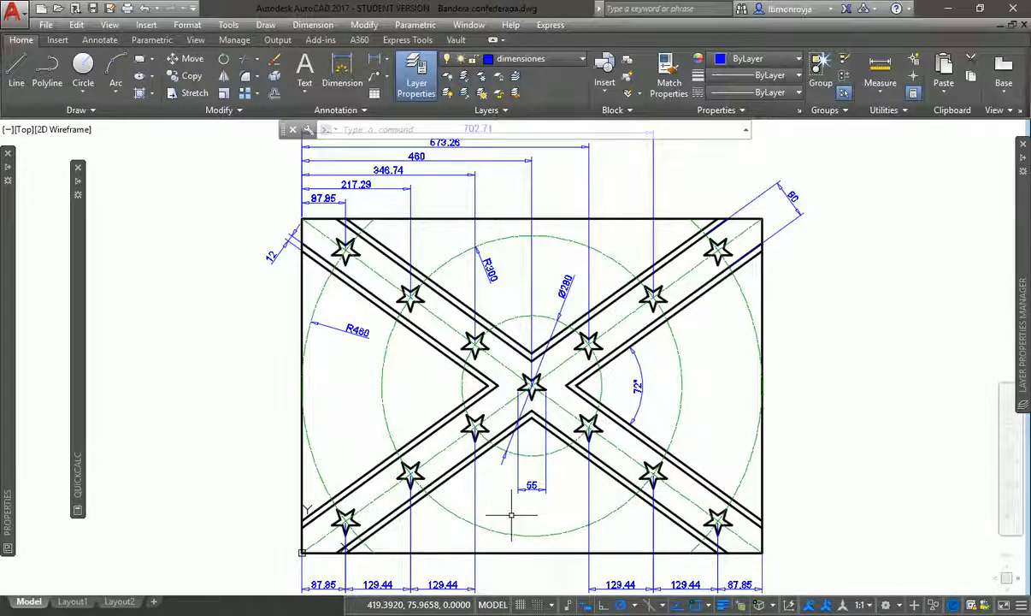
# Suppress extension line 1 in the "Texto 14 mm" dimension style.
pyautogui.write('d')
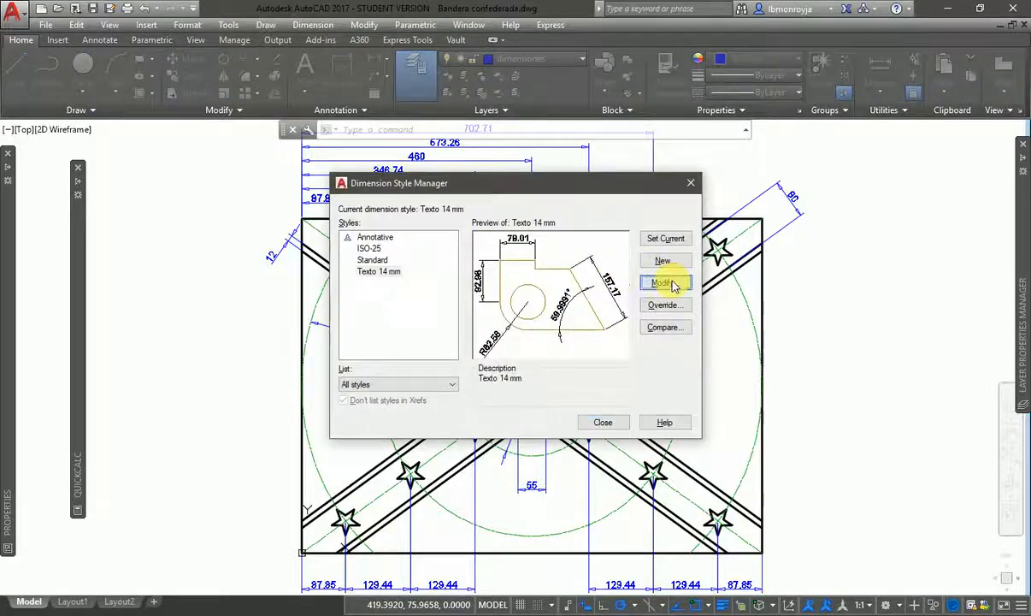
pyautogui.press('Return')
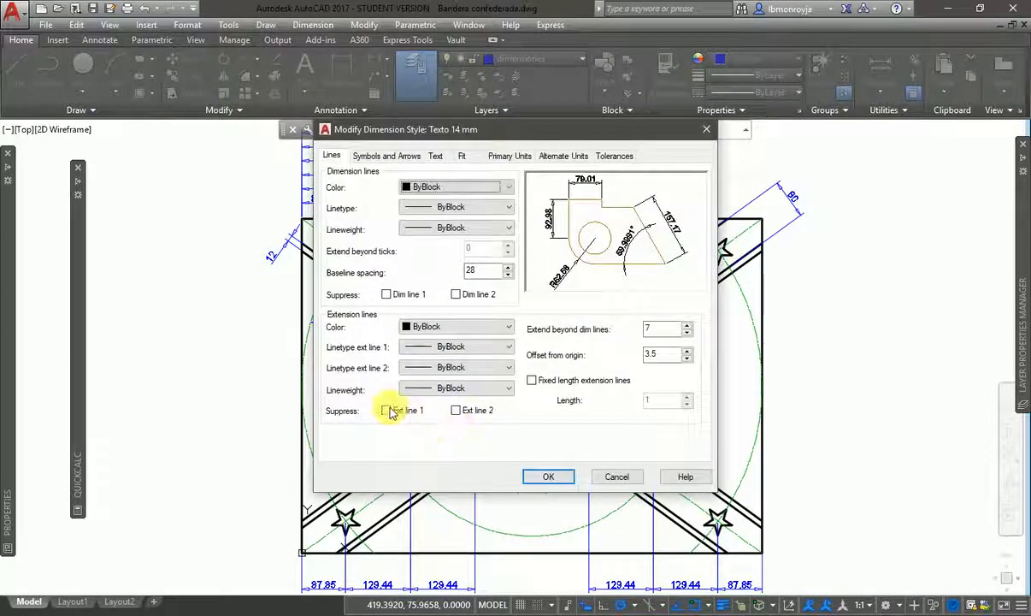
pyautogui.click(386, 411)
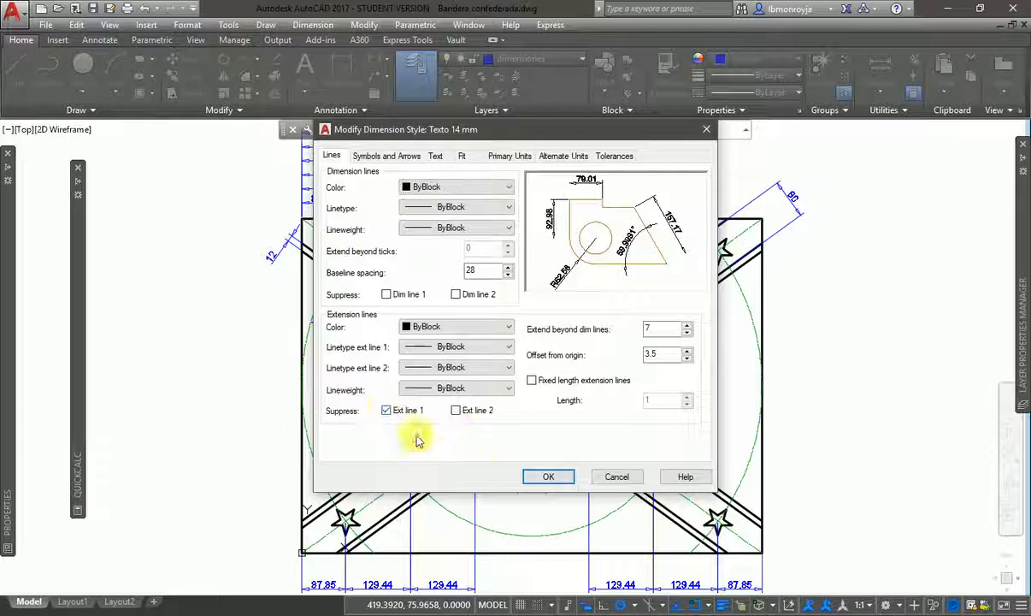
pyautogui.click(538, 477)
pyautogui.click(602, 422)
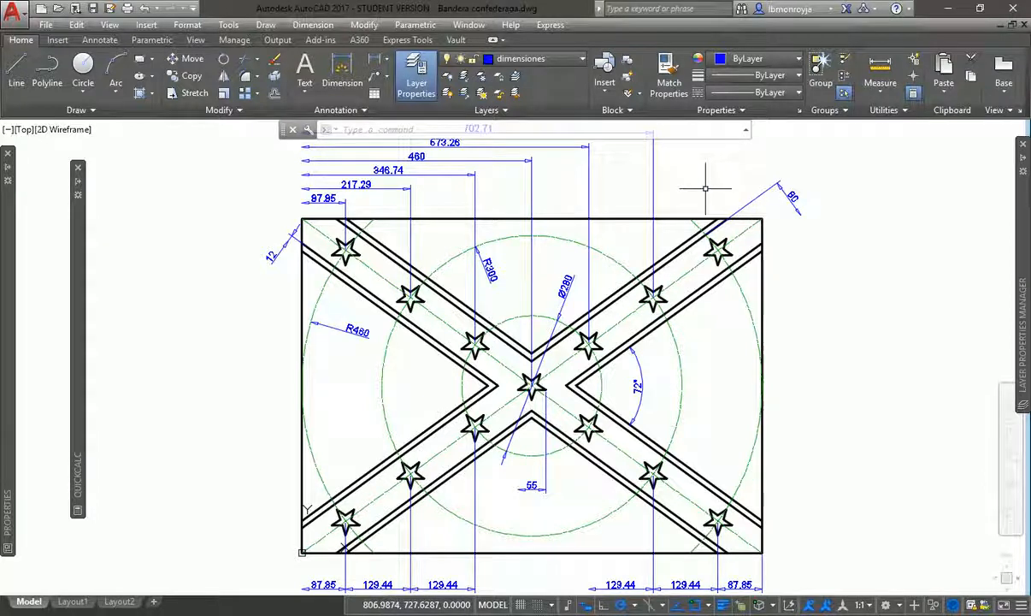
# Remove the suppression of extension line 1 from the "Texto 14 mm" dimension style.
pyautogui.write('d')
pyautogui.press('Return')
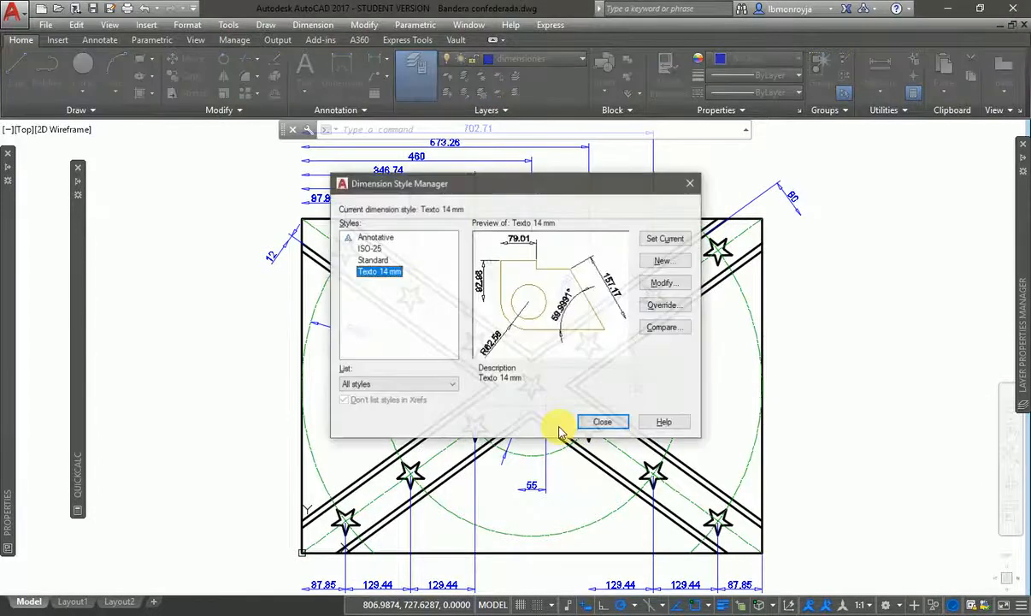
pyautogui.click(660, 282)
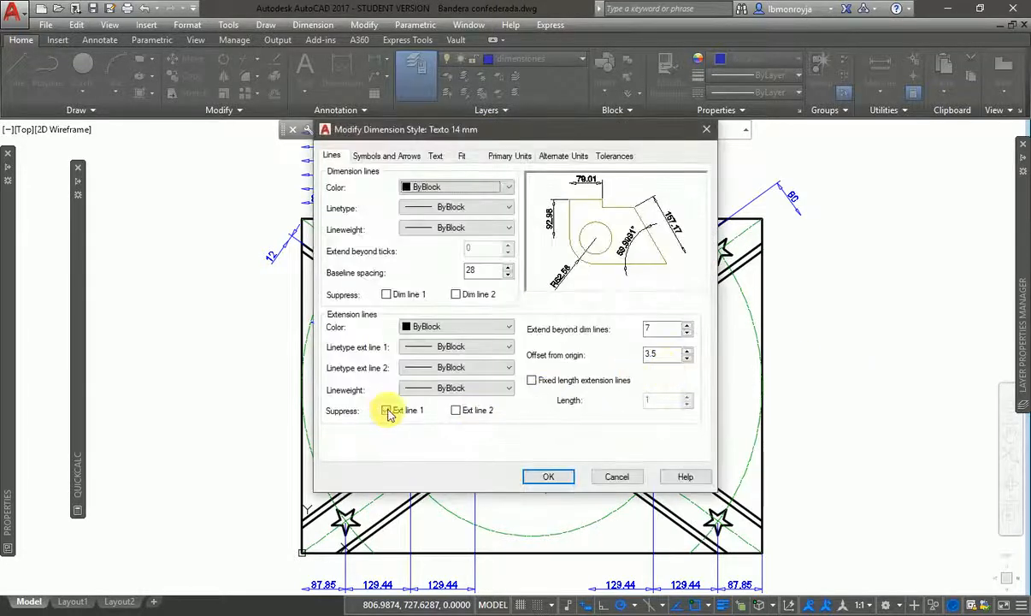
pyautogui.click(548, 477)
pyautogui.click(599, 421)
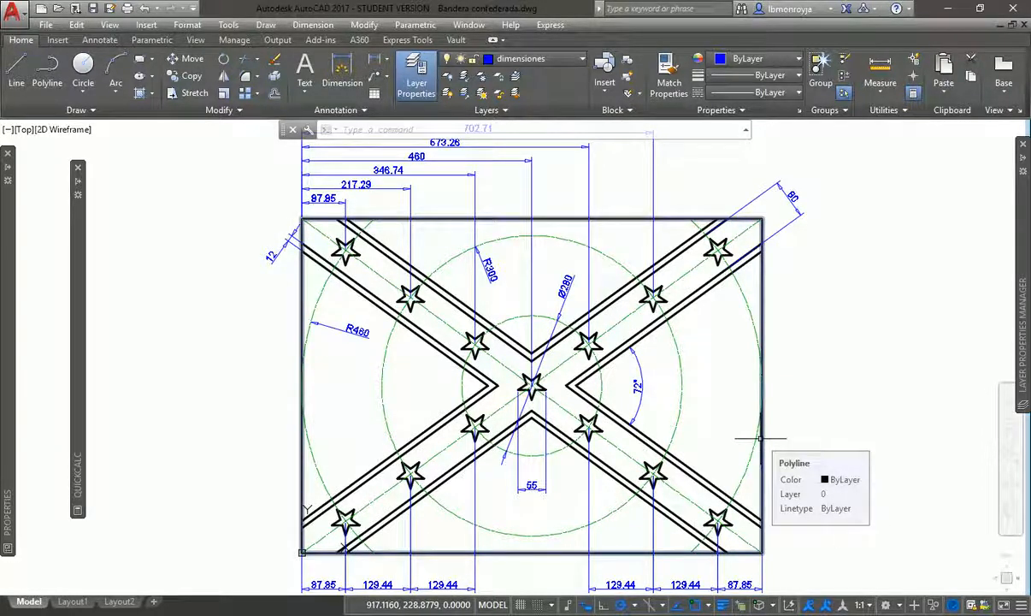
# Zoom out and pan so the whole dimensioned flag is in view with free space to its right.
pyautogui.write('z')
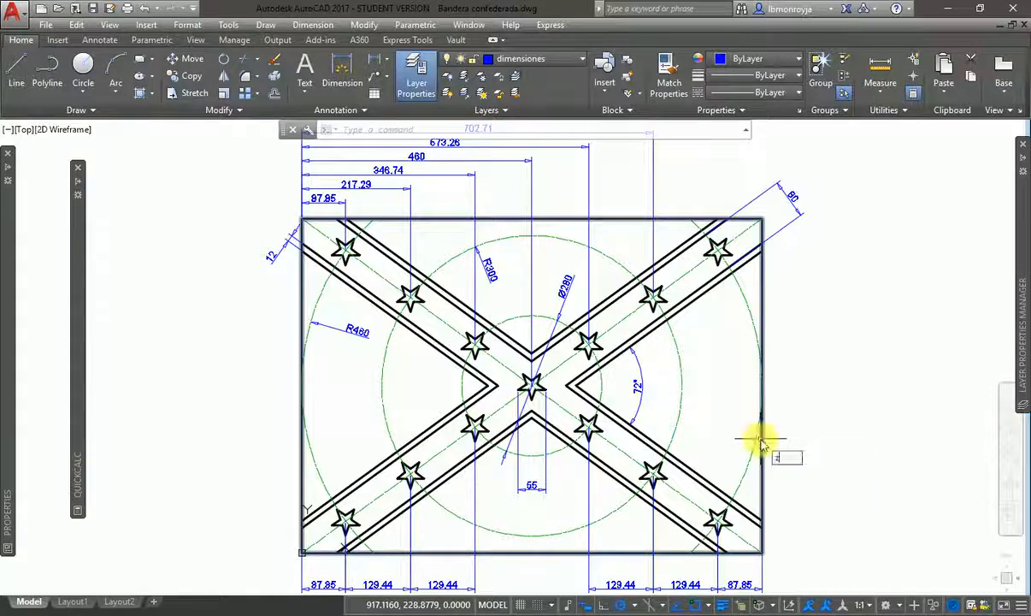
pyautogui.press('Return')
pyautogui.press('Return')
pyautogui.moveTo(694, 381); pyautogui.dragTo(698, 408)
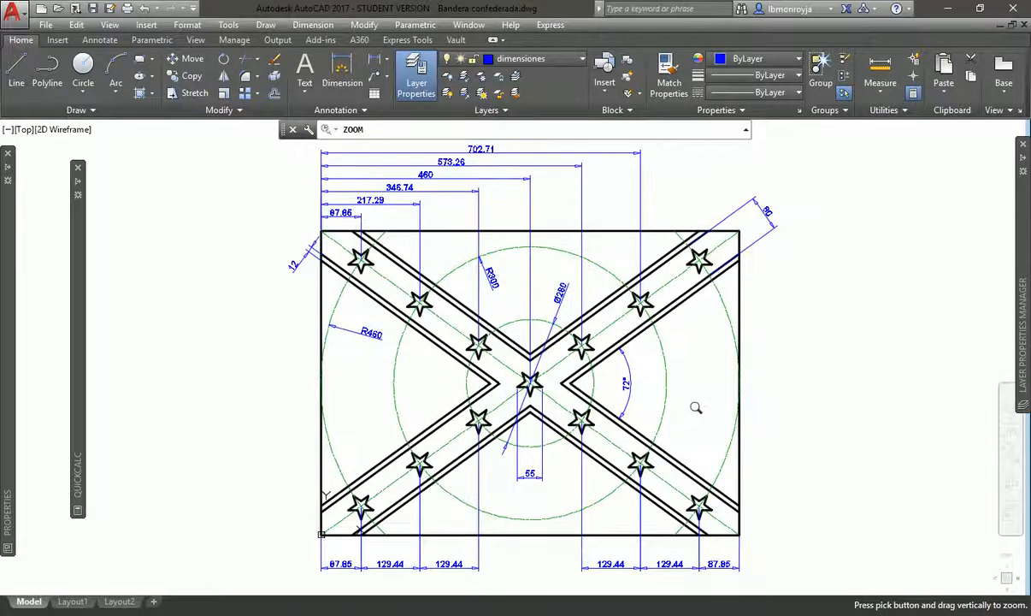
pyautogui.press('Escape')
pyautogui.write('p')
pyautogui.press('Return')
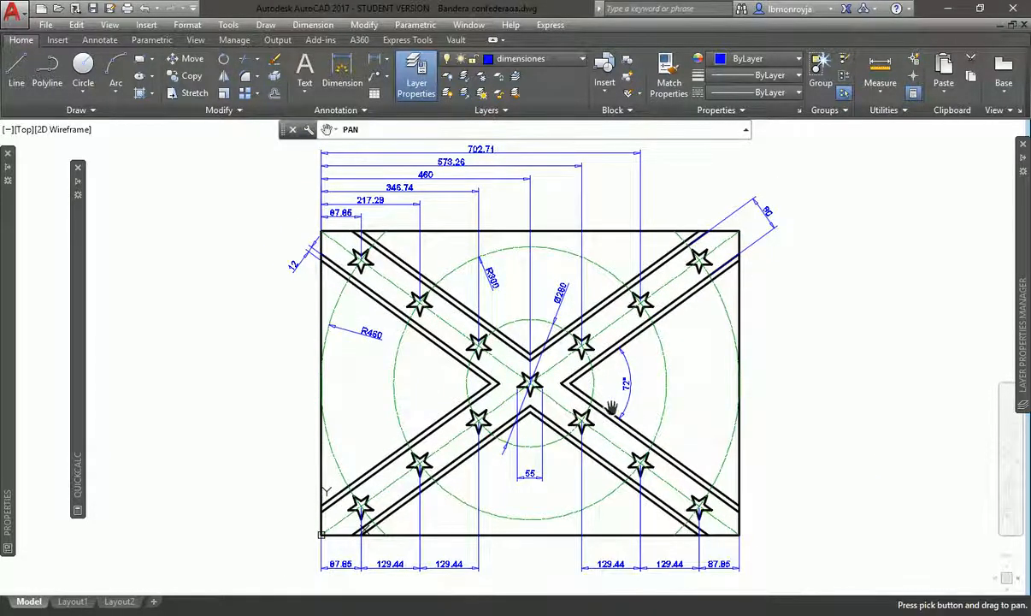
pyautogui.moveTo(637, 394)
pyautogui.mouseDown()
pyautogui.moveTo(449, 417)
pyautogui.moveTo(450, 404)
pyautogui.mouseUp()
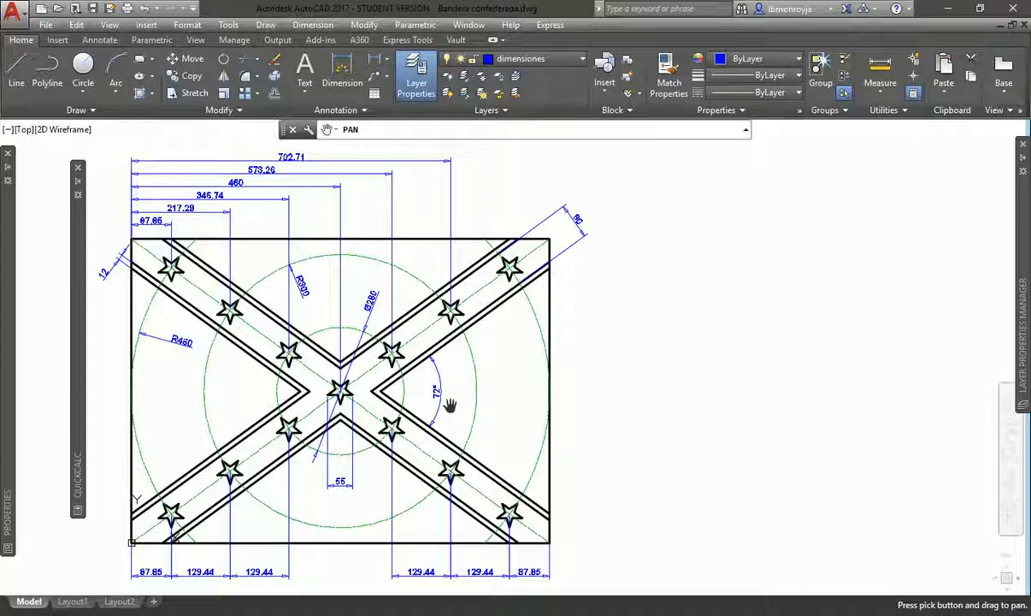
pyautogui.press('Escape')
pyautogui.click(91, 146)
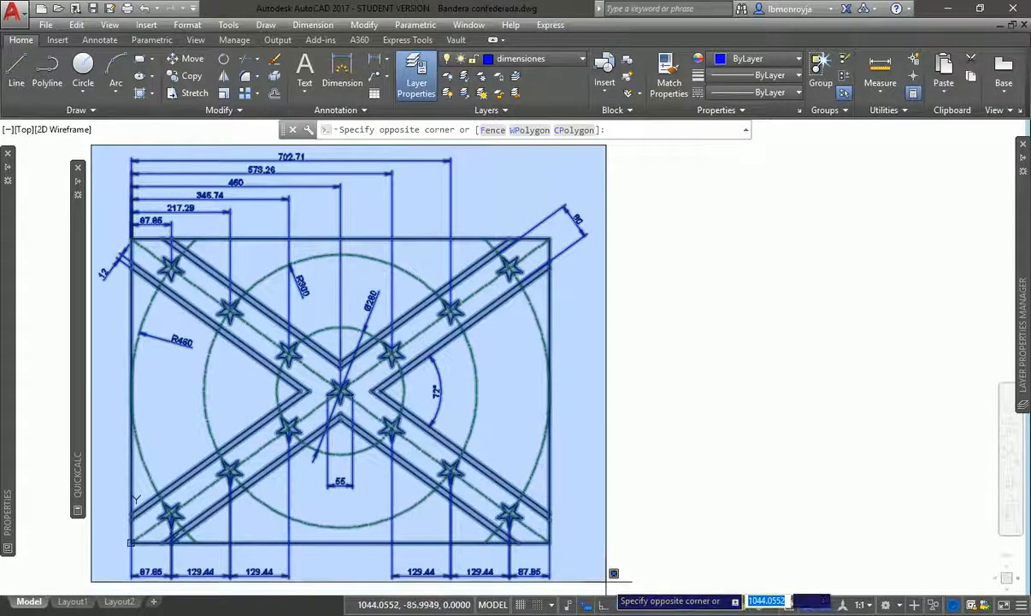
pyautogui.click(611, 578)
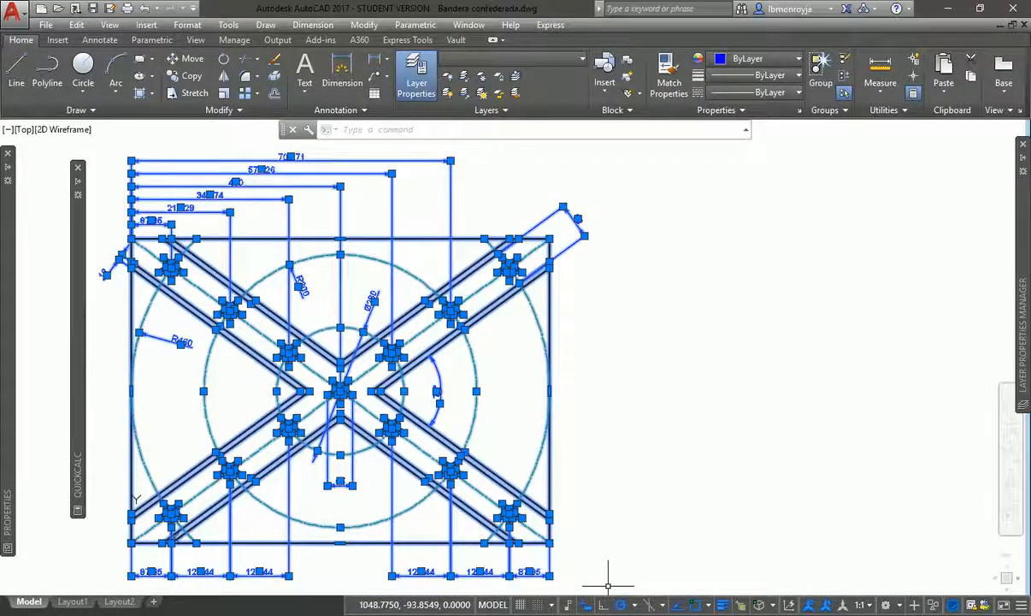
pyautogui.press('Escape')
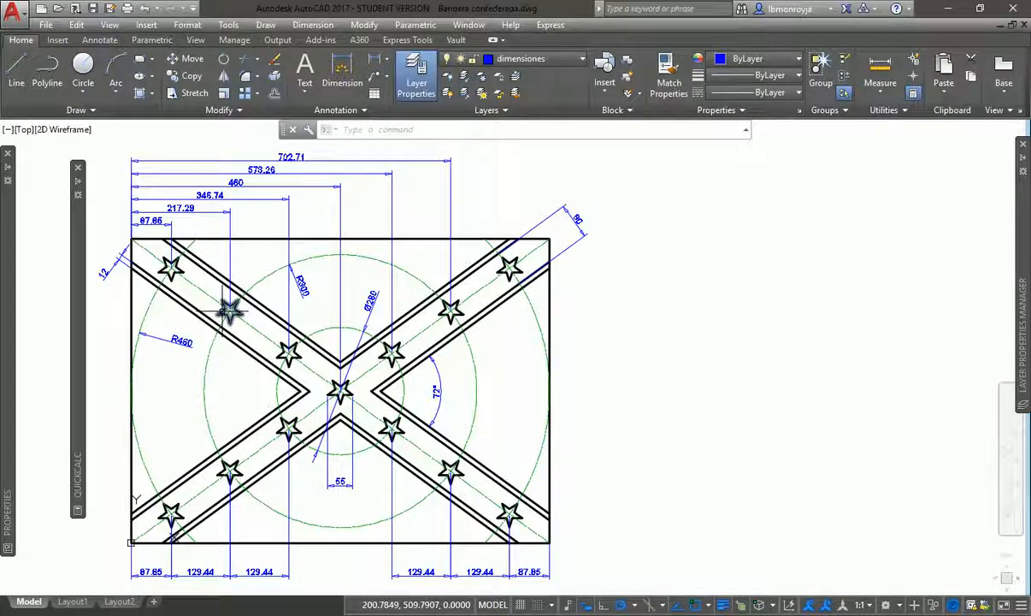
# Set the measurement scale factor of the "Texto 14 mm" dimension style to 100 and apply it to the drawing.
pyautogui.moveTo(229, 312)
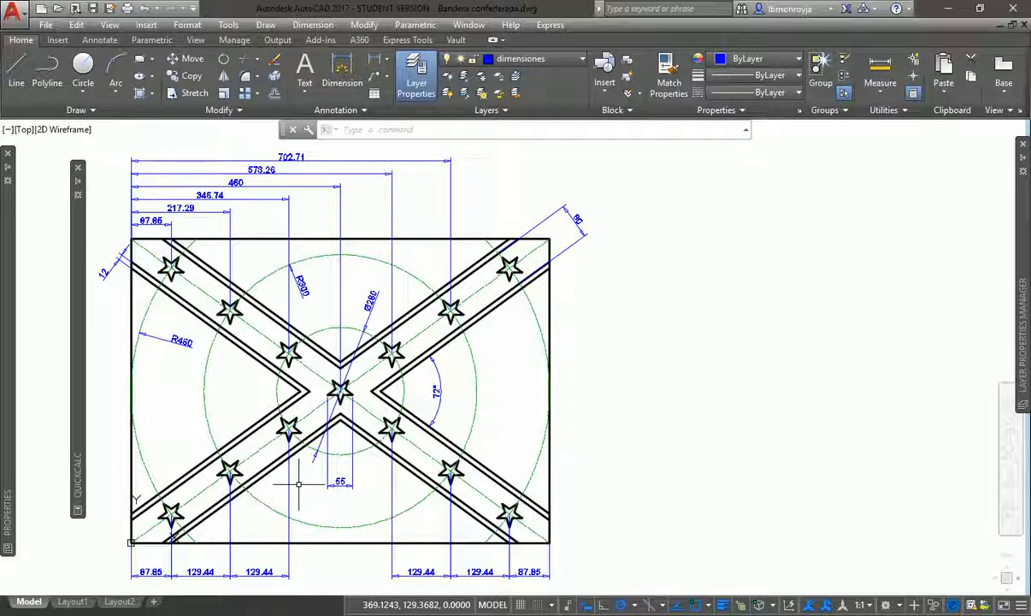
pyautogui.write('d')
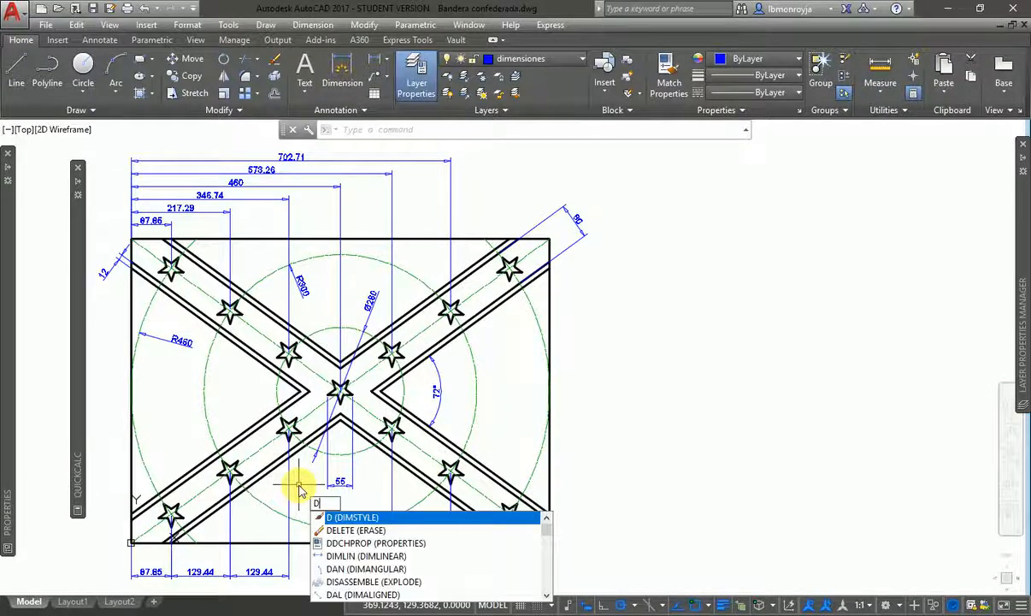
pyautogui.press('Return')
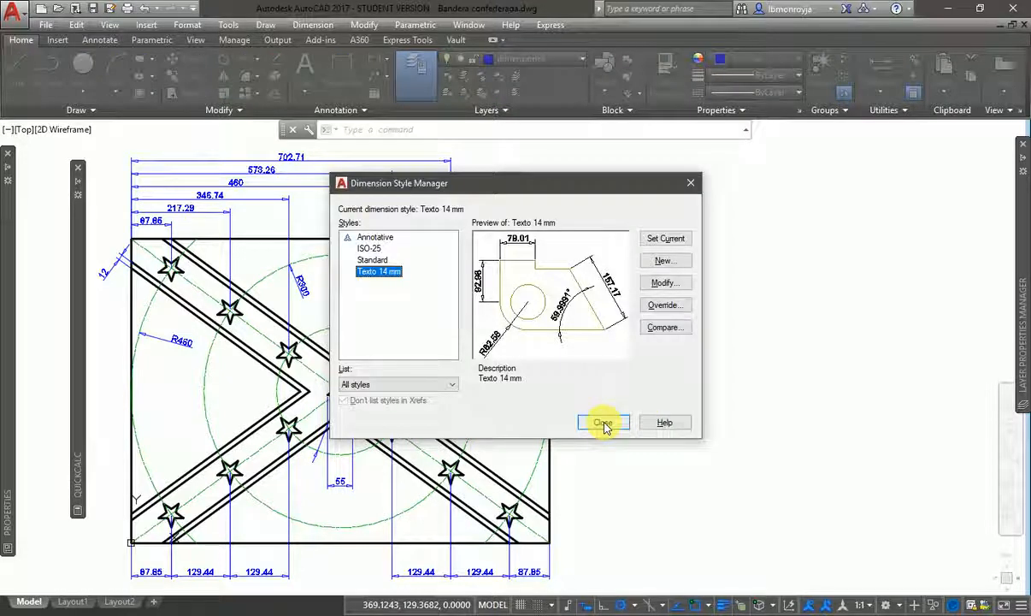
pyautogui.click(665, 283)
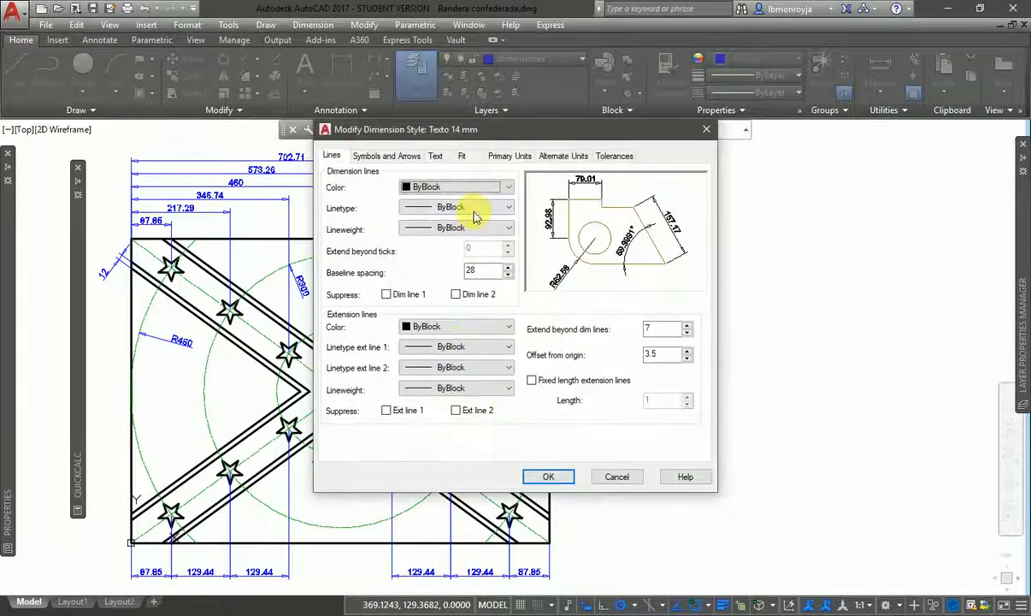
pyautogui.click(511, 158)
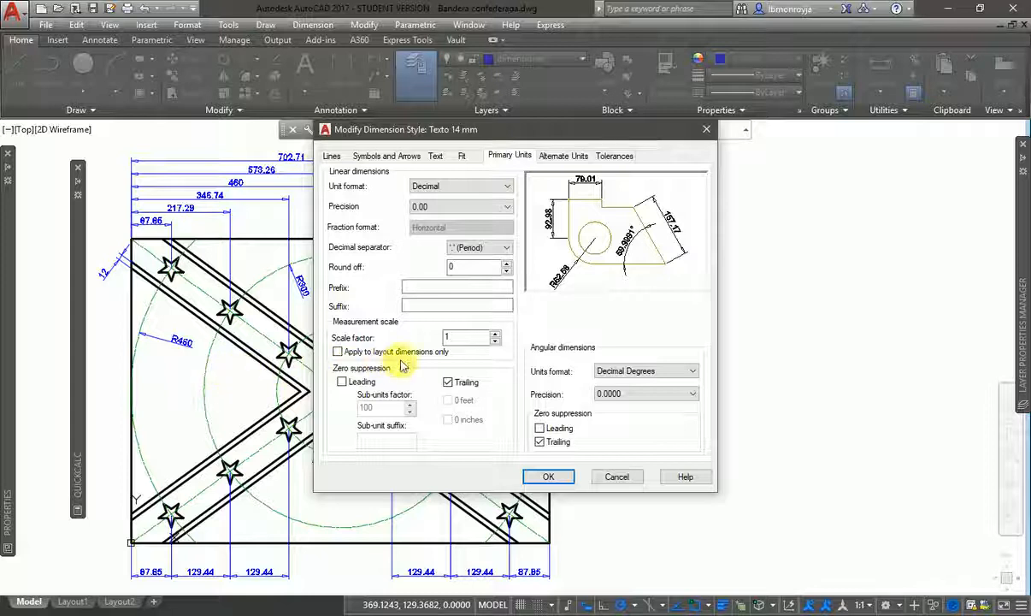
pyautogui.click(466, 337)
pyautogui.write('00')
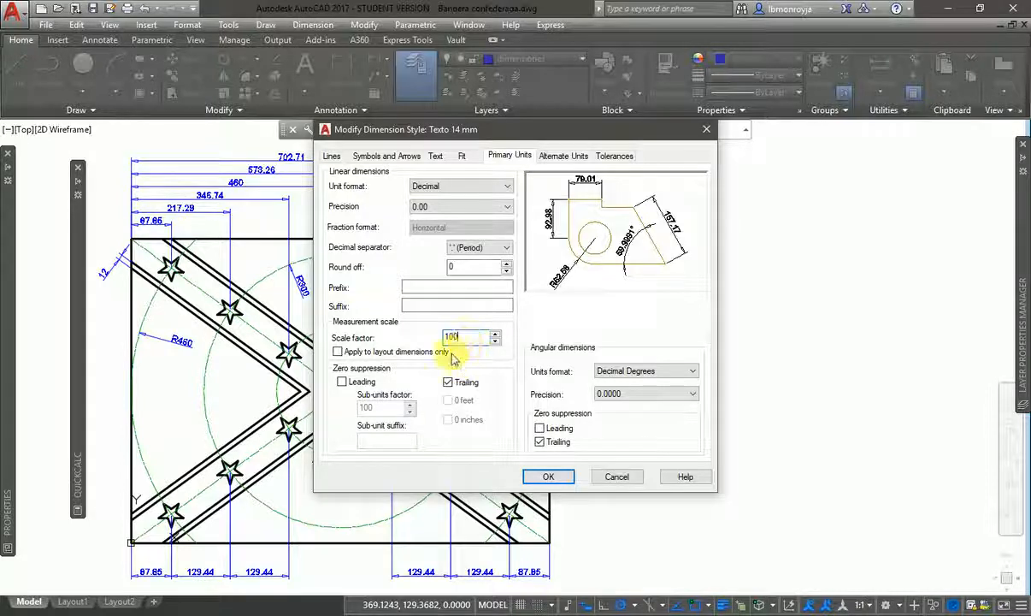
pyautogui.click(556, 479)
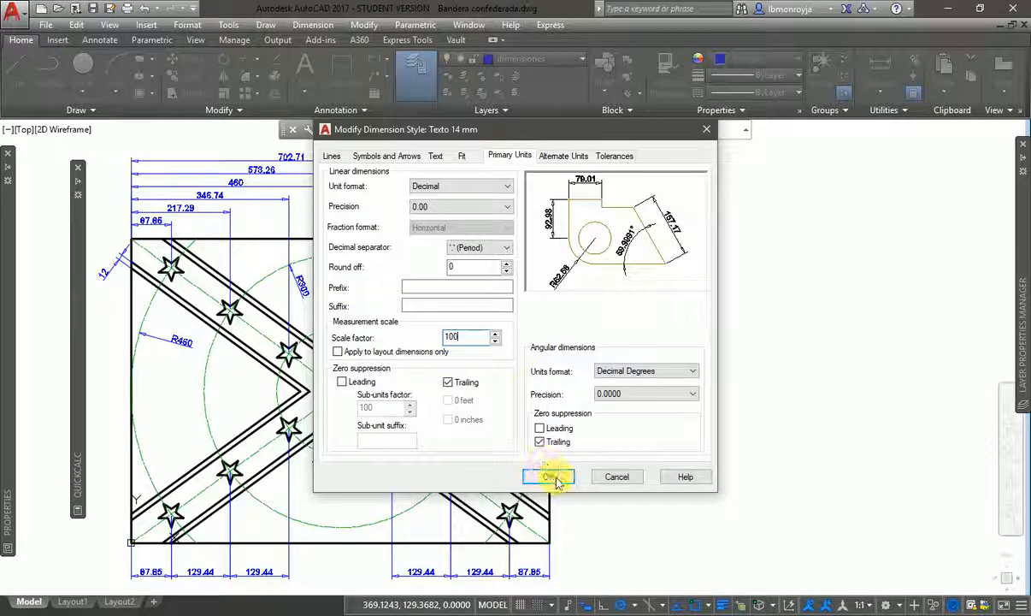
pyautogui.click(554, 477)
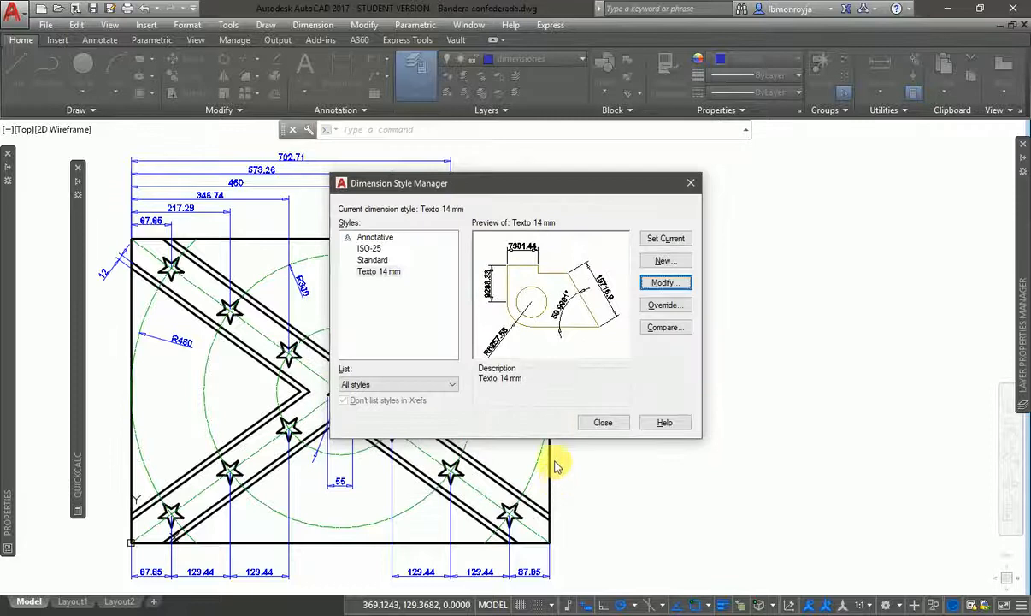
pyautogui.click(604, 422)
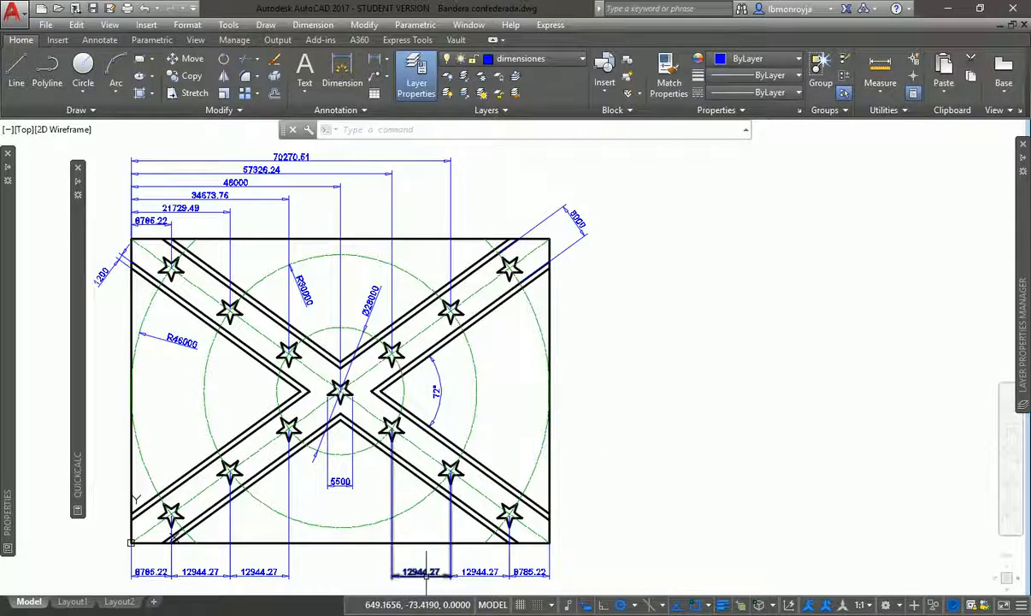
# Zoom in on the width dimension below the central star to examine its text, and return to the full flag view.
pyautogui.write('z')
pyautogui.press('Return')
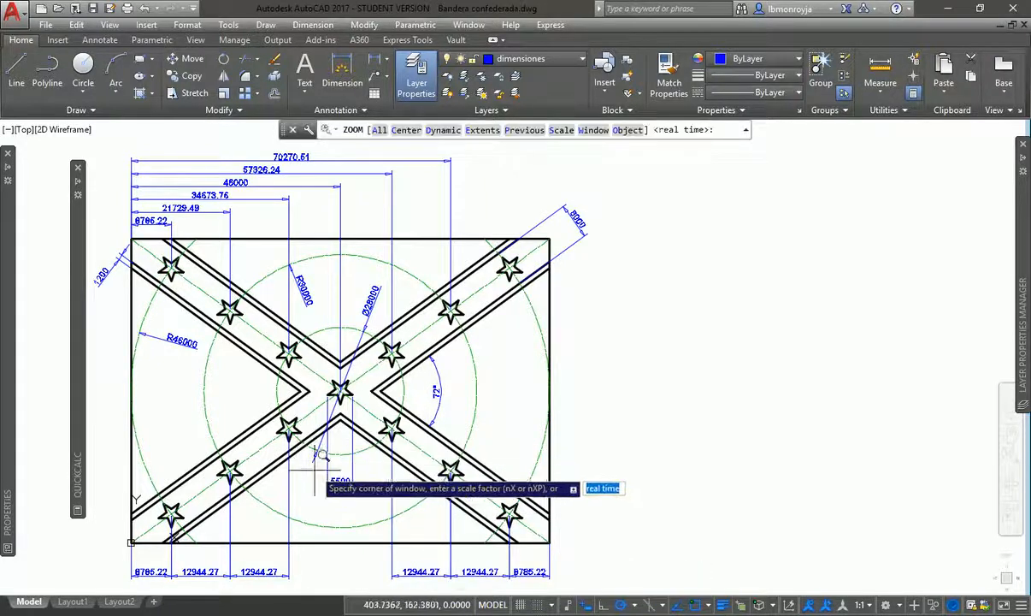
pyautogui.click(309, 462)
pyautogui.click(360, 484)
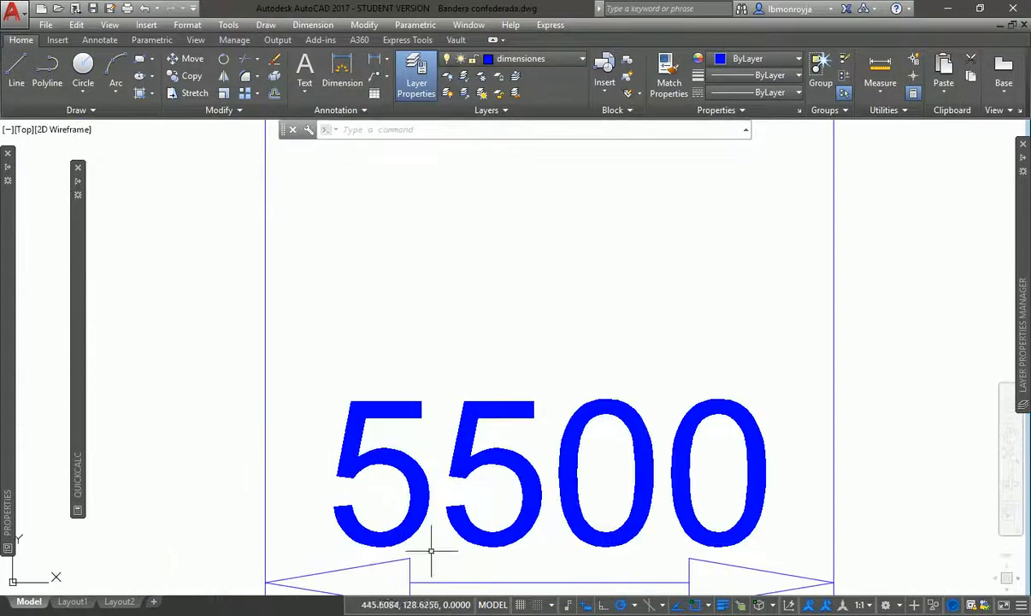
pyautogui.write('u')
pyautogui.press('Return')
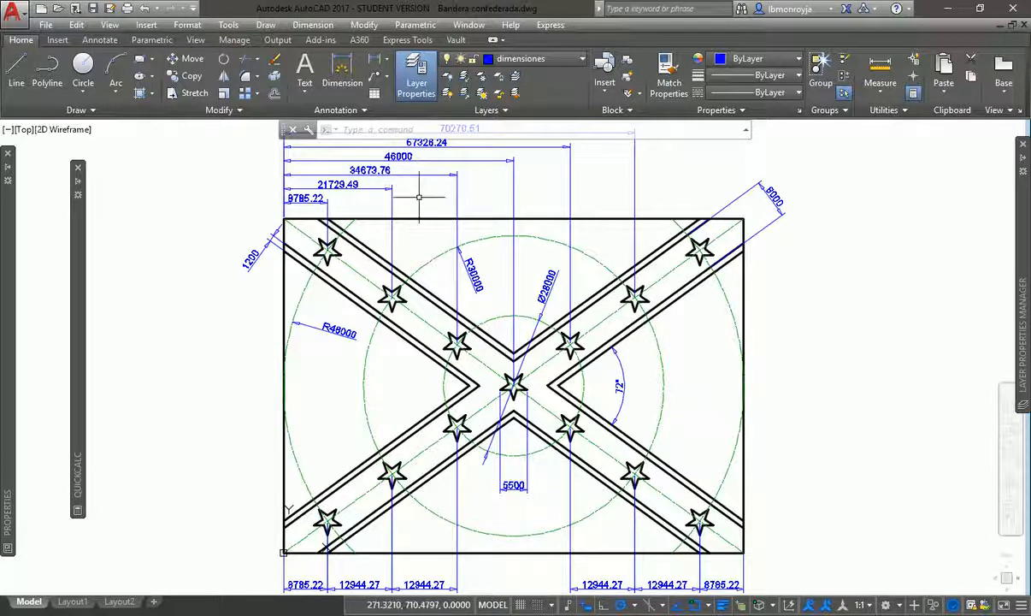
# Set the linear dimension precision of the "Texto 14 mm" style to 0, without decimals.
pyautogui.write('d')
pyautogui.press('Return')
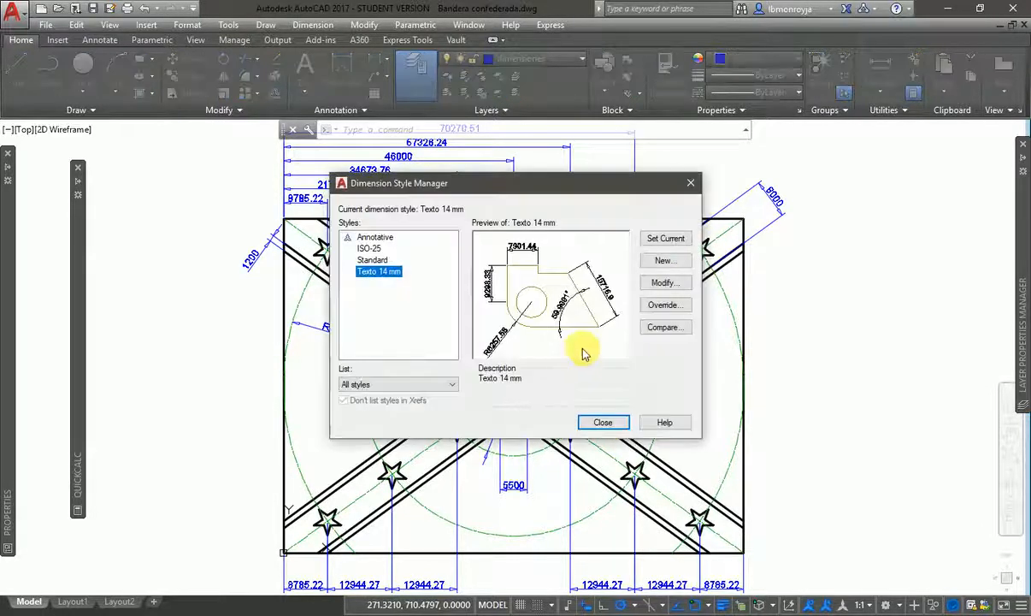
pyautogui.click(664, 283)
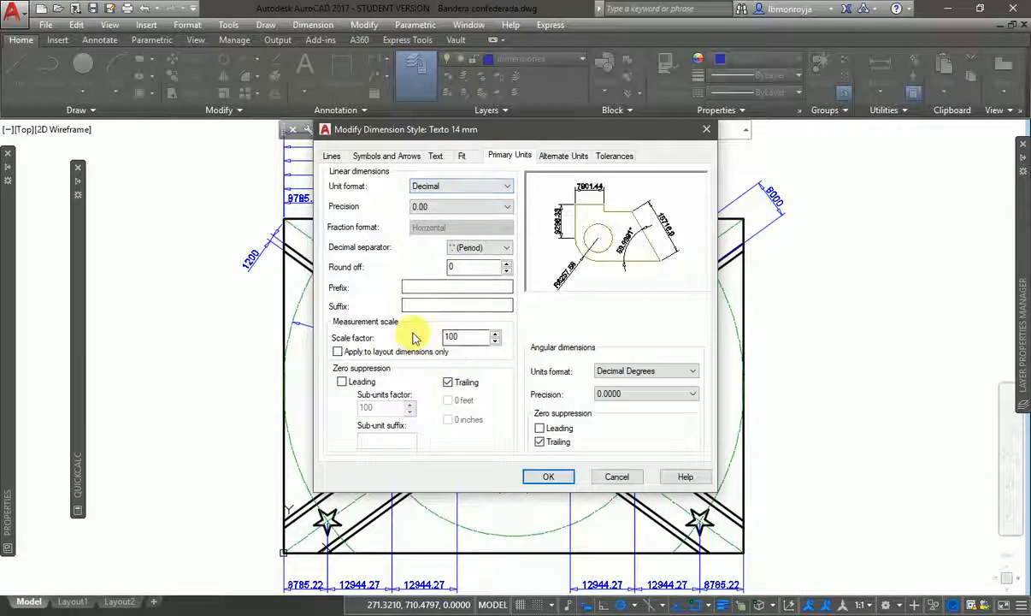
pyautogui.click(436, 206)
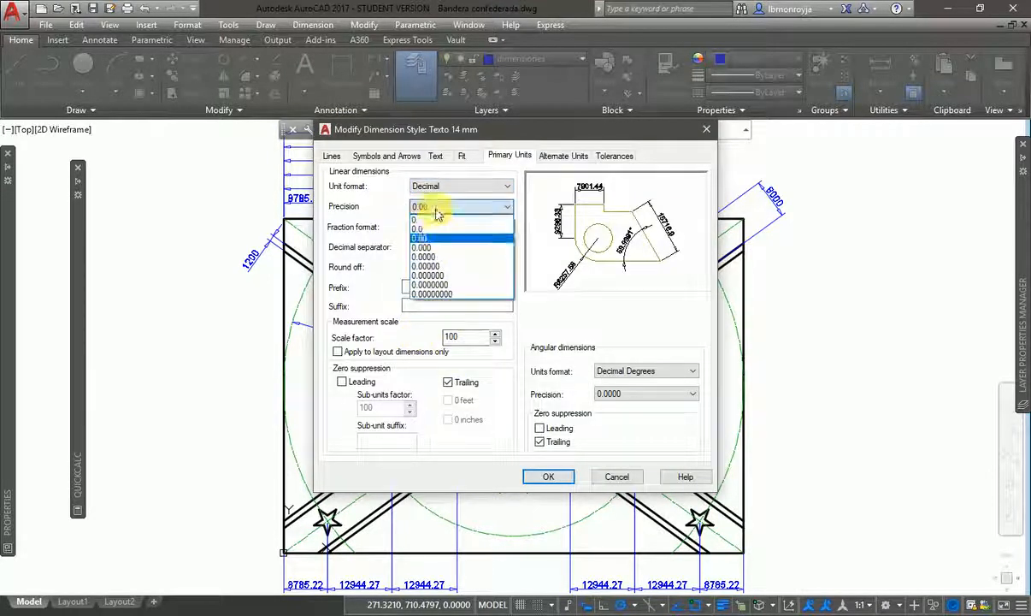
pyautogui.click(432, 219)
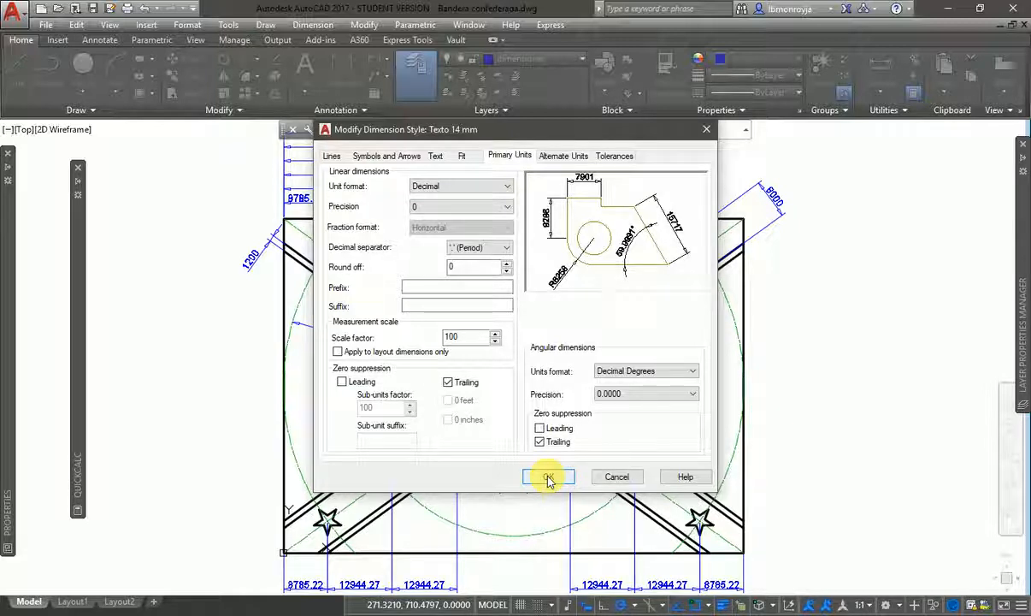
pyautogui.click(548, 477)
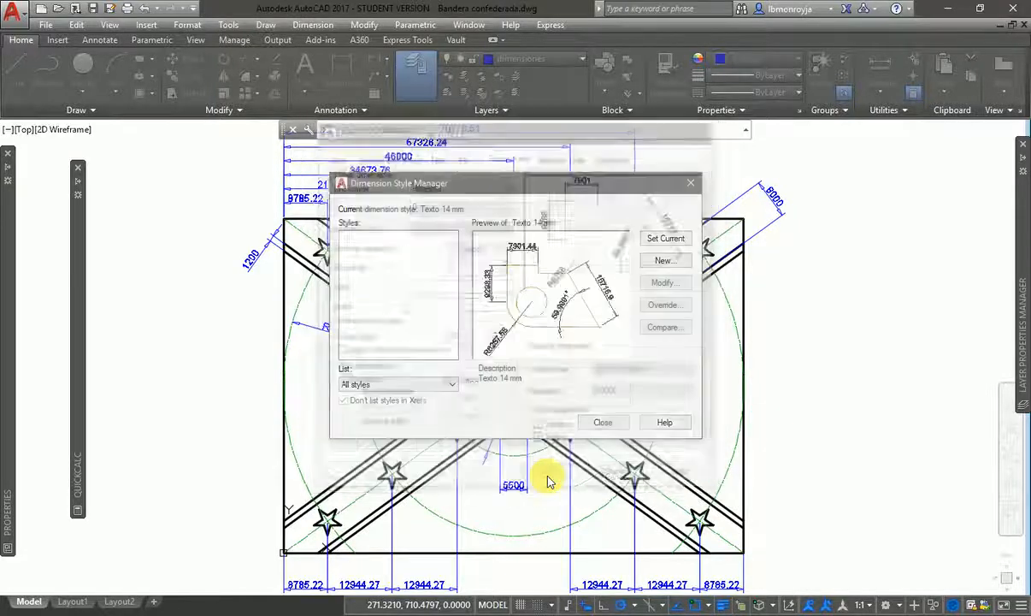
pyautogui.click(599, 423)
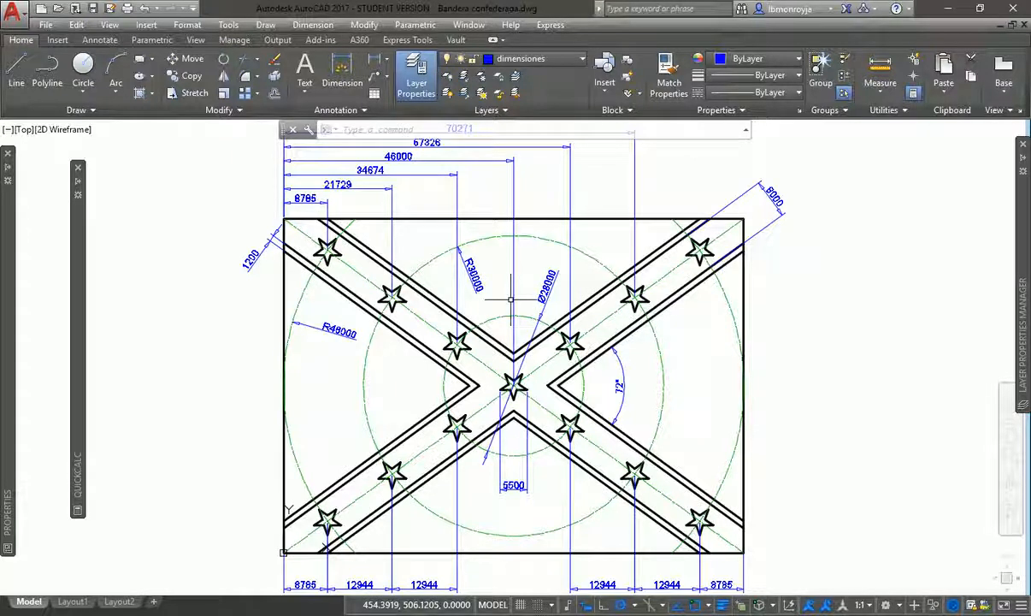
# Restore the measurement scale factor of the "Texto 14 mm" dimension style to 1.
pyautogui.write('d')
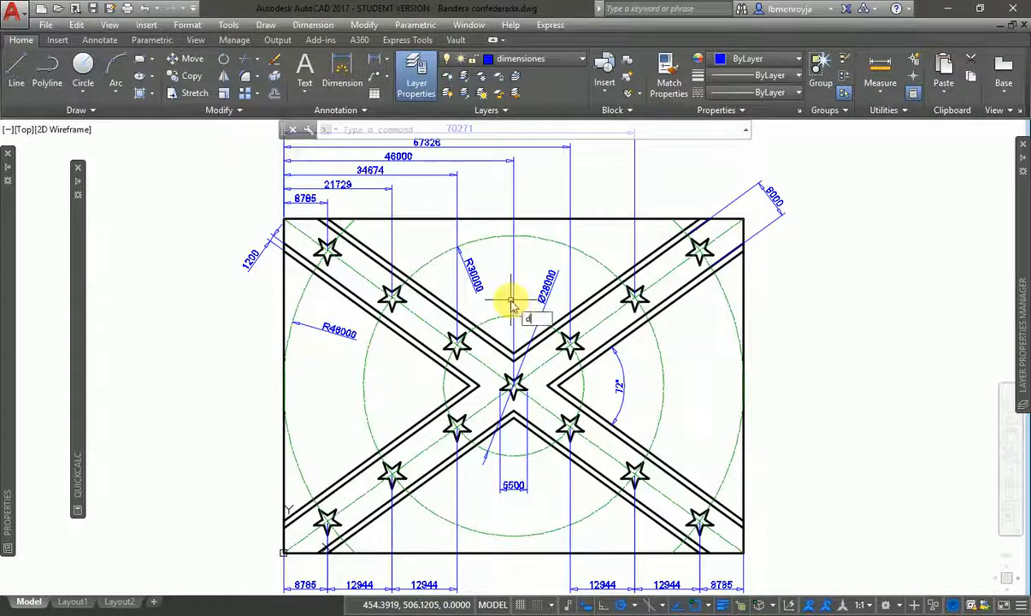
pyautogui.press('Return')
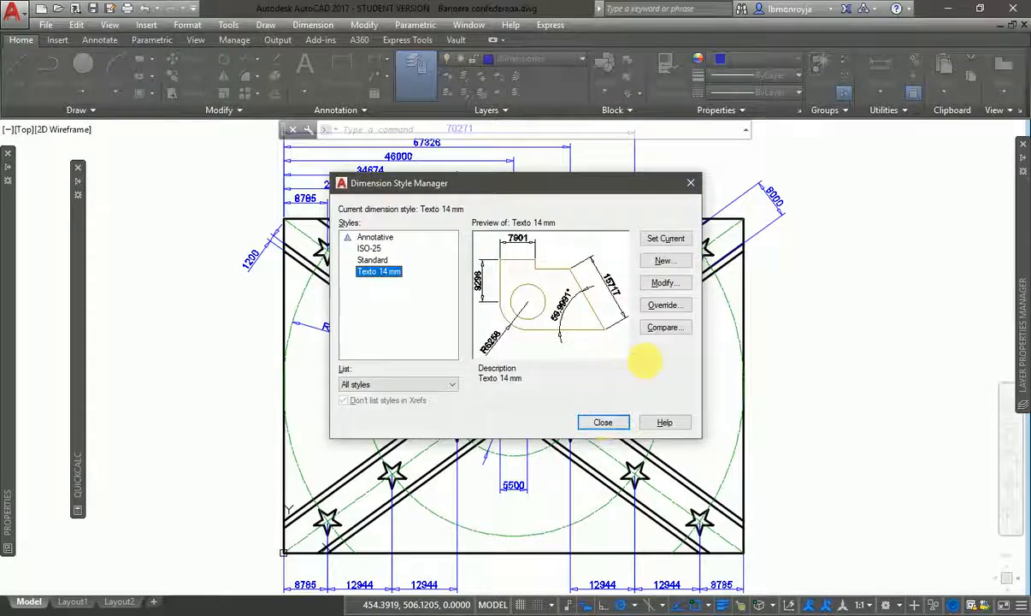
pyautogui.click(662, 286)
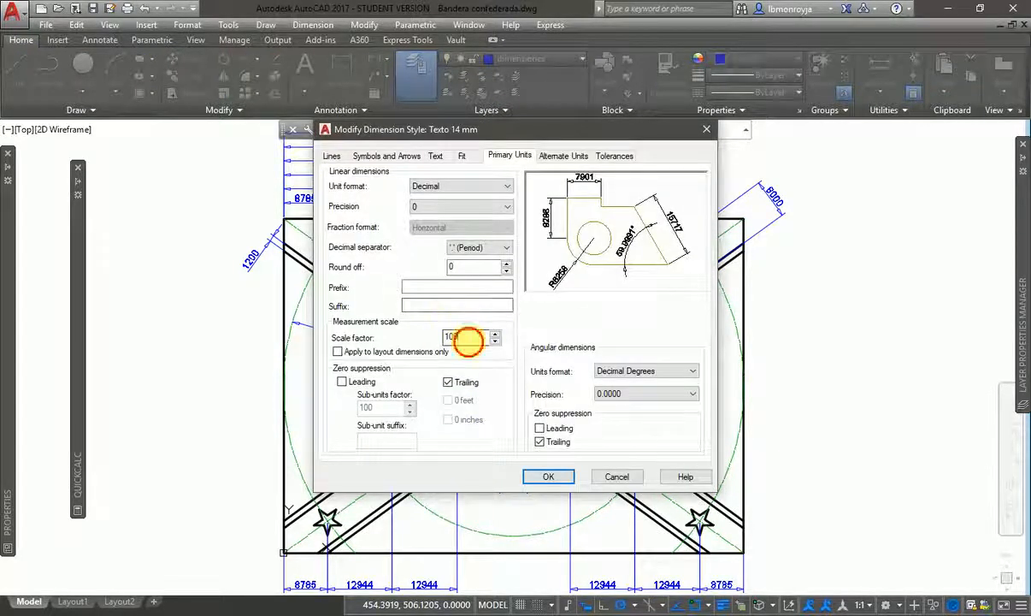
pyautogui.moveTo(467, 339); pyautogui.dragTo(398, 332)
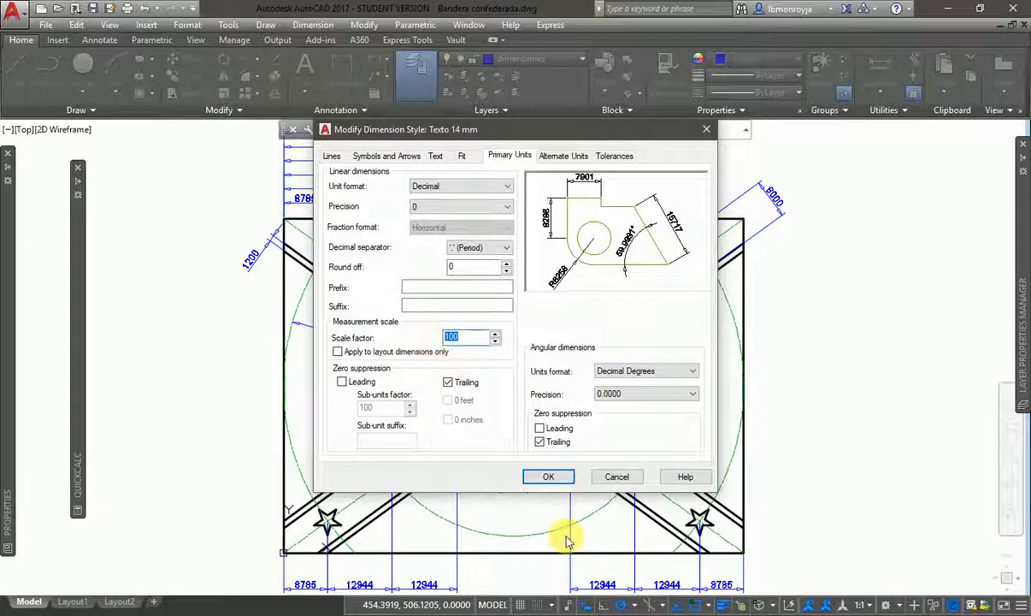
pyautogui.press('BackSpace')
pyautogui.write('1')
pyautogui.press('Tab')
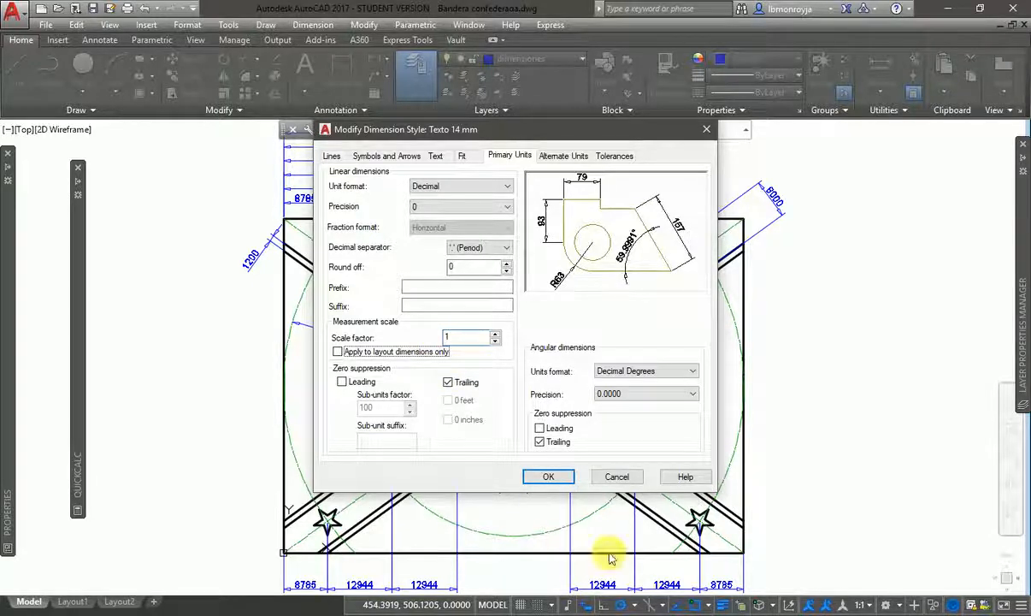
pyautogui.click(548, 478)
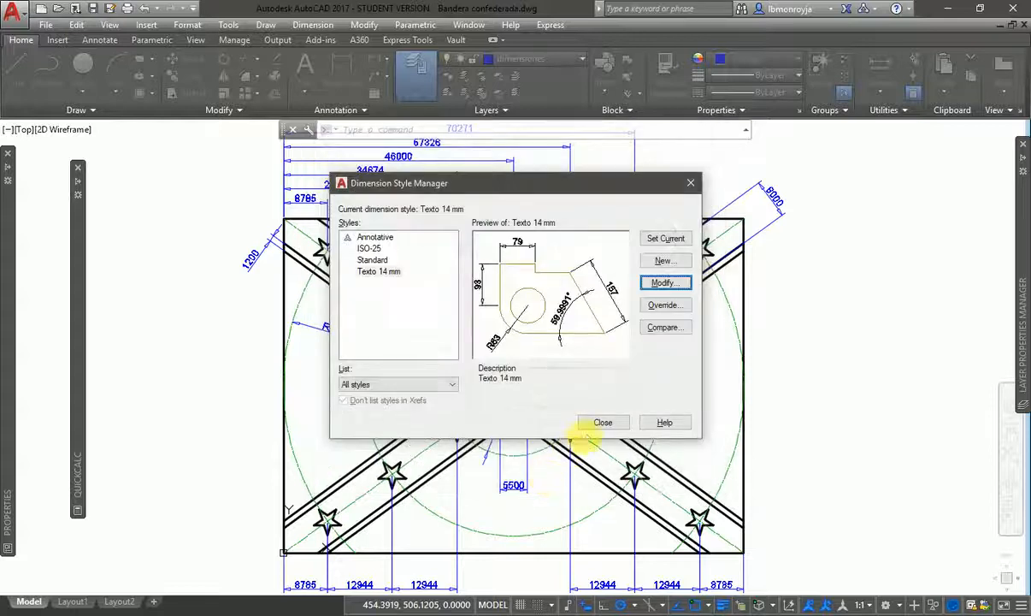
pyautogui.click(603, 423)
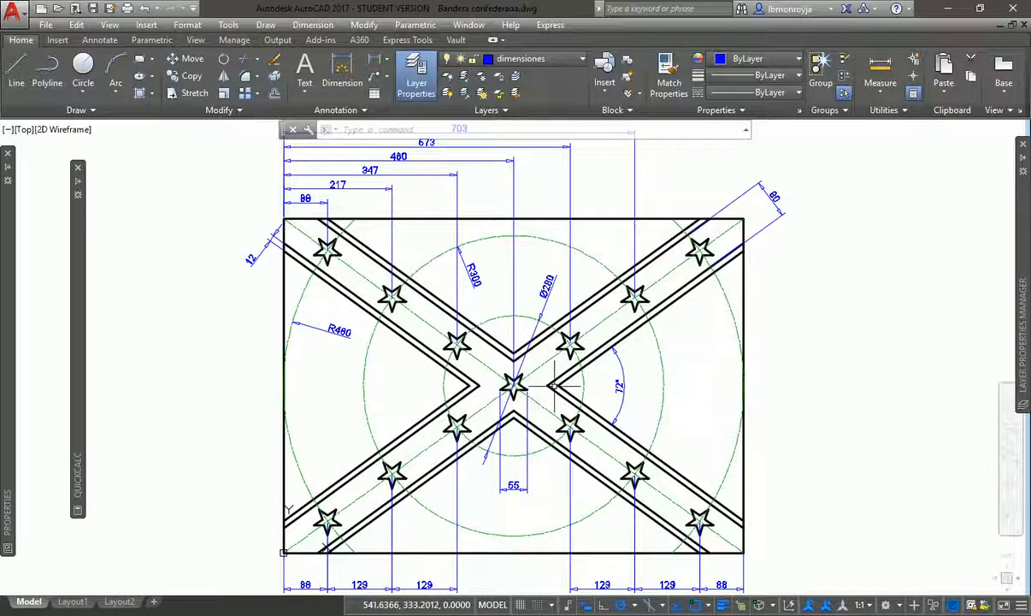
# Set the linear precision of the "Texto 14 mm" style to 0.0, with the flag's upper-left star dimension in close view.
pyautogui.write('z')
pyautogui.press('Return')
pyautogui.click(272, 186)
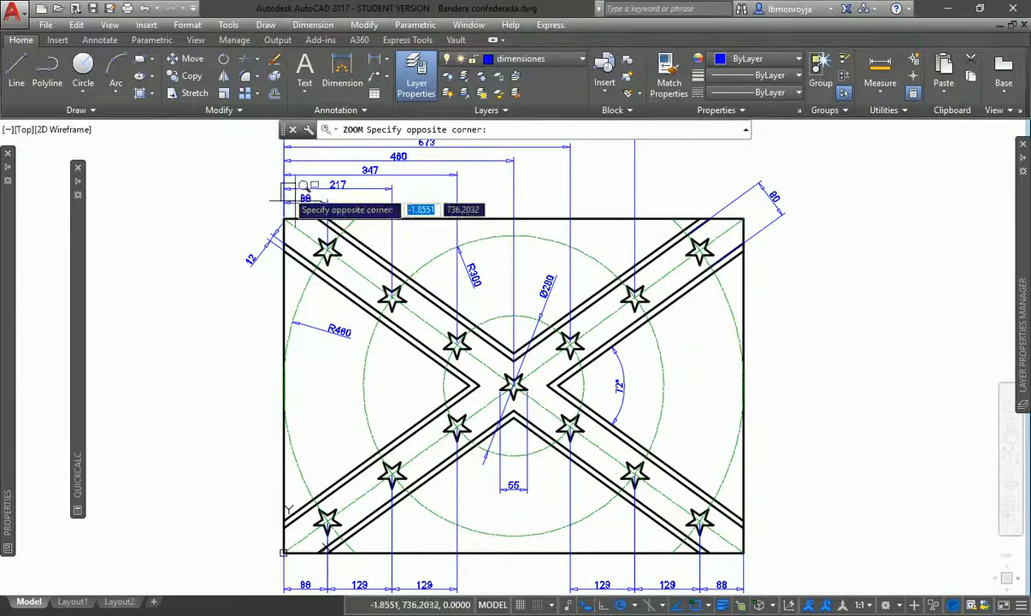
pyautogui.click(332, 227)
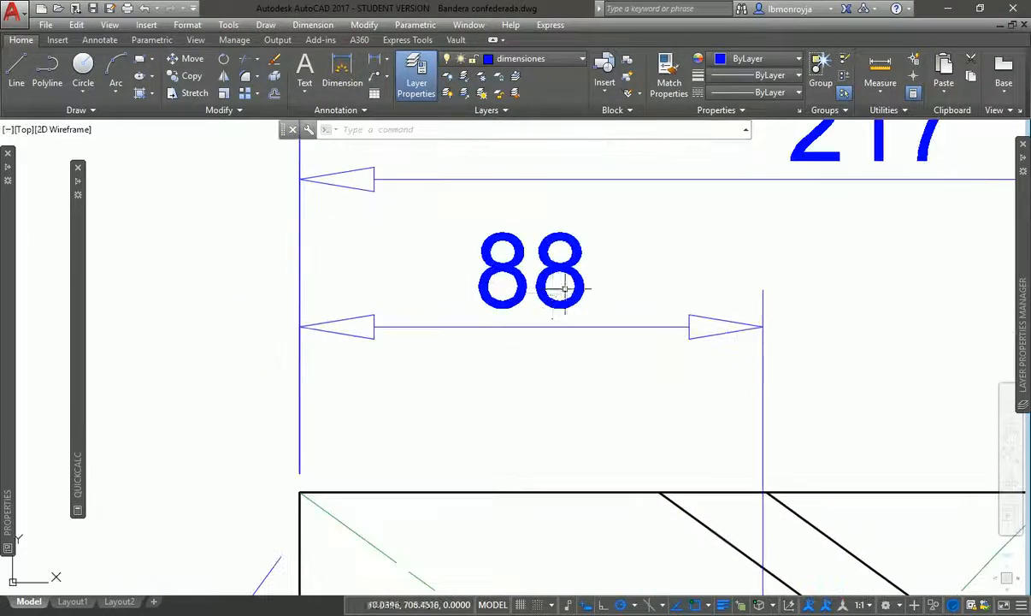
pyautogui.write('d')
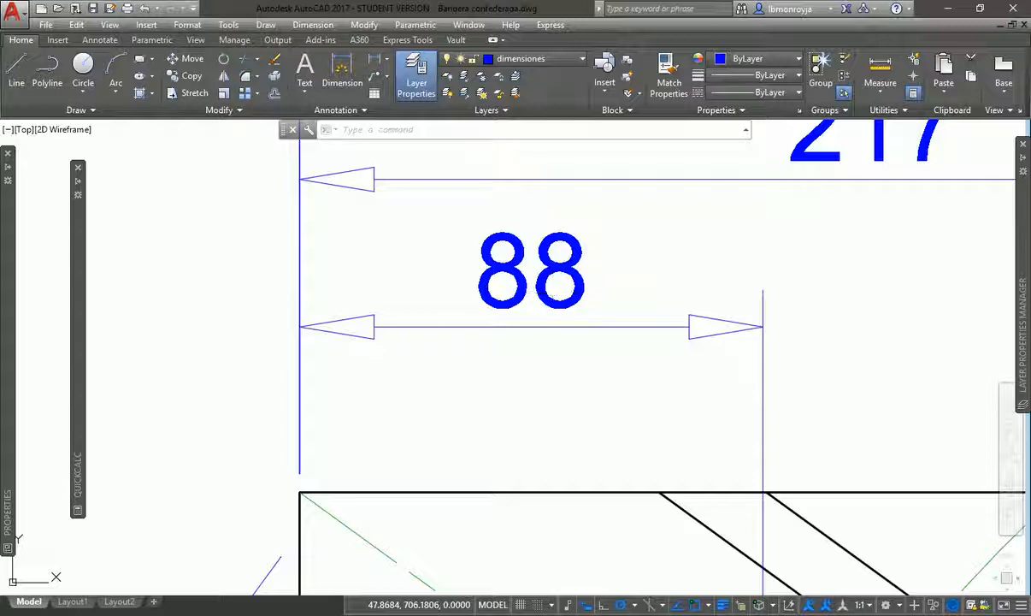
pyautogui.click(655, 285)
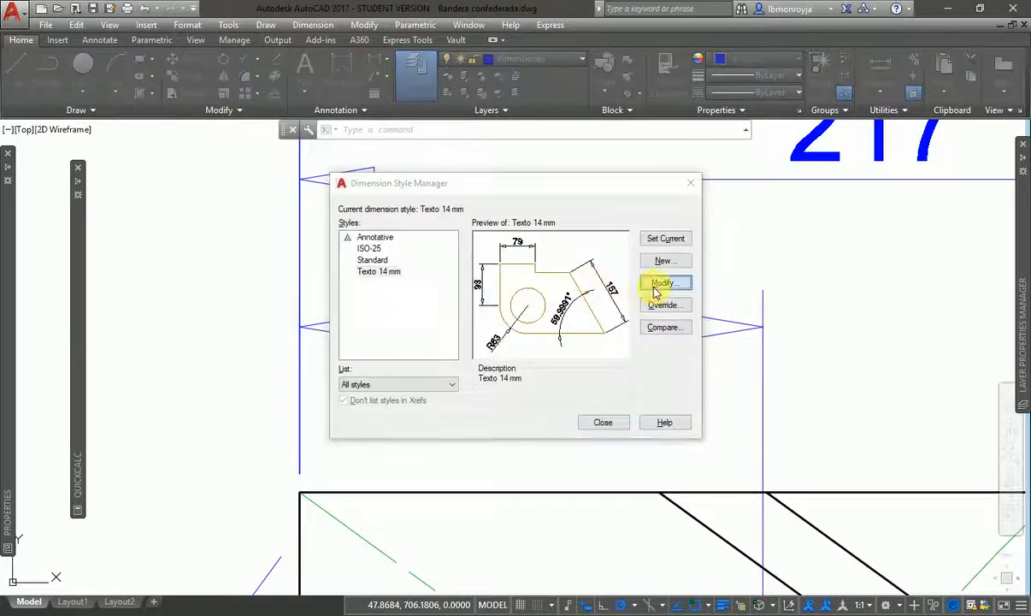
pyautogui.click(431, 208)
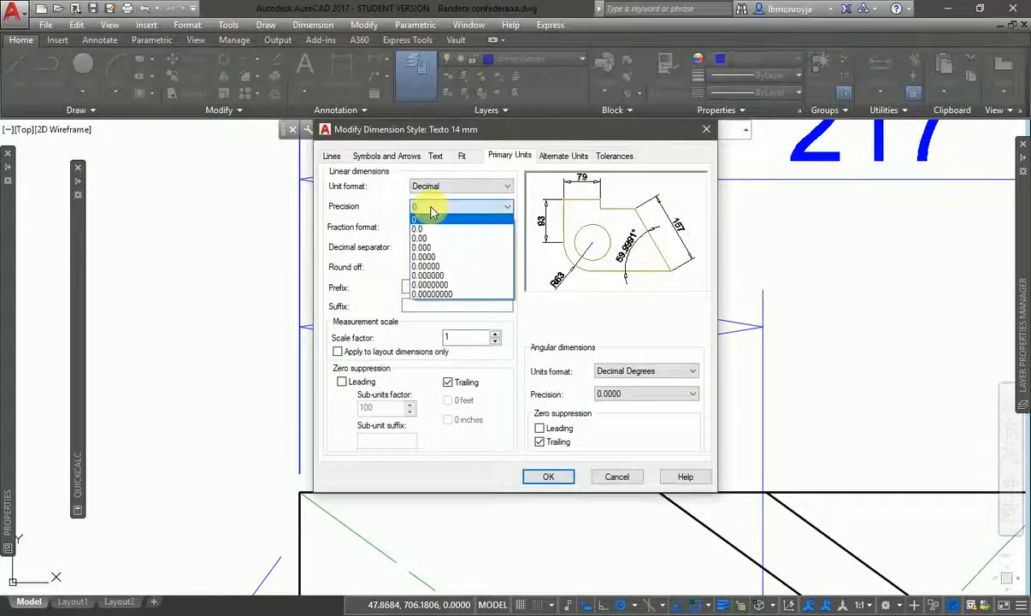
pyautogui.click(428, 230)
pyautogui.click(549, 477)
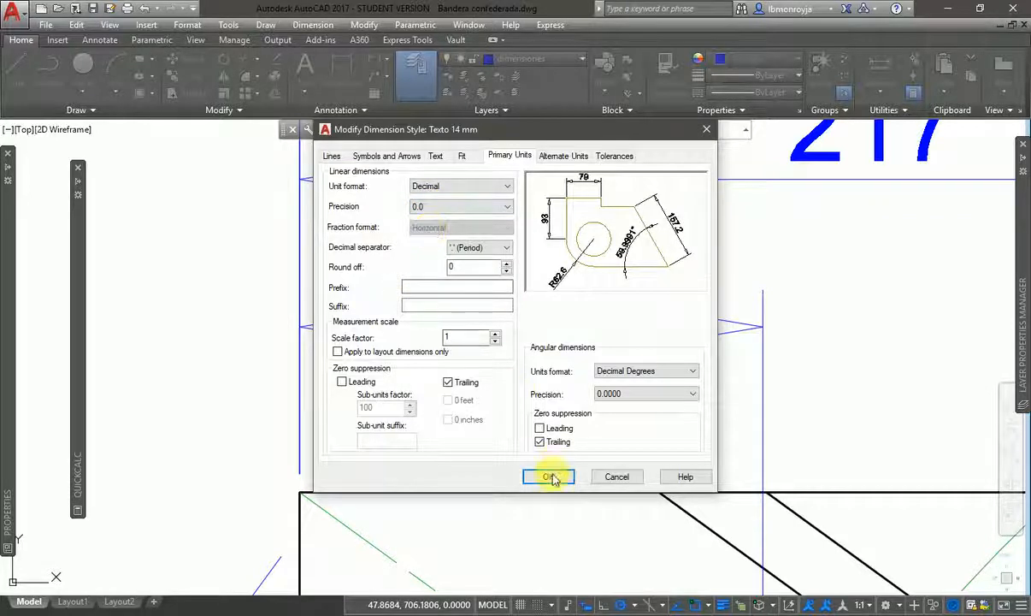
pyautogui.click(601, 425)
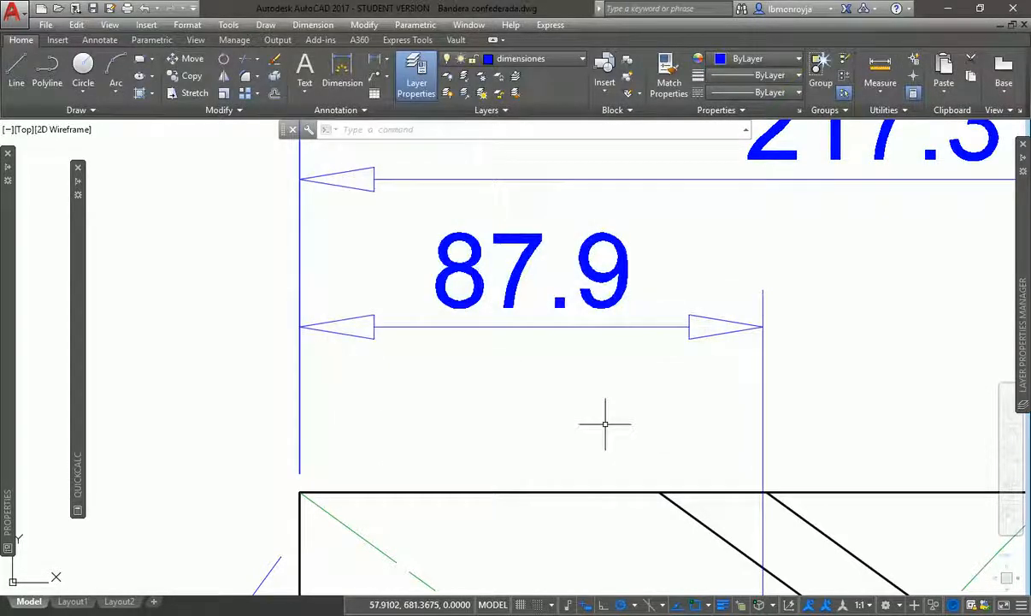
# Set the linear precision of the "Texto 14 mm" dimension style to 0.00 and its round-off to 0.01.
pyautogui.write('d')
pyautogui.press('Return')
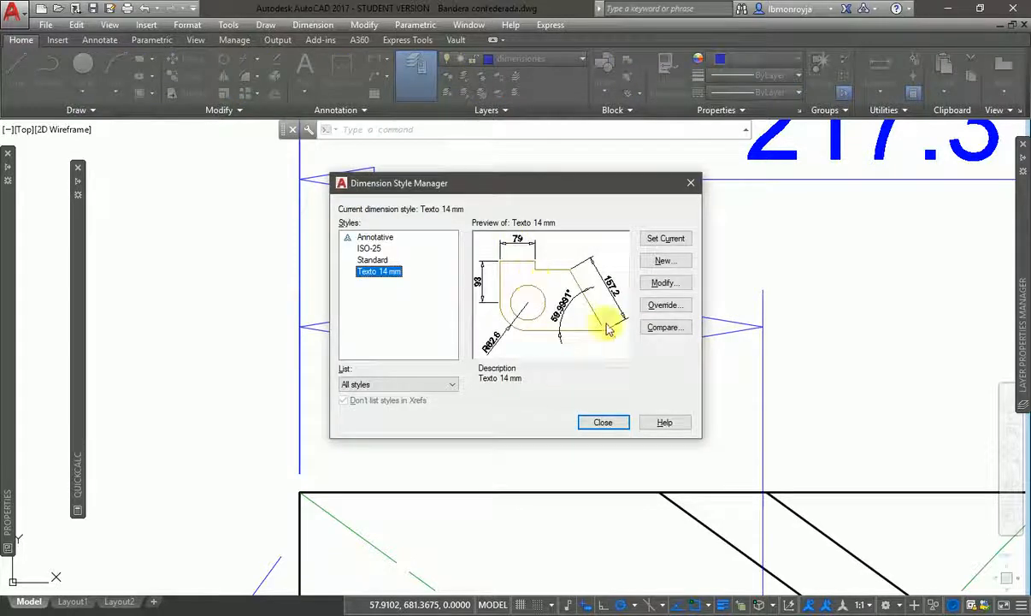
pyautogui.click(664, 283)
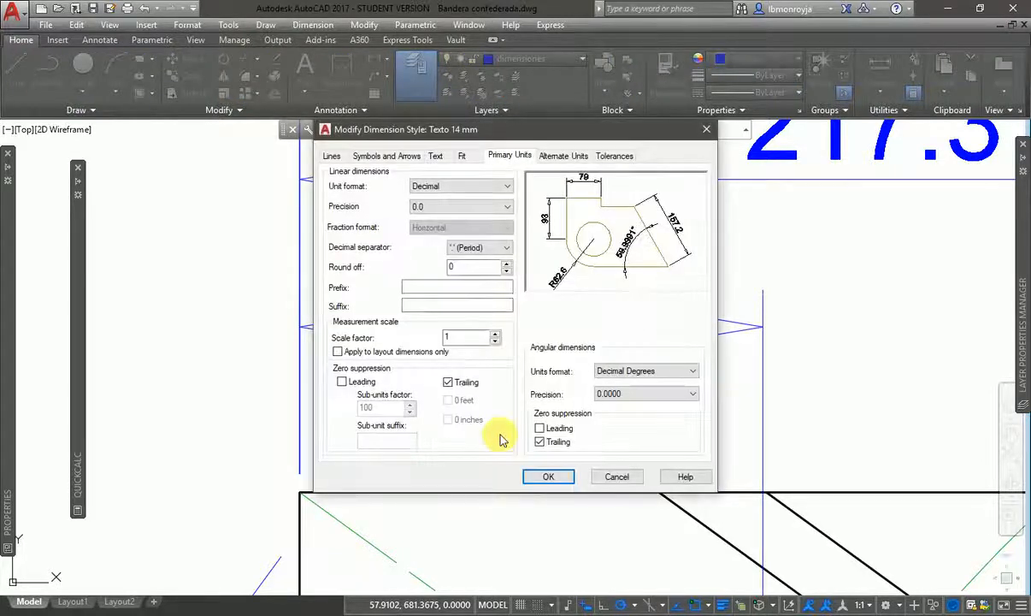
pyautogui.click(462, 206)
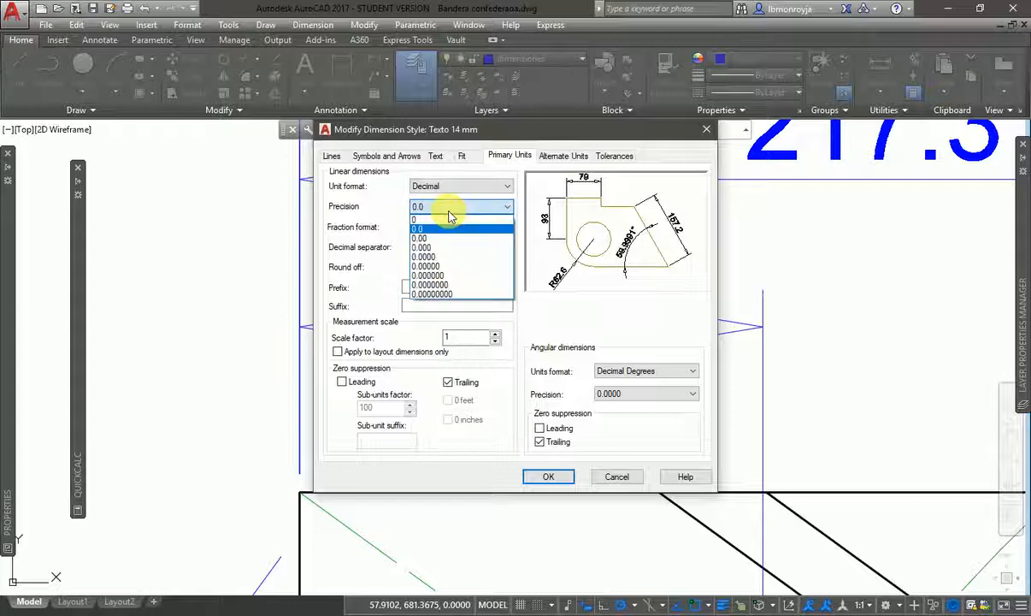
pyautogui.click(437, 236)
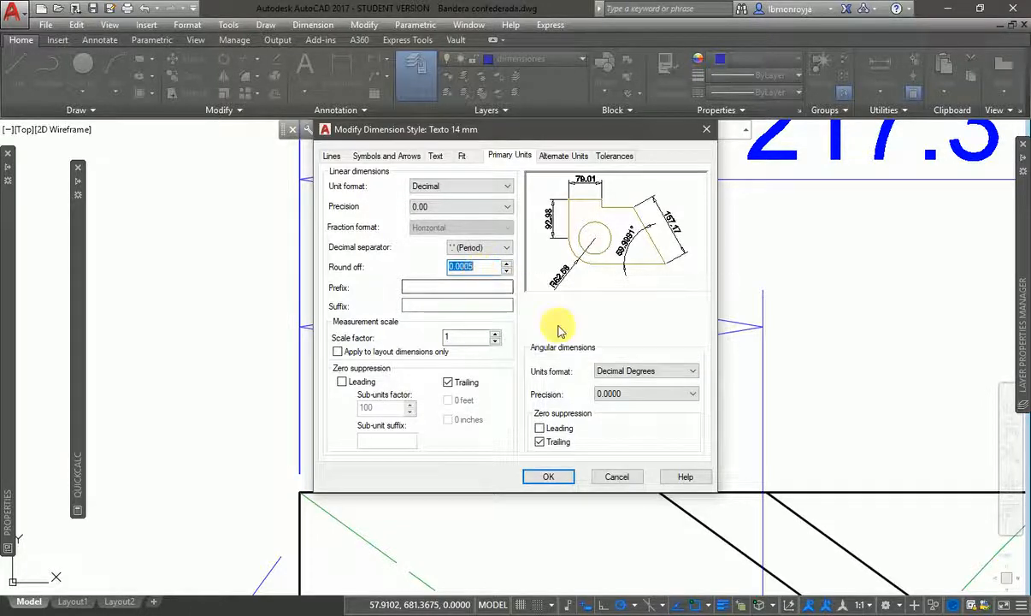
pyautogui.press('BackSpace')
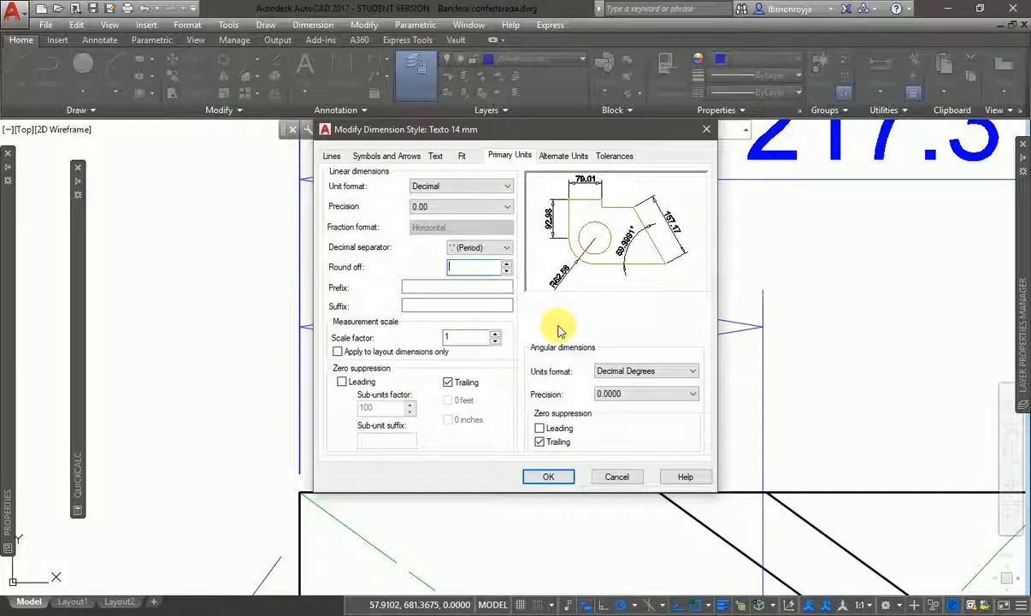
pyautogui.write('0.01')
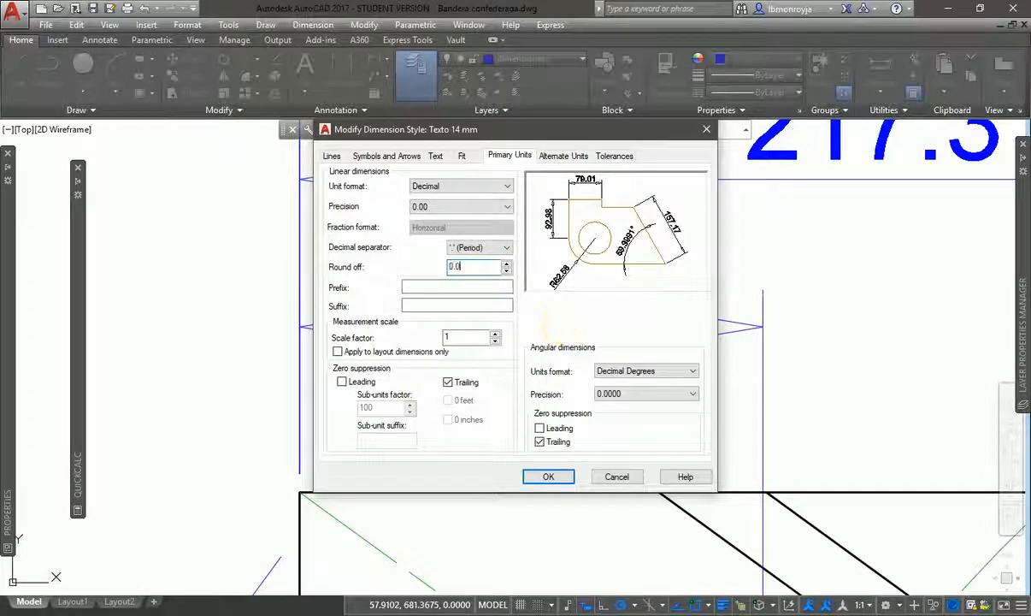
pyautogui.click(550, 476)
pyautogui.click(596, 423)
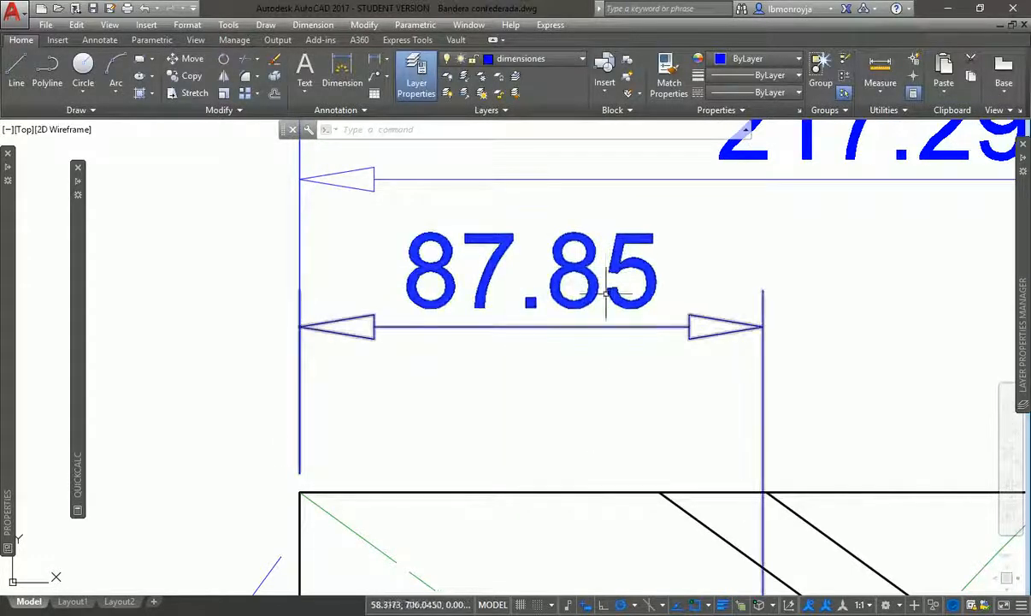
# Set the round-off value of the "Texto 14 mm" style's linear dimensions to 0.1.
pyautogui.press('Return')
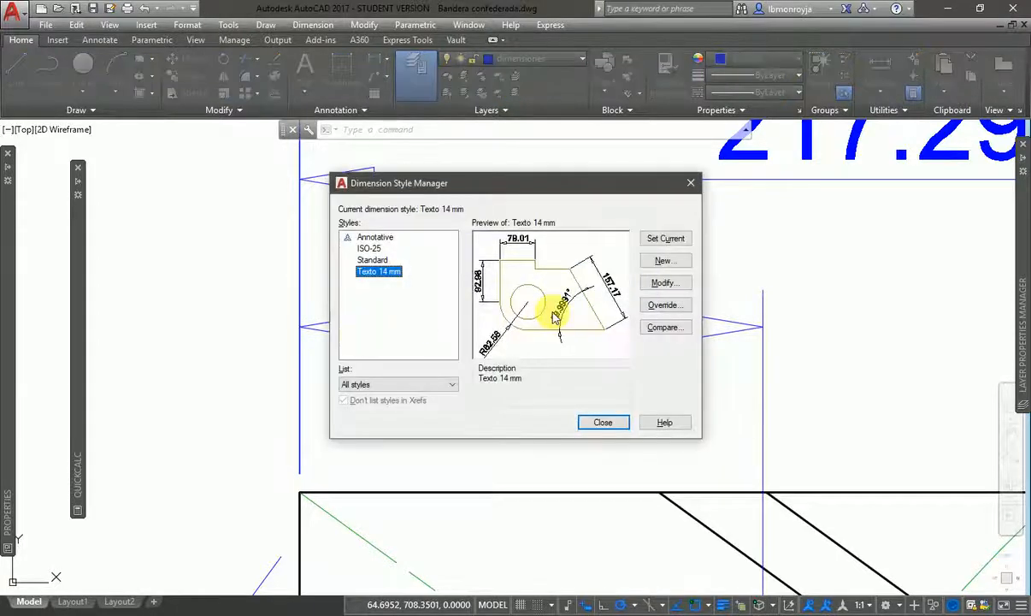
pyautogui.click(665, 283)
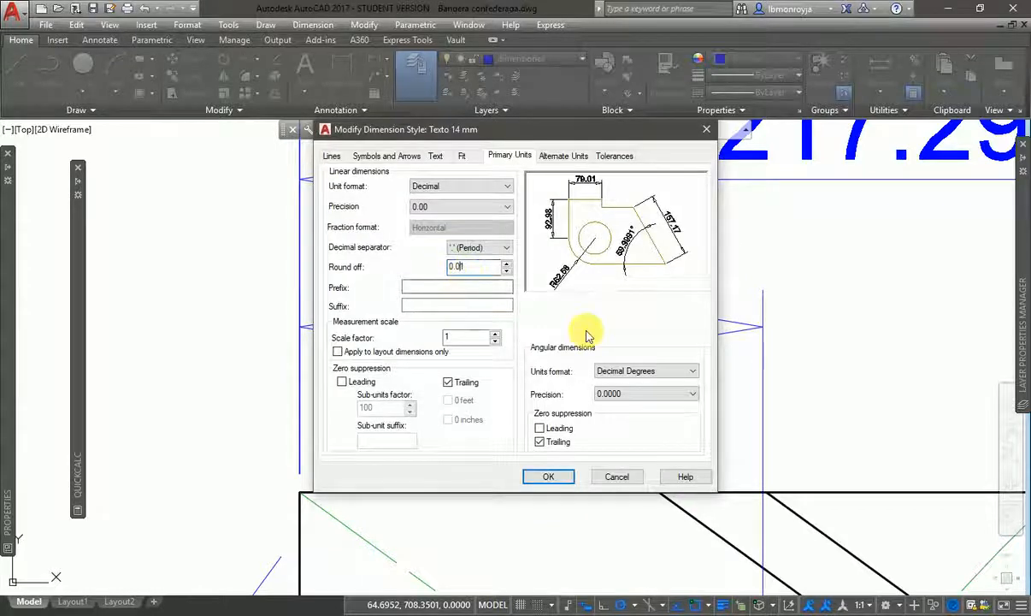
pyautogui.click(557, 478)
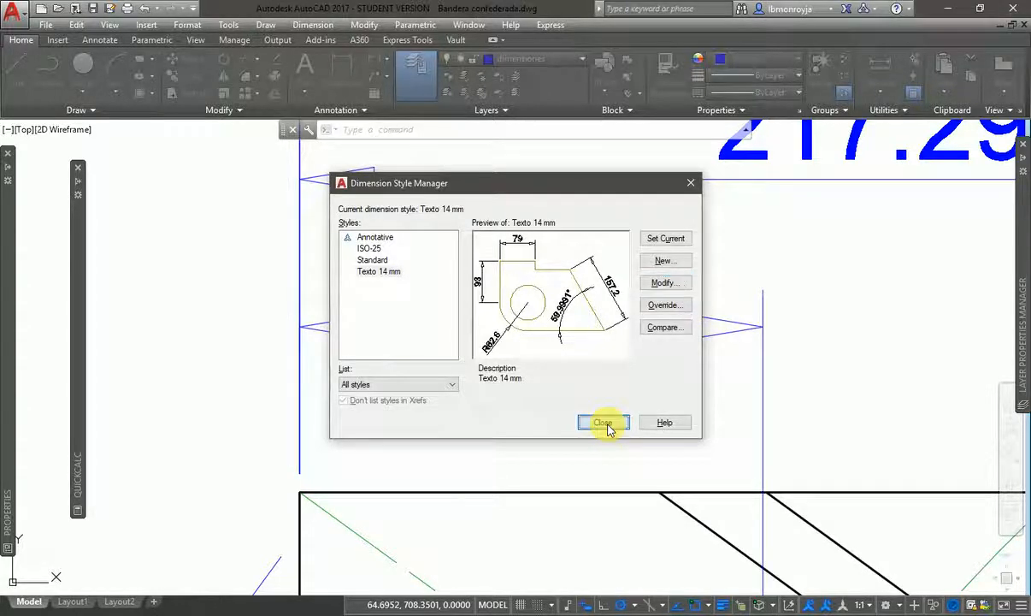
pyautogui.click(604, 423)
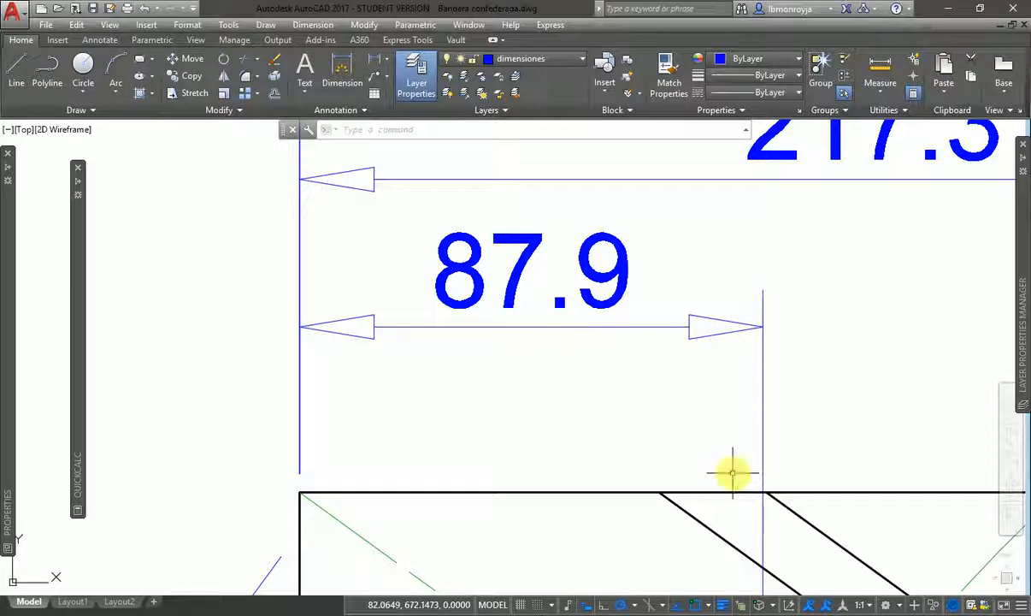
# Check the upper-left star dimension's true length with a line along the flag's top edge between its corner and the other extension line.
pyautogui.press('l')
pyautogui.press('Return')
pyautogui.click(763, 491)
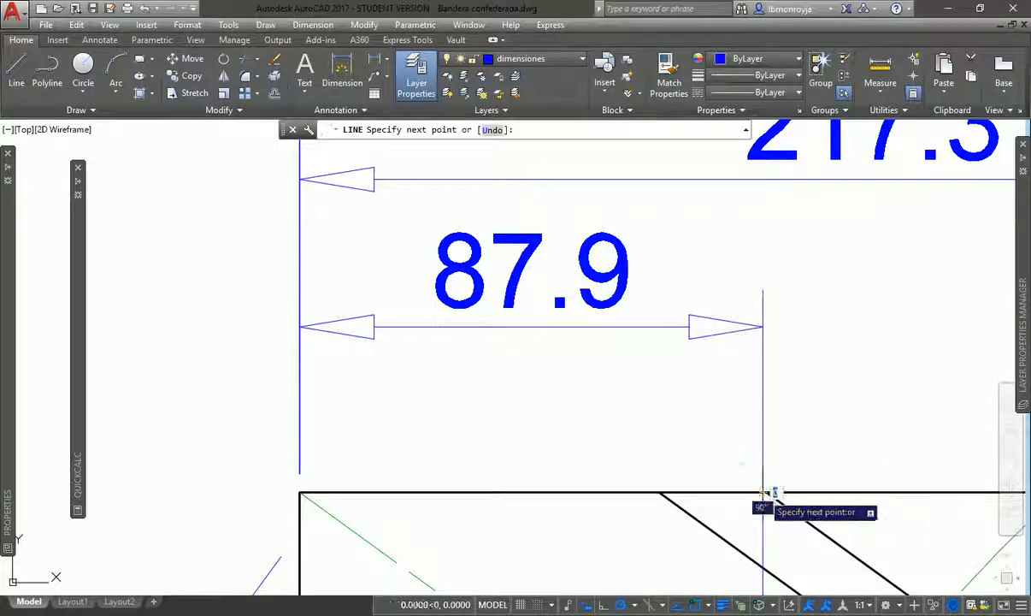
pyautogui.click(300, 492)
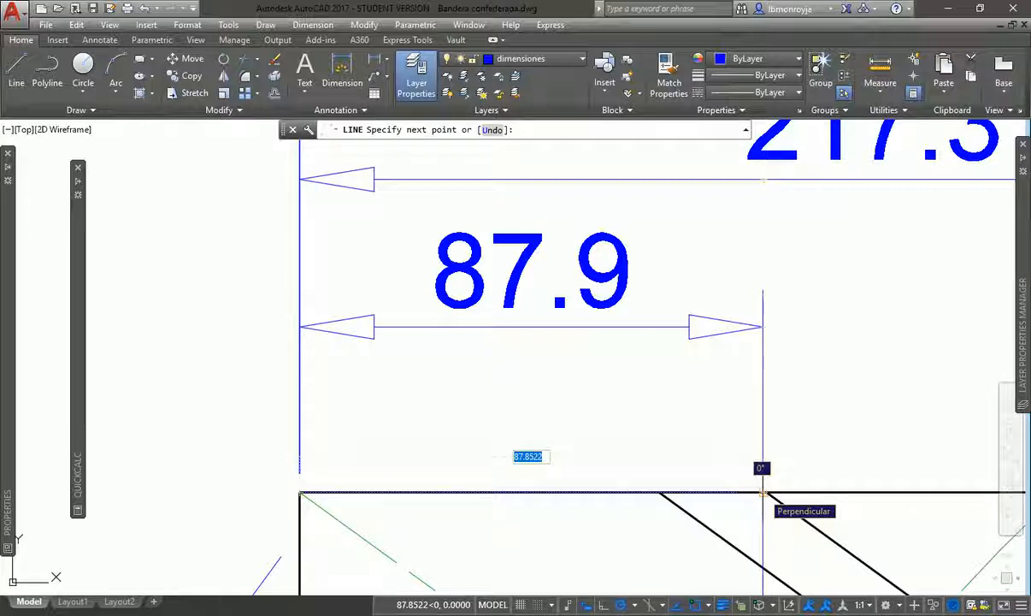
pyautogui.click(762, 492)
pyautogui.press('Escape')
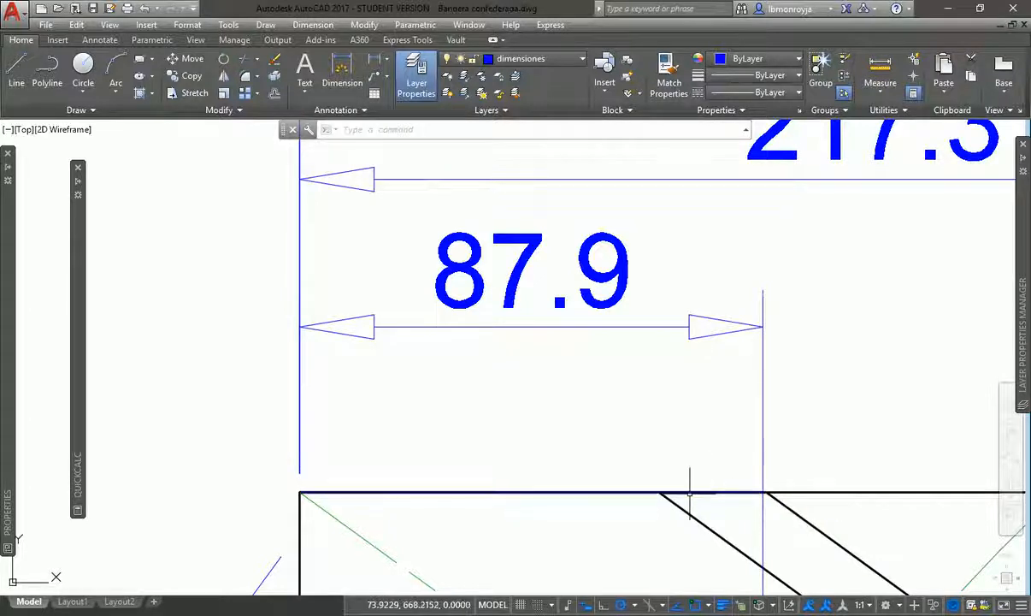
# Set the linear precision of the "Texto 14 mm" style to 0, keeping the 0.1 round-off.
pyautogui.write('d')
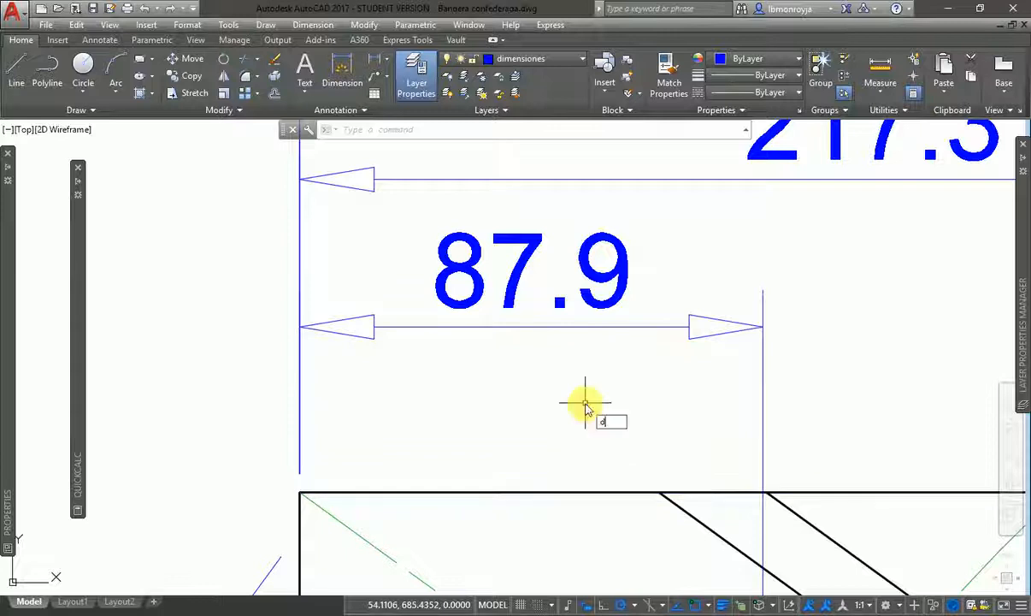
pyautogui.press('Return')
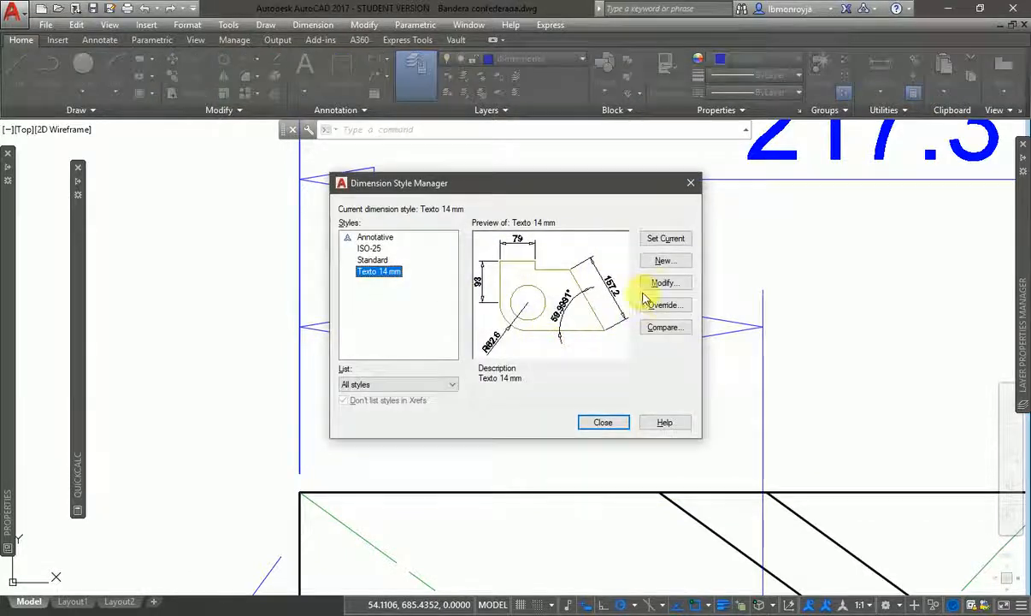
pyautogui.click(660, 283)
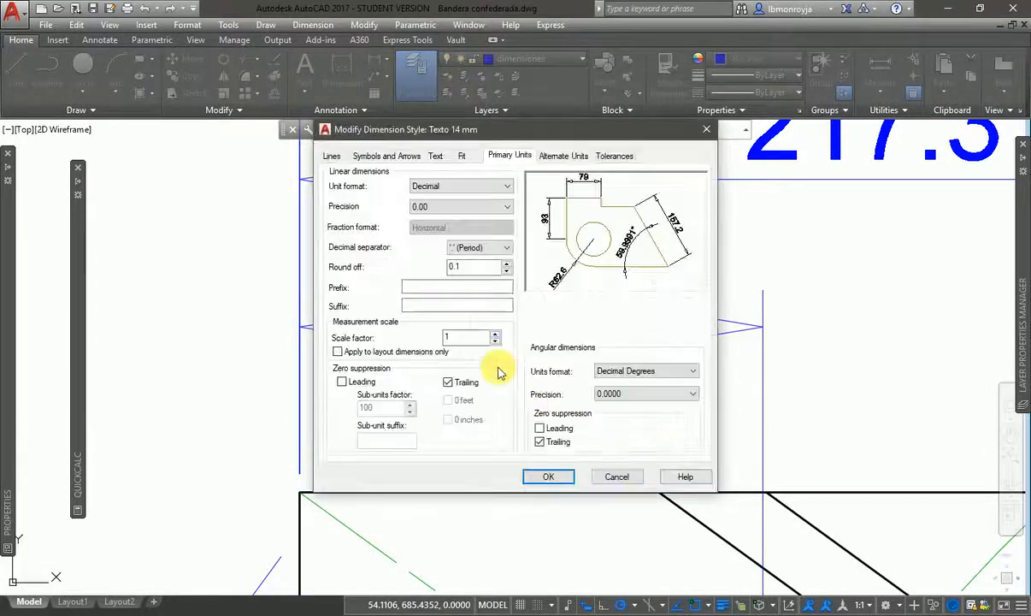
pyautogui.click(472, 268)
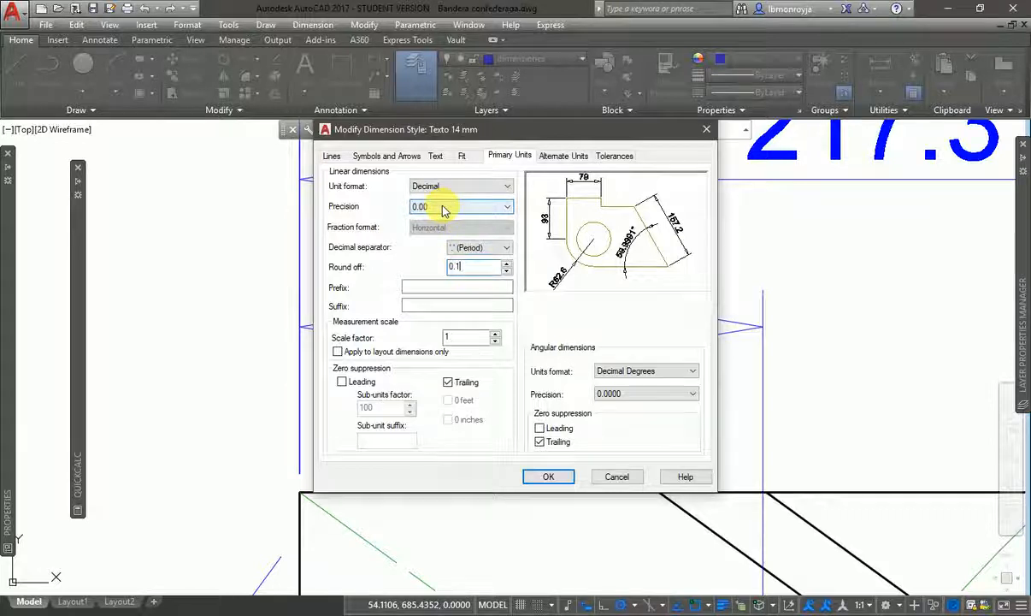
pyautogui.click(443, 209)
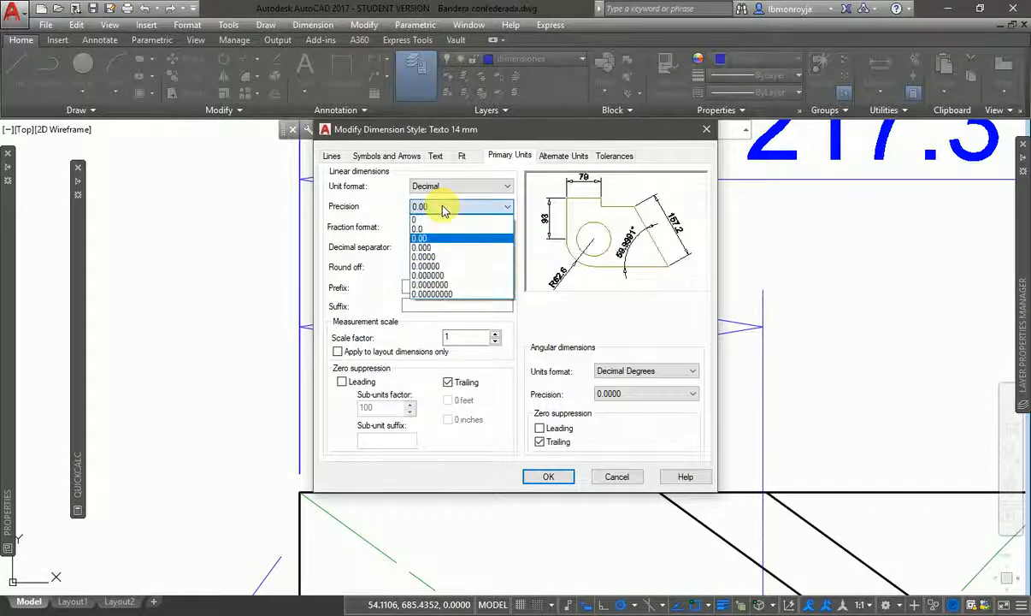
pyautogui.click(444, 219)
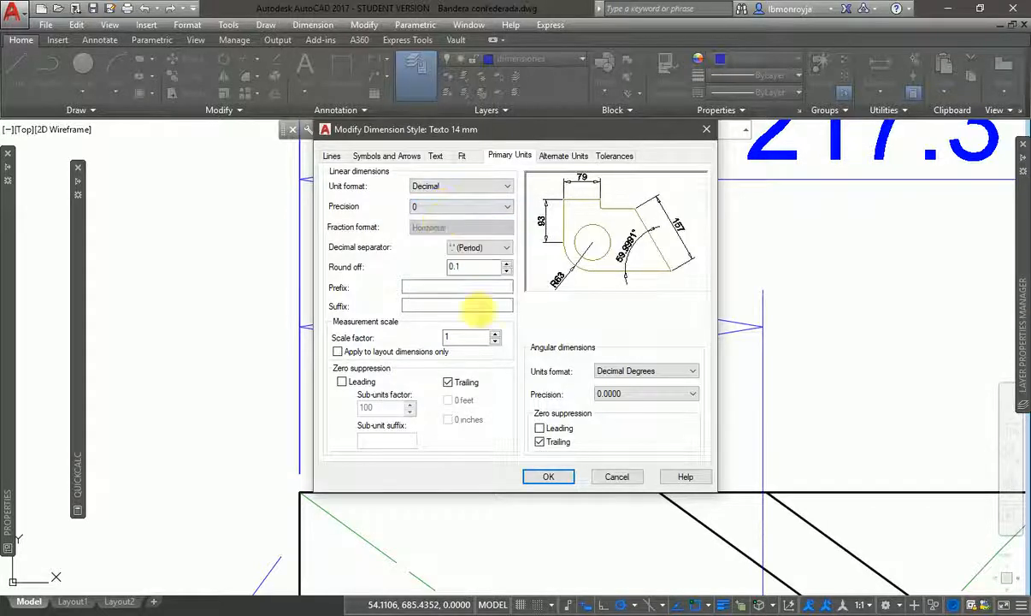
pyautogui.click(548, 478)
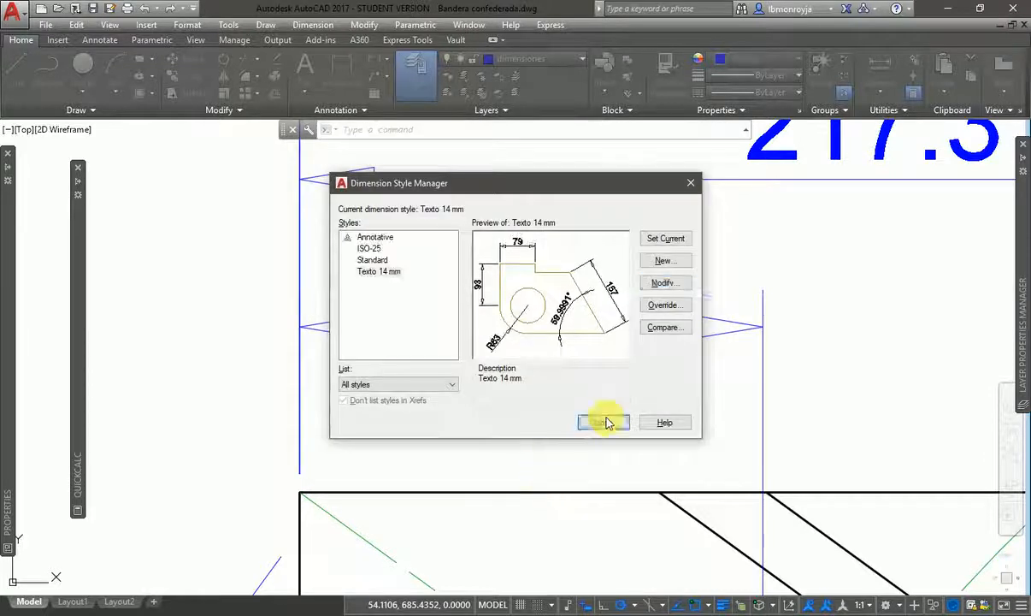
pyautogui.click(603, 421)
# Set the linear precision of the "Texto 14 mm" style to 0.00 and its round-off to 1.
pyautogui.press('Return')
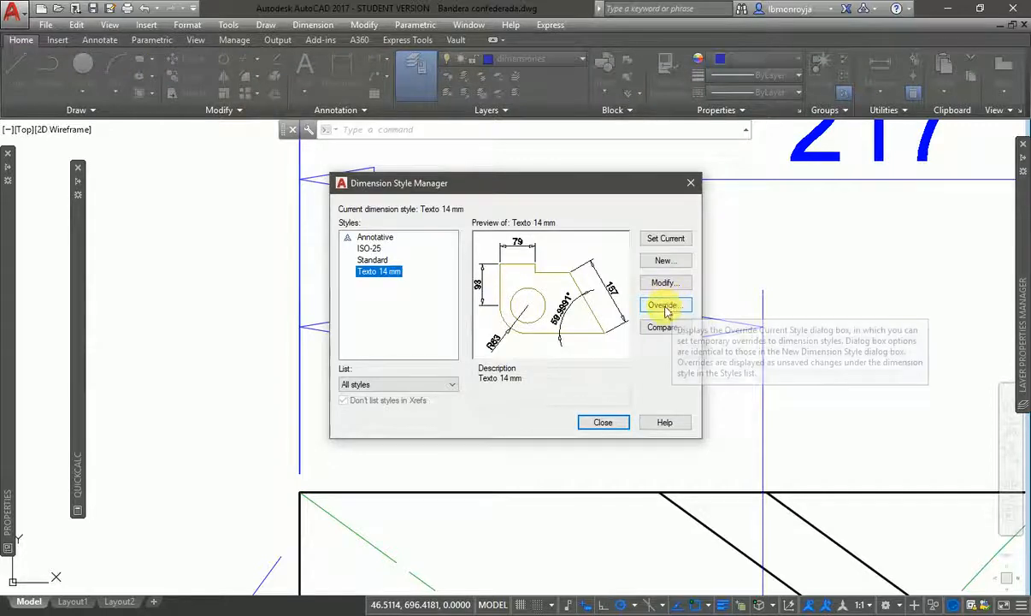
pyautogui.click(666, 308)
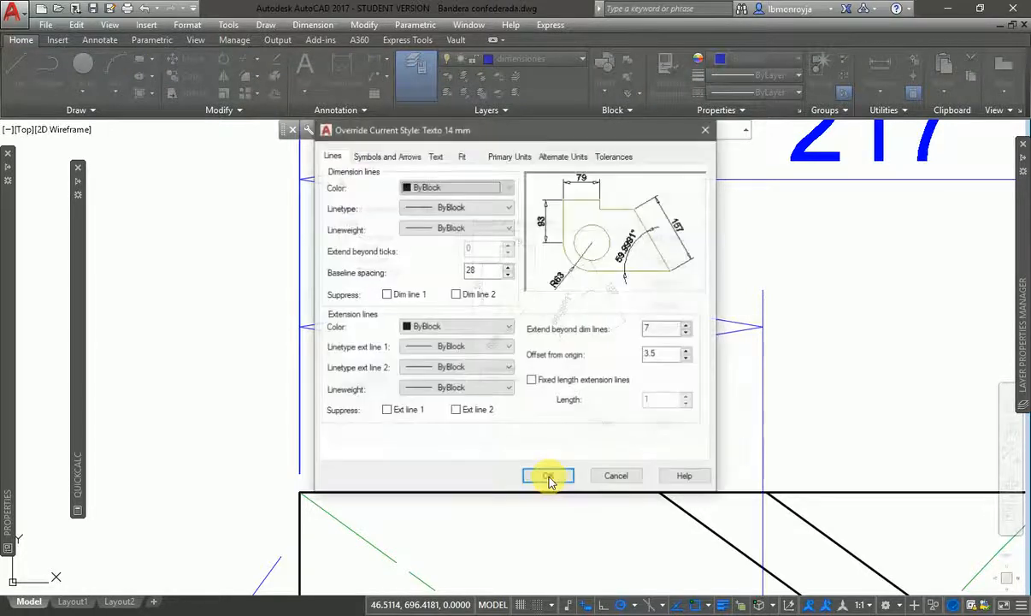
pyautogui.click(545, 475)
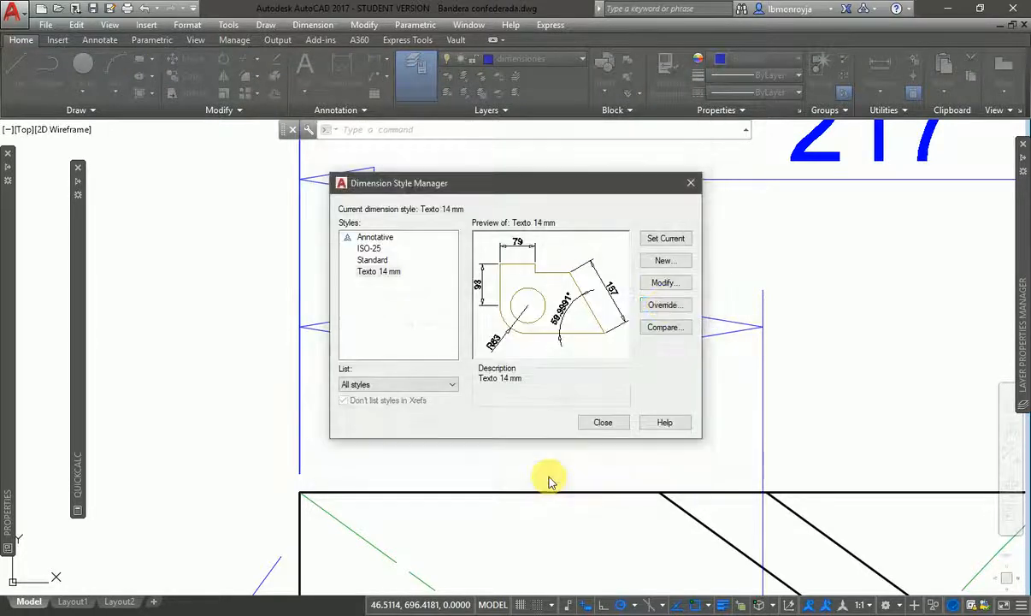
pyautogui.click(664, 282)
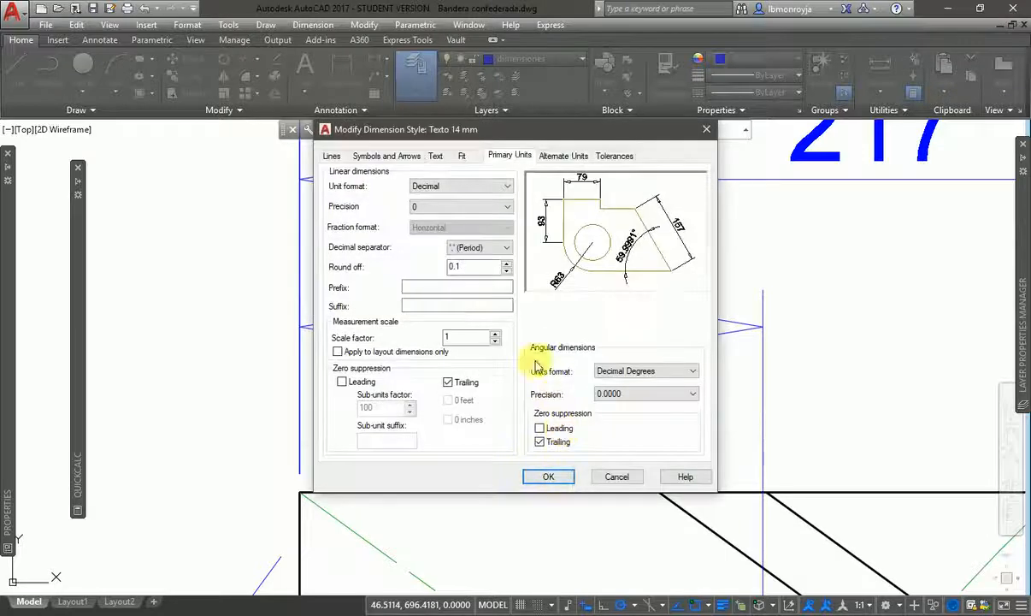
pyautogui.click(444, 208)
pyautogui.click(434, 239)
pyautogui.click(457, 266)
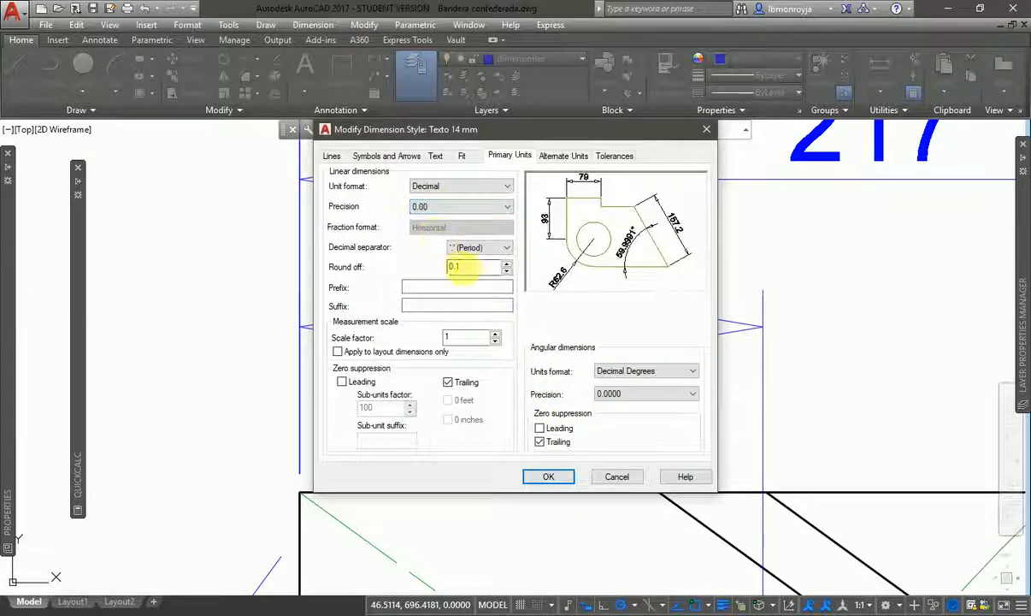
pyautogui.write('1')
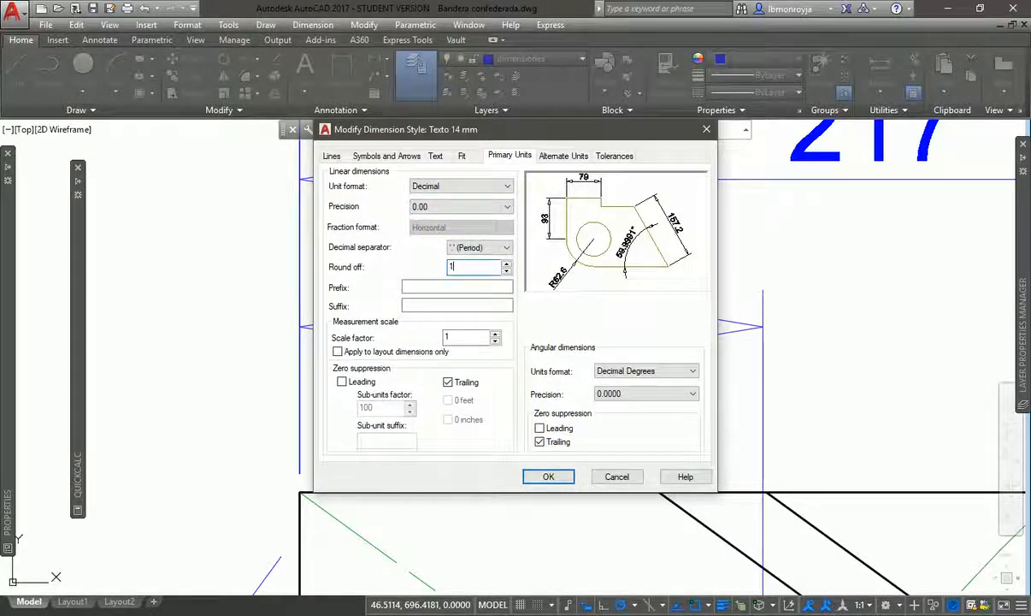
pyautogui.click(549, 476)
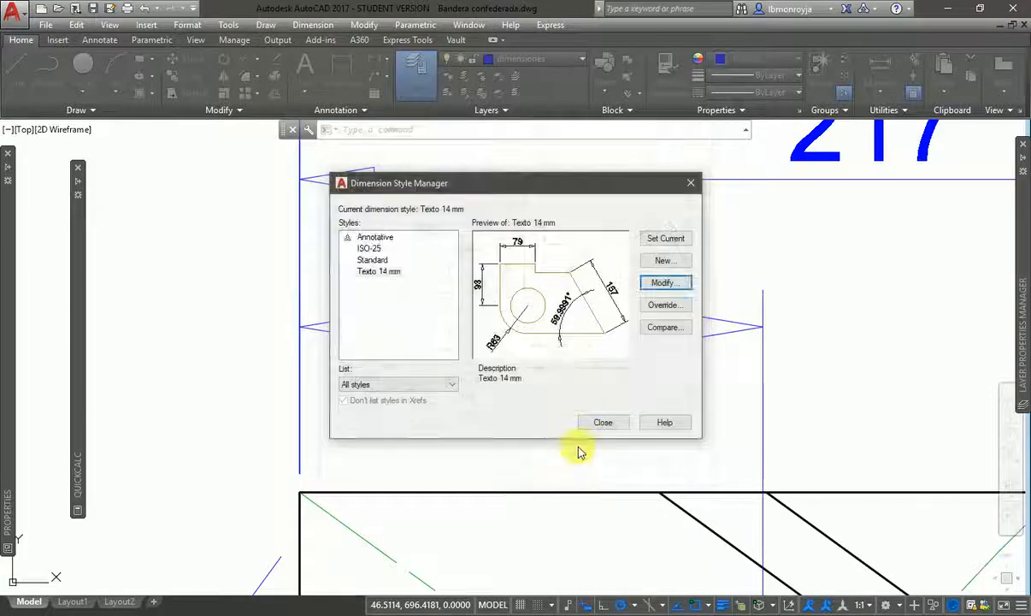
pyautogui.click(590, 424)
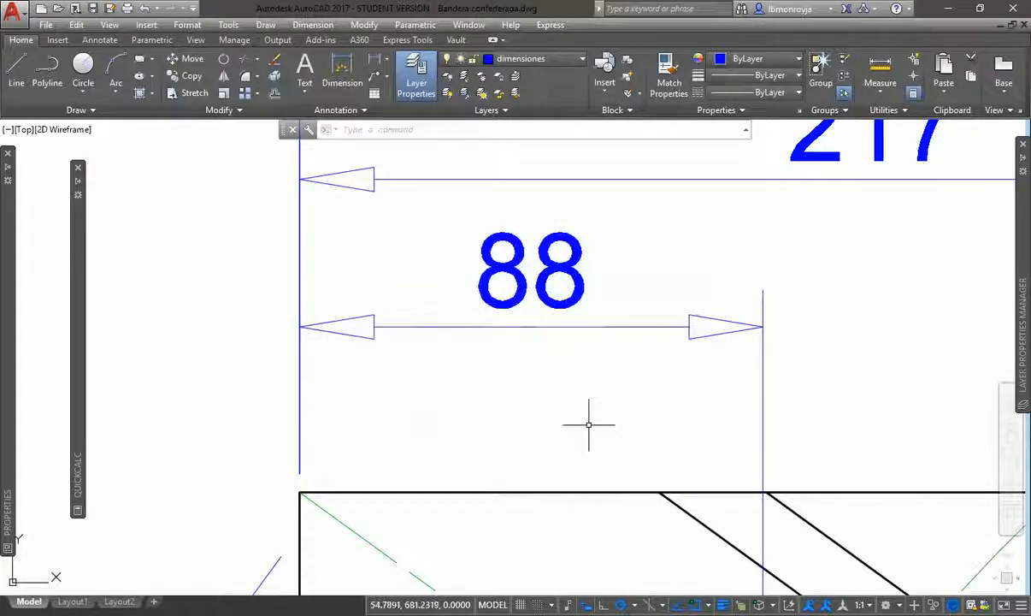
# Try to clear the round-off value of the "Texto 14 mm" style's linear dimensions.
pyautogui.write('d')
pyautogui.press('Return')
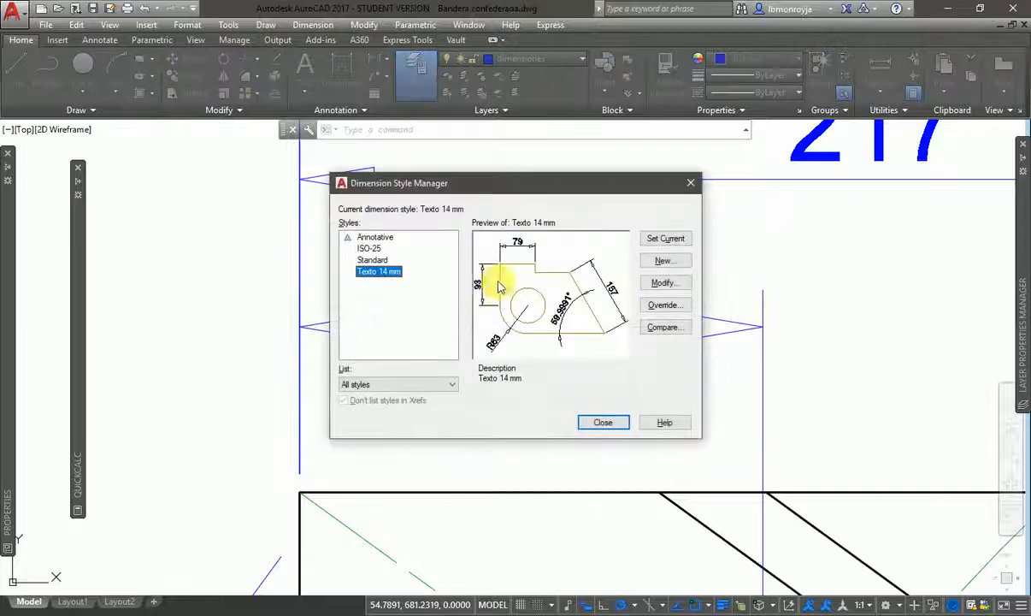
pyautogui.click(663, 283)
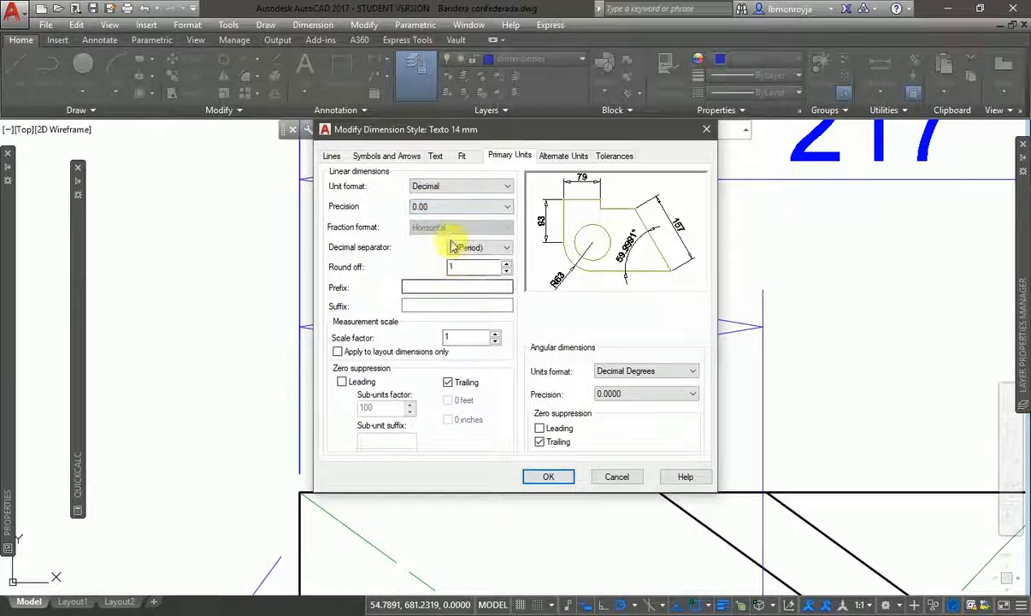
pyautogui.click(543, 479)
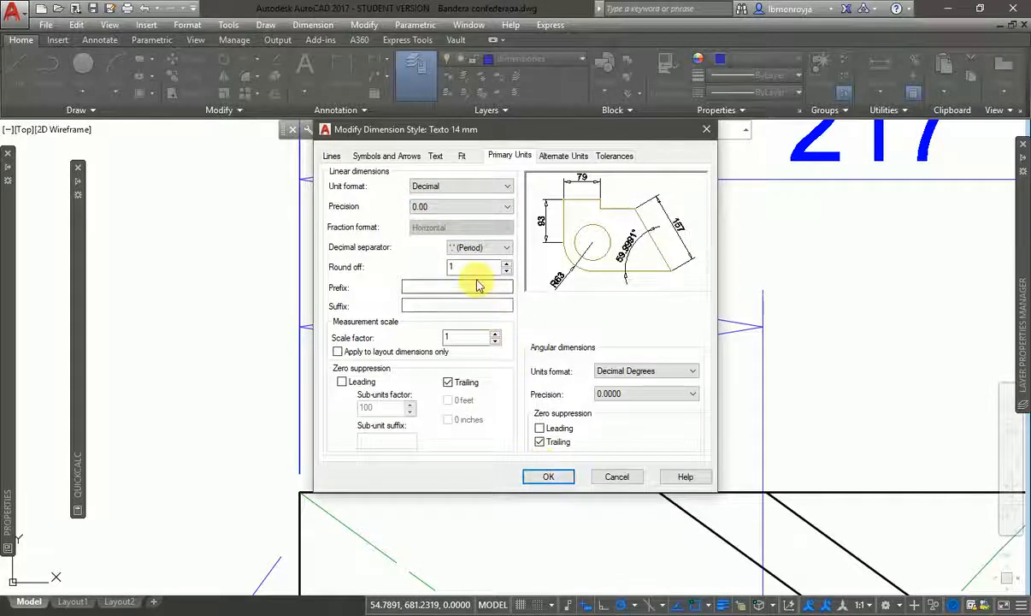
pyautogui.press('BackSpace')
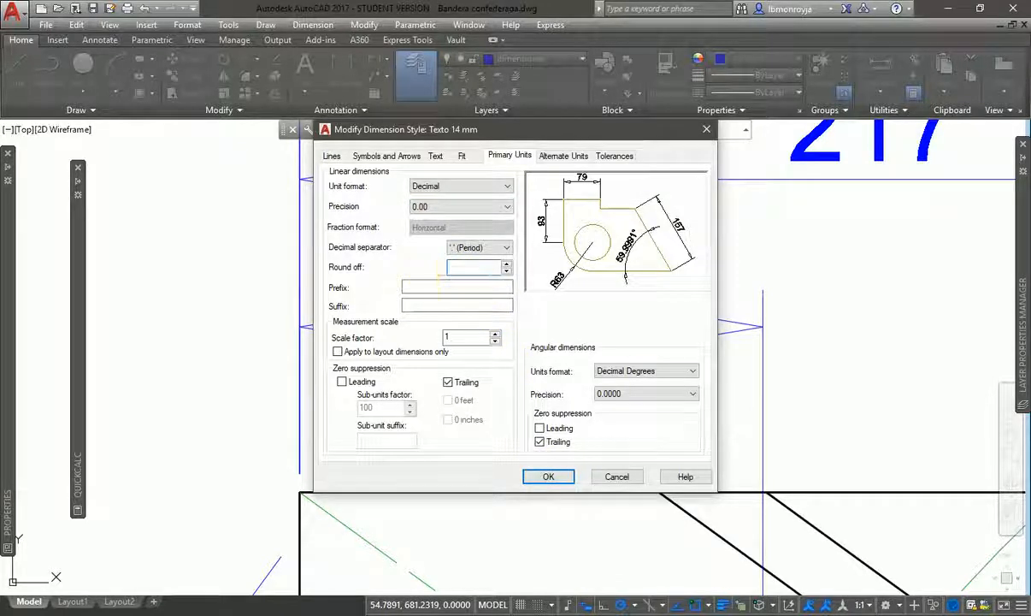
pyautogui.click(541, 475)
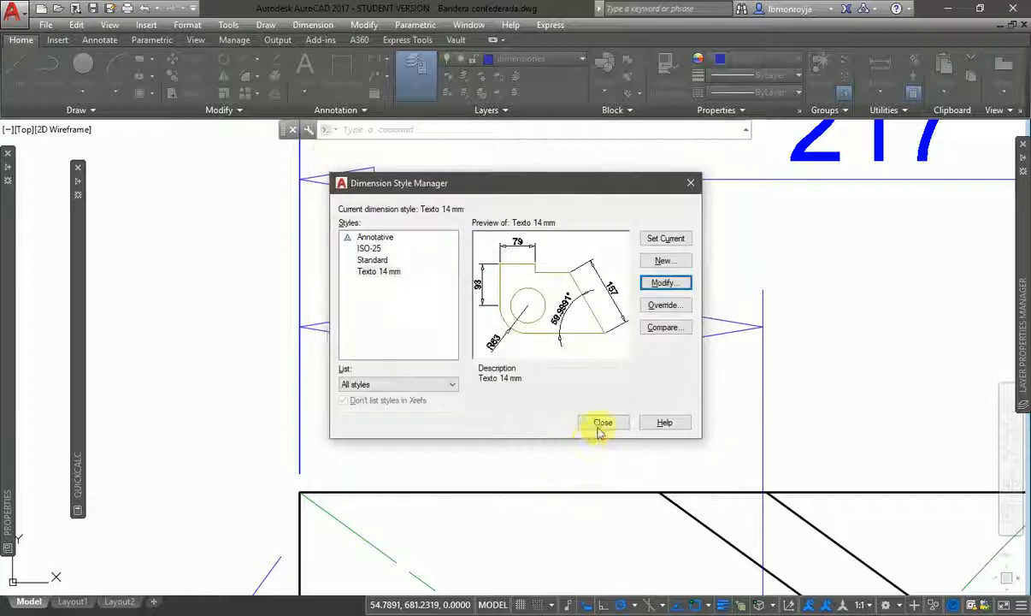
pyautogui.click(601, 428)
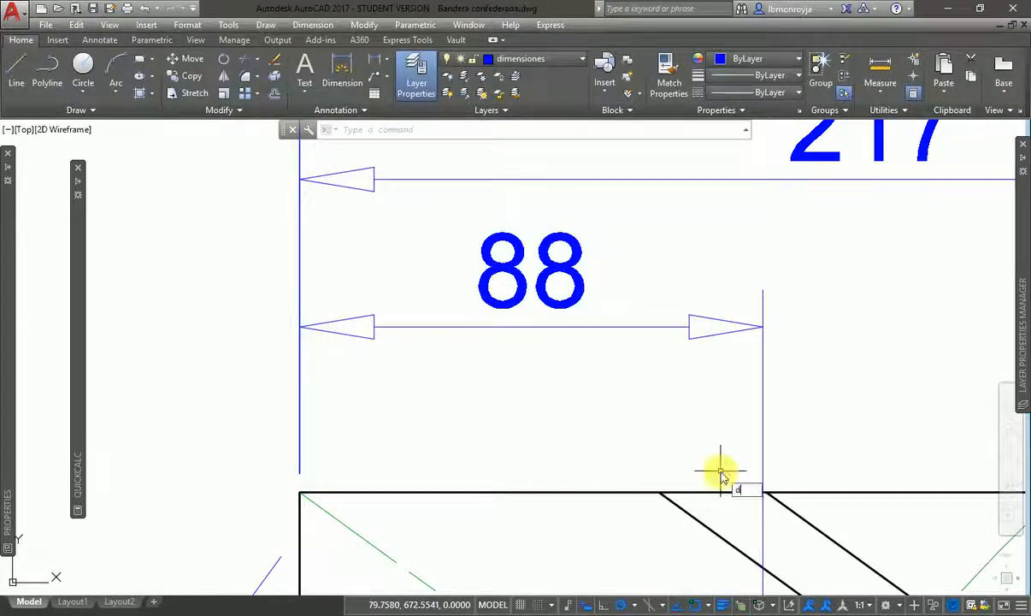
# Set the round-off of the "Texto 14 mm" style's linear dimensions to 0, keeping the 0.00 precision.
pyautogui.press('Return')
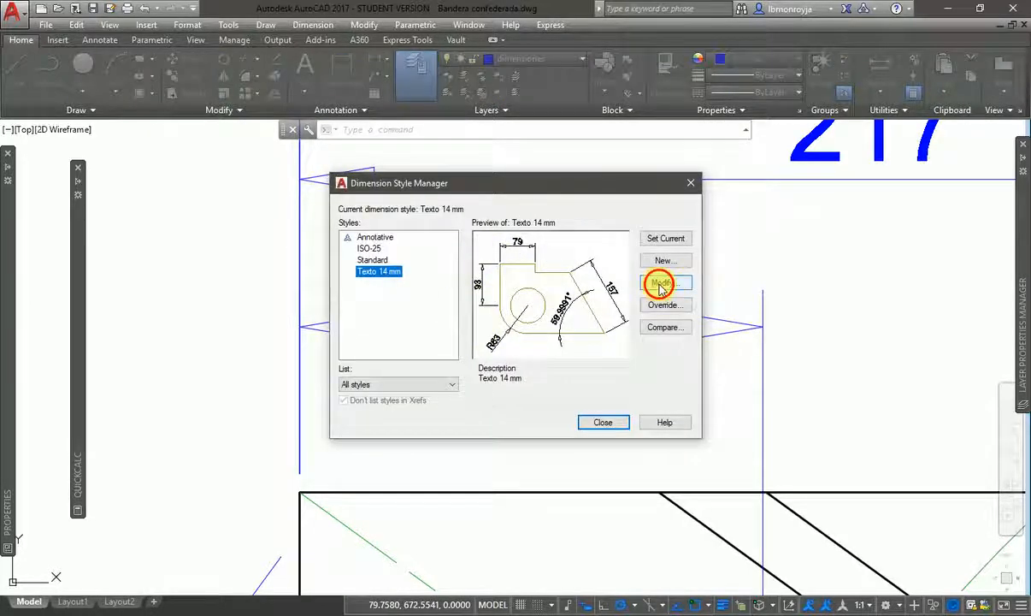
pyautogui.click(659, 286)
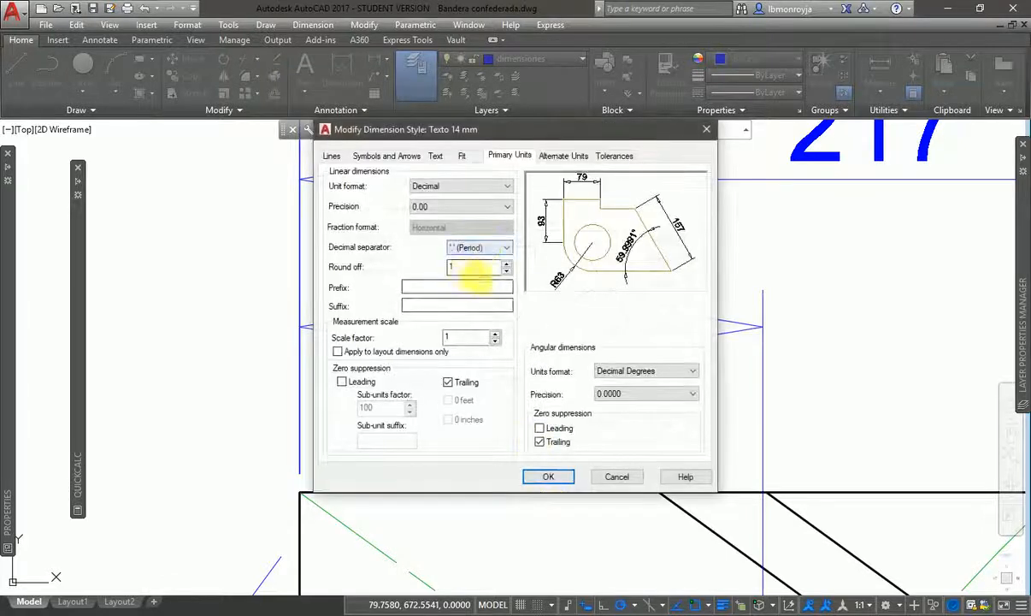
pyautogui.click(507, 271)
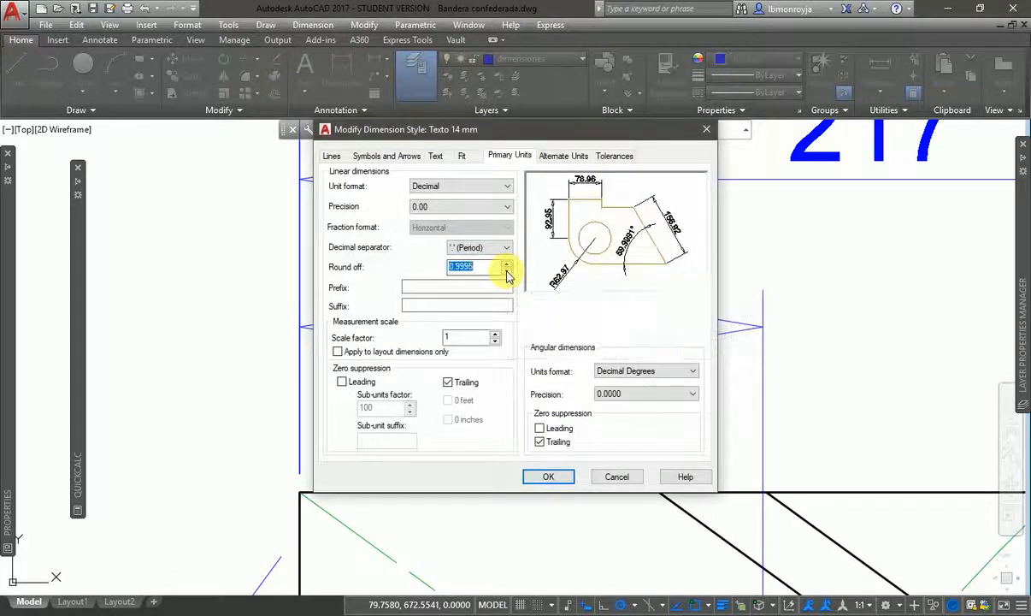
pyautogui.write('0')
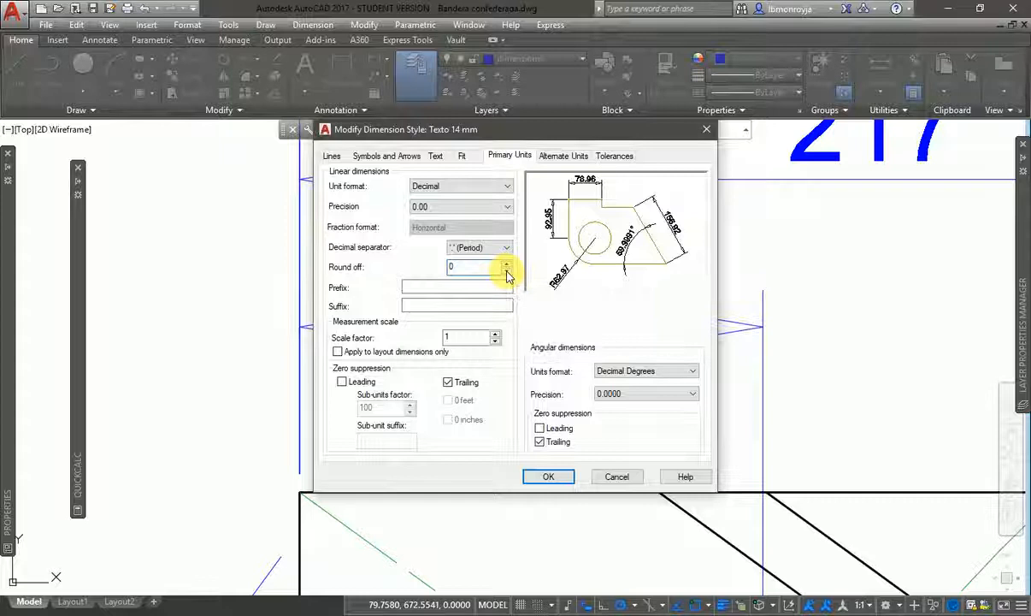
pyautogui.click(552, 476)
pyautogui.click(592, 421)
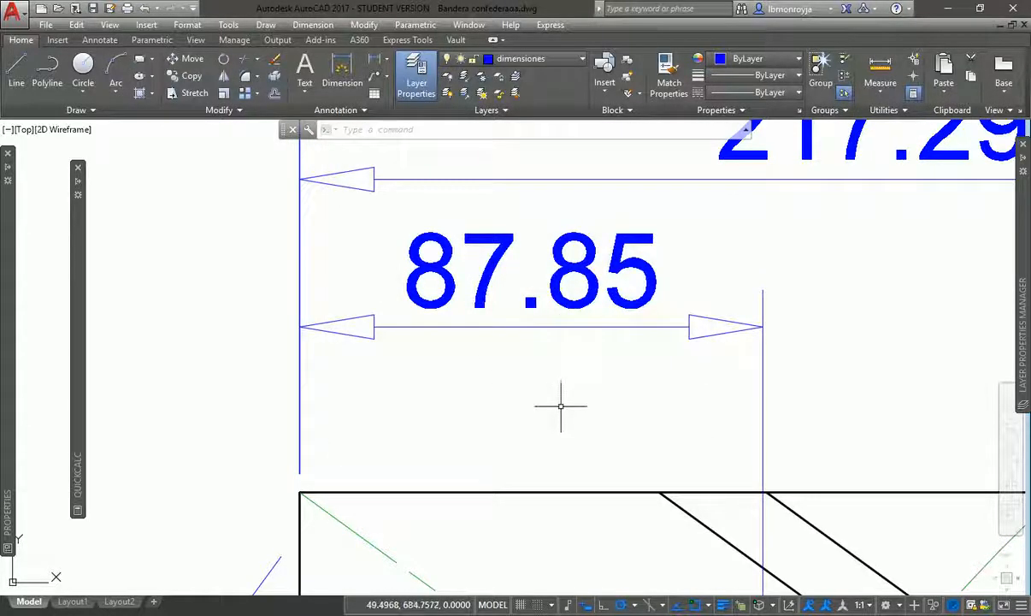
# Freeze the Construcciones layer and try to freeze the current dimensiones layer.
pyautogui.middleClick(560, 406)
pyautogui.middleClick(561, 406)
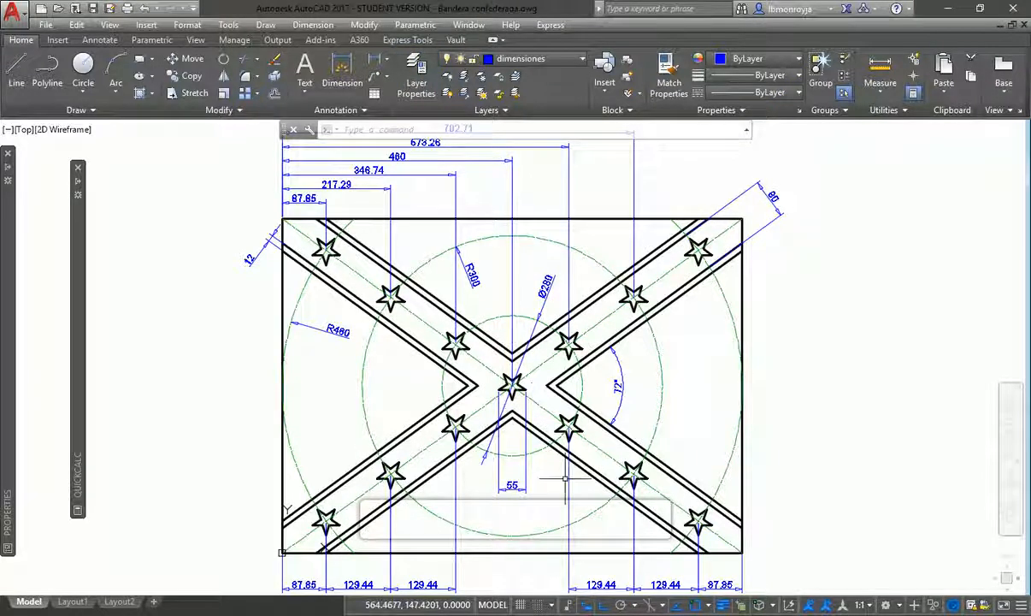
pyautogui.click(541, 58)
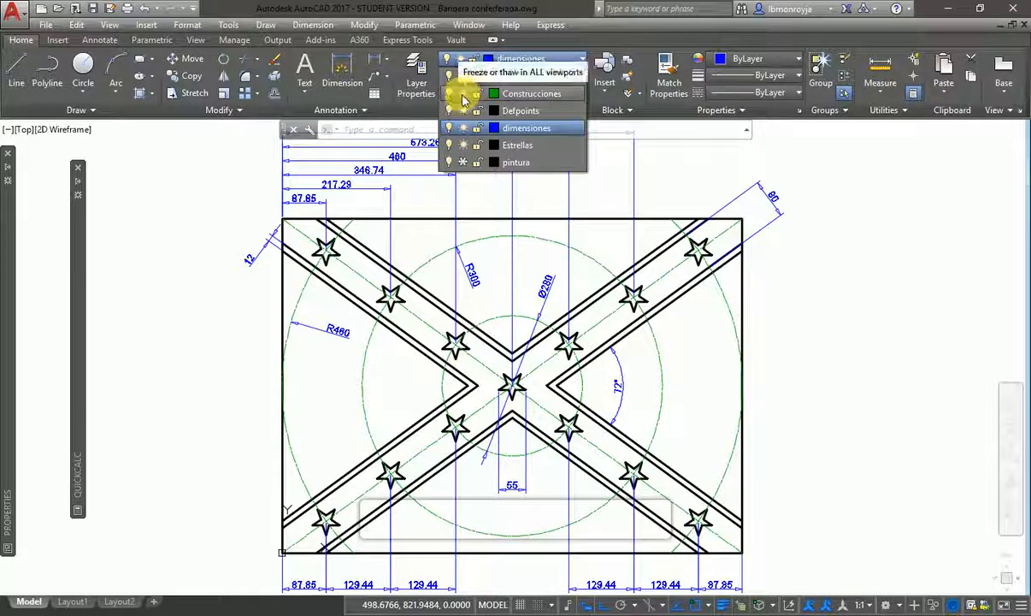
pyautogui.click(463, 95)
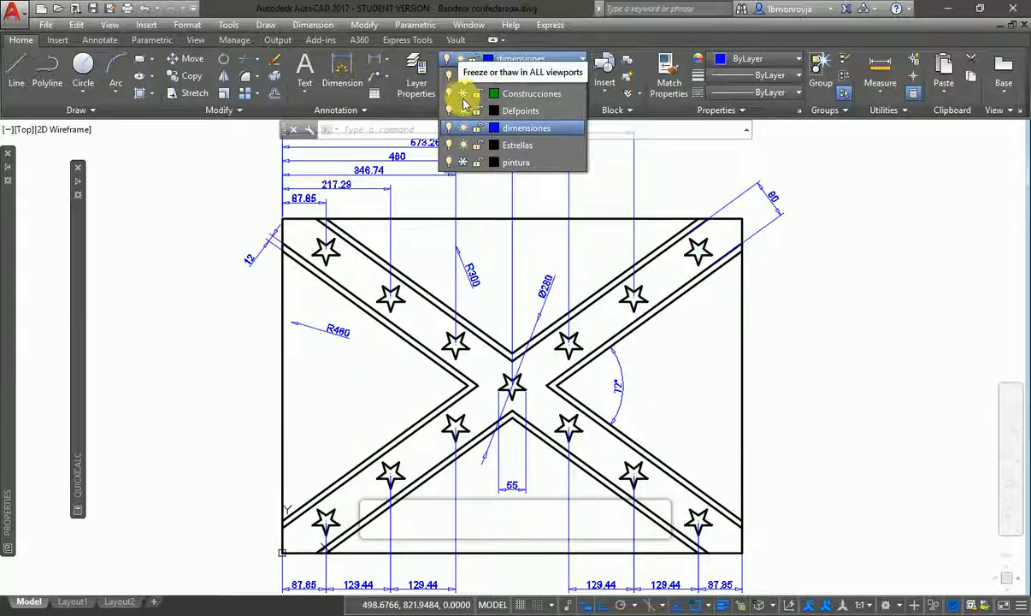
pyautogui.click(464, 127)
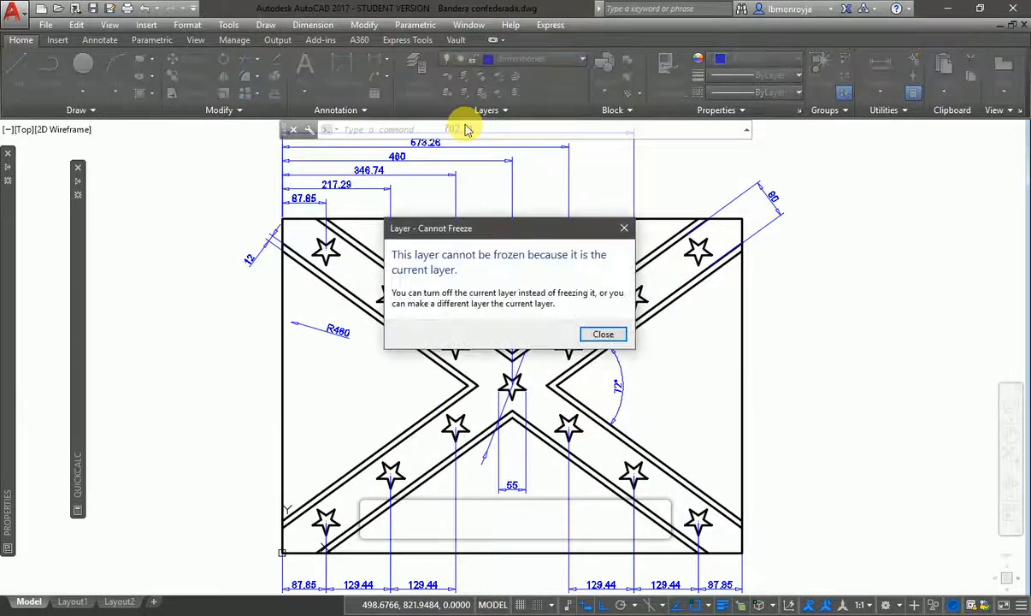
pyautogui.press('Return')
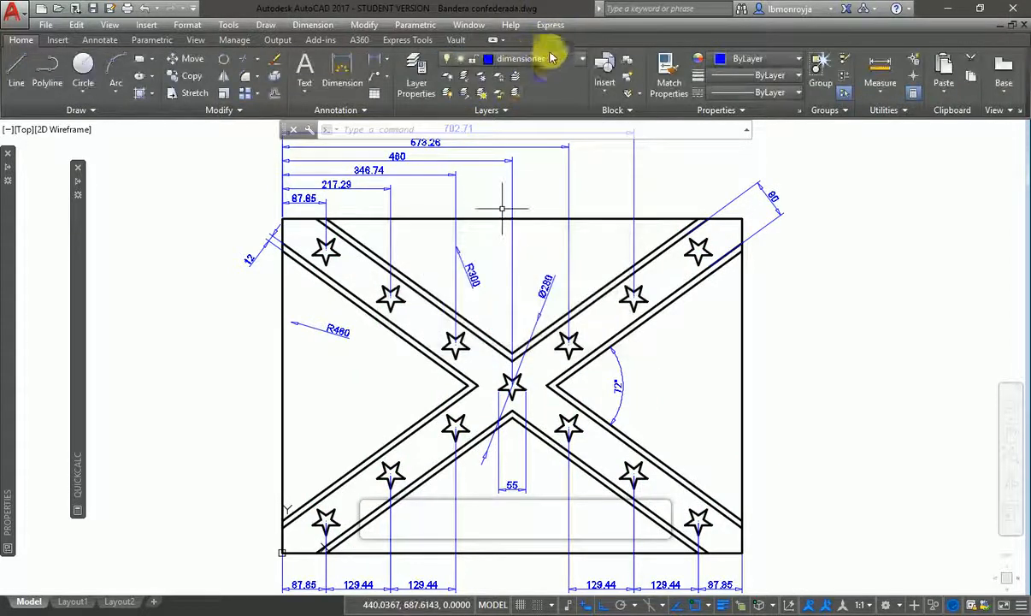
# Make layer 0 current, freeze the dimensiones layer and thaw the pintura layer.
pyautogui.click(547, 60)
pyautogui.click(548, 75)
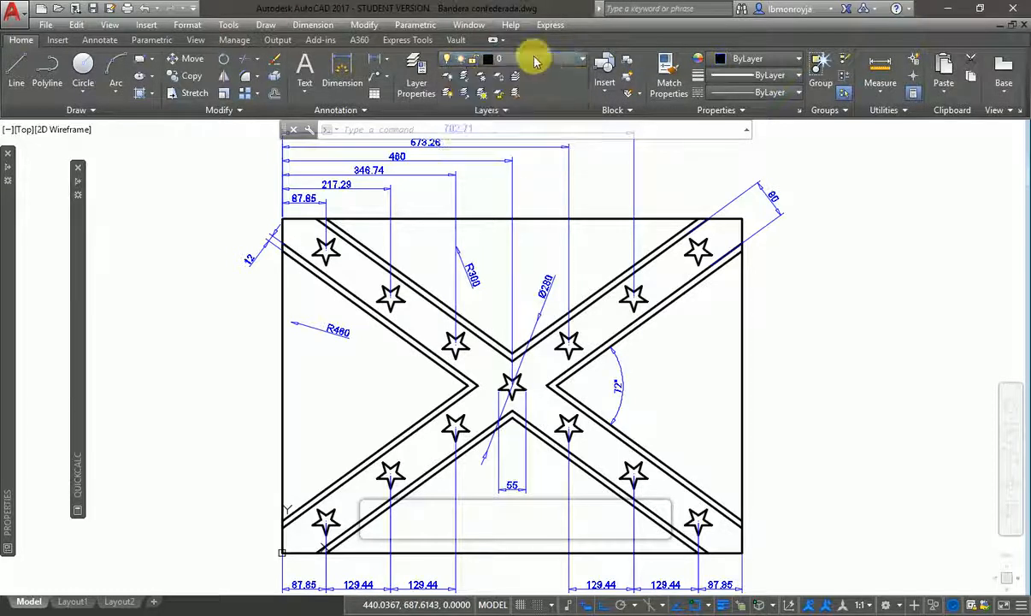
pyautogui.click(517, 59)
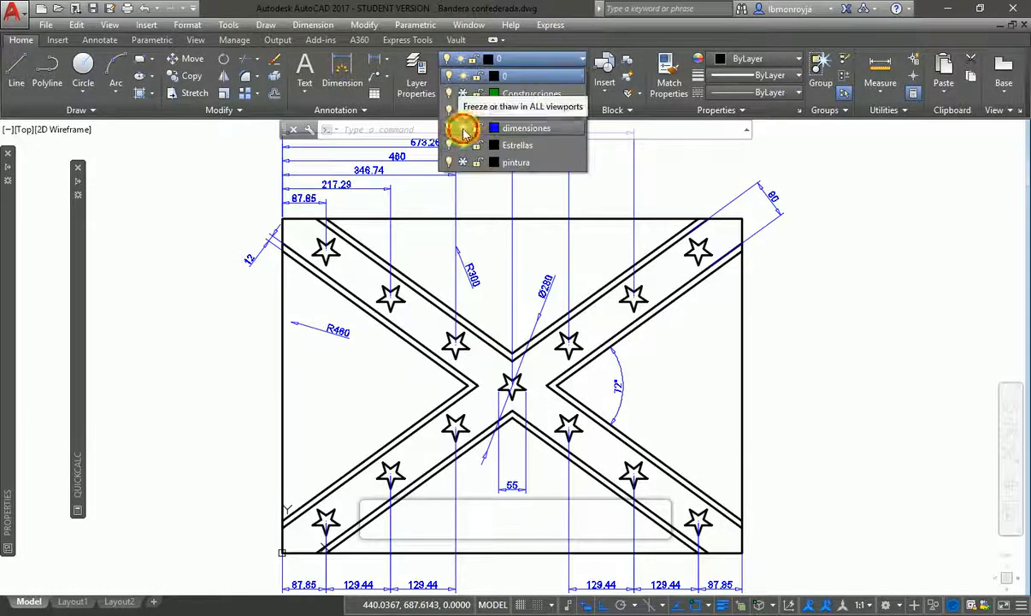
pyautogui.click(463, 127)
pyautogui.click(461, 162)
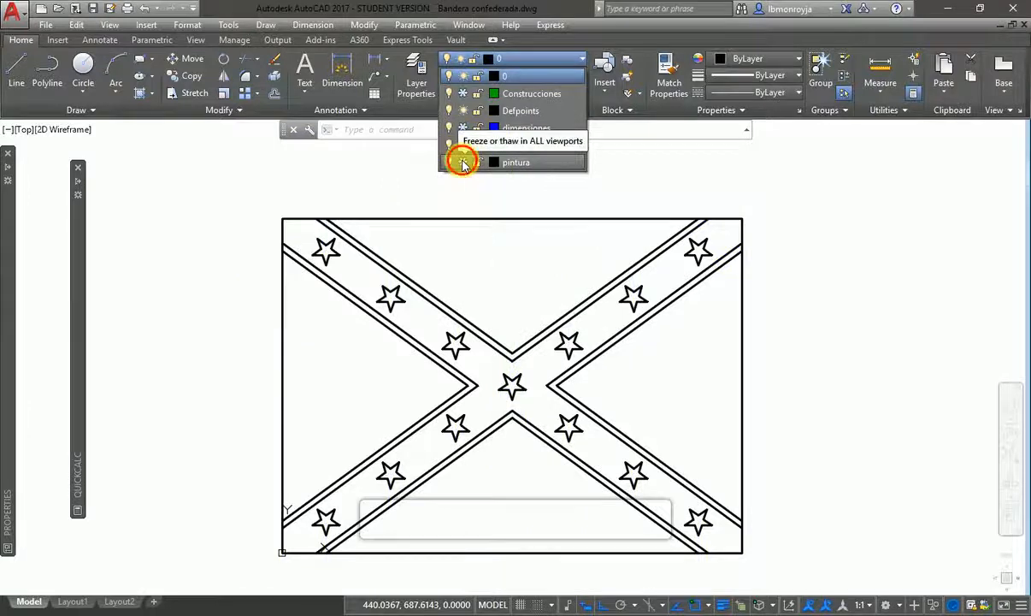
pyautogui.click(618, 470)
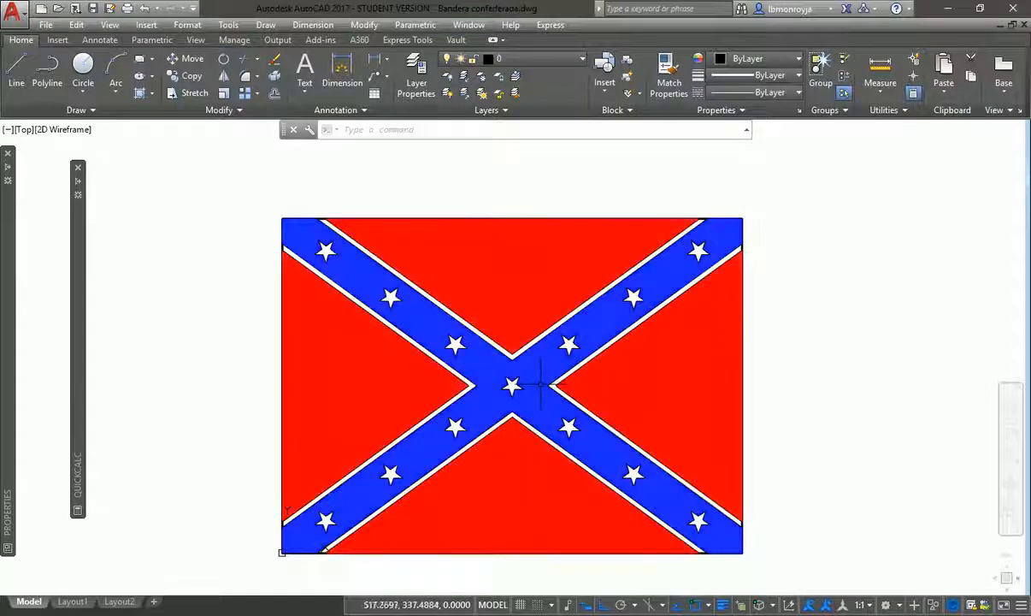
# Examine where the upper-left white stripe meets the flag's top edge, and frame the whole coloured flag in view.
pyautogui.moveTo(541, 385)
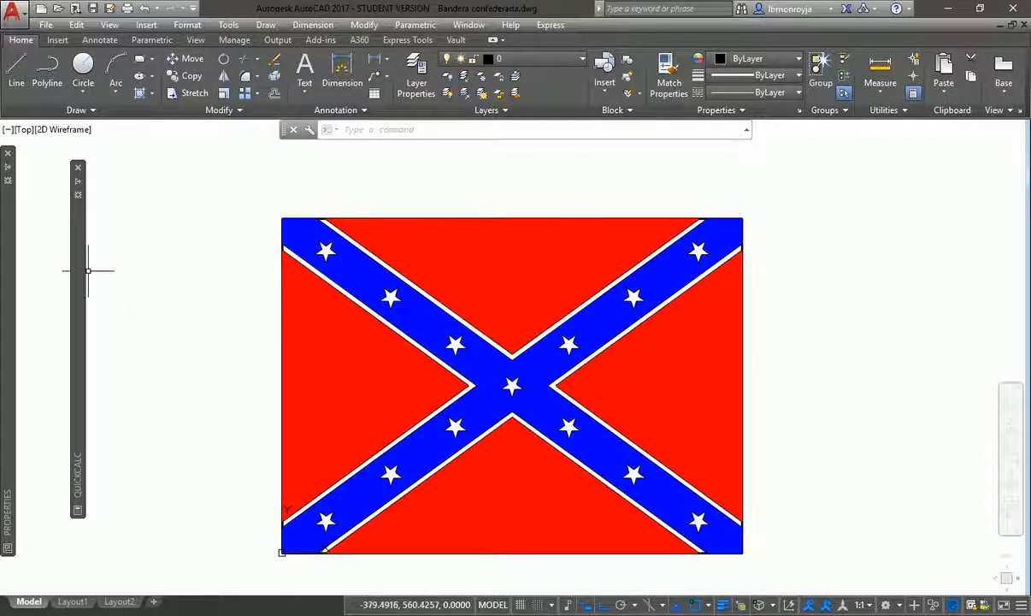
pyautogui.moveTo(83, 272)
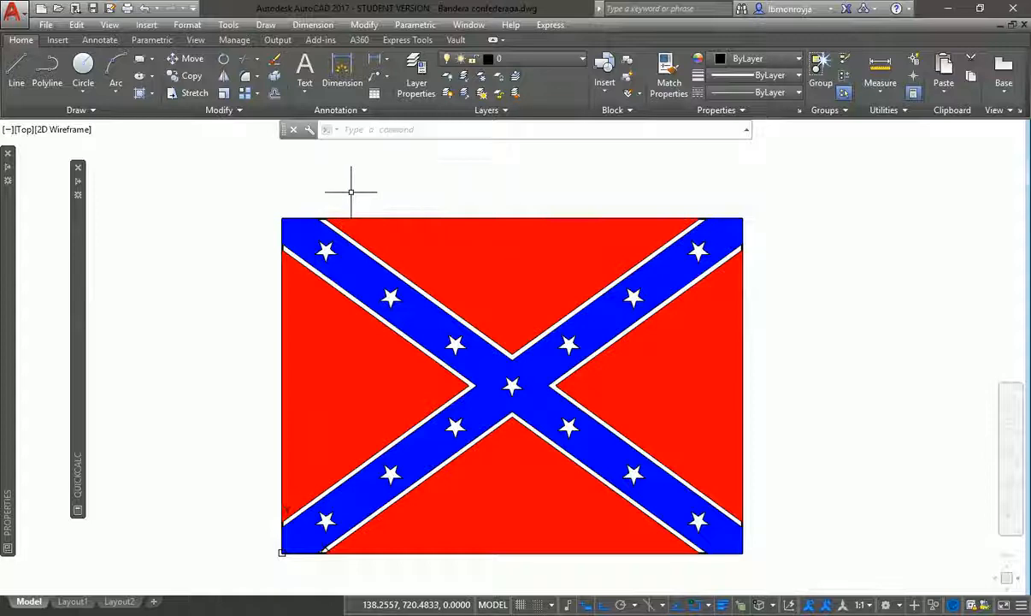
pyautogui.write('z')
pyautogui.press('Return')
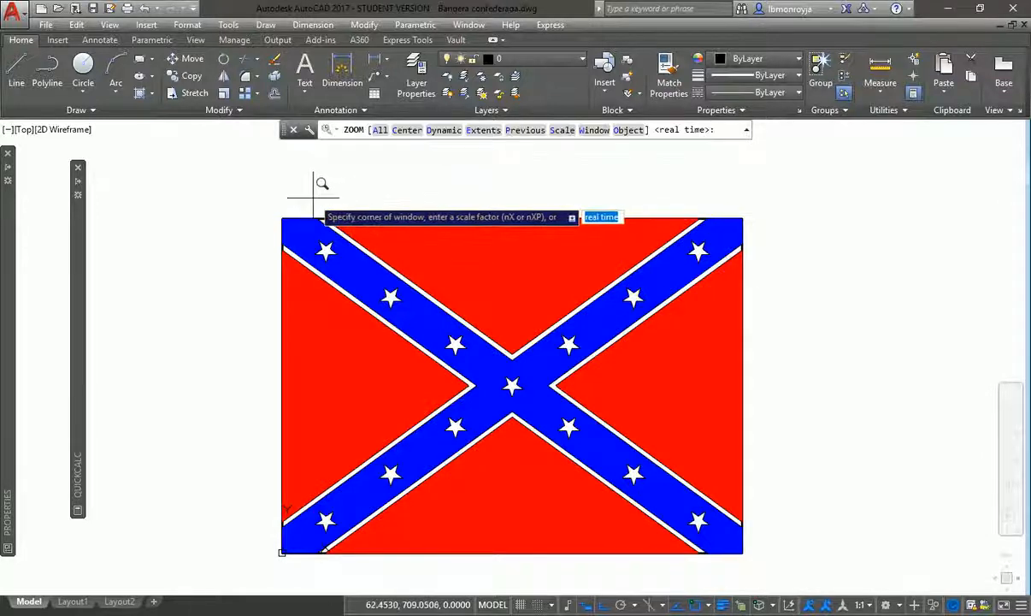
pyautogui.click(312, 198)
pyautogui.click(341, 221)
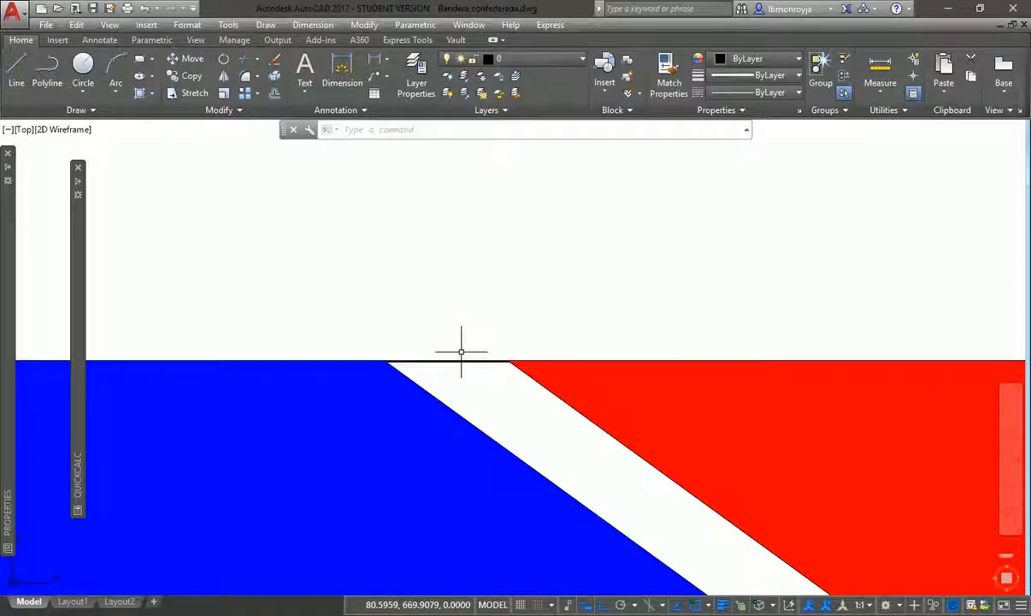
pyautogui.middleClick(462, 351)
pyautogui.middleClick(461, 352)
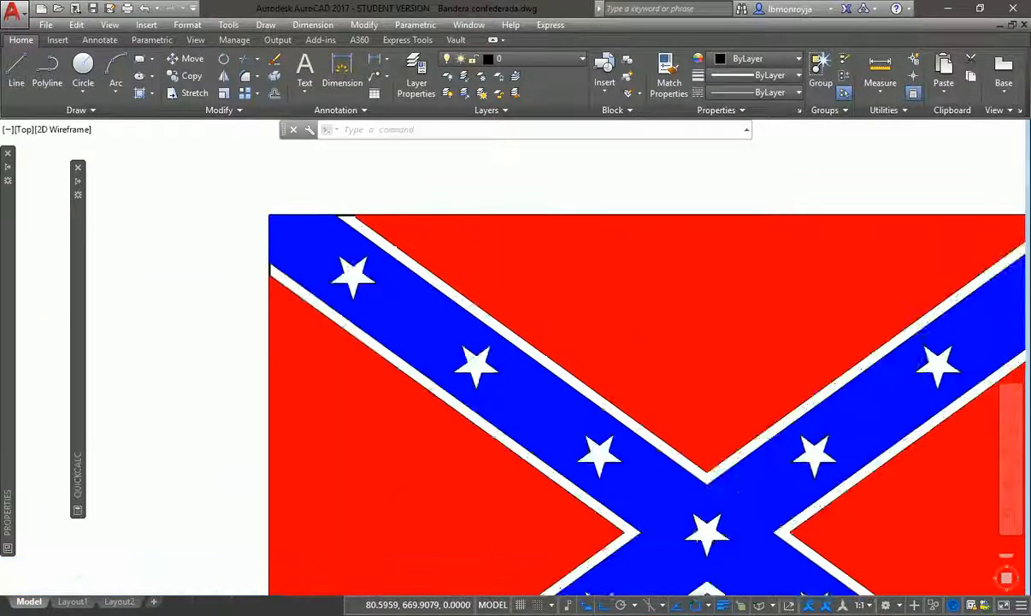
pyautogui.write('z')
pyautogui.press('Return')
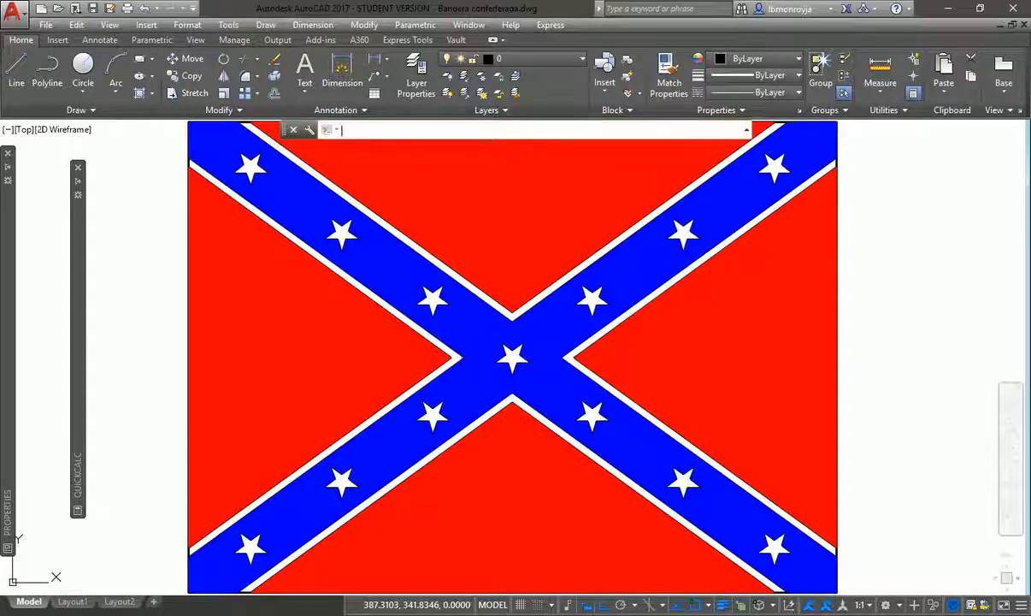
pyautogui.press('Return')
pyautogui.moveTo(147, 248); pyautogui.dragTo(147, 288)
pyautogui.press('Escape')
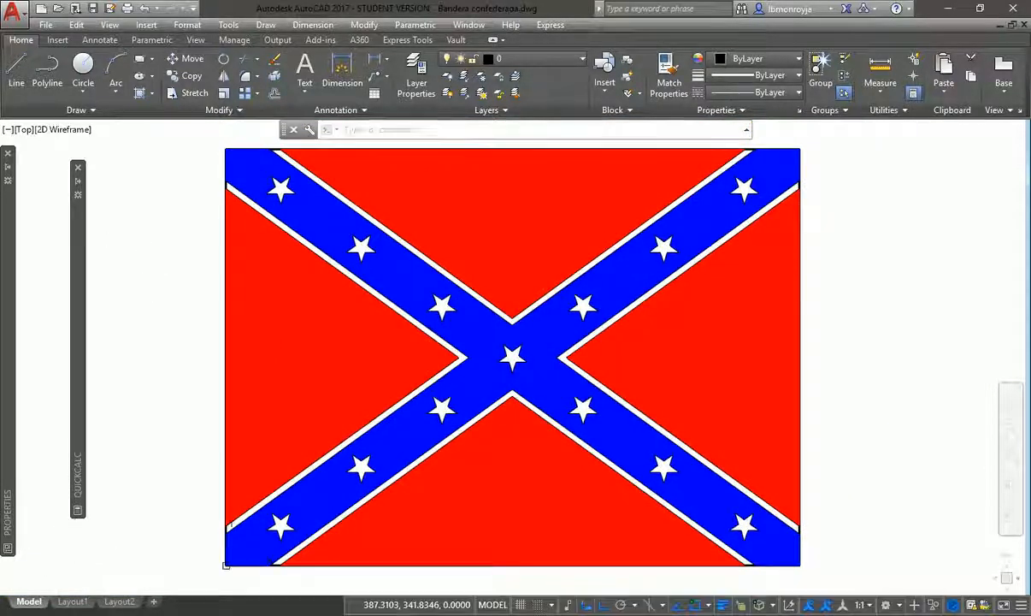